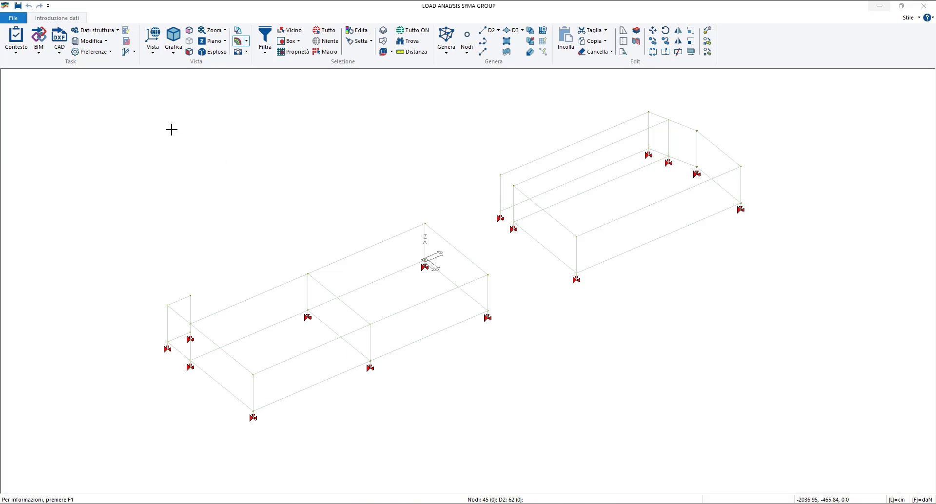
# - Change the interface language from Italian to English
pyautogui.click(92, 41)
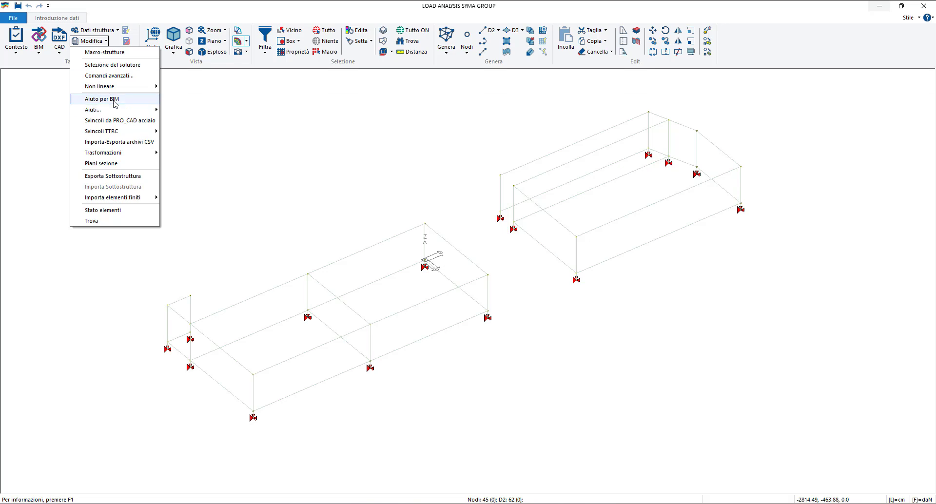
pyautogui.click(250, 163)
pyautogui.click(95, 53)
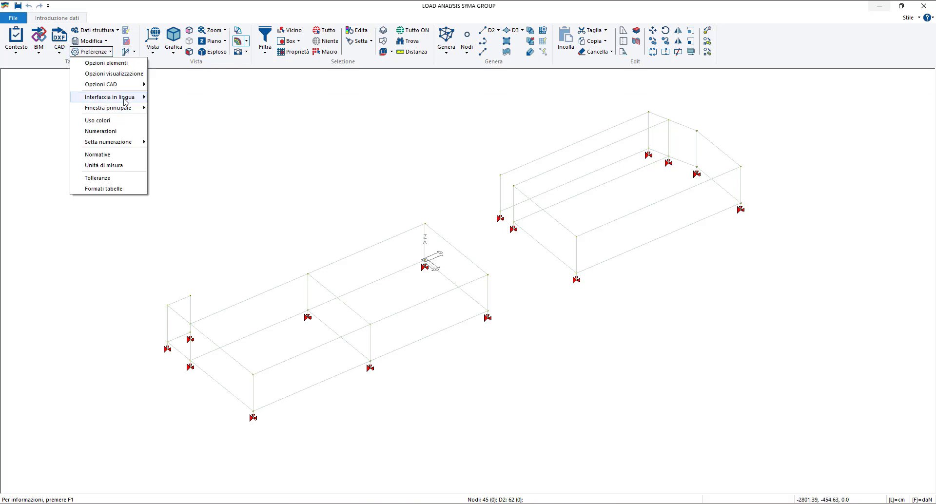
pyautogui.moveTo(126, 97)
pyautogui.click(171, 109)
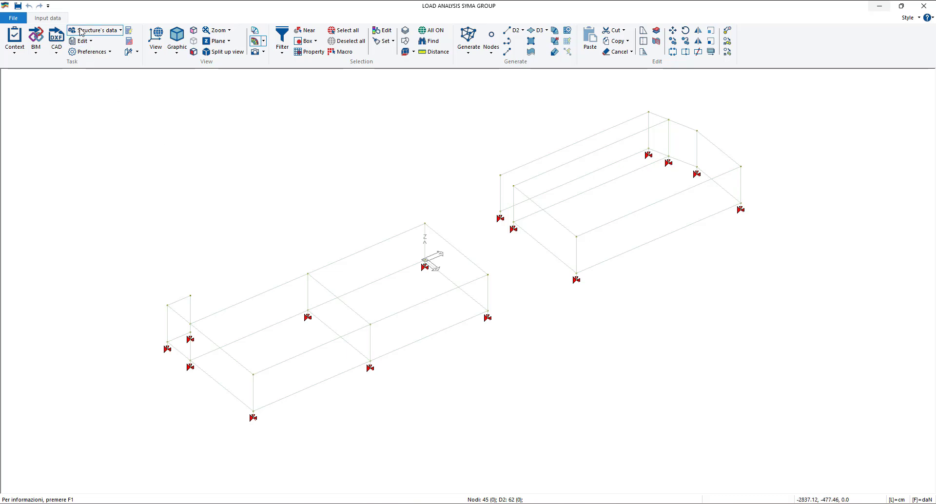
# - Look through the entries of the materials table to check which materials are defined, and close the table
pyautogui.click(98, 31)
pyautogui.click(114, 63)
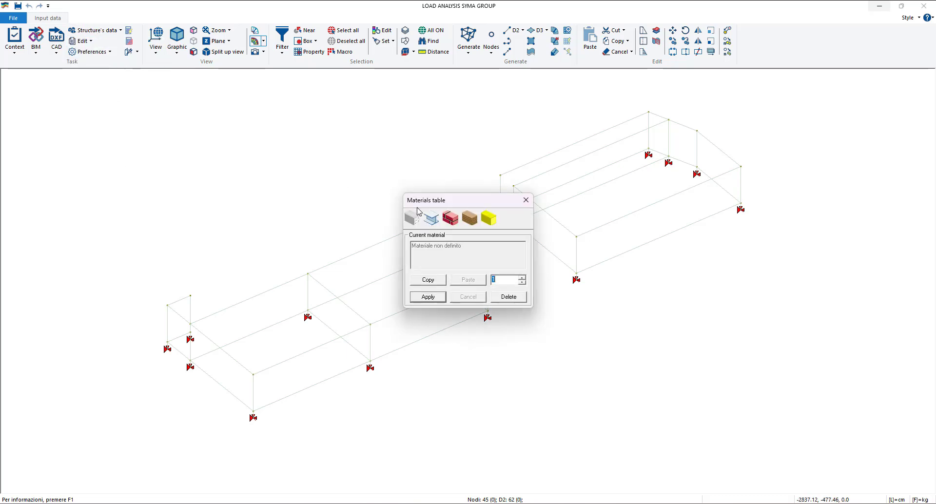
pyautogui.click(521, 278)
pyautogui.click(521, 279)
pyautogui.click(521, 278)
pyautogui.click(521, 279)
pyautogui.click(521, 279)
pyautogui.click(522, 279)
pyautogui.click(521, 278)
pyautogui.click(521, 279)
pyautogui.click(521, 279)
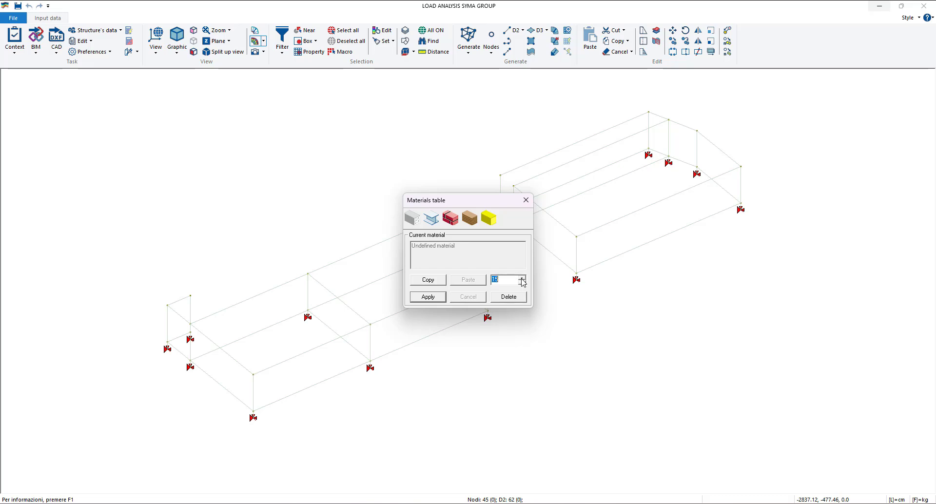
pyautogui.click(521, 282)
pyautogui.click(521, 282)
pyautogui.click(522, 281)
pyautogui.click(522, 282)
pyautogui.click(522, 282)
pyautogui.click(522, 282)
pyautogui.click(521, 282)
pyautogui.click(522, 282)
pyautogui.click(521, 282)
pyautogui.click(521, 282)
pyautogui.click(522, 282)
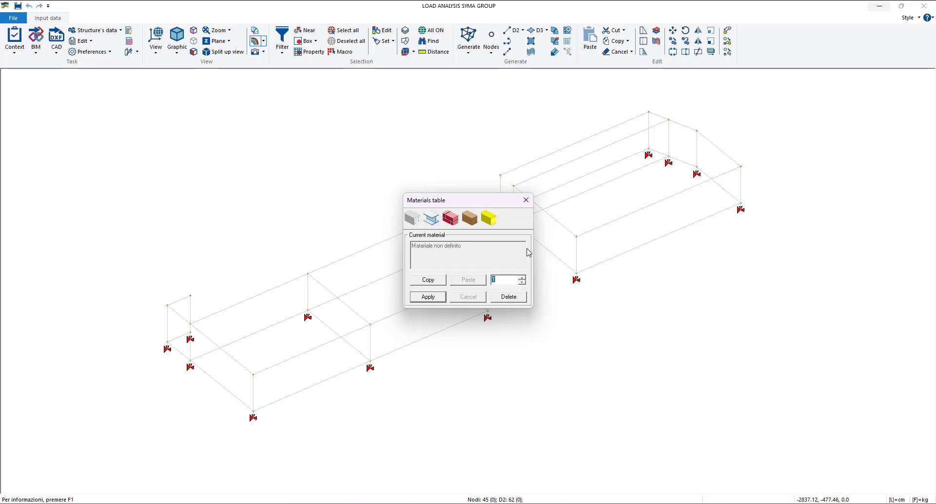
pyautogui.click(525, 204)
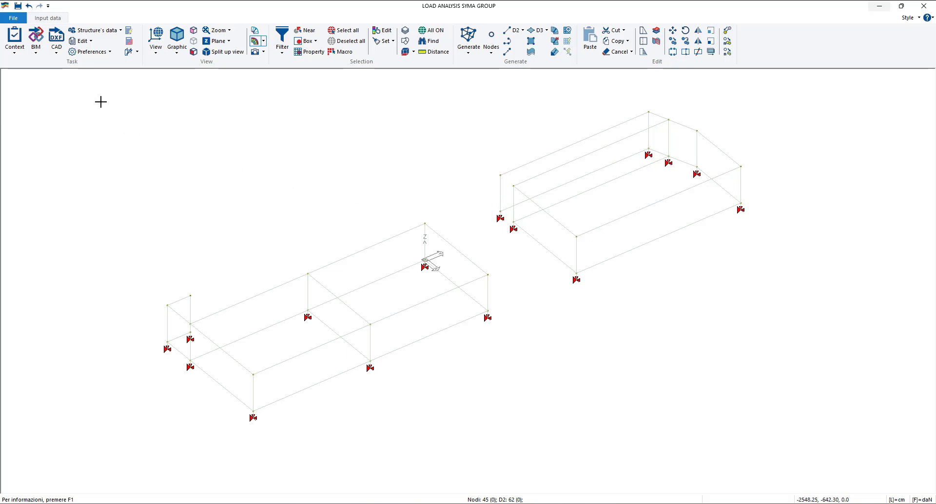
# - Import the Materials archive from CSV by reading it from the Desktop folder, and close the CSV interface
pyautogui.click(89, 41)
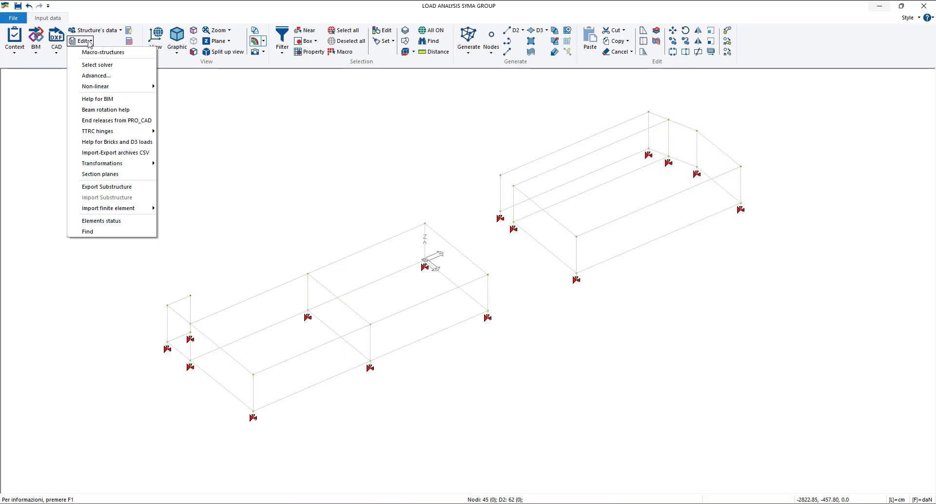
pyautogui.click(118, 154)
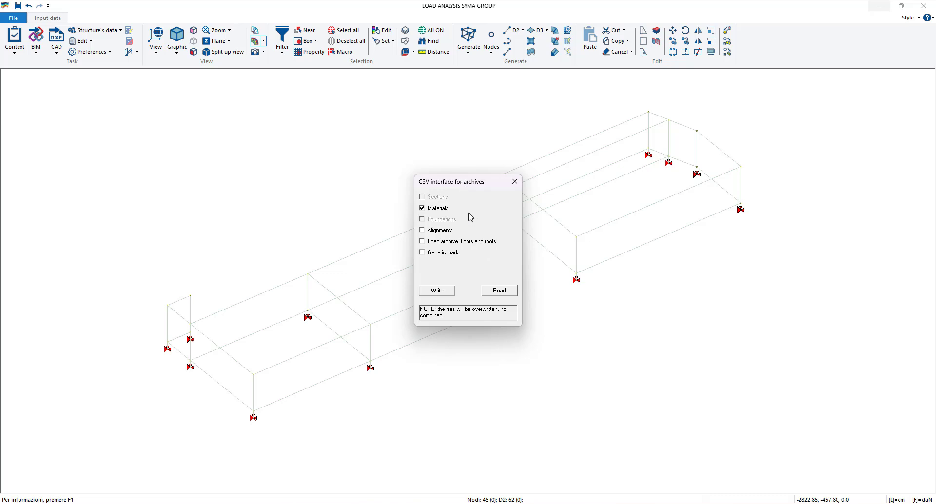
pyautogui.click(500, 291)
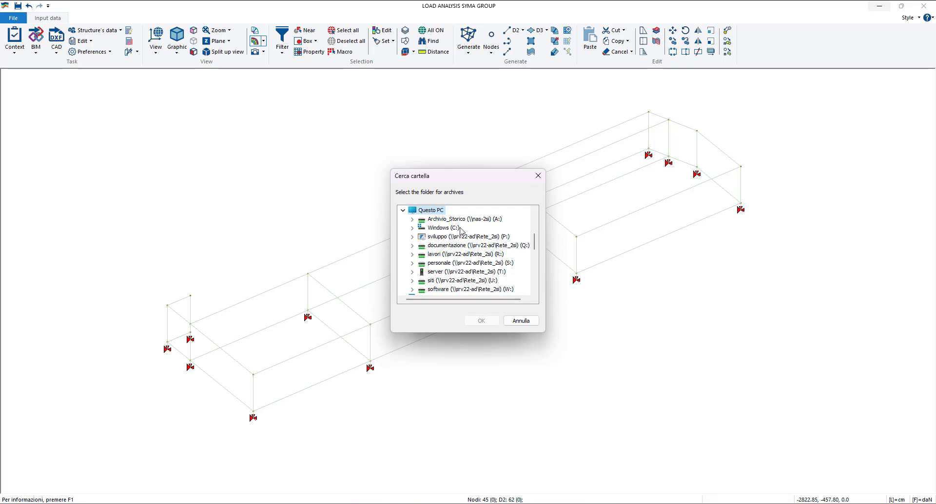
pyautogui.scroll(-5, 461, 231)
pyautogui.scroll(2, 454, 234)
pyautogui.scroll(2, 443, 239)
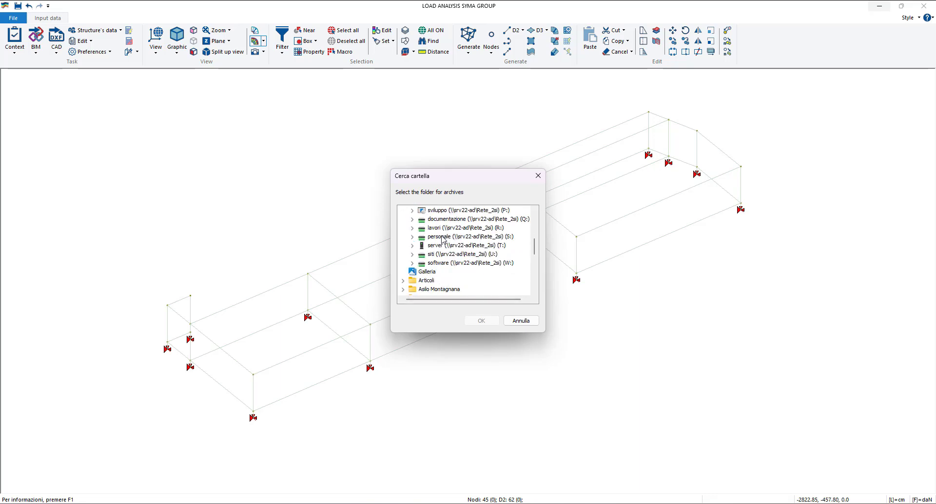
pyautogui.scroll(5, 442, 239)
pyautogui.click(408, 211)
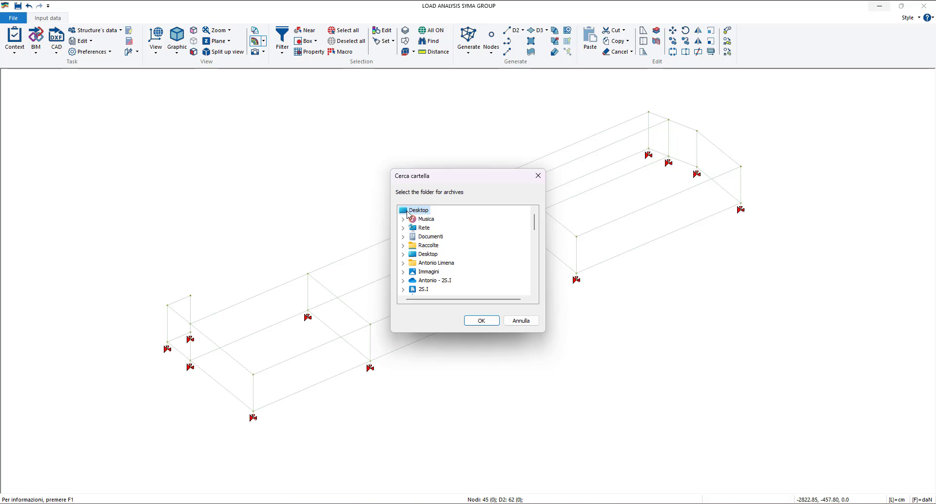
pyautogui.doubleClick(408, 213)
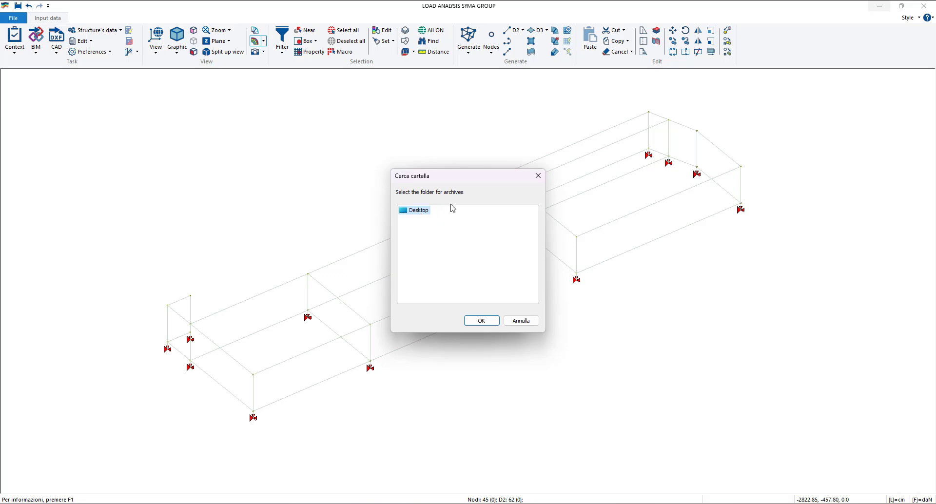
pyautogui.click(481, 321)
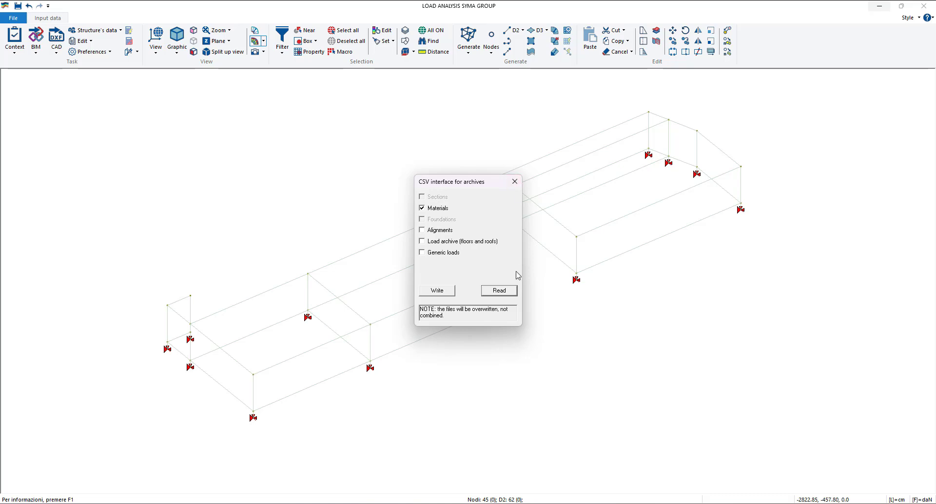
pyautogui.click(515, 182)
# - Browse the concrete, steel and masonry entries in the imported materials table, and close the table
pyautogui.click(95, 30)
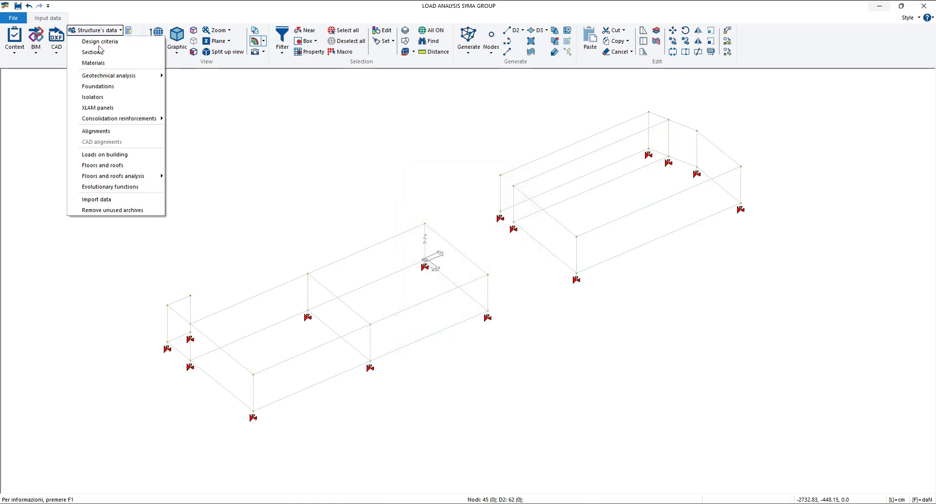
pyautogui.click(95, 63)
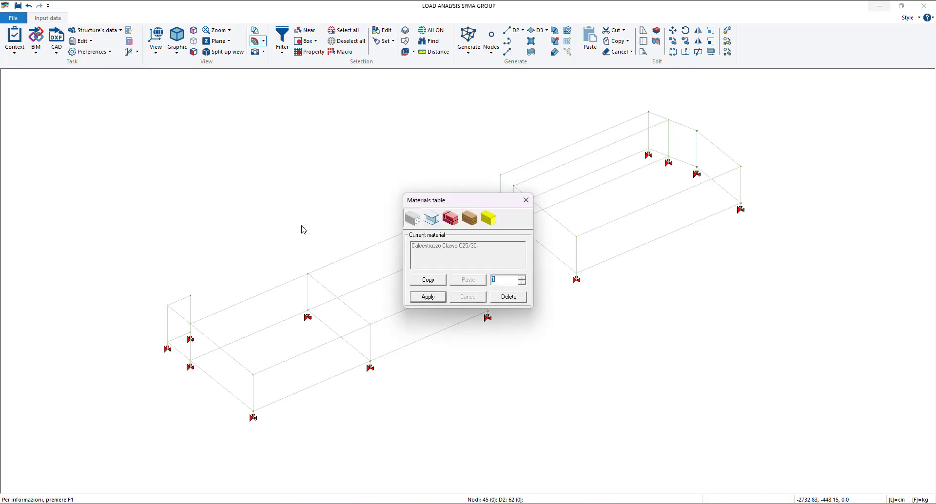
pyautogui.click(523, 277)
pyautogui.click(523, 277)
pyautogui.click(522, 277)
pyautogui.click(523, 277)
pyautogui.click(523, 277)
pyautogui.click(522, 277)
pyautogui.click(522, 277)
pyautogui.click(522, 277)
pyautogui.click(522, 277)
pyautogui.click(523, 277)
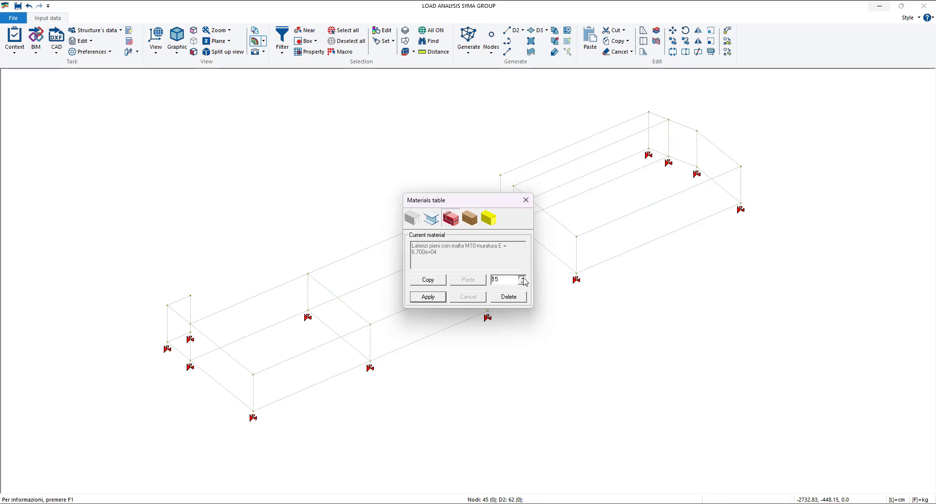
pyautogui.click(522, 277)
pyautogui.click(522, 282)
pyautogui.click(522, 282)
pyautogui.click(523, 282)
pyautogui.click(522, 282)
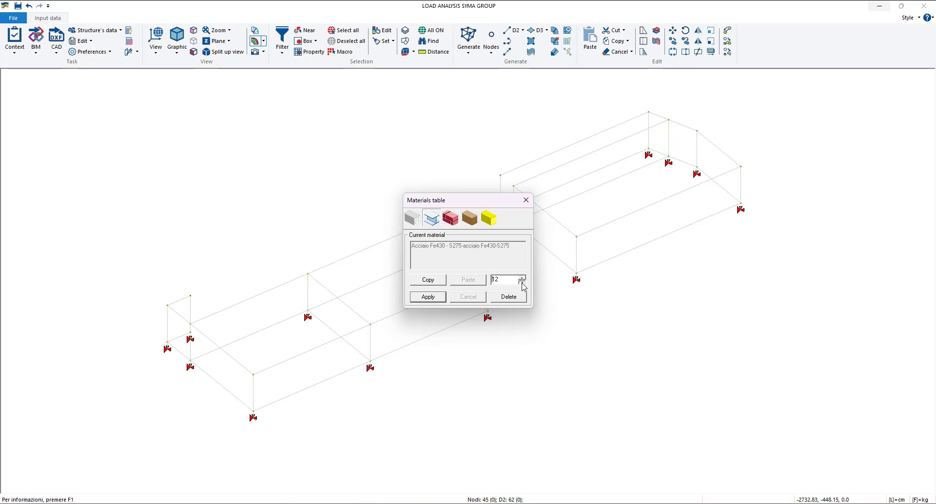
pyautogui.click(522, 283)
pyautogui.click(522, 283)
pyautogui.click(523, 283)
pyautogui.click(522, 283)
pyautogui.click(522, 283)
pyautogui.click(522, 283)
pyautogui.click(522, 283)
pyautogui.doubleClick(522, 282)
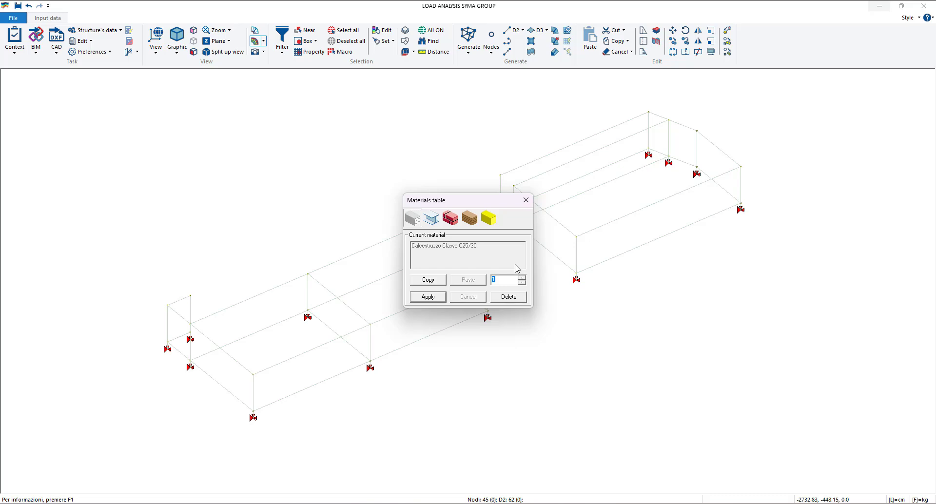
pyautogui.moveTo(492, 204); pyautogui.dragTo(423, 160)
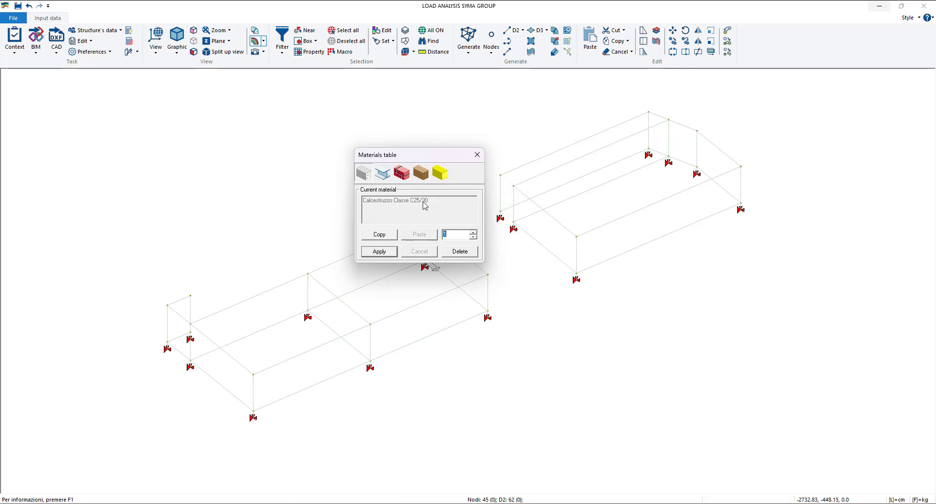
pyautogui.click(475, 158)
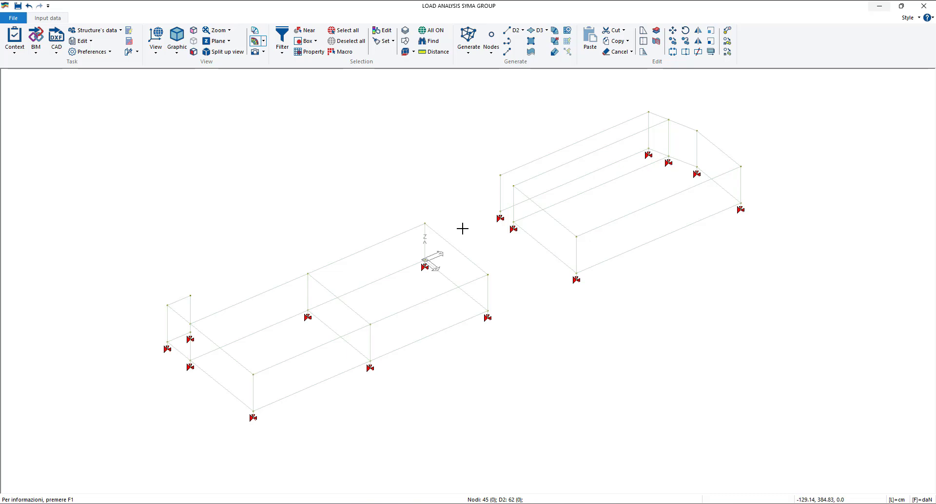
# - Open the properties of the oblique top beam at the far corner of the separate block and pick material [1] Calcestruzzo Classe C25/30
pyautogui.moveTo(463, 232); pyautogui.dragTo(455, 235, button='middle')
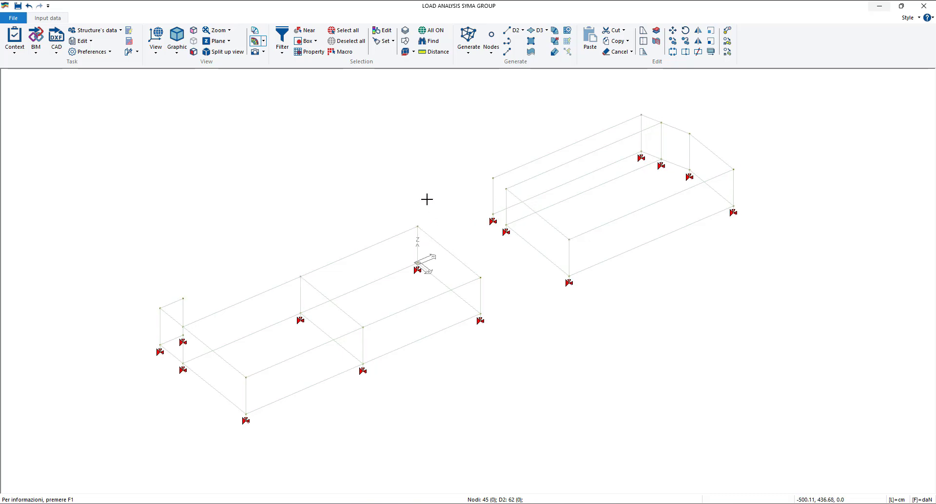
pyautogui.click(386, 32)
pyautogui.click(711, 151)
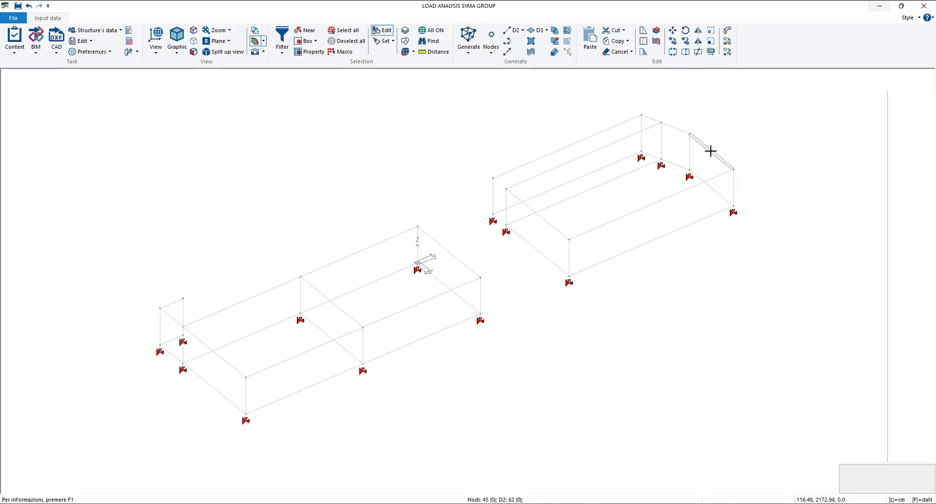
pyautogui.moveTo(838, 158); pyautogui.dragTo(762, 161)
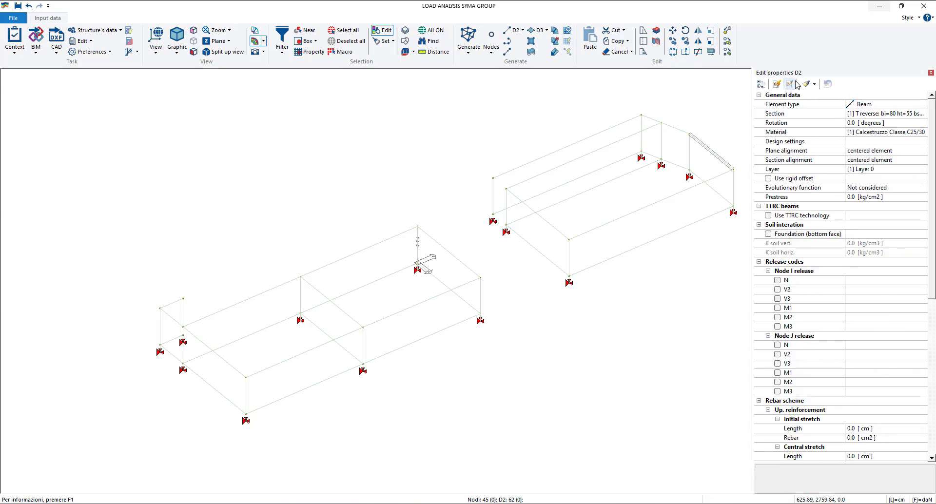
pyautogui.click(787, 133)
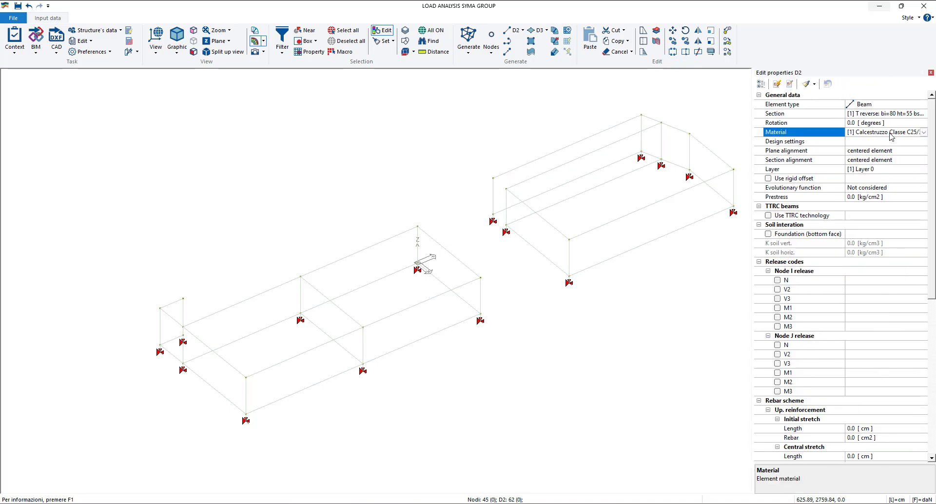
pyautogui.click(923, 133)
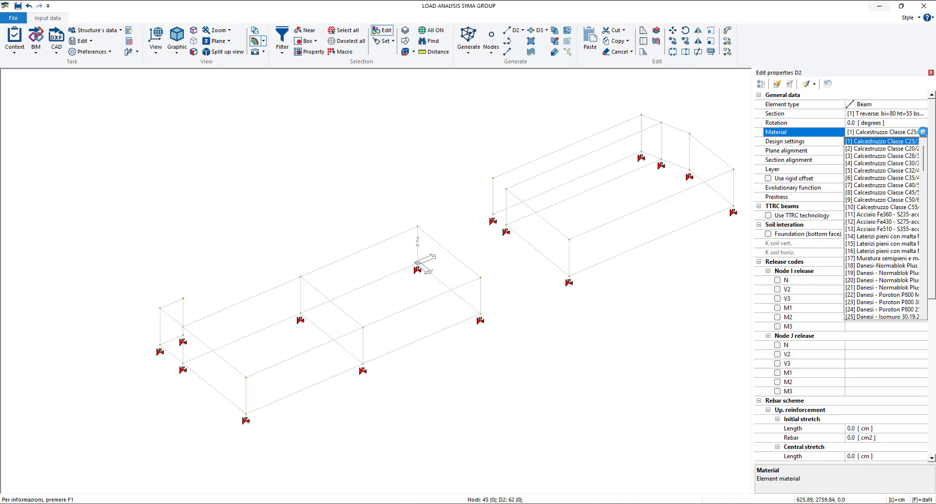
pyautogui.click(870, 142)
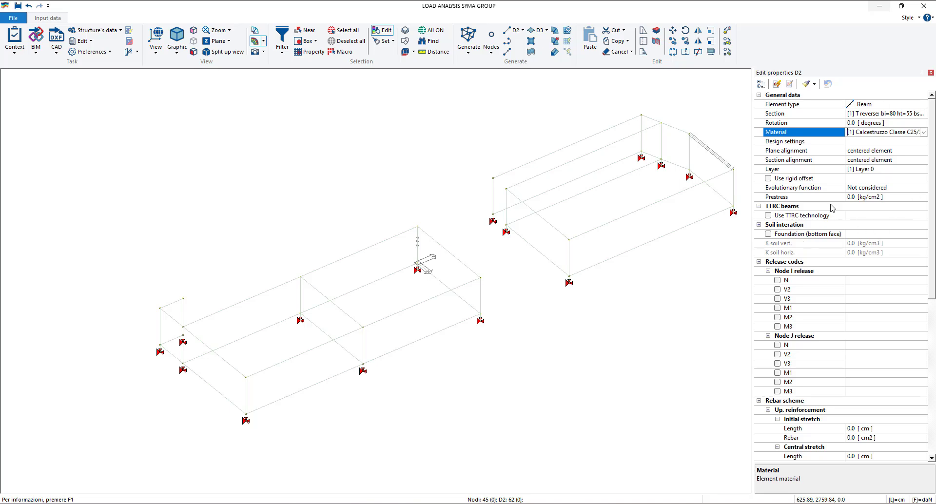
# - Enable instant apply for the beam's properties and set its material to [2] Calcestruzzo Classe C20, closing the properties when done
pyautogui.click(778, 87)
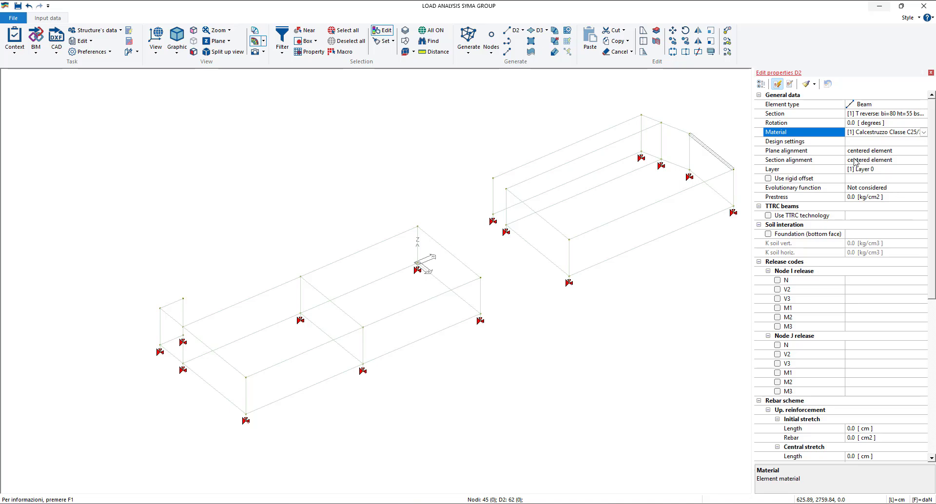
pyautogui.click(778, 85)
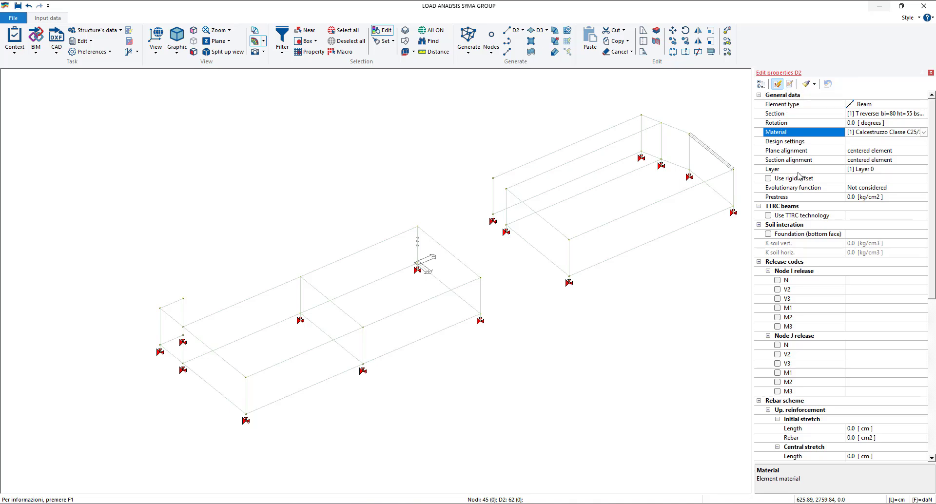
pyautogui.click(777, 85)
pyautogui.click(925, 135)
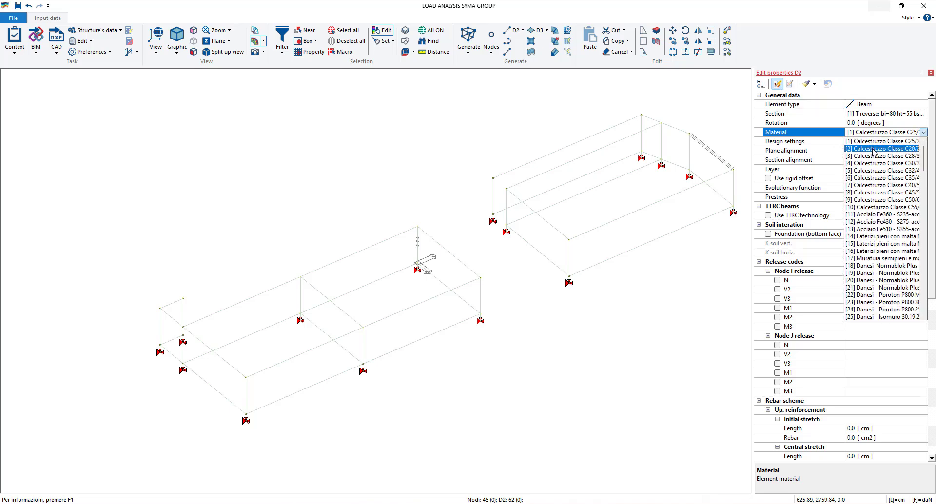
pyautogui.click(874, 153)
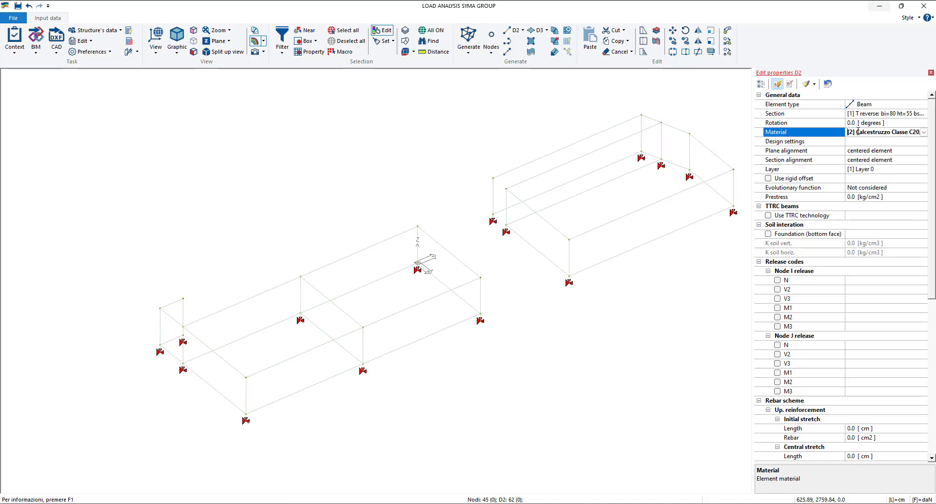
pyautogui.click(806, 85)
pyautogui.click(931, 73)
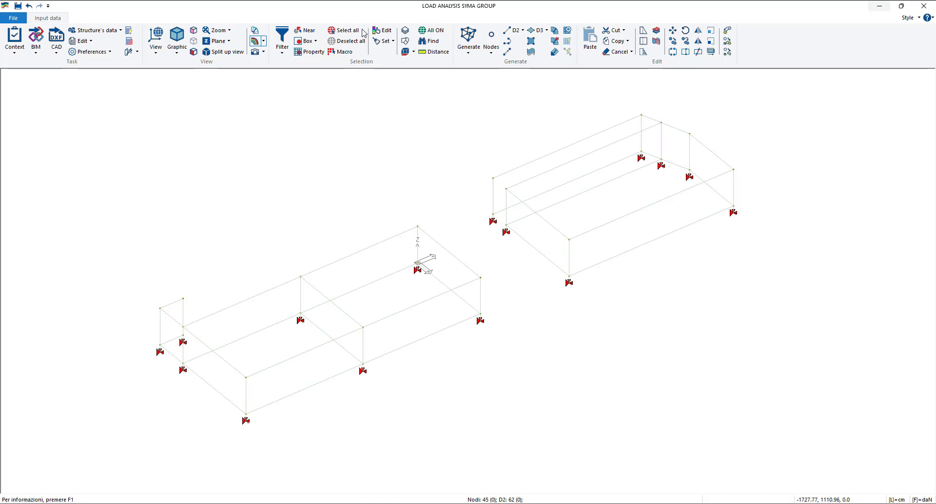
# - Select all nodes and D2 elements of the structure
pyautogui.click(344, 30)
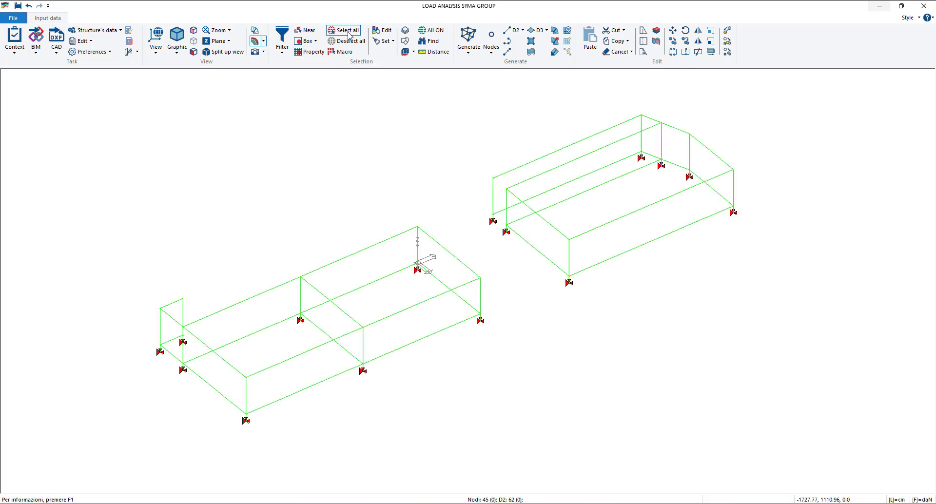
pyautogui.rightClick(380, 108)
pyautogui.moveTo(396, 112)
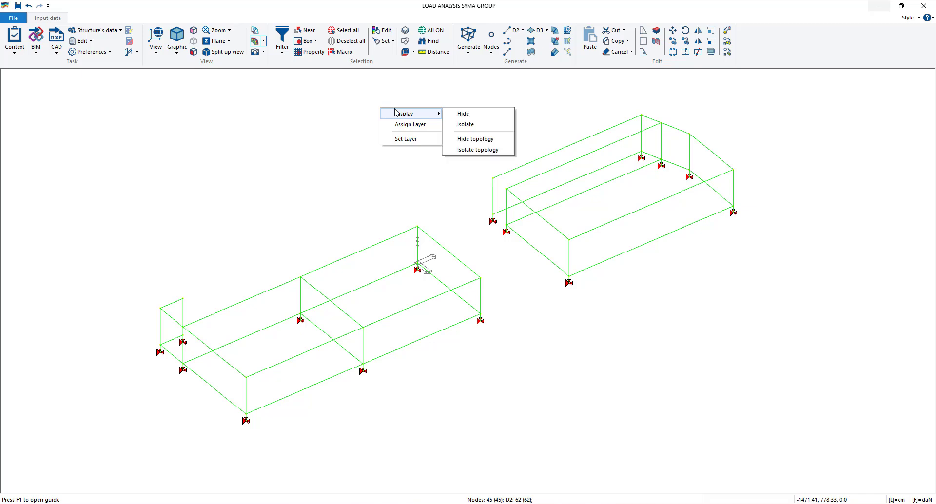
pyautogui.click(341, 129)
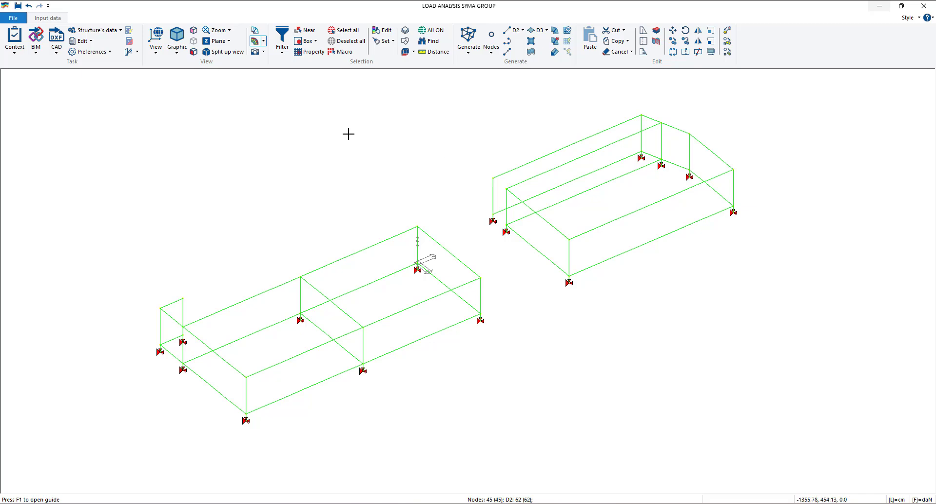
# - Exclude nodes from the selection, select all D2 elements, and assign them the material Calcestruzzo Classe C20/25
pyautogui.click(348, 134)
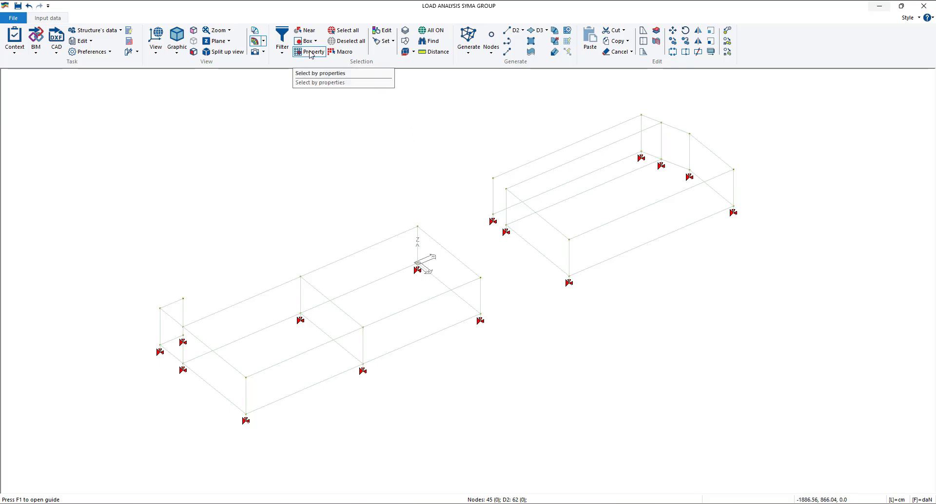
pyautogui.click(287, 50)
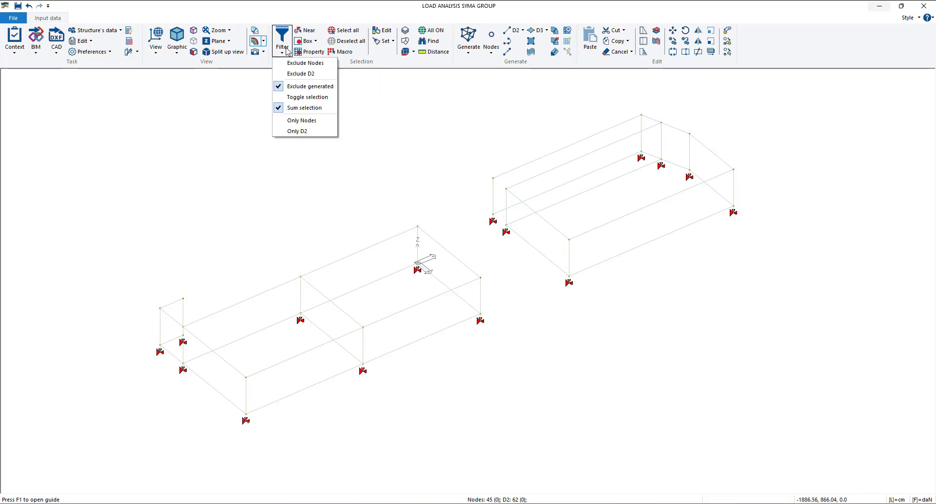
pyautogui.click(305, 66)
pyautogui.click(351, 32)
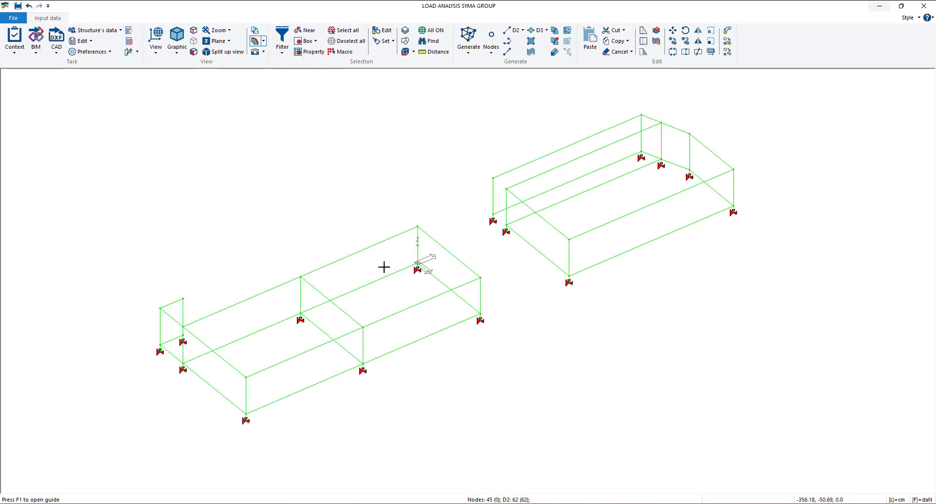
pyautogui.rightClick(290, 131)
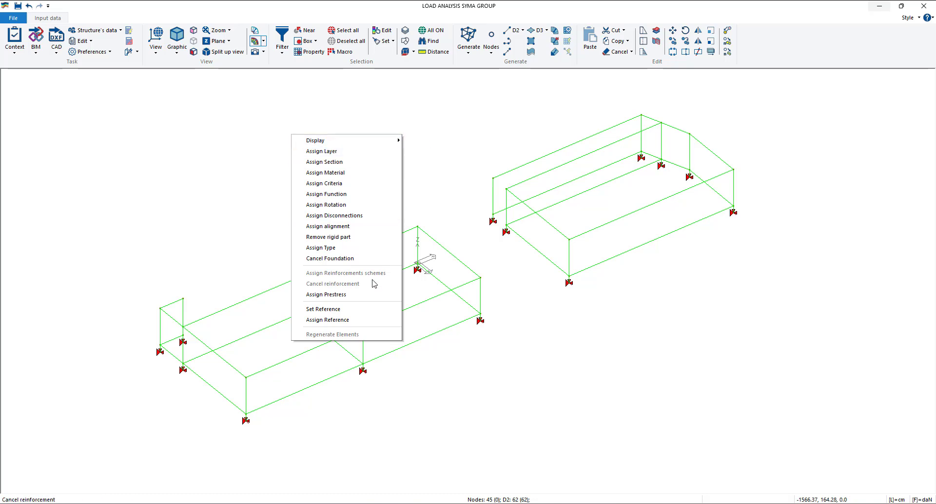
pyautogui.click(341, 174)
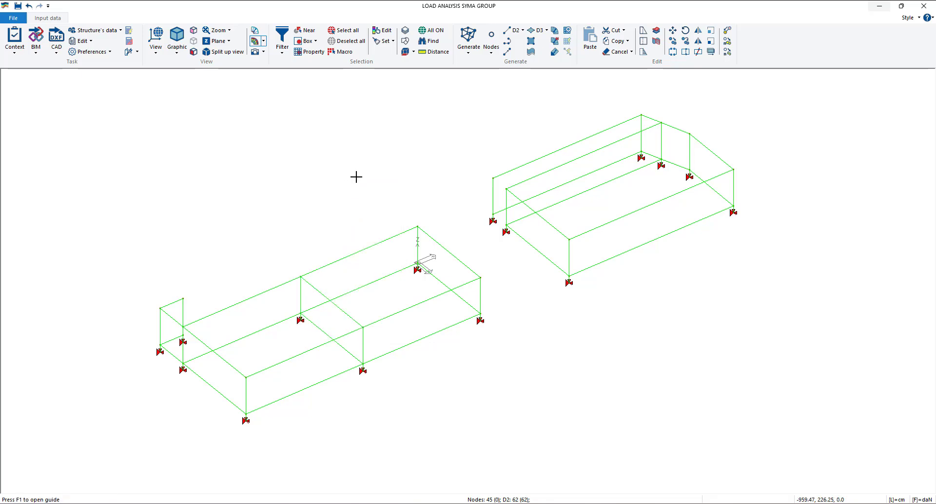
pyautogui.click(355, 175)
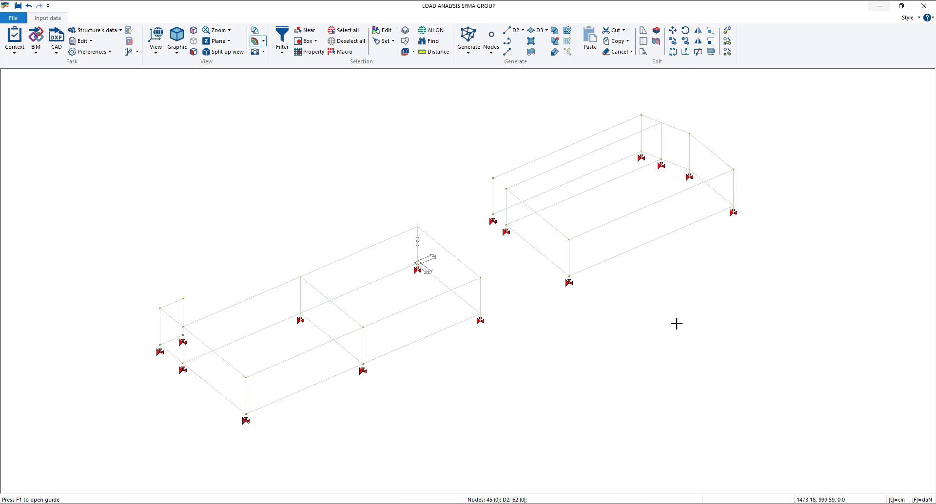
# - Check the material in the properties of the main block's bottom beam along its long front edge, and close the properties
pyautogui.click(385, 32)
pyautogui.click(431, 332)
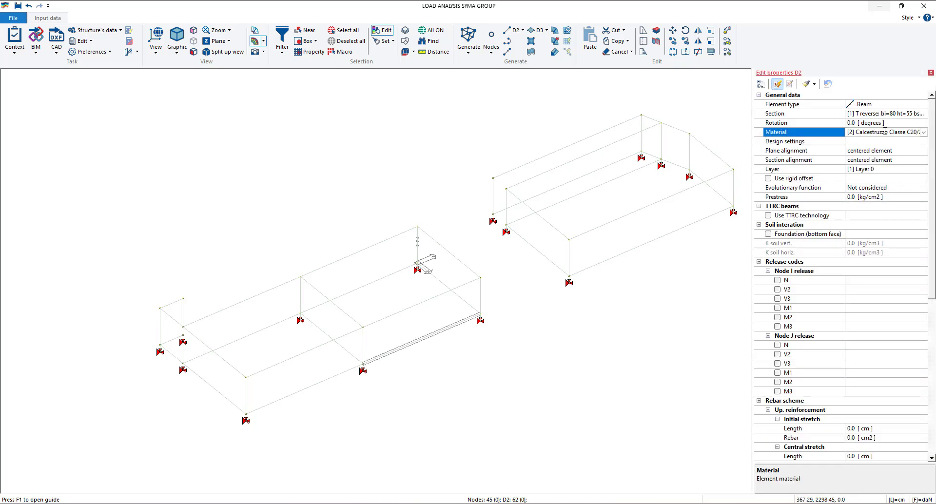
pyautogui.click(931, 72)
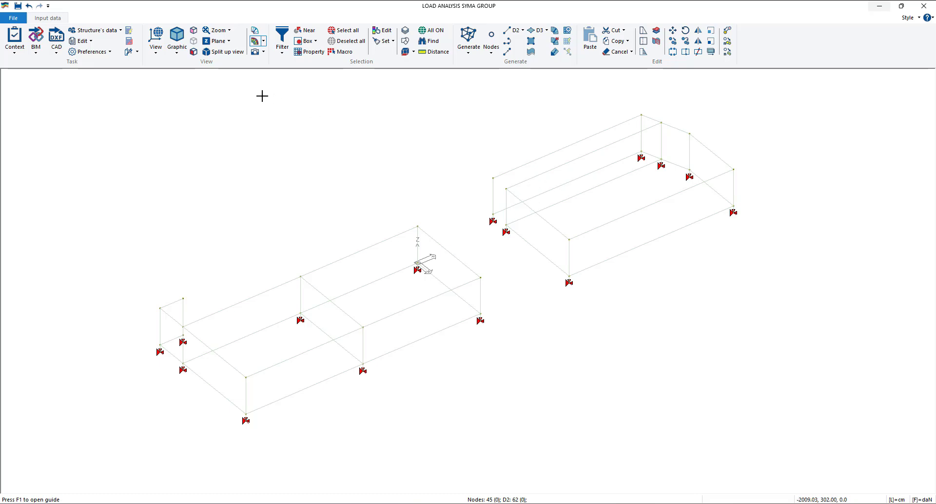
# - View the structure in solid view, and return it to wireframe display
pyautogui.click(174, 51)
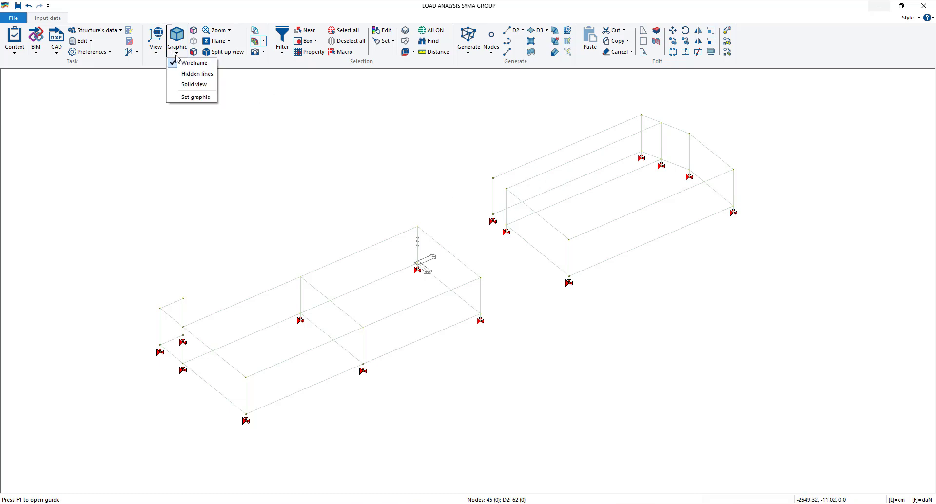
pyautogui.click(189, 85)
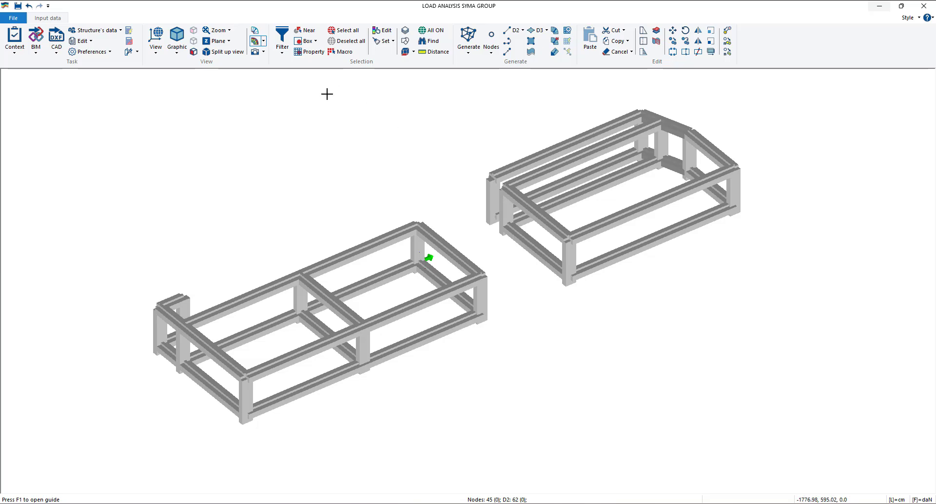
pyautogui.click(177, 47)
pyautogui.click(192, 69)
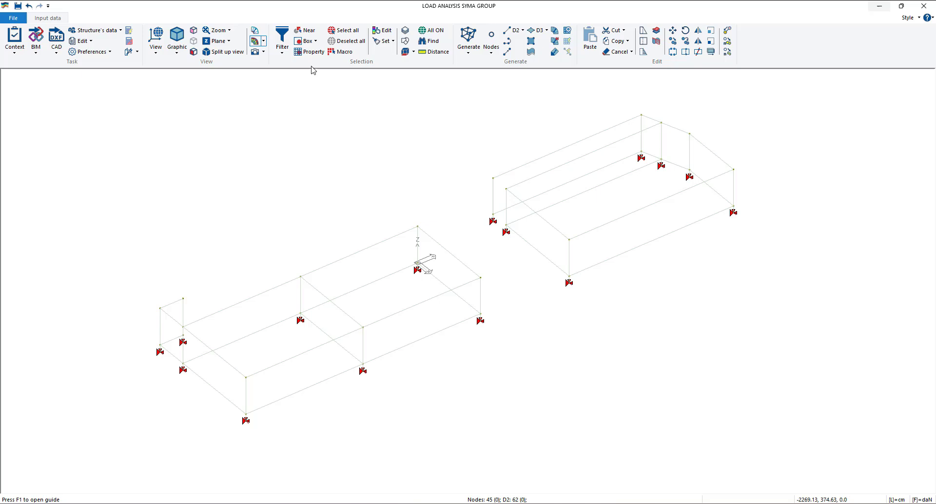
# - Check the section in the properties of the main block's top end beam near the origin, and close the properties
pyautogui.click(383, 30)
pyautogui.click(448, 251)
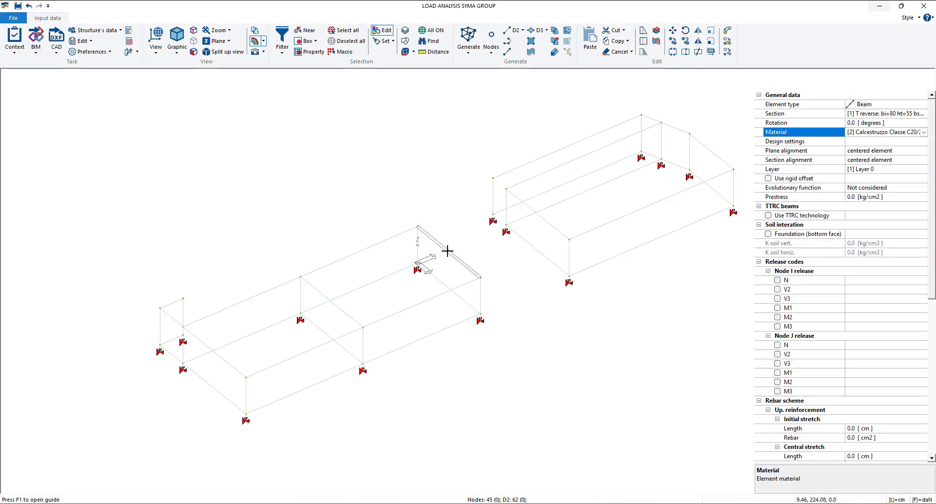
pyautogui.click(883, 117)
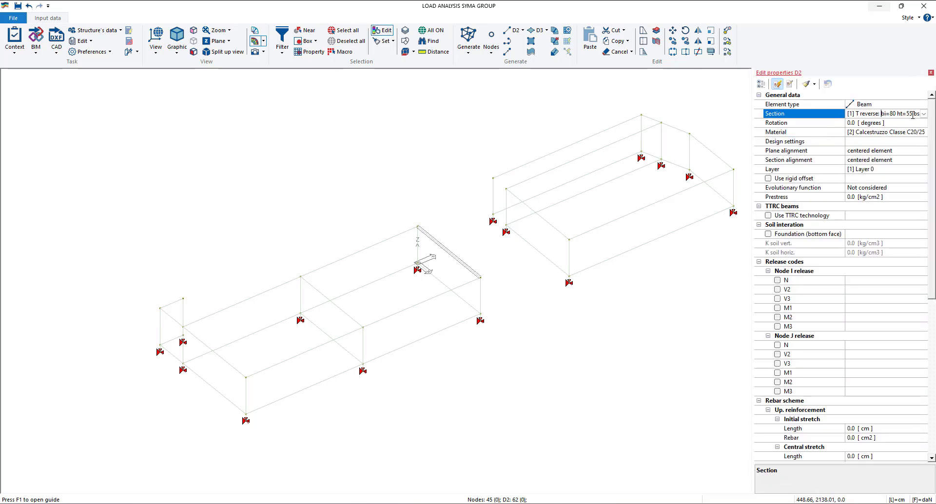
pyautogui.click(931, 72)
# - Start section 2 in the sections table as a rectangular section with base 50 cm and height 30 cm
pyautogui.click(112, 36)
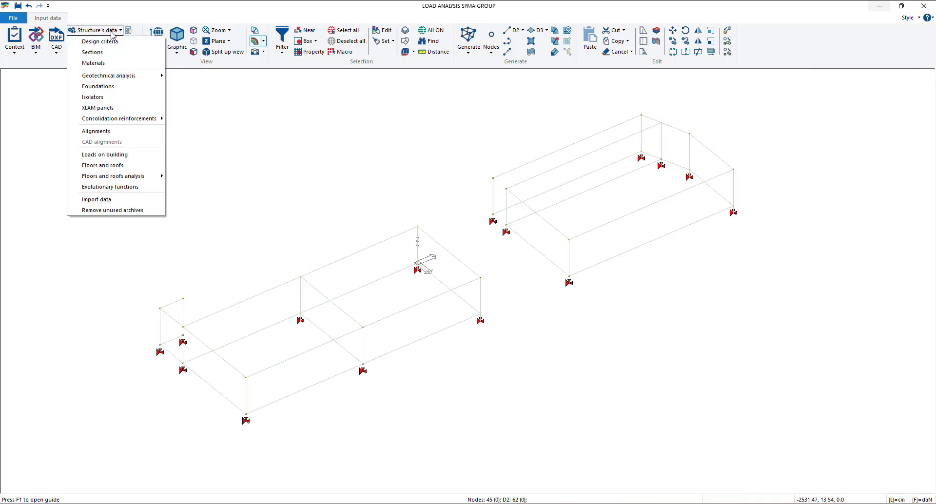
pyautogui.click(105, 52)
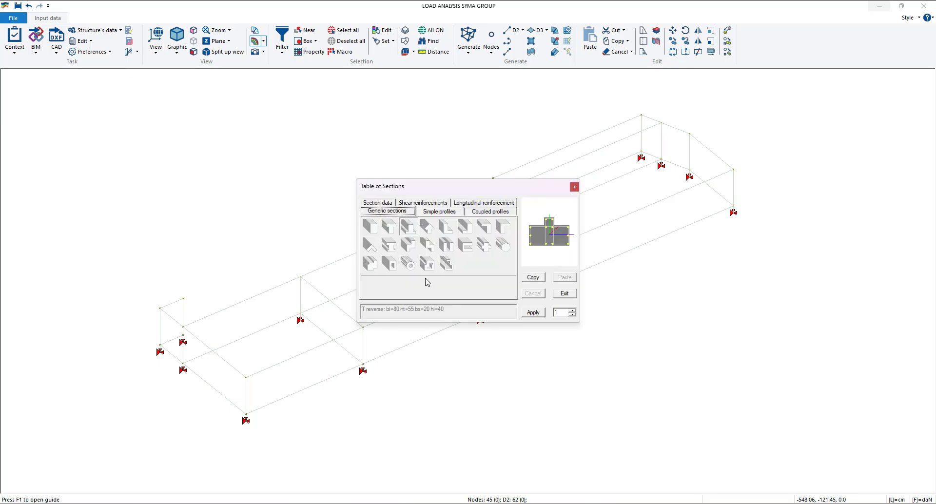
pyautogui.click(571, 311)
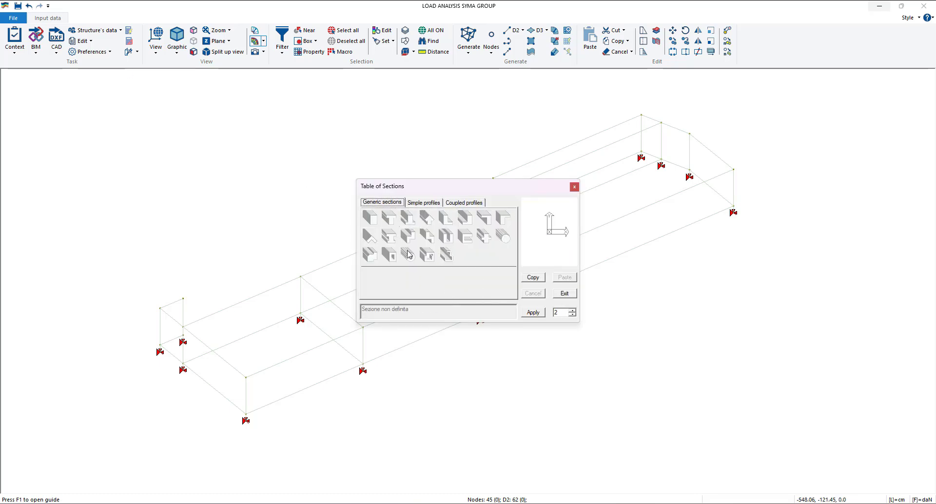
pyautogui.click(372, 220)
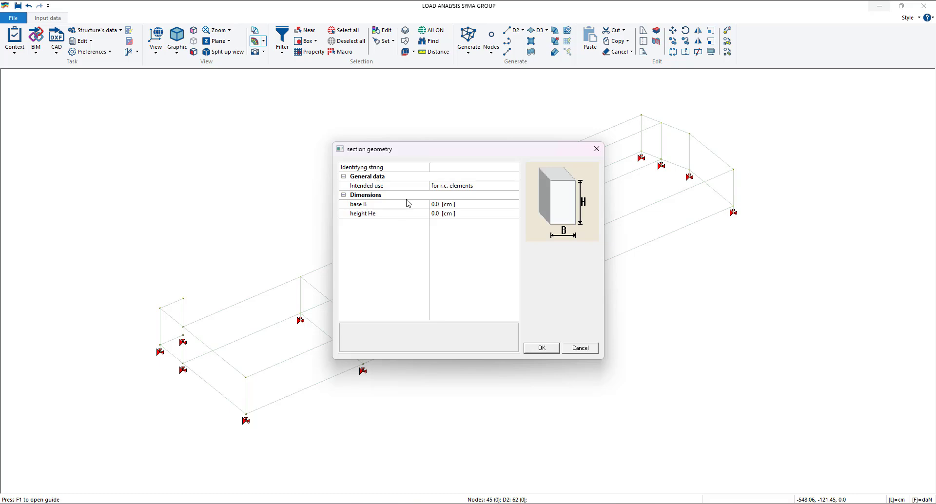
pyautogui.click(435, 205)
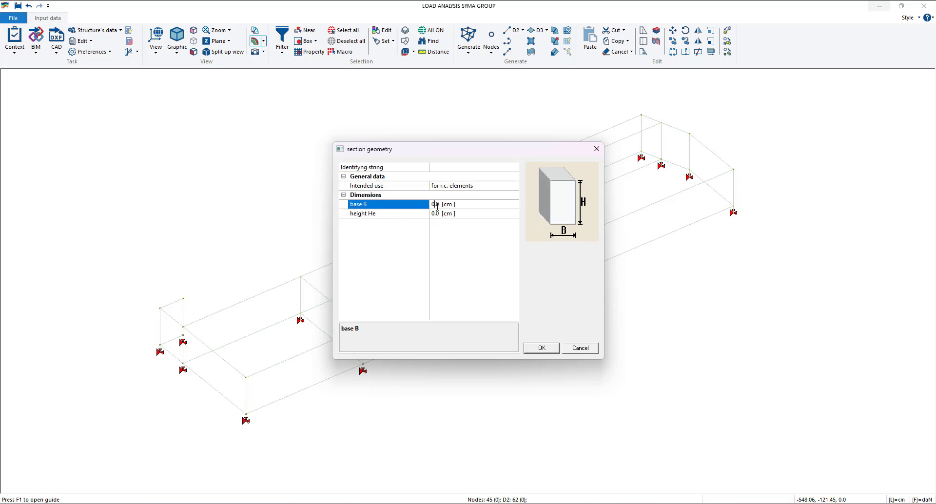
pyautogui.press('BackSpace')
pyautogui.write('50')
pyautogui.click(434, 214)
pyautogui.press('BackSpace')
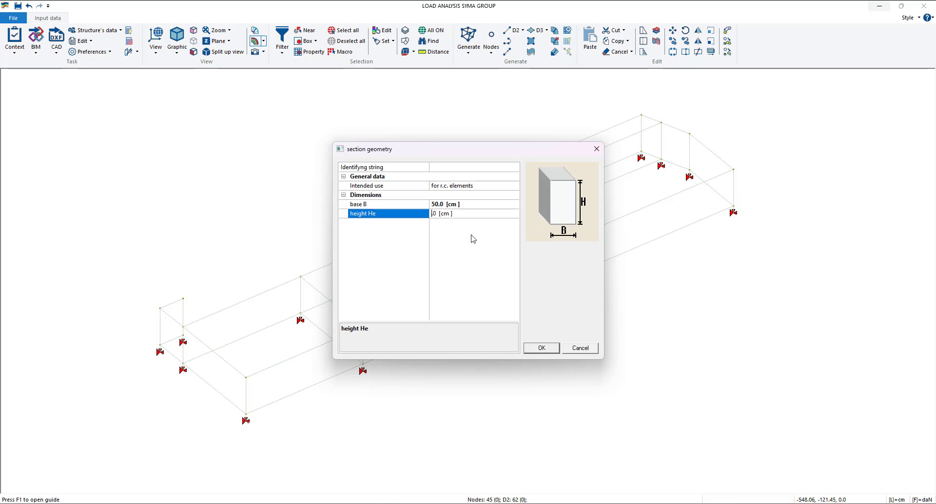
pyautogui.write('30')
# - Name the section "Rectangular 50x30", confirm its geometry and apply it to the sections table
pyautogui.click(455, 167)
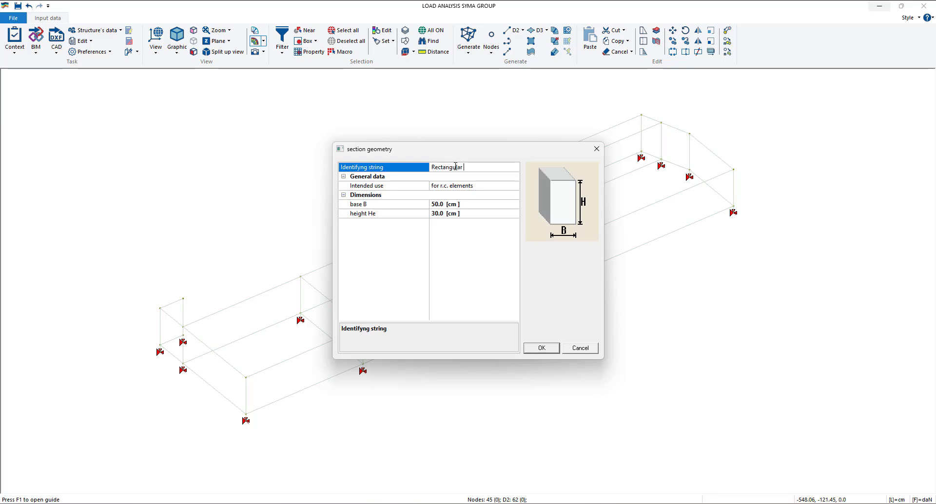
pyautogui.write('50x30')
pyautogui.click(545, 351)
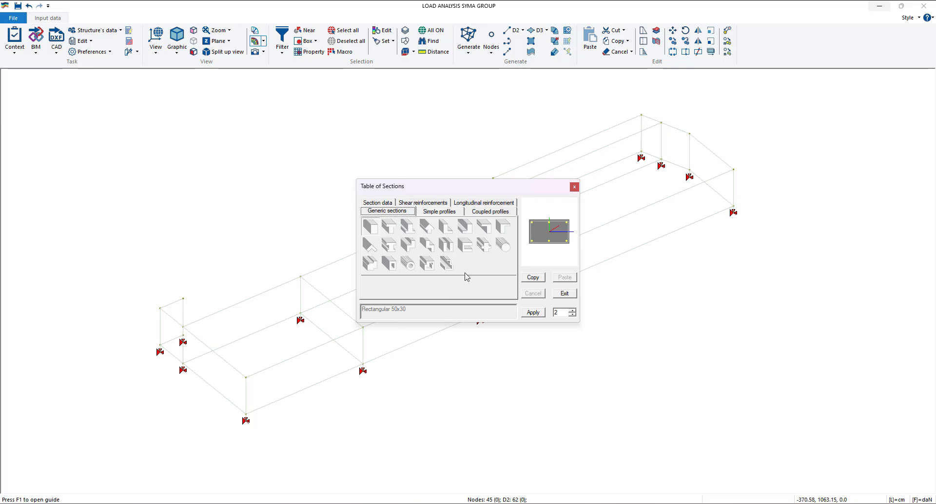
pyautogui.click(534, 314)
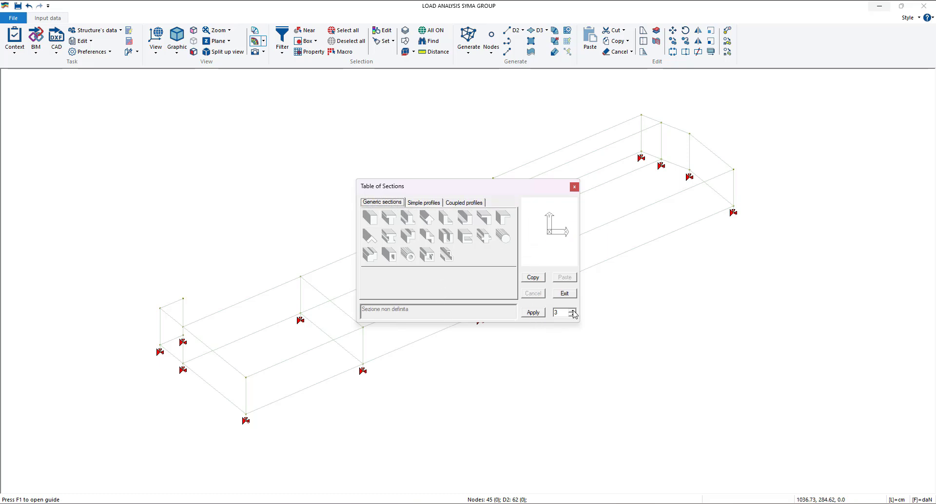
# - Create section 3 as a rectangular section named "try" with base 10 cm and height 10 cm
pyautogui.click(371, 227)
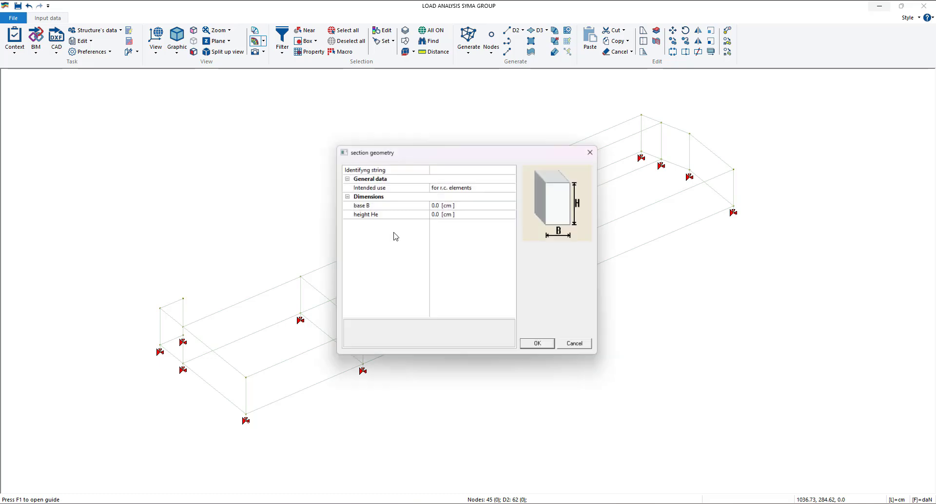
pyautogui.click(432, 206)
pyautogui.write('1')
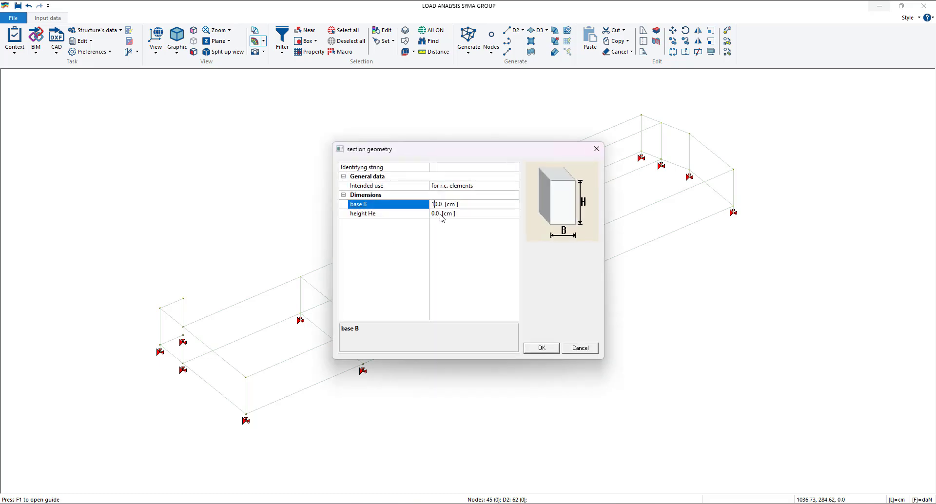
pyautogui.press('Return')
pyautogui.click(432, 213)
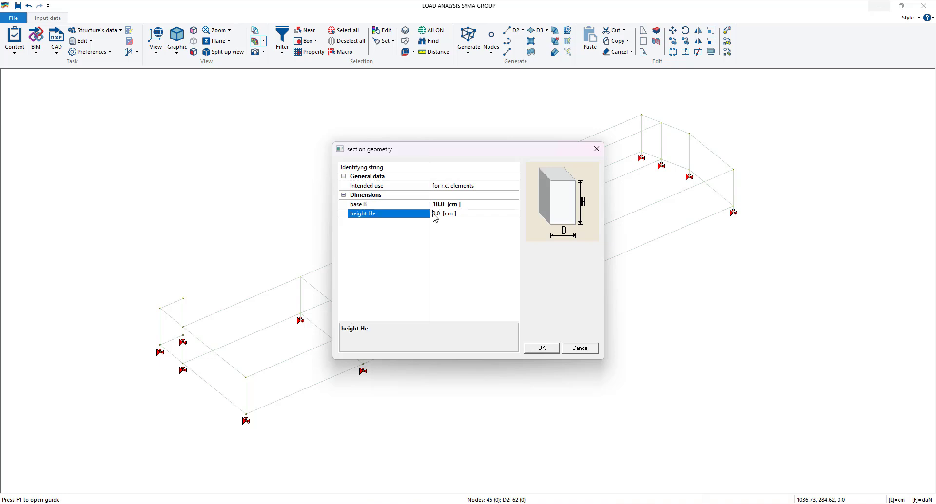
pyautogui.write('10')
pyautogui.click(464, 272)
pyautogui.click(454, 170)
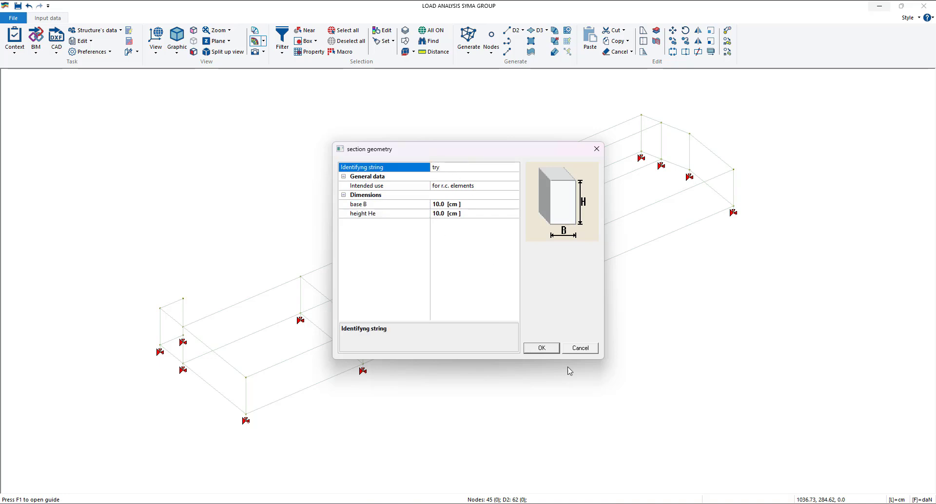
pyautogui.click(538, 348)
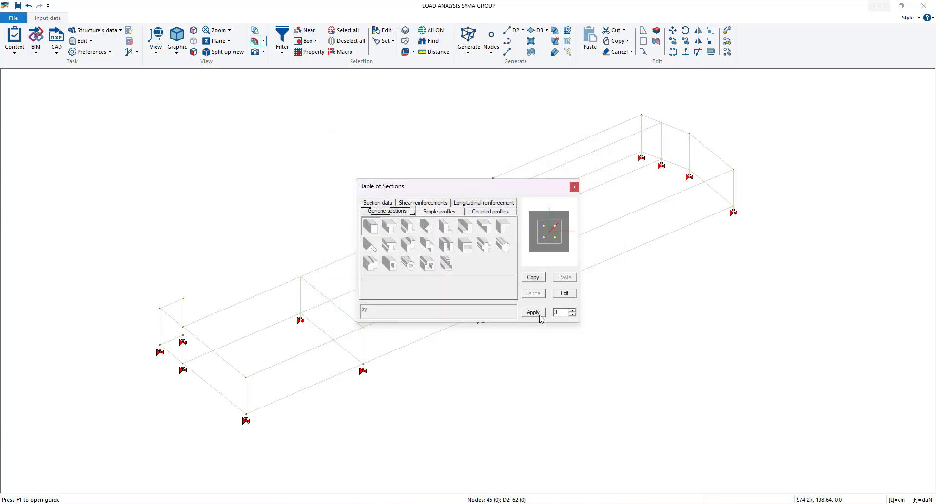
# - Make section 2, Rectangular 50x30, the current section and close the sections table
pyautogui.click(572, 312)
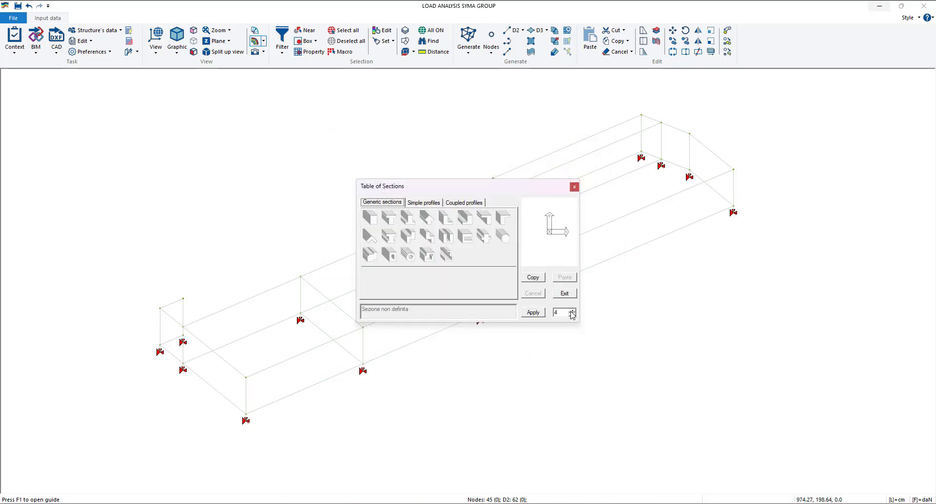
pyautogui.click(574, 315)
pyautogui.click(573, 315)
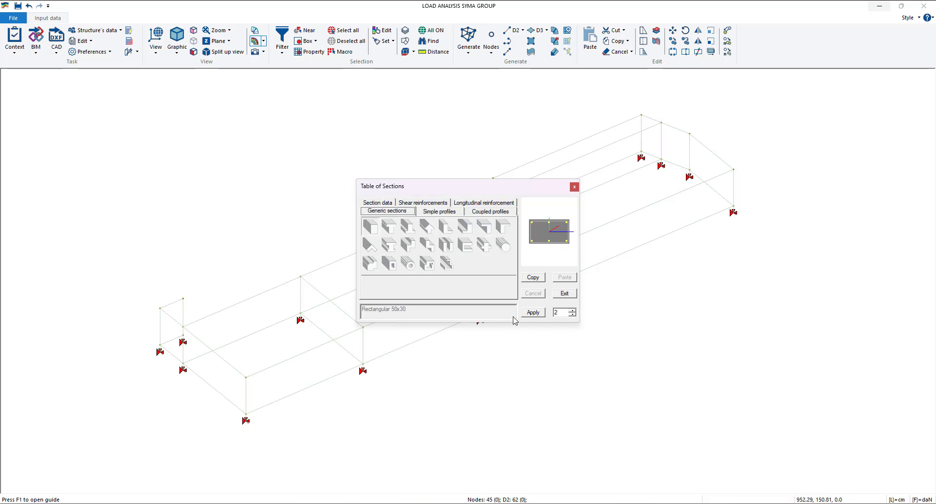
pyautogui.click(574, 187)
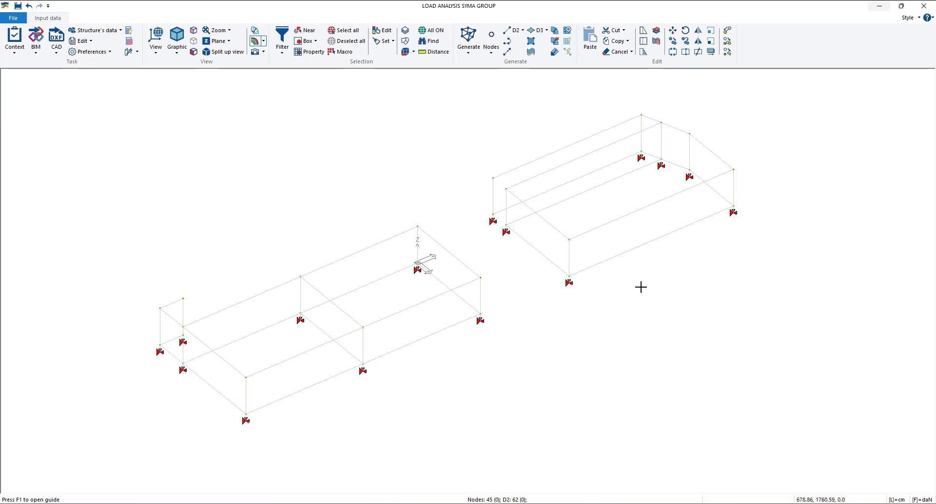
# - In the X+ view, box-select the top beams of both blocks and assign them section 2, Rectangular 50x30
pyautogui.click(156, 41)
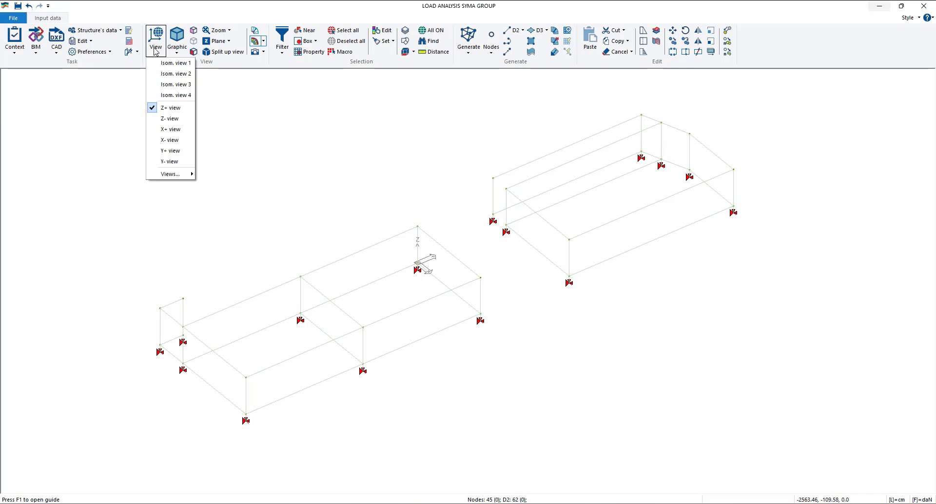
pyautogui.click(179, 130)
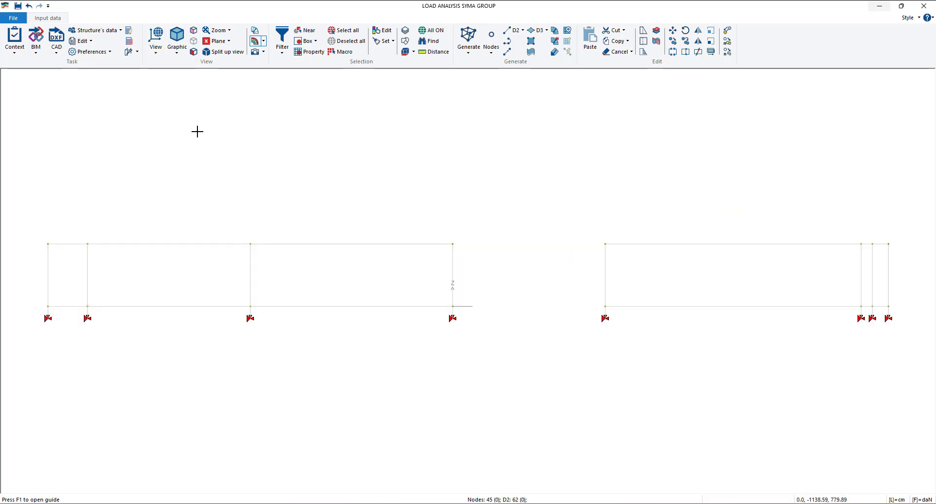
pyautogui.click(306, 41)
pyautogui.moveTo(23, 223); pyautogui.dragTo(910, 262)
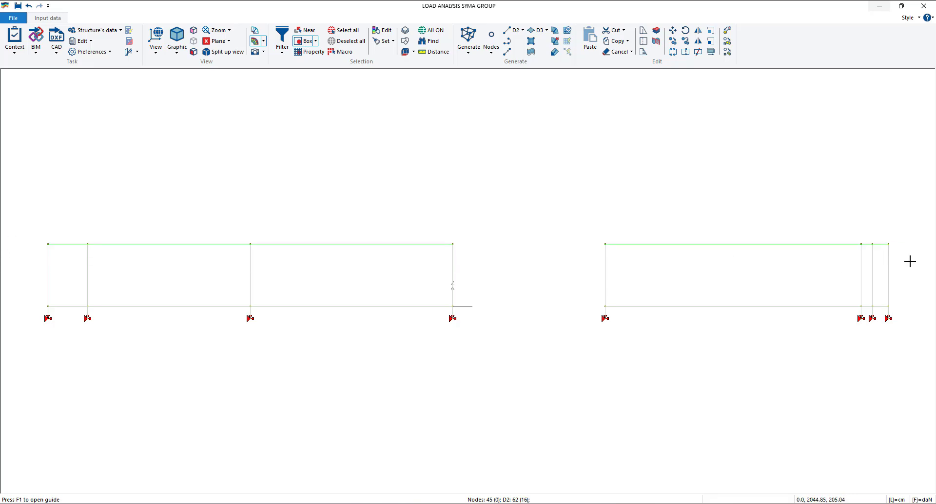
pyautogui.rightClick(495, 156)
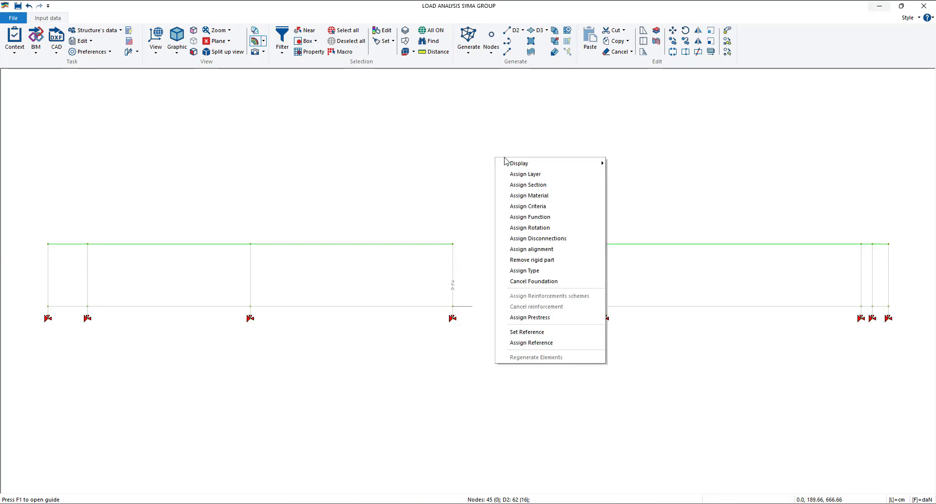
pyautogui.click(528, 185)
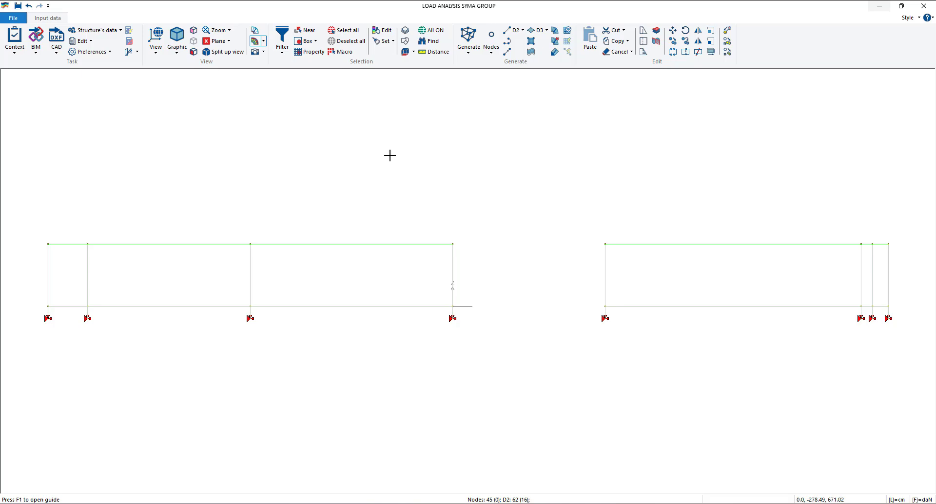
# - Inspect the beams' sections in solid view, then return the model to wireframe display
pyautogui.click(182, 50)
pyautogui.click(197, 91)
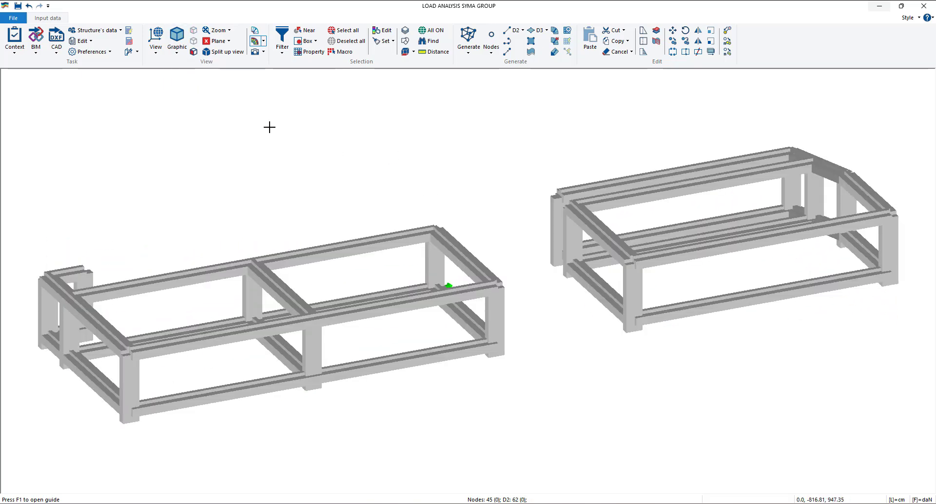
pyautogui.click(180, 48)
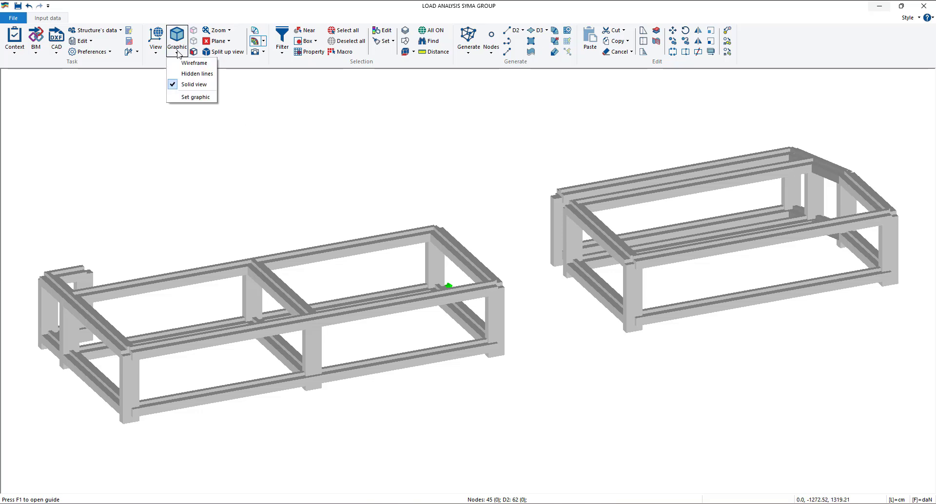
pyautogui.click(198, 83)
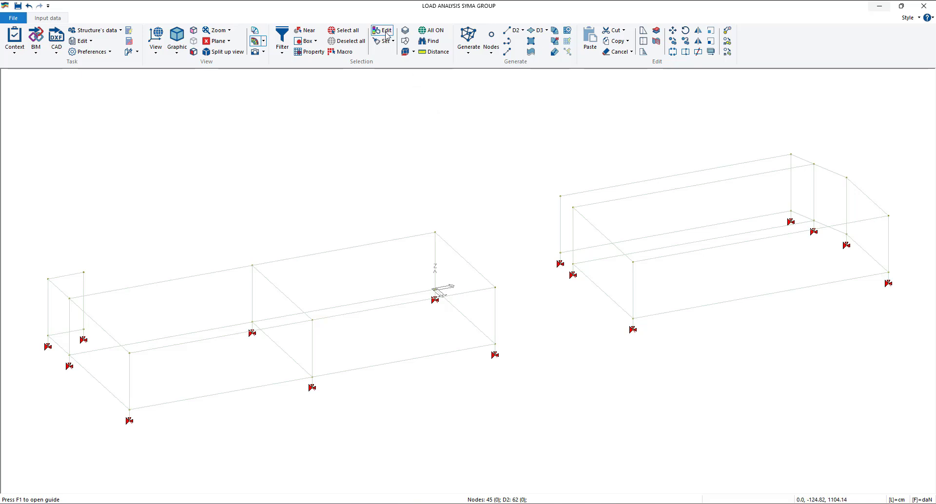
# - Edit the end top beam of the block nearest the origin, setting its section to Rectangular 50x30, and close its properties
pyautogui.click(453, 247)
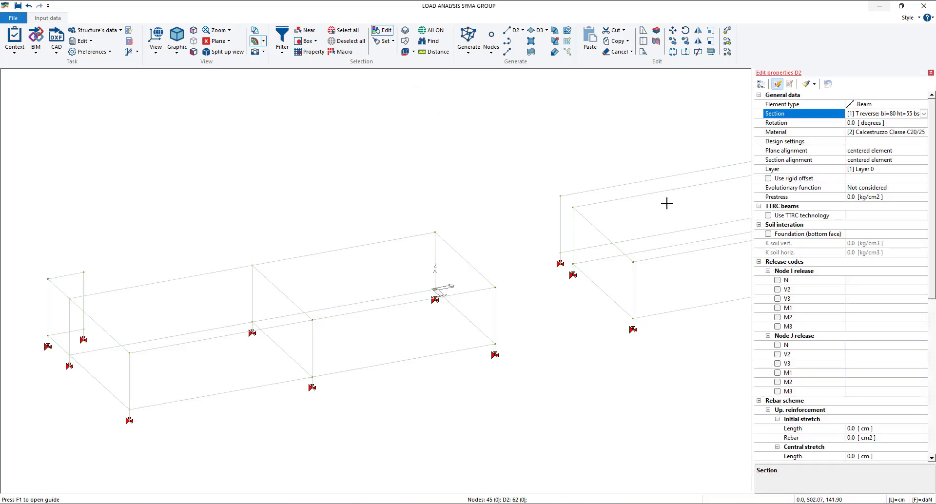
pyautogui.click(916, 114)
pyautogui.click(906, 130)
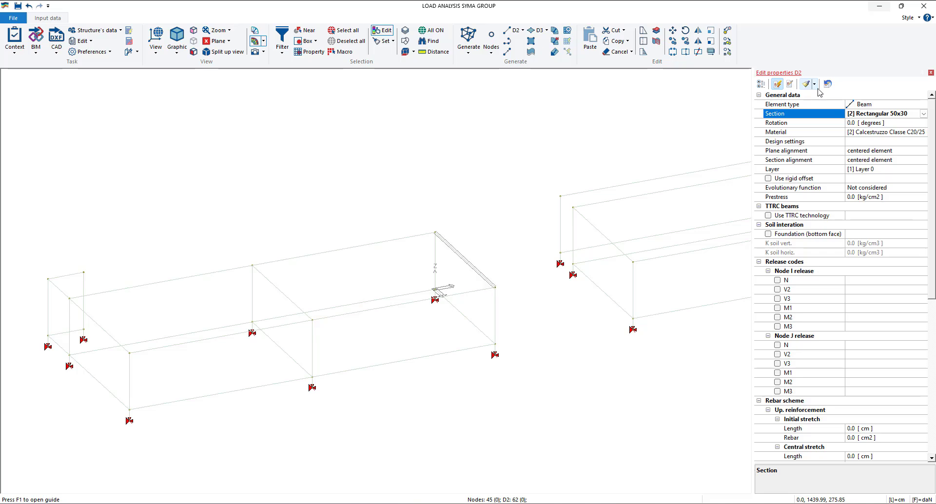
pyautogui.click(931, 73)
# - In the X+ view, box-select all top beams of both blocks and assign them the Rectangular 50x30 section
pyautogui.click(155, 46)
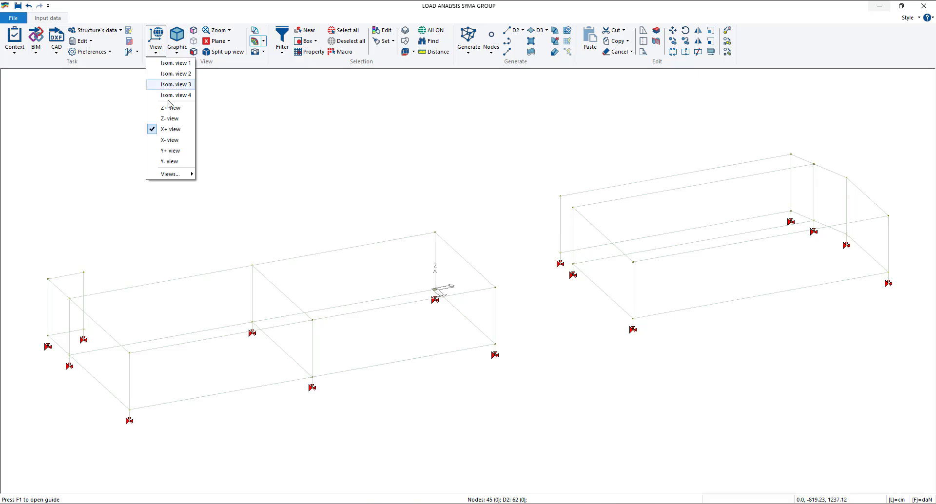
pyautogui.click(178, 129)
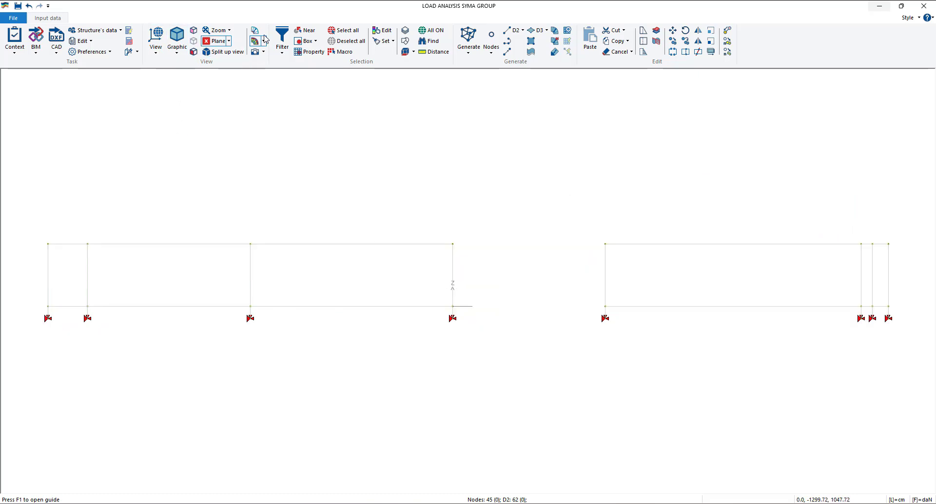
pyautogui.click(306, 41)
pyautogui.moveTo(22, 228); pyautogui.dragTo(919, 268)
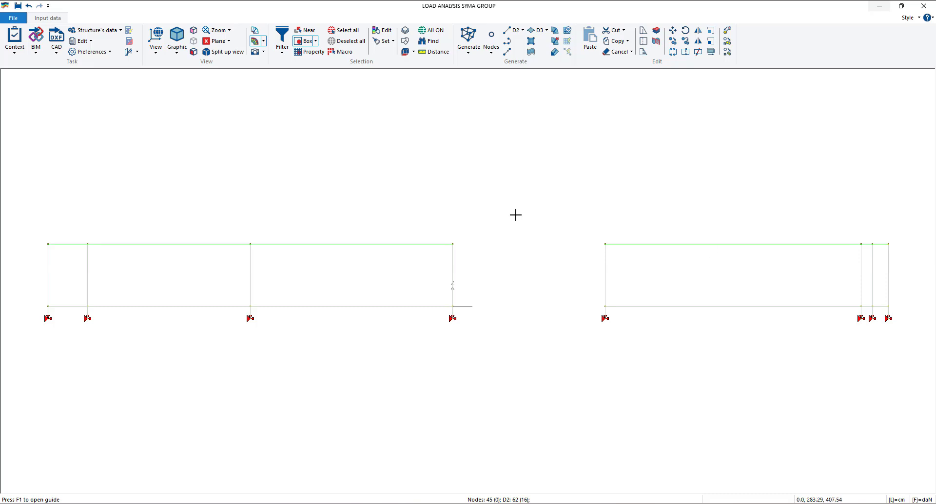
pyautogui.rightClick(489, 191)
pyautogui.click(512, 217)
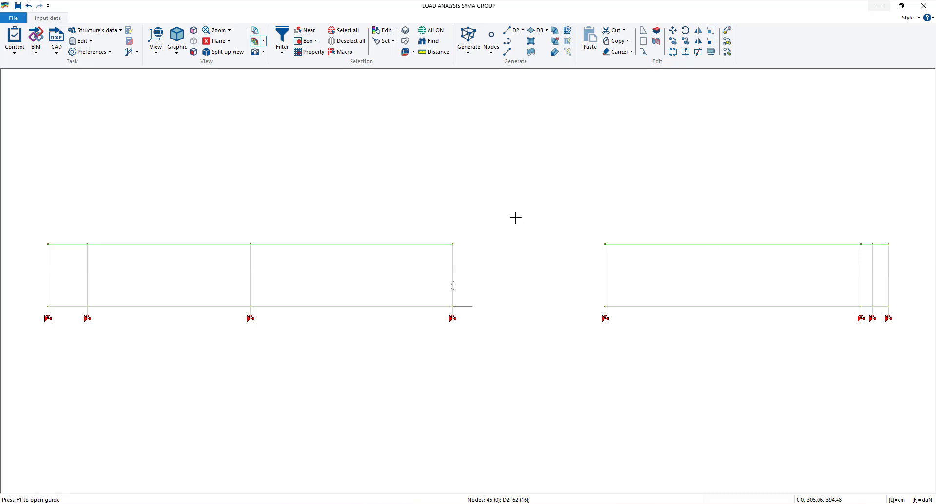
# - Examine the top beams' section in a rotated solid view of both blocks
pyautogui.click(457, 202)
pyautogui.moveTo(479, 218); pyautogui.dragTo(478, 210, button='middle')
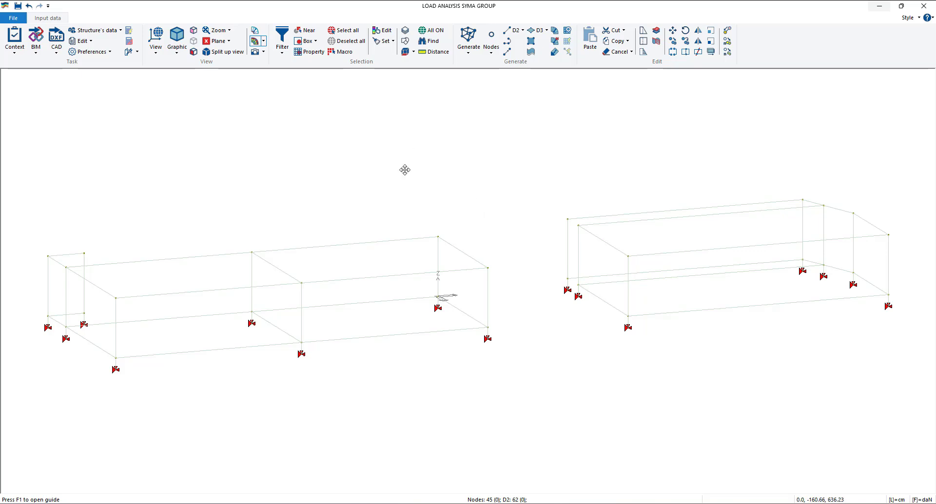
pyautogui.moveTo(406, 170); pyautogui.dragTo(402, 195, button='middle')
pyautogui.click(155, 48)
pyautogui.click(195, 85)
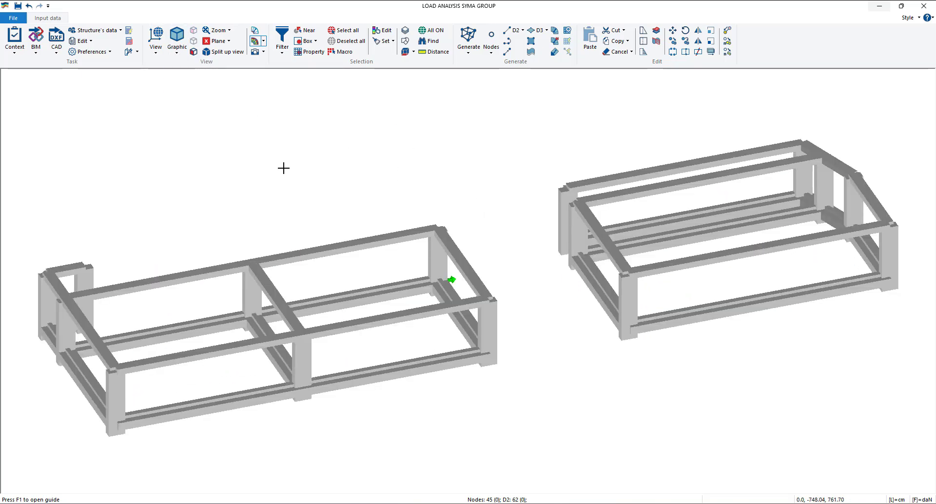
pyautogui.moveTo(295, 171); pyautogui.dragTo(367, 181, button='middle')
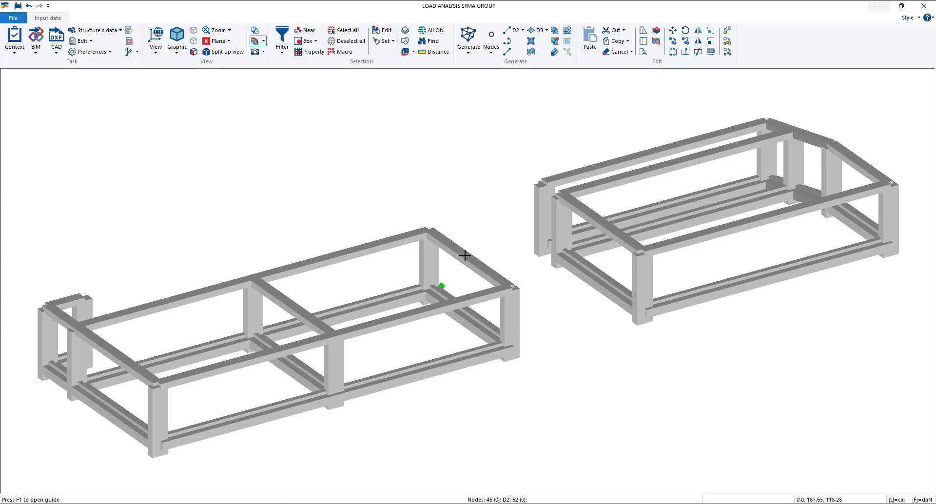
pyautogui.click(97, 30)
pyautogui.click(93, 63)
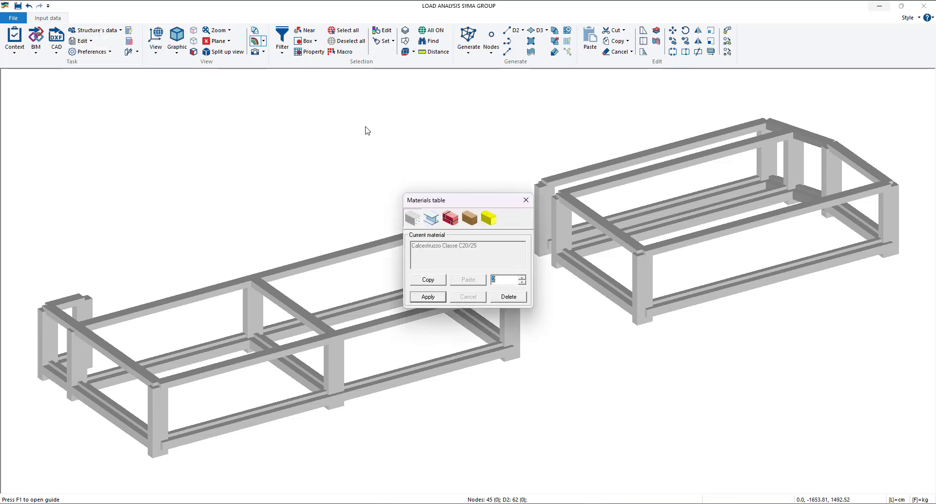
pyautogui.click(526, 201)
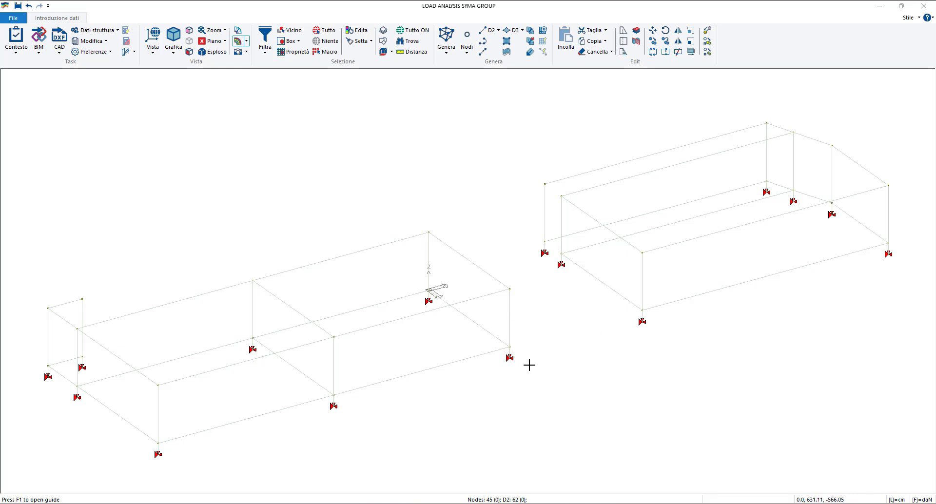
# - Switch to the X+ view and set the selection filter to exclude nodes
pyautogui.scroll(5, 509, 357)
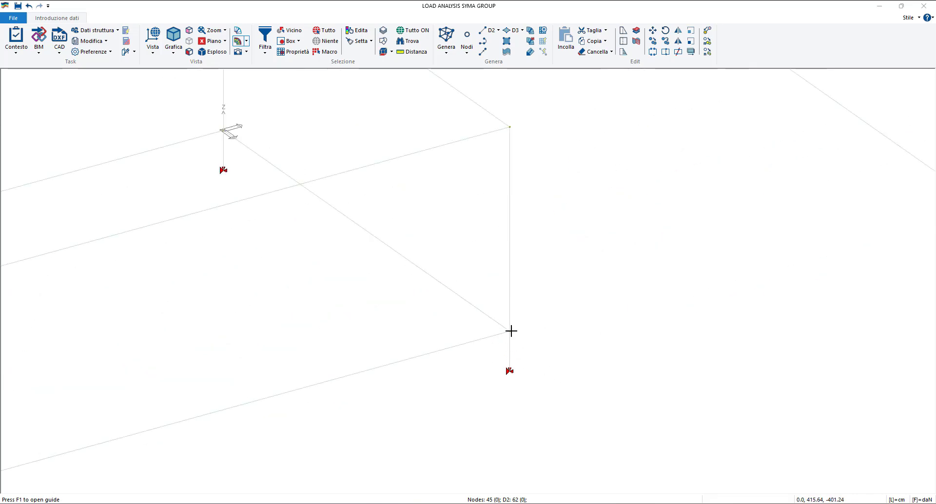
pyautogui.scroll(-5, 509, 335)
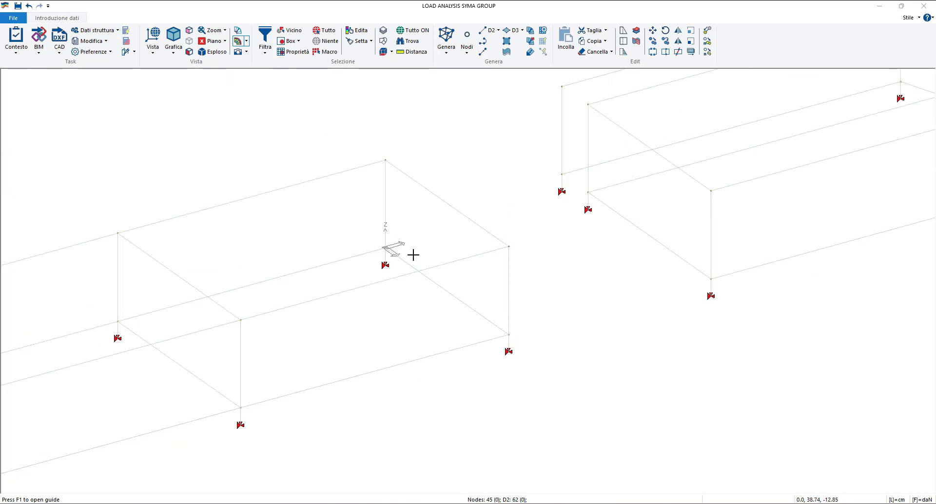
pyautogui.scroll(-5, 489, 328)
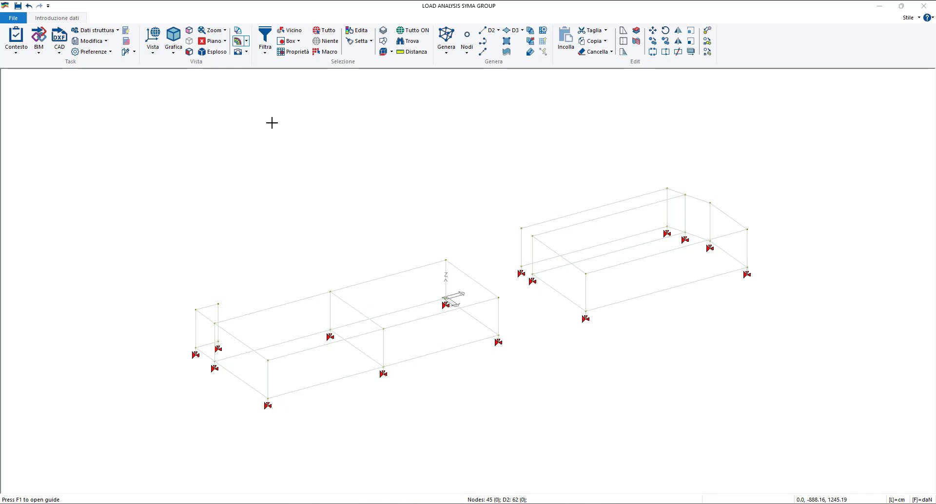
pyautogui.click(153, 39)
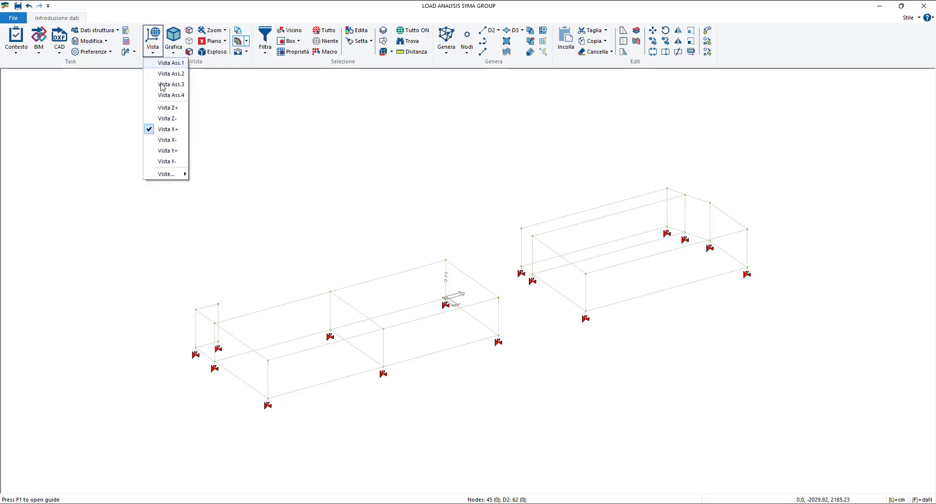
pyautogui.click(170, 127)
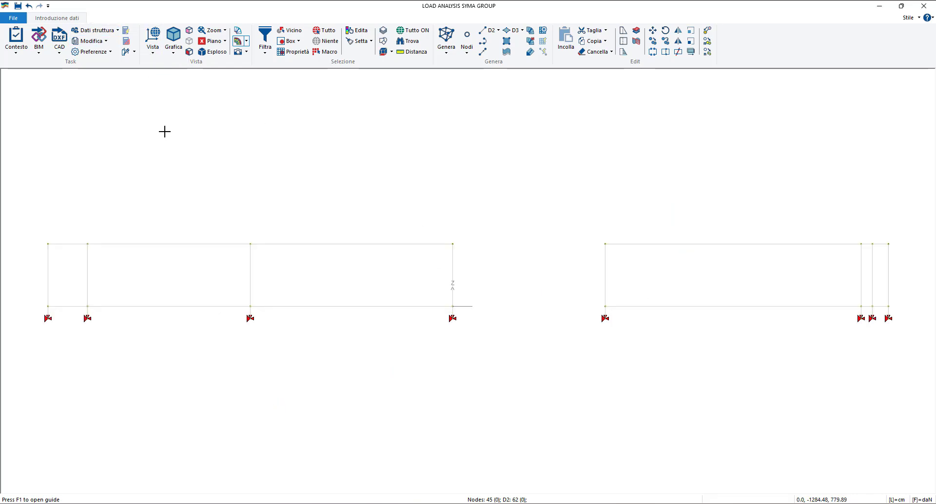
pyautogui.click(265, 52)
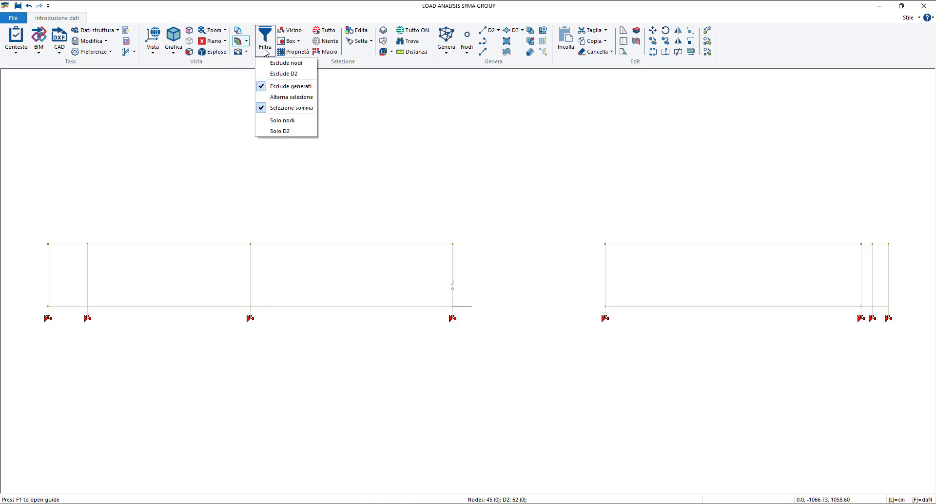
pyautogui.click(295, 65)
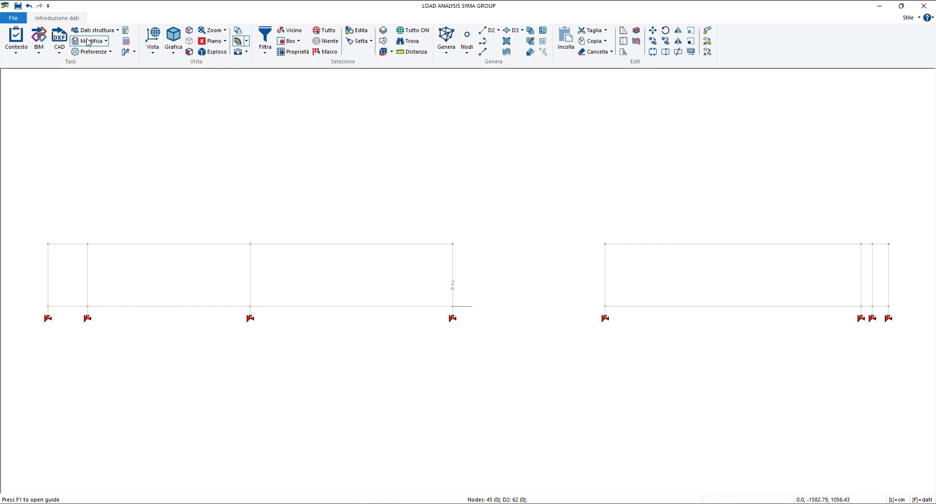
# - Change the interface language from Italian to English
pyautogui.click(100, 52)
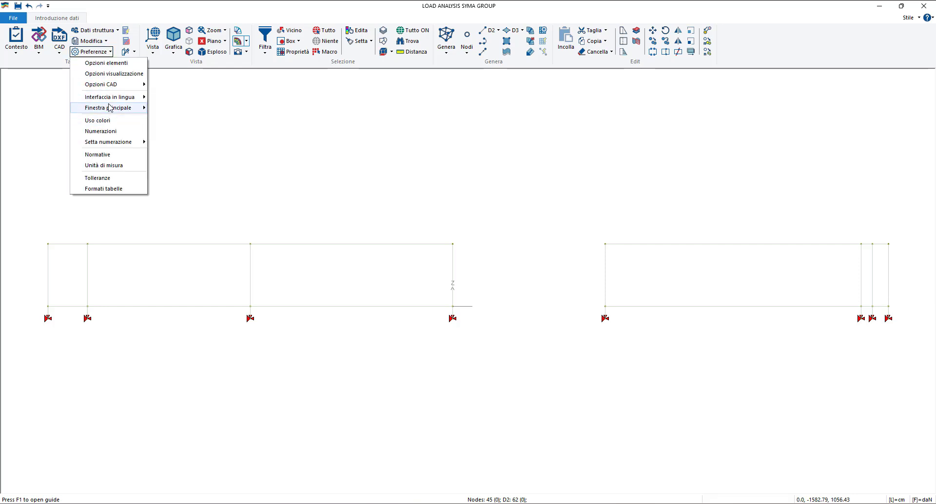
pyautogui.moveTo(111, 100)
pyautogui.click(168, 109)
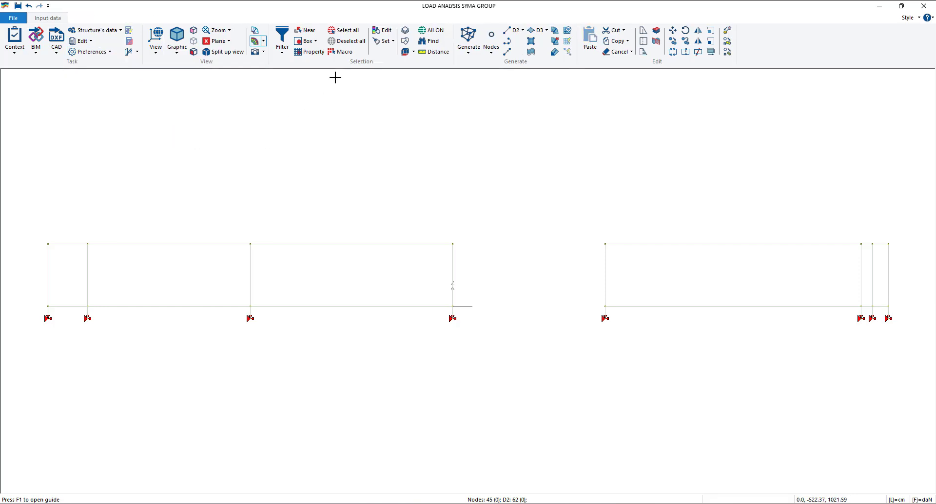
# - Box-select the short support elements with their base nodes beneath both blocks and delete them
pyautogui.click(305, 41)
pyautogui.moveTo(918, 348); pyautogui.dragTo(24, 317)
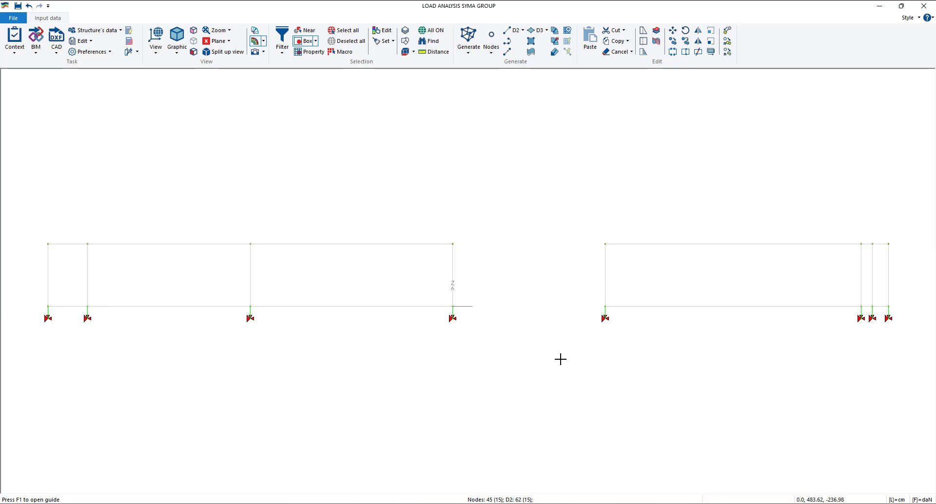
pyautogui.press('Delete')
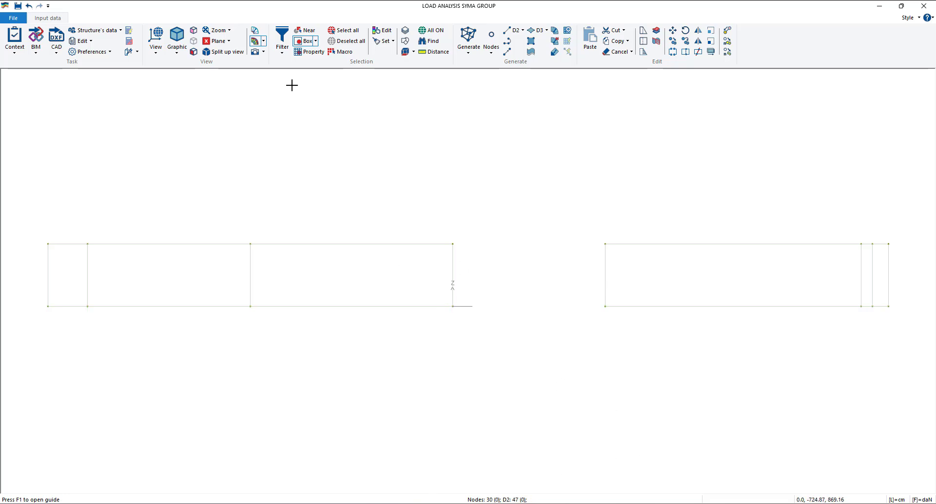
# - Enable Foundation (bottom face) for a bottom side beam of the block at the origin, then set and apply its properties
pyautogui.click(298, 41)
pyautogui.moveTo(341, 138); pyautogui.dragTo(441, 202, button='middle')
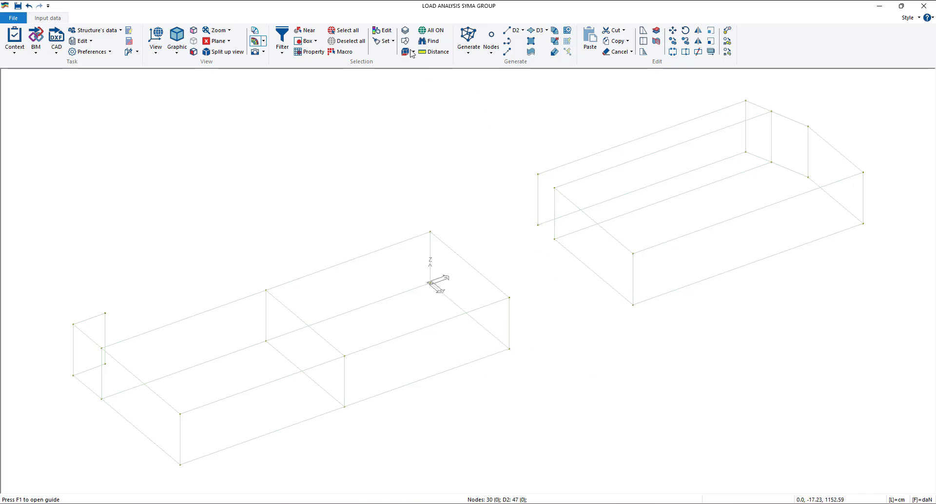
pyautogui.click(385, 31)
pyautogui.click(507, 353)
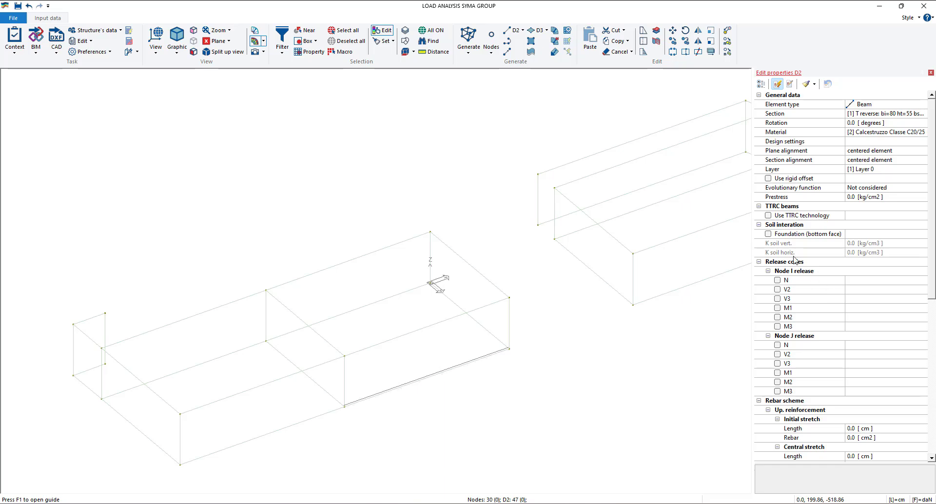
pyautogui.click(769, 234)
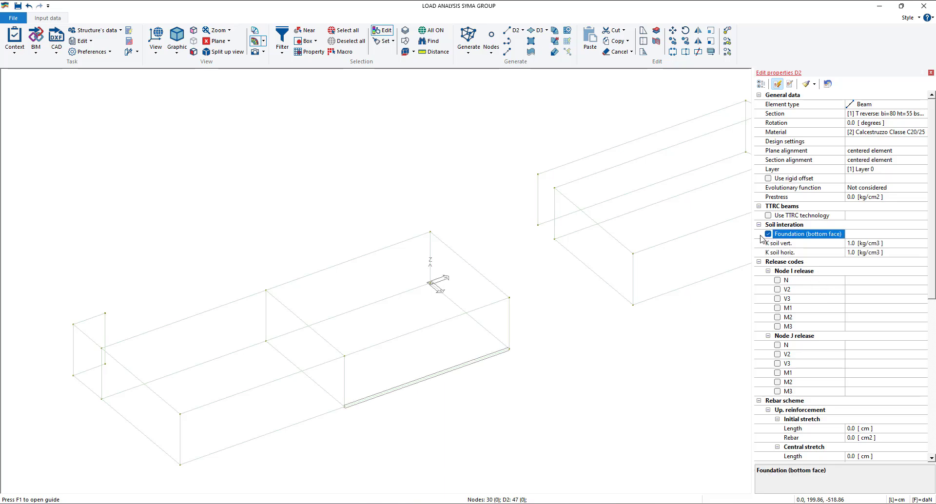
pyautogui.click(807, 85)
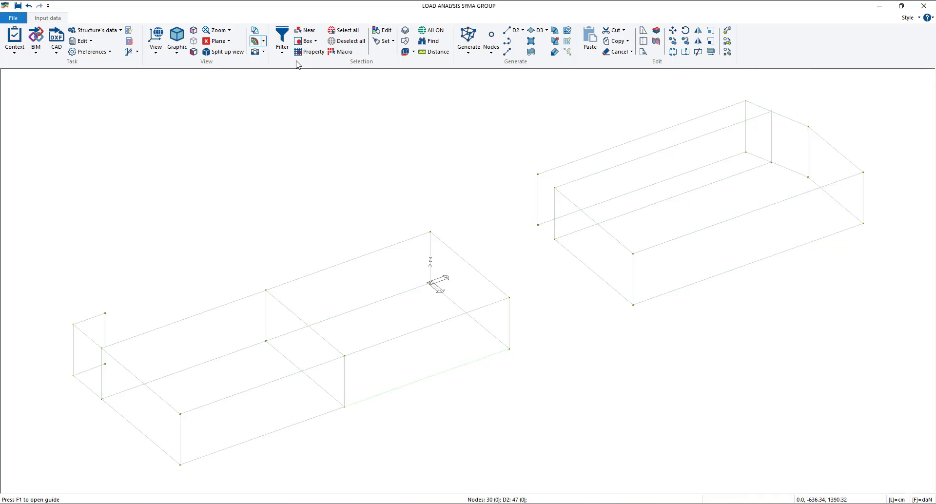
# - In the X+ view with nodes excluded, box-select the bottom beams of both blocks and assign them the reference properties
pyautogui.click(162, 52)
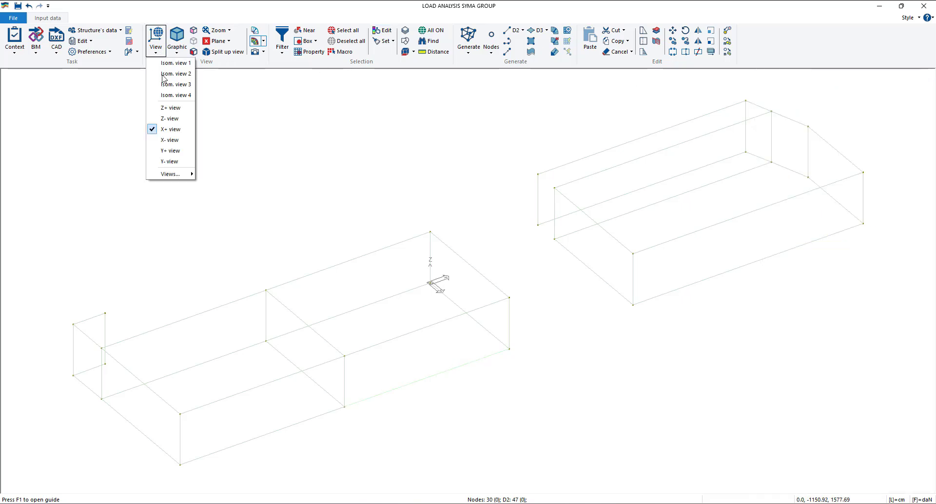
pyautogui.click(166, 129)
pyautogui.click(275, 58)
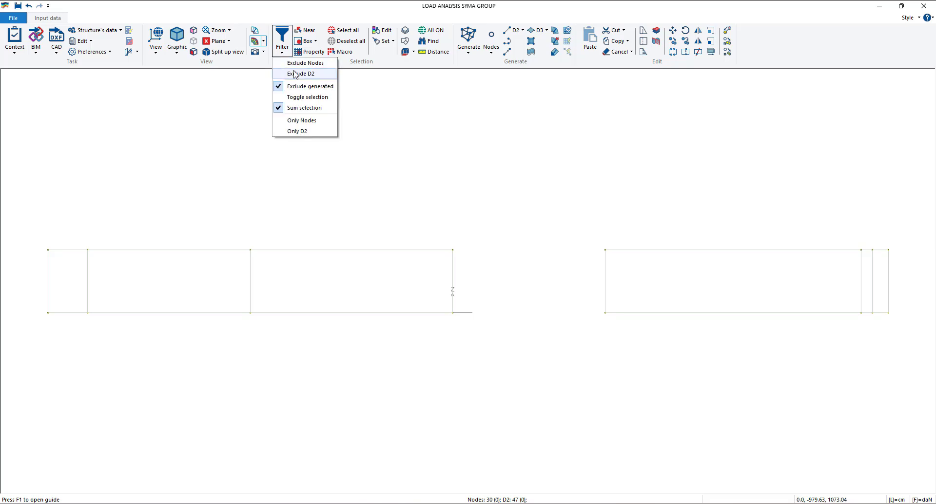
pyautogui.click(294, 61)
pyautogui.click(305, 41)
pyautogui.moveTo(32, 302); pyautogui.dragTo(903, 349)
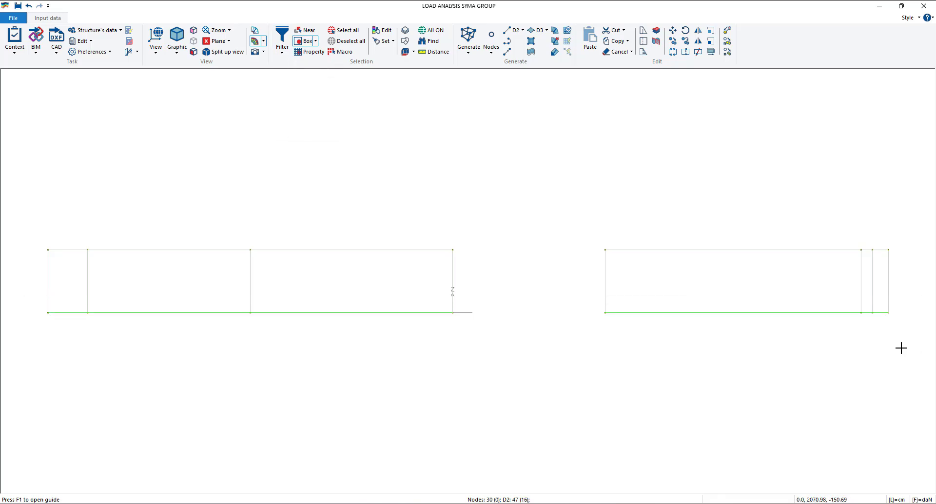
pyautogui.rightClick(553, 173)
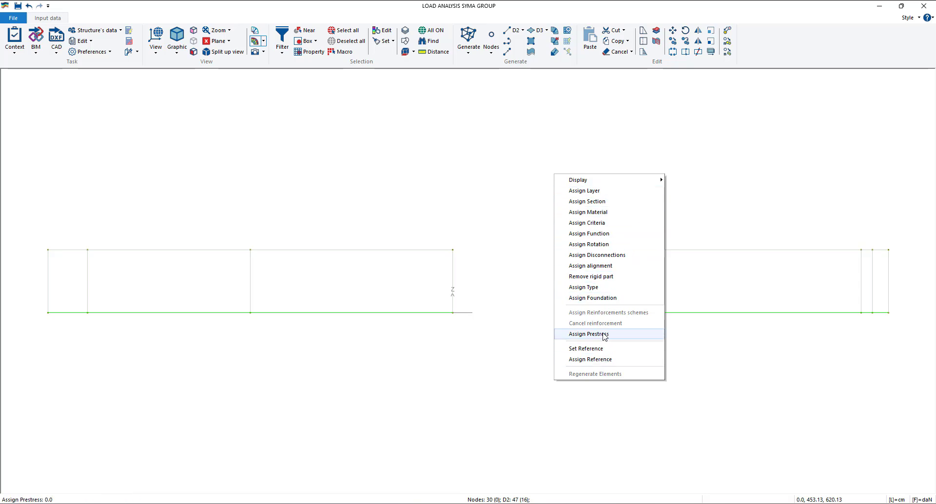
pyautogui.click(600, 360)
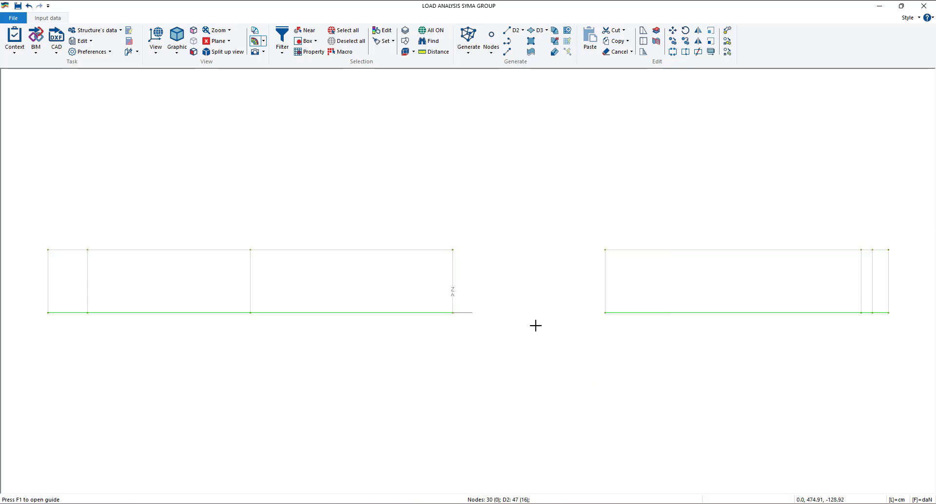
pyautogui.click(511, 302)
pyautogui.moveTo(511, 301); pyautogui.dragTo(579, 369, button='middle')
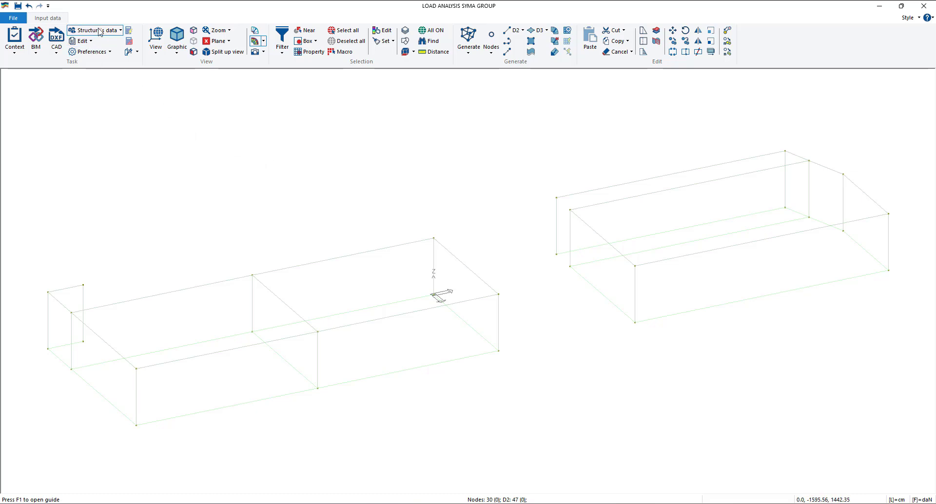
# - Open the Foundation table and review the dimensions and soil characteristics of the precast plinth on elastic soil without changing them
pyautogui.click(101, 31)
pyautogui.click(106, 86)
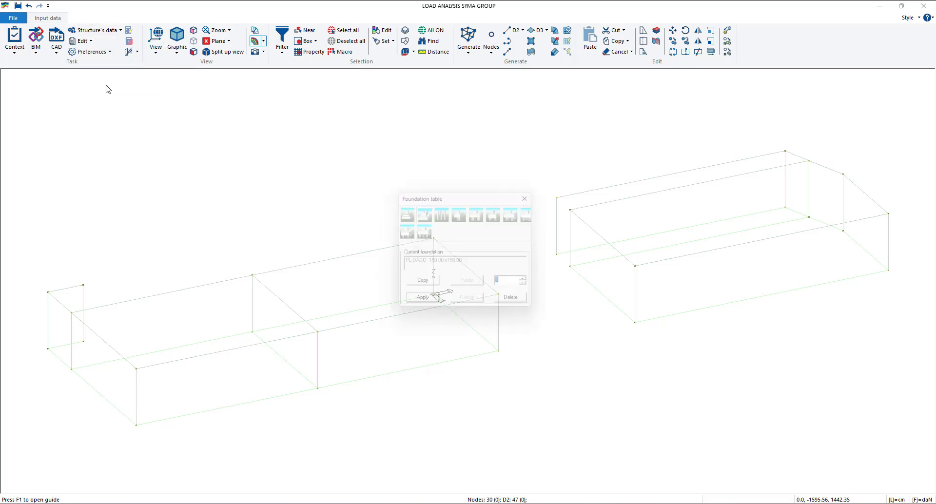
pyautogui.moveTo(450, 192); pyautogui.dragTo(355, 141)
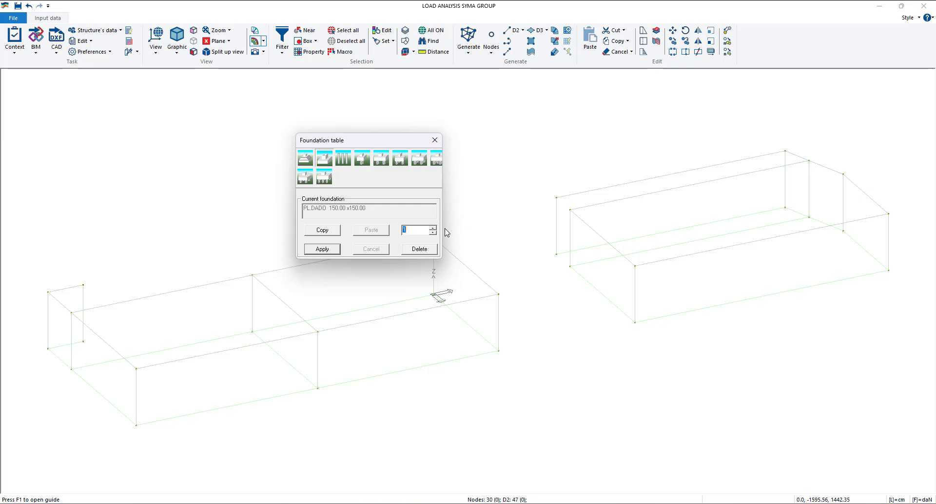
pyautogui.moveTo(373, 140); pyautogui.dragTo(352, 142)
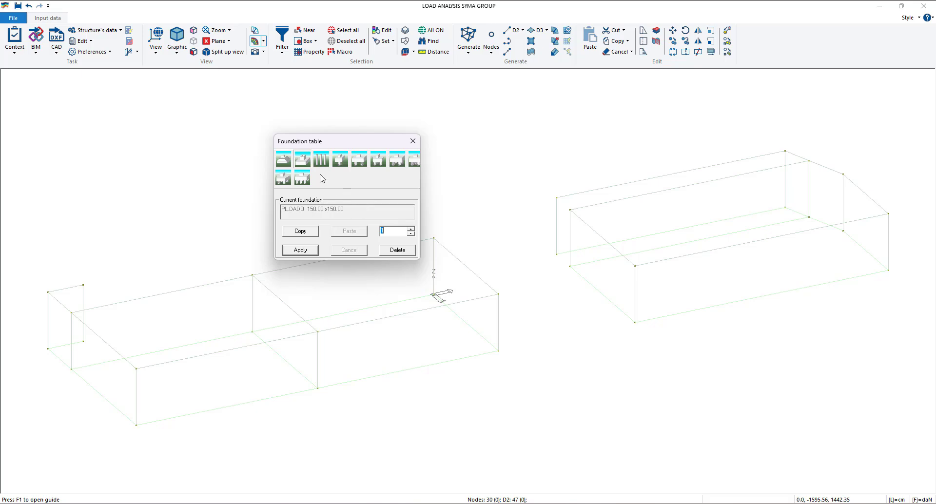
pyautogui.click(306, 167)
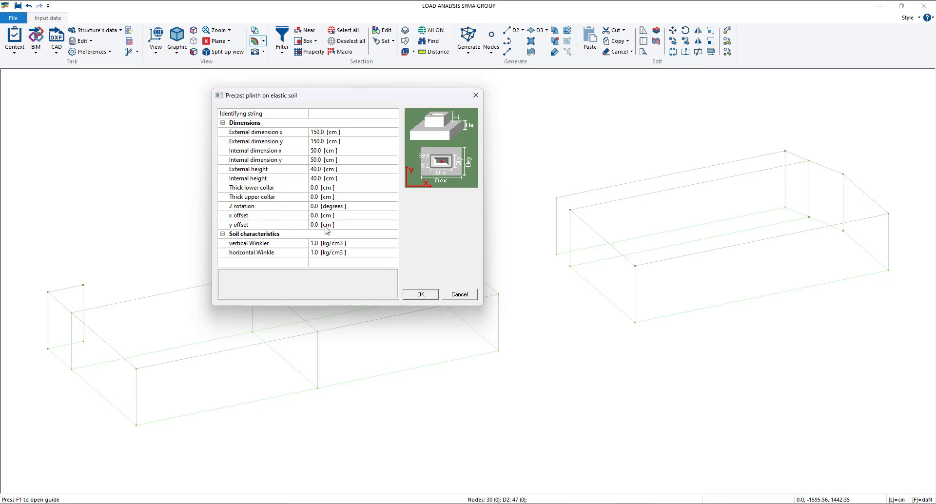
pyautogui.click(457, 294)
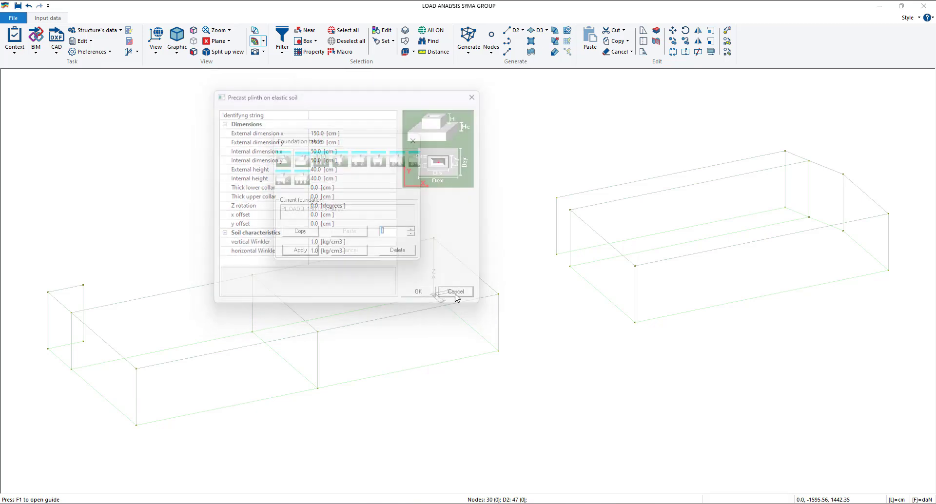
# - Open foundation 2 as a single pile in elastic medium and review its diameter, elastic modulus and specific weight
pyautogui.click(411, 229)
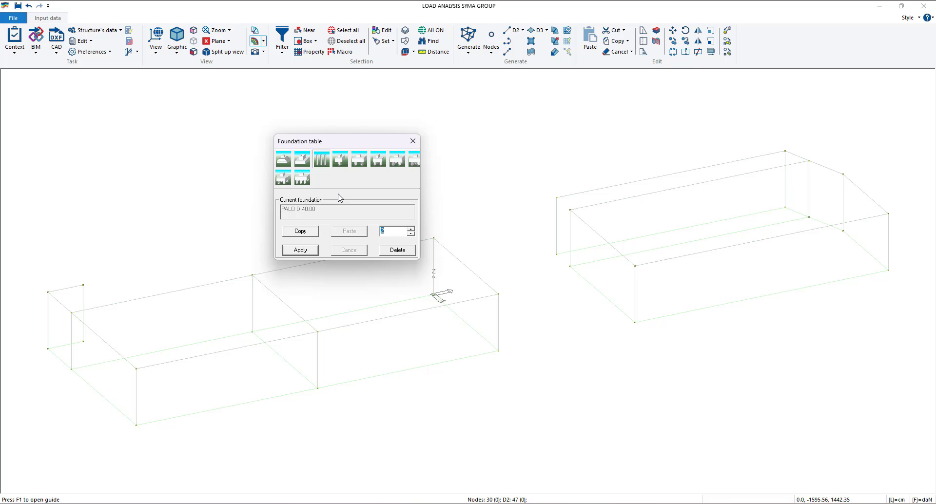
pyautogui.click(323, 165)
pyautogui.moveTo(365, 105); pyautogui.dragTo(392, 124)
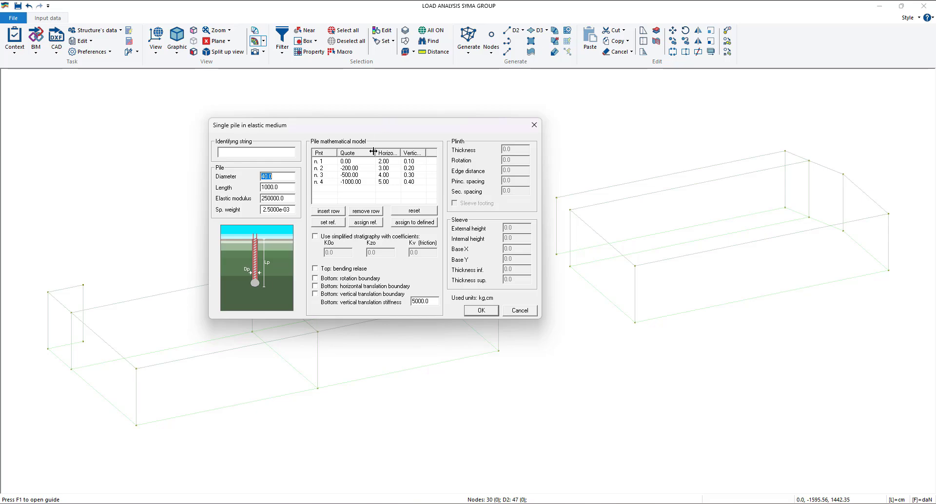
pyautogui.click(285, 178)
pyautogui.click(290, 199)
pyautogui.click(291, 210)
pyautogui.moveTo(360, 128); pyautogui.dragTo(399, 128)
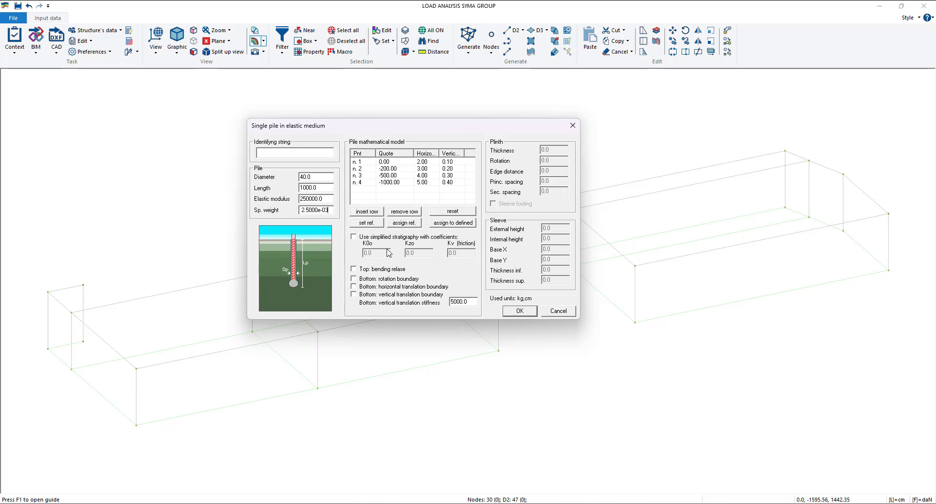
# - Insert two extra rows in the pile mathematical model and remove them, and switch simplified stratigraphy with coefficients on and off
pyautogui.click(367, 211)
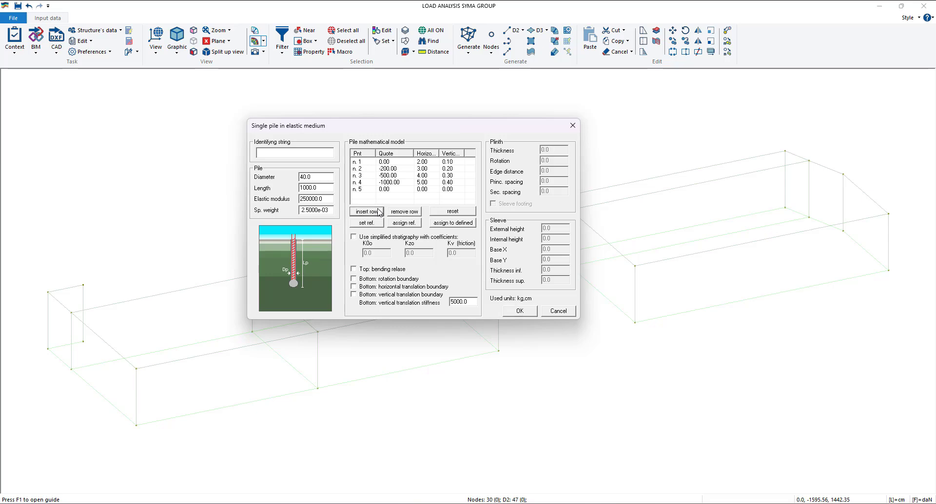
pyautogui.click(367, 211)
pyautogui.click(399, 213)
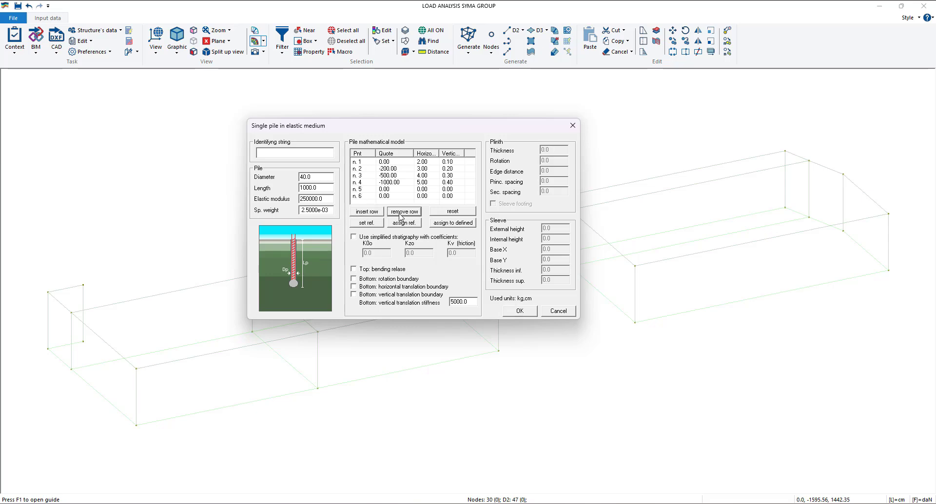
pyautogui.click(388, 198)
pyautogui.click(354, 197)
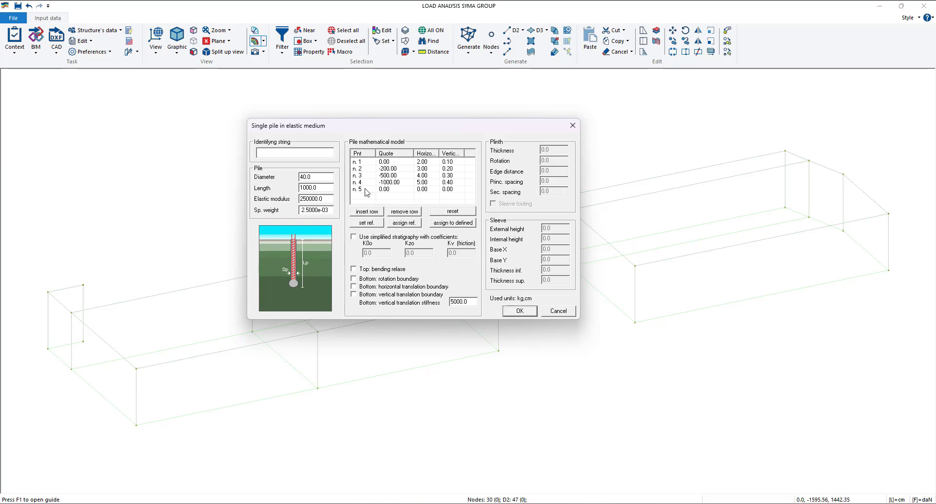
pyautogui.click(399, 213)
pyautogui.click(398, 212)
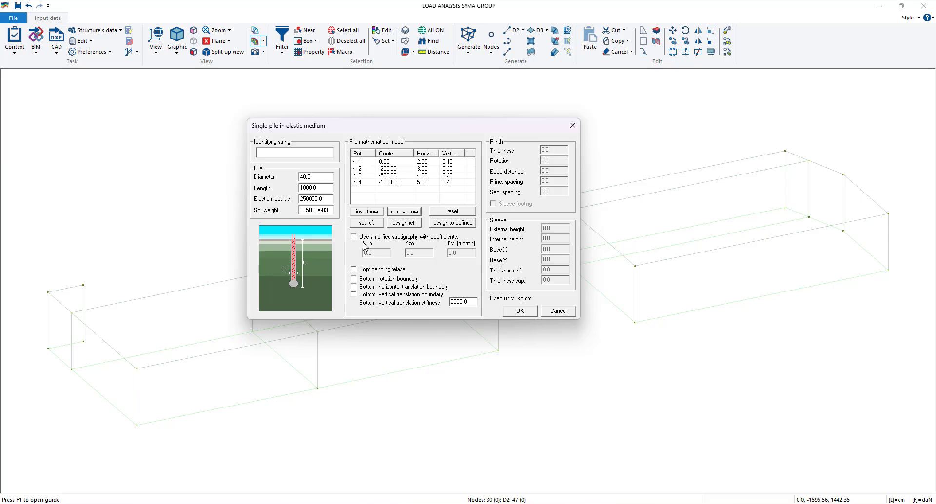
pyautogui.click(354, 237)
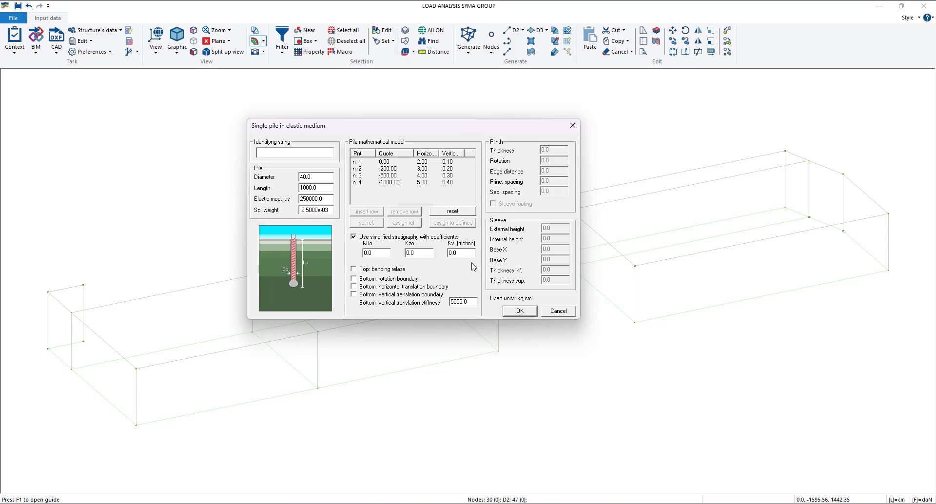
pyautogui.click(354, 238)
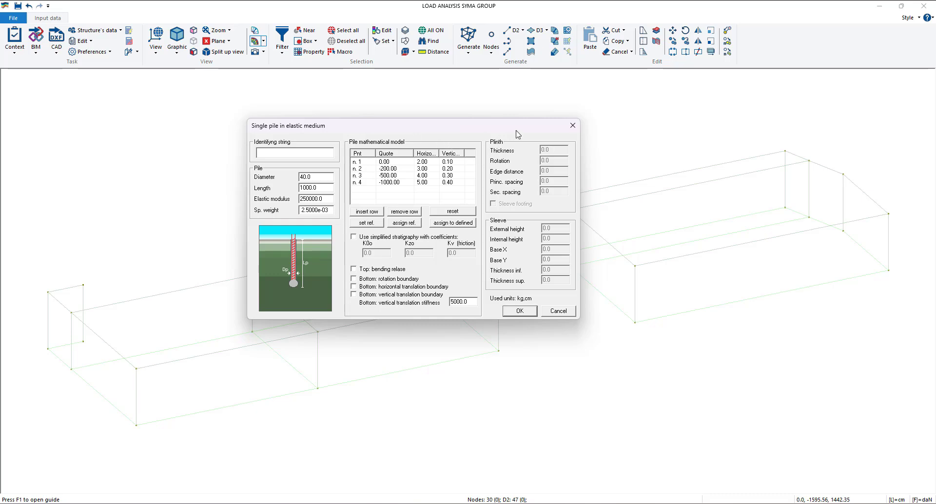
# - Confirm the single pile of diameter 40 as foundation 2, apply it and close the Foundation table
pyautogui.moveTo(536, 128); pyautogui.dragTo(568, 113)
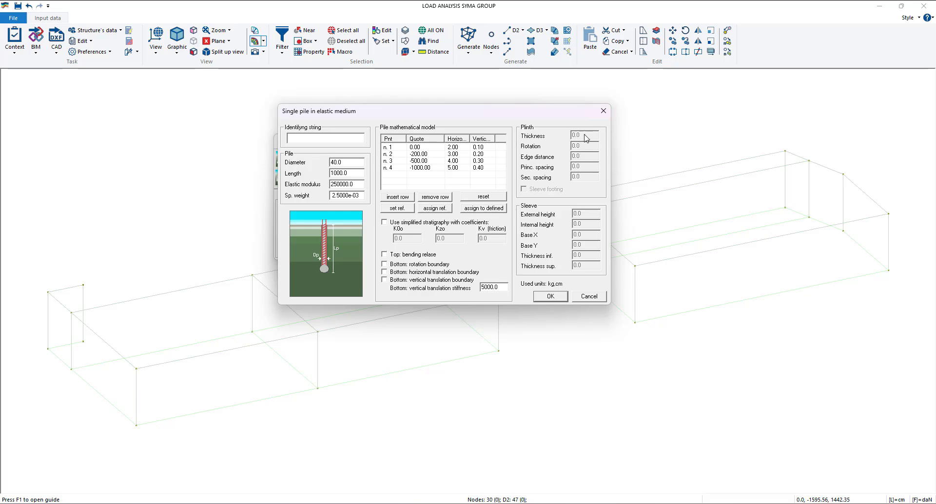
pyautogui.click(550, 298)
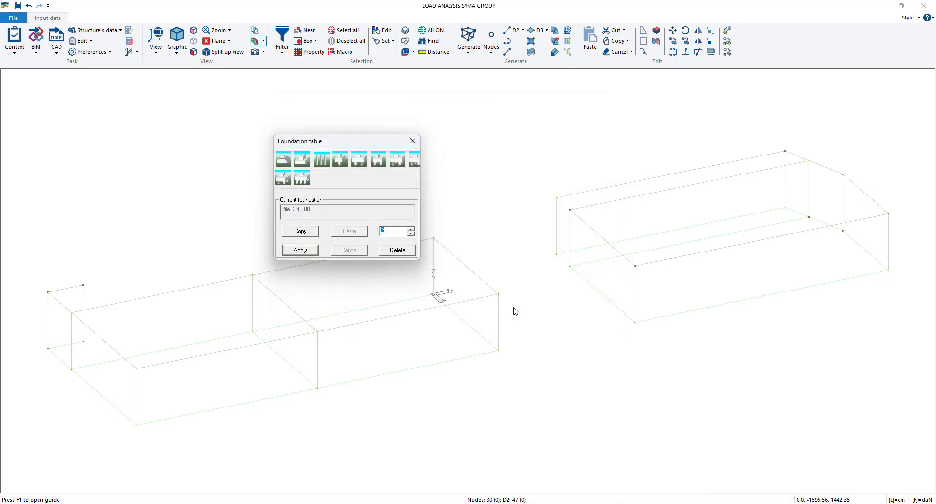
pyautogui.click(300, 250)
pyautogui.click(412, 140)
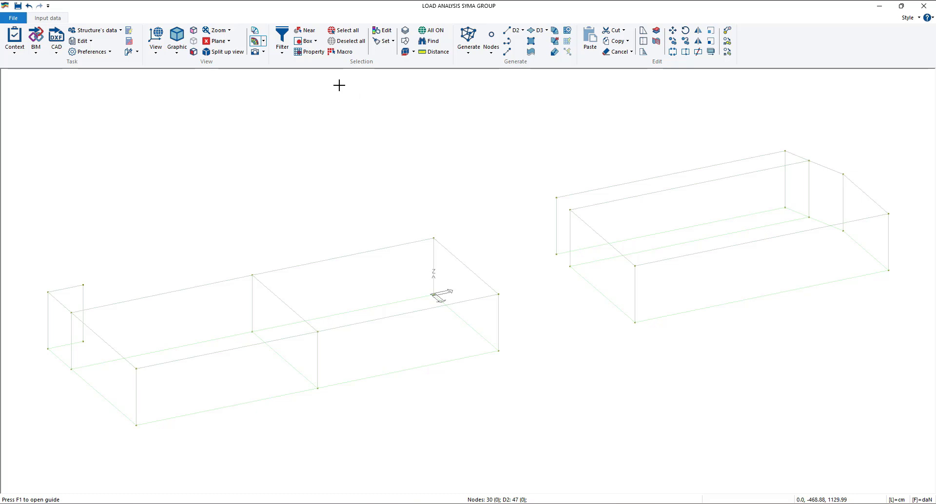
# - Stop excluding nodes from selection and open the properties of the base corner node at X 665, Y 0 for editing
pyautogui.click(376, 33)
pyautogui.click(281, 50)
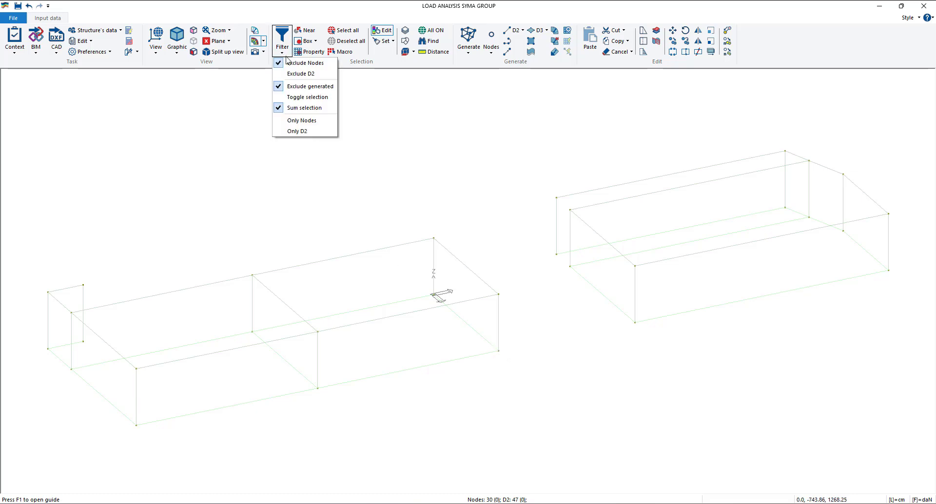
pyautogui.click(298, 66)
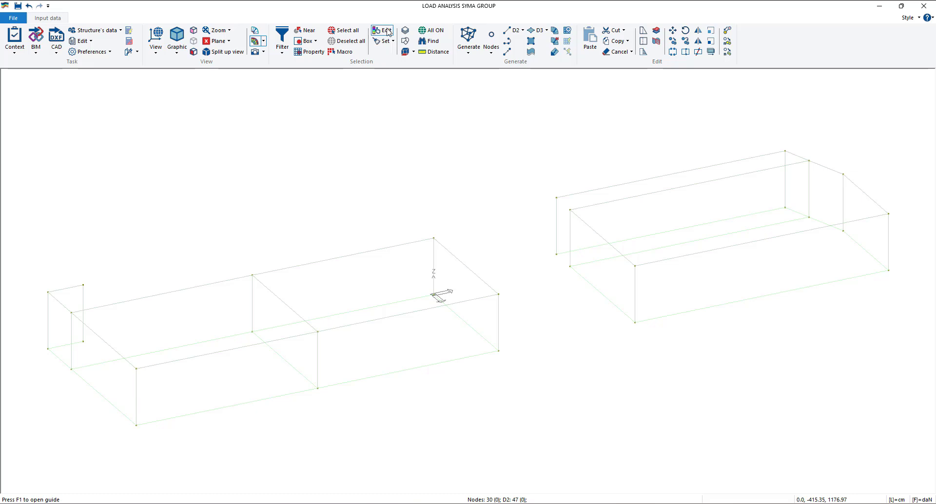
pyautogui.click(498, 350)
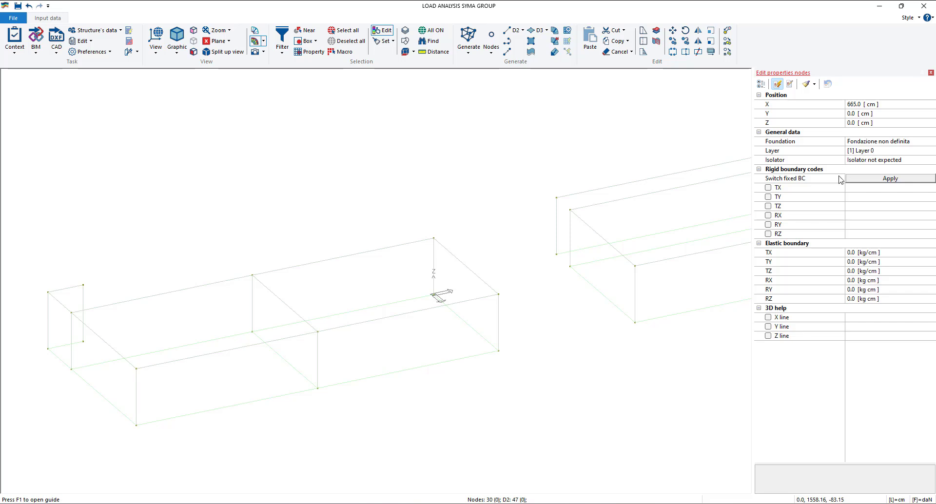
# - Apply all six fixed boundary conditions to the node at X 665, Y 0, check its Foundation property, and clear them
pyautogui.click(891, 180)
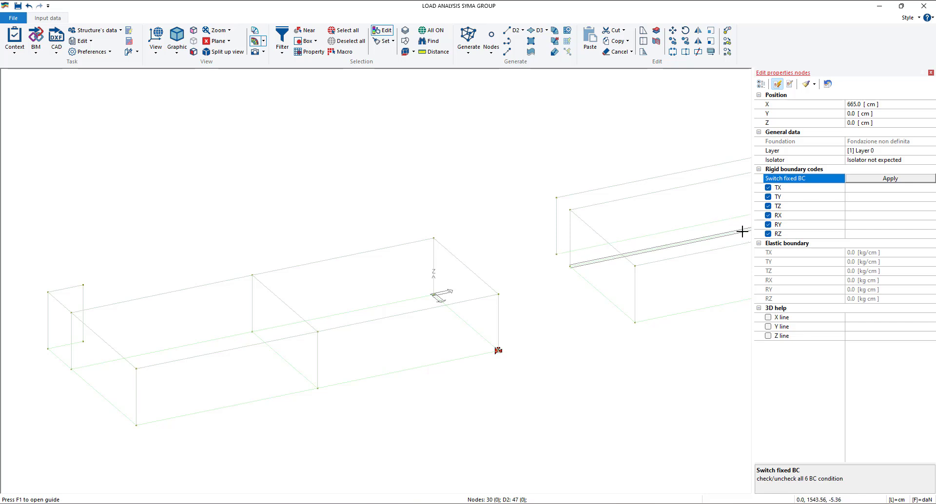
pyautogui.click(835, 143)
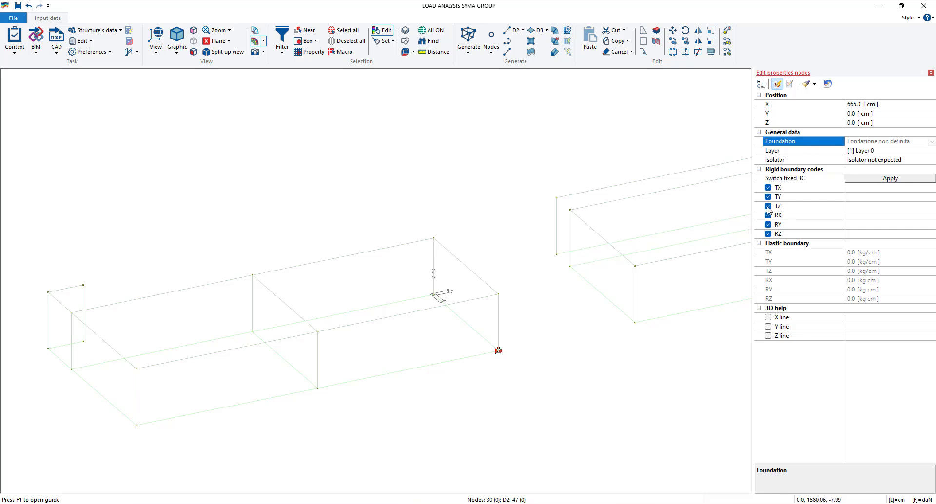
pyautogui.click(871, 180)
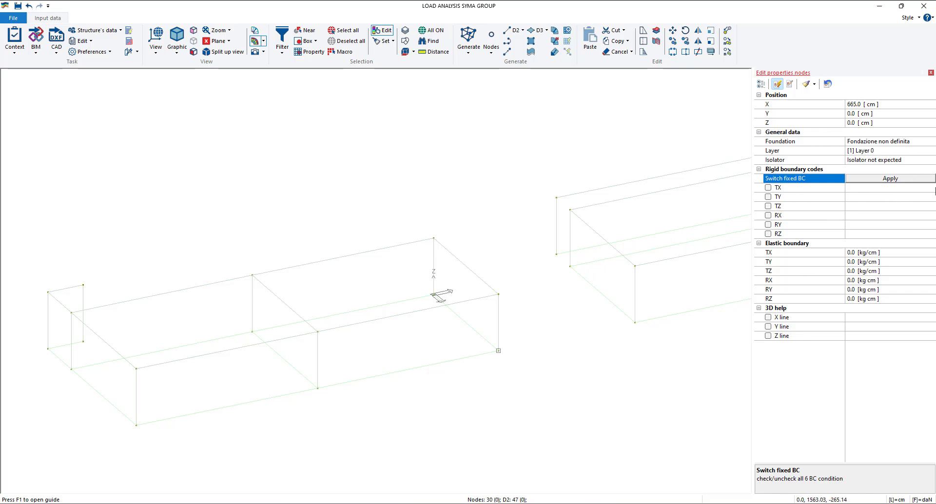
# - Assign the foundation [2] Pile D 40.00 to the base corner node at X 665, Y 0
pyautogui.click(861, 142)
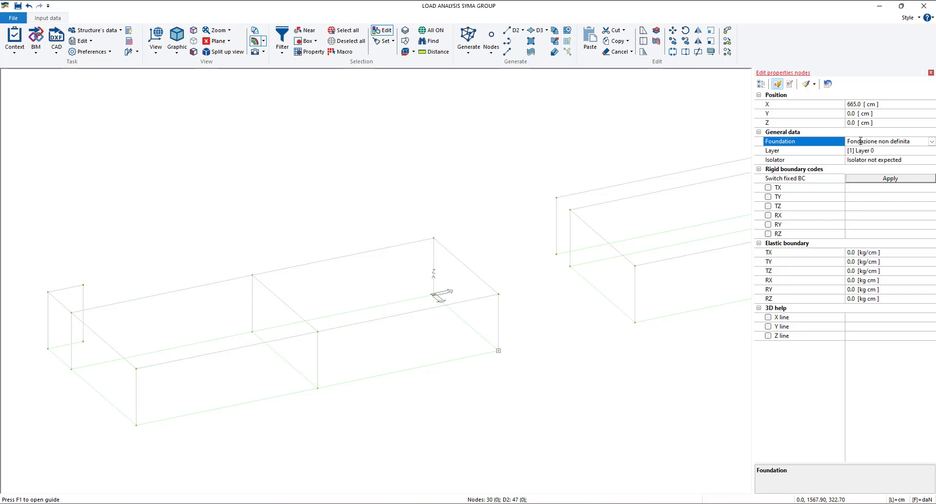
pyautogui.click(931, 142)
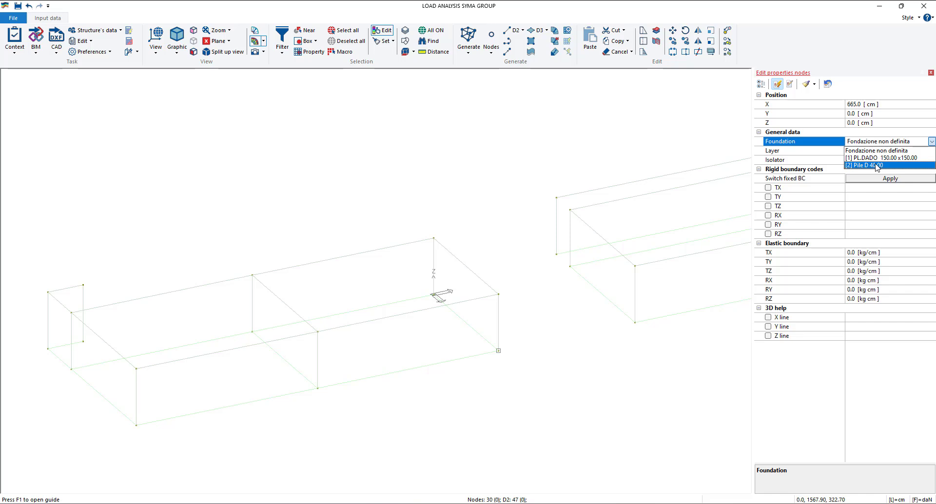
pyautogui.click(864, 165)
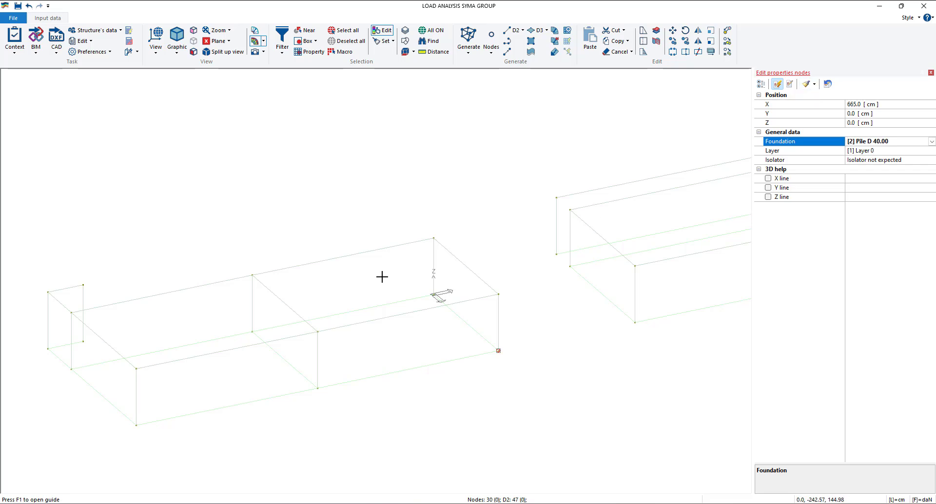
# - Assign the foundation [1] PL.DADO 150.00 x150.00 to the other block's base corner node at X 665, Y 682.3
pyautogui.scroll(-1, 380, 273)
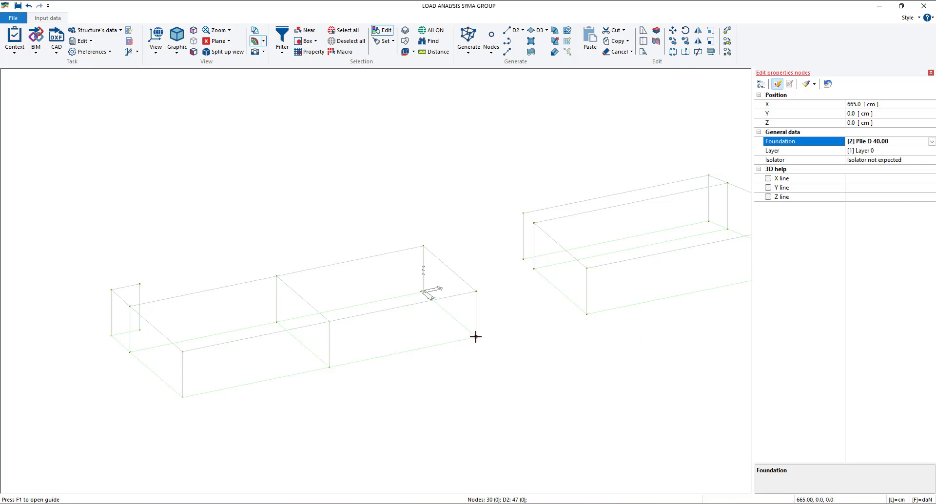
pyautogui.click(588, 314)
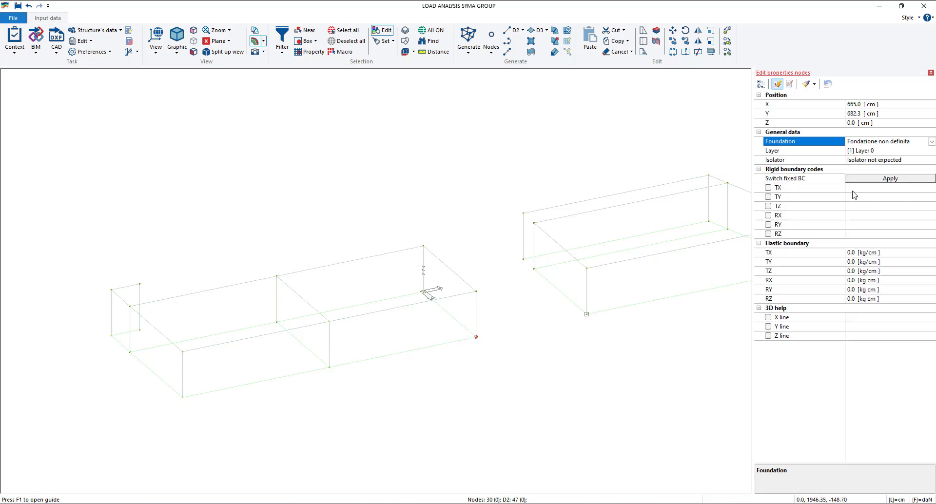
pyautogui.click(931, 141)
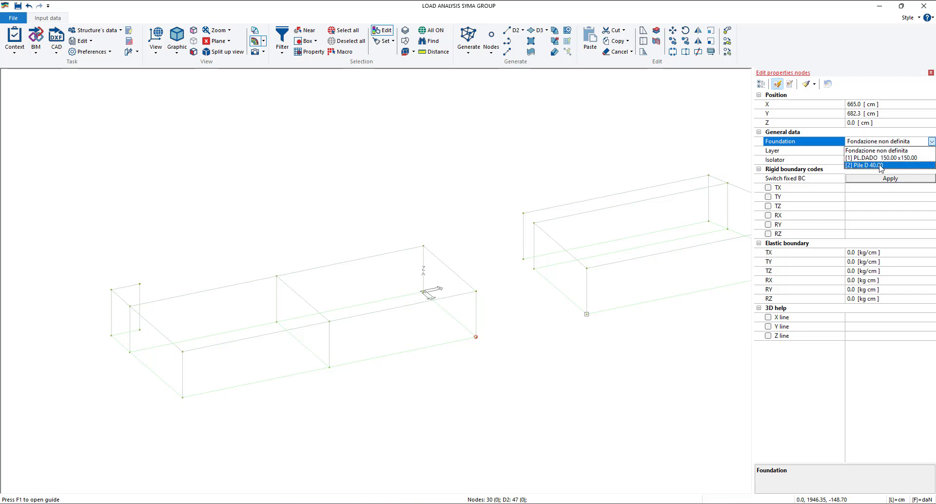
pyautogui.click(877, 159)
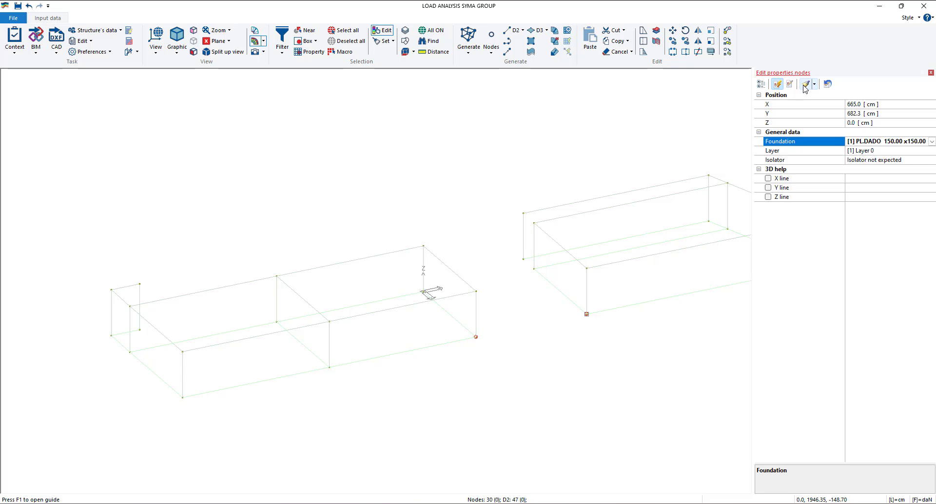
# - Show the model in the X+ view and limit the selection filter to nodes only
pyautogui.moveTo(598, 209); pyautogui.dragTo(525, 213, button='middle')
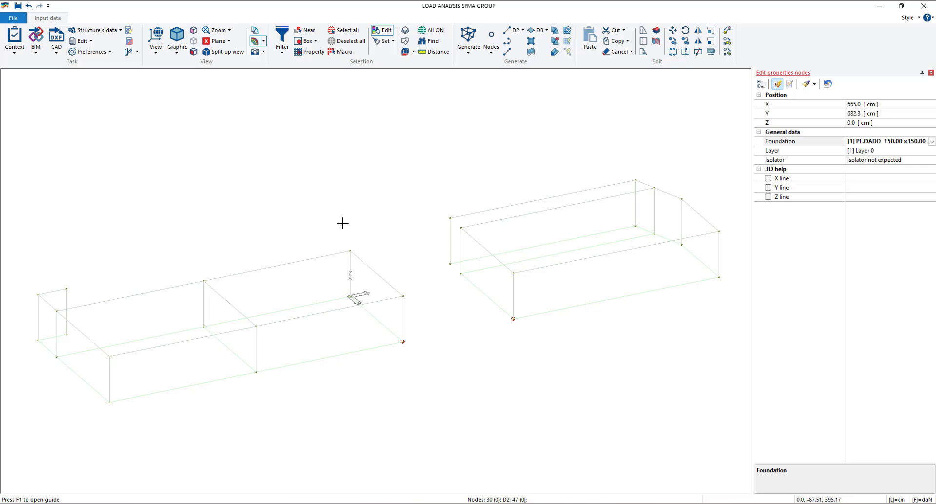
pyautogui.click(156, 49)
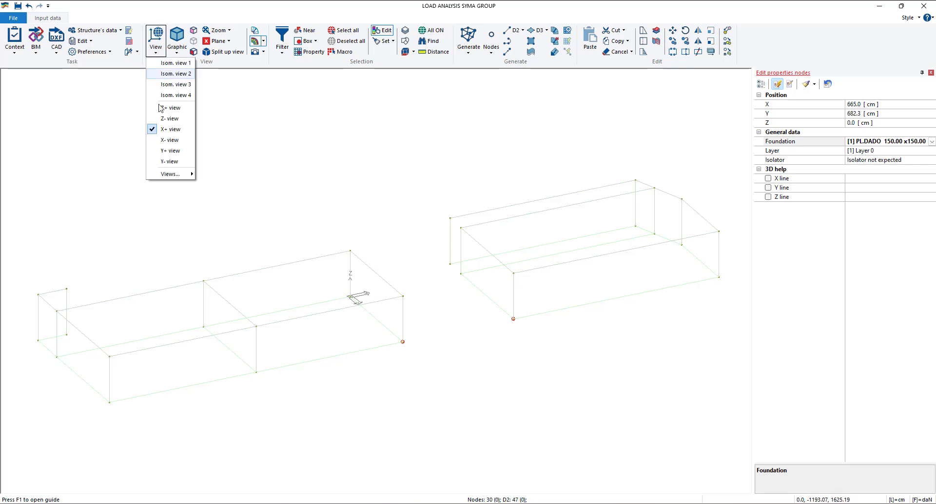
pyautogui.click(172, 129)
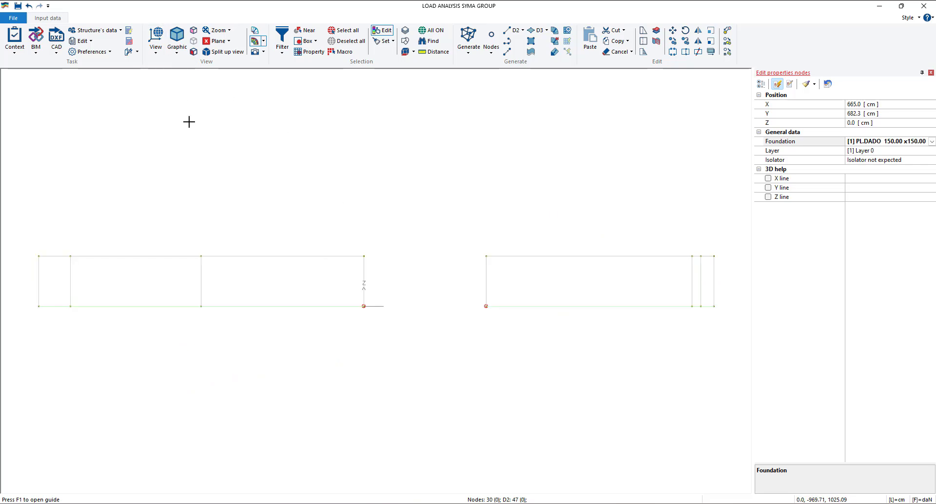
pyautogui.click(283, 54)
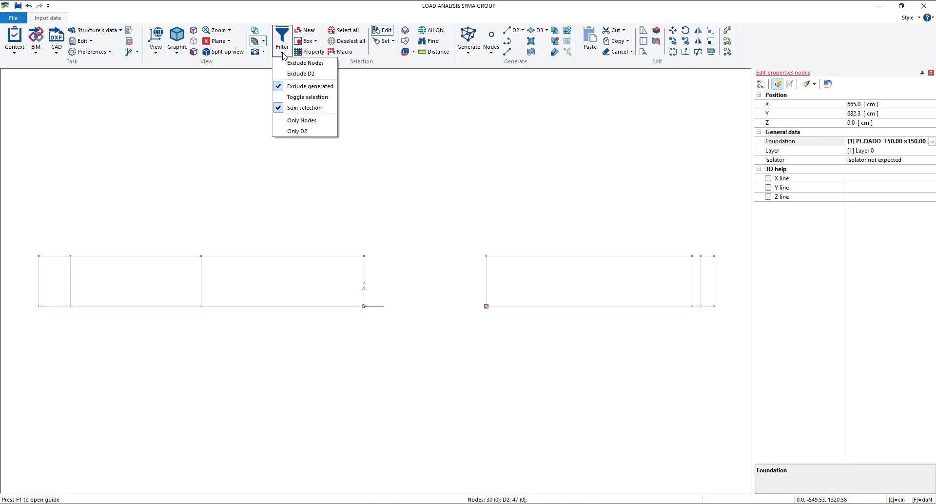
pyautogui.click(308, 127)
# - Select all base nodes of the block starting at Y 682.3 and assign them the reference node properties
pyautogui.click(307, 43)
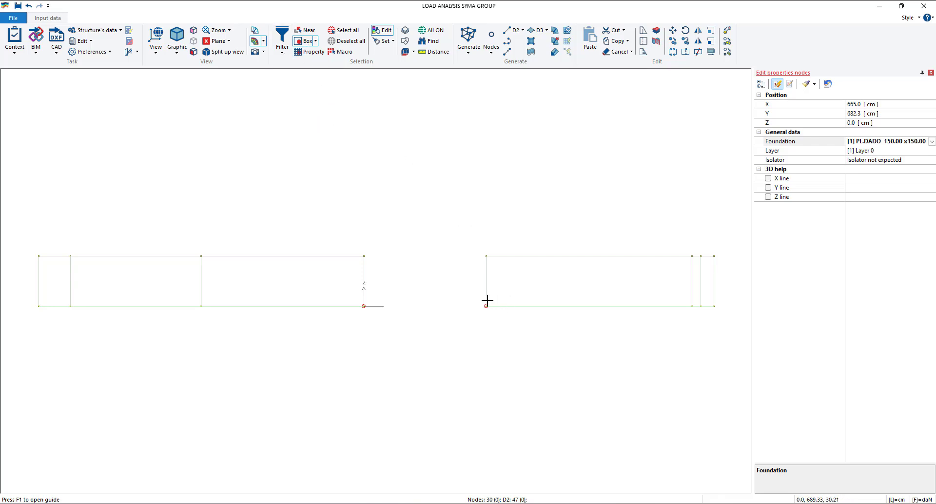
pyautogui.moveTo(469, 296); pyautogui.dragTo(737, 358)
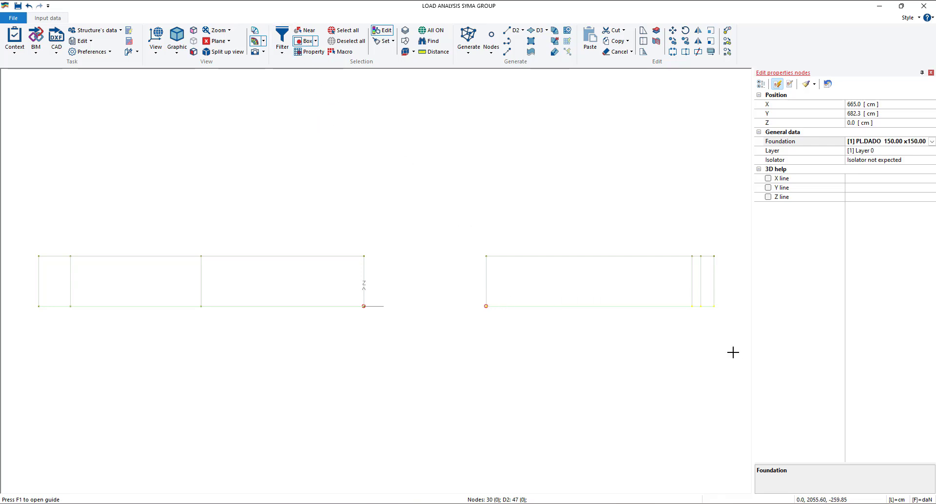
pyautogui.rightClick(604, 323)
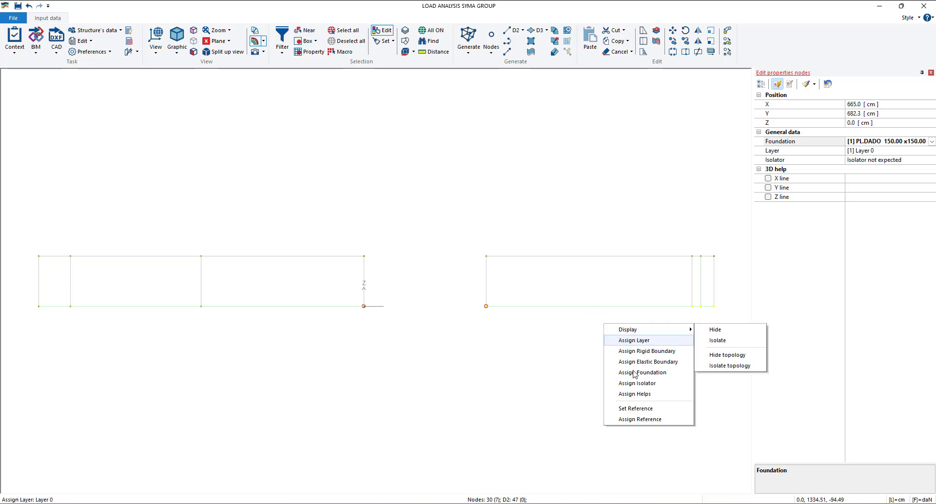
pyautogui.click(646, 421)
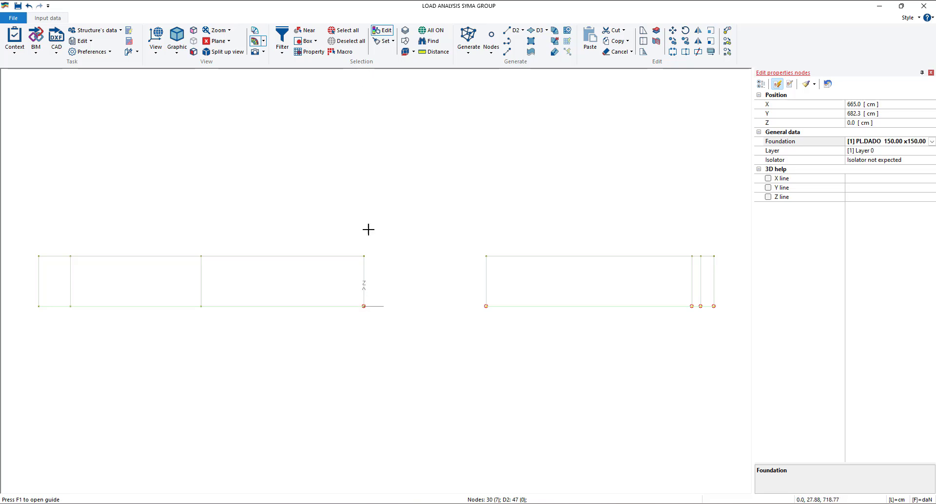
# - Check the foundation of the corner node at X 665, Y 0, and assign the reference properties to all base nodes of its block
pyautogui.click(363, 306)
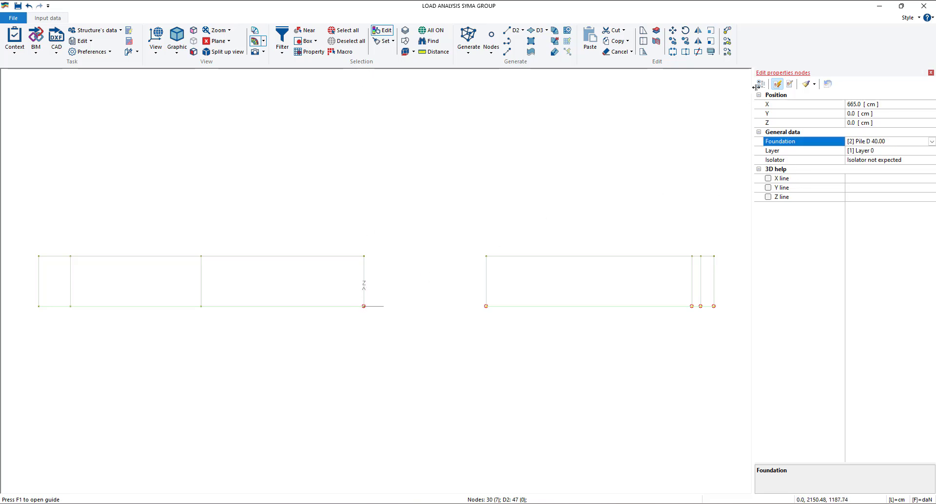
pyautogui.click(305, 41)
pyautogui.moveTo(19, 296); pyautogui.dragTo(391, 353)
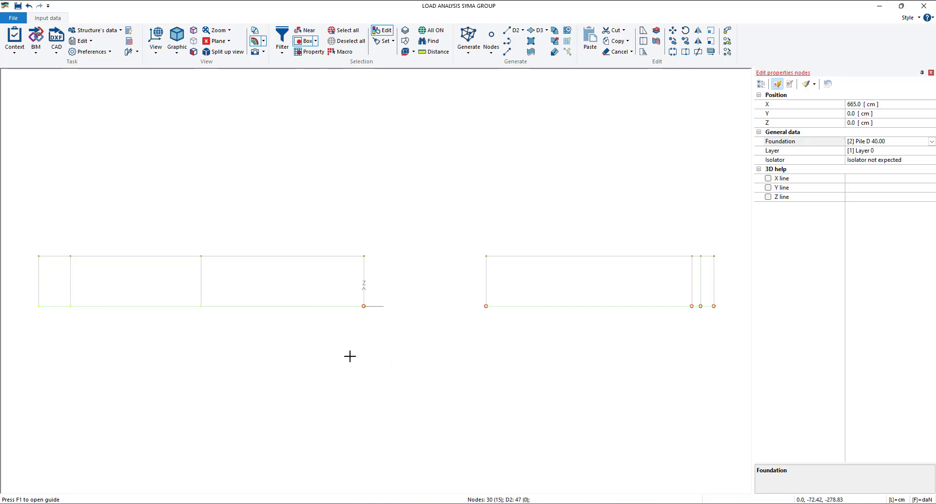
pyautogui.rightClick(349, 355)
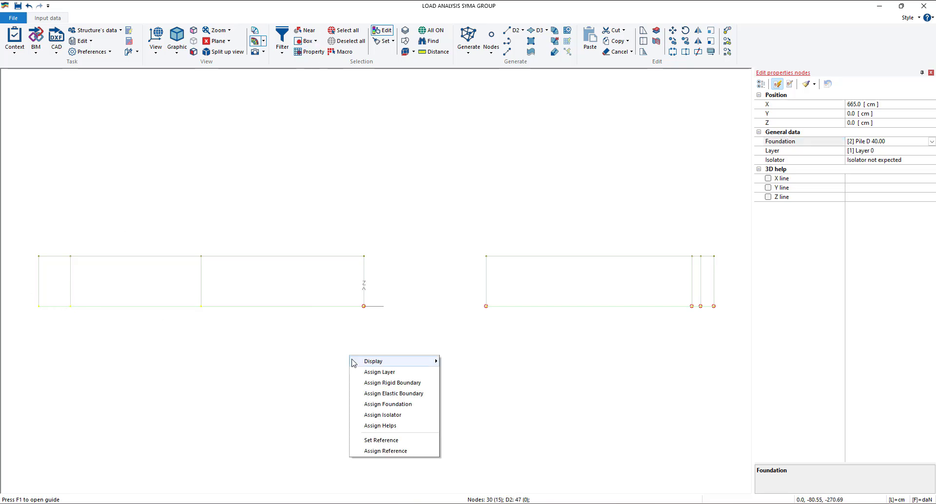
pyautogui.click(388, 450)
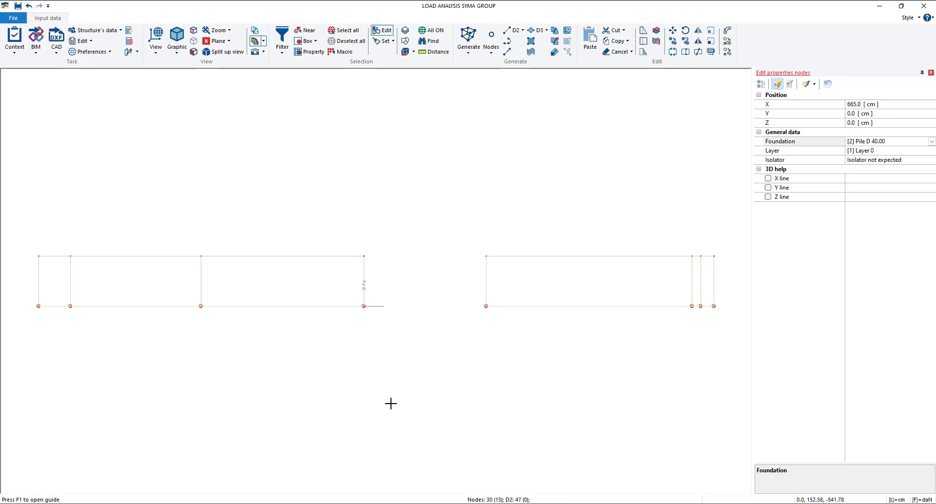
pyautogui.press('Escape')
# - Display the model as solid elements and examine the foundations under the base nodes of both blocks
pyautogui.moveTo(426, 414); pyautogui.dragTo(405, 400, button='middle')
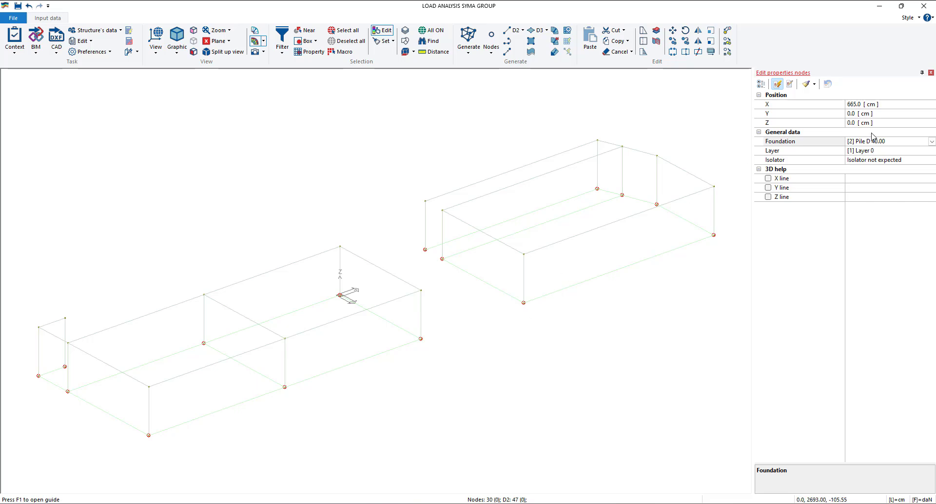
pyautogui.scroll(5, 509, 312)
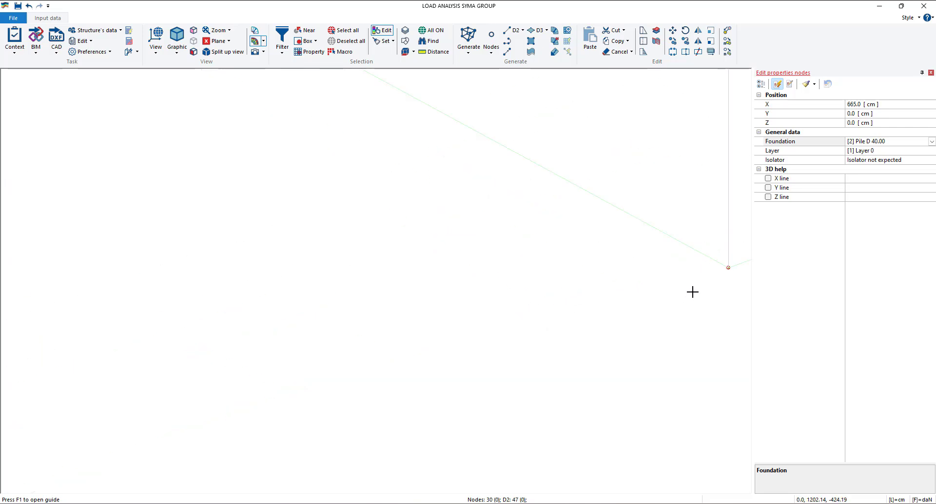
pyautogui.scroll(-6, 722, 270)
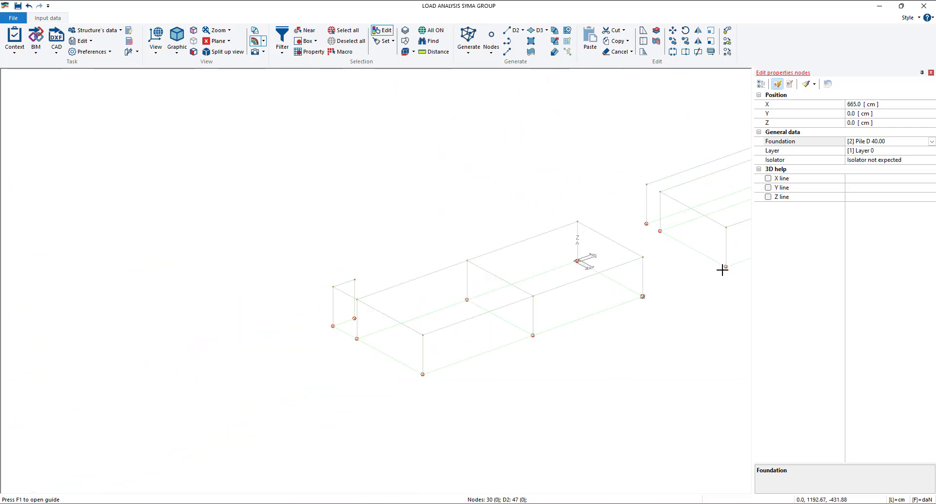
pyautogui.moveTo(594, 278); pyautogui.dragTo(521, 280, button='middle')
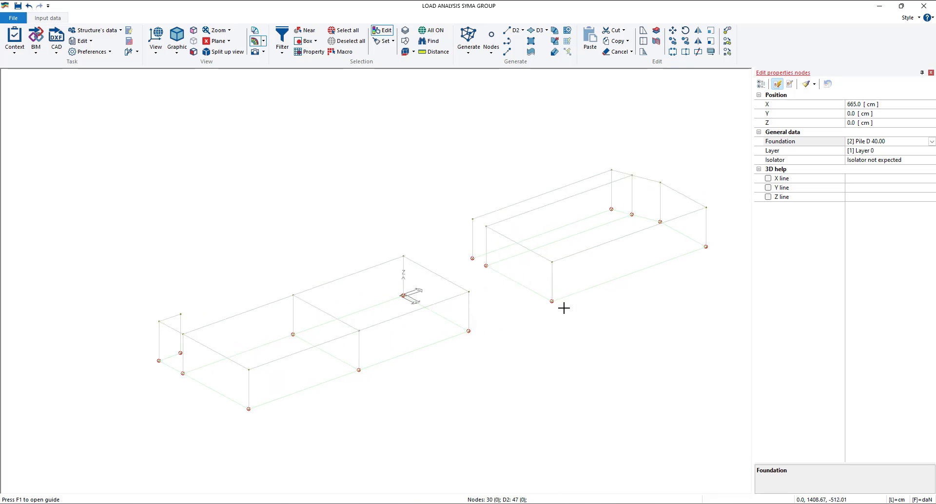
pyautogui.click(187, 50)
pyautogui.click(197, 85)
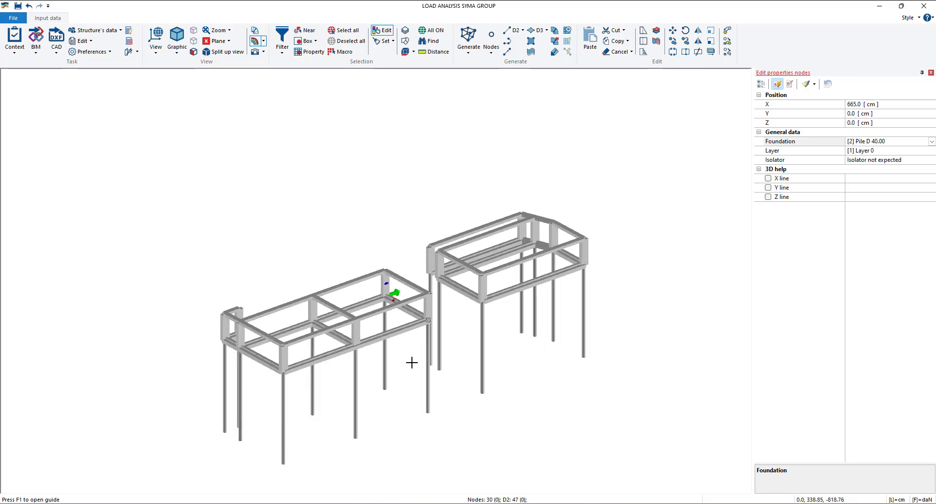
pyautogui.scroll(3, 409, 361)
pyautogui.moveTo(466, 348); pyautogui.dragTo(623, 274, button='middle')
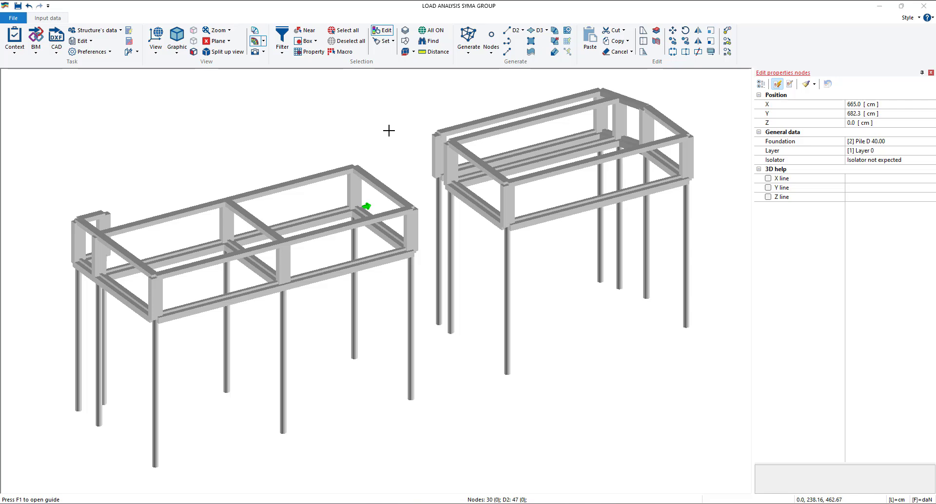
# - Set the vertical and horizontal soil K of the long front foundation beam in the block starting at Y 682.3 to 0.01 kg/cm3
pyautogui.click(567, 206)
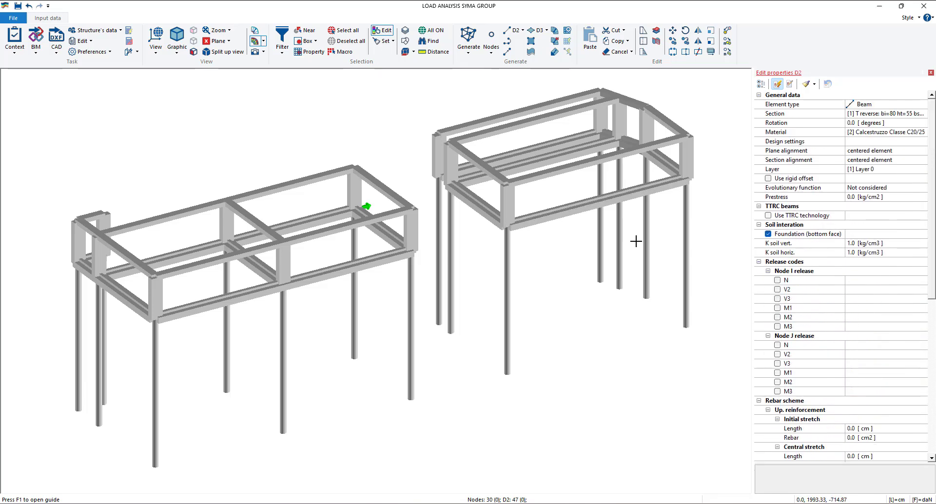
pyautogui.click(856, 243)
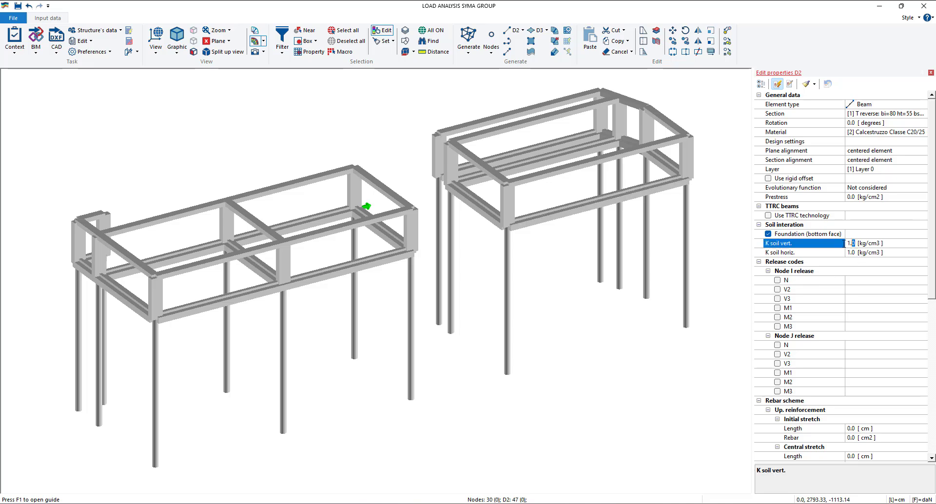
pyautogui.write('0.01')
pyautogui.press('Return')
pyautogui.click(858, 252)
pyautogui.write('000e-02')
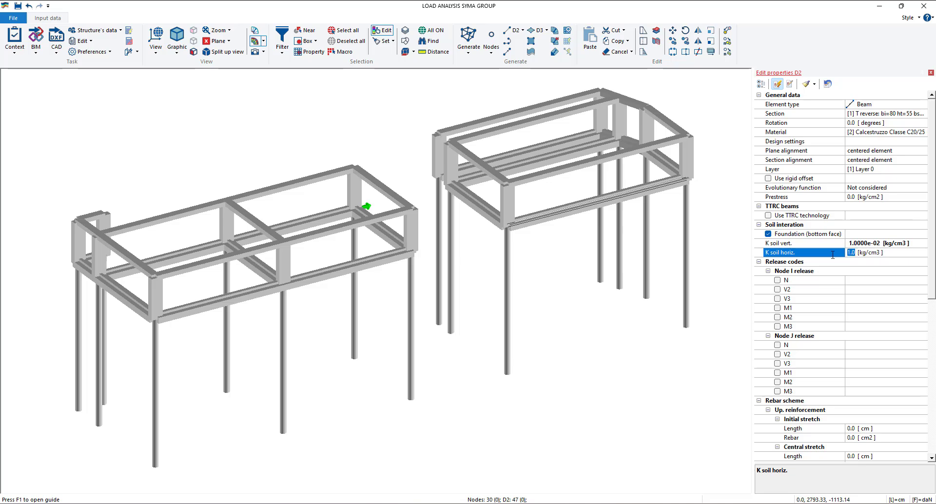
pyautogui.write('.01')
pyautogui.click(842, 244)
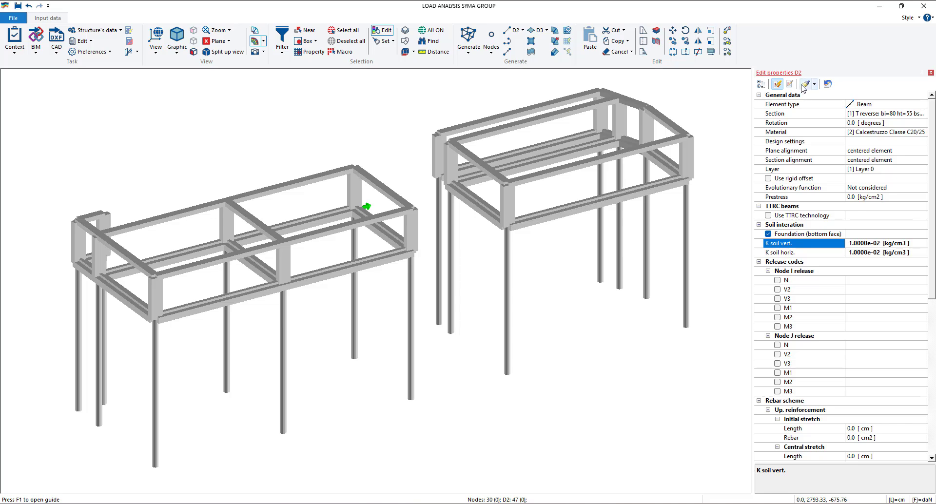
pyautogui.click(931, 73)
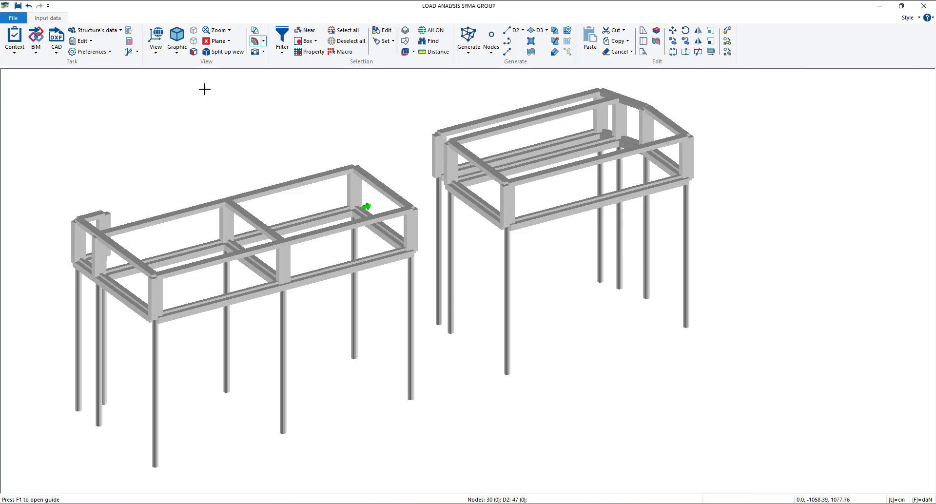
# - Select all foundation beams by property and assign them the reference properties
pyautogui.click(309, 52)
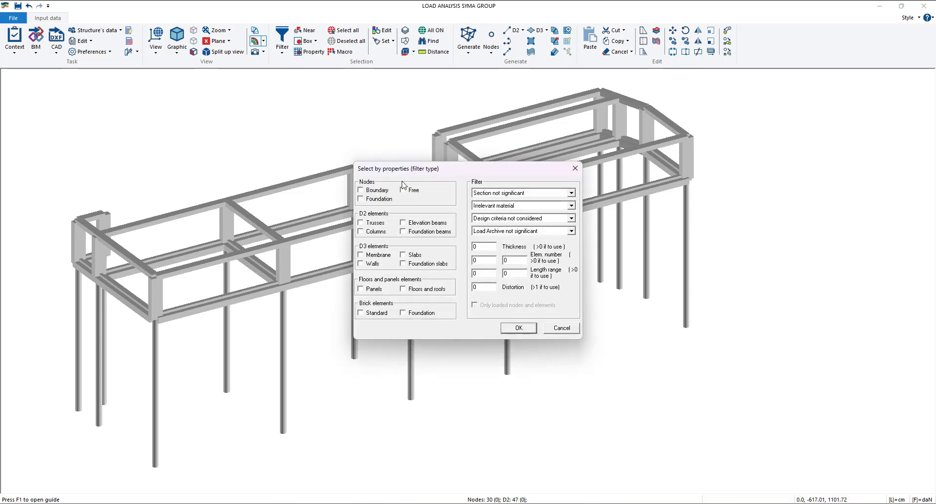
pyautogui.click(409, 233)
pyautogui.click(519, 327)
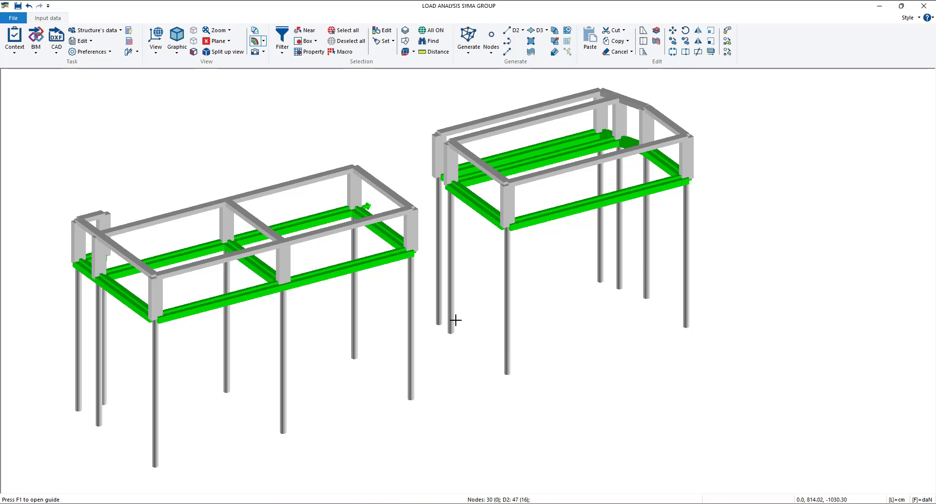
pyautogui.rightClick(477, 261)
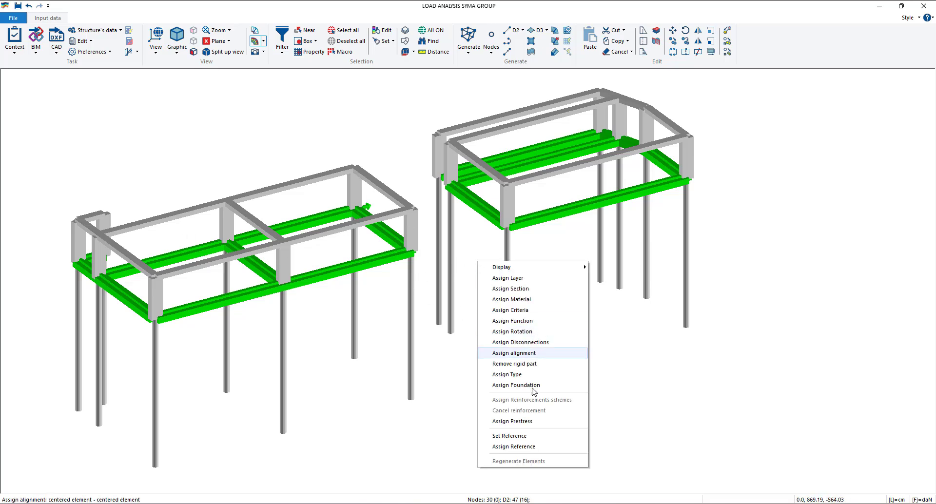
pyautogui.click(521, 447)
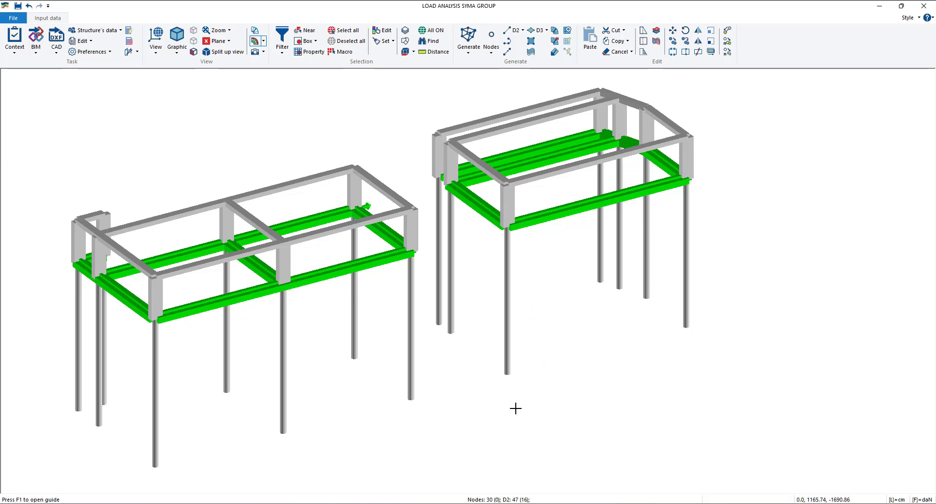
# - Check the vertical and horizontal soil K values on several foundation beams in both blocks
pyautogui.click(392, 31)
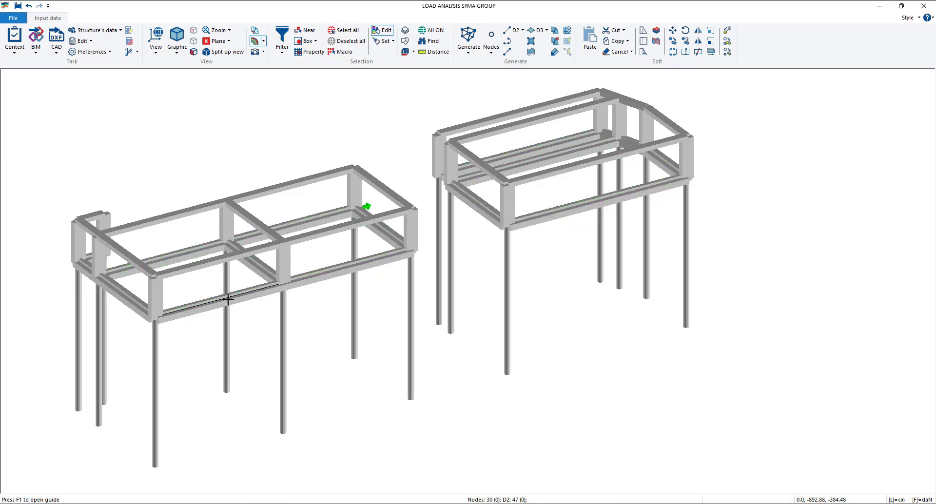
pyautogui.click(206, 303)
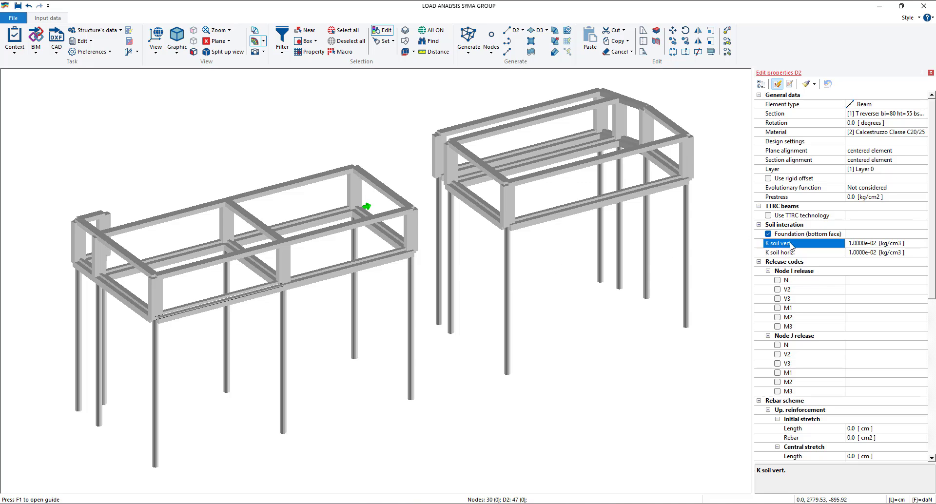
pyautogui.click(341, 270)
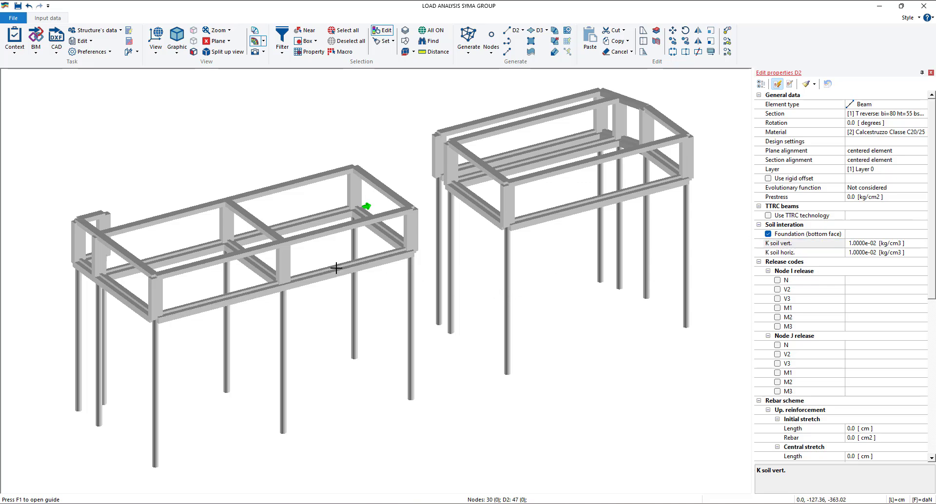
pyautogui.click(338, 268)
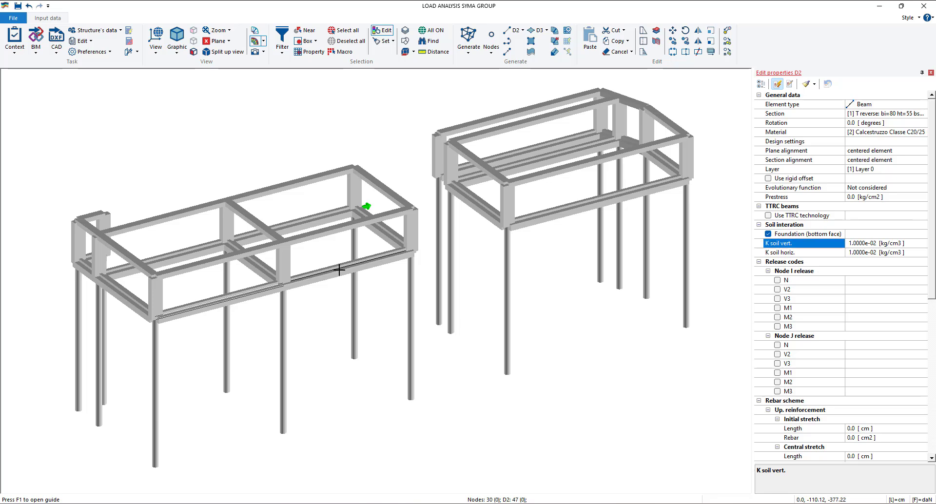
pyautogui.click(543, 162)
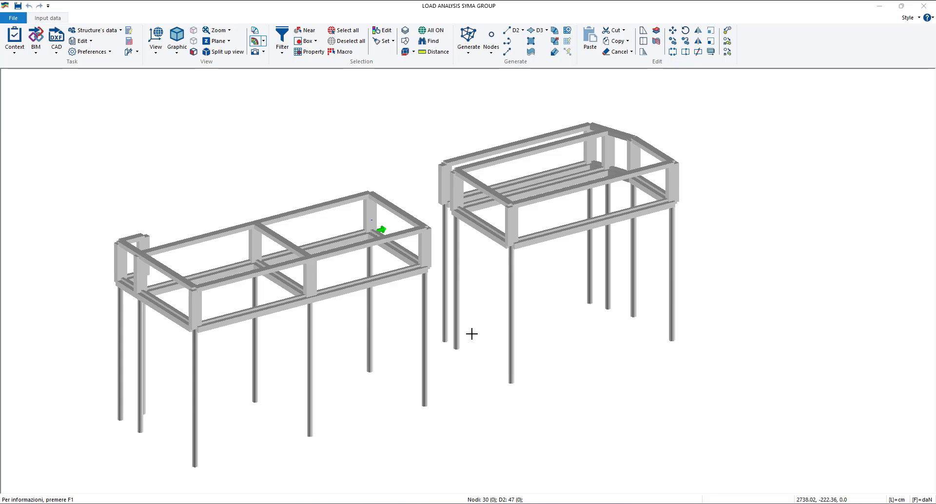
# - Open the soil definition for the geotechnical analysis
pyautogui.click(98, 30)
pyautogui.moveTo(131, 79)
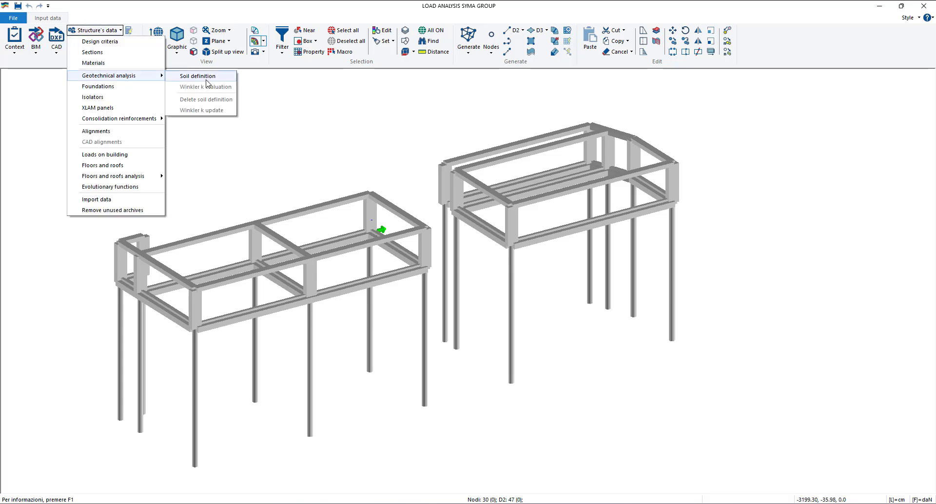
pyautogui.click(207, 78)
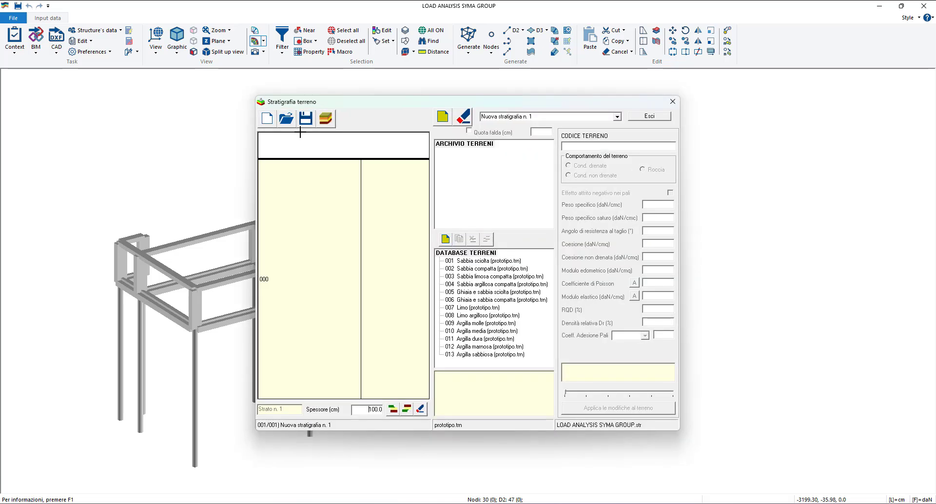
pyautogui.moveTo(358, 105)
pyautogui.mouseDown()
pyautogui.moveTo(334, 98)
pyautogui.moveTo(360, 101)
pyautogui.mouseUp()
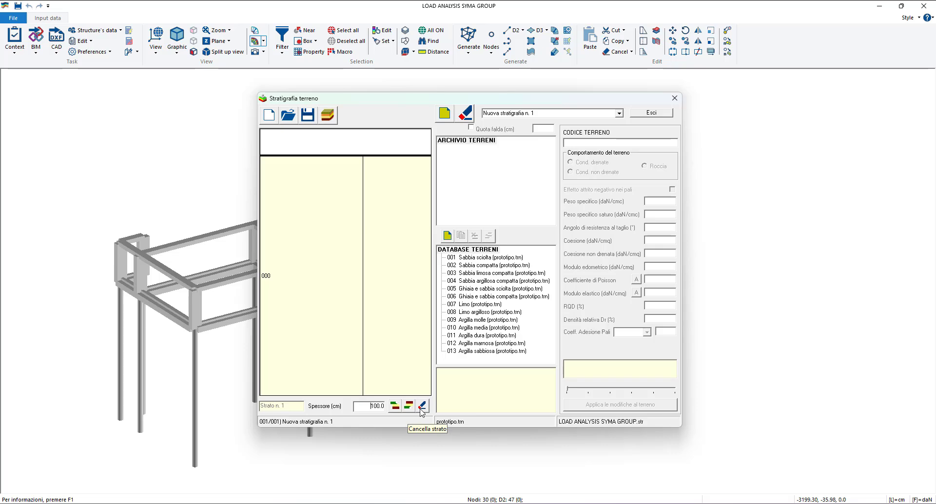
# - Add Sabbia sciolta, Ghiaia e sabbia sciolta and Argilla molle from the soil database to the first stratigraphy's soil archive
pyautogui.moveTo(386, 101)
pyautogui.mouseDown()
pyautogui.moveTo(376, 102)
pyautogui.moveTo(394, 113)
pyautogui.moveTo(357, 110)
pyautogui.moveTo(390, 98)
pyautogui.mouseUp()
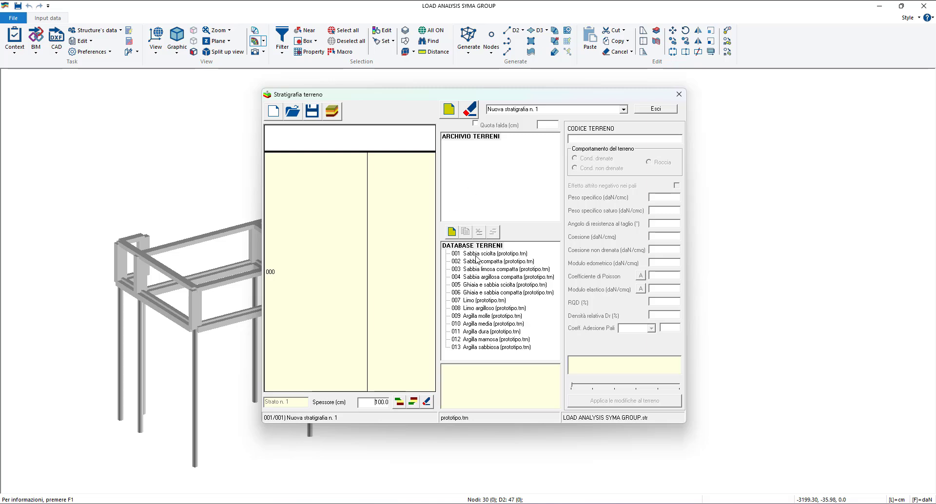
pyautogui.moveTo(475, 257); pyautogui.dragTo(482, 171)
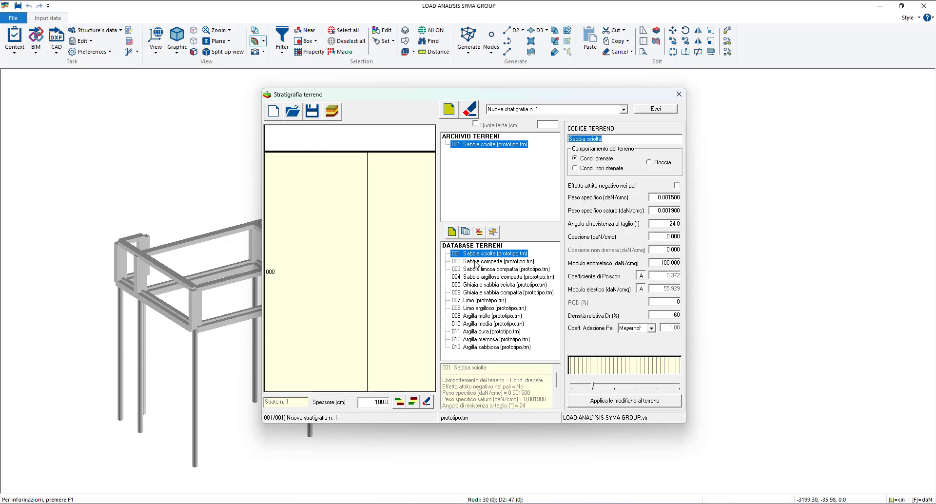
pyautogui.moveTo(483, 285); pyautogui.dragTo(484, 185)
pyautogui.moveTo(481, 319); pyautogui.dragTo(493, 195)
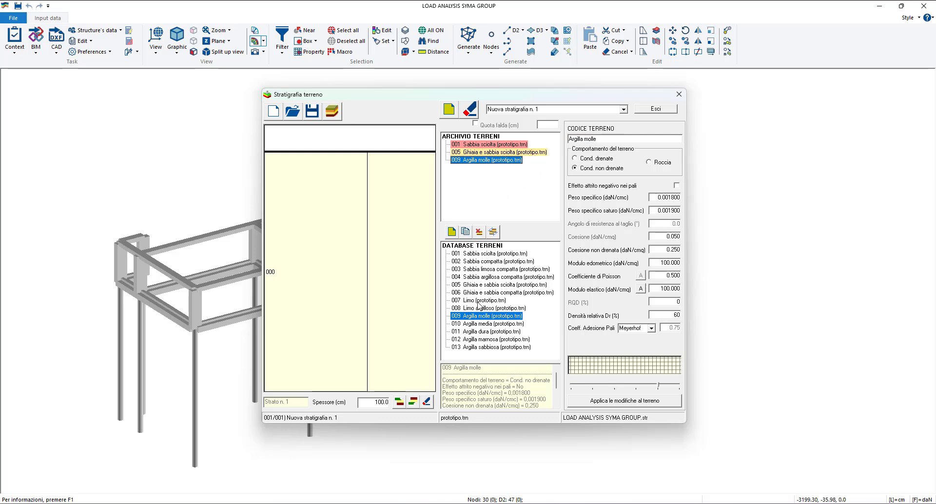
pyautogui.moveTo(485, 316); pyautogui.dragTo(504, 319)
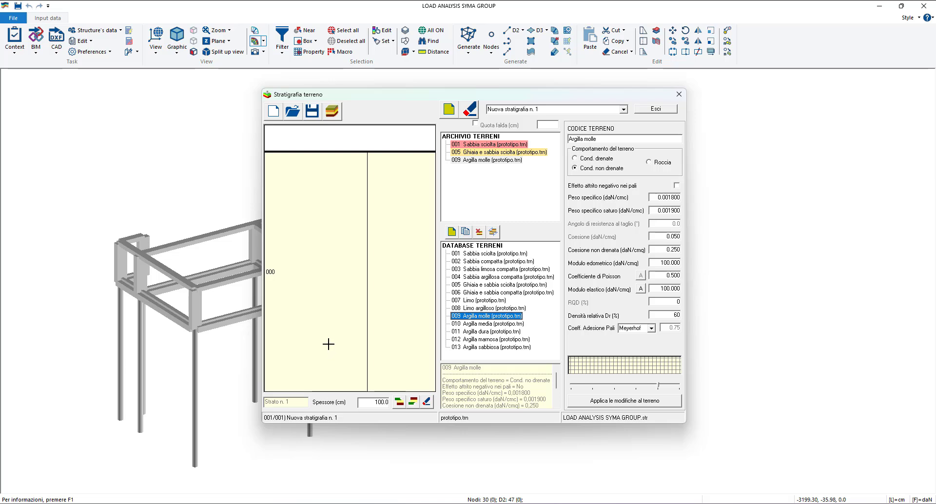
# - Divide the first stratigraphy into three layers with thicknesses of 500, 300 and 700 cm from top to bottom
pyautogui.click(399, 403)
pyautogui.click(399, 403)
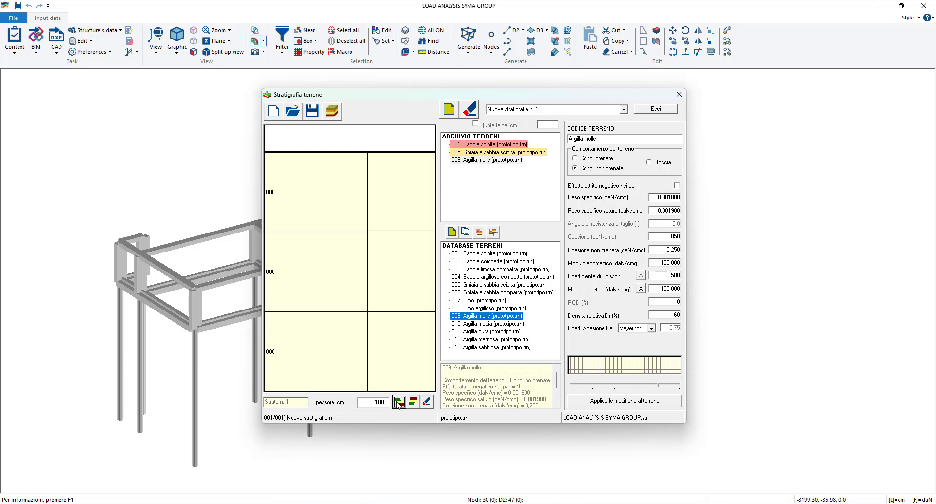
pyautogui.click(312, 206)
pyautogui.click(315, 241)
pyautogui.write('5')
pyautogui.press('Return')
pyautogui.click(299, 352)
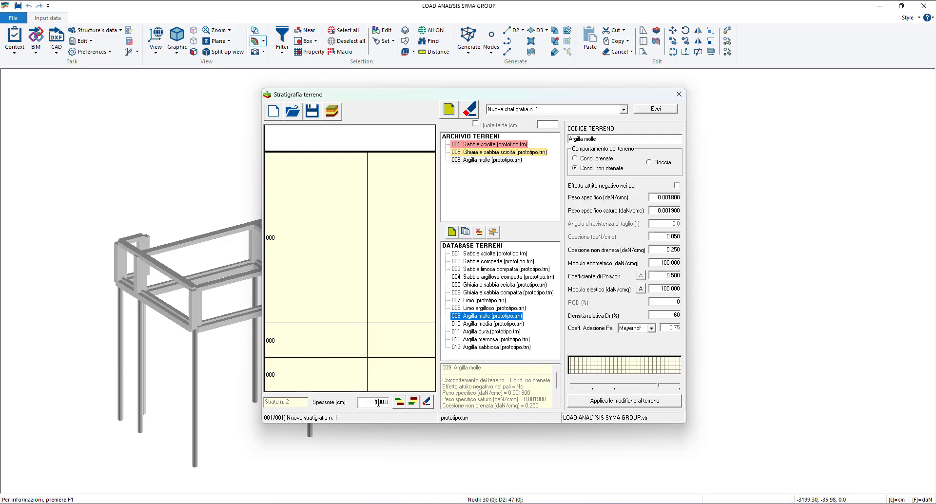
pyautogui.press('Return')
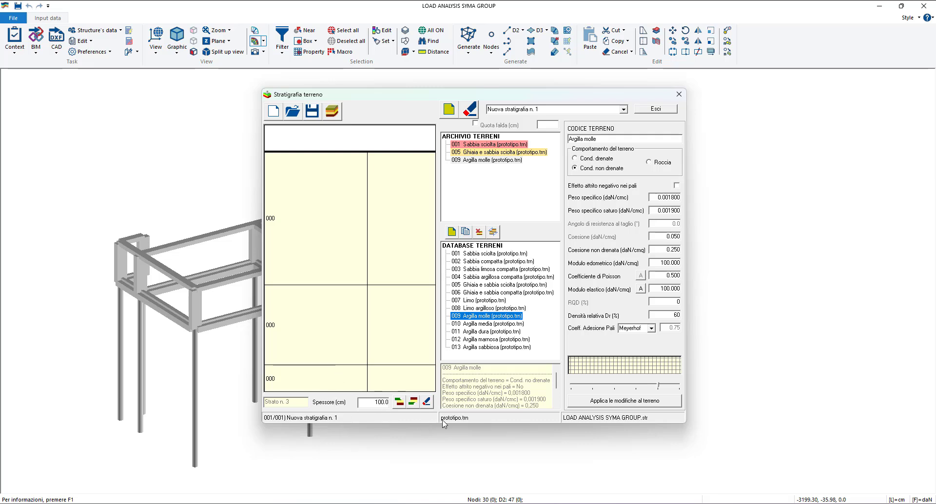
pyautogui.press('BackSpace')
pyautogui.write('7')
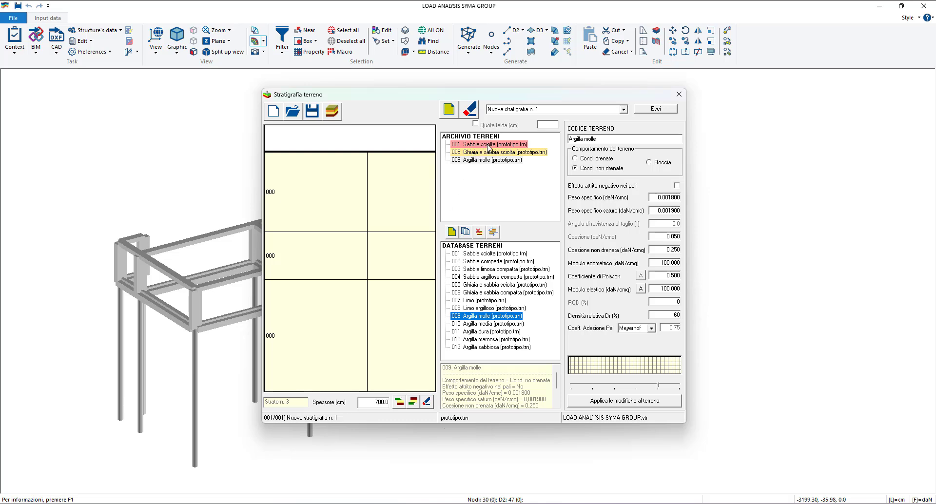
# - Assign Sabbia sciolta to the upper layer, Ghiaia e sabbia sciolta to the middle layer and Argilla molle to the lowest layer
pyautogui.moveTo(490, 145); pyautogui.dragTo(324, 194)
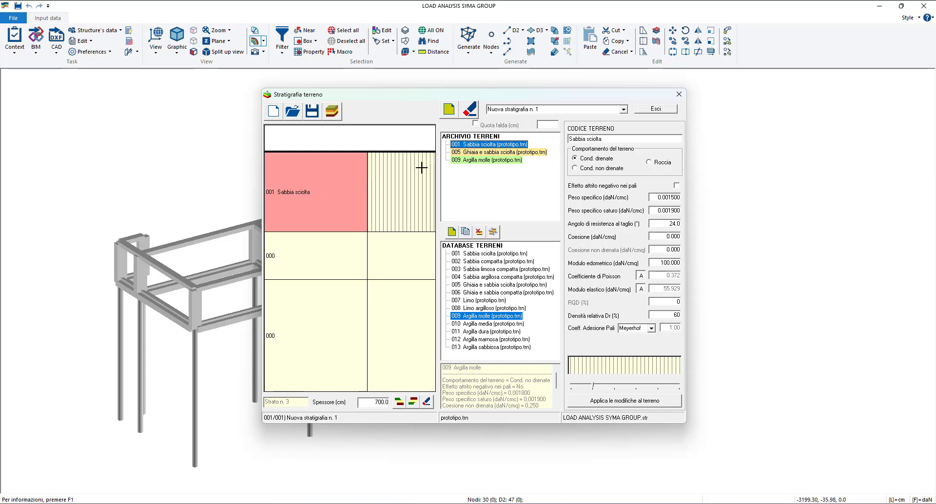
pyautogui.moveTo(507, 153); pyautogui.dragTo(339, 252)
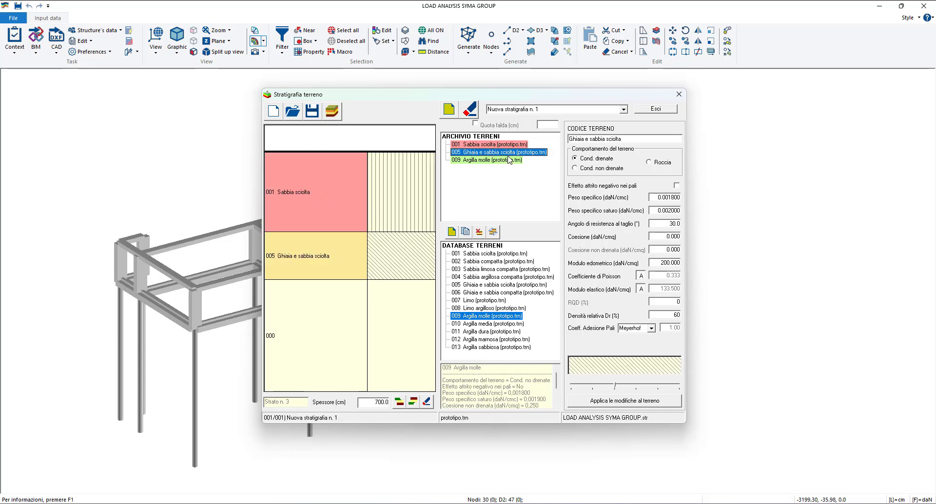
pyautogui.moveTo(513, 162); pyautogui.dragTo(322, 360)
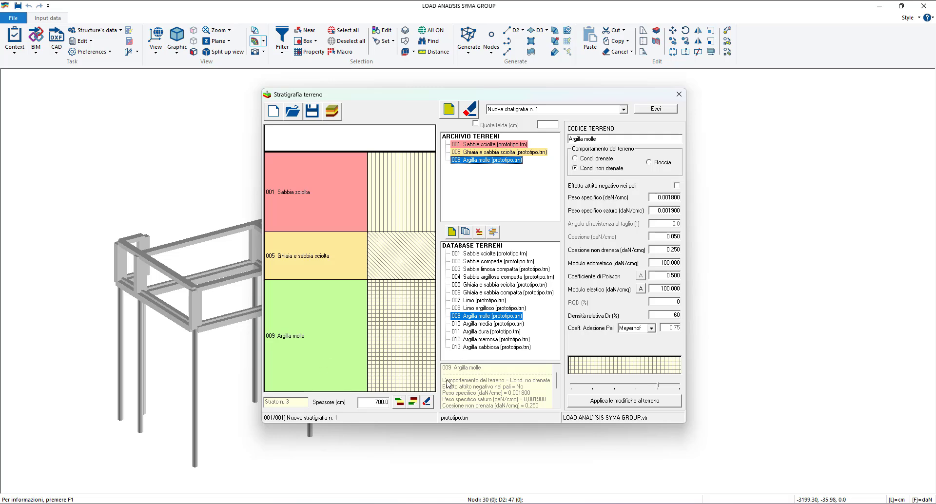
# - Insert an empty layer above Argilla molle and another empty layer below Sabbia sciolta
pyautogui.click(399, 403)
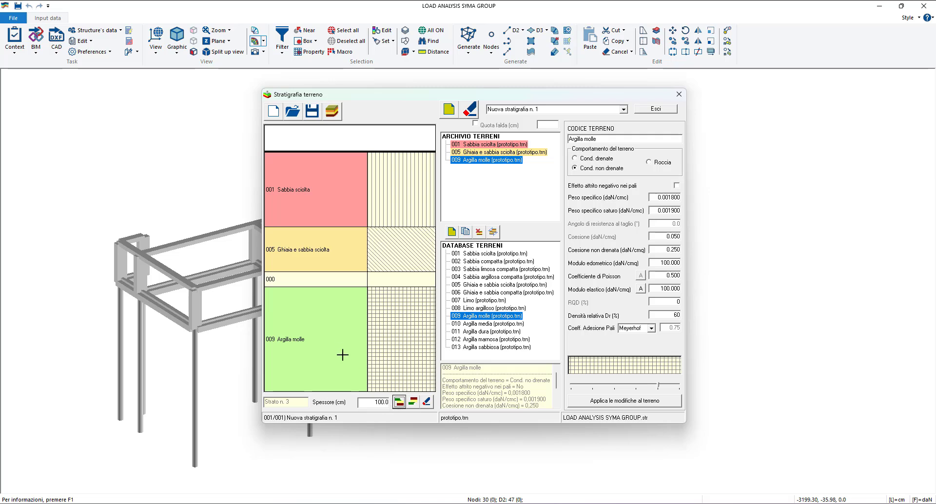
pyautogui.click(330, 204)
pyautogui.click(414, 403)
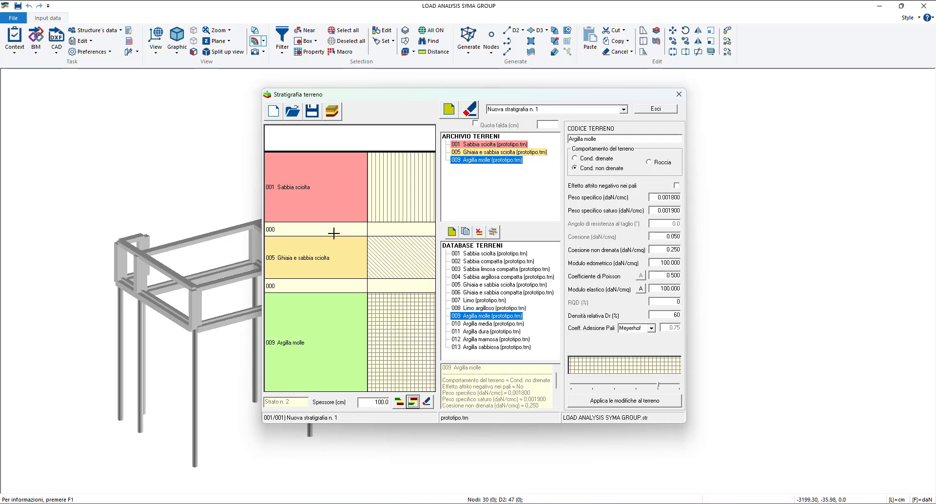
# - Delete the two unassigned layers from the stratigraphy, confirming each deletion
pyautogui.click(305, 286)
pyautogui.click(428, 403)
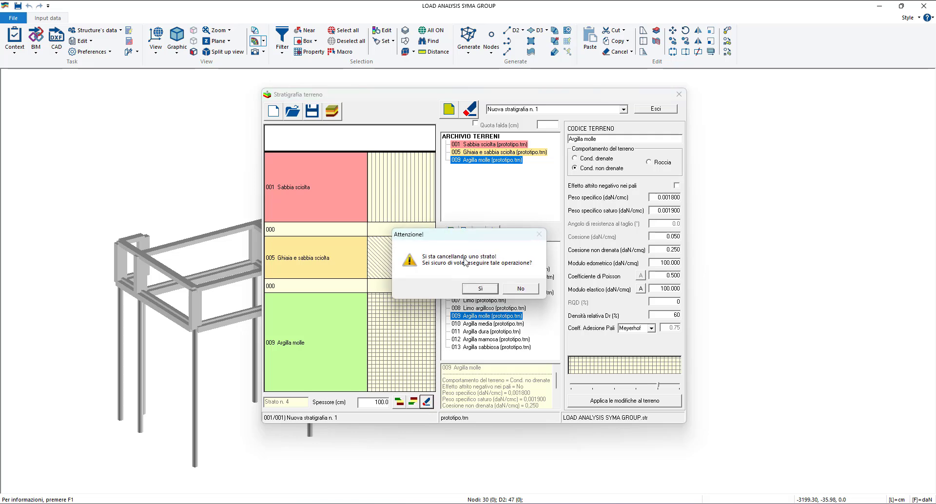
pyautogui.moveTo(472, 239); pyautogui.dragTo(555, 233)
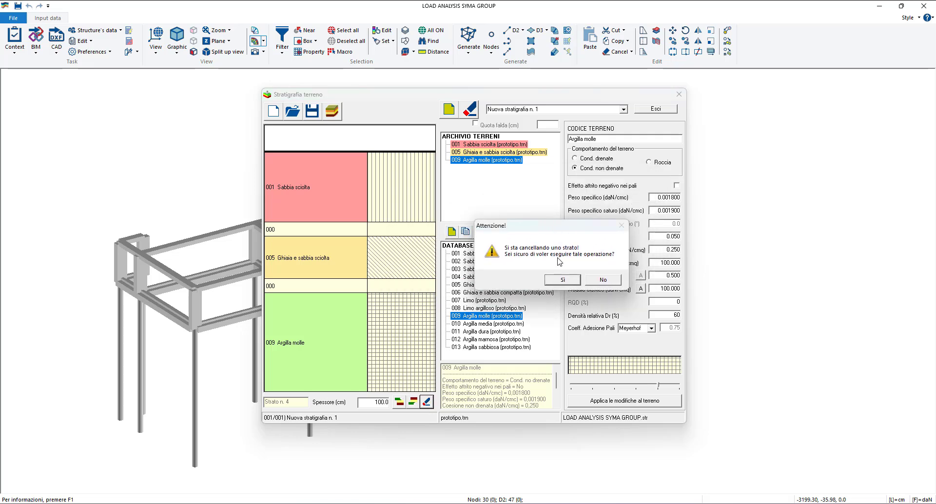
pyautogui.click(567, 279)
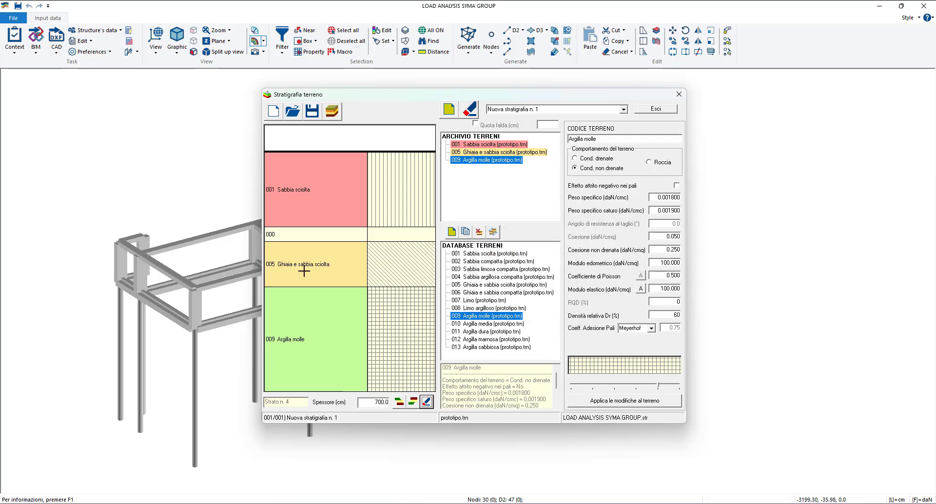
pyautogui.click(312, 239)
pyautogui.click(426, 402)
pyautogui.click(481, 289)
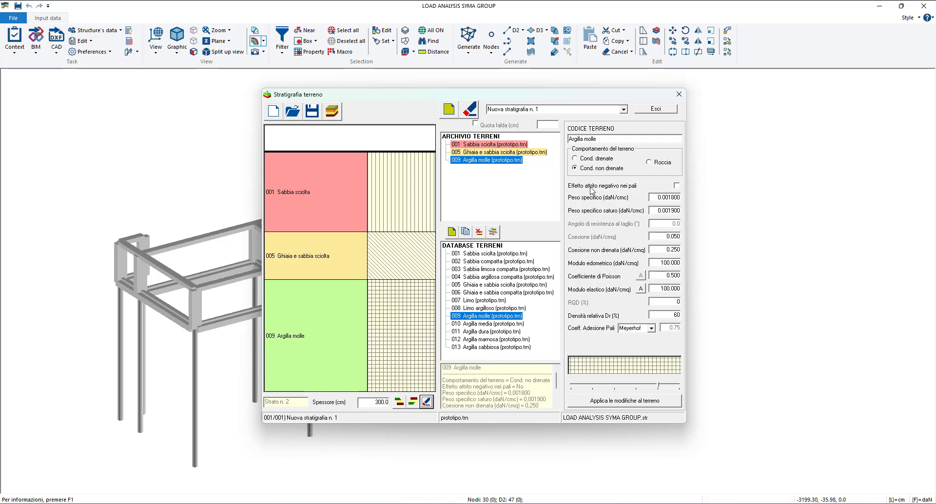
# - Create a second stratigraphy, switch to Nuova stratigrafia n. 1 and return to the new one
pyautogui.click(493, 145)
pyautogui.click(494, 160)
pyautogui.click(449, 111)
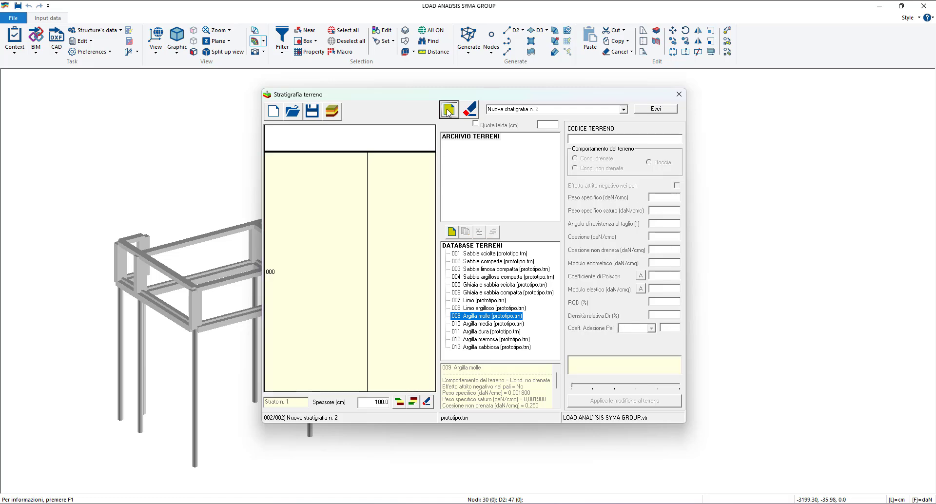
pyautogui.click(624, 110)
pyautogui.click(573, 118)
pyautogui.click(623, 109)
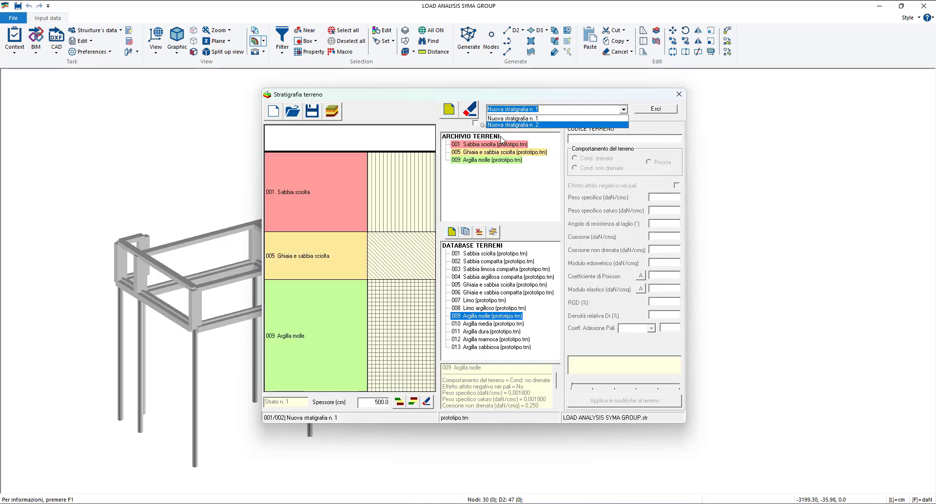
pyautogui.click(508, 128)
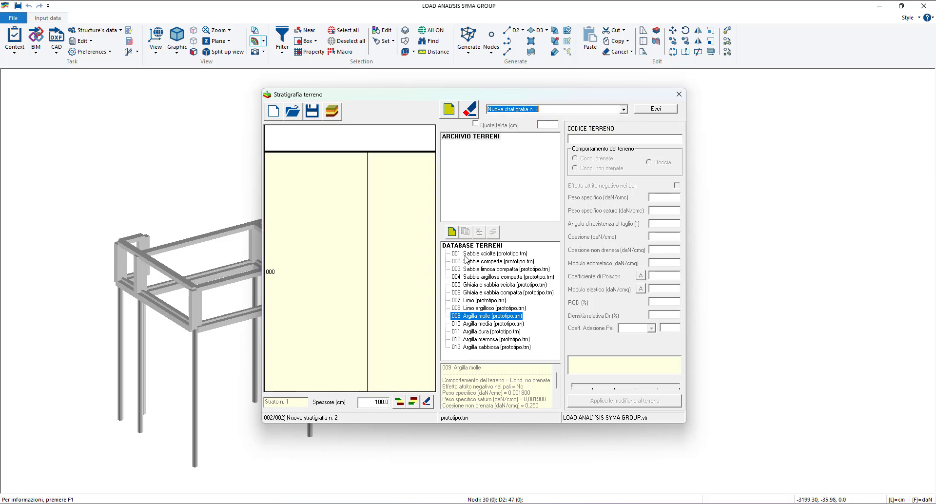
# - Add Sabbia sciolta, Ghiaia e sabbia sciolta and Argilla molle from the database to the second stratigraphy's soil archive
pyautogui.doubleClick(485, 253)
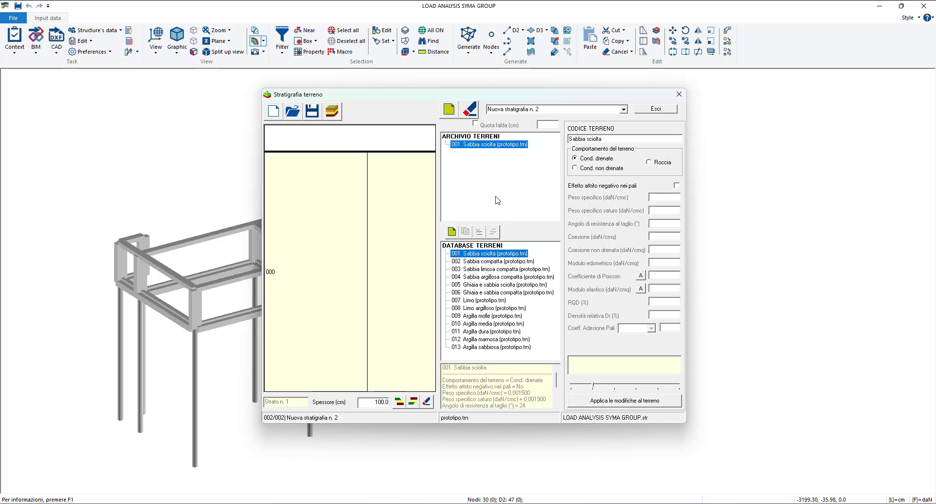
pyautogui.moveTo(478, 285); pyautogui.dragTo(492, 167)
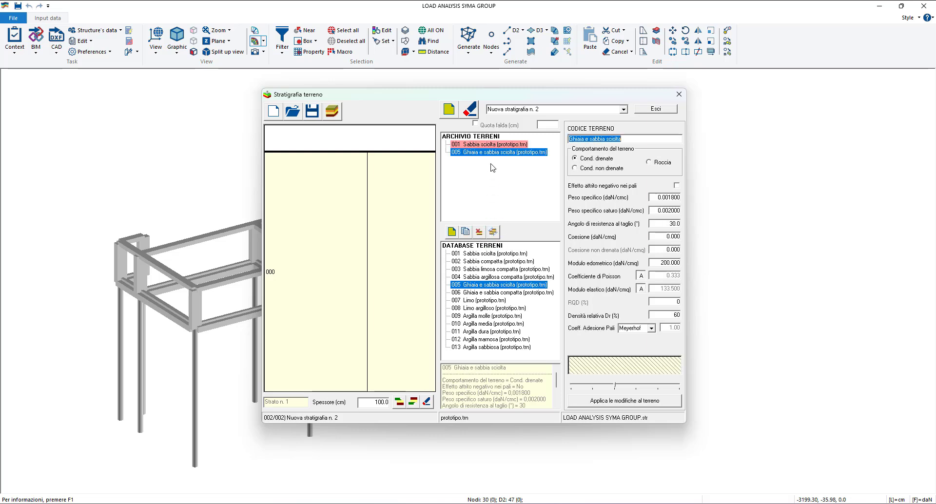
pyautogui.moveTo(472, 318); pyautogui.dragTo(469, 165)
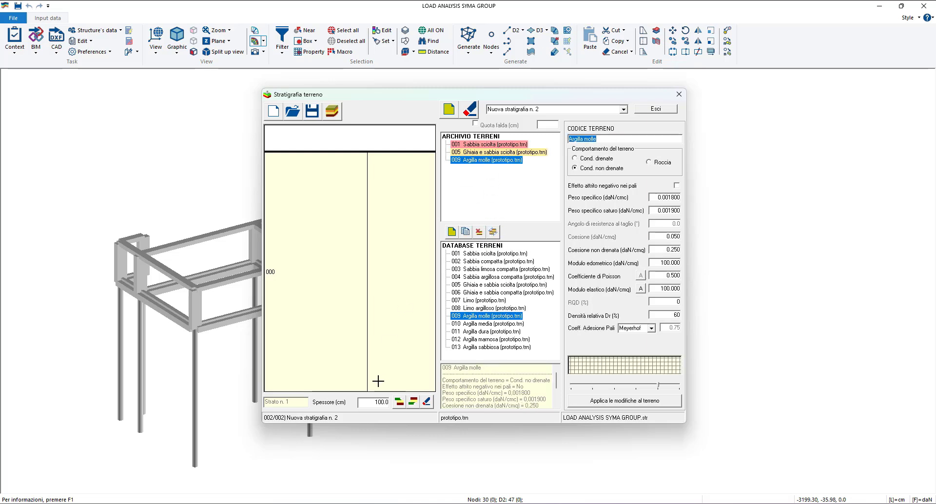
# - Divide the second stratigraphy into three layers with thicknesses of 800, 300 and 200 cm from top to bottom
pyautogui.click(398, 402)
pyautogui.click(399, 403)
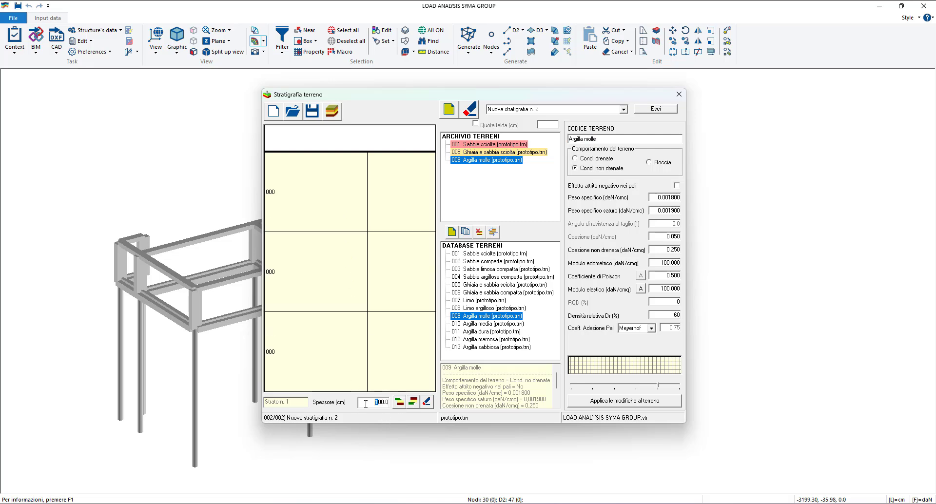
pyautogui.write('800')
pyautogui.press('Return')
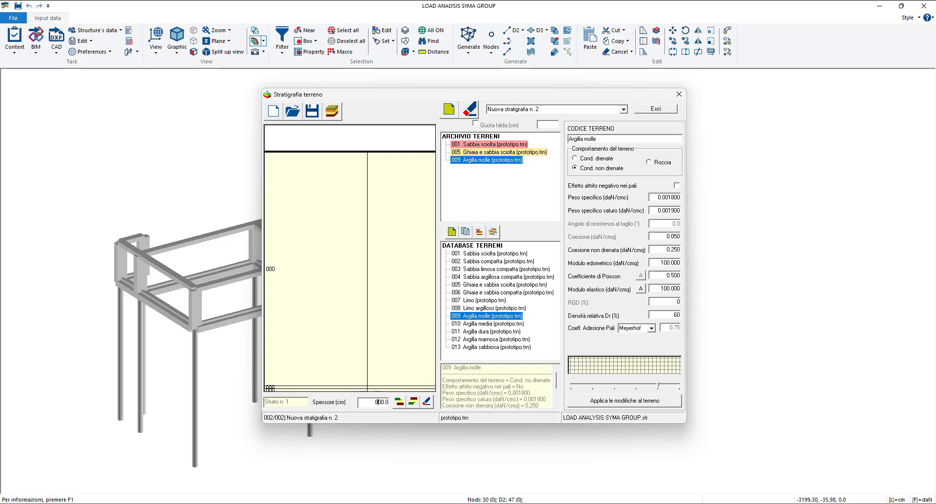
pyautogui.press('Return')
pyautogui.click(347, 364)
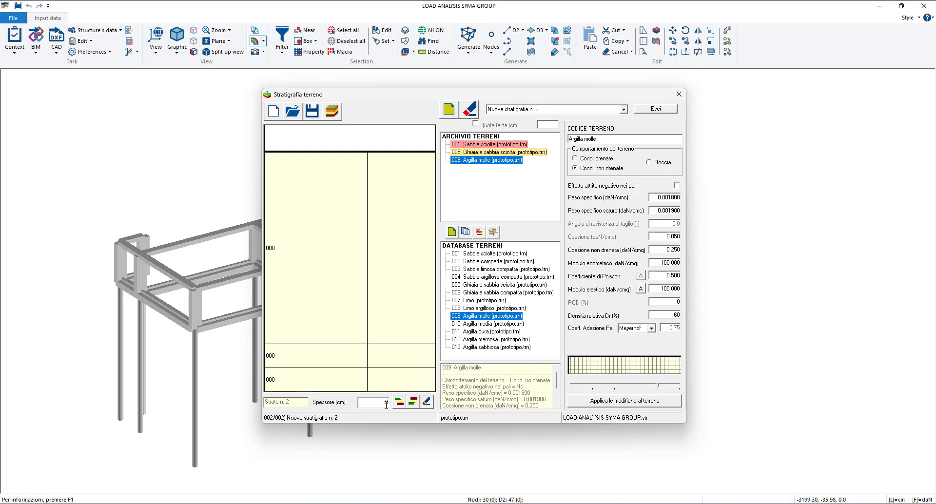
pyautogui.write('300')
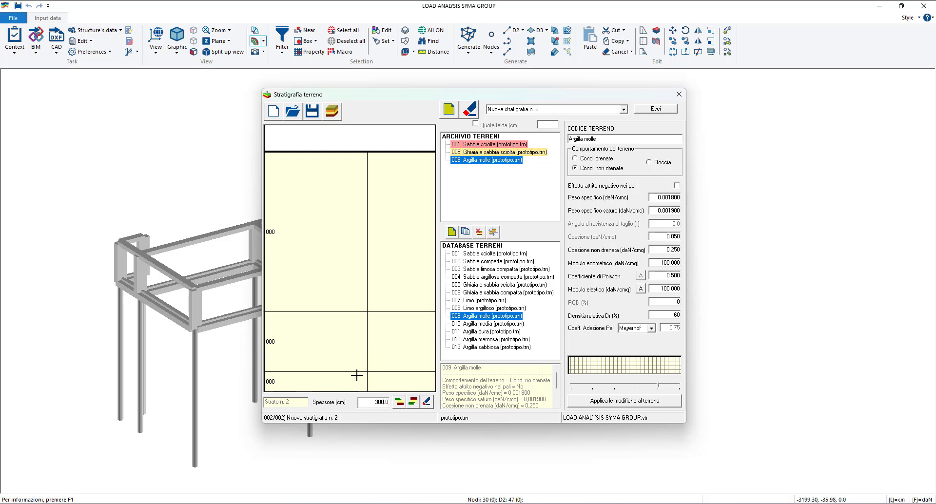
pyautogui.click(400, 403)
pyautogui.write('200')
pyautogui.click(425, 403)
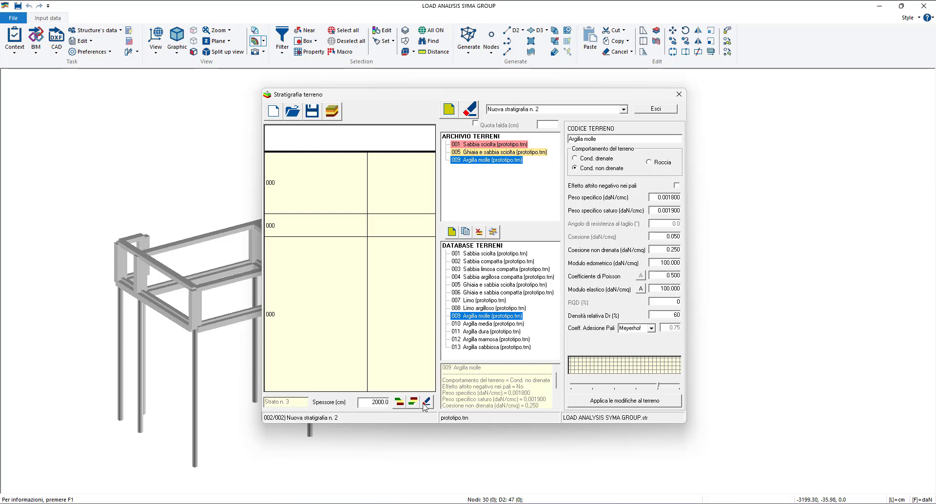
pyautogui.click(425, 403)
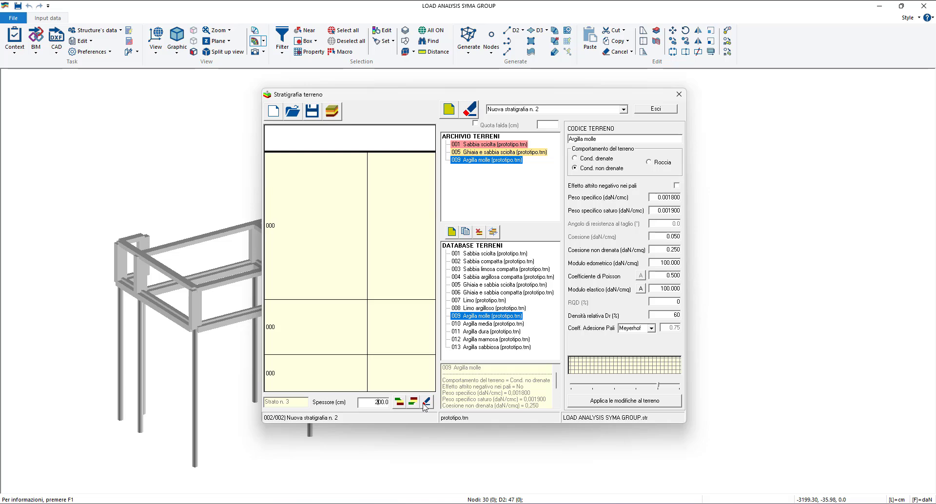
# - Fill the second stratigraphy's layers, from top to bottom, with Sabbia sciolta, Ghiaia e sabbia sciolta and Argilla molle
pyautogui.click(485, 144)
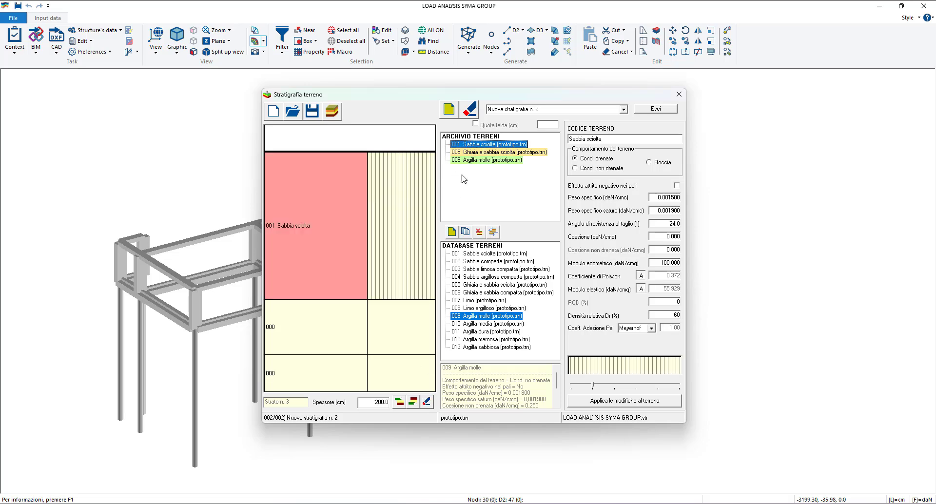
pyautogui.moveTo(487, 152); pyautogui.dragTo(336, 321)
pyautogui.click(505, 160)
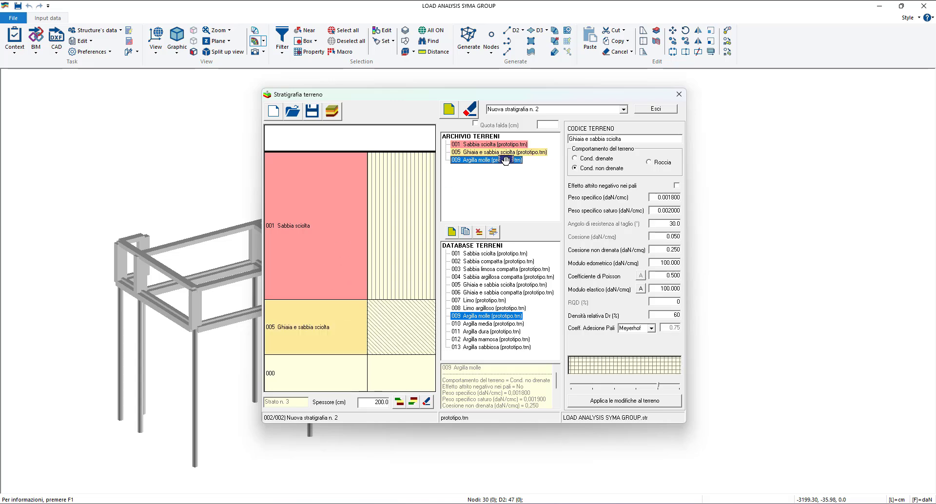
pyautogui.moveTo(505, 160); pyautogui.dragTo(311, 373)
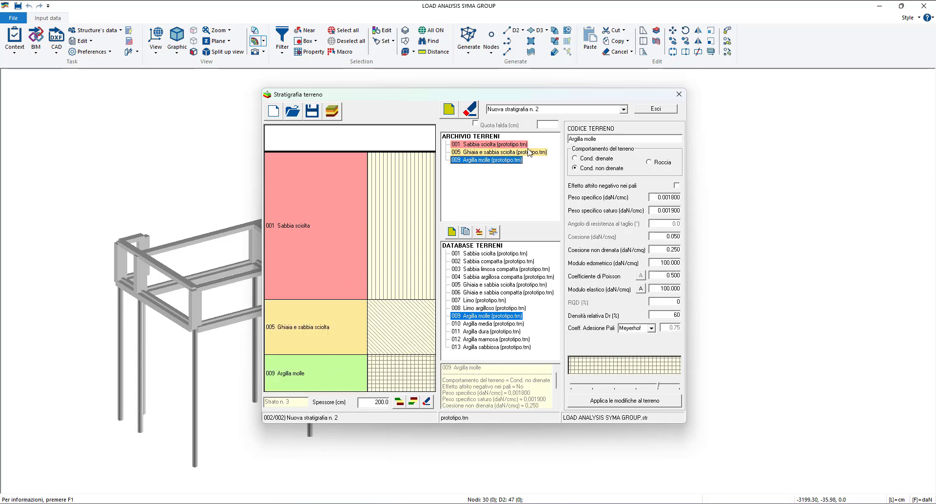
# - Compare the layering of the two stratigraphies by showing Nuova stratigrafia n. 1 and returning to Nuova stratigrafia n. 2
pyautogui.click(624, 110)
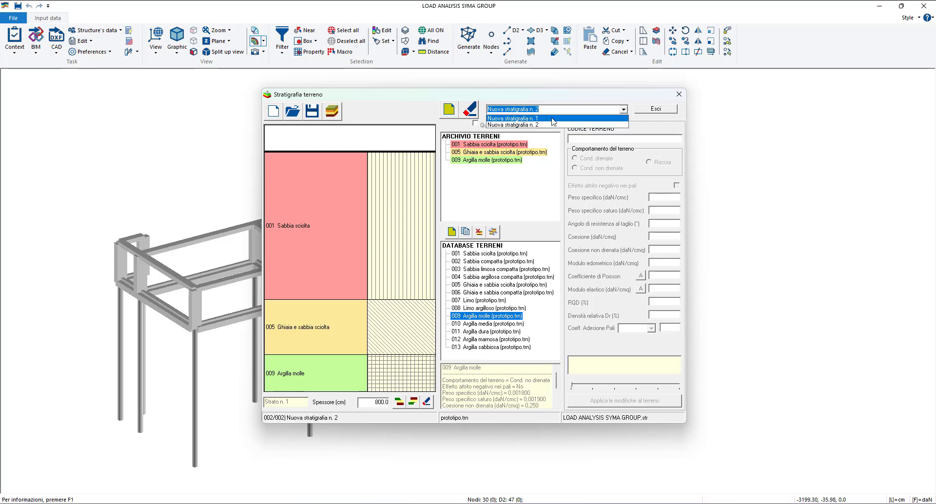
pyautogui.click(552, 119)
pyautogui.click(624, 109)
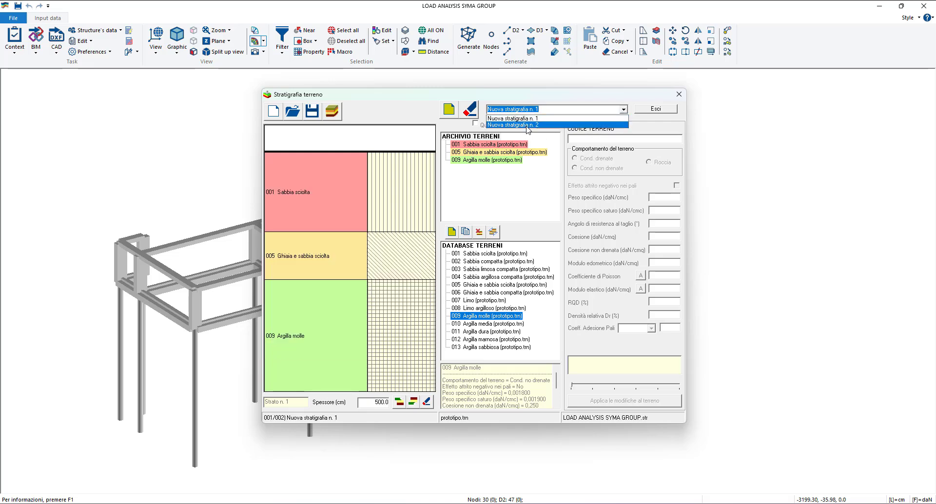
pyautogui.click(527, 126)
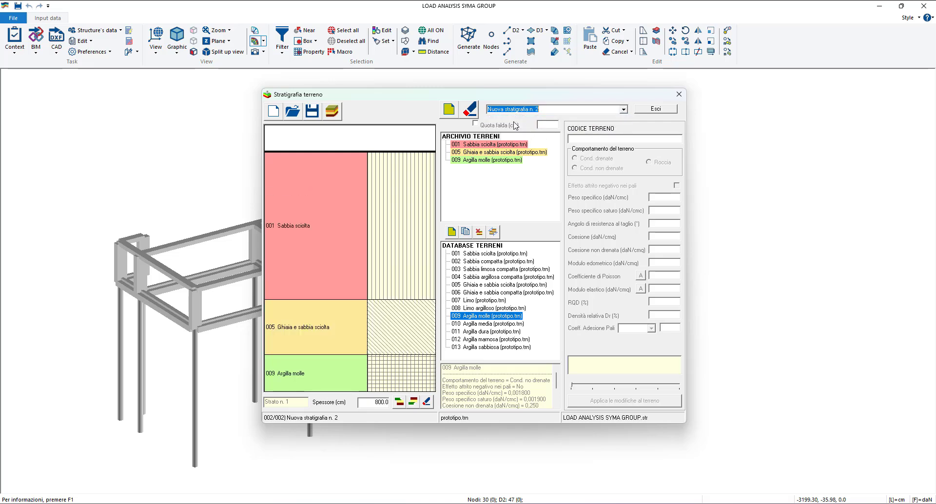
# - Save the soil stratigraphies as LOAD ANALYSIS SYMA GROUP.str in the LOAD ANALYSIS SYMA GROUP_data folder
pyautogui.click(316, 118)
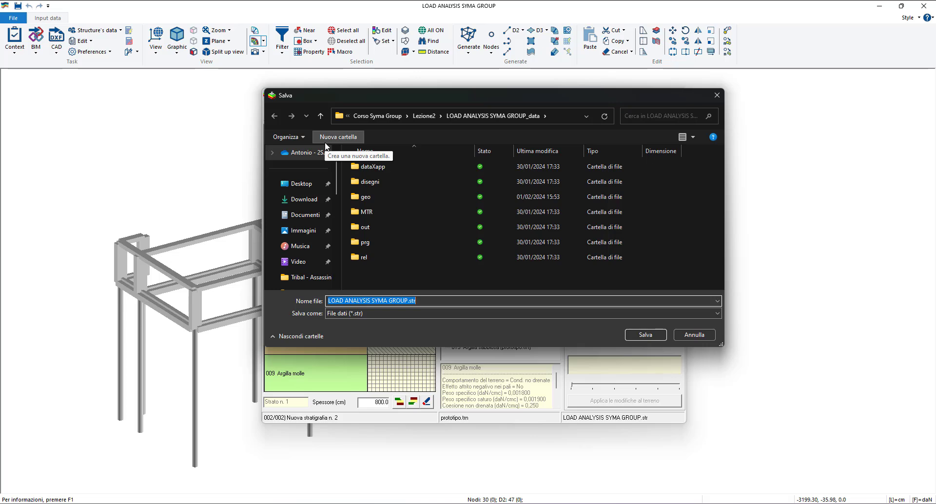
pyautogui.click(412, 305)
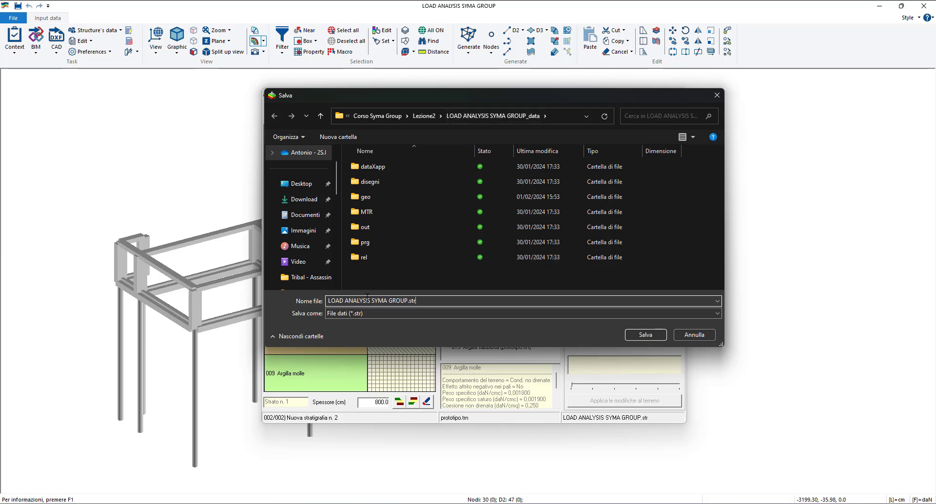
pyautogui.moveTo(410, 302)
pyautogui.mouseDown()
pyautogui.moveTo(327, 302)
pyautogui.moveTo(418, 303)
pyautogui.mouseUp()
pyautogui.click(372, 312)
pyautogui.click(372, 312)
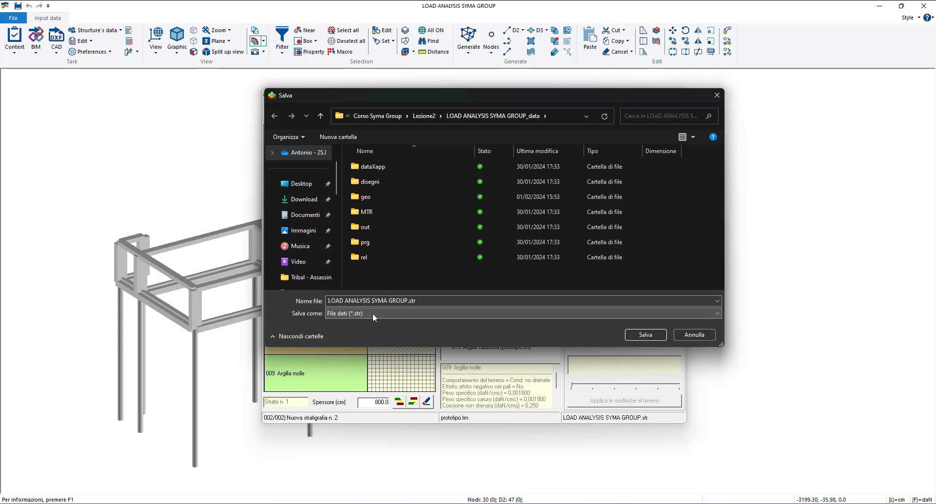
pyautogui.click(645, 333)
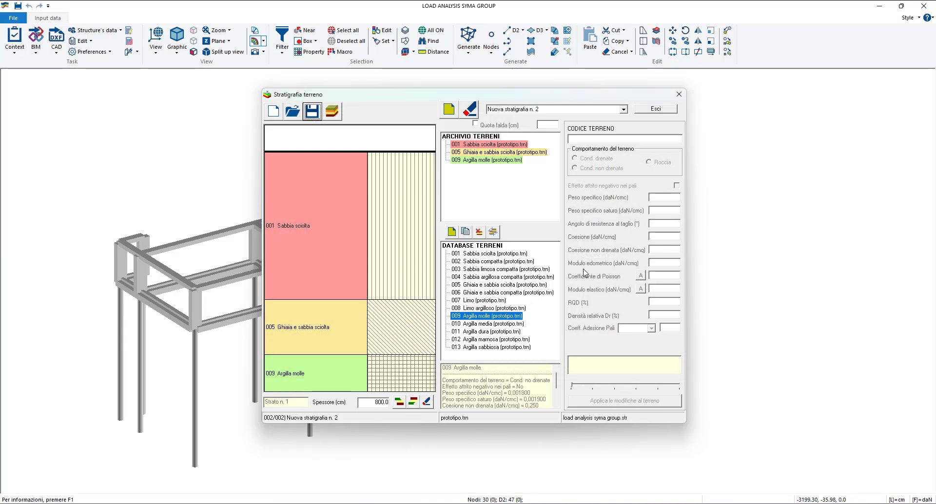
# - Close the soil stratigraphy editor and save the changes to the soil definition
pyautogui.click(678, 95)
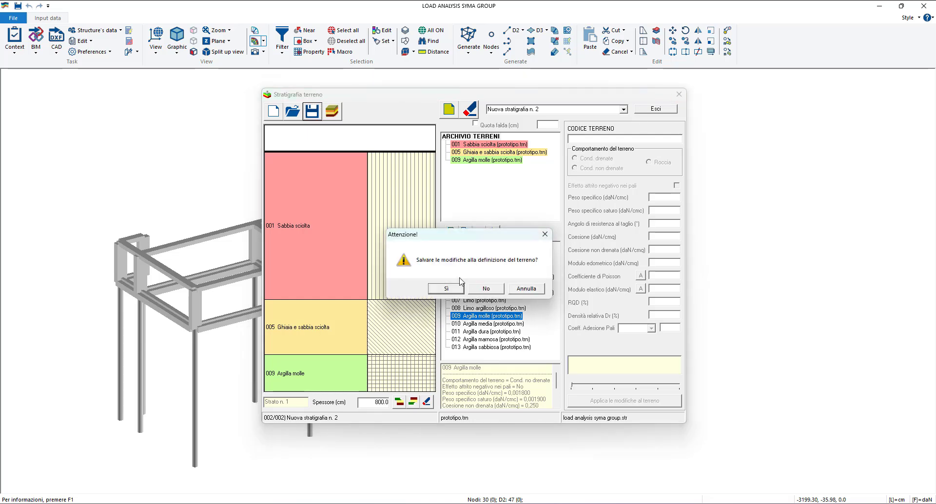
pyautogui.moveTo(457, 237)
pyautogui.mouseDown()
pyautogui.moveTo(479, 231)
pyautogui.moveTo(470, 217)
pyautogui.moveTo(465, 228)
pyautogui.mouseUp()
pyautogui.click(455, 280)
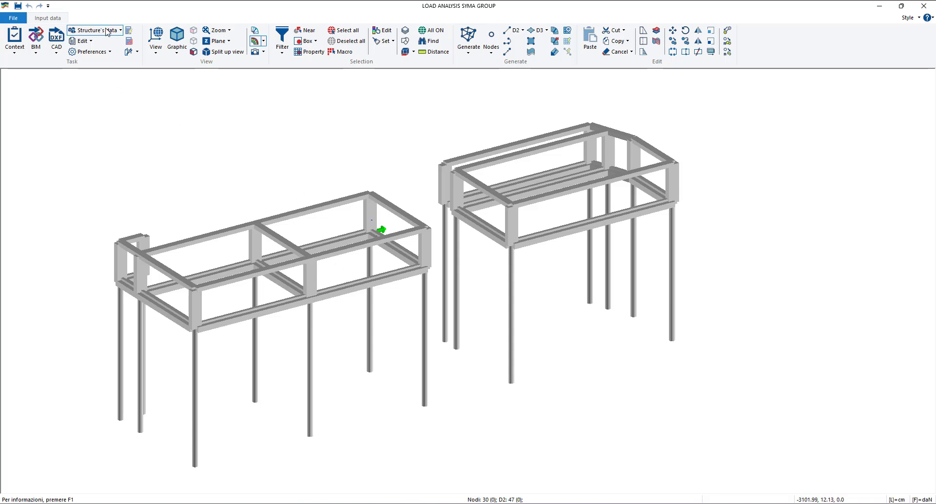
pyautogui.click(107, 31)
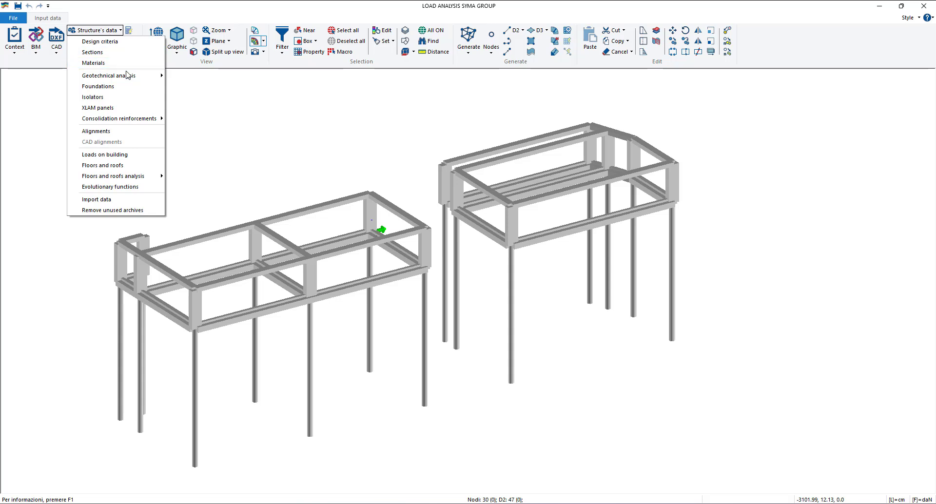
pyautogui.moveTo(127, 75)
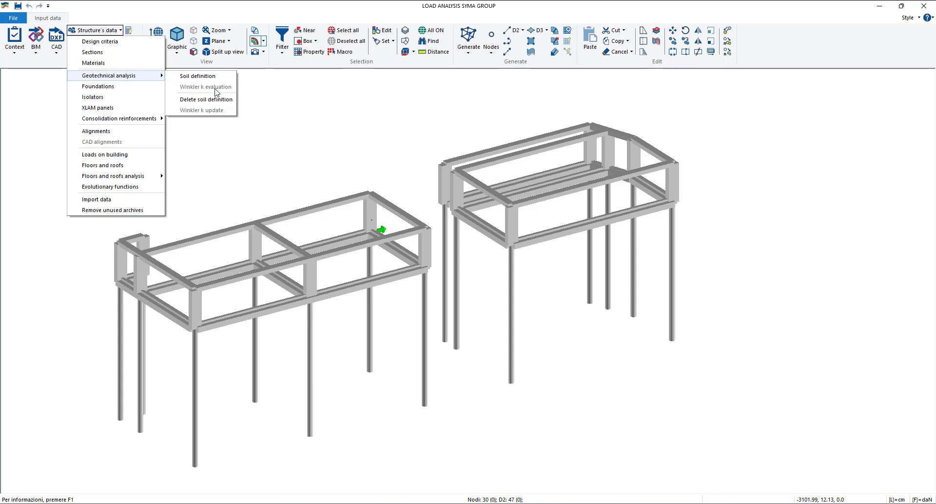
pyautogui.click(328, 107)
# - Run the check of the structure's data, accept the removal of the faulty design criteria assignment and close the report
pyautogui.click(15, 46)
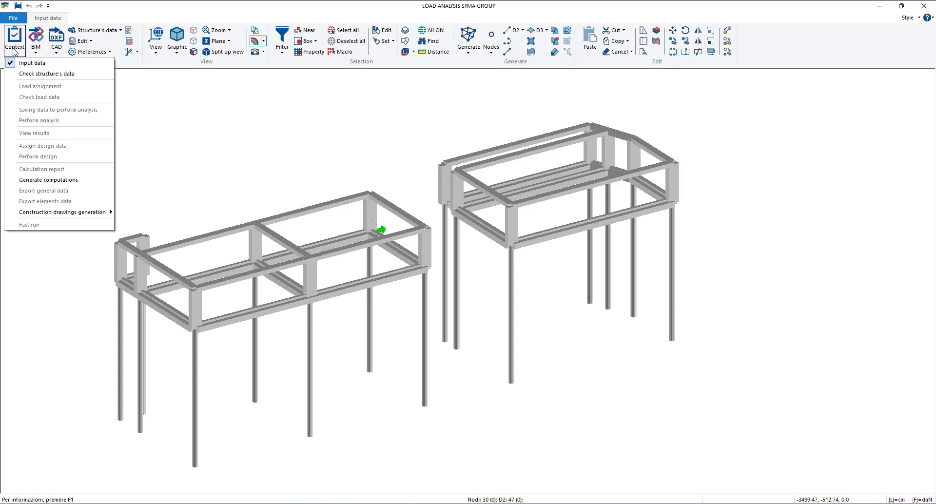
pyautogui.click(49, 75)
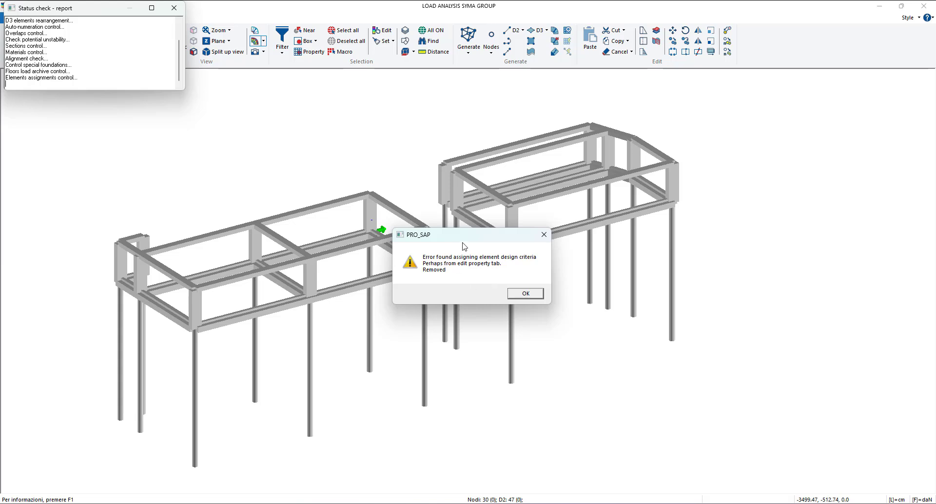
pyautogui.moveTo(463, 240); pyautogui.dragTo(475, 197)
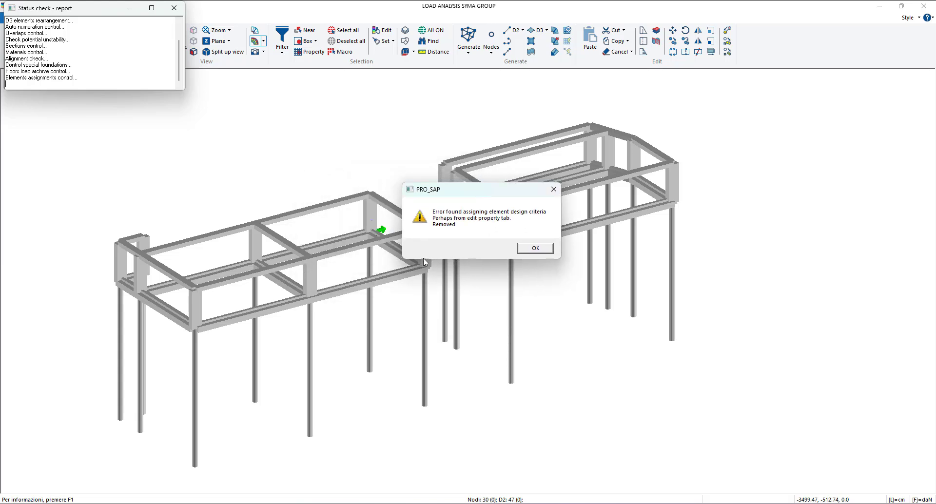
pyautogui.click(539, 253)
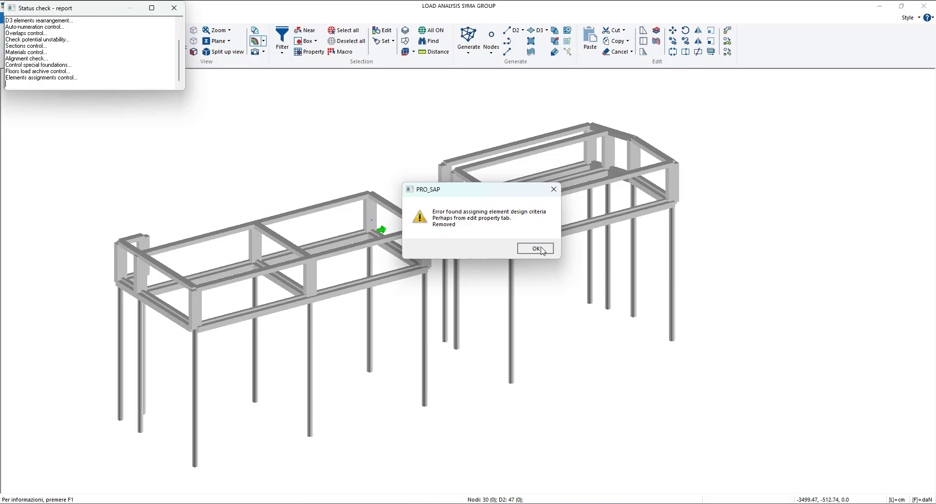
pyautogui.click(173, 9)
# - Repeat the check of the structure's data and close its status report
pyautogui.click(18, 51)
pyautogui.click(55, 75)
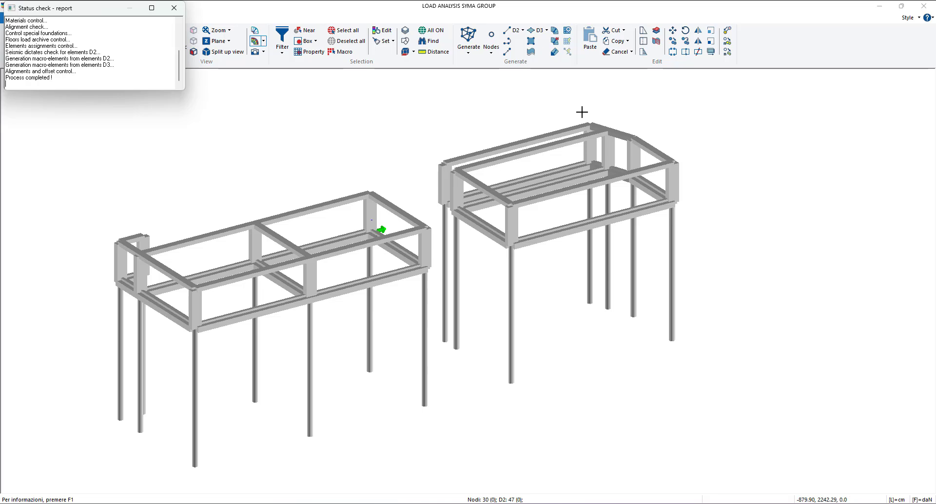
pyautogui.click(174, 8)
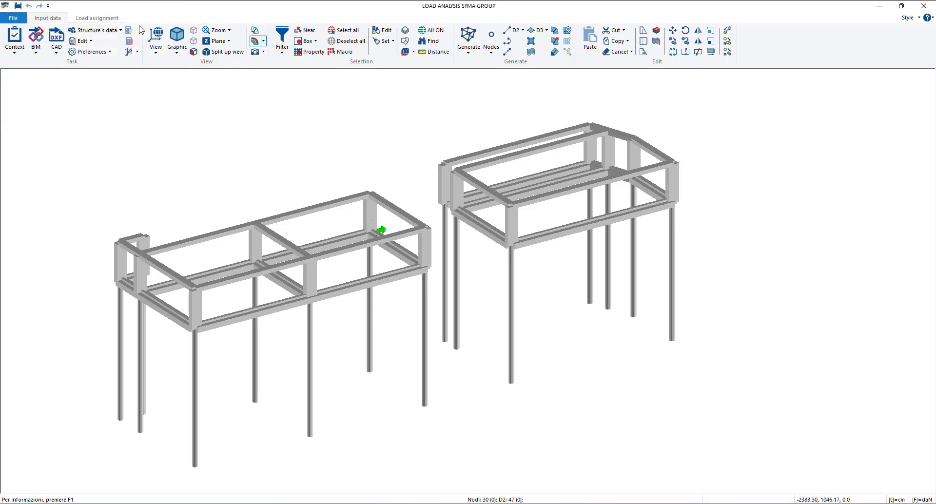
# - Start the Winkler k evaluation of the geotechnical analysis in PRO_SAPG and look over the available calculations
pyautogui.click(97, 30)
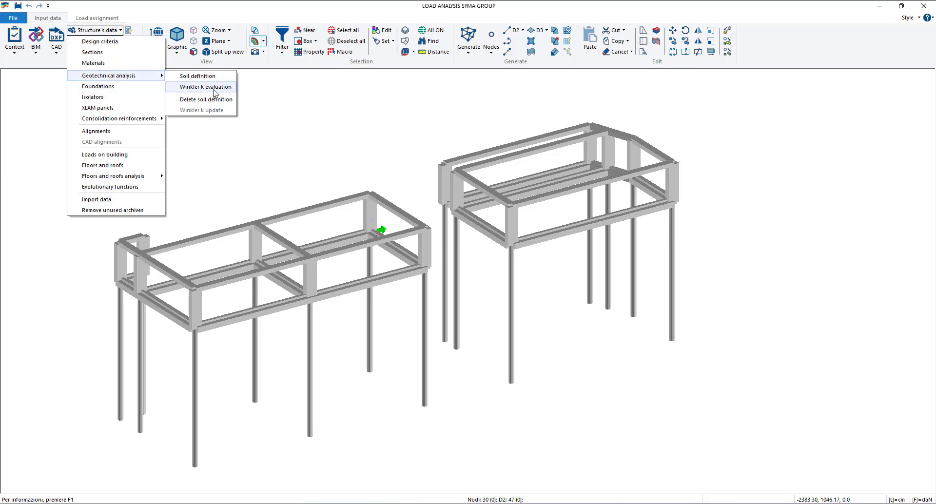
pyautogui.click(206, 87)
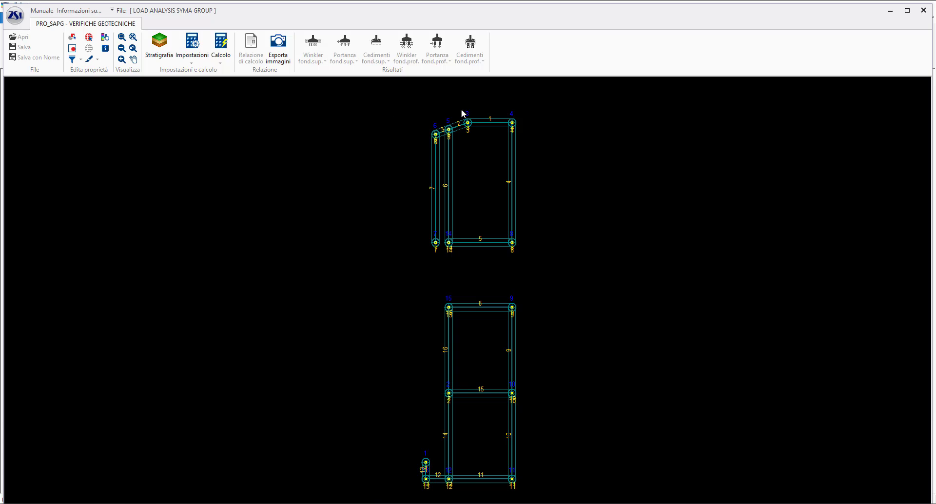
pyautogui.click(221, 57)
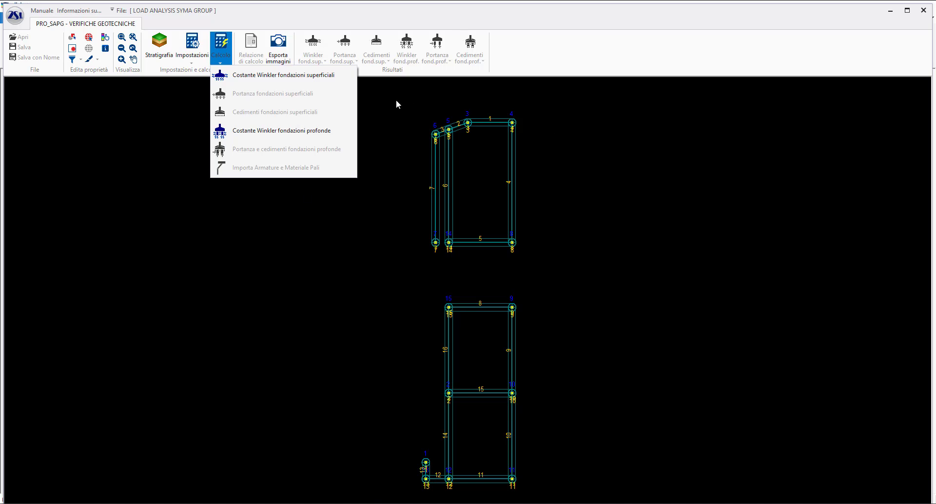
pyautogui.click(420, 122)
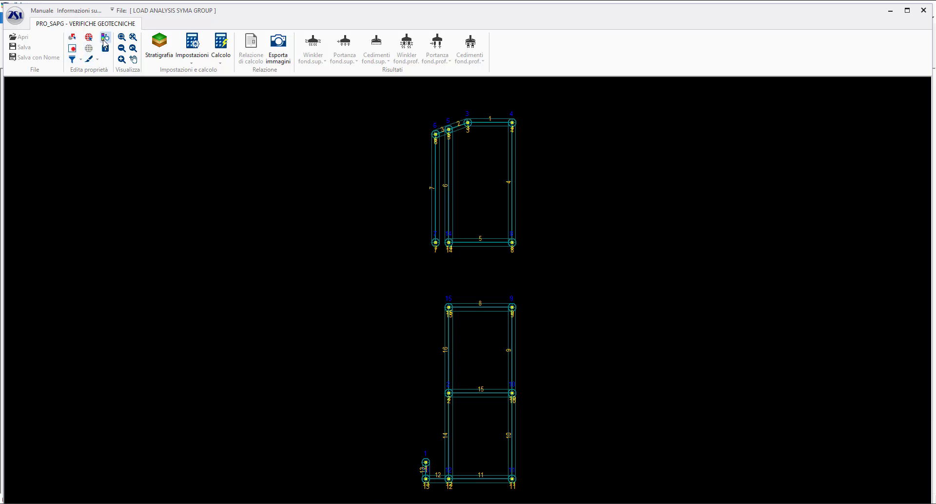
# - Inspect the geotechnical properties and assigned stratigraphy of foundation beam 5 and single pile 8
pyautogui.click(106, 37)
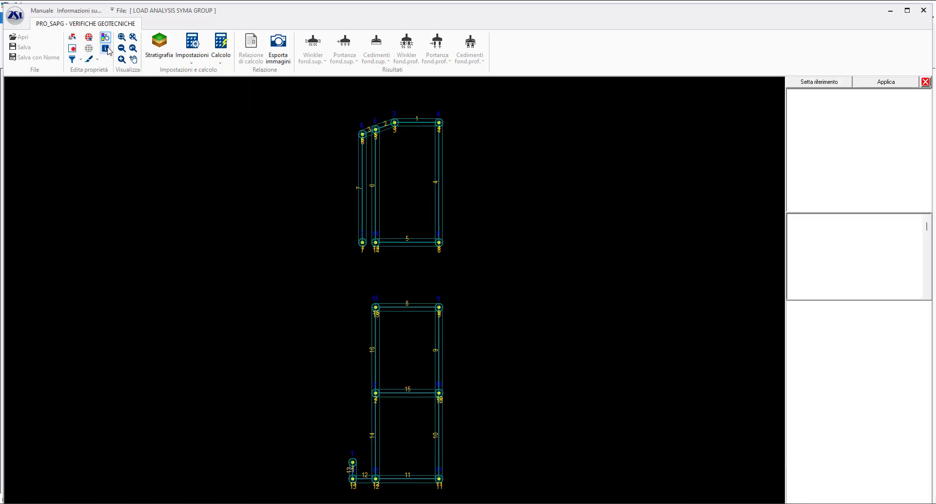
pyautogui.click(397, 242)
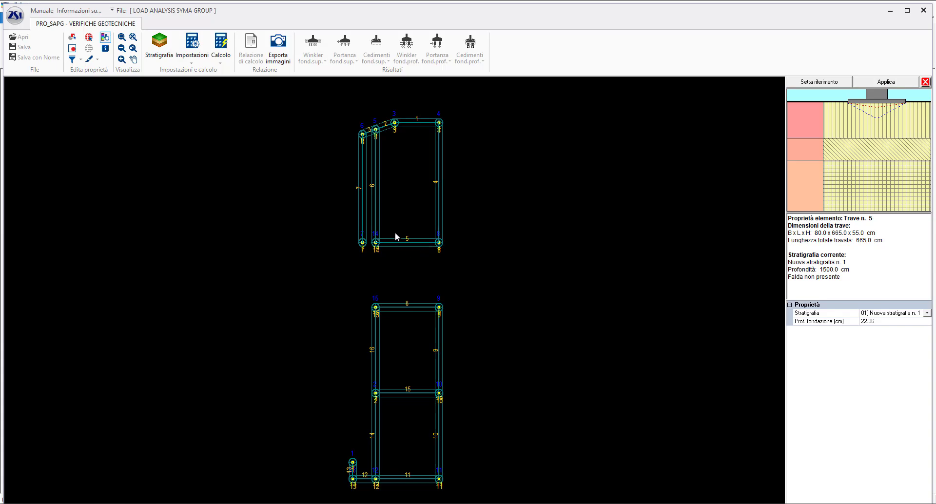
pyautogui.click(438, 242)
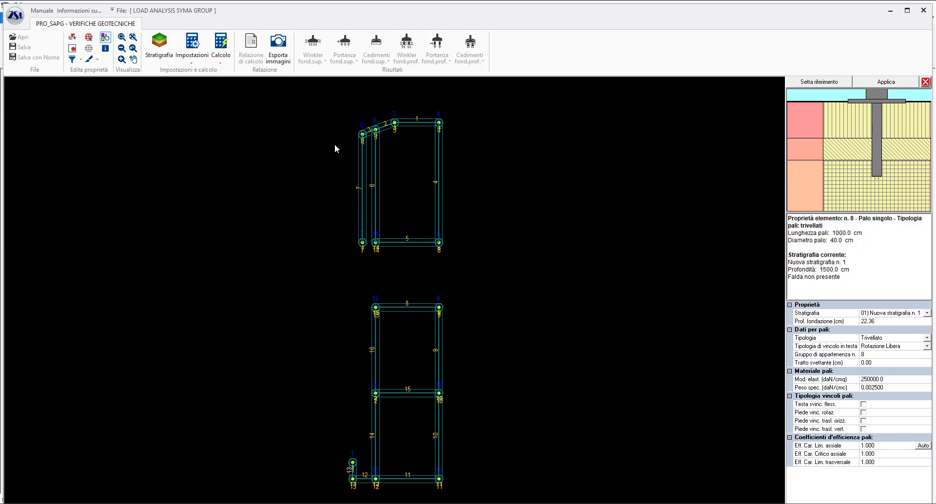
# - Calculate the Winkler constants for the shallow foundations and close the calculation report
pyautogui.click(225, 62)
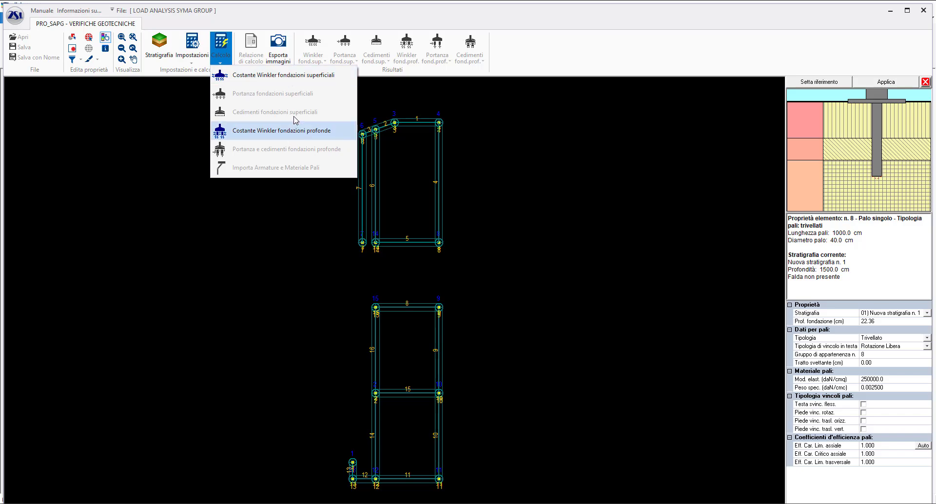
pyautogui.click(291, 76)
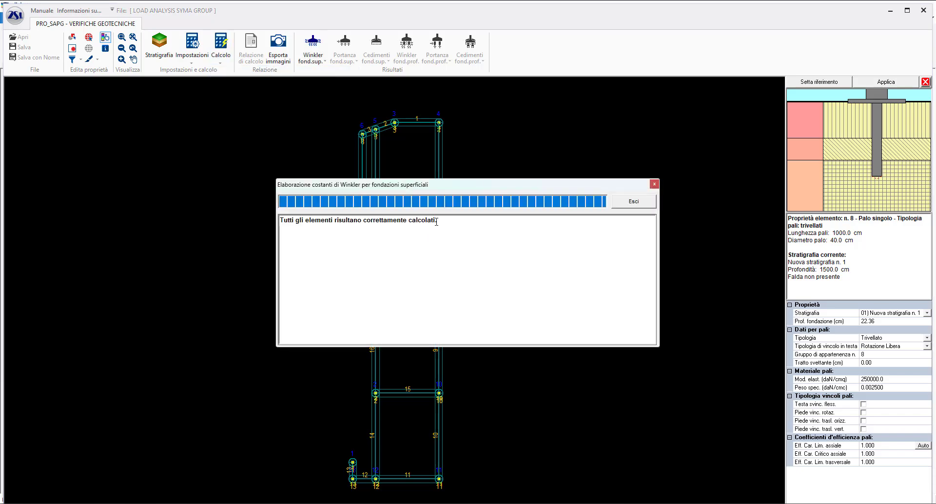
pyautogui.moveTo(437, 220); pyautogui.dragTo(277, 223)
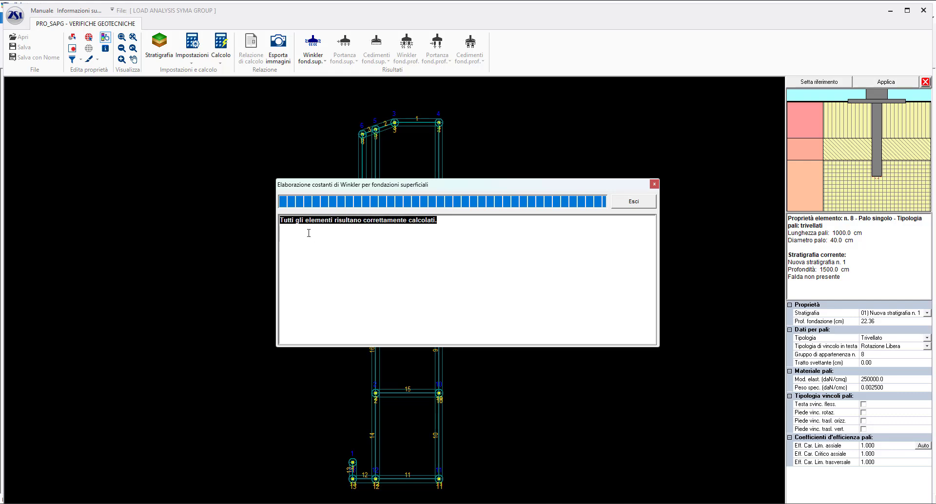
pyautogui.click(653, 184)
# - Calculate the Winkler constants for the deep foundations and close the calculation report
pyautogui.click(221, 49)
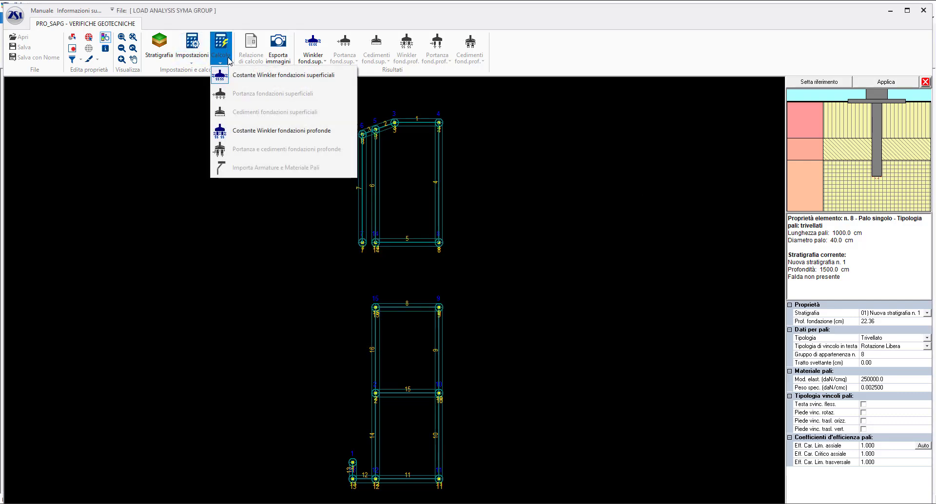
pyautogui.click(266, 131)
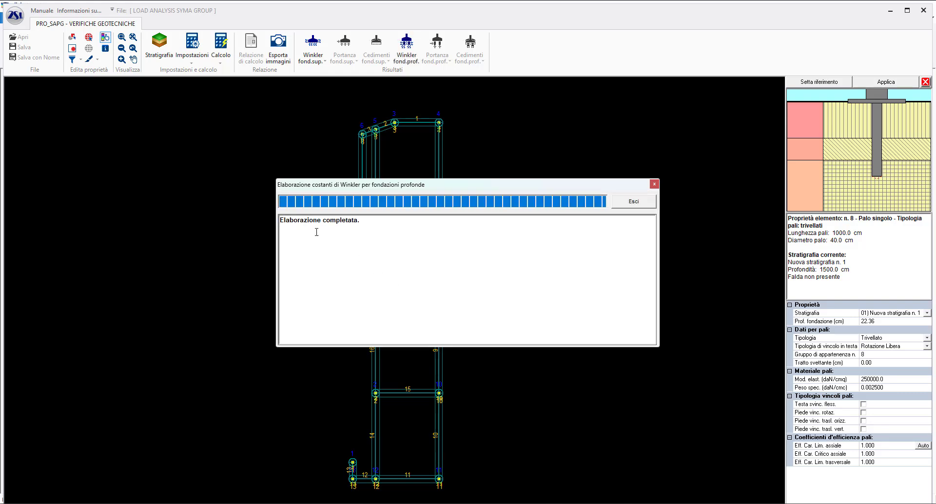
pyautogui.moveTo(376, 219)
pyautogui.mouseDown()
pyautogui.moveTo(283, 227)
pyautogui.moveTo(378, 224)
pyautogui.mouseUp()
pyautogui.click(655, 184)
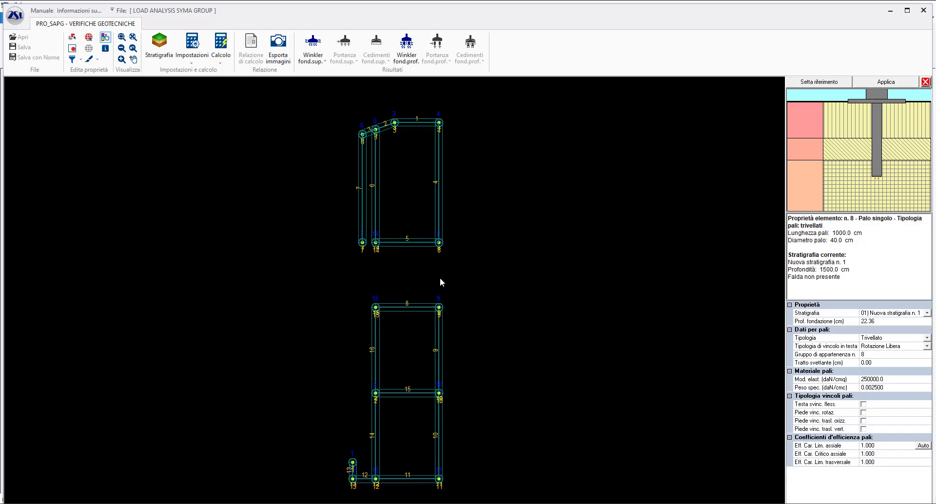
# - Close the geotechnical module, saving the Winkler constants for shallow and deep foundations, and return to the structural model
pyautogui.click(924, 10)
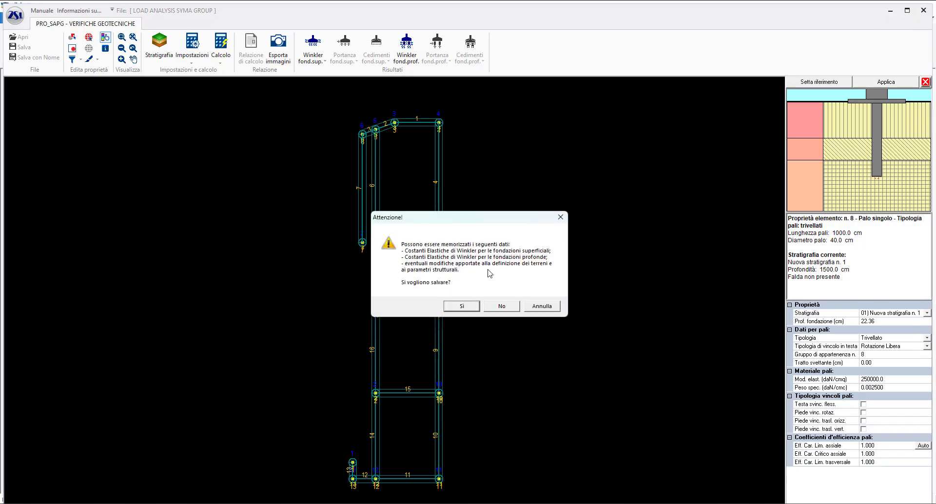
pyautogui.moveTo(470, 223); pyautogui.dragTo(574, 180)
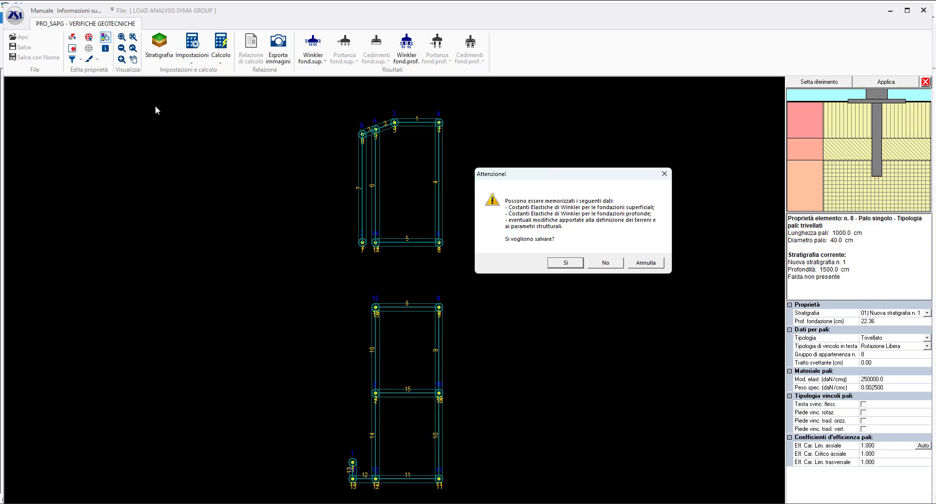
pyautogui.click(565, 263)
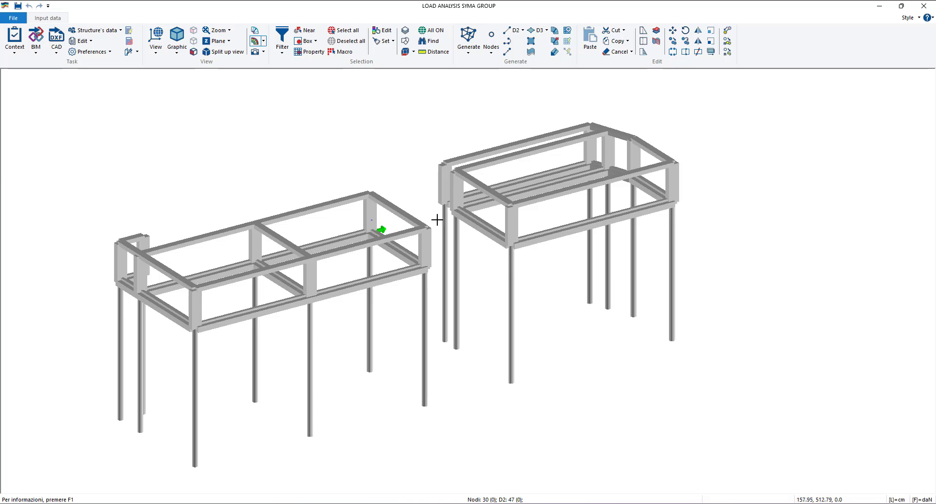
pyautogui.click(383, 31)
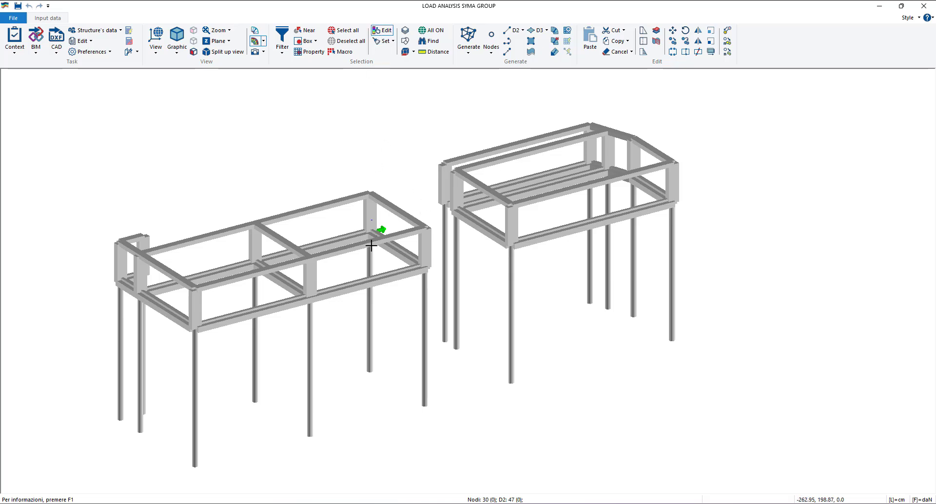
pyautogui.click(351, 285)
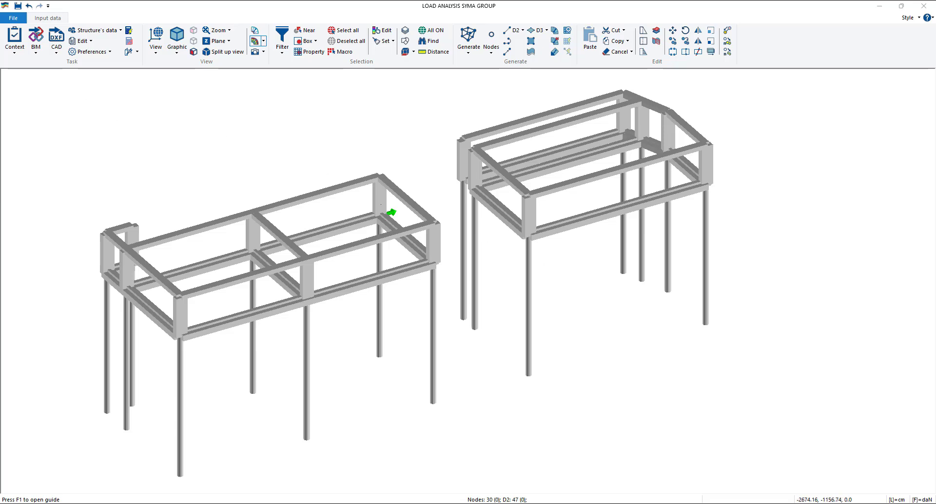
# - Check the structure's data with the evaluated soil constants, close the report and switch to load assignment
pyautogui.click(15, 44)
pyautogui.click(46, 74)
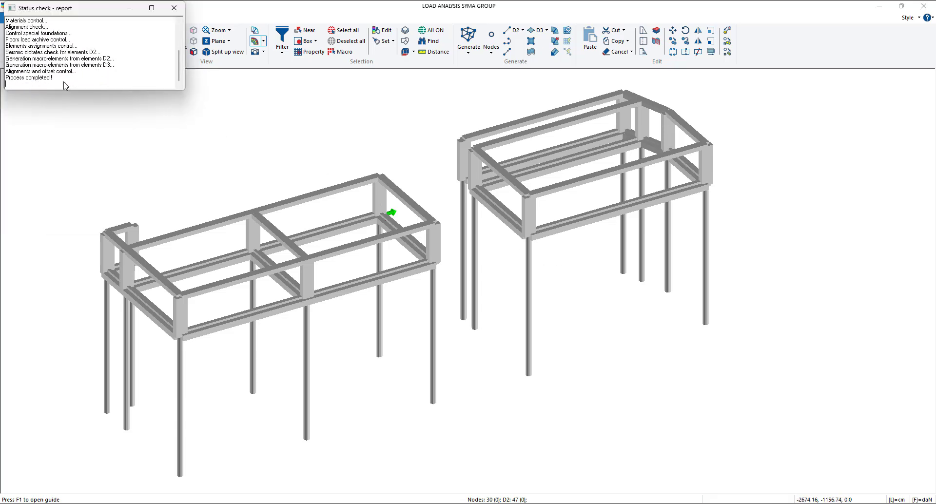
pyautogui.click(174, 8)
pyautogui.click(107, 20)
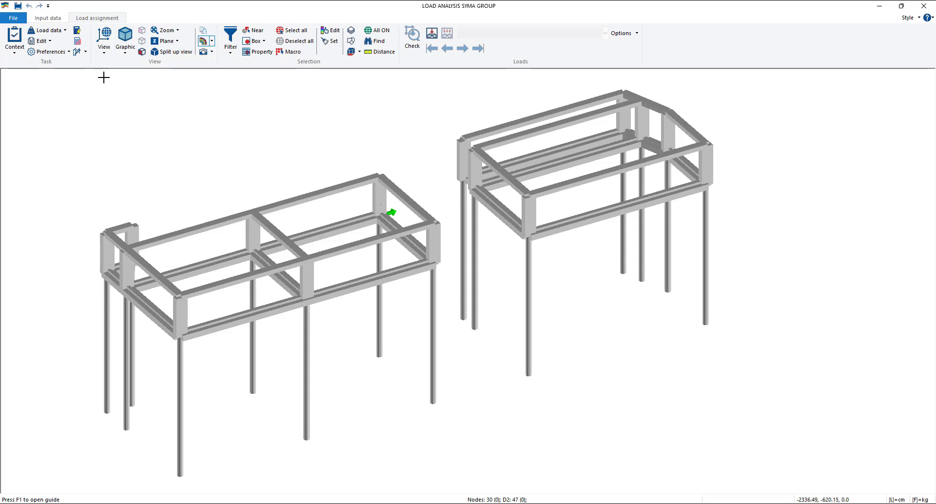
# - View the generic load table and its available load types, then close it without defining a load
pyautogui.click(64, 31)
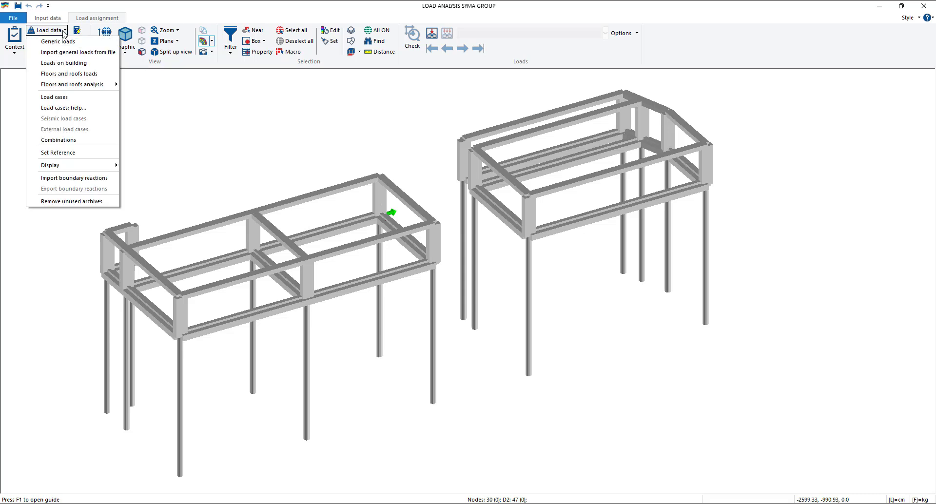
pyautogui.click(79, 42)
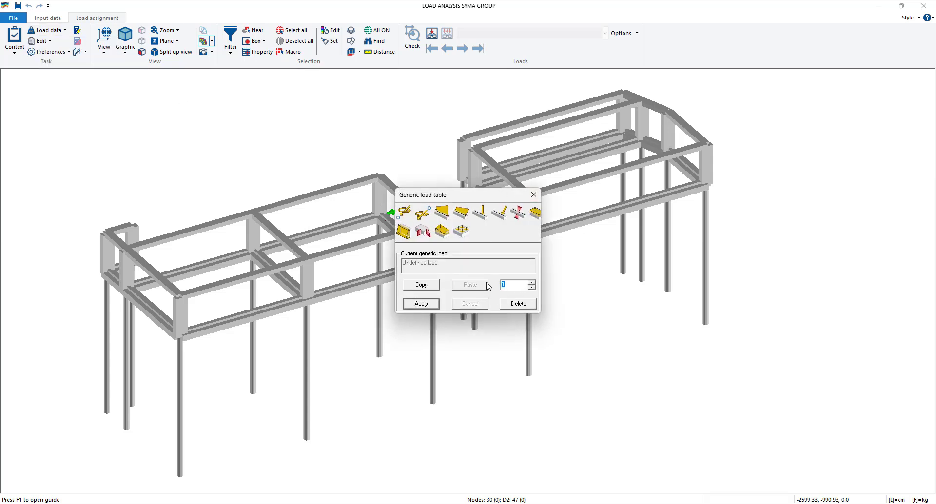
pyautogui.click(534, 195)
# - Browse through the existing load cases in the loading cases table and close it
pyautogui.click(58, 33)
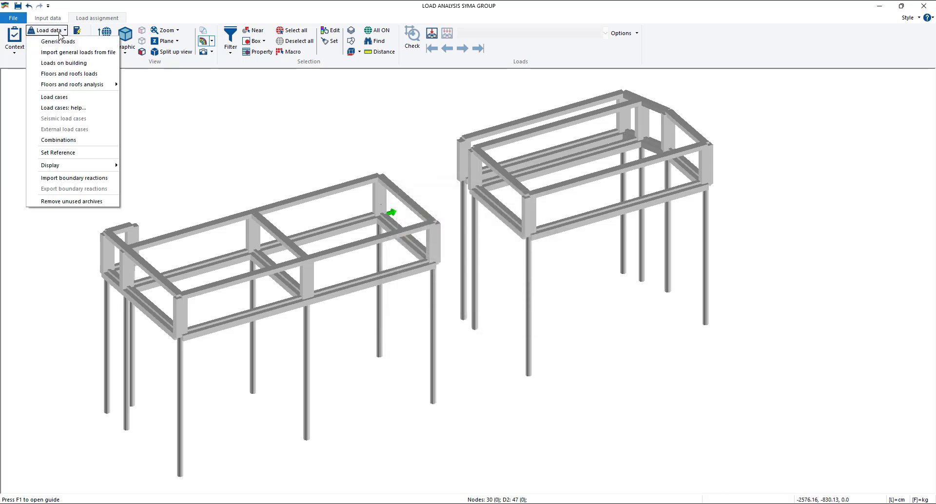
pyautogui.click(68, 98)
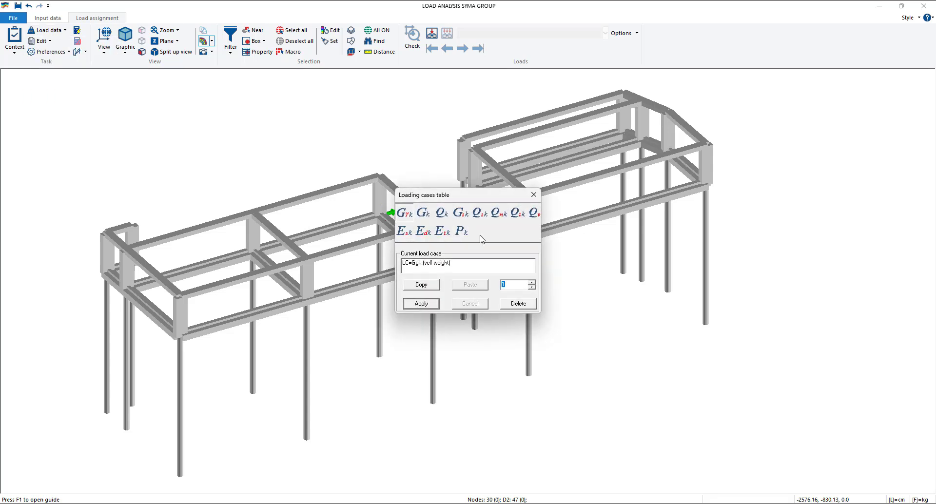
pyautogui.click(532, 283)
pyautogui.click(532, 282)
pyautogui.click(532, 288)
pyautogui.click(532, 287)
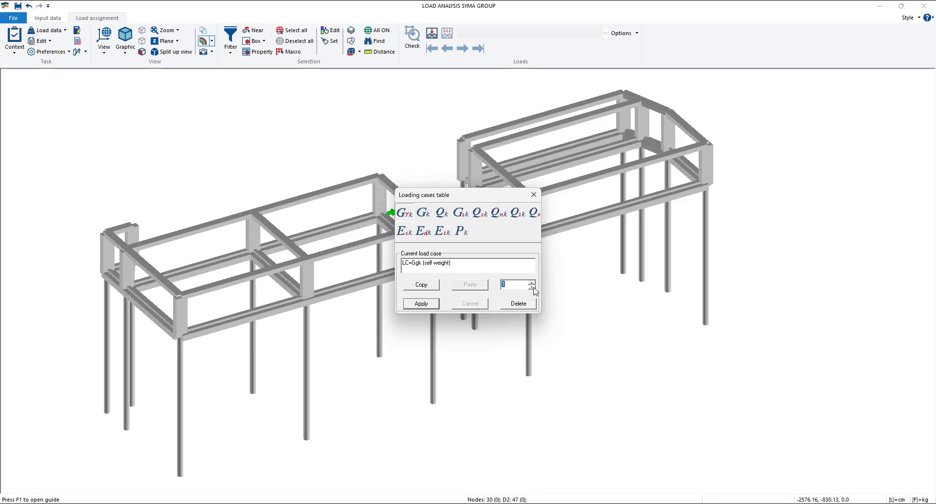
pyautogui.click(534, 195)
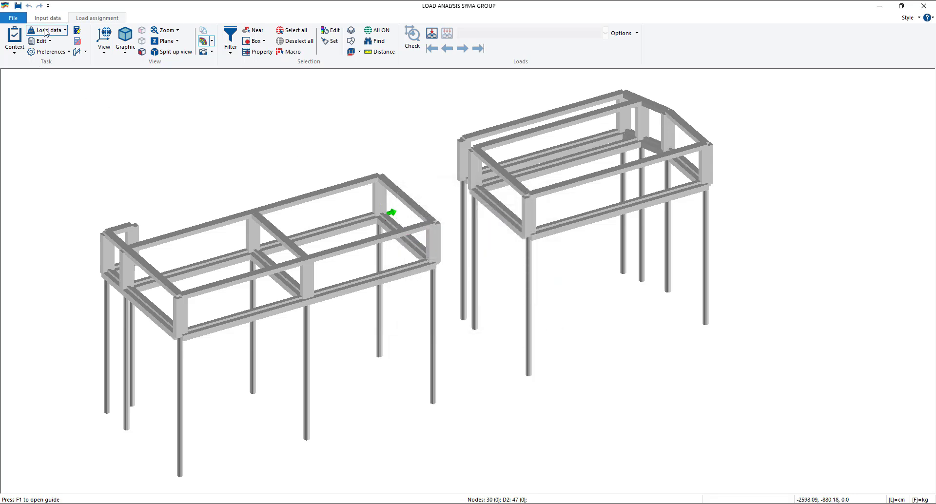
# - Delete all existing load cases using the load cases help
pyautogui.click(45, 31)
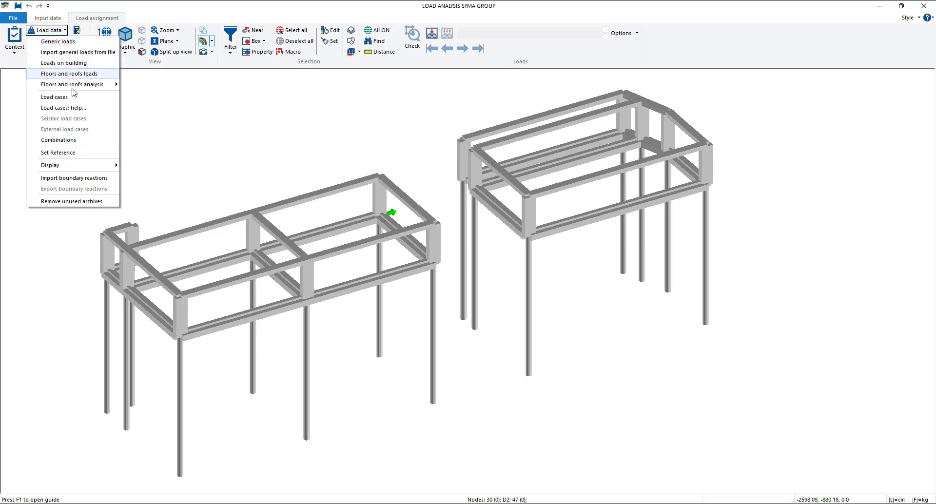
pyautogui.click(90, 109)
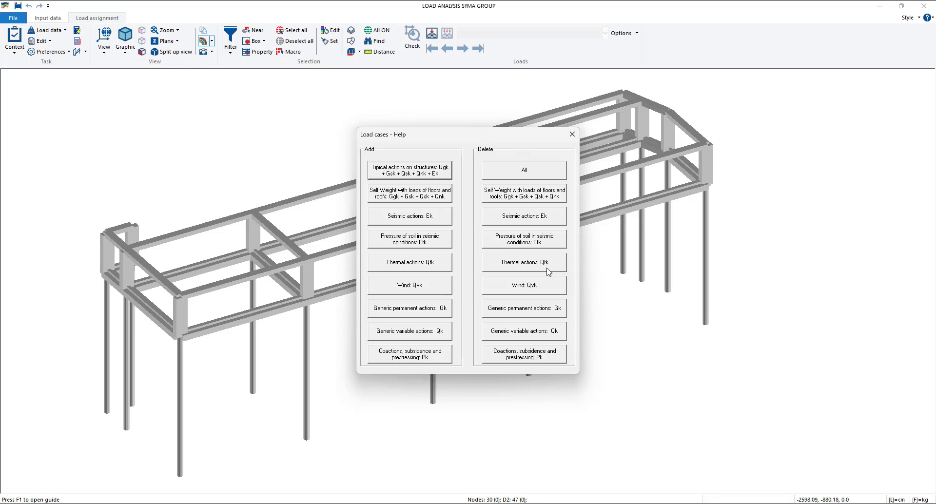
pyautogui.click(522, 169)
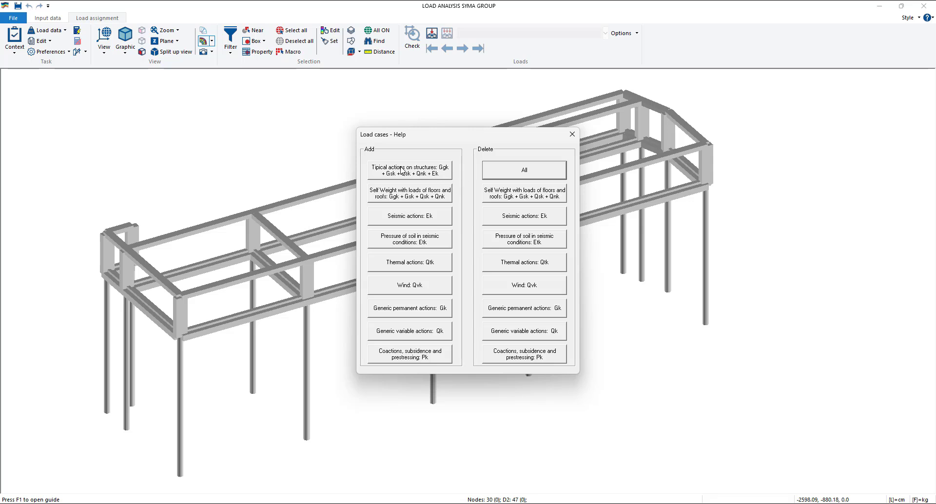
# - Add the typical actions on structures (Ggk + Gsk + Qsk + Qnk + Ek) as load cases, replace the existing ones and close the help
pyautogui.click(428, 176)
pyautogui.click(428, 175)
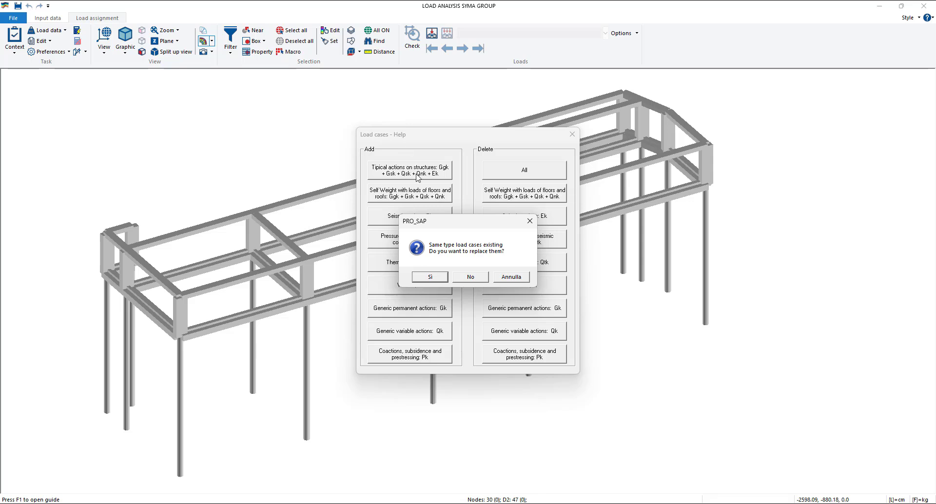
pyautogui.click(430, 277)
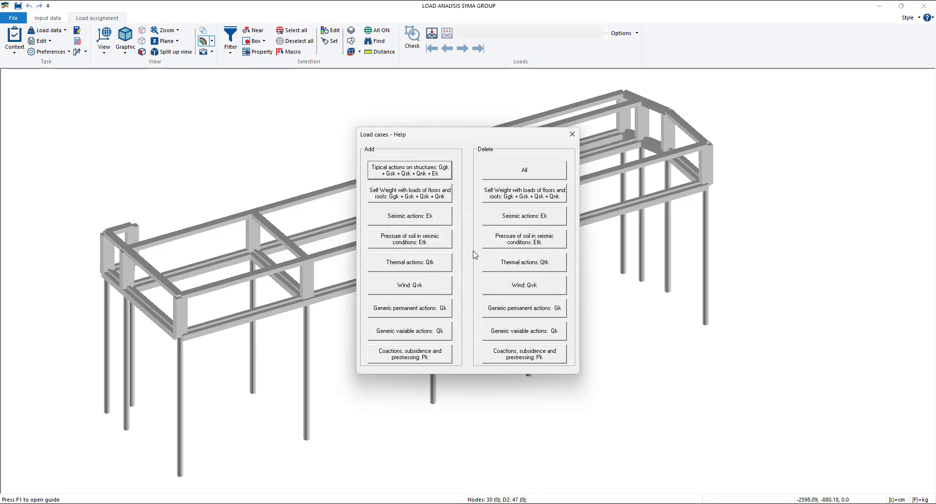
pyautogui.click(572, 134)
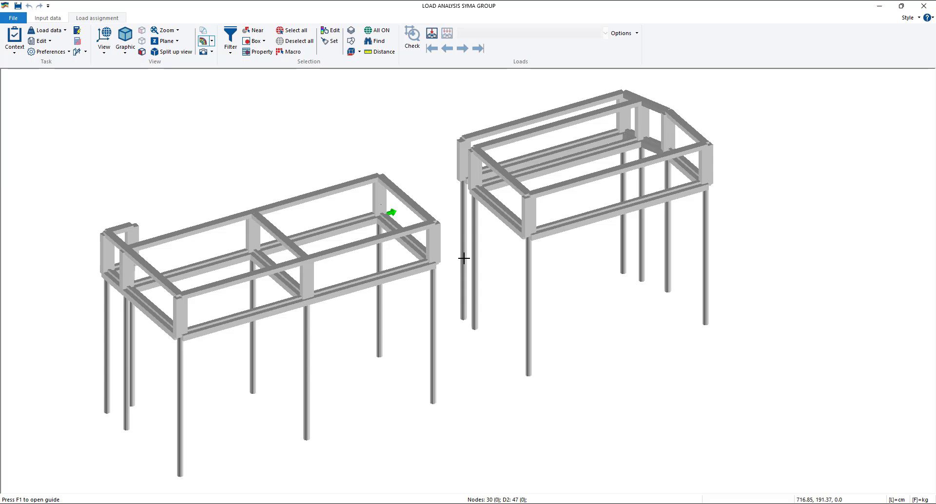
# - Return to the input data and switch the model display from solid to wireframe
pyautogui.click(47, 18)
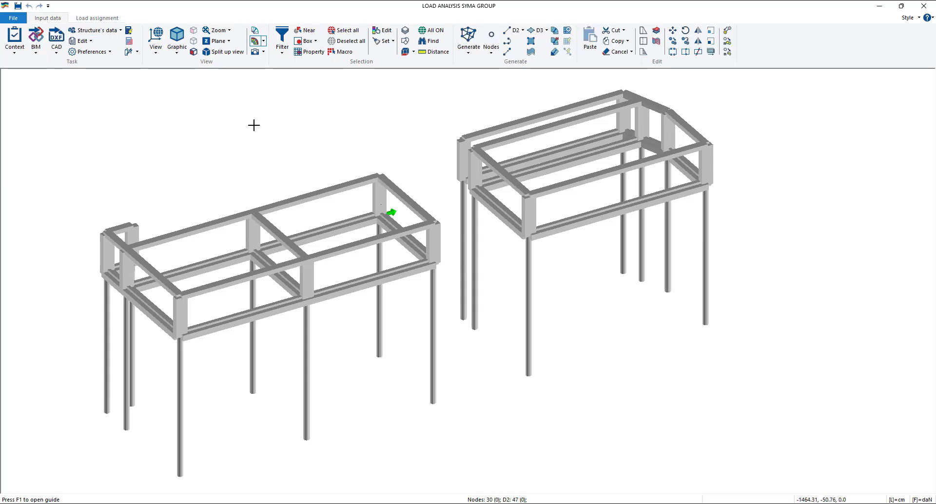
pyautogui.click(155, 44)
pyautogui.click(177, 43)
pyautogui.click(198, 73)
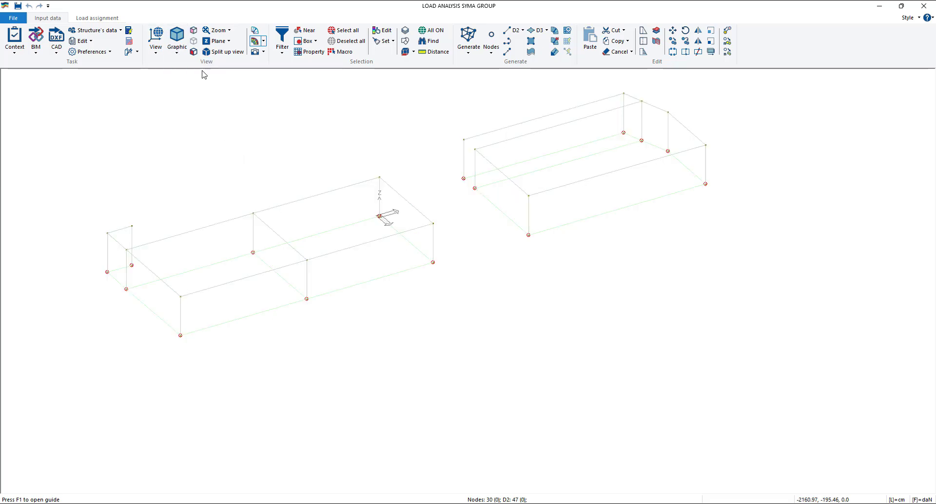
pyautogui.moveTo(291, 186); pyautogui.dragTo(278, 219, button='middle')
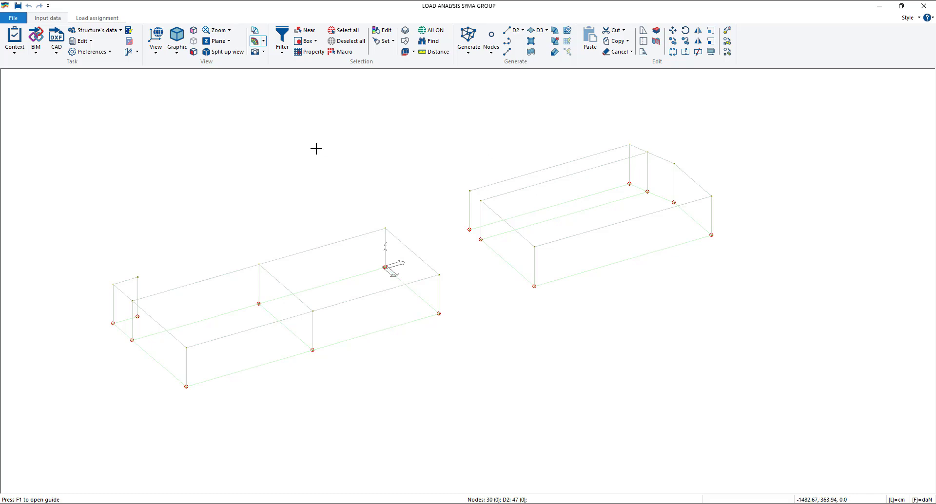
pyautogui.click(547, 31)
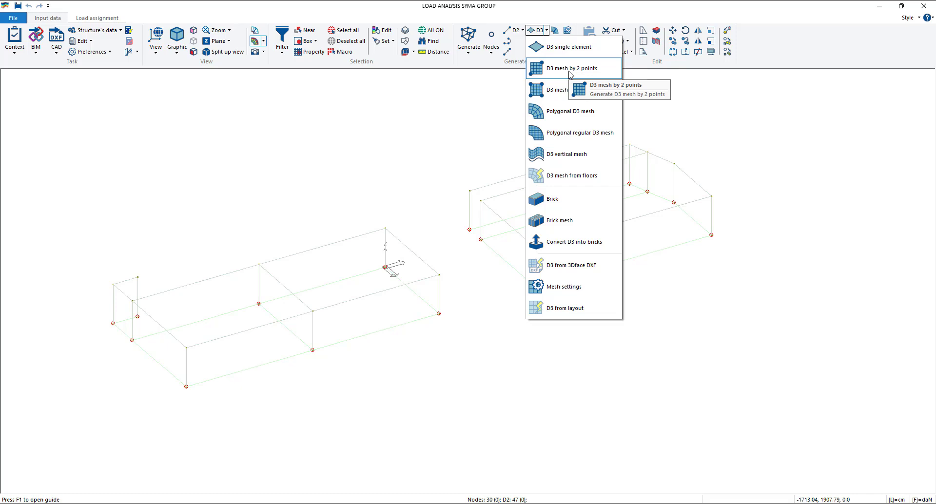
pyautogui.click(545, 92)
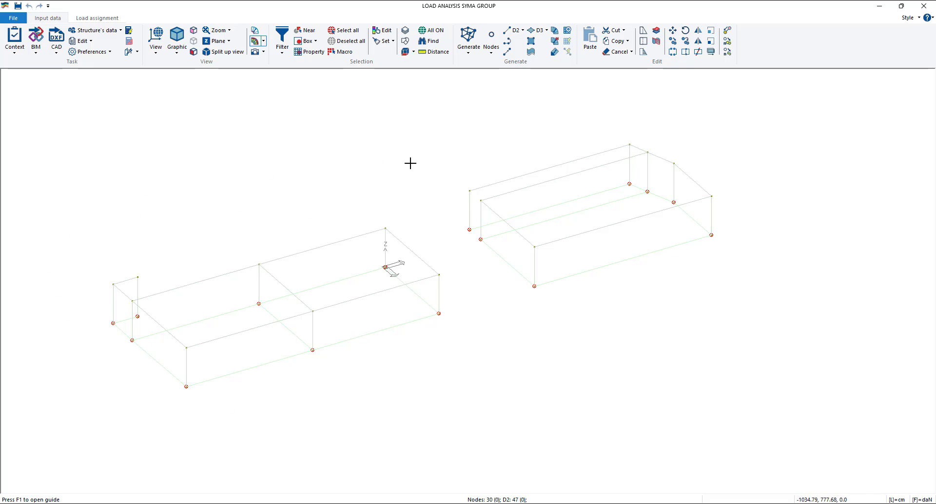
pyautogui.scroll(2, 412, 163)
pyautogui.scroll(-2, 450, 168)
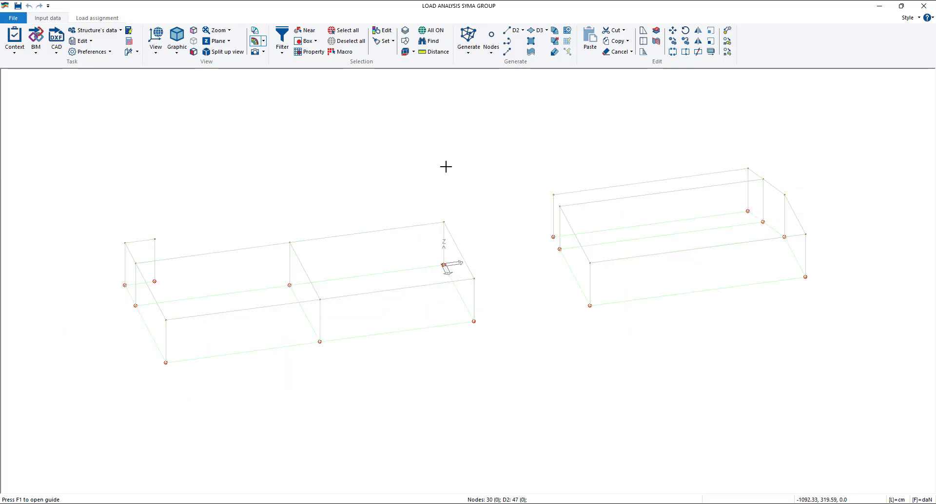
# - Box-select the whole detached block with the sloping corner and hide it, leaving only the two-bay block with the origin
pyautogui.click(306, 41)
pyautogui.moveTo(517, 121); pyautogui.dragTo(835, 365)
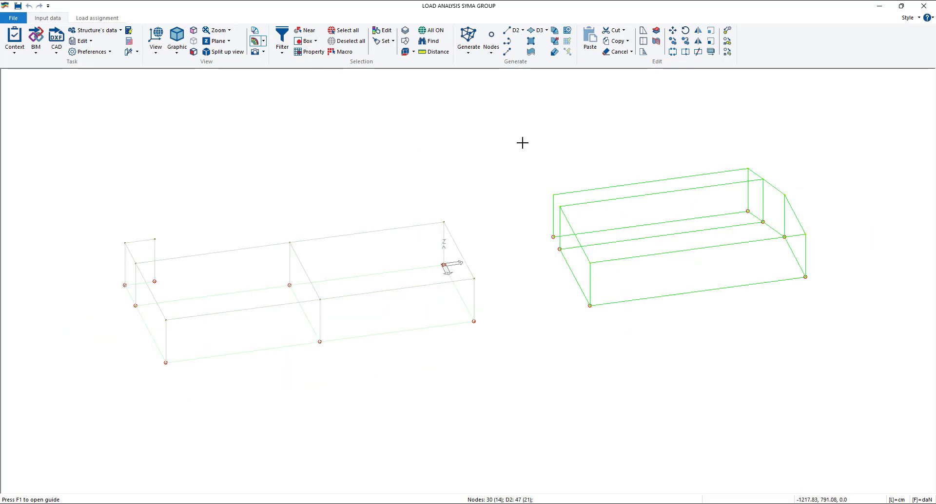
pyautogui.rightClick(540, 177)
pyautogui.moveTo(566, 179)
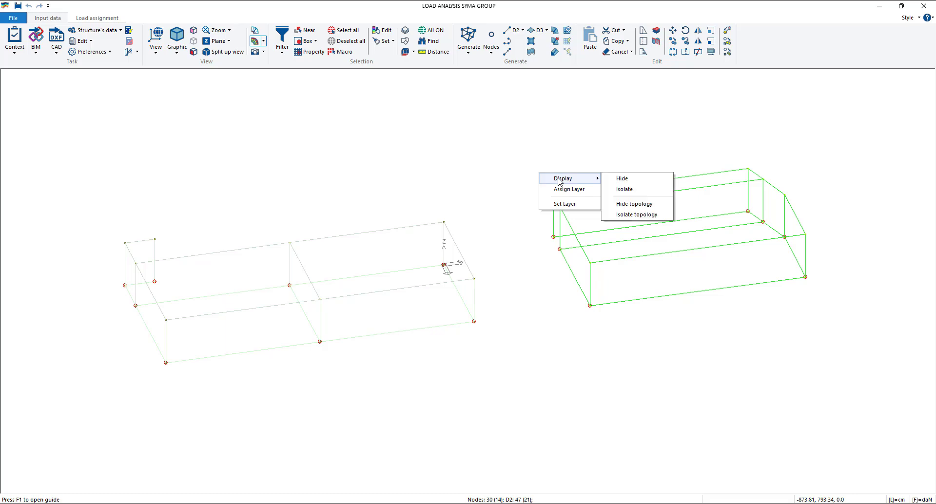
pyautogui.click(627, 178)
pyautogui.moveTo(462, 252); pyautogui.dragTo(486, 245, button='middle')
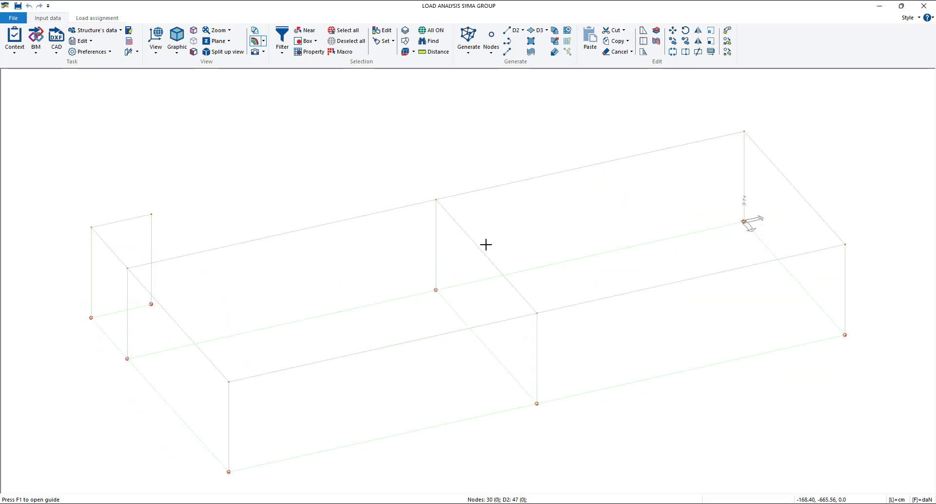
pyautogui.scroll(-2, 475, 251)
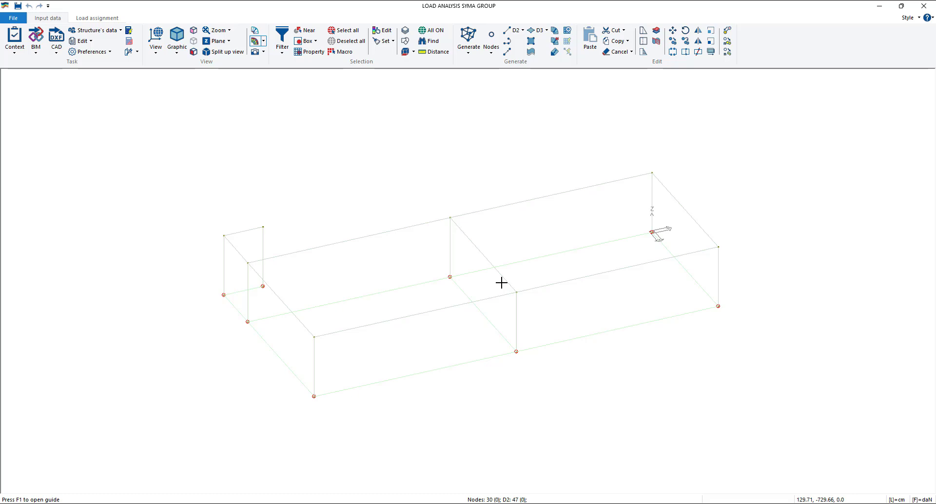
# - Try a two-point D3 mesh with 4 by 4 partitions on the wall bay from (665, -1807.5, 0) to (665, -903.7, 280)
pyautogui.click(547, 30)
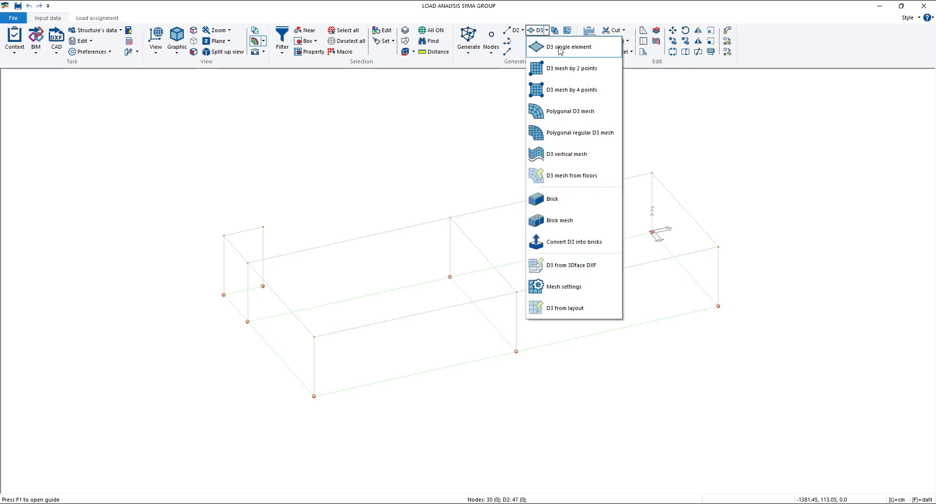
pyautogui.click(569, 74)
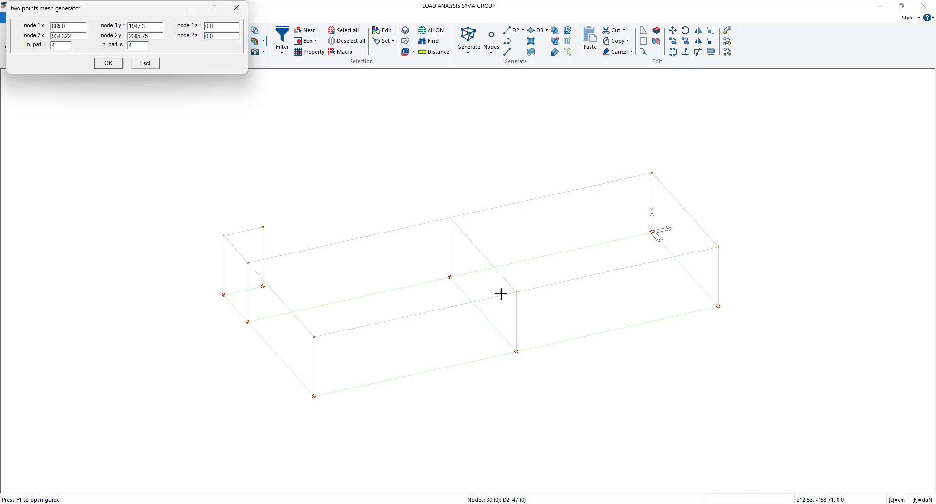
pyautogui.click(314, 396)
pyautogui.click(516, 293)
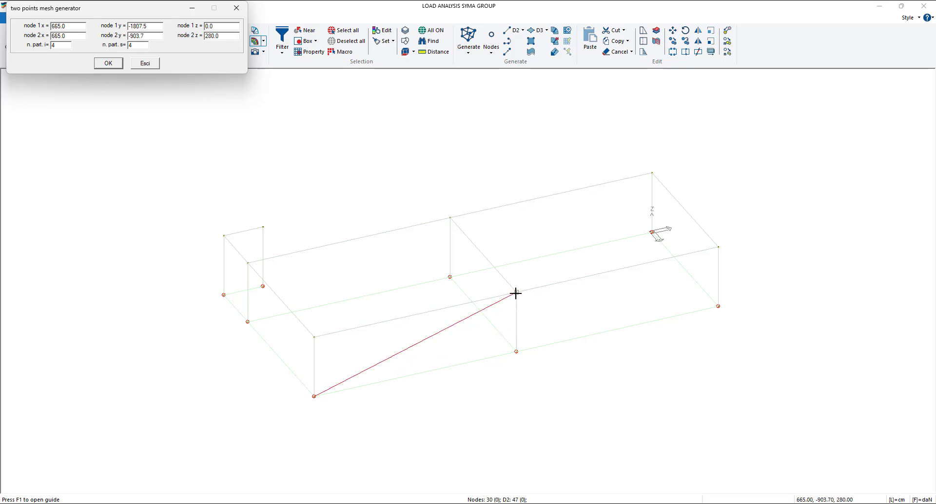
pyautogui.click(116, 64)
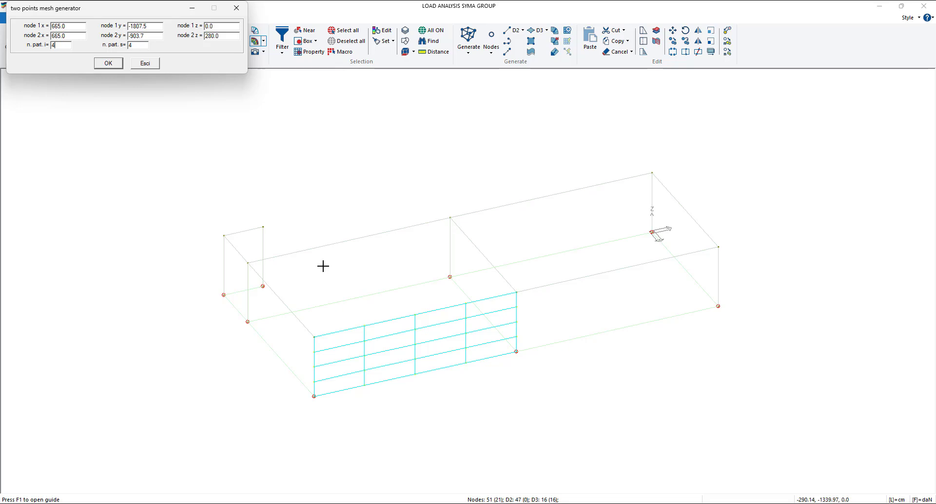
pyautogui.click(237, 8)
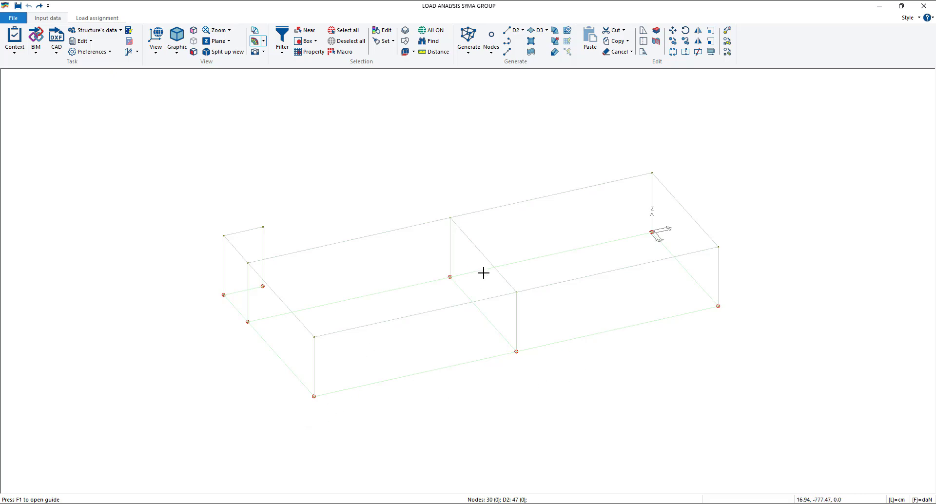
# - Generate a two-point D3 mesh with 6 by 4 partitions on the wall bay from (665, -1807.5, 0) to (665, -903.7, 280)
pyautogui.scroll(3, 610, 263)
pyautogui.scroll(-2, 571, 278)
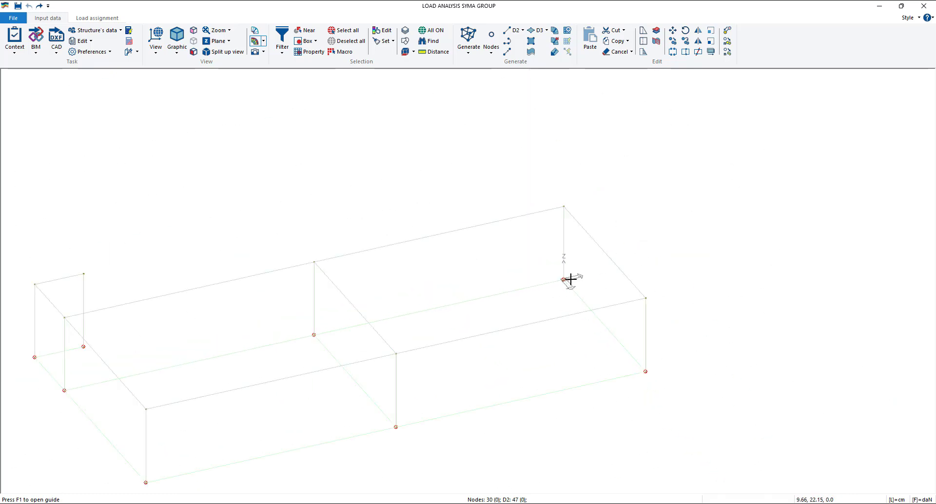
pyautogui.scroll(-3, 571, 279)
pyautogui.scroll(2, 397, 326)
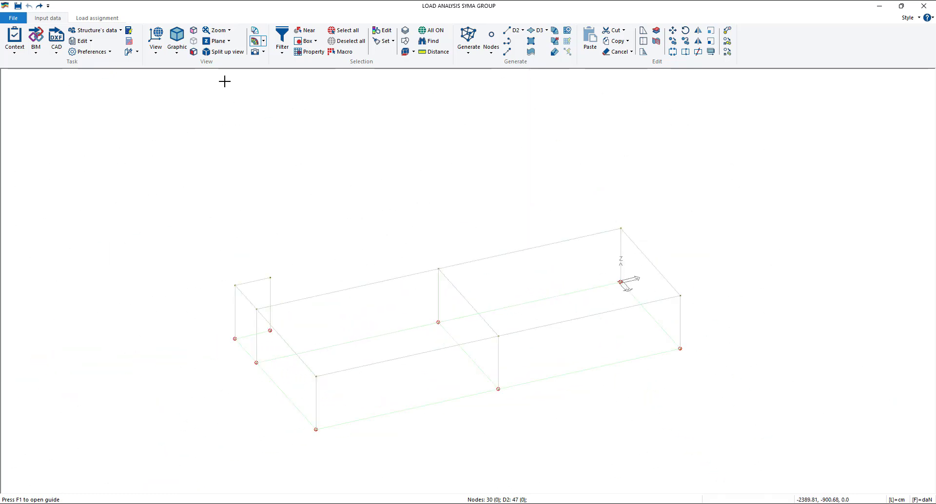
pyautogui.moveTo(336, 173); pyautogui.dragTo(329, 149, button='middle')
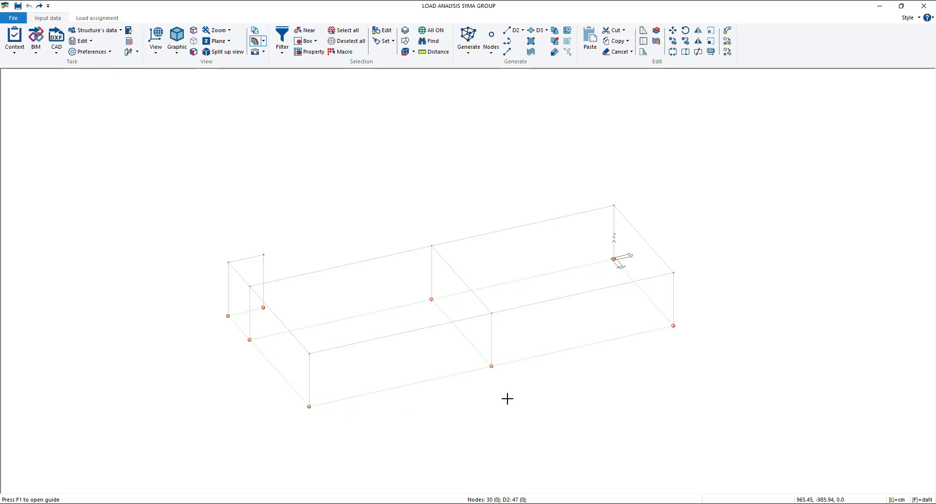
pyautogui.click(546, 32)
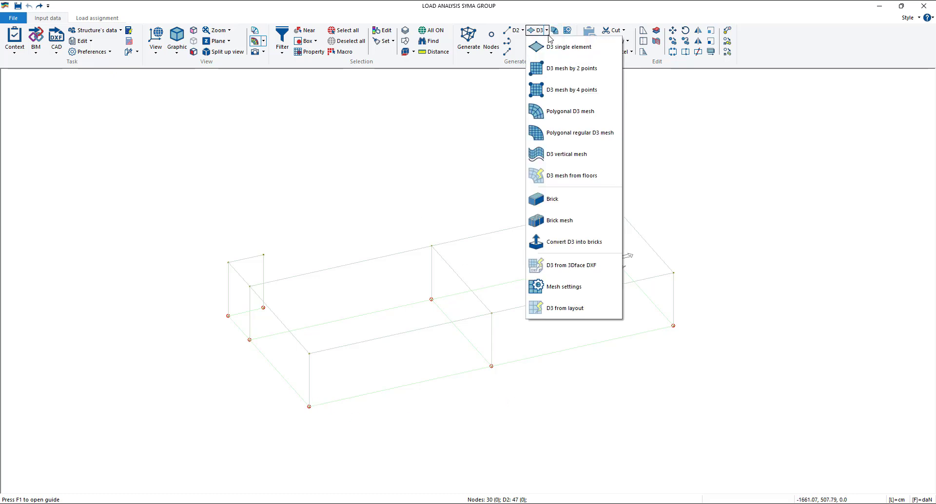
pyautogui.click(551, 69)
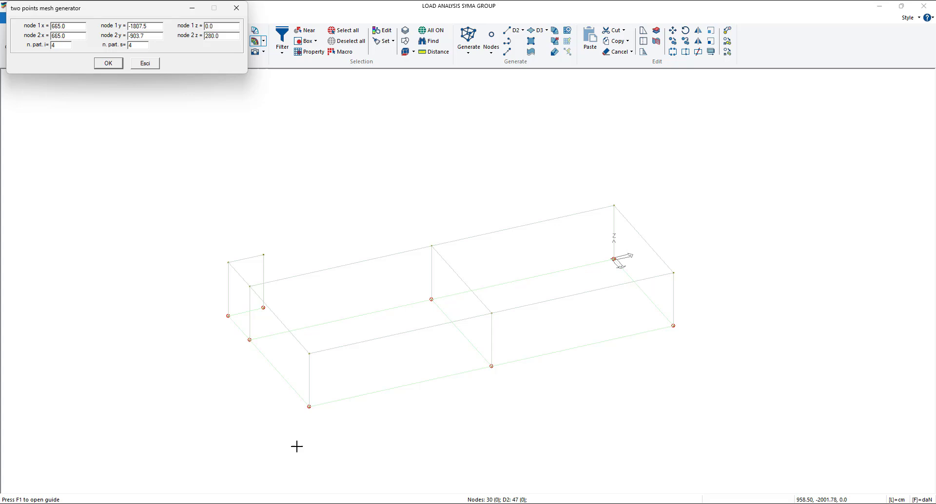
pyautogui.click(491, 315)
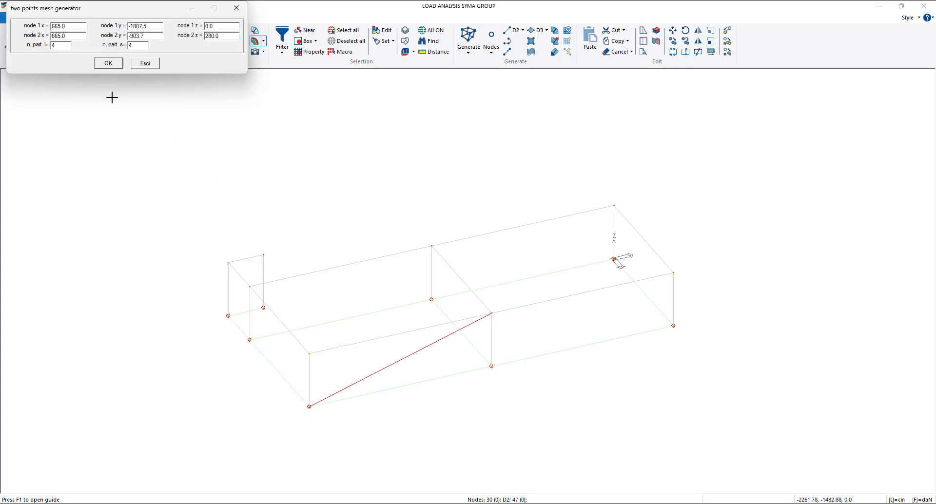
pyautogui.press('BackSpace')
pyautogui.write('6')
pyautogui.click(102, 67)
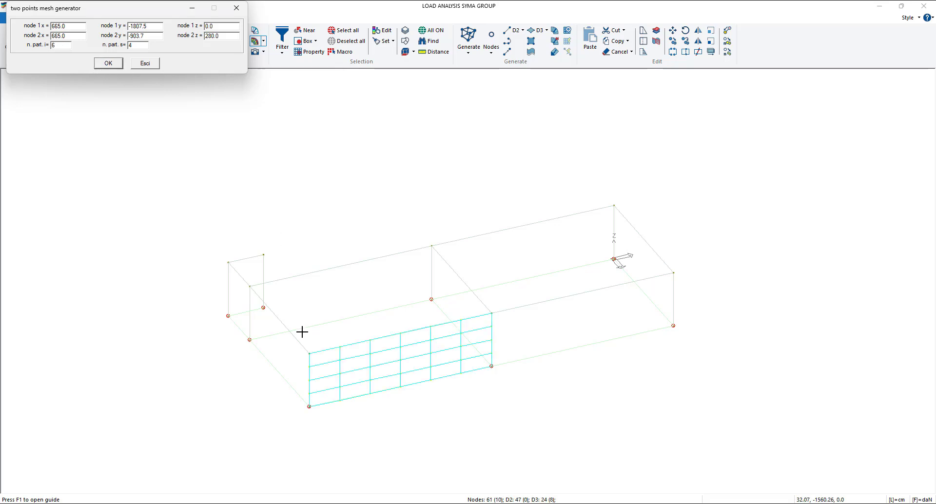
pyautogui.click(237, 8)
pyautogui.click(381, 140)
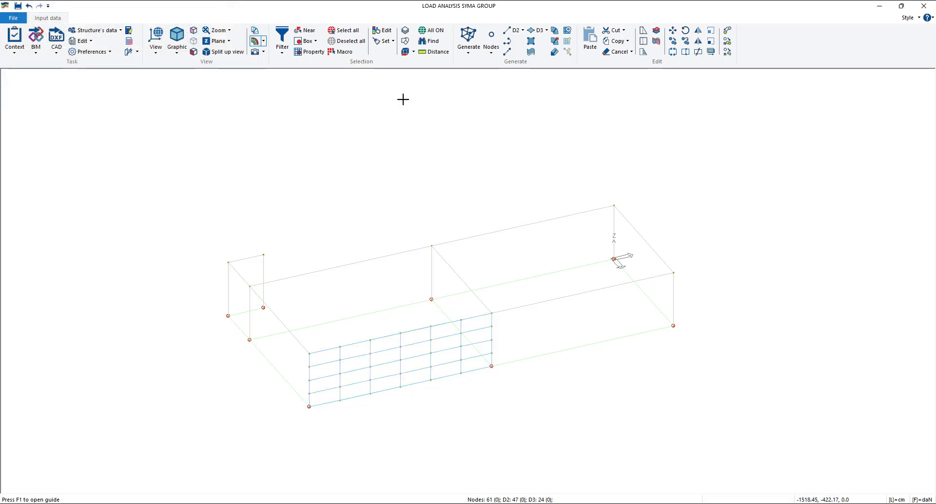
# - Set the thickness to 20 cm in the D3 properties of the meshed wall and store them as the reference
pyautogui.click(388, 33)
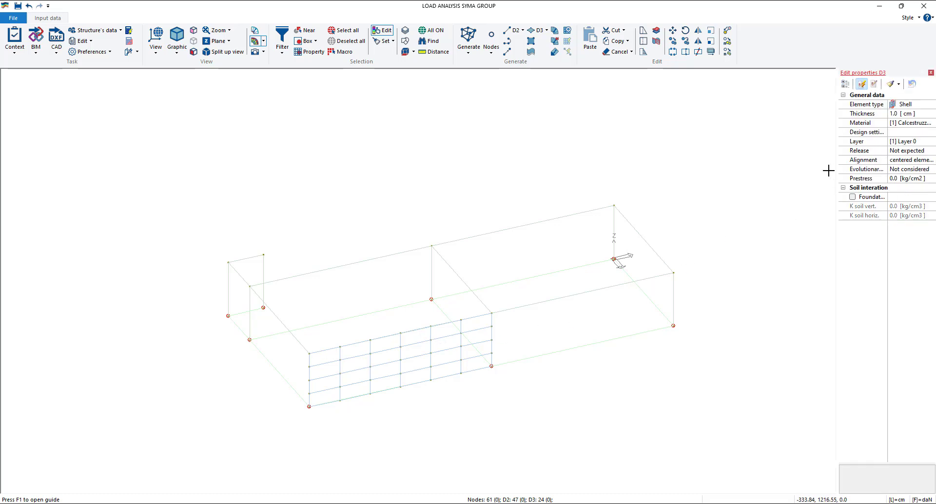
pyautogui.moveTo(837, 171); pyautogui.dragTo(741, 170)
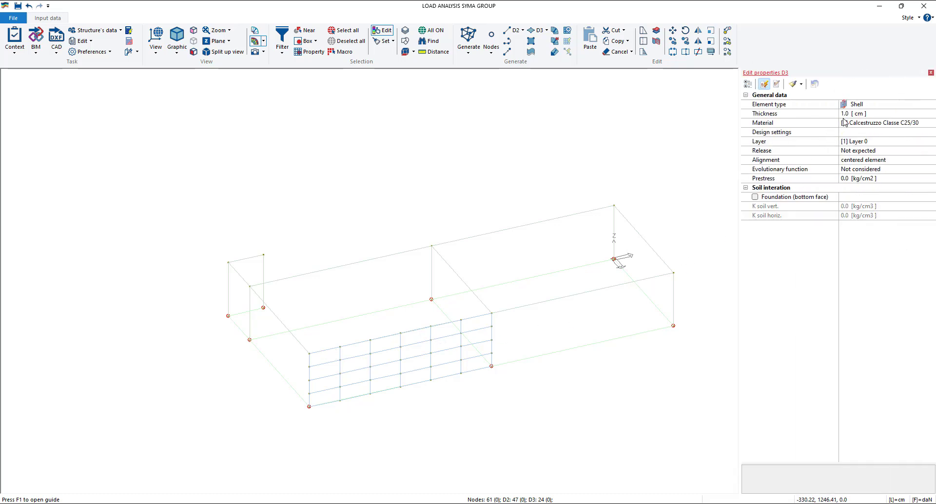
pyautogui.click(844, 114)
pyautogui.moveTo(845, 113); pyautogui.dragTo(841, 114)
pyautogui.write('20')
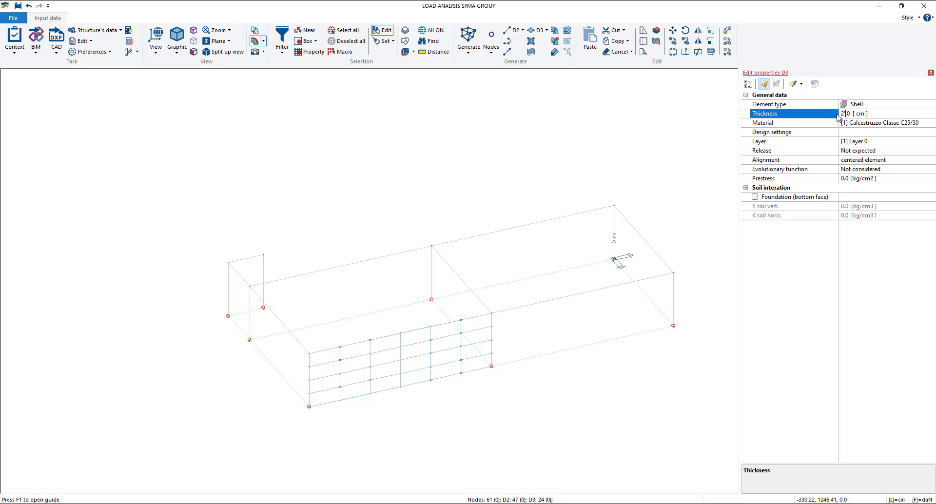
pyautogui.press('Return')
pyautogui.click(794, 85)
pyautogui.click(931, 72)
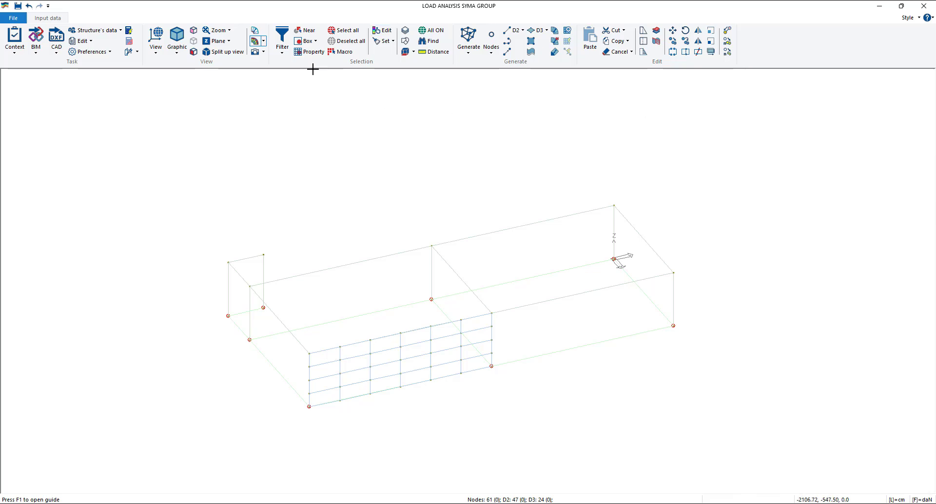
# - Select the meshed wall's D3 elements by property, assign them the reference properties and check one element's properties
pyautogui.click(310, 51)
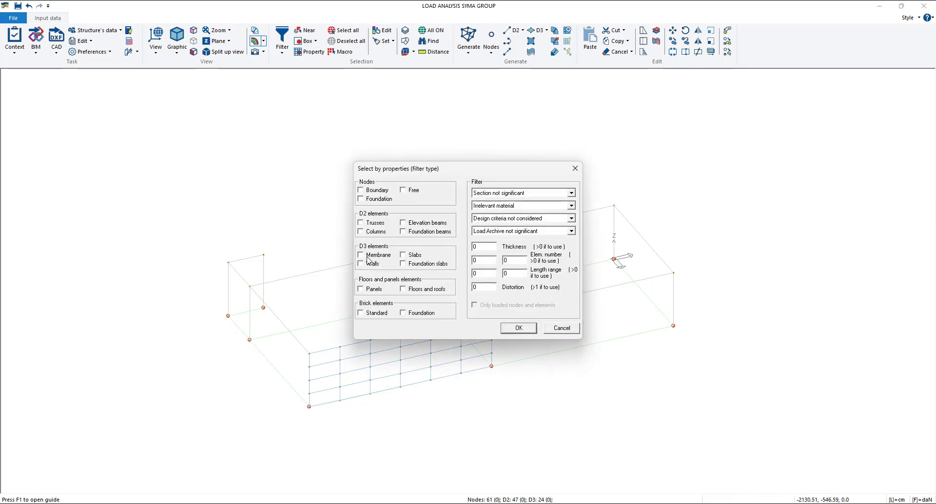
pyautogui.click(518, 328)
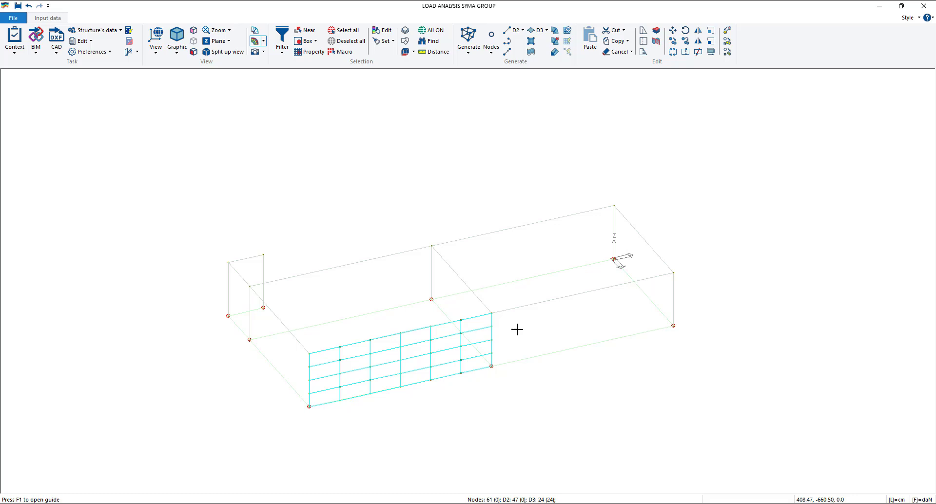
pyautogui.rightClick(357, 157)
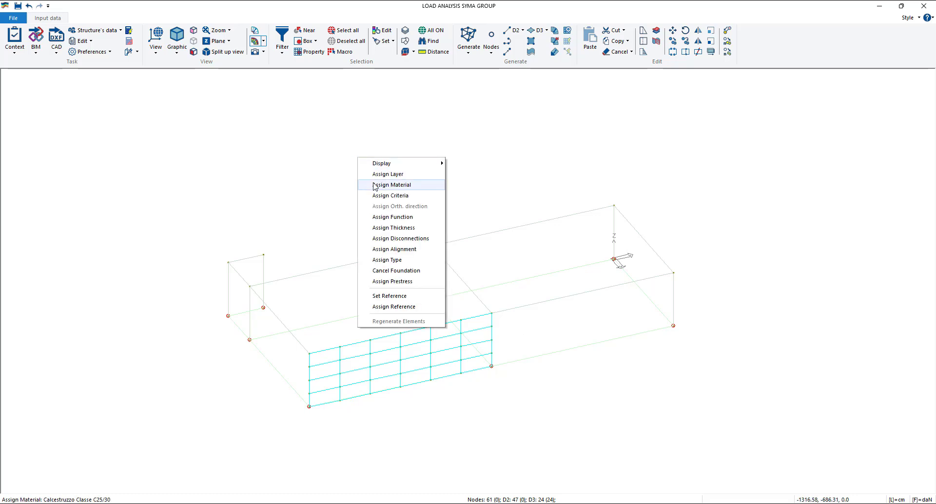
pyautogui.click(386, 307)
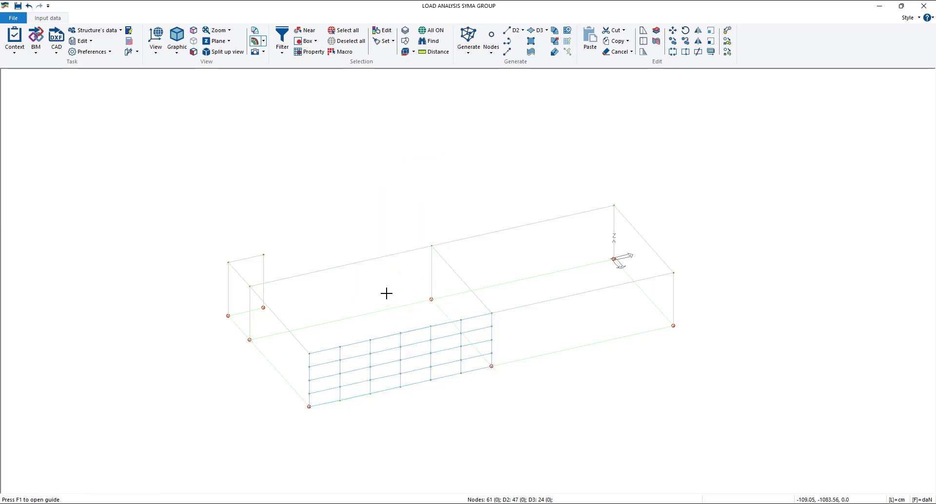
pyautogui.click(383, 30)
pyautogui.click(384, 384)
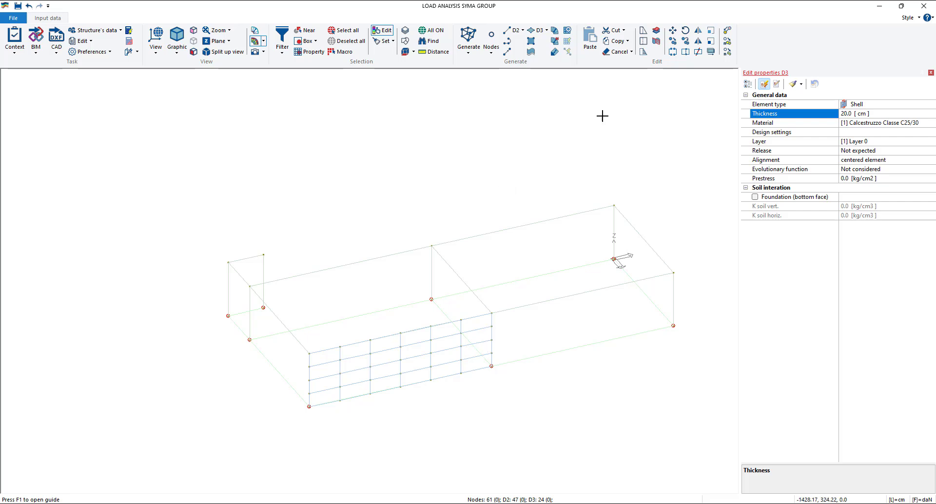
# - Generate a two-point D3 mesh with 6 by 4 partitions on the wall bay from (665, -903.7, 0) to (665, 0, 280)
pyautogui.click(931, 73)
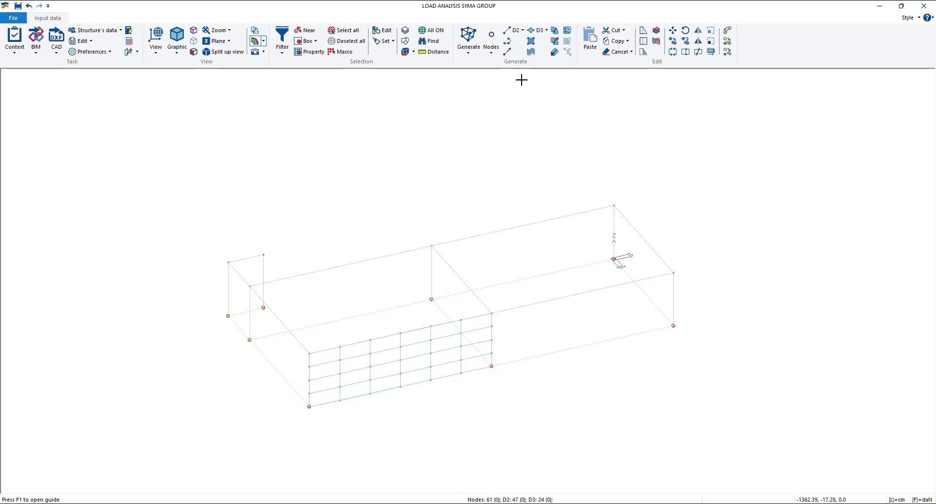
pyautogui.click(546, 30)
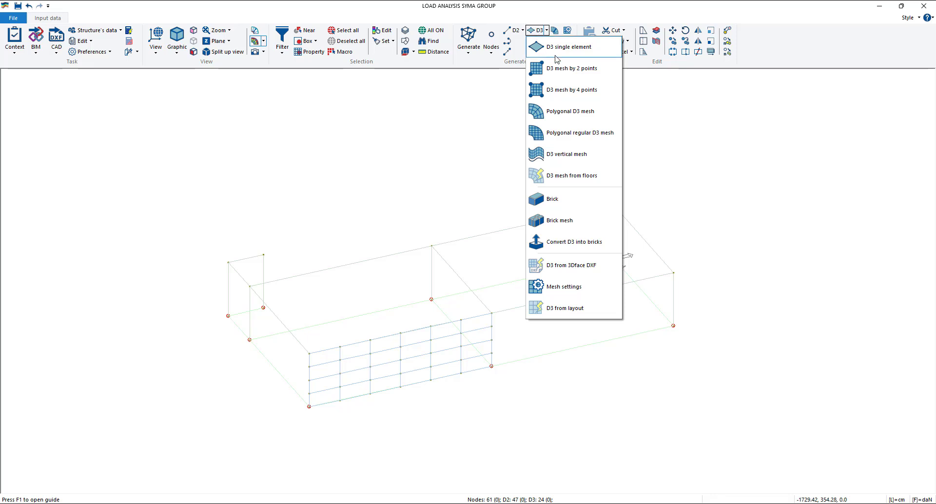
pyautogui.click(550, 78)
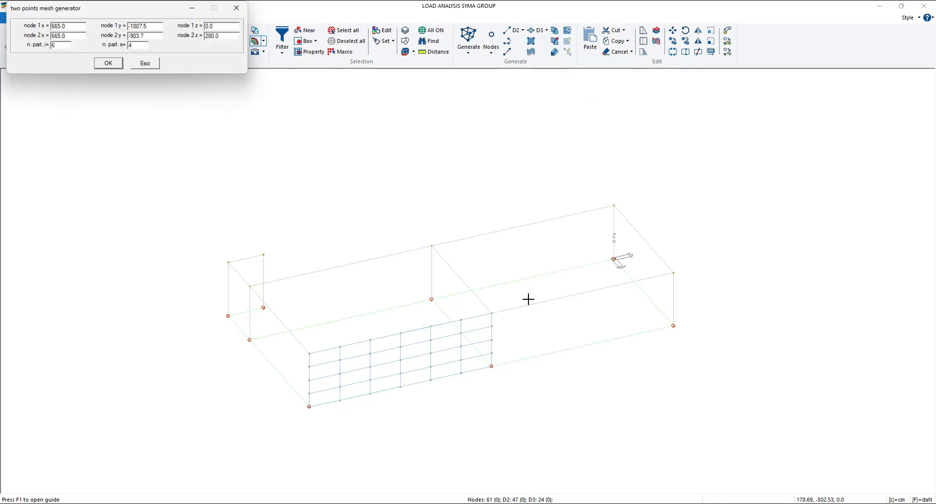
pyautogui.click(492, 367)
pyautogui.click(674, 273)
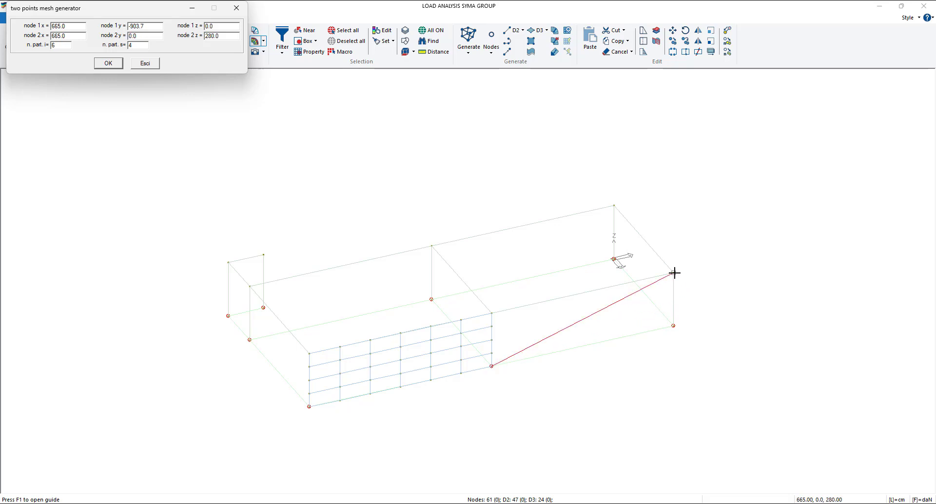
pyautogui.rightClick(675, 273)
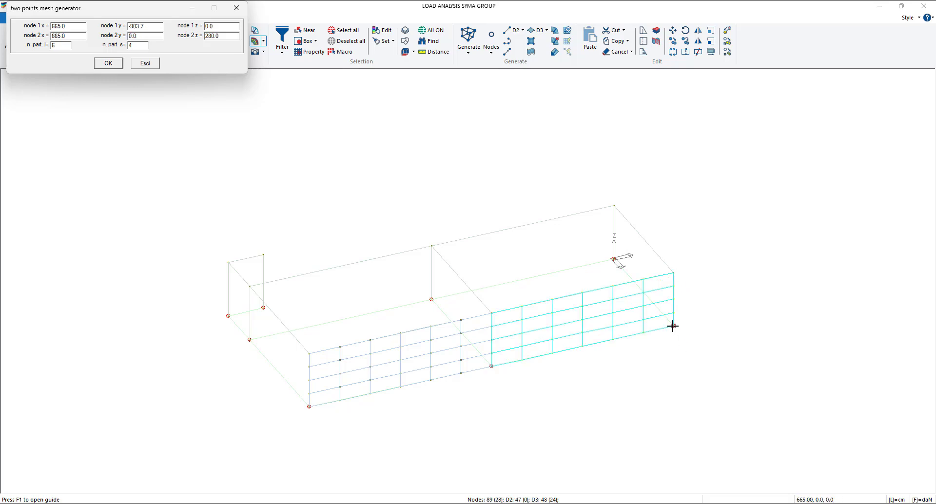
# - Mesh the wall from (665, 0, 0) to (0, 0, 280) and the bay from (0, 0, 0) to (0, -903.7, 280) with 6 by 4 partitions
pyautogui.click(673, 325)
pyautogui.click(614, 206)
pyautogui.rightClick(626, 307)
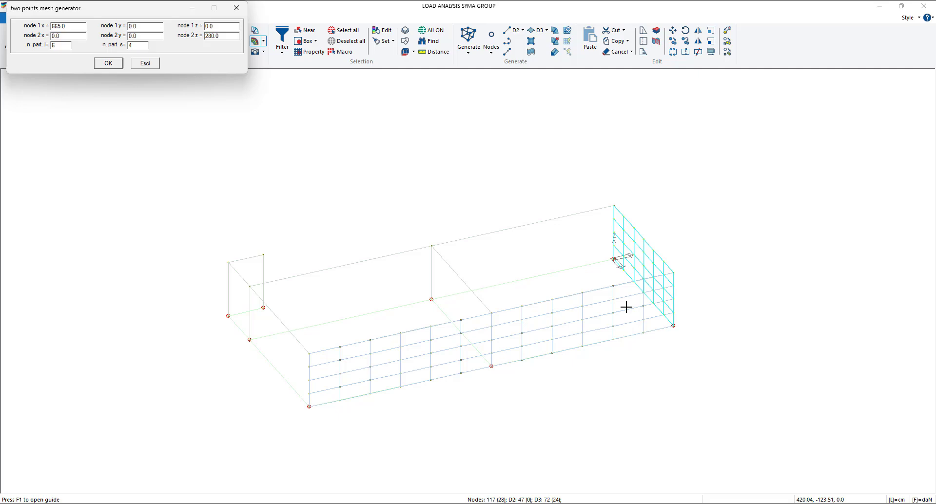
pyautogui.click(614, 258)
pyautogui.click(432, 246)
pyautogui.rightClick(440, 287)
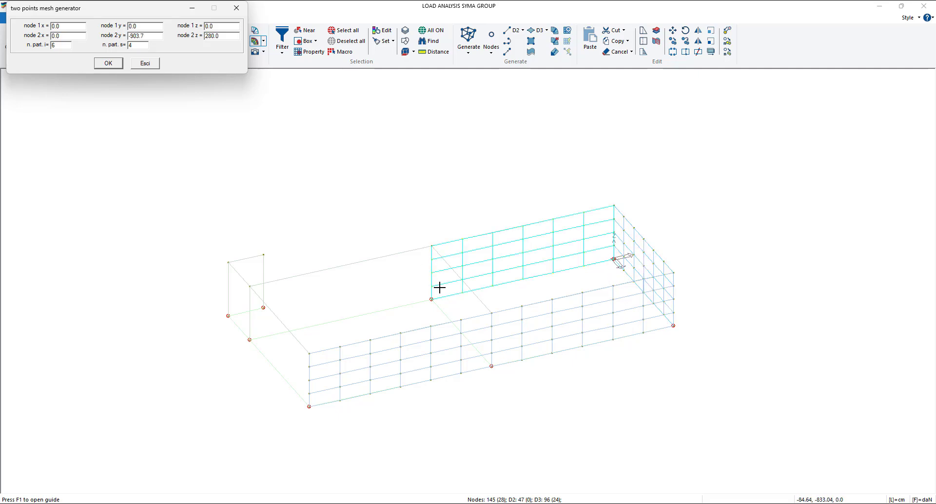
# - Mesh the bay from (0, -903.7, 0) to (0, -1807.5, 280) and the wall from (665, -1807.5, 0) to (0, -1807.5, 280), 6 by 4 partitions
pyautogui.click(431, 298)
pyautogui.click(250, 286)
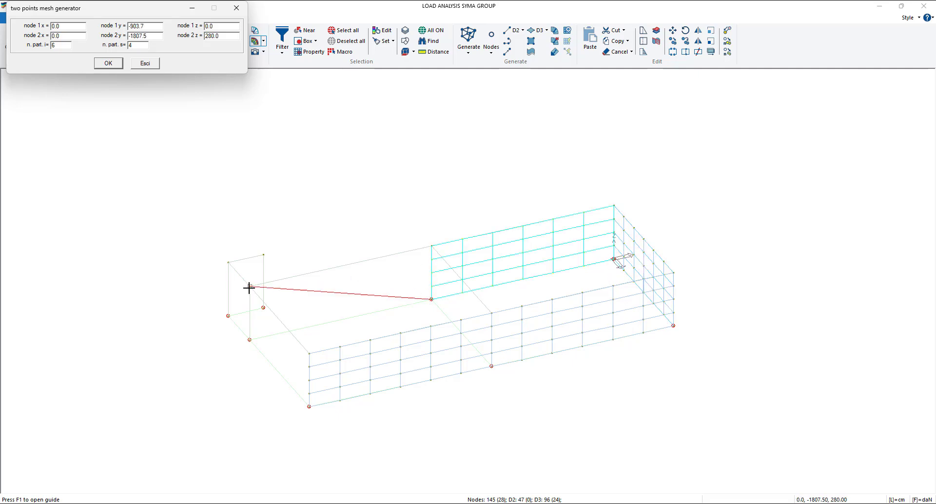
pyautogui.rightClick(266, 341)
pyautogui.click(309, 406)
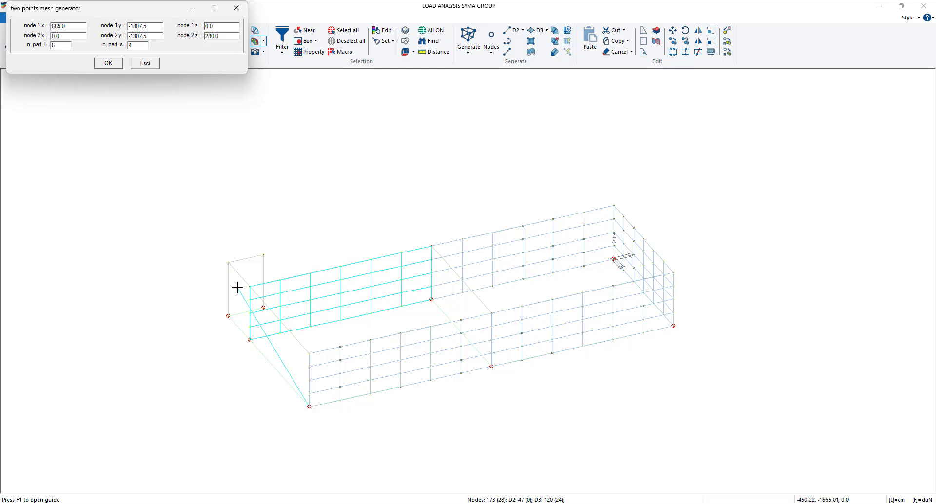
pyautogui.click(250, 287)
pyautogui.rightClick(254, 345)
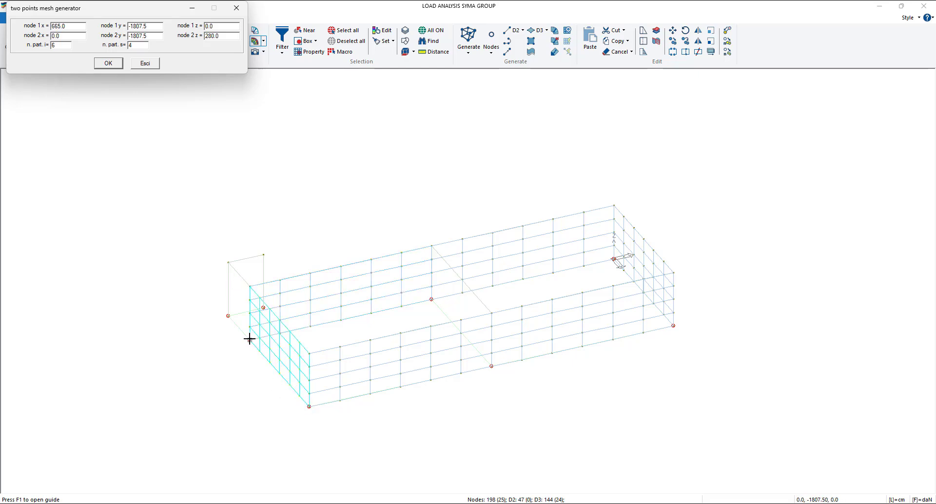
# - Try 6 by 4 D3 meshes on the two short walls between x = 0 and x = -240, and undo both
pyautogui.click(249, 340)
pyautogui.click(229, 263)
pyautogui.rightClick(229, 302)
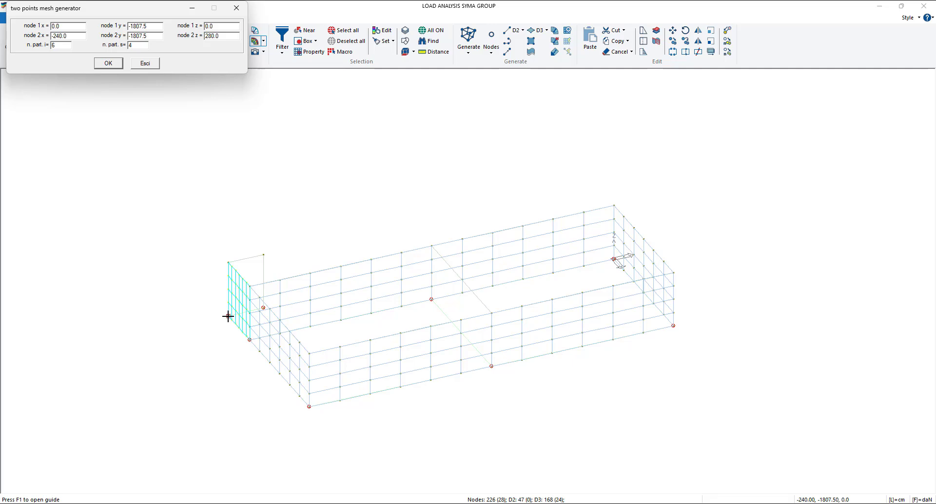
pyautogui.click(228, 316)
pyautogui.click(263, 255)
pyautogui.rightClick(271, 259)
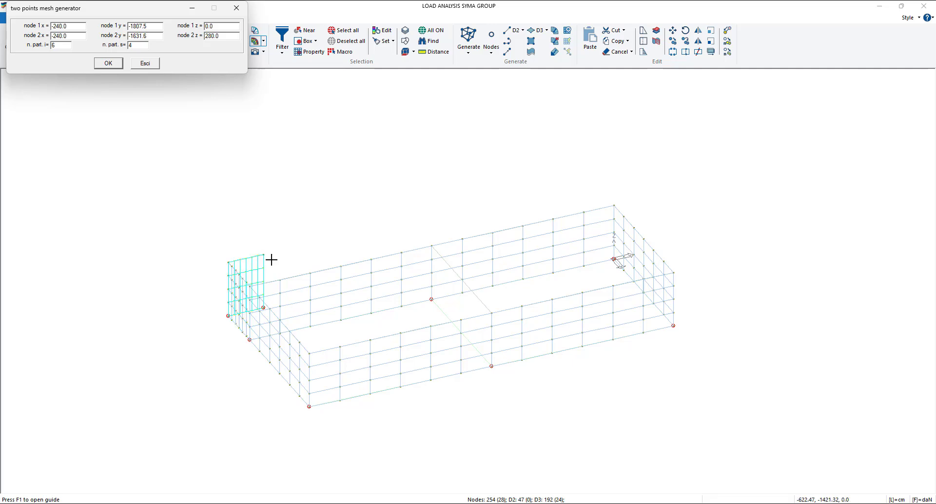
pyautogui.click(147, 64)
pyautogui.moveTo(258, 162); pyautogui.dragTo(322, 168, button='middle')
pyautogui.scroll(3, 214, 384)
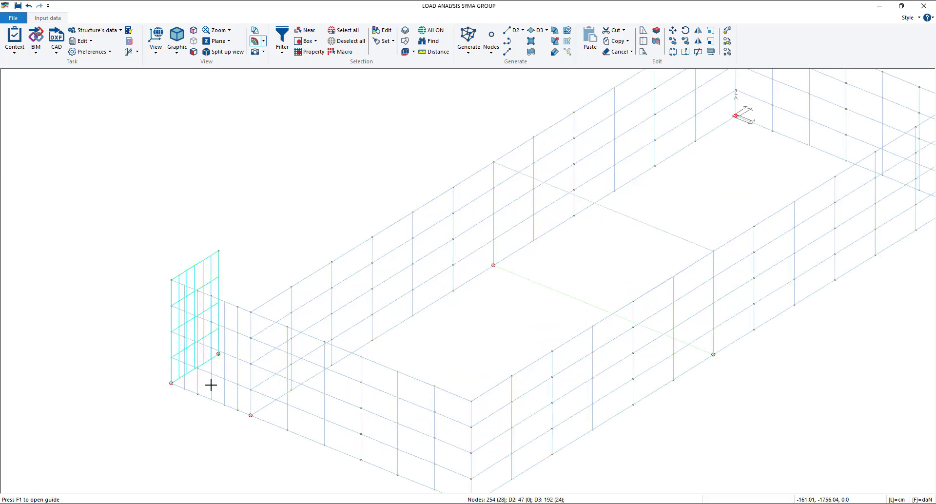
pyautogui.hotkey('ctrl', 'z')
pyautogui.hotkey('ctrl', 'z')
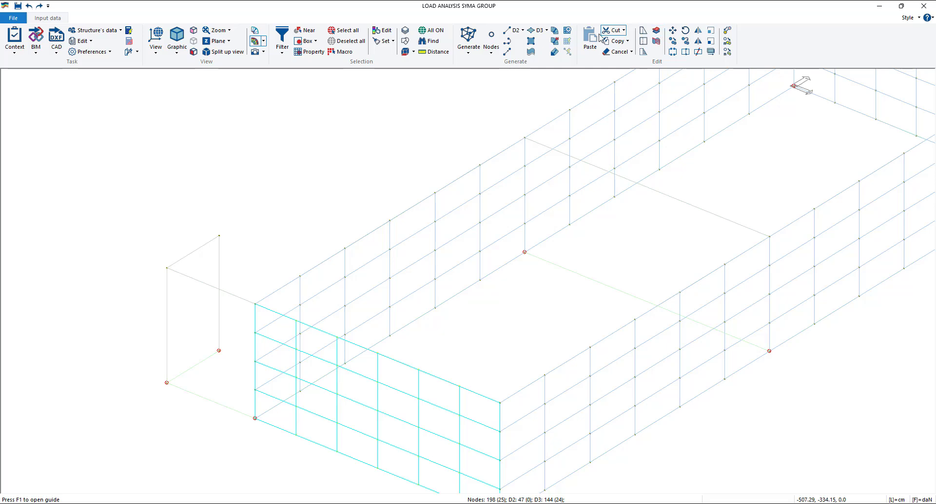
# - Generate a two-point D3 mesh with 3 by 4 partitions on the short wall from (0, -1807.5, 0) to (-240, -1807.5, 280)
pyautogui.click(545, 33)
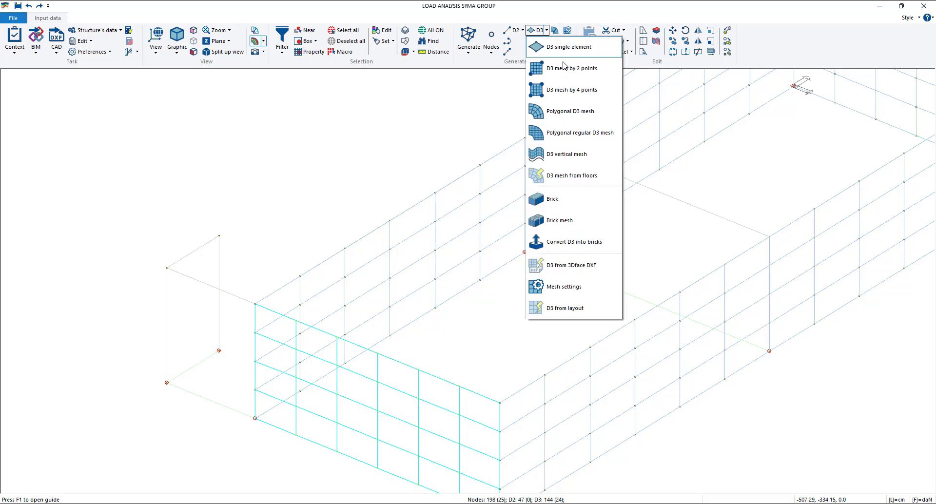
pyautogui.click(565, 69)
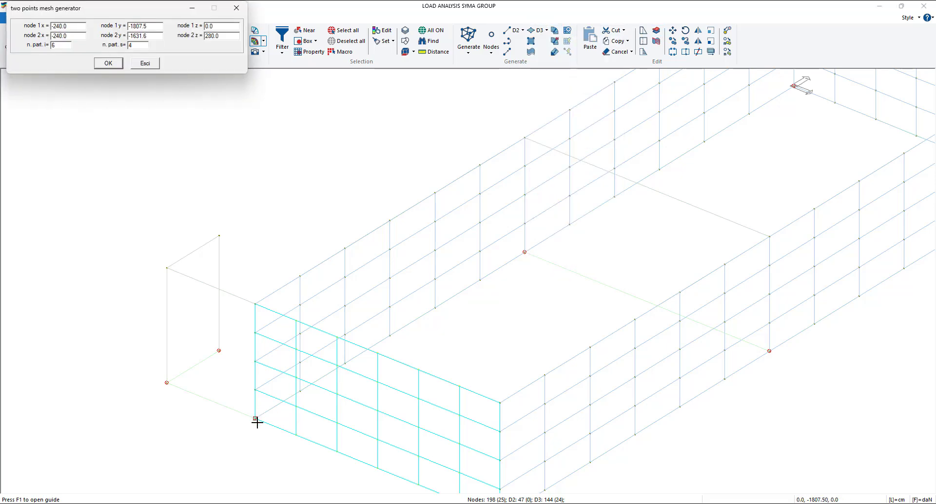
pyautogui.click(255, 418)
pyautogui.click(165, 271)
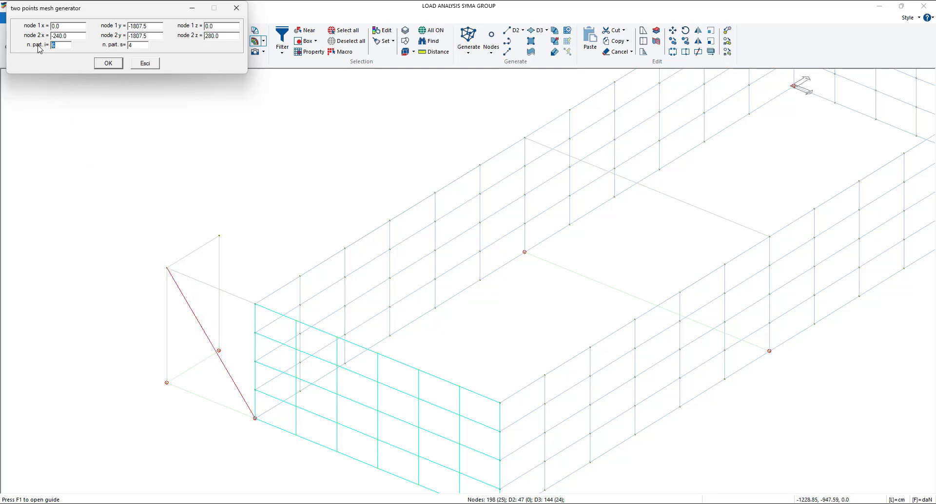
pyautogui.write('3')
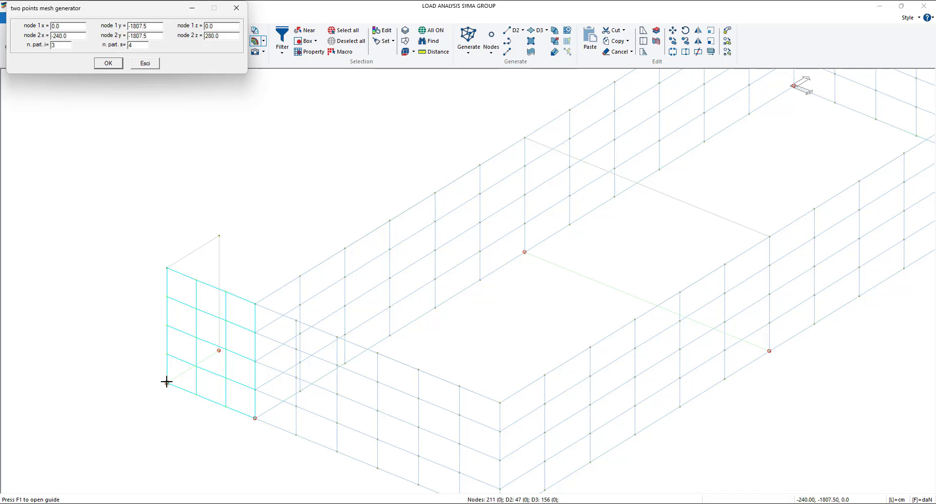
# - Mesh the short return wall from (-240, -1807.5, 0) to (-240, -1631.6, 280) with 3 by 4 partitions and end the mesh generator
pyautogui.click(166, 383)
pyautogui.click(218, 236)
pyautogui.rightClick(218, 237)
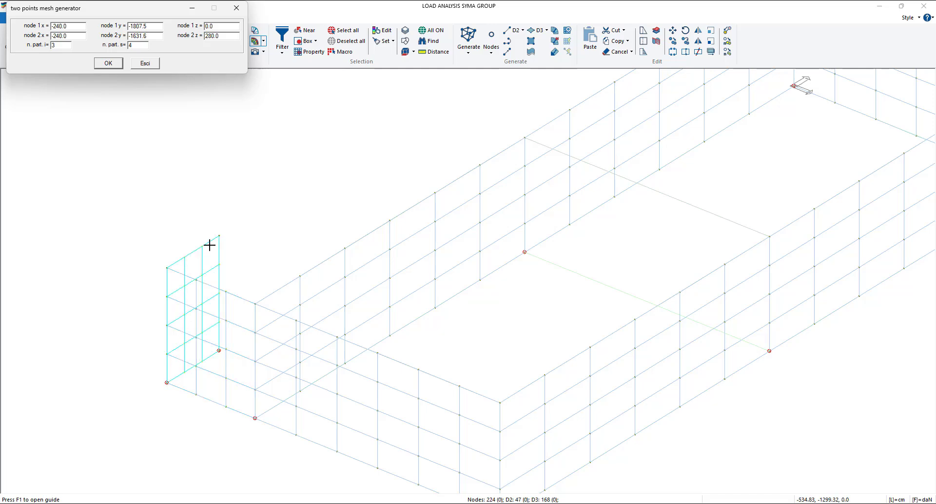
pyautogui.scroll(-4, 297, 238)
pyautogui.scroll(1, 341, 235)
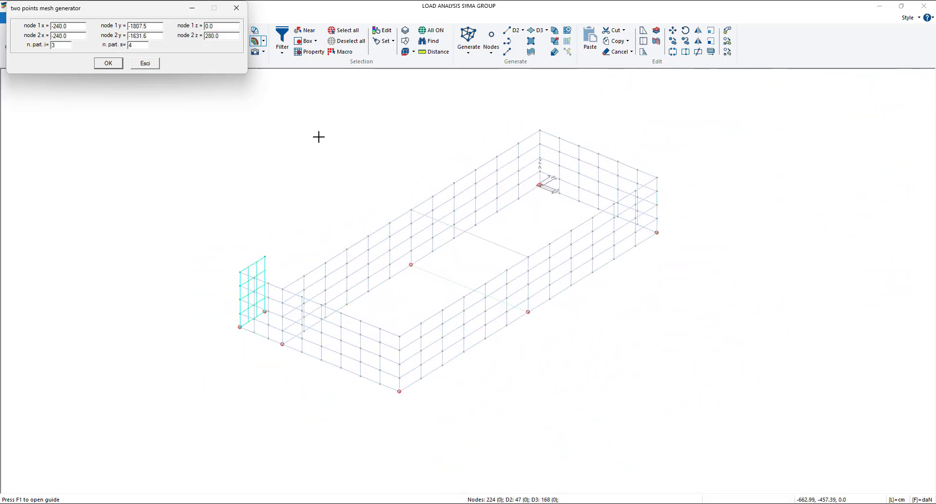
pyautogui.click(237, 8)
# - Turn on the split up view and examine how the beams along the walls connect to the D3 mesh nodes
pyautogui.press('Left')
pyautogui.press('Left')
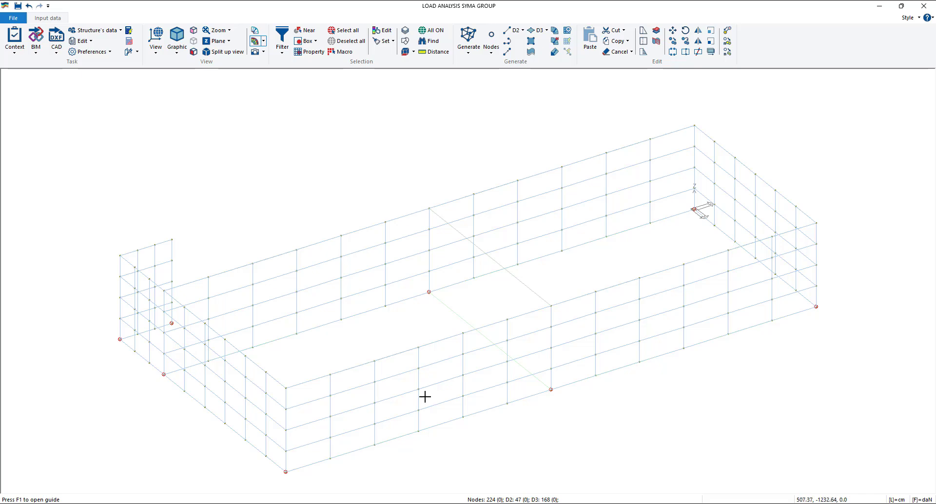
pyautogui.scroll(-1, 432, 430)
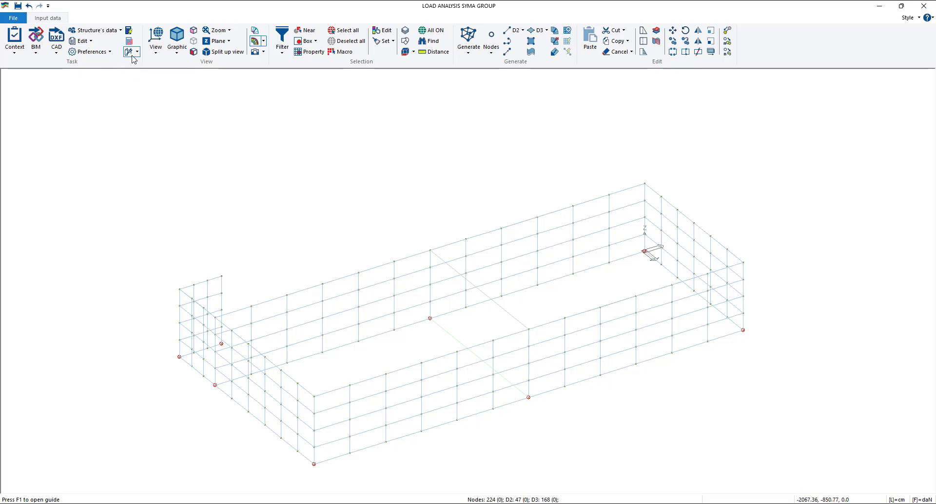
pyautogui.click(184, 50)
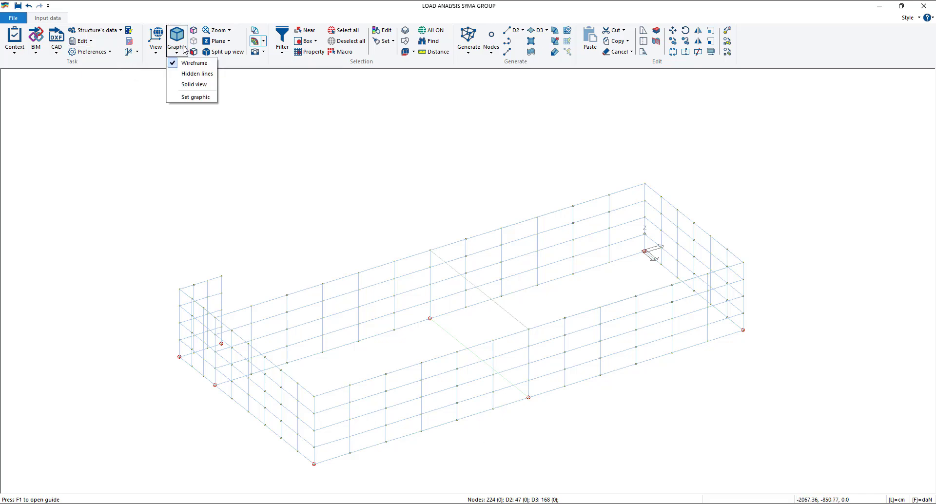
pyautogui.click(211, 77)
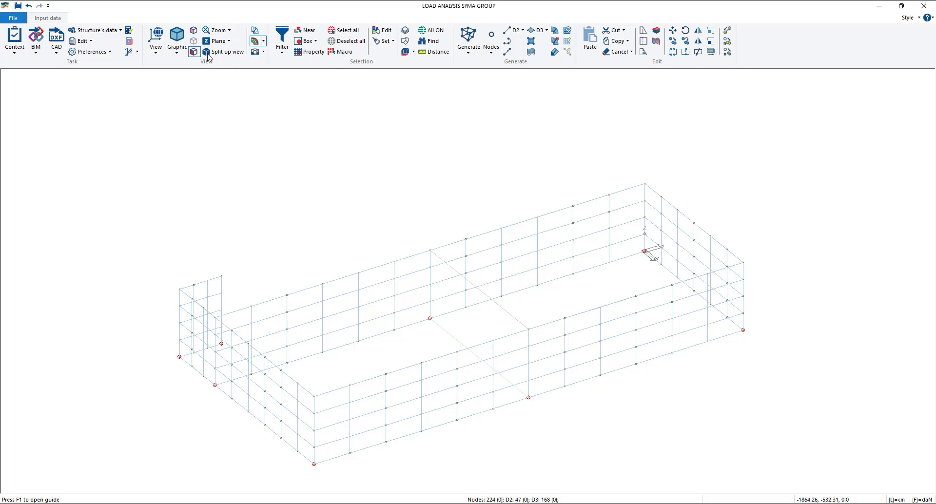
pyautogui.scroll(5, 419, 441)
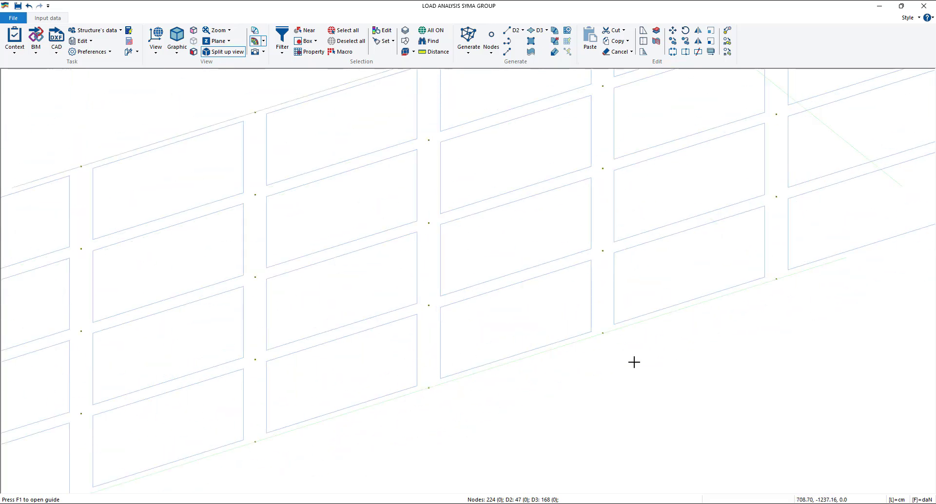
pyautogui.scroll(-1, 551, 330)
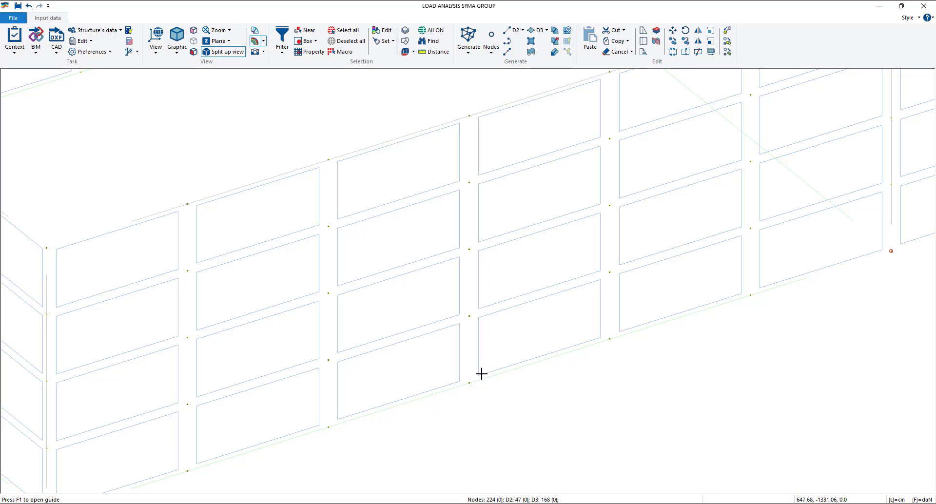
pyautogui.scroll(-3, 481, 373)
pyautogui.scroll(-3, 449, 382)
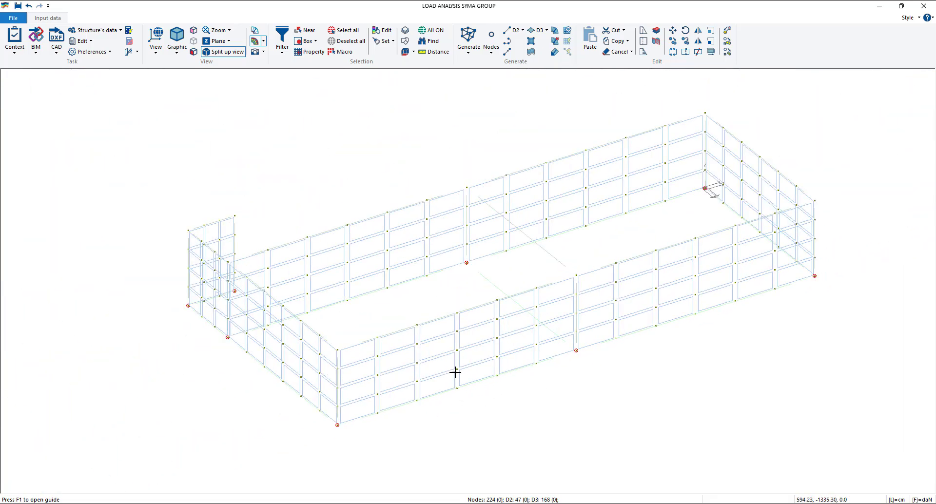
pyautogui.scroll(-1, 468, 334)
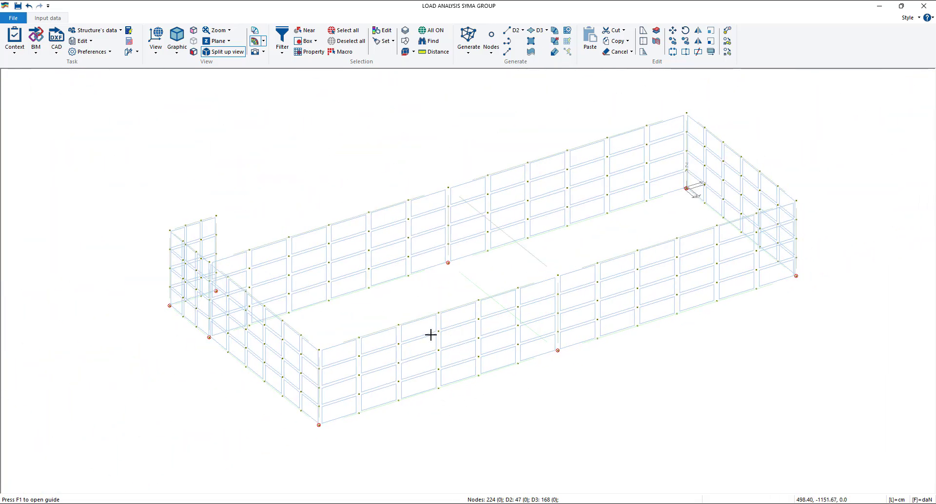
# - Run the structure's status check, agree to the additional inspections for elements with intermediate nodes and close the report
pyautogui.click(15, 39)
pyautogui.click(54, 132)
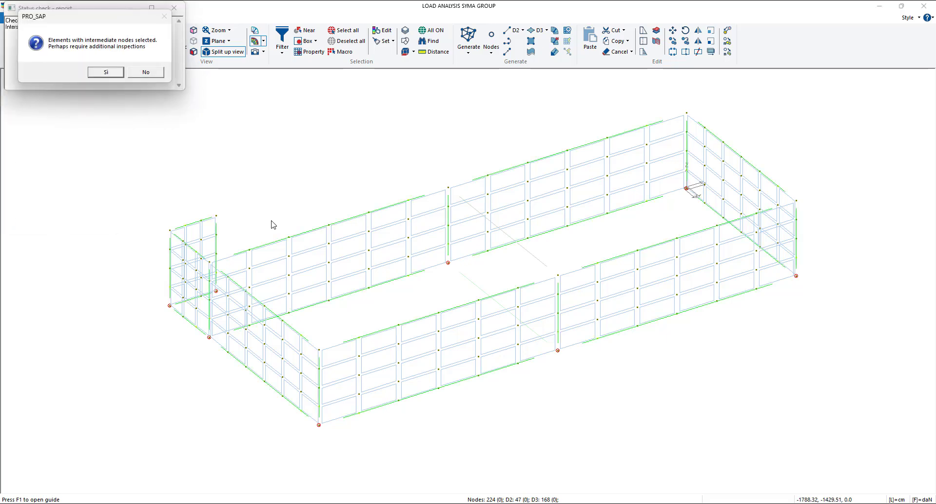
pyautogui.moveTo(83, 17)
pyautogui.mouseDown()
pyautogui.moveTo(438, 91)
pyautogui.moveTo(259, 93)
pyautogui.moveTo(88, 49)
pyautogui.moveTo(90, 28)
pyautogui.mouseUp()
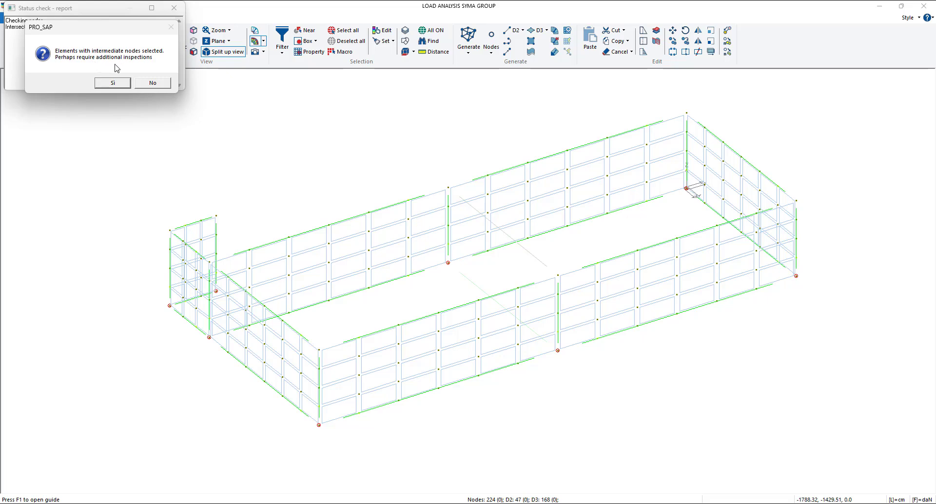
pyautogui.click(111, 84)
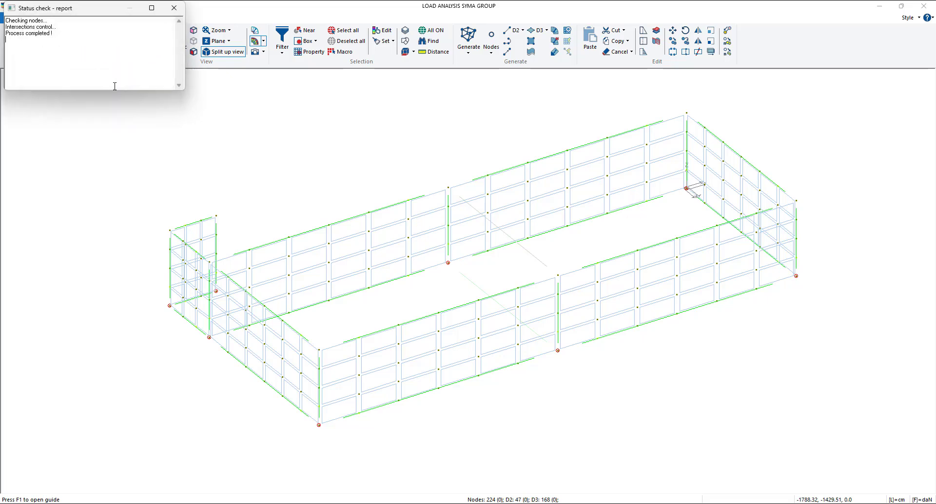
pyautogui.click(174, 8)
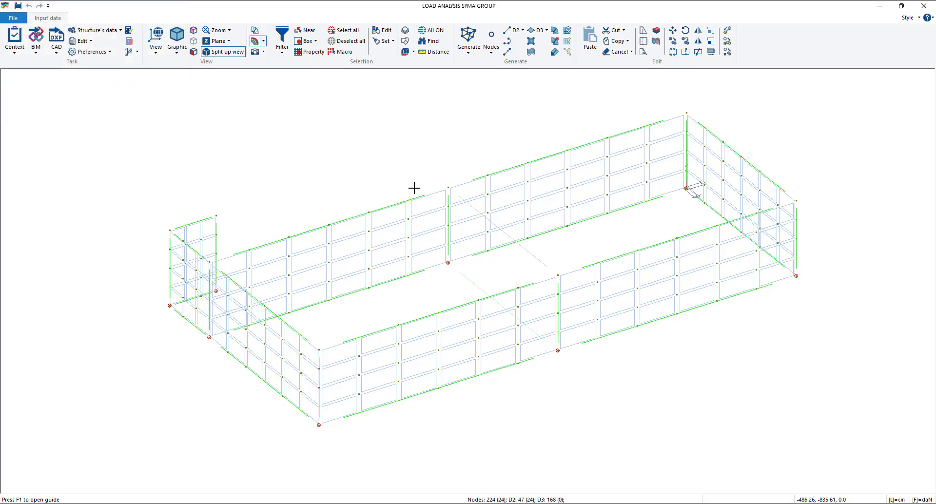
# - Divide the selected D2 elements at their intermediate nodes and inspect the split segments along the wall meshes
pyautogui.click(685, 54)
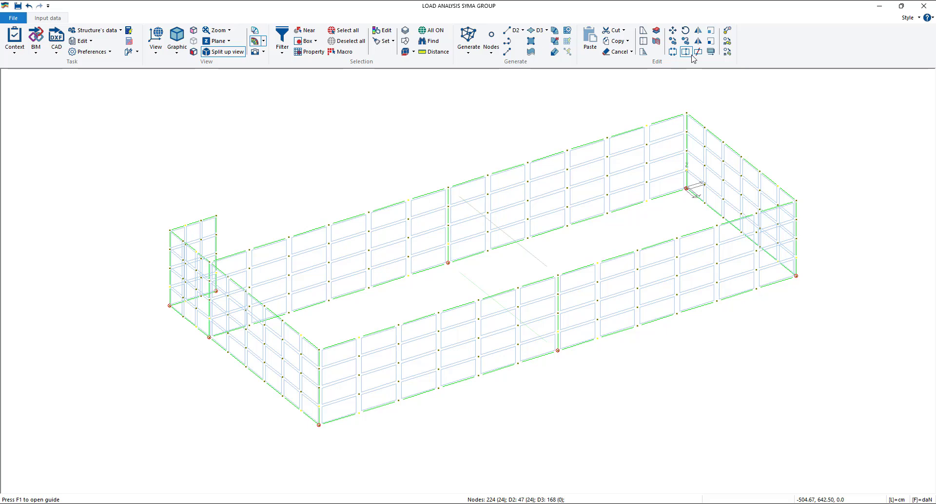
pyautogui.scroll(3, 778, 191)
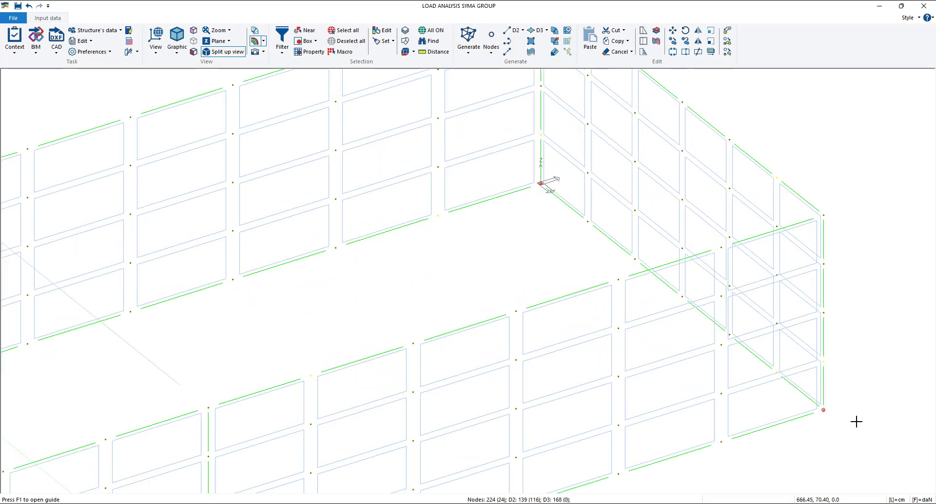
pyautogui.scroll(-1, 635, 268)
pyautogui.scroll(-2, 635, 267)
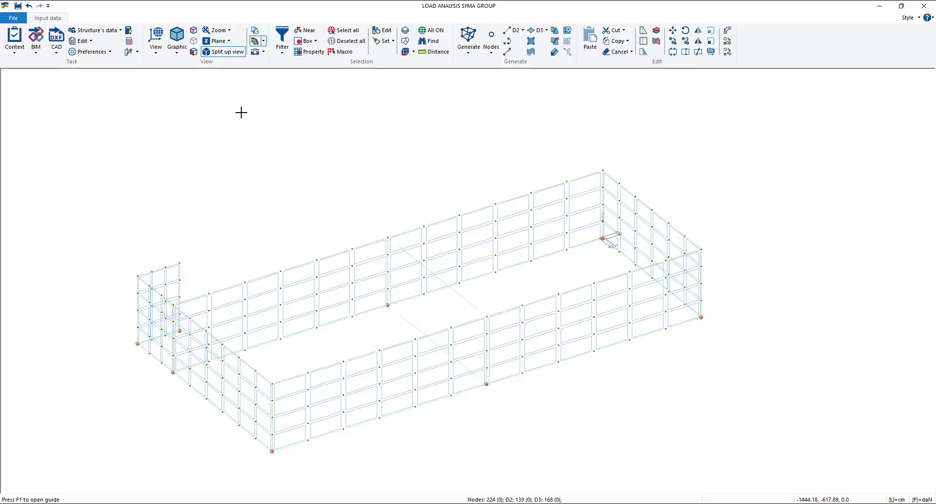
# - Rerun the structure's status check, acknowledge the design criteria message and close the report
pyautogui.click(13, 47)
pyautogui.click(40, 74)
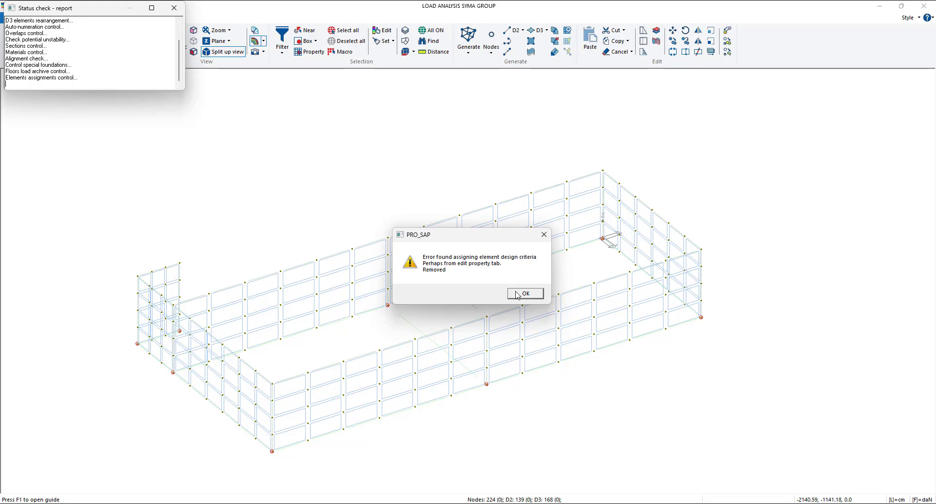
pyautogui.moveTo(485, 239); pyautogui.dragTo(458, 176)
pyautogui.click(485, 229)
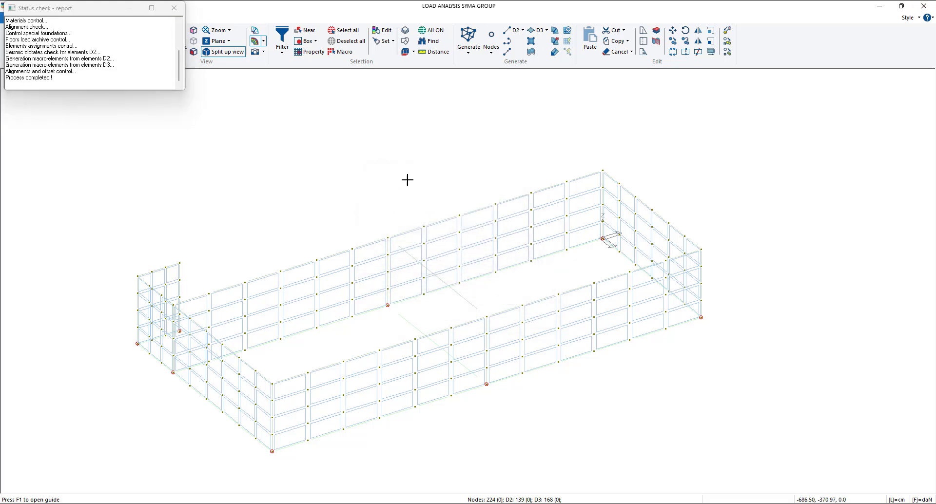
pyautogui.click(174, 8)
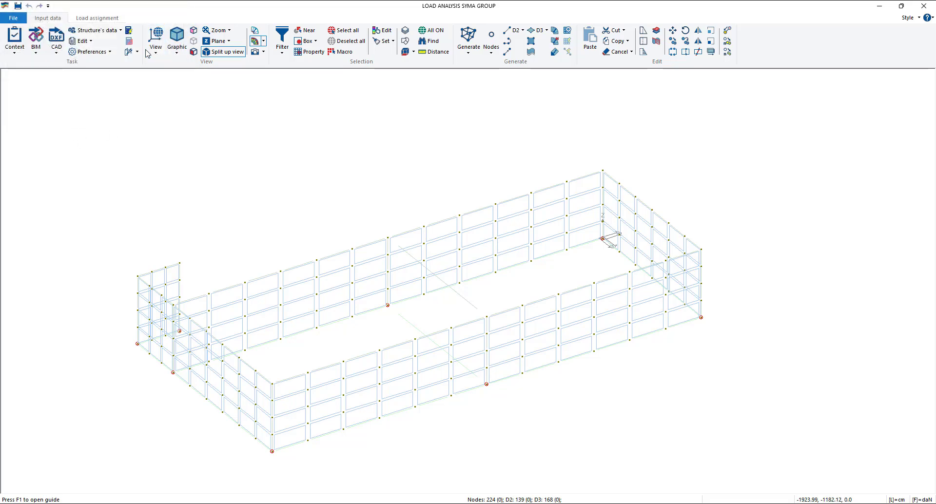
# - Switch to load assignment and step through the loading cases table to see which cases are defined
pyautogui.click(97, 18)
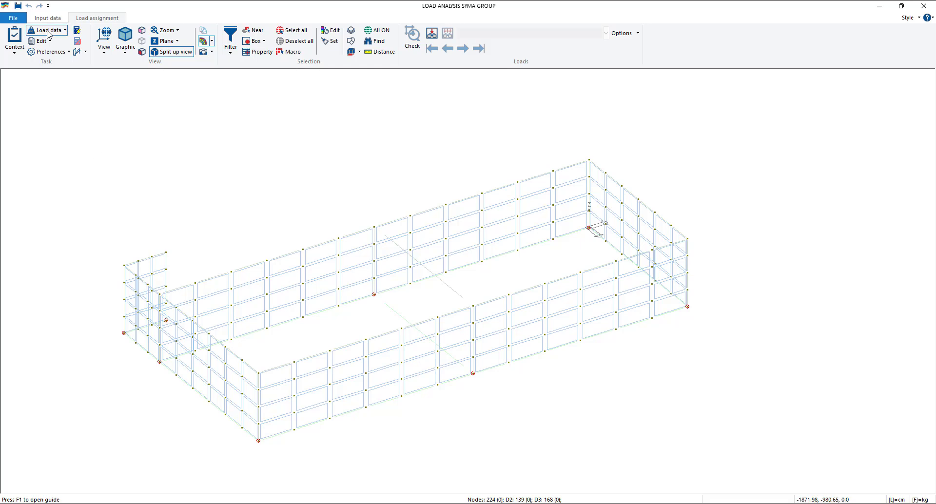
pyautogui.click(48, 31)
pyautogui.click(67, 105)
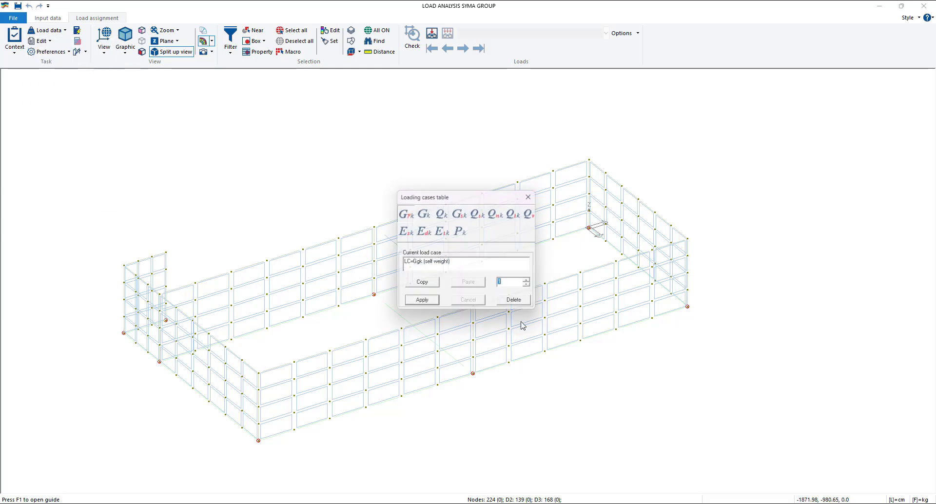
pyautogui.click(532, 283)
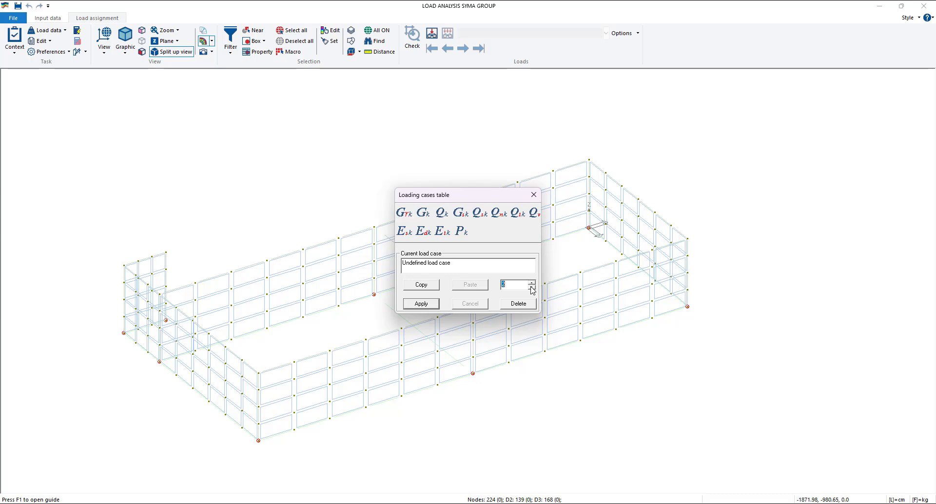
pyautogui.click(532, 288)
pyautogui.click(534, 194)
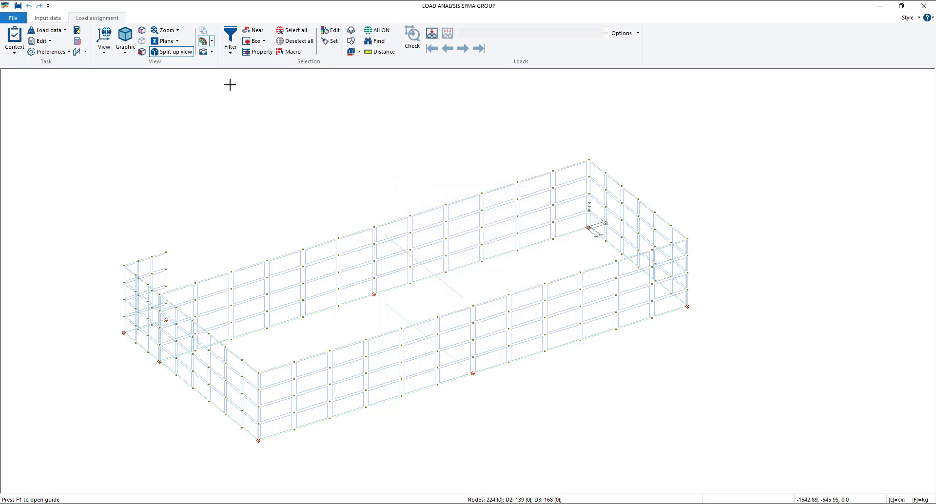
# - Add the typical actions on structures (Ggk + Gsk + Qsk + Qnk + Ek), replacing existing load cases of the same type
pyautogui.click(57, 30)
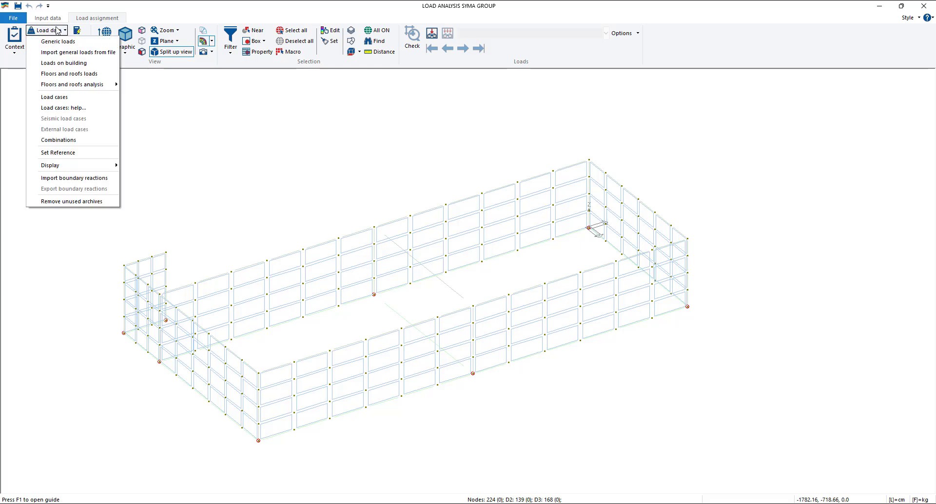
pyautogui.click(63, 108)
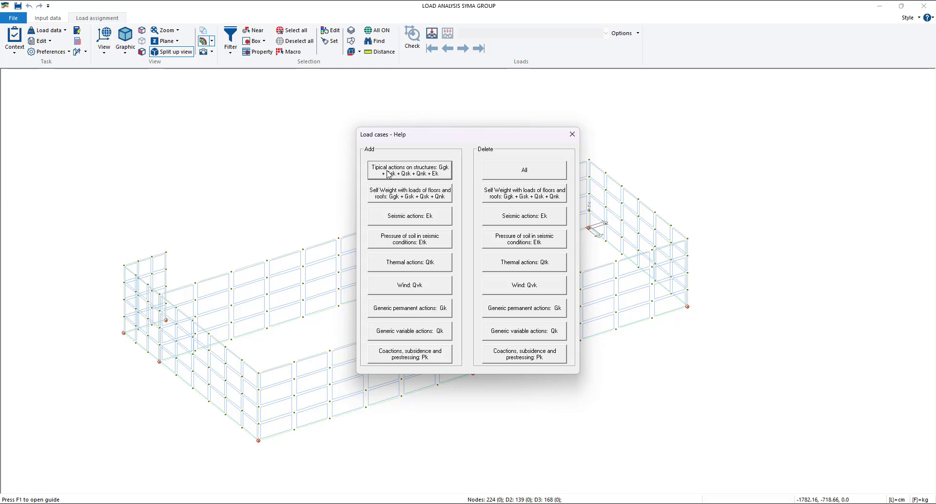
pyautogui.click(428, 179)
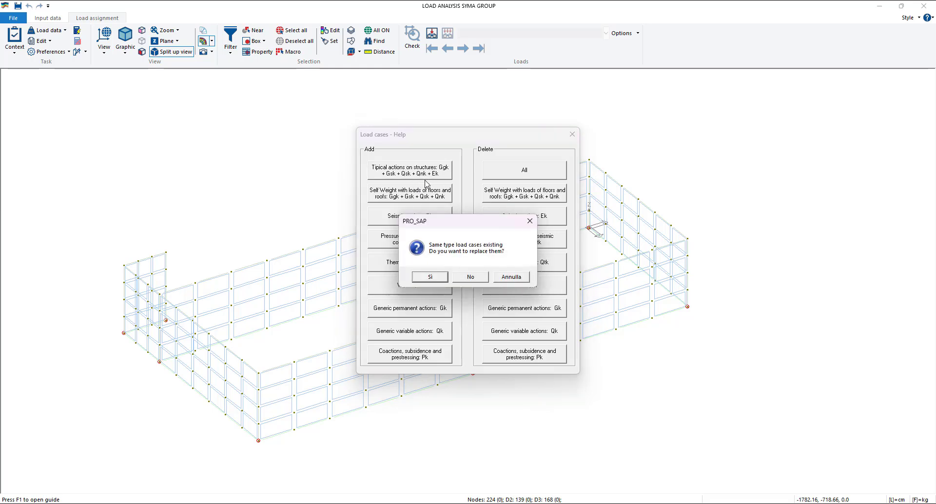
pyautogui.click(430, 278)
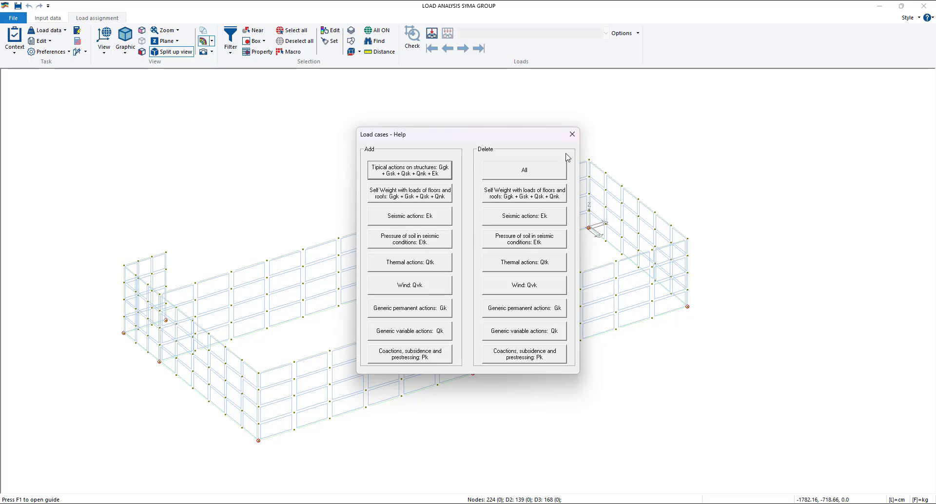
pyautogui.click(573, 134)
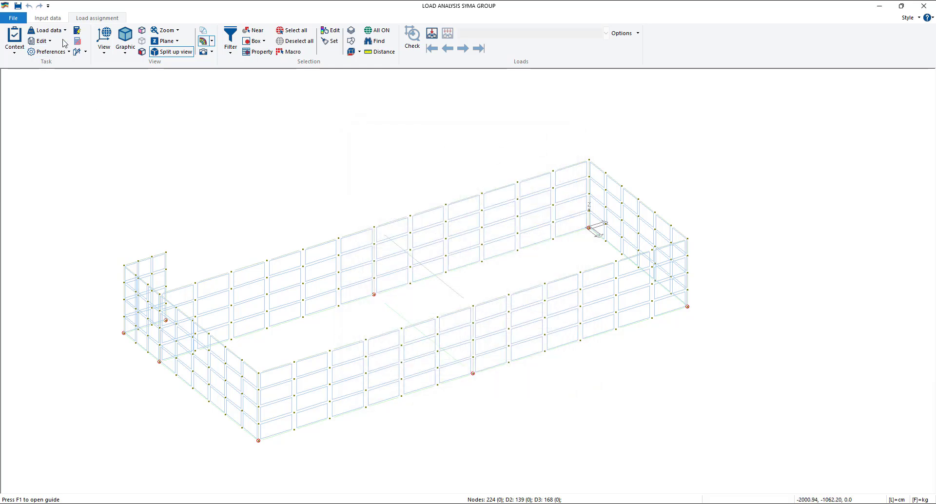
# - Reopen the loading cases table and check whether the seismic cases were added
pyautogui.click(48, 30)
pyautogui.click(77, 95)
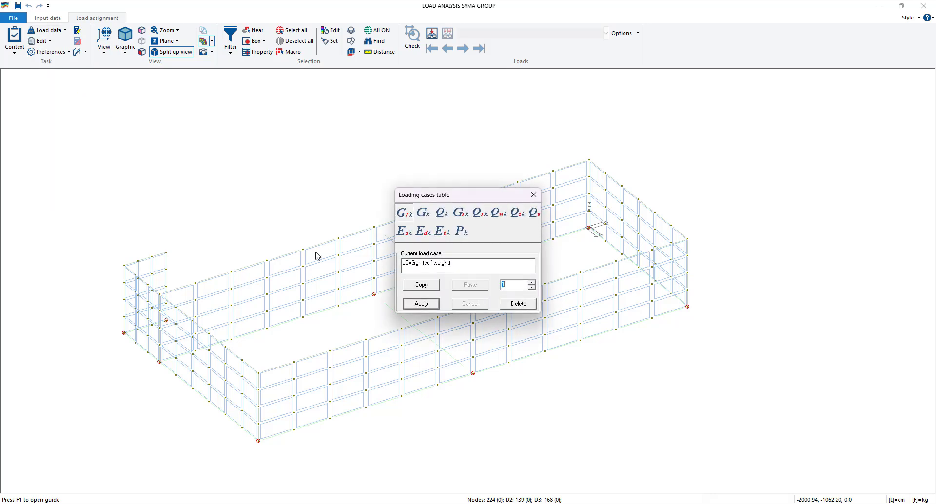
pyautogui.click(531, 283)
pyautogui.click(532, 288)
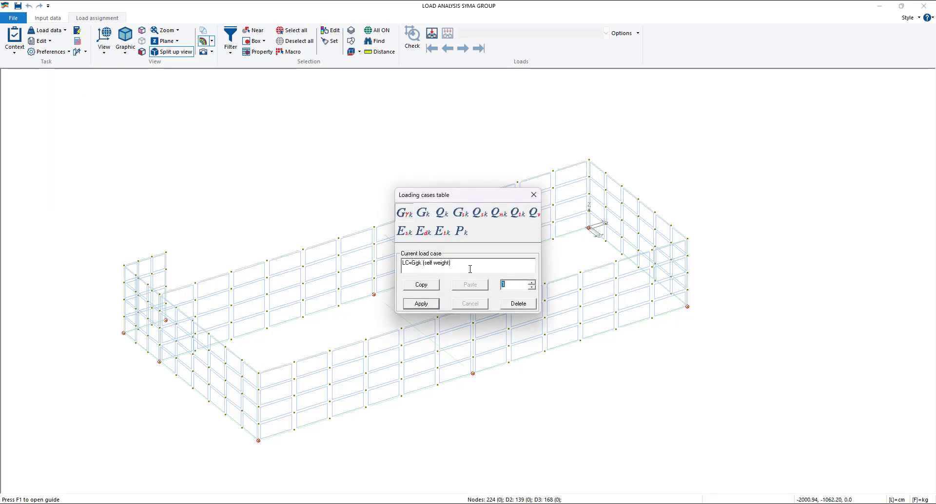
pyautogui.click(533, 195)
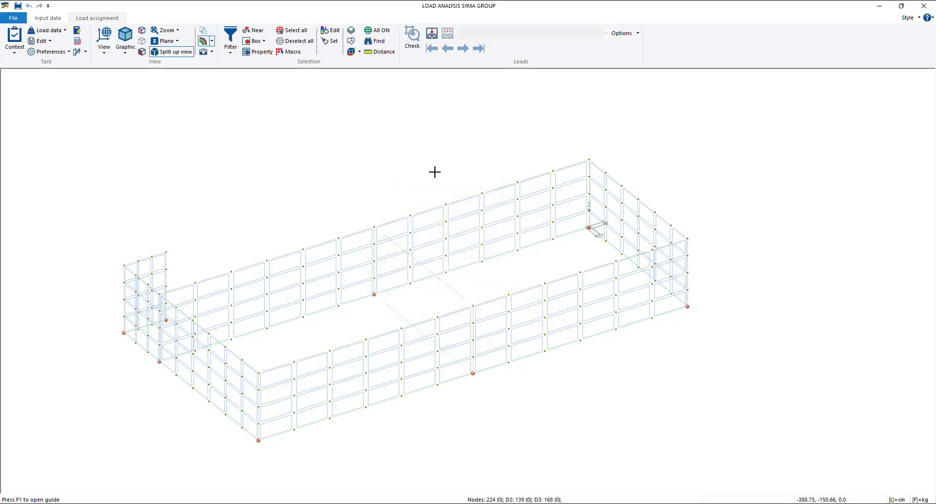
# - Set the steel, timber and seismic regulations to D.M. 2018 and let the software check the sections and review settings
pyautogui.click(50, 53)
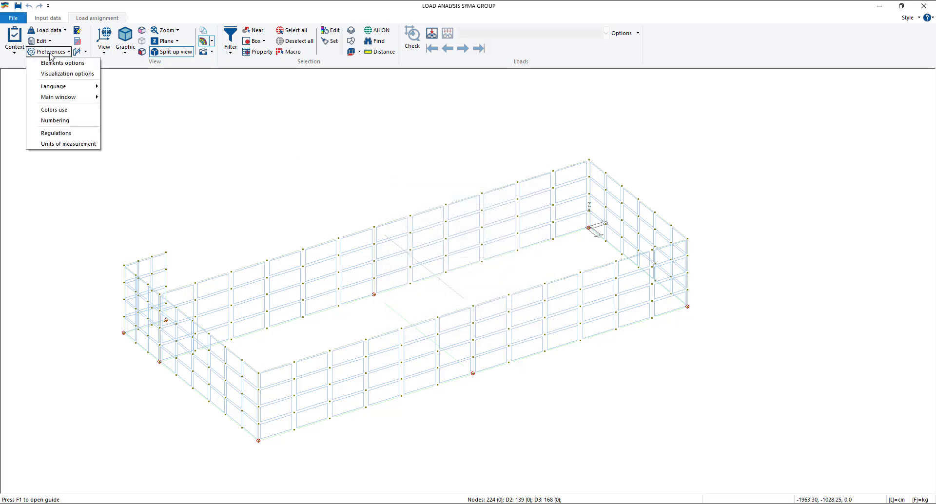
pyautogui.click(259, 175)
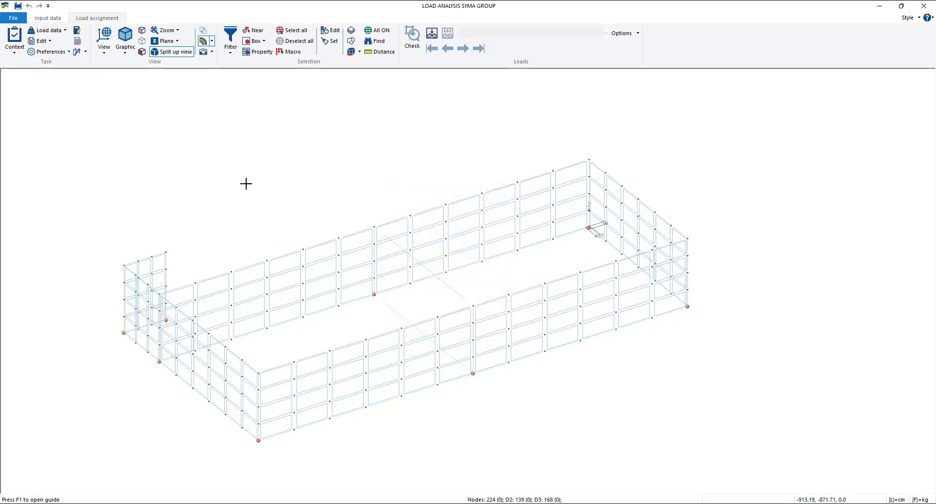
pyautogui.click(56, 22)
pyautogui.click(103, 55)
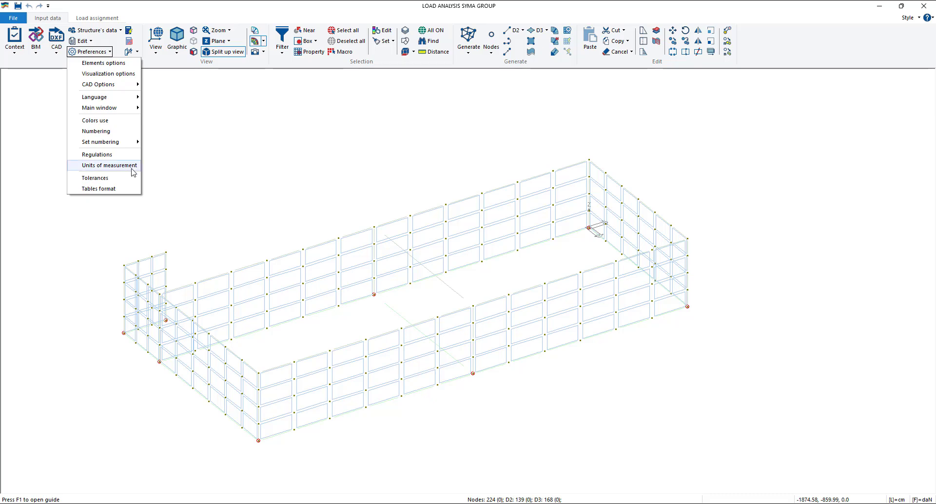
pyautogui.click(110, 155)
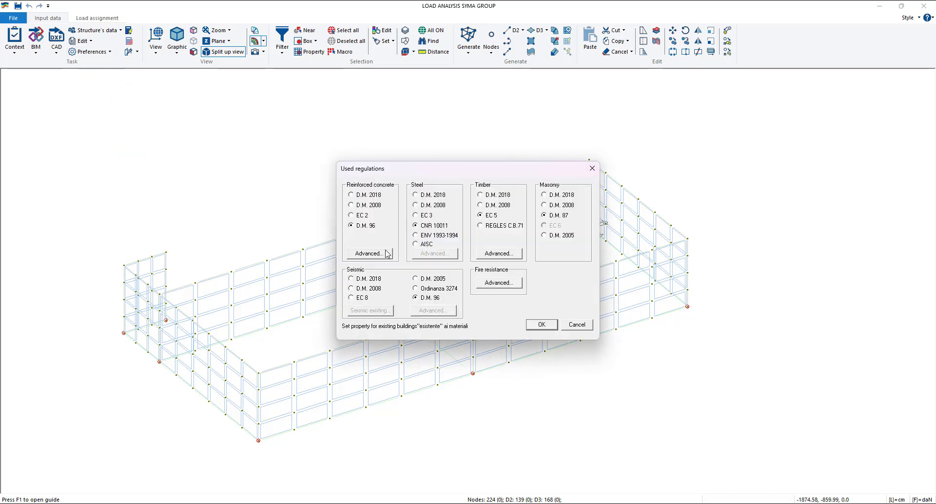
pyautogui.moveTo(431, 169); pyautogui.dragTo(410, 138)
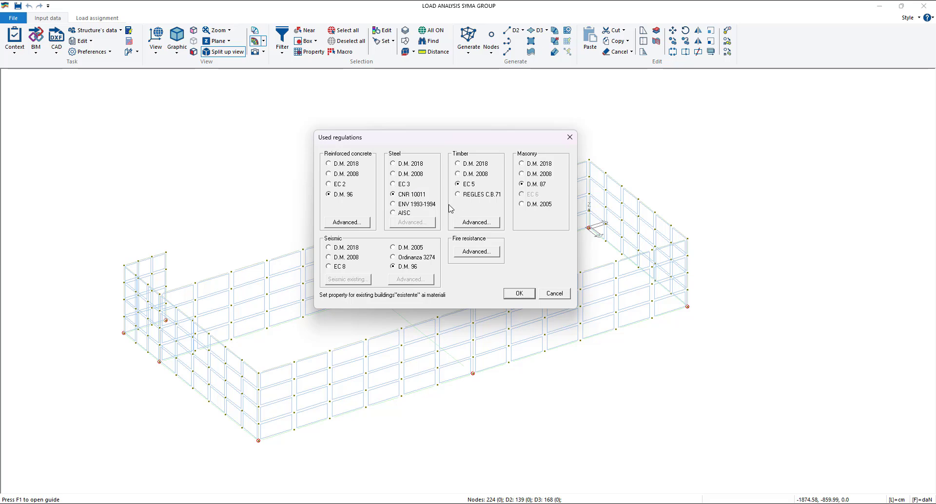
pyautogui.click(403, 168)
pyautogui.click(465, 166)
pyautogui.click(349, 247)
pyautogui.click(528, 294)
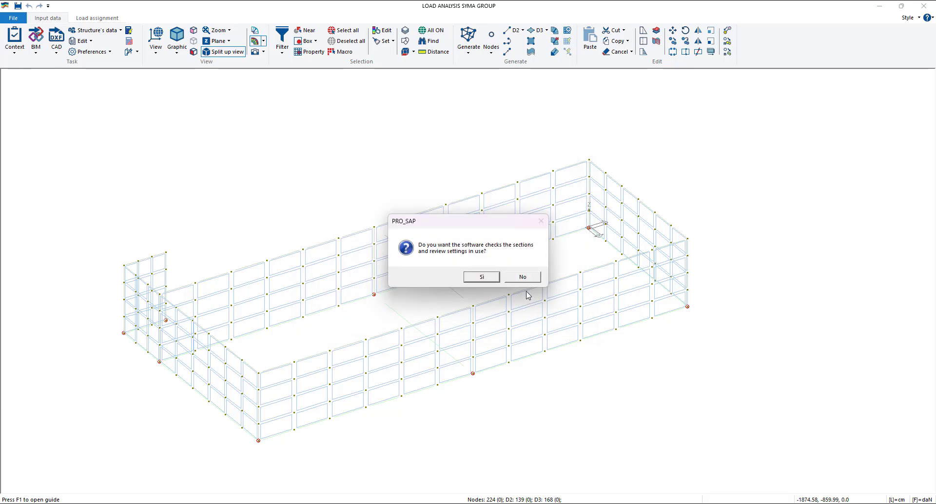
pyautogui.click(479, 279)
# - Add the typical actions on structures again under load assignment, using seismic dynamic analysis for the seismic forces
pyautogui.click(90, 20)
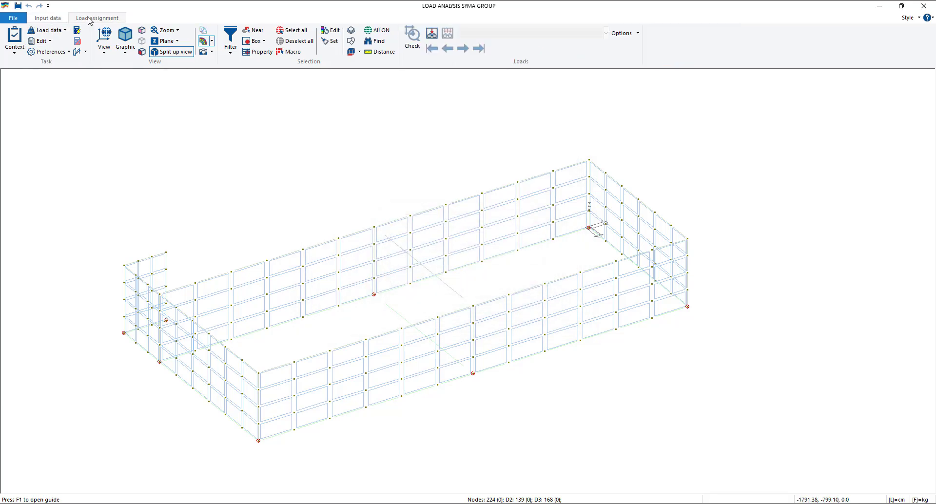
pyautogui.click(60, 32)
pyautogui.click(54, 103)
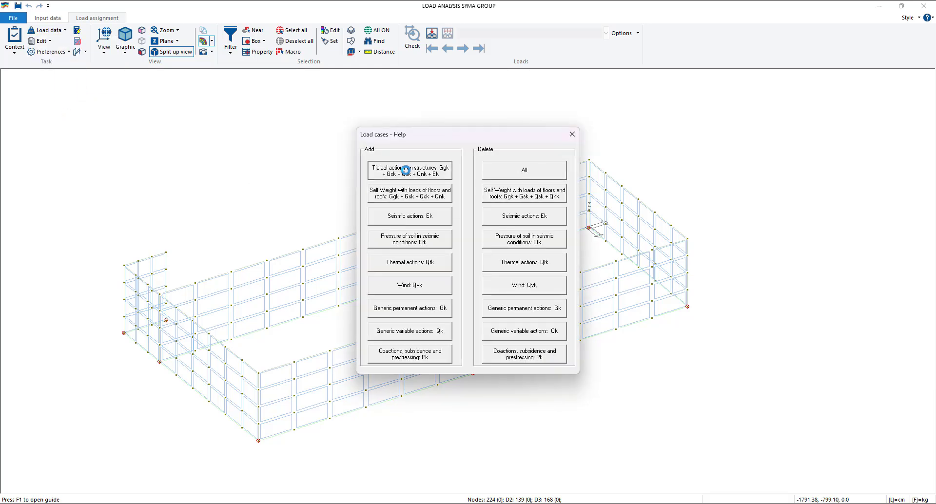
pyautogui.click(417, 179)
pyautogui.moveTo(456, 226); pyautogui.dragTo(459, 189)
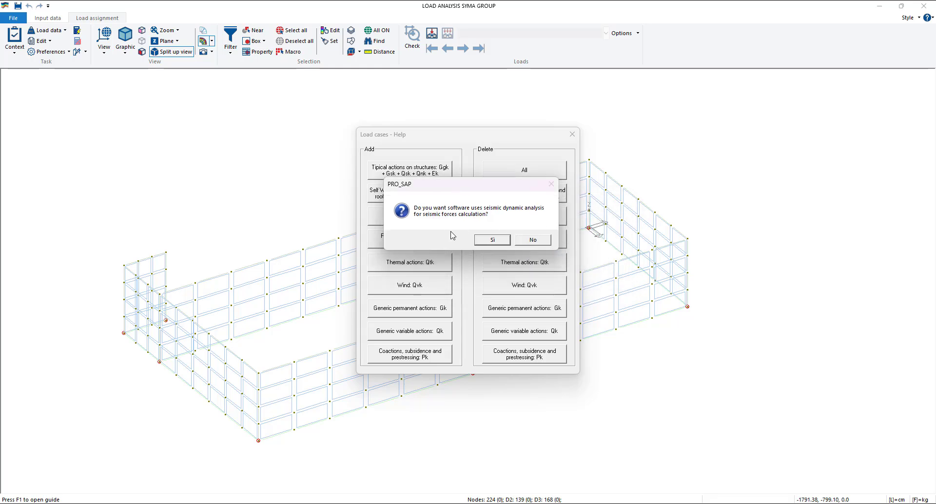
pyautogui.click(490, 241)
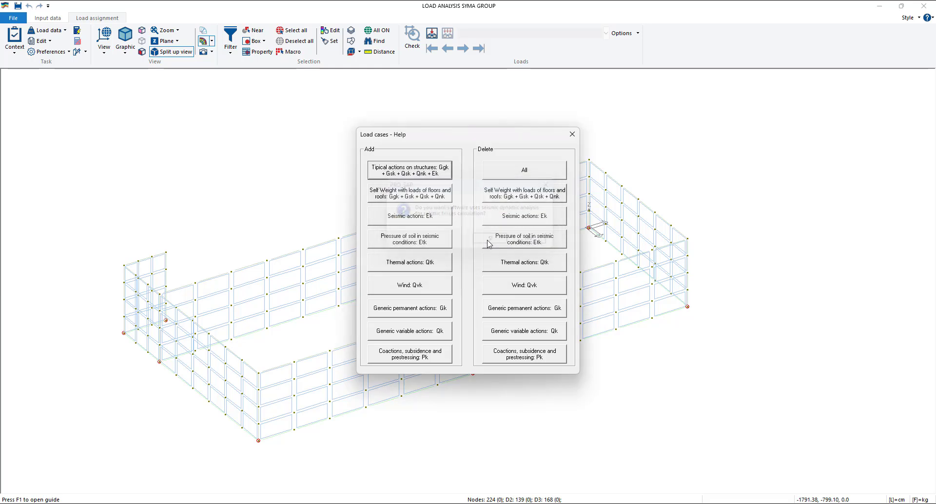
pyautogui.click(571, 134)
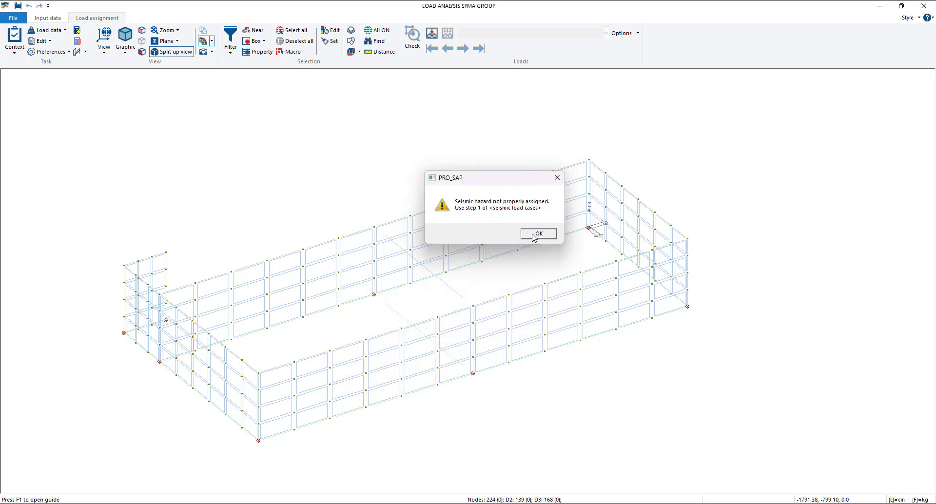
pyautogui.click(517, 292)
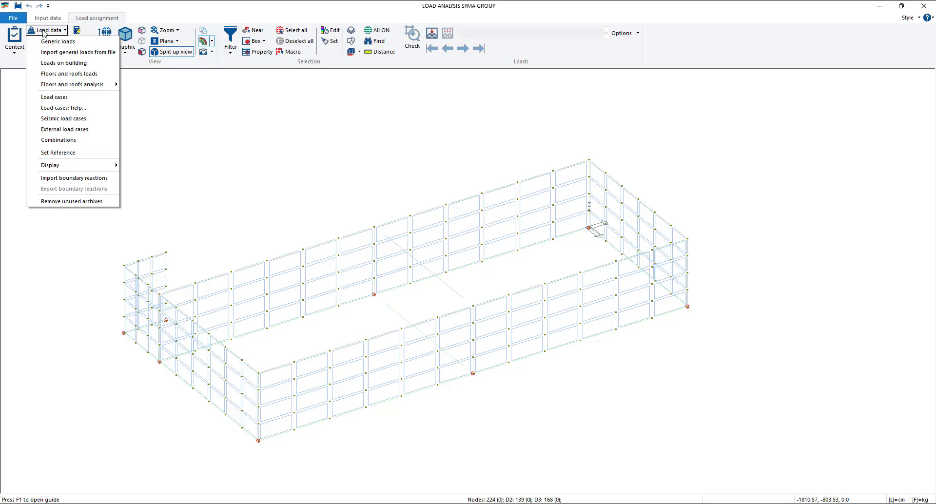
# - Step through the loading cases table to review the dynamic ULS and DLS seismic cases and close it without applying changes
pyautogui.click(64, 97)
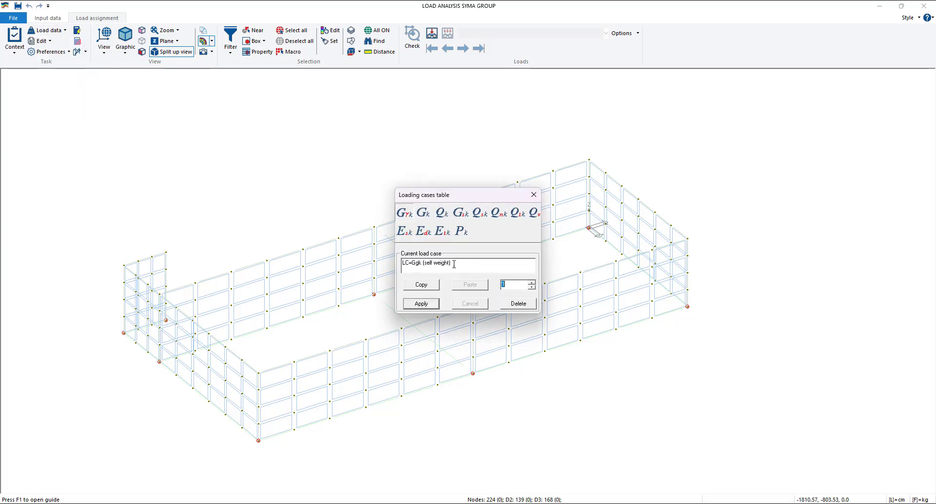
pyautogui.click(532, 282)
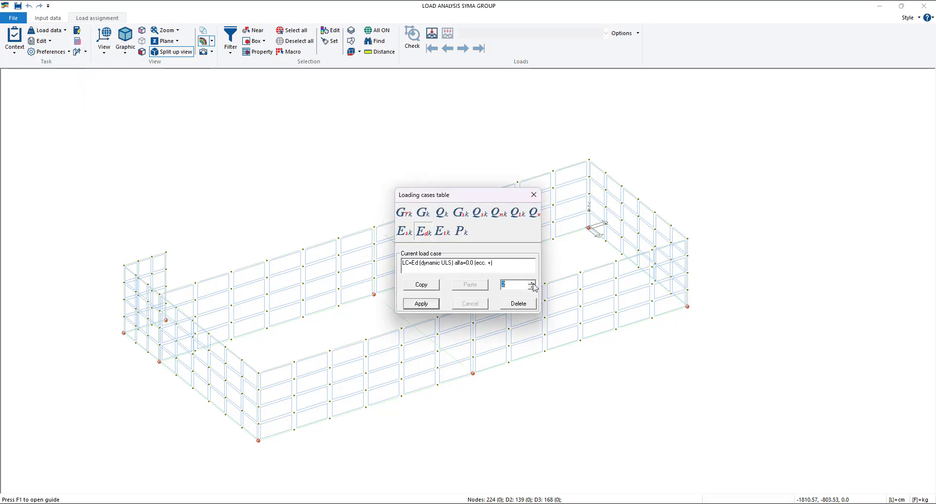
pyautogui.click(533, 283)
pyautogui.click(533, 283)
pyautogui.click(533, 283)
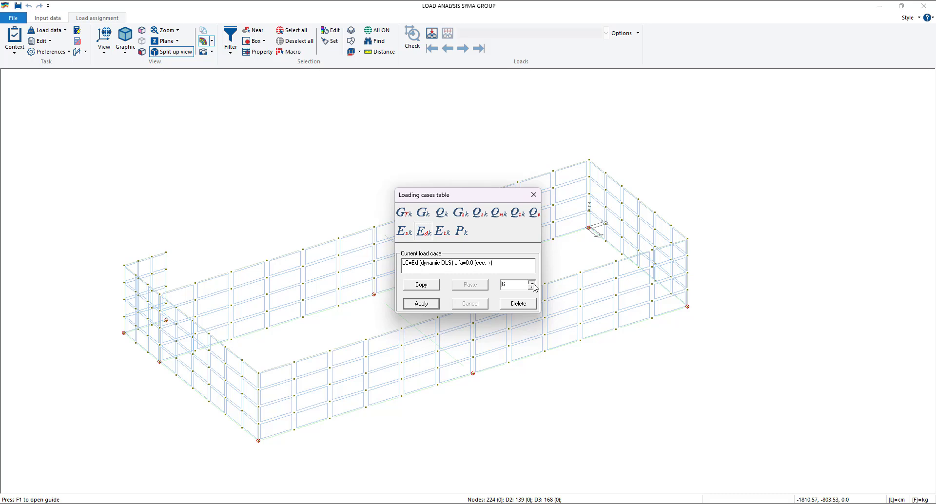
pyautogui.click(533, 283)
pyautogui.click(533, 284)
pyautogui.click(533, 283)
pyautogui.click(533, 283)
pyautogui.doubleClick(533, 283)
pyautogui.click(533, 288)
pyautogui.click(441, 213)
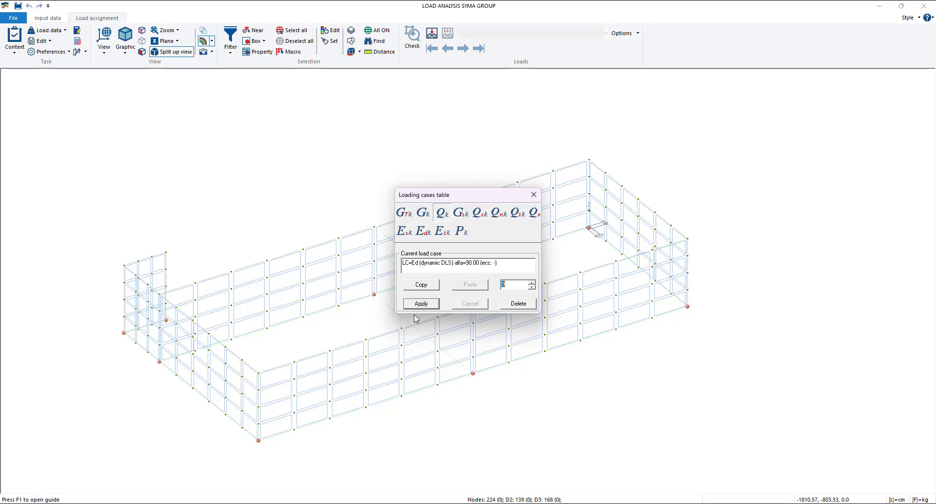
pyautogui.click(530, 194)
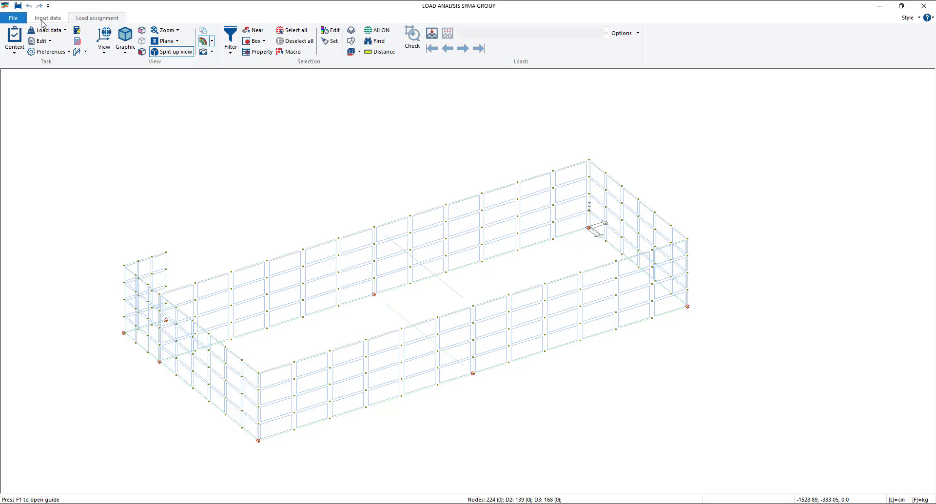
# - Generate a floor in the input data through the four top corner nodes of the main rectangular walls at z = 280 cm
pyautogui.click(48, 18)
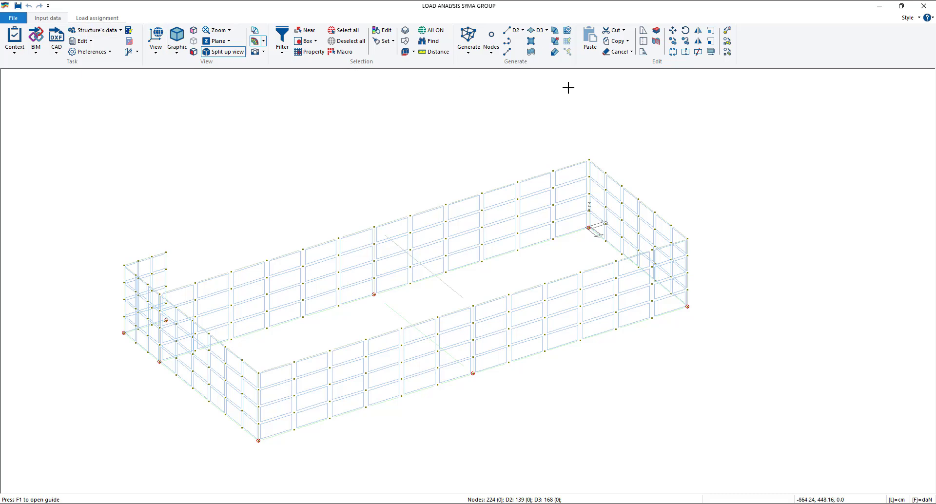
pyautogui.click(555, 30)
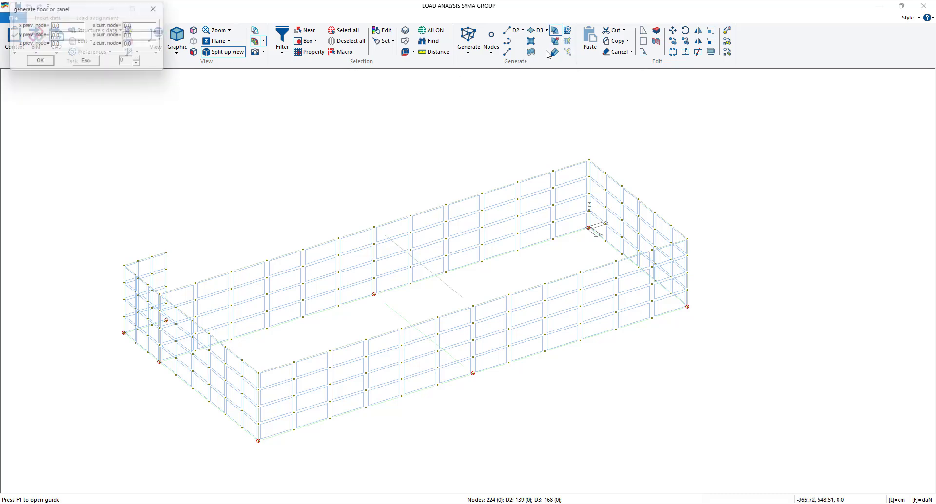
pyautogui.click(258, 373)
pyautogui.click(688, 239)
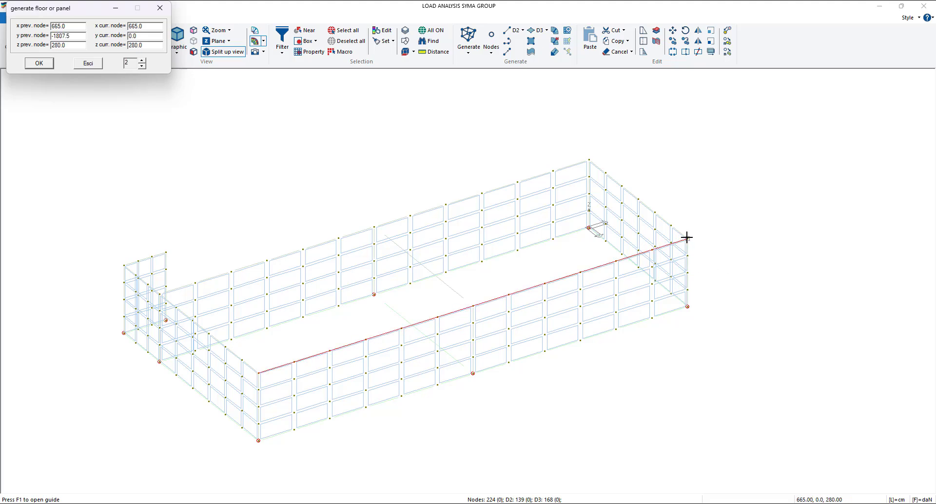
pyautogui.click(589, 160)
pyautogui.click(166, 287)
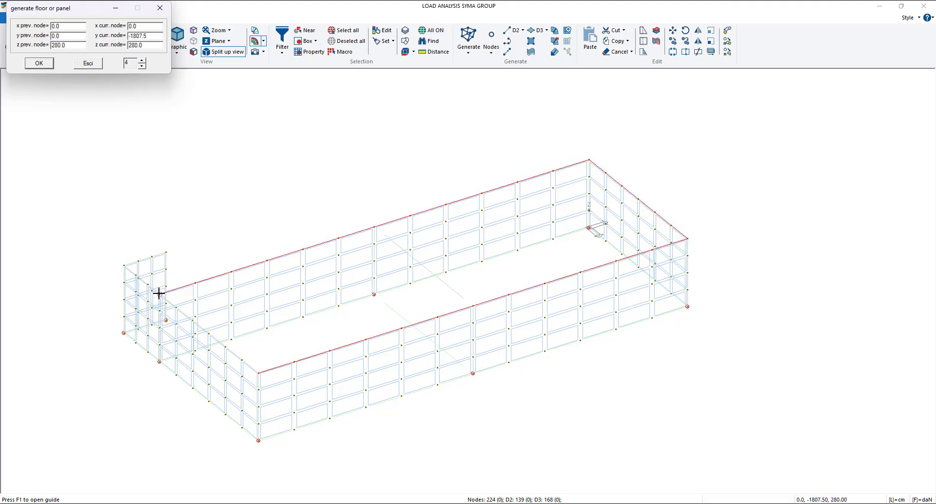
pyautogui.click(41, 66)
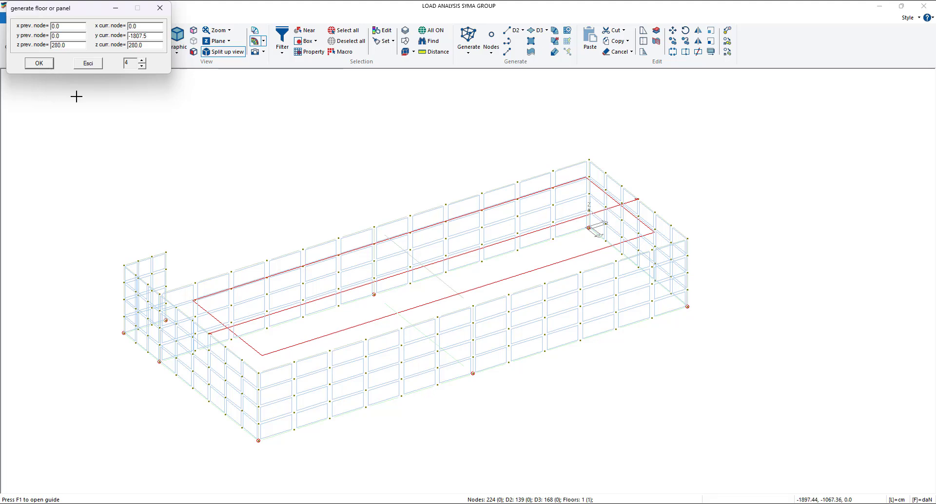
pyautogui.click(159, 8)
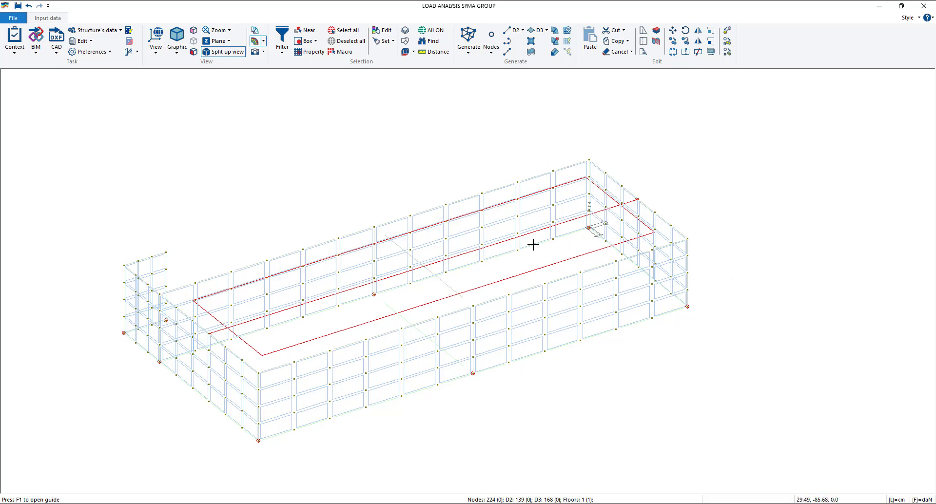
# - Link the selected floor element to the mesh nodes along the tops of the surrounding walls
pyautogui.rightClick(467, 277)
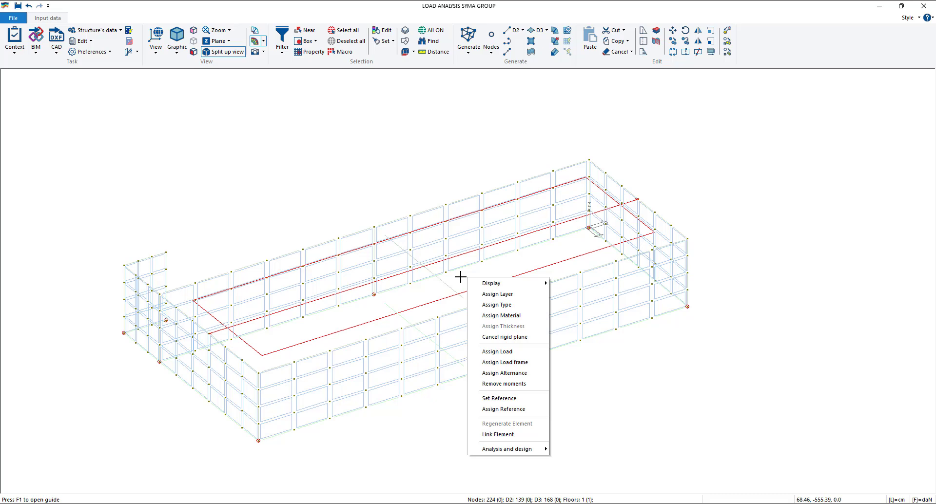
pyautogui.click(707, 228)
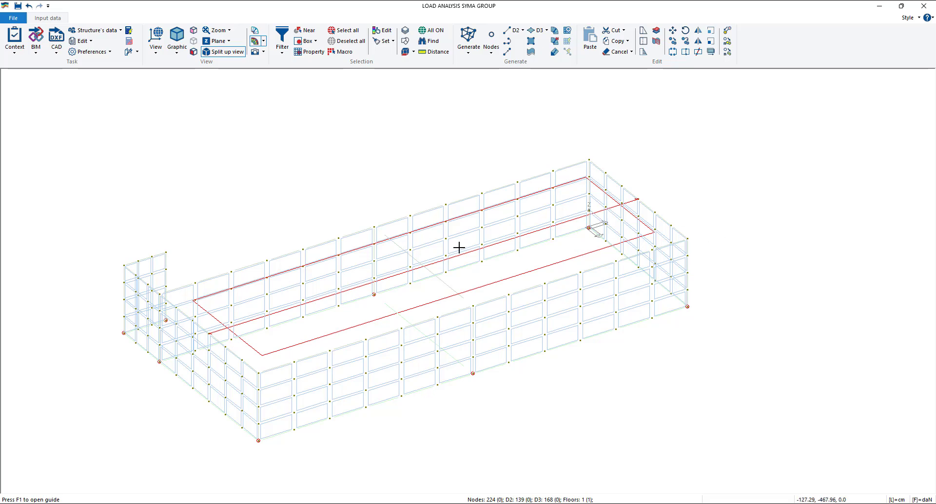
pyautogui.rightClick(481, 264)
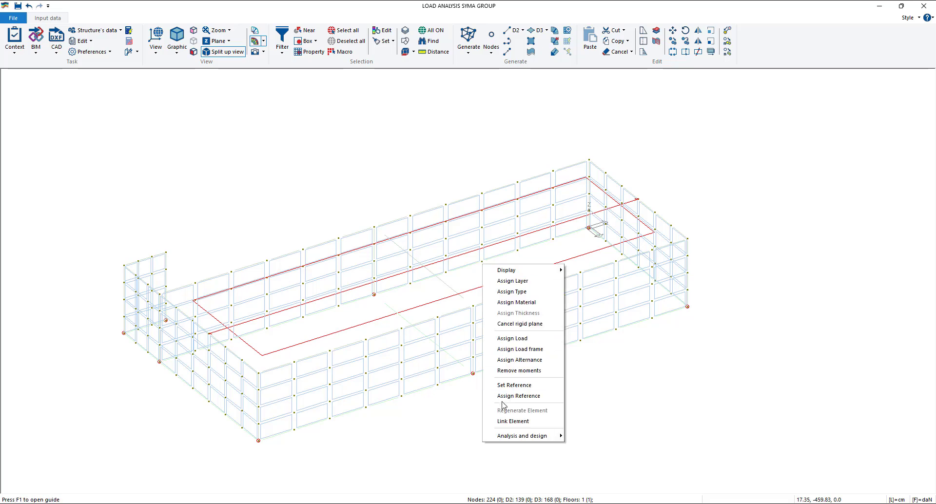
pyautogui.click(513, 421)
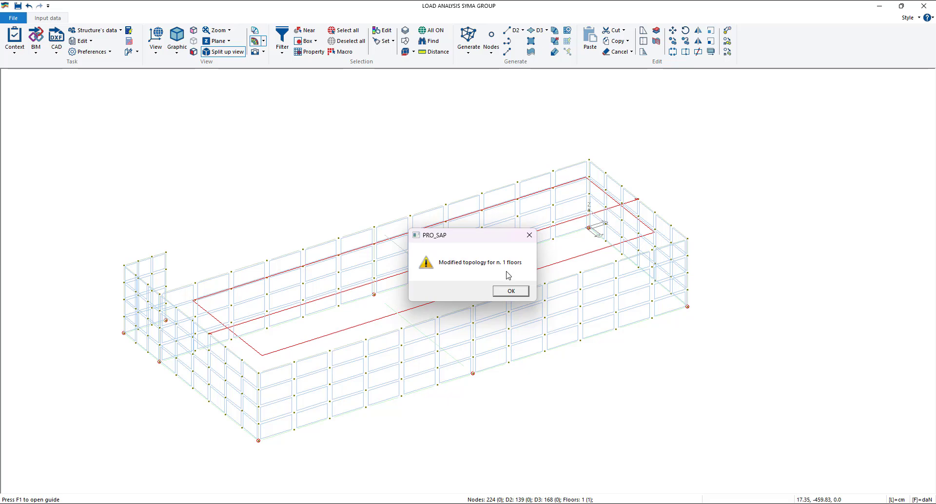
pyautogui.moveTo(479, 243); pyautogui.dragTo(742, 146)
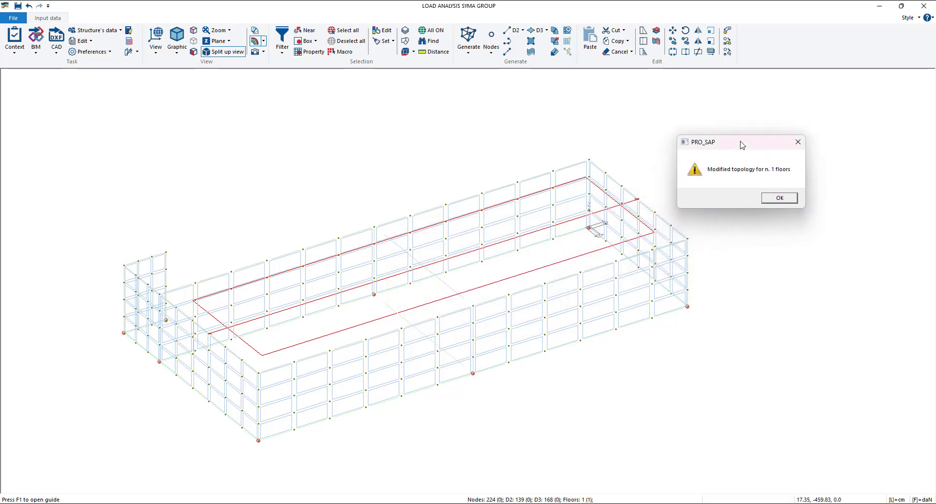
pyautogui.click(780, 199)
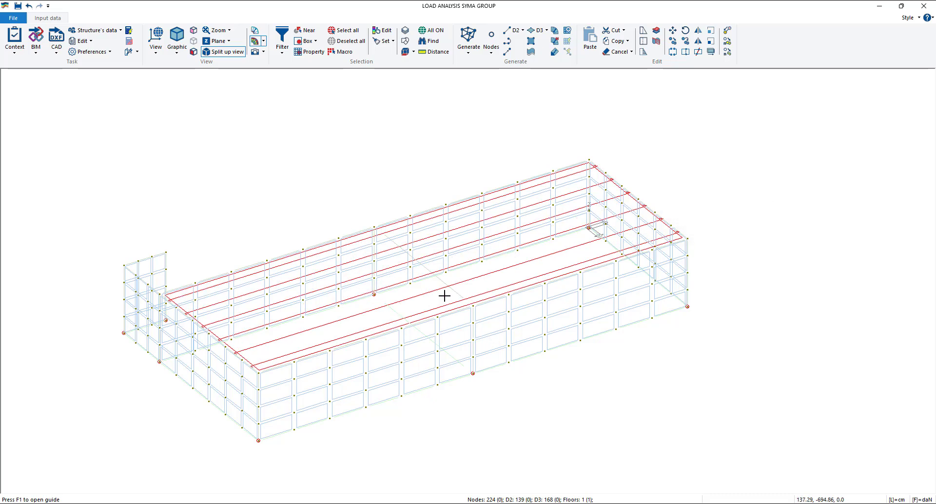
# - Examine how the linked floor's edges meet the wall mesh nodes and deselect the floor
pyautogui.scroll(3, 218, 338)
pyautogui.scroll(2, 218, 339)
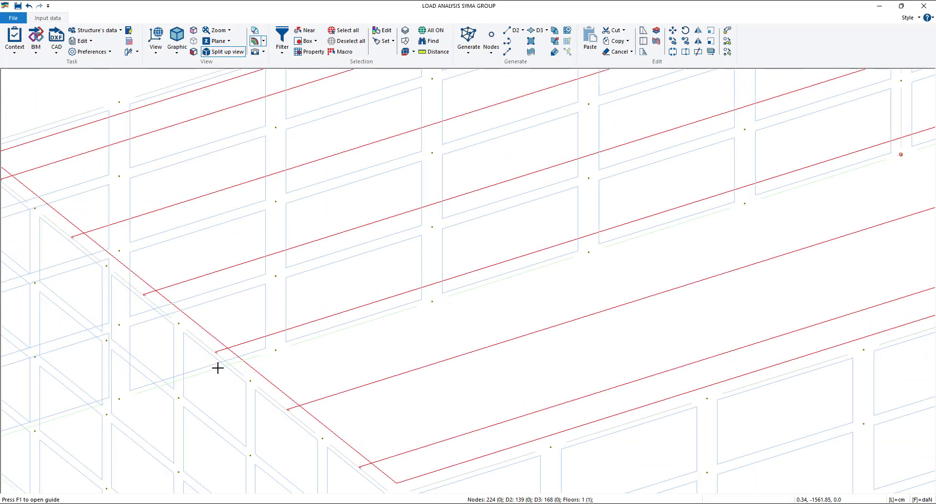
pyautogui.scroll(3, 217, 366)
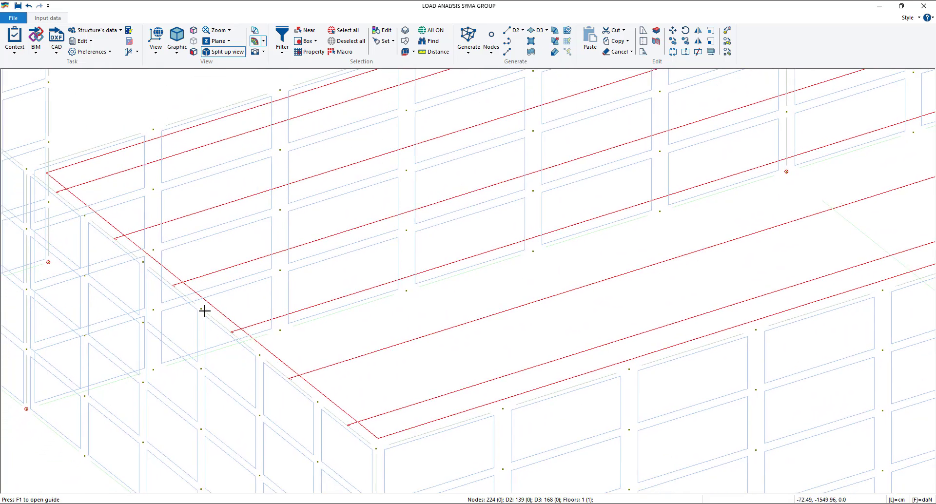
pyautogui.scroll(-5, 278, 366)
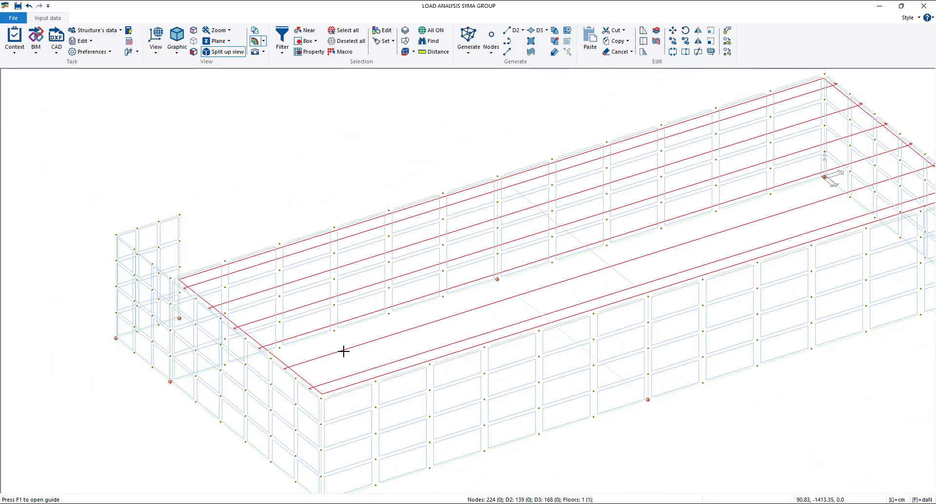
pyautogui.scroll(-3, 420, 334)
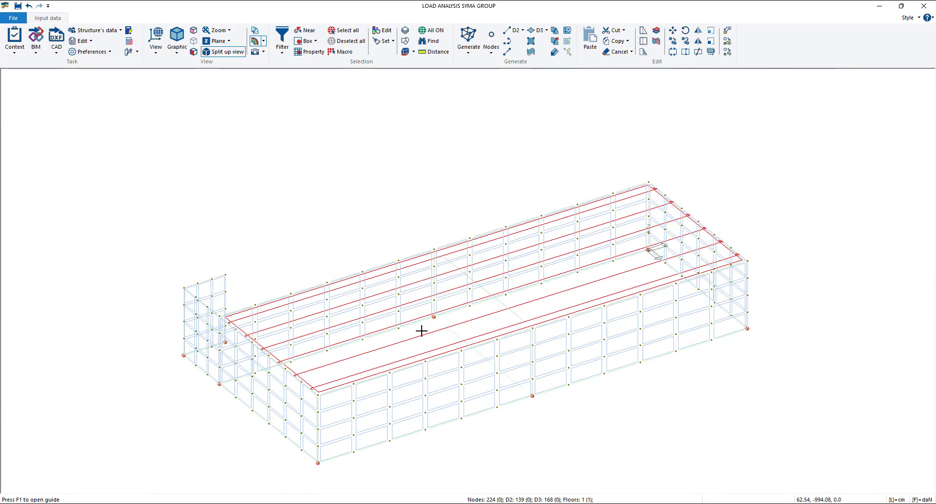
pyautogui.moveTo(404, 313); pyautogui.dragTo(391, 303, button='middle')
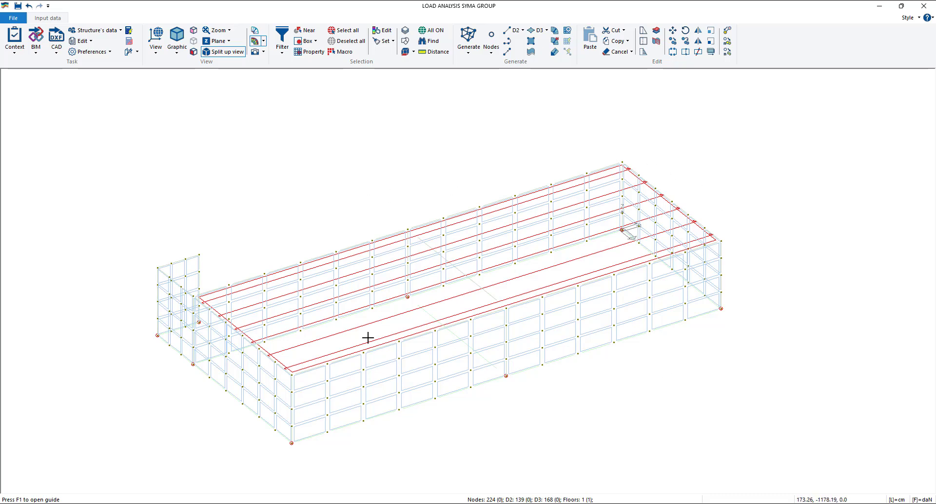
pyautogui.click(384, 344)
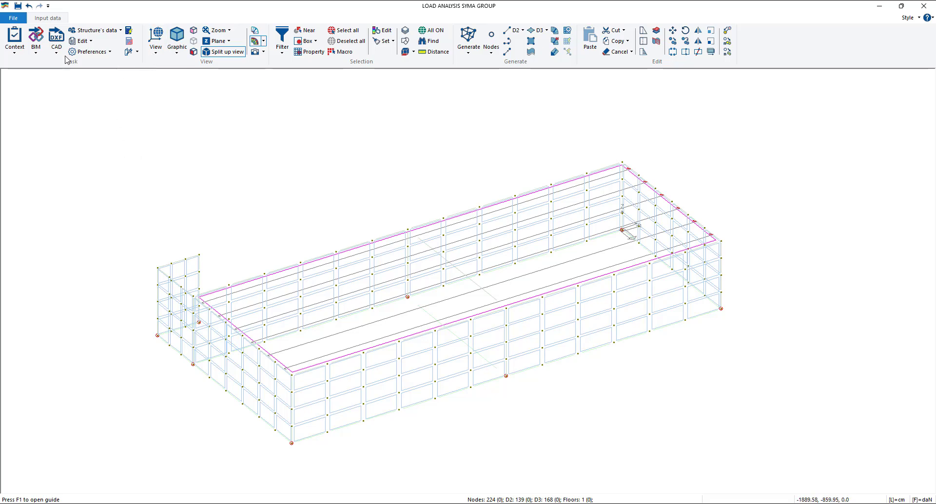
# - Run the check of the structure's data, acknowledge its warnings and close the status report
pyautogui.click(15, 47)
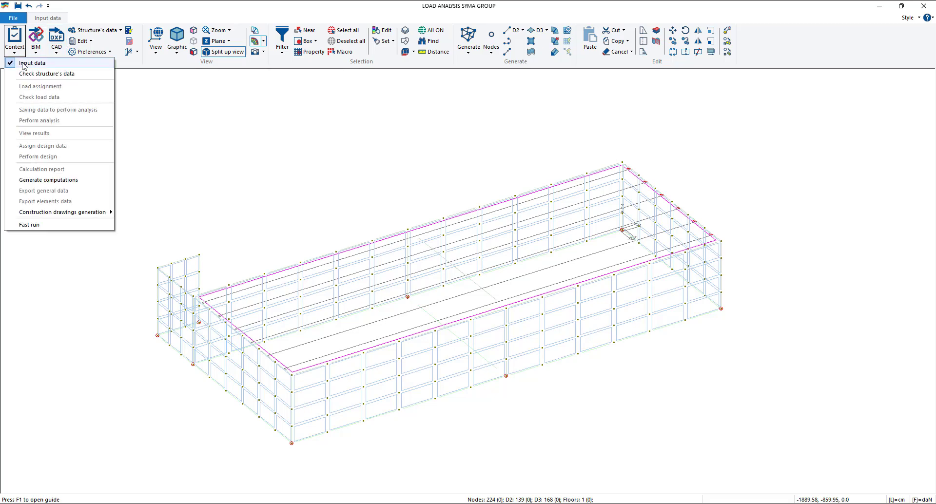
pyautogui.click(28, 73)
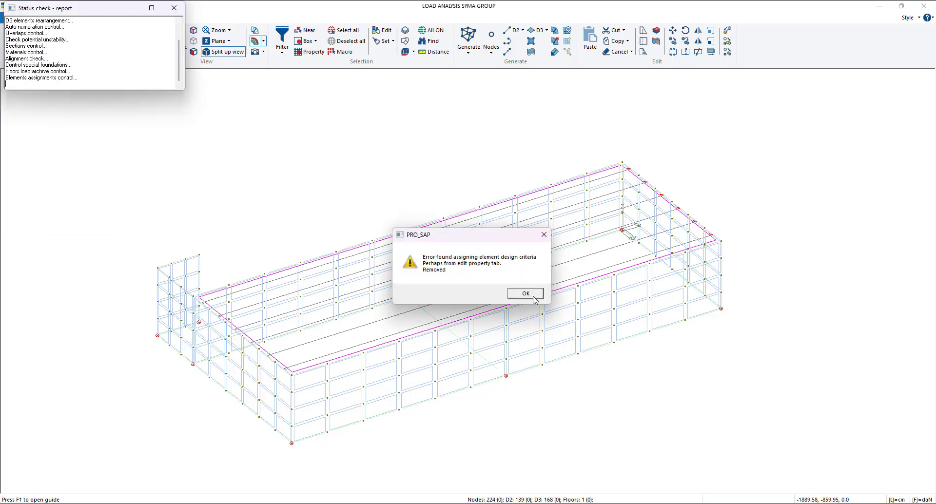
pyautogui.click(526, 293)
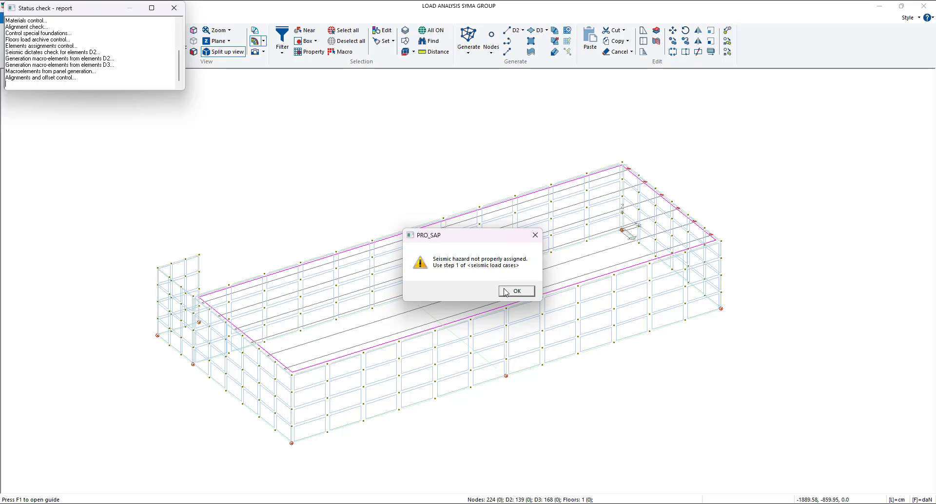
pyautogui.click(507, 293)
pyautogui.click(174, 7)
# - Add the typical actions on structures (Ggk + Gsk + Qsk + Qnk + Ek) under load assignment, using seismic dynamic analysis for the seismic forces
pyautogui.click(105, 19)
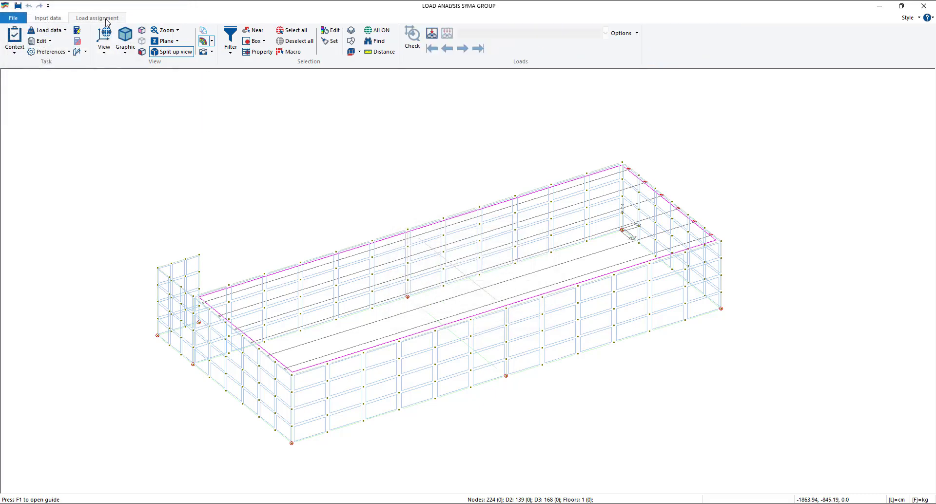
pyautogui.click(49, 30)
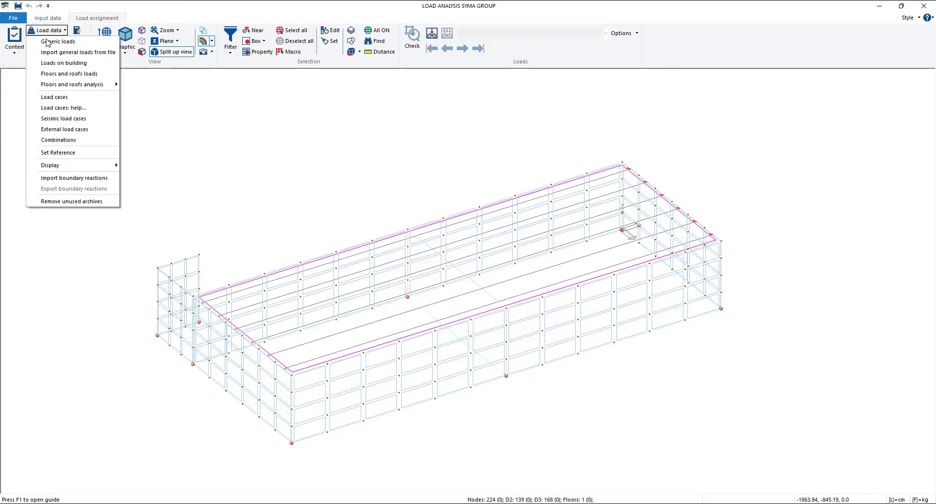
pyautogui.click(68, 107)
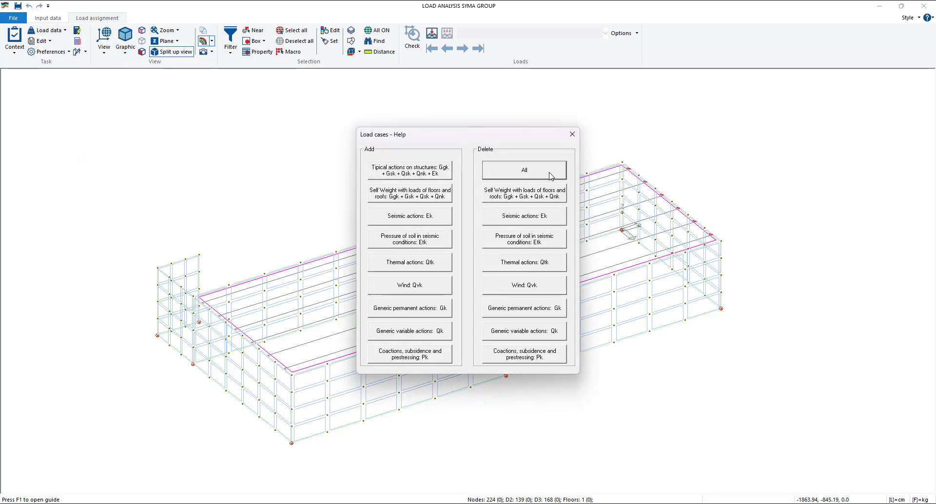
pyautogui.click(422, 176)
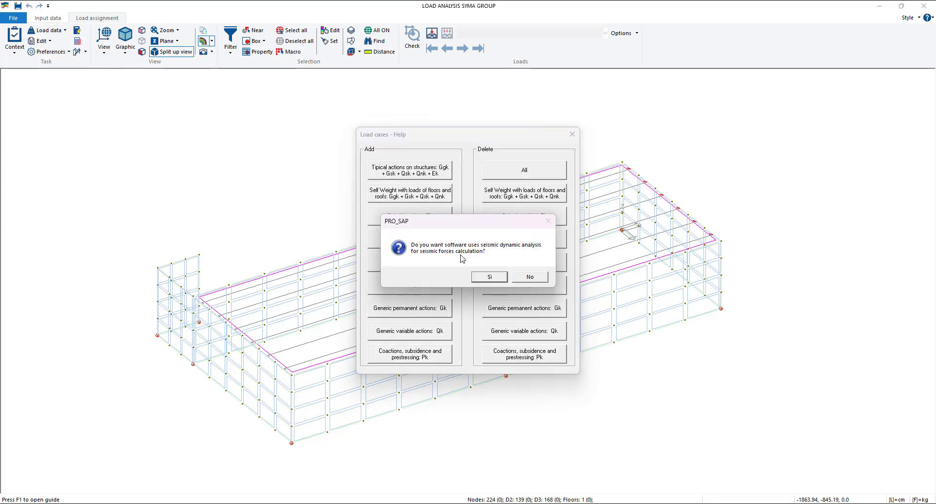
pyautogui.click(490, 277)
pyautogui.click(573, 134)
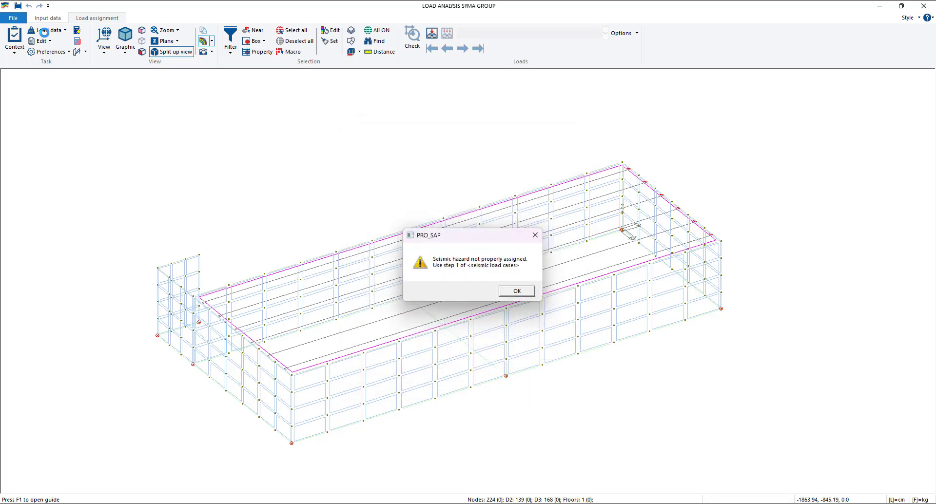
pyautogui.click(527, 291)
# - Open the loading cases table and step forward and back through the cases to review the defined loads
pyautogui.click(62, 31)
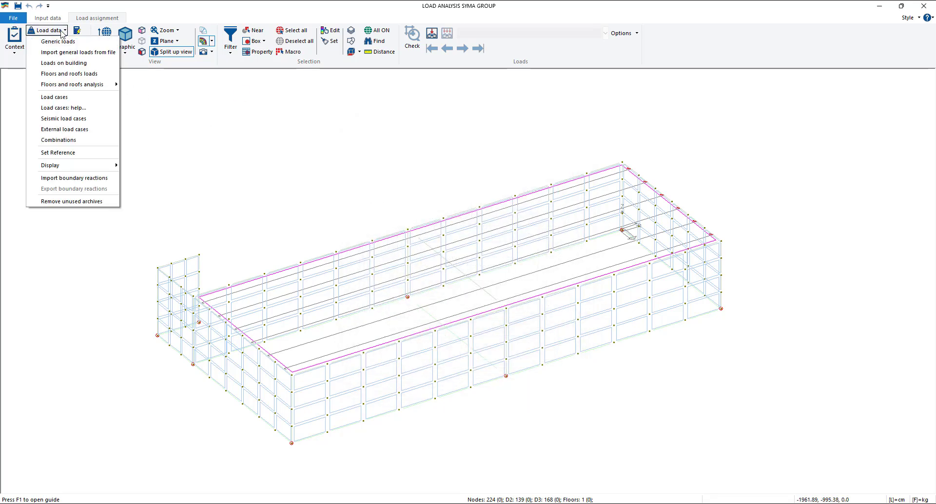
pyautogui.click(54, 97)
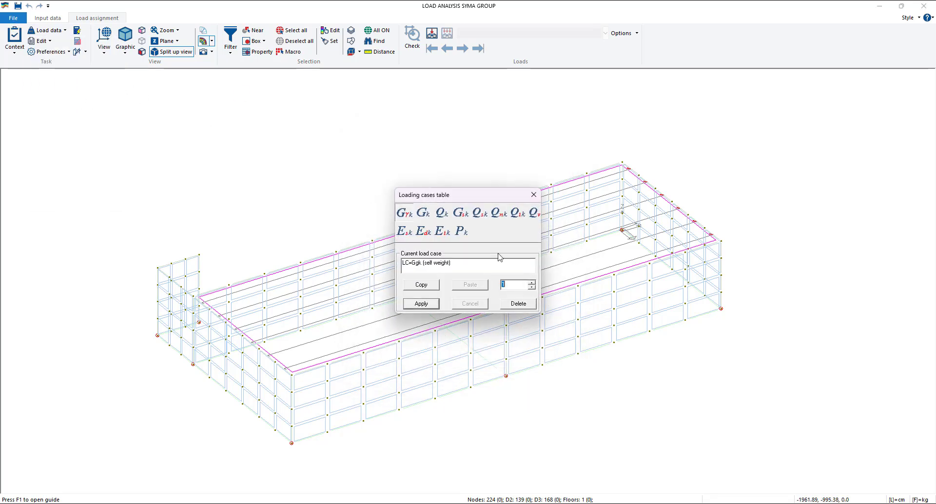
pyautogui.click(532, 282)
pyautogui.click(531, 283)
pyautogui.click(531, 282)
pyautogui.click(531, 282)
pyautogui.click(532, 282)
pyautogui.click(531, 283)
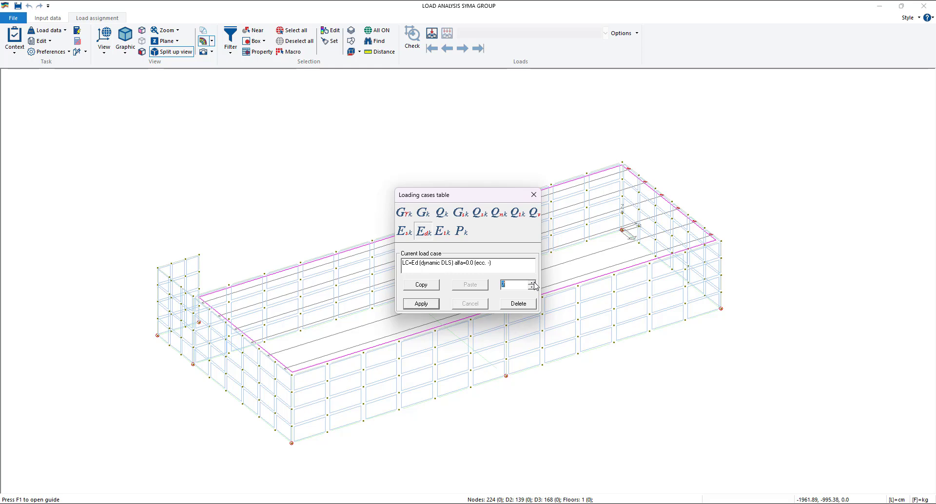
pyautogui.click(532, 282)
pyautogui.click(532, 282)
pyautogui.click(531, 282)
pyautogui.click(532, 288)
pyautogui.click(532, 288)
pyautogui.click(532, 288)
pyautogui.click(532, 288)
pyautogui.click(532, 288)
pyautogui.click(532, 288)
pyautogui.click(532, 288)
pyautogui.click(532, 288)
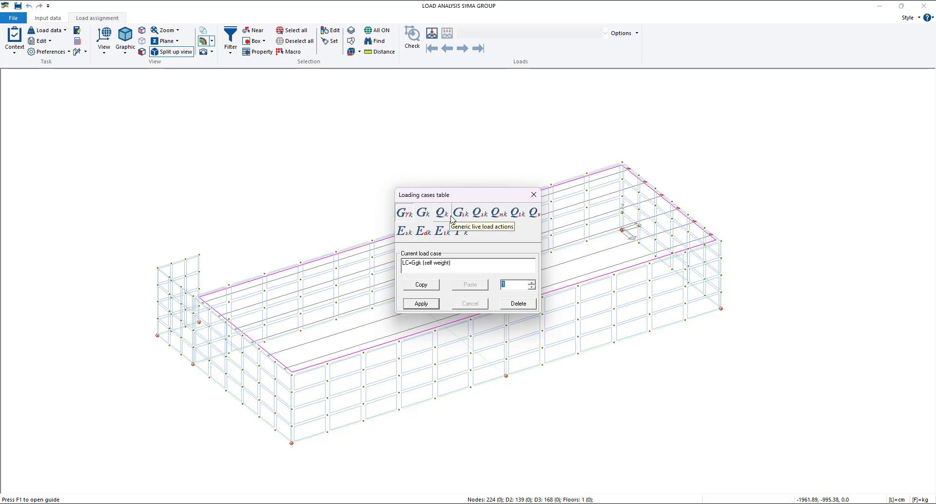
# - Define load case 10 as a generic live load (Qk), apply it and close the loading cases table
pyautogui.click(532, 283)
pyautogui.click(532, 283)
pyautogui.click(532, 282)
pyautogui.click(532, 282)
pyautogui.click(532, 283)
pyautogui.click(532, 283)
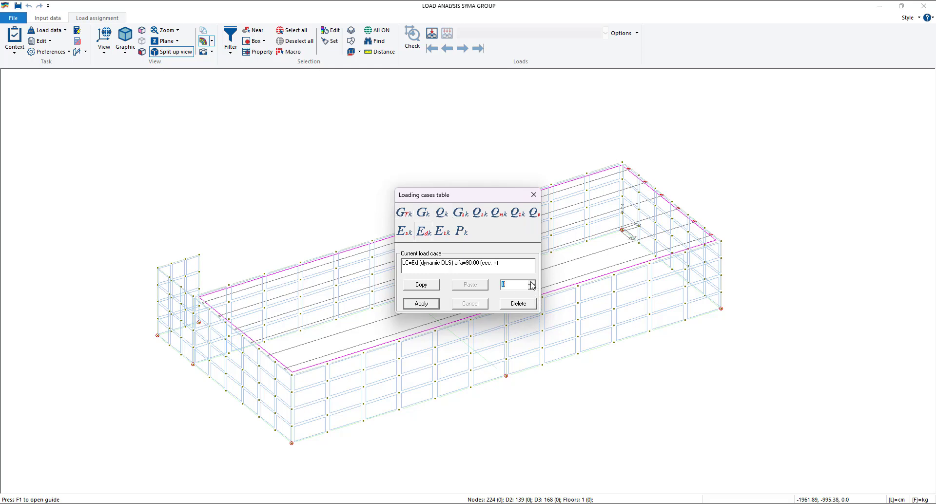
pyautogui.click(532, 283)
pyautogui.click(532, 282)
pyautogui.click(532, 282)
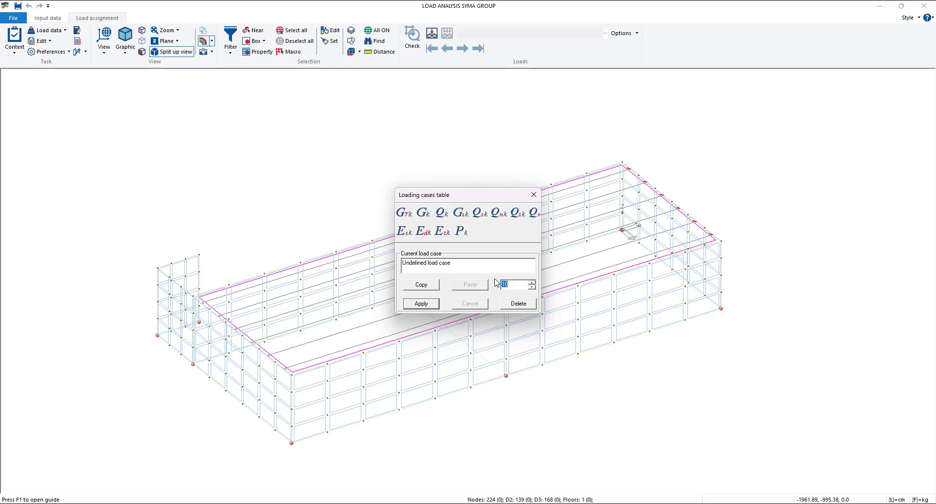
pyautogui.click(441, 215)
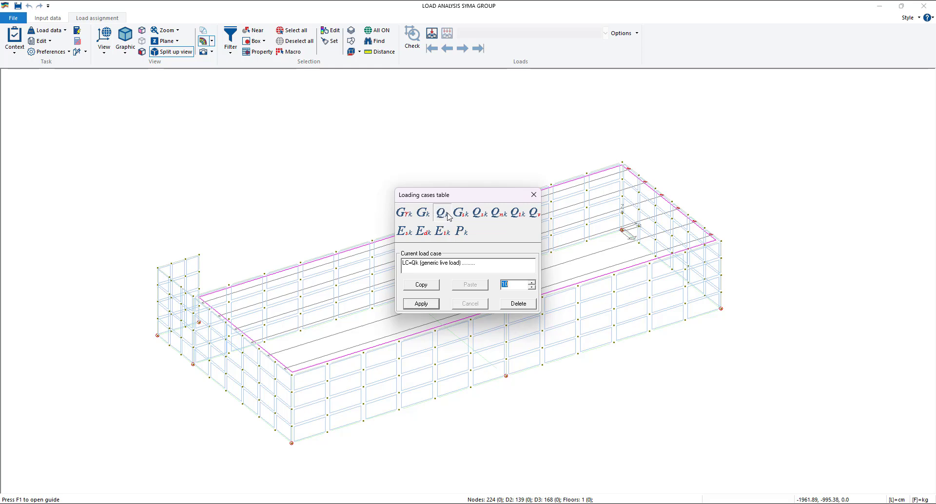
pyautogui.click(421, 304)
pyautogui.click(533, 195)
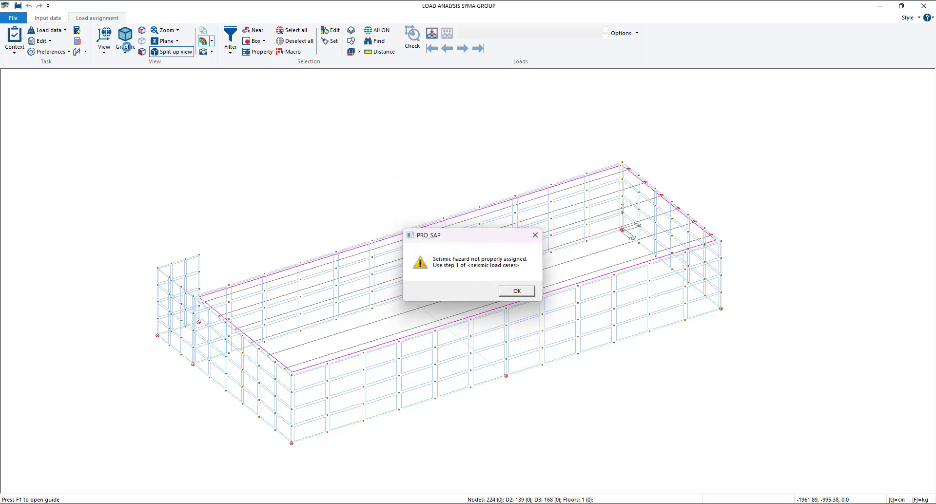
pyautogui.click(524, 290)
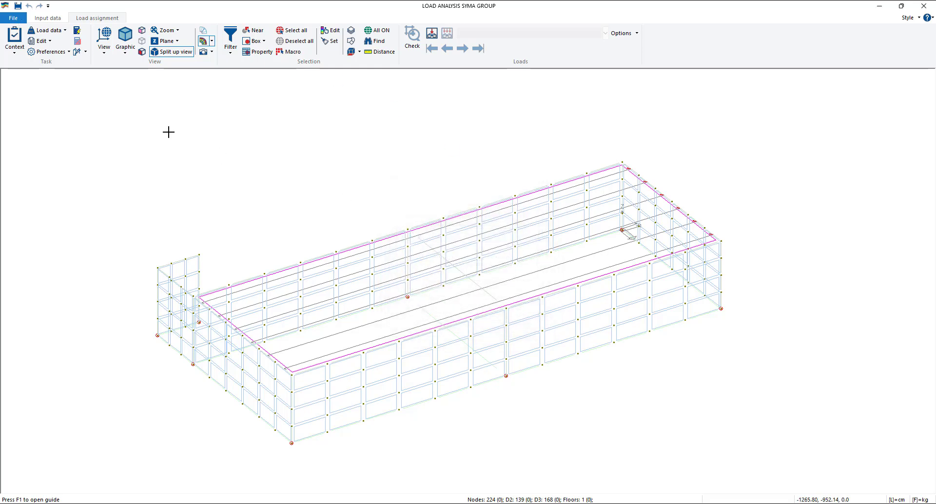
# - Try load case 11 as a dynamic seismic action (Edk) at 90 degrees, ultimate limit state, then delete it and close the loading cases table
pyautogui.click(65, 31)
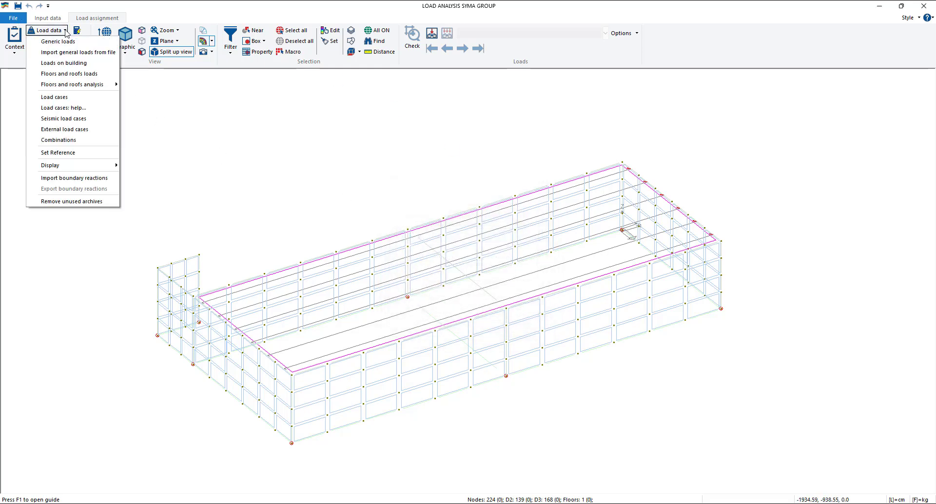
pyautogui.click(90, 102)
pyautogui.click(532, 287)
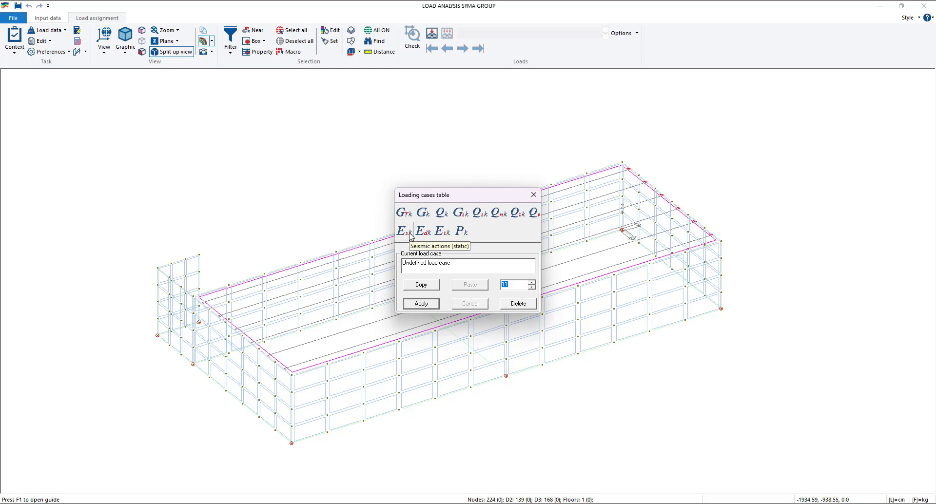
pyautogui.click(413, 238)
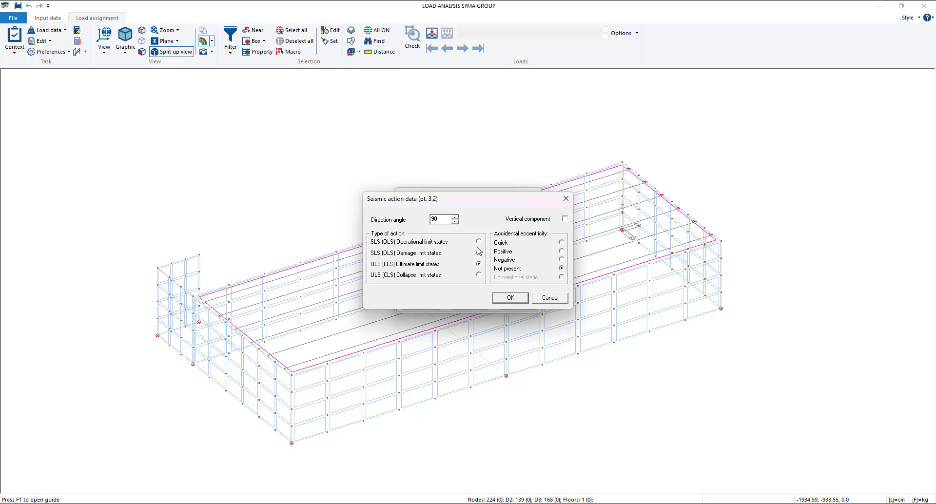
pyautogui.moveTo(490, 204); pyautogui.dragTo(548, 266)
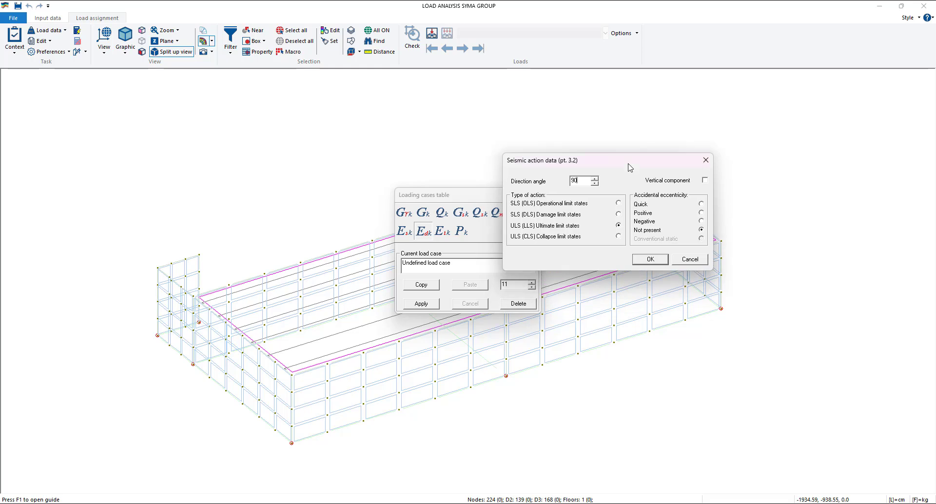
pyautogui.click(648, 273)
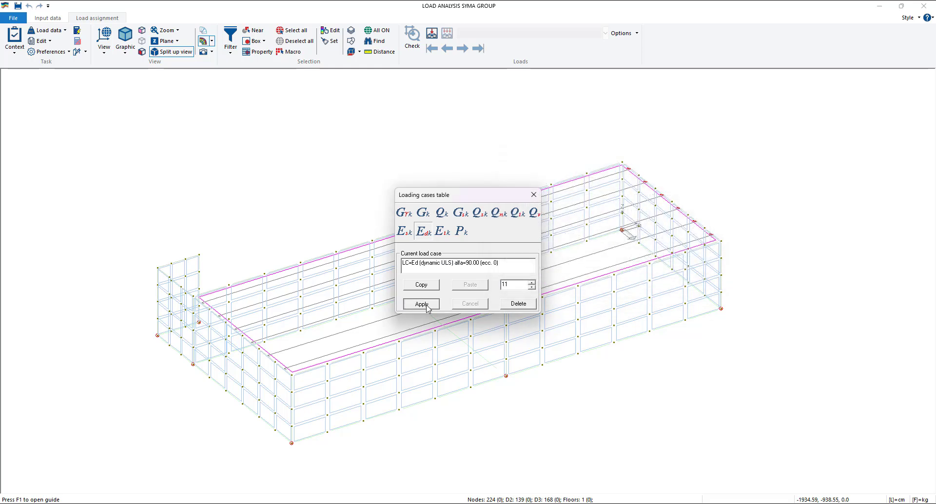
pyautogui.click(425, 306)
pyautogui.click(507, 304)
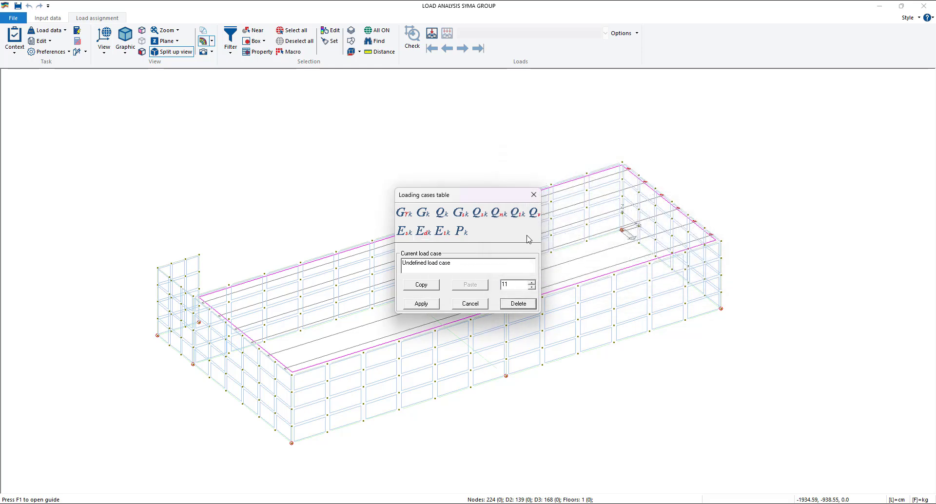
pyautogui.click(534, 196)
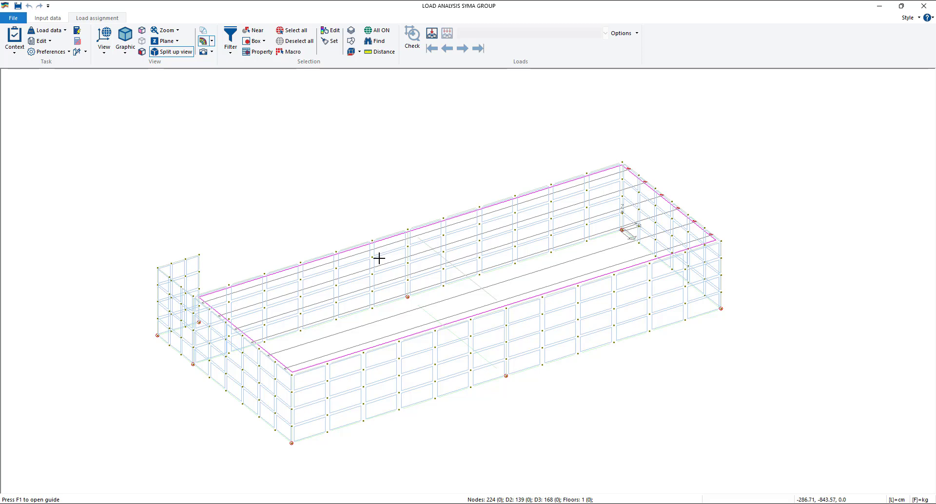
# - Turn off the display of the floors so only the meshed walls and nodes are shown
pyautogui.moveTo(379, 258); pyautogui.dragTo(399, 226, button='middle')
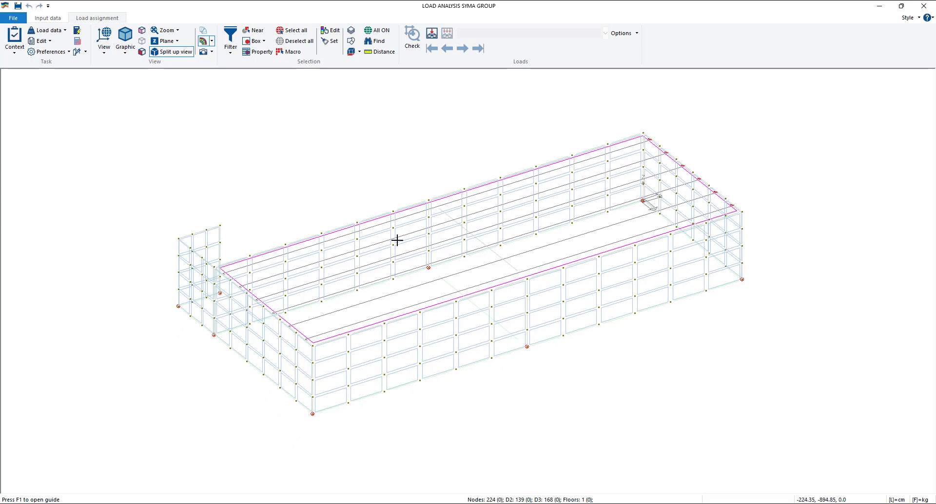
pyautogui.scroll(2, 397, 239)
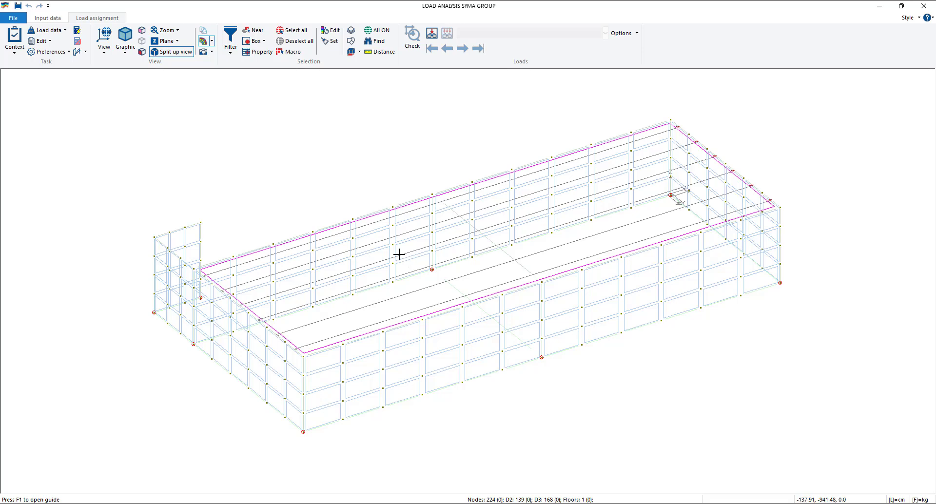
pyautogui.moveTo(427, 269); pyautogui.dragTo(355, 278, button='middle')
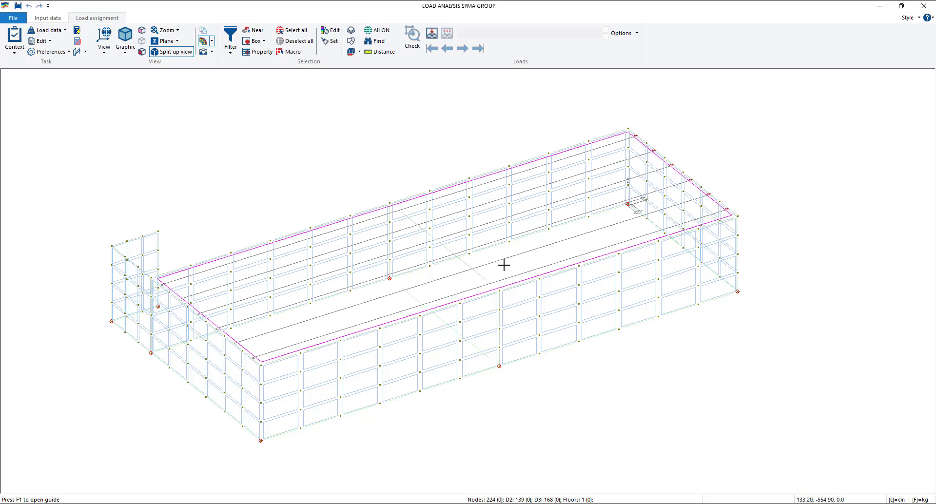
pyautogui.click(203, 41)
pyautogui.click(471, 278)
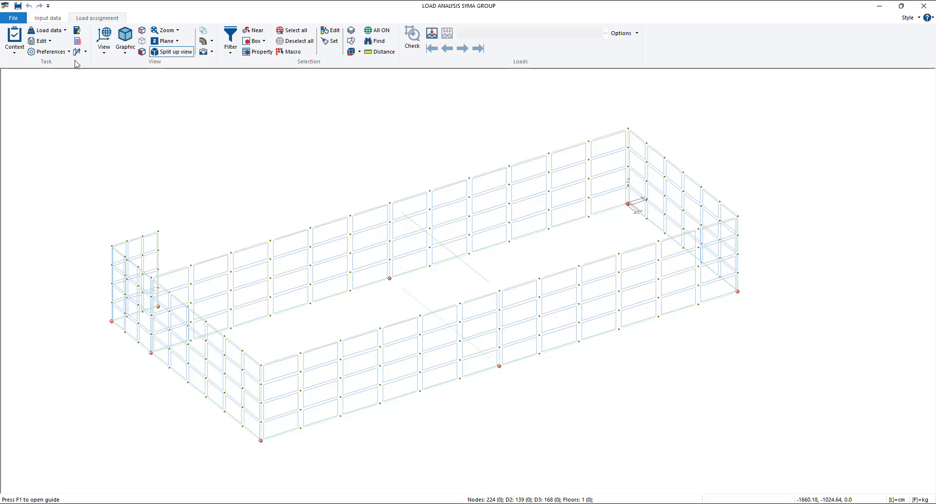
# - Create a not uniform pressure load named Static soil pressure as generic load 1 and close the generic load table
pyautogui.click(54, 31)
pyautogui.click(61, 52)
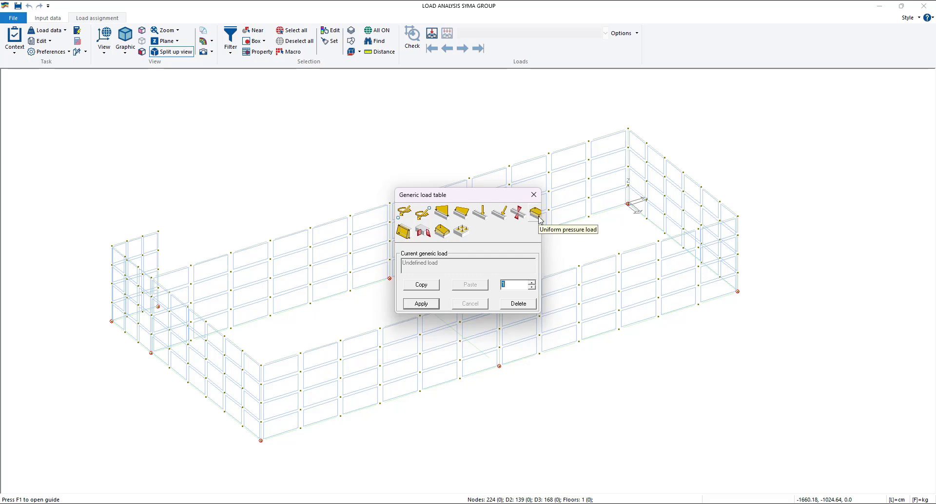
pyautogui.click(404, 233)
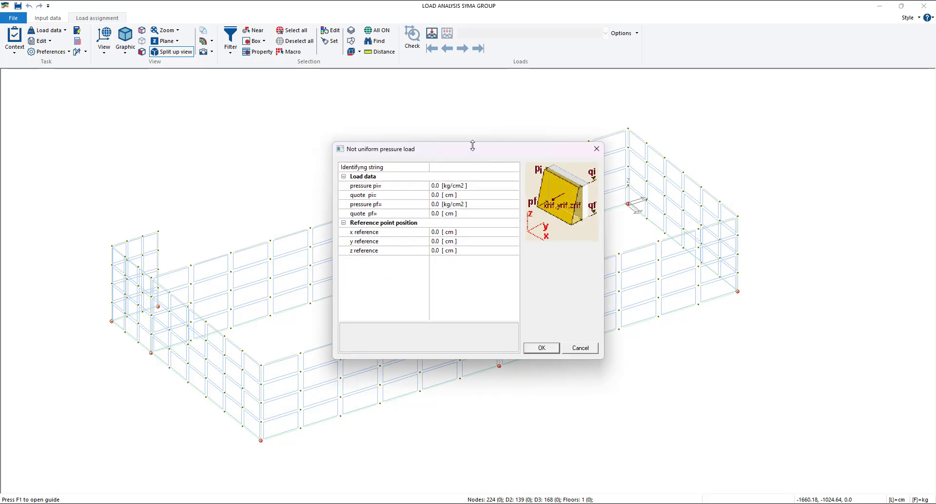
pyautogui.moveTo(472, 149); pyautogui.dragTo(429, 170)
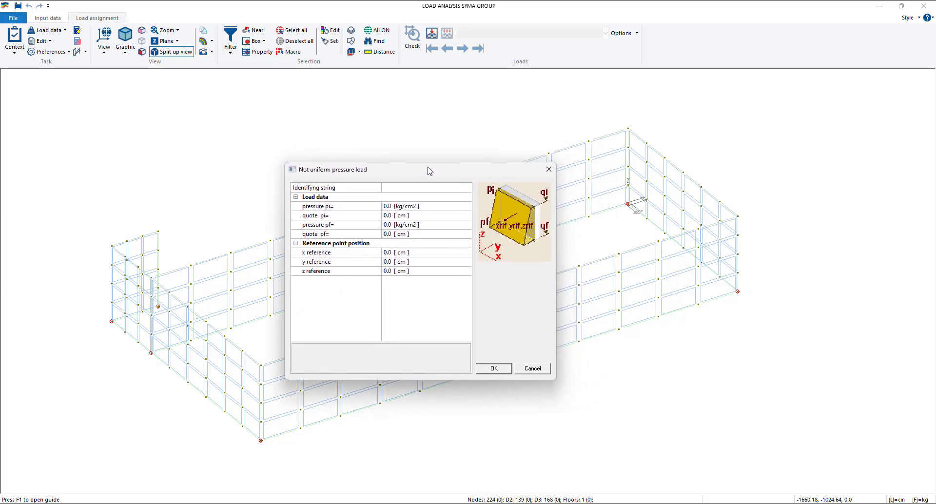
pyautogui.click(414, 189)
pyautogui.write('St')
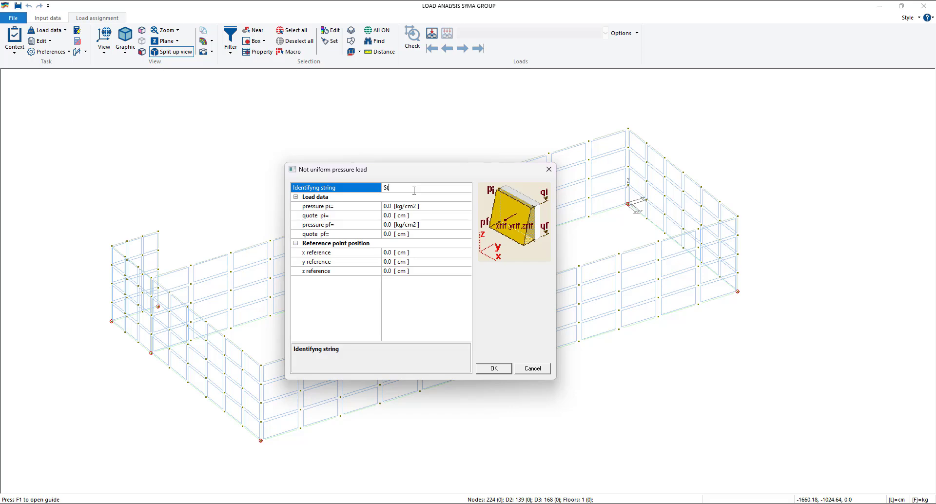
pyautogui.write('atic soil pressure')
pyautogui.moveTo(457, 172); pyautogui.dragTo(380, 159)
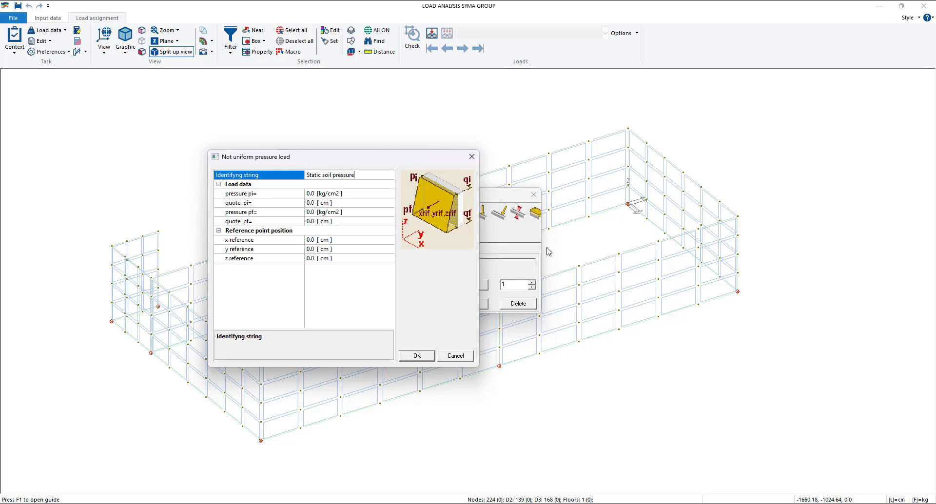
pyautogui.click(416, 356)
pyautogui.click(534, 196)
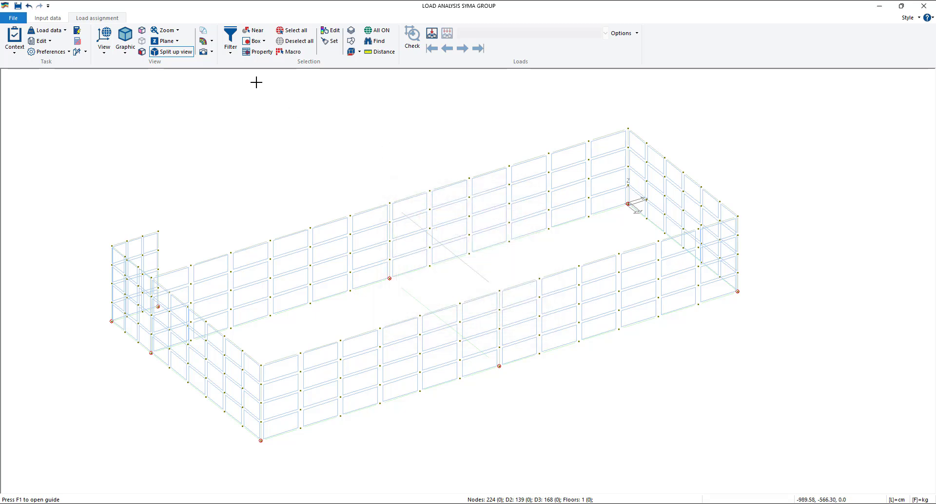
# - Activate Near selection, reopen the Static soil pressure load and set its pi quote to 280 cm
pyautogui.click(254, 31)
pyautogui.click(48, 30)
pyautogui.click(58, 42)
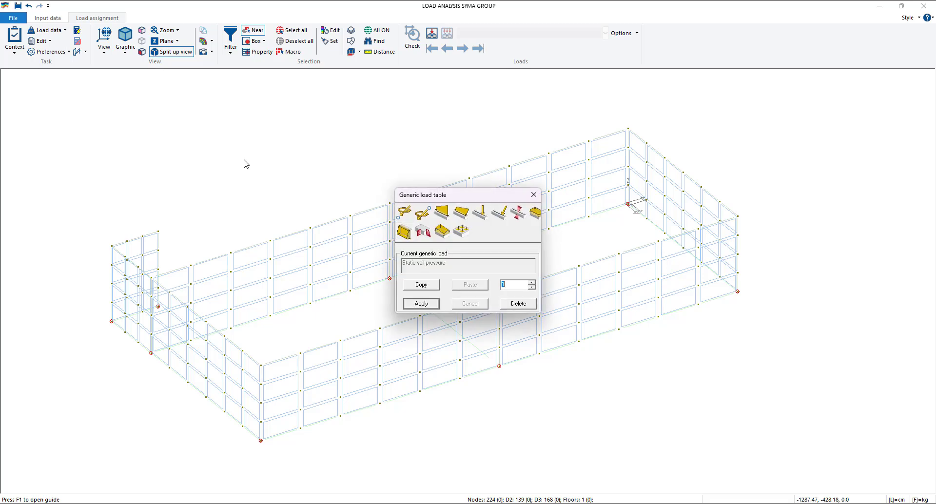
pyautogui.click(405, 233)
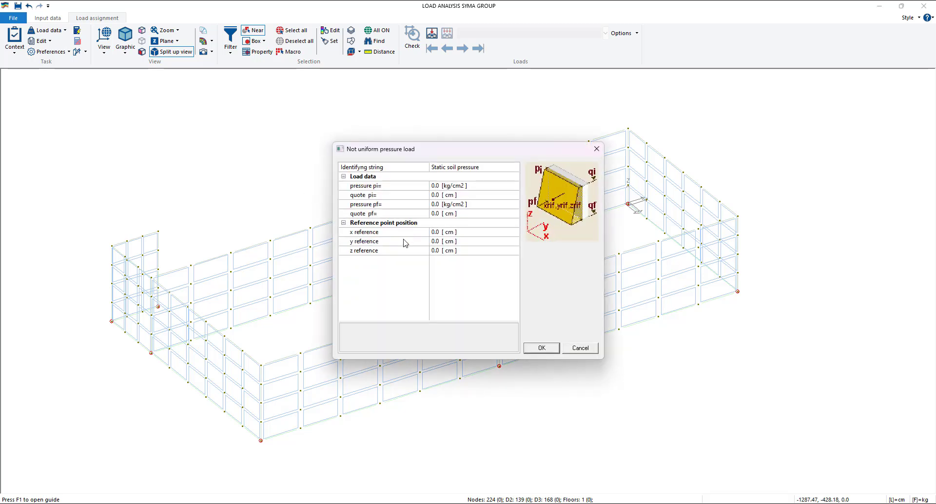
pyautogui.click(435, 195)
pyautogui.moveTo(435, 195); pyautogui.dragTo(427, 197)
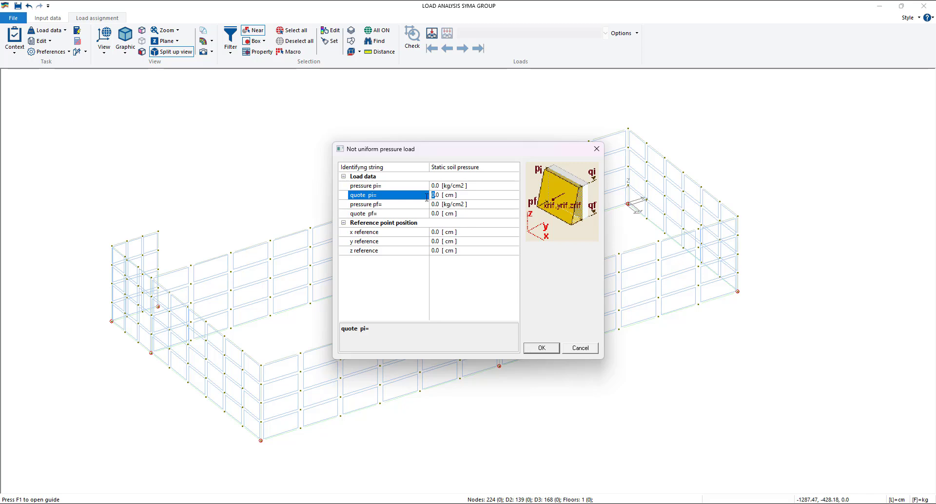
pyautogui.write('280')
# - Set the final pressure pf of Static soil pressure to 10 kg/cm2, apply the load and close the generic load table
pyautogui.click(433, 213)
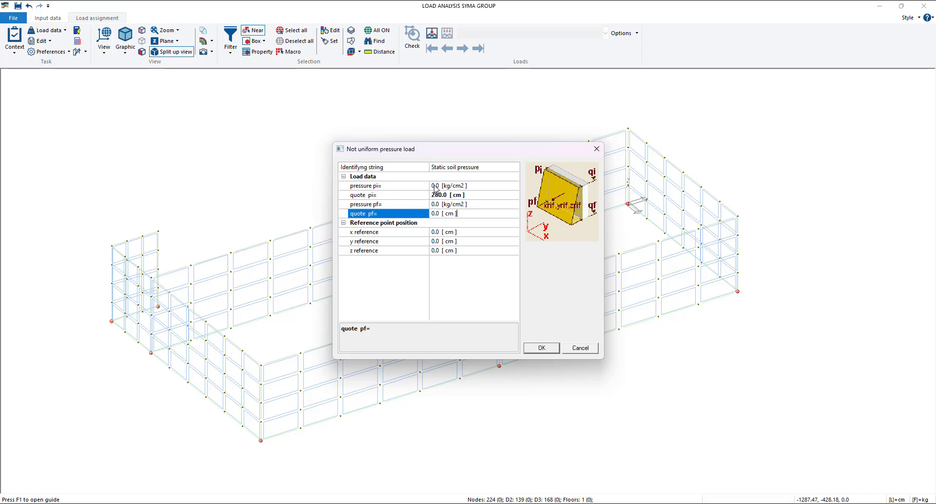
pyautogui.click(435, 204)
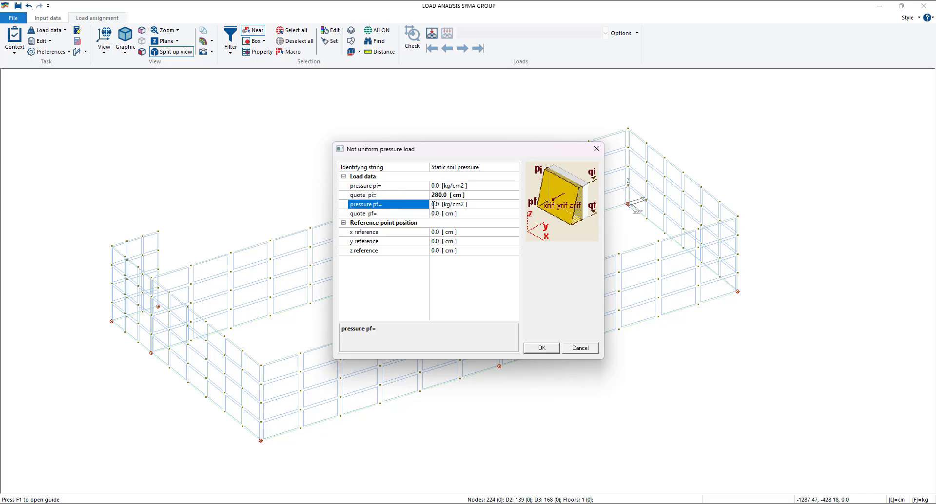
pyautogui.moveTo(434, 204); pyautogui.dragTo(420, 205)
pyautogui.write('10')
pyautogui.click(494, 300)
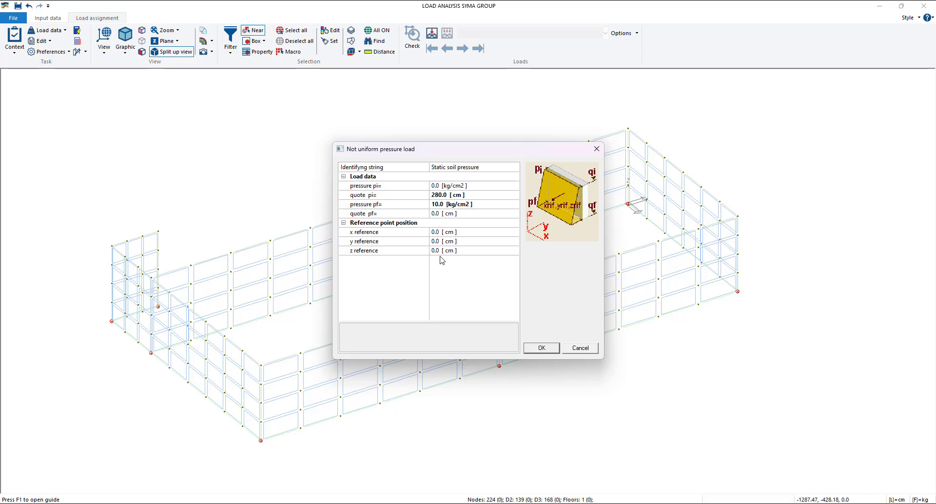
pyautogui.click(542, 348)
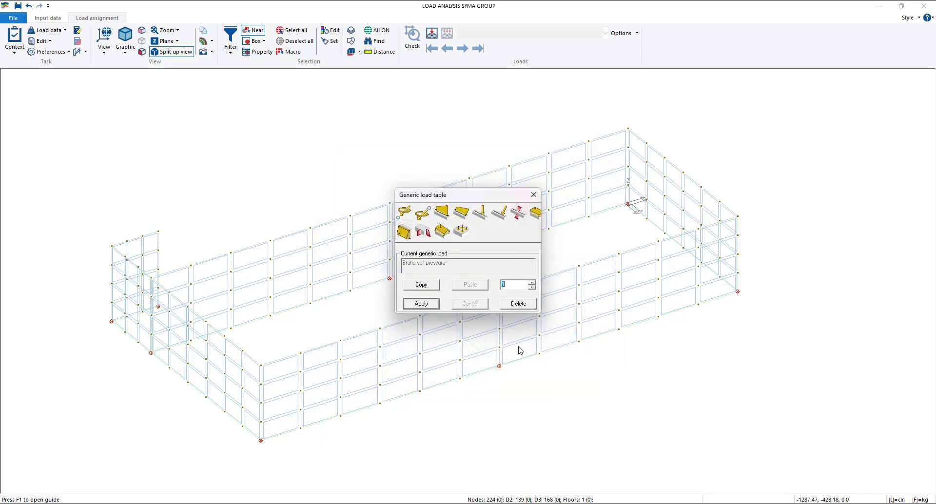
pyautogui.click(425, 305)
pyautogui.click(534, 195)
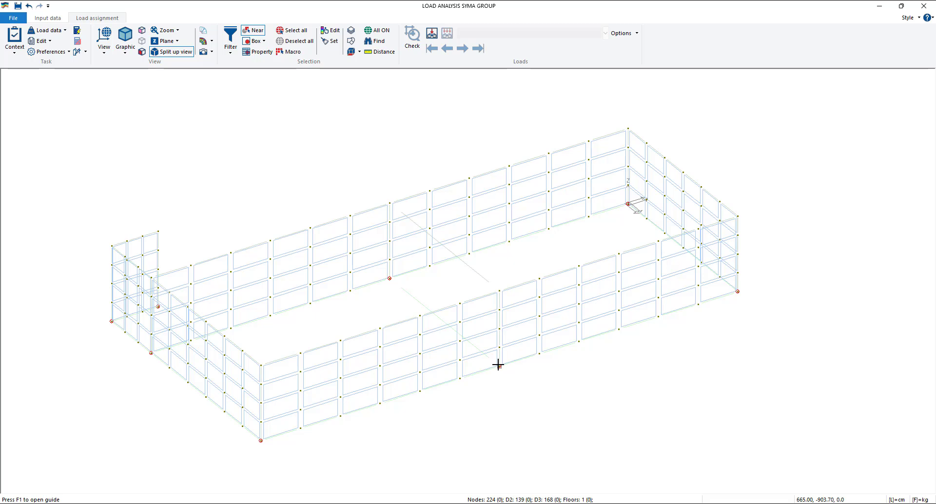
# - Set the Static soil pressure reference point to x 300 cm and y -900 cm, apply the load and close the generic load table
pyautogui.scroll(5, 631, 203)
pyautogui.scroll(-3, 570, 214)
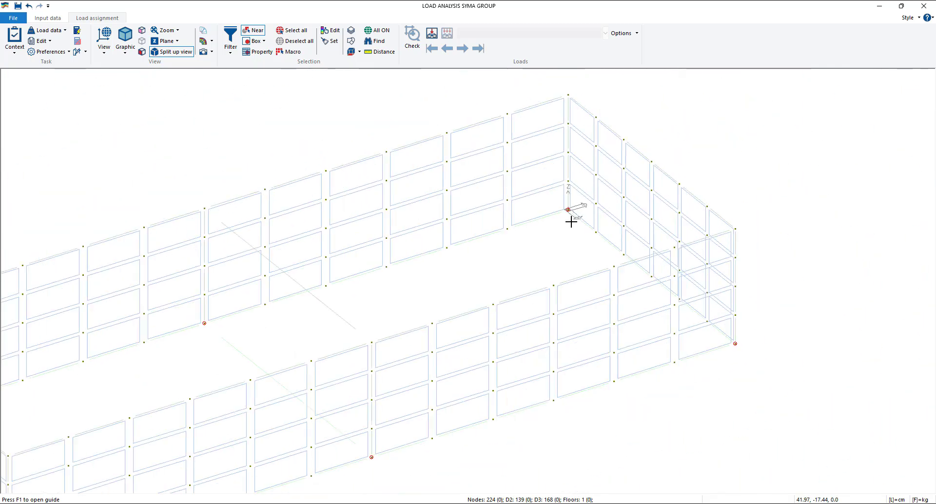
pyautogui.scroll(-3, 570, 222)
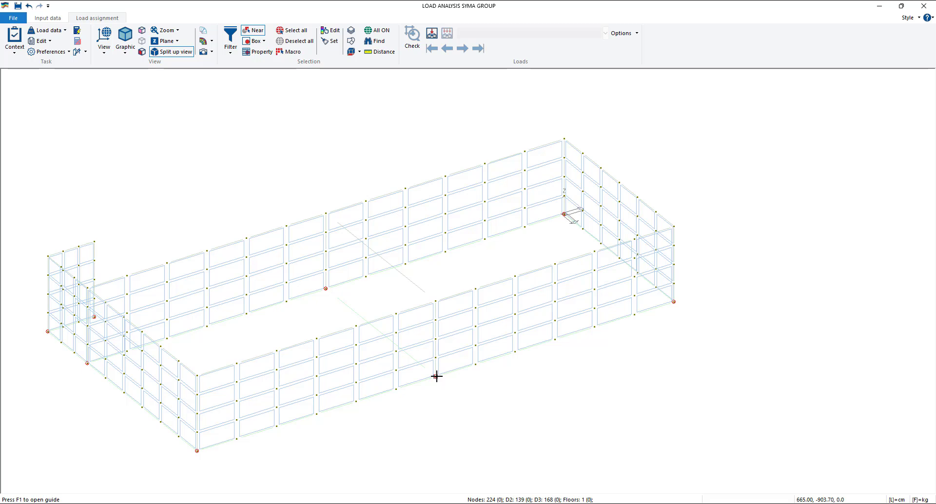
pyautogui.click(49, 31)
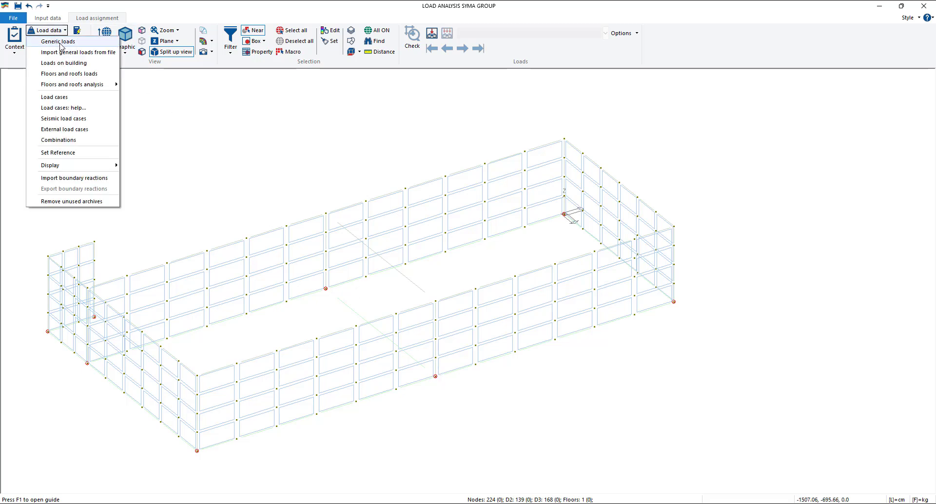
pyautogui.click(60, 43)
pyautogui.click(400, 231)
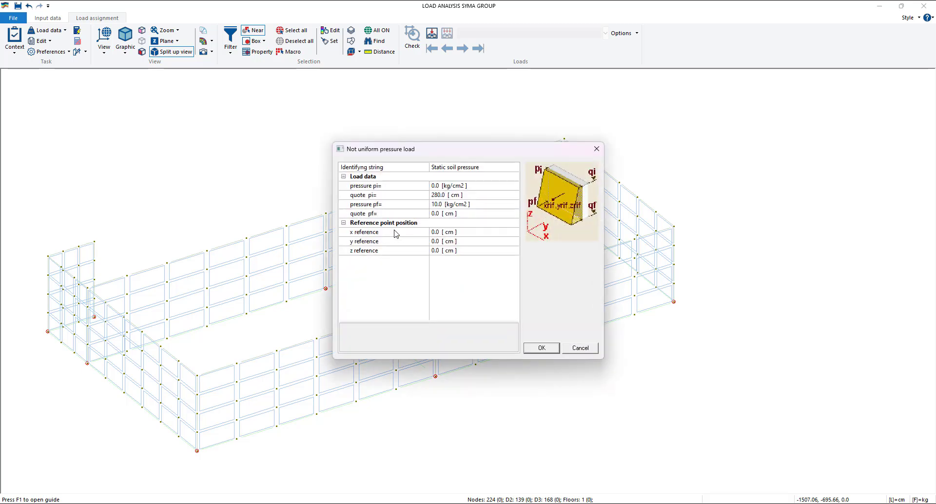
pyautogui.click(434, 233)
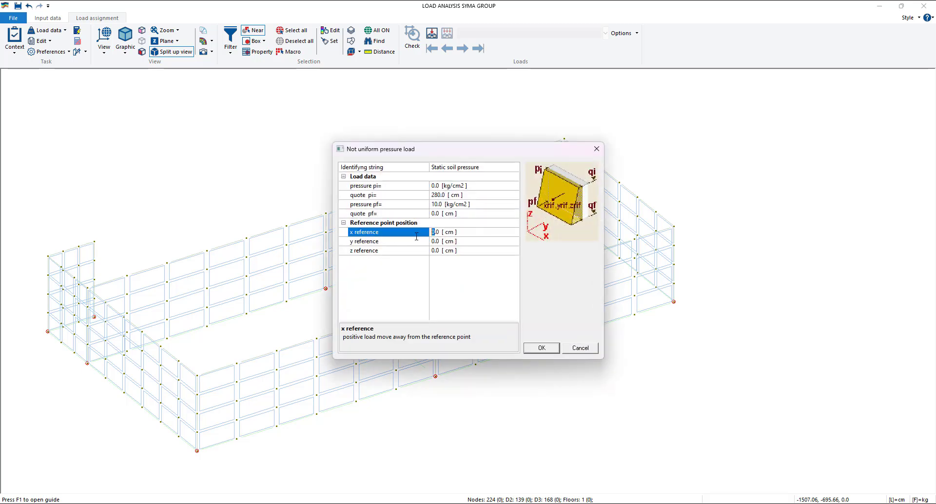
pyautogui.write('300')
pyautogui.click(434, 241)
pyautogui.write('-900')
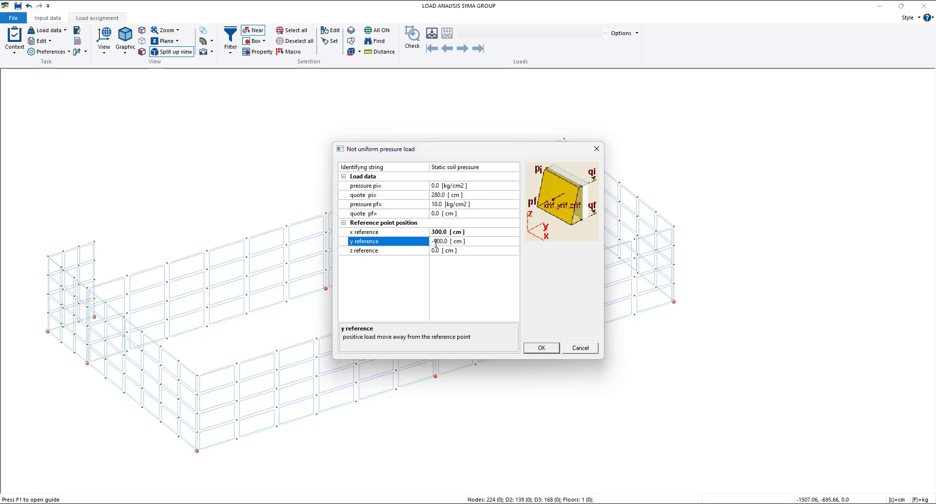
pyautogui.click(542, 348)
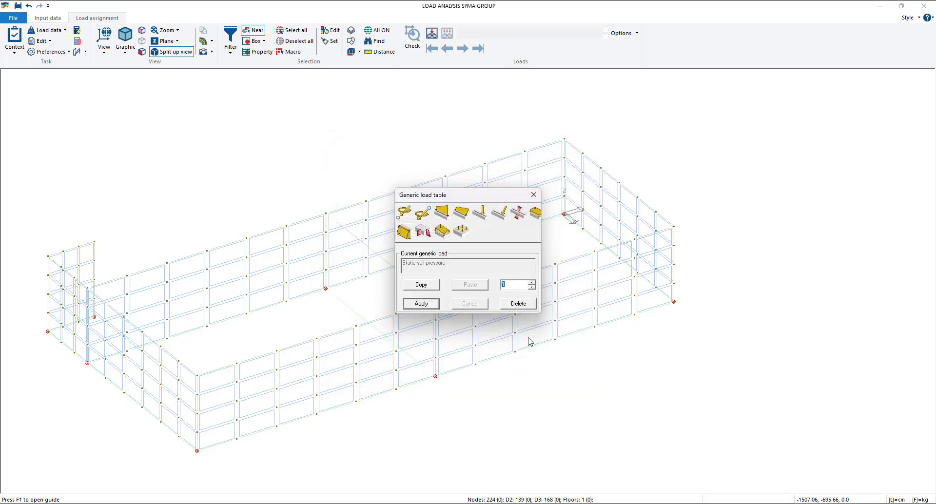
pyautogui.click(422, 304)
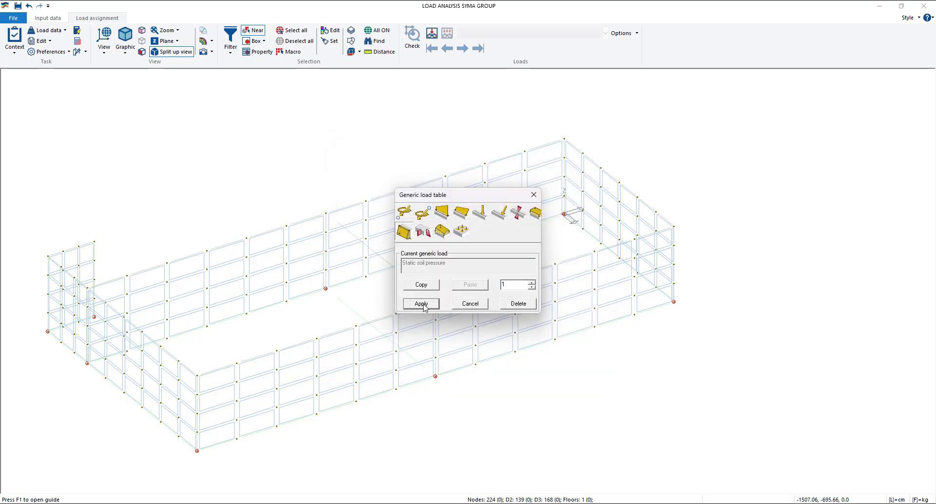
pyautogui.click(534, 195)
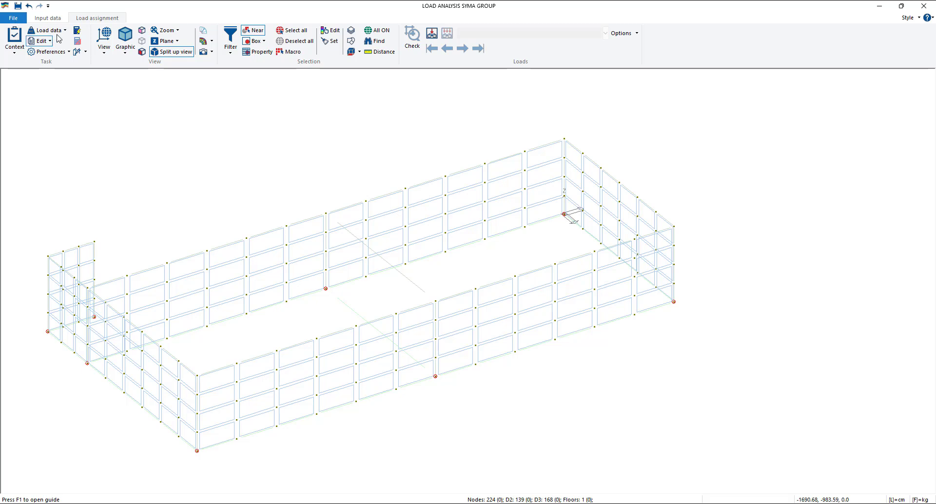
# - Change load case 10 to a G1 fully defined generic dead load, apply it and close the loading cases table
pyautogui.click(49, 31)
pyautogui.click(73, 98)
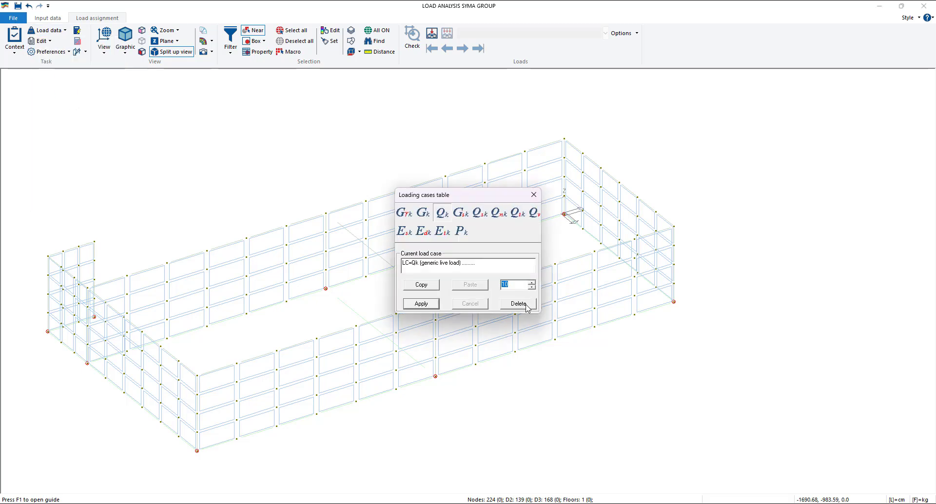
pyautogui.click(533, 283)
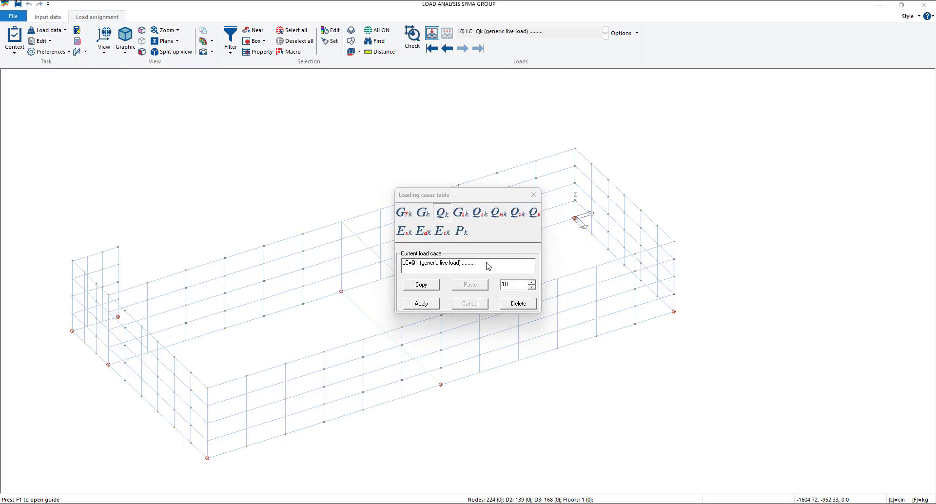
pyautogui.click(518, 284)
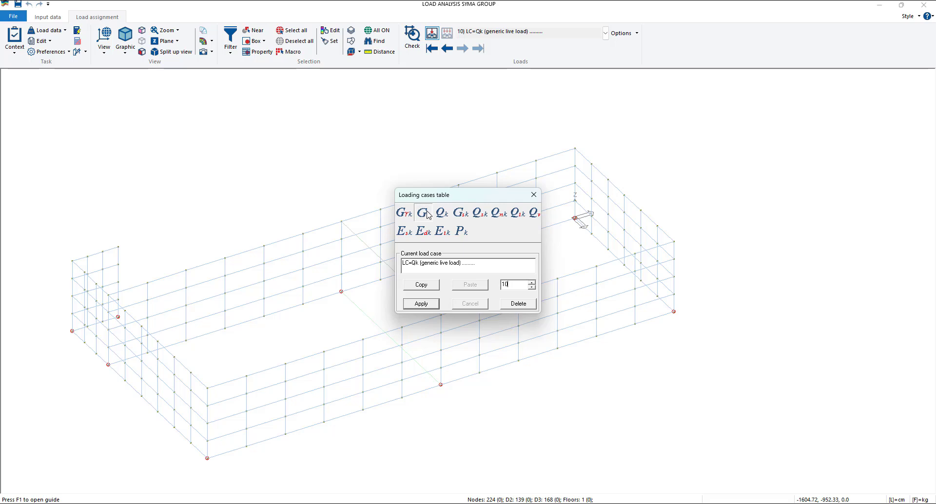
pyautogui.click(424, 213)
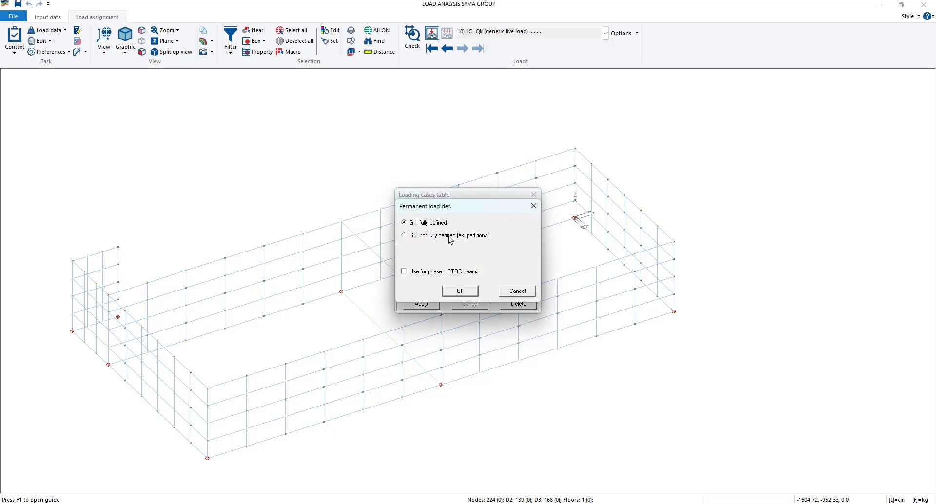
pyautogui.click(460, 292)
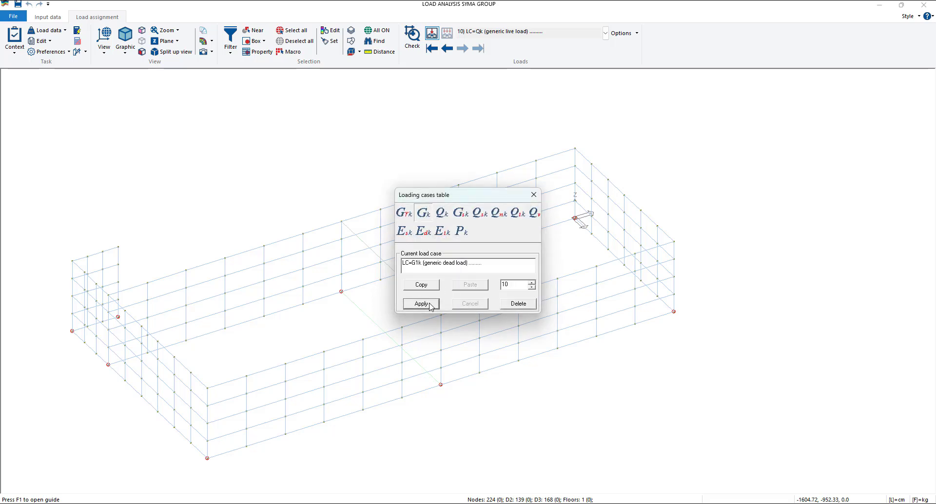
pyautogui.click(429, 305)
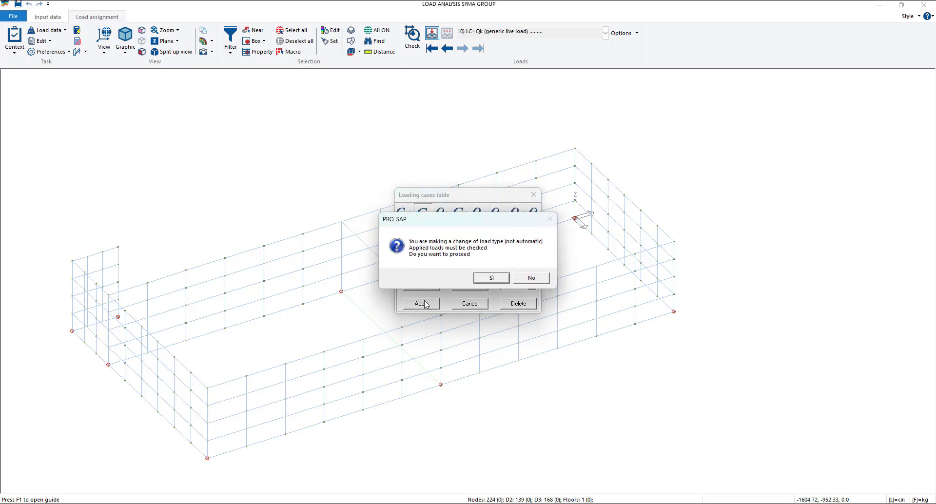
pyautogui.click(493, 279)
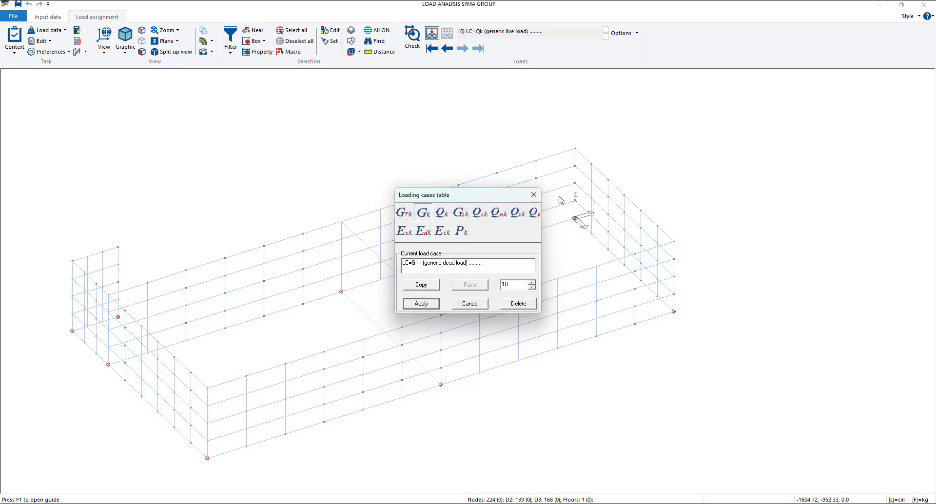
pyautogui.click(534, 195)
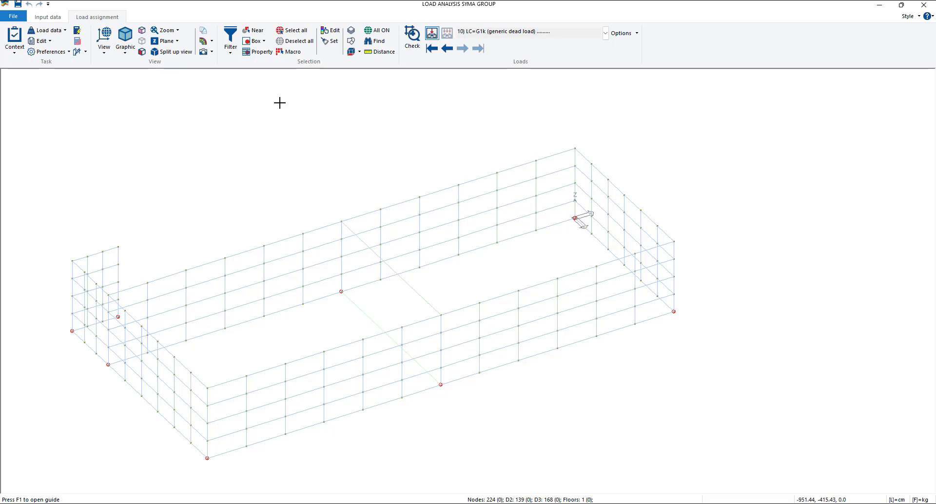
# - Assign Static soil pressure to load case 10 on one top-row element of the long rear wall, apply it and set it as reference
pyautogui.click(331, 30)
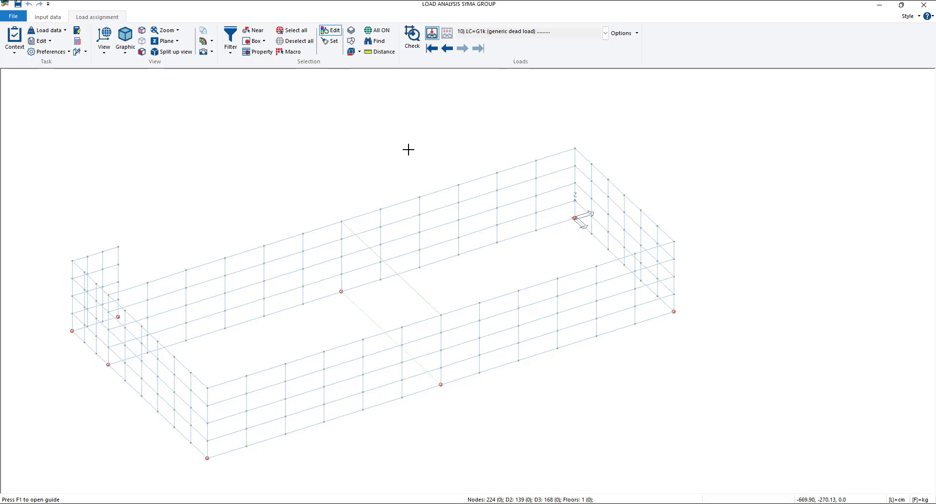
pyautogui.click(435, 197)
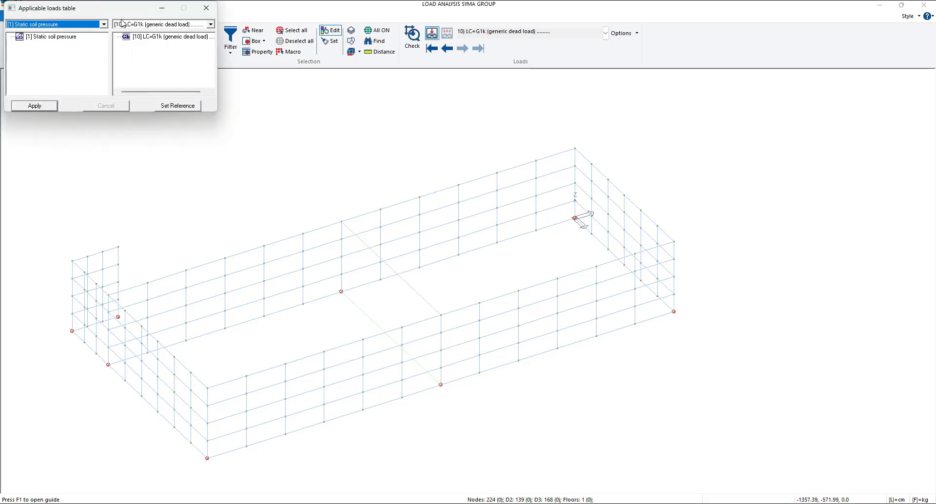
pyautogui.moveTo(122, 15); pyautogui.dragTo(209, 111)
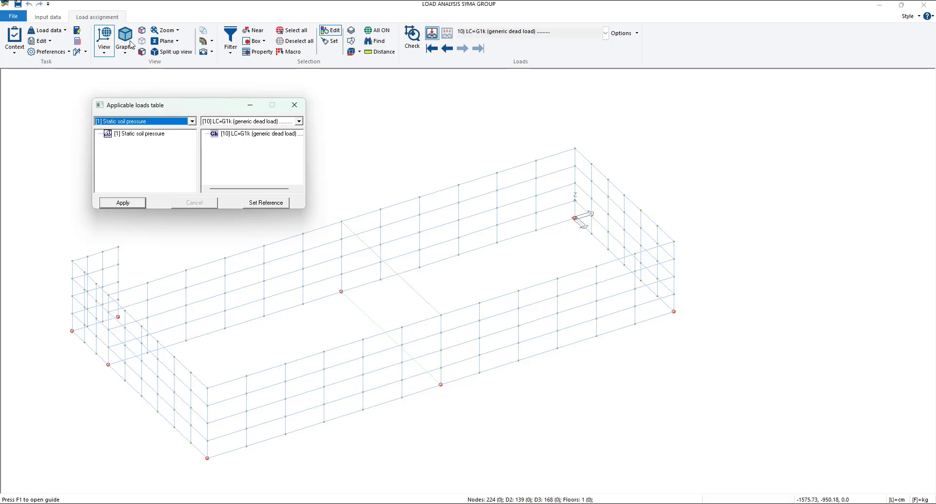
pyautogui.click(335, 32)
pyautogui.moveTo(164, 112); pyautogui.dragTo(201, 100)
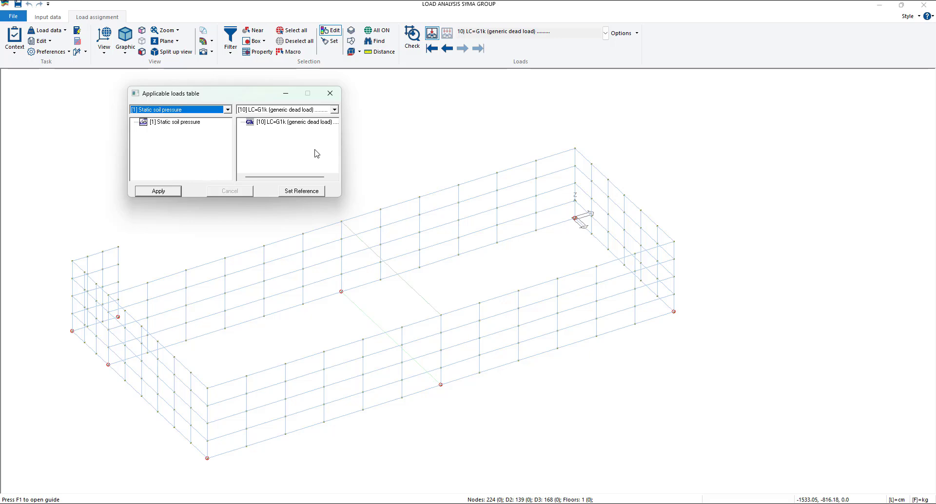
pyautogui.moveTo(195, 126); pyautogui.dragTo(269, 128)
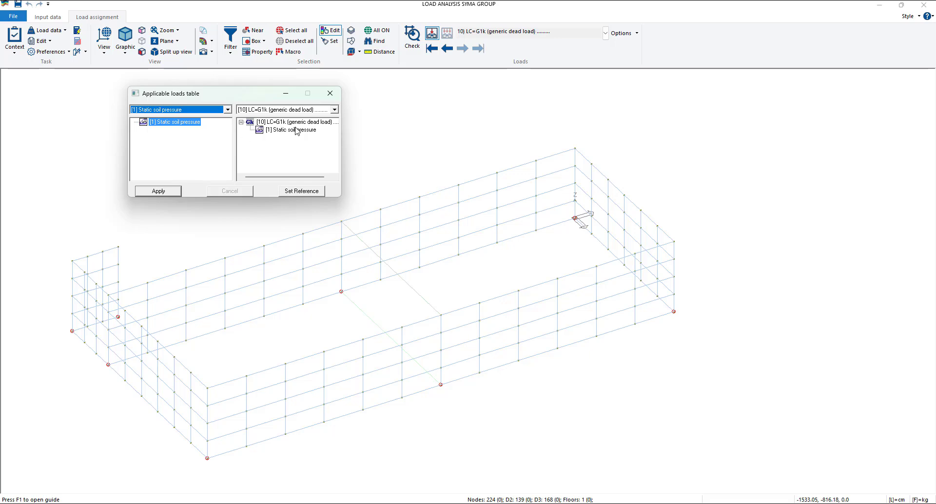
pyautogui.click(172, 194)
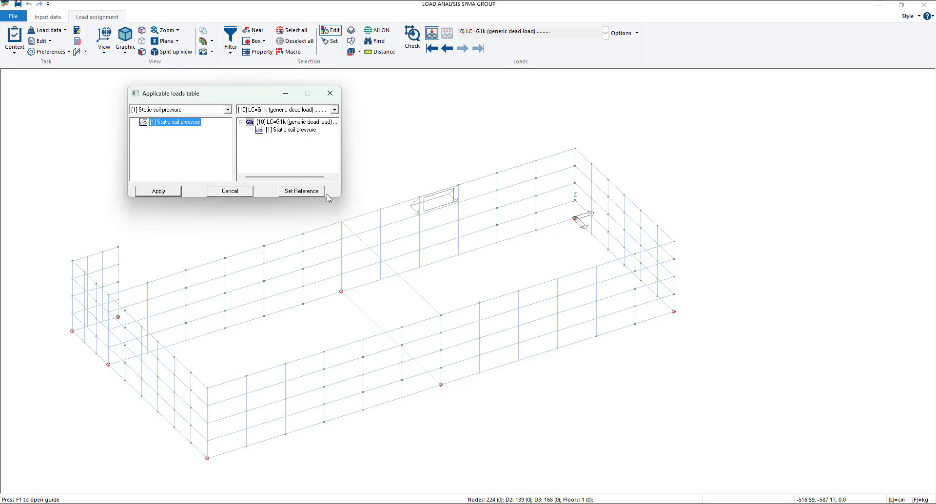
pyautogui.click(312, 194)
pyautogui.click(340, 96)
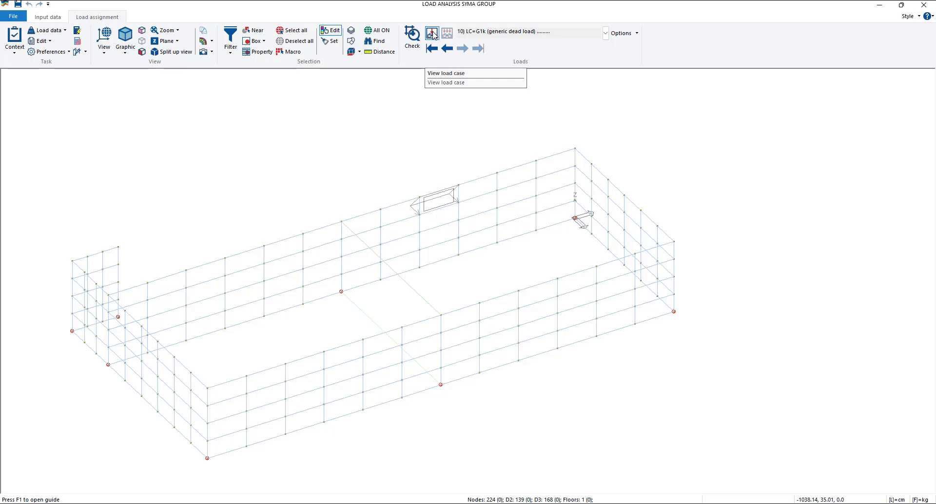
# - Select all wall elements by property and add the reference load to them with Sum Reference
pyautogui.moveTo(496, 278)
pyautogui.mouseDown(button='middle')
pyautogui.moveTo(509, 278)
pyautogui.moveTo(499, 266)
pyautogui.mouseUp(button='middle')
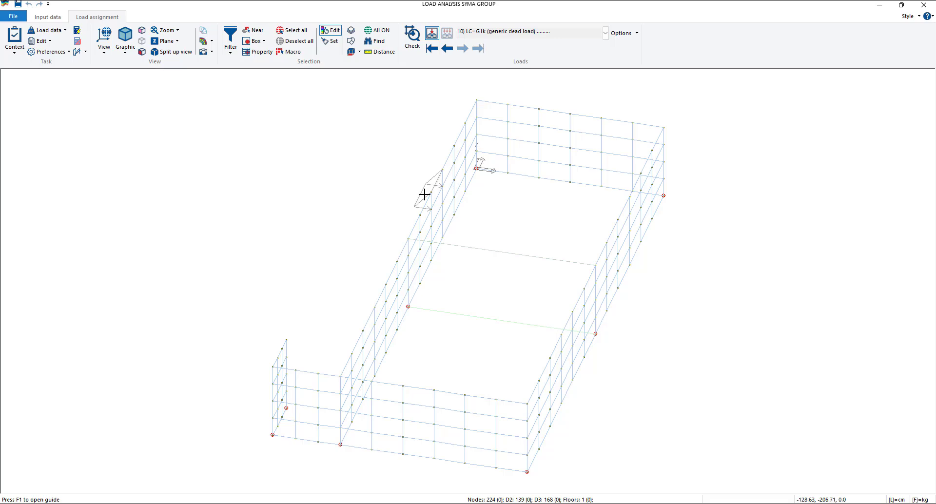
pyautogui.scroll(5, 429, 197)
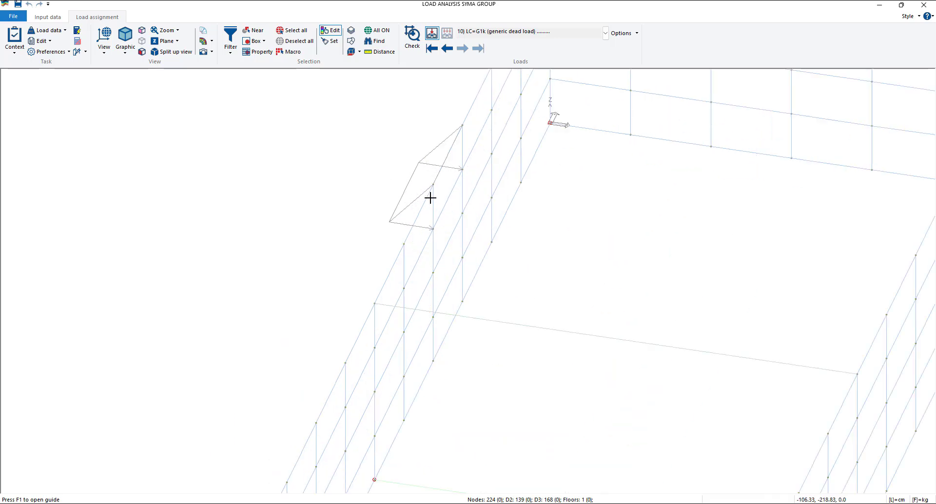
pyautogui.scroll(2, 430, 198)
pyautogui.scroll(-5, 430, 197)
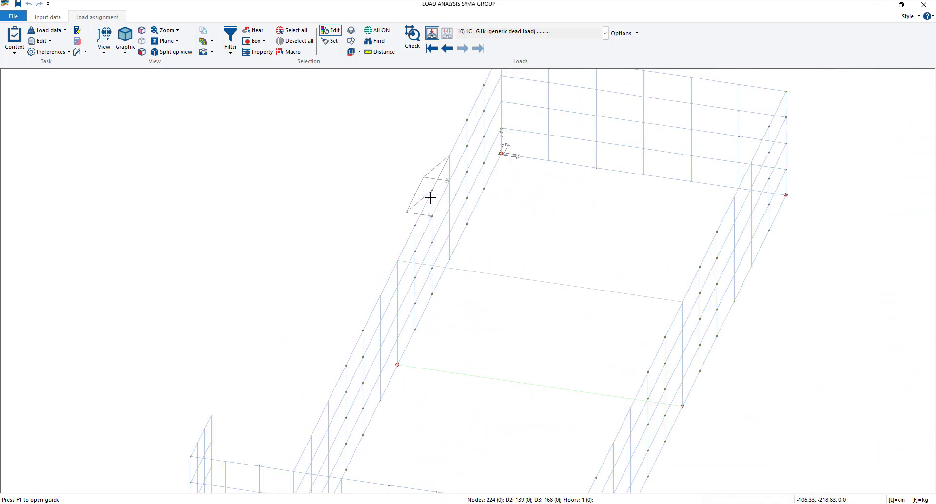
pyautogui.scroll(-5, 431, 198)
pyautogui.moveTo(481, 247)
pyautogui.mouseDown(button='middle')
pyautogui.moveTo(548, 265)
pyautogui.moveTo(492, 256)
pyautogui.mouseUp(button='middle')
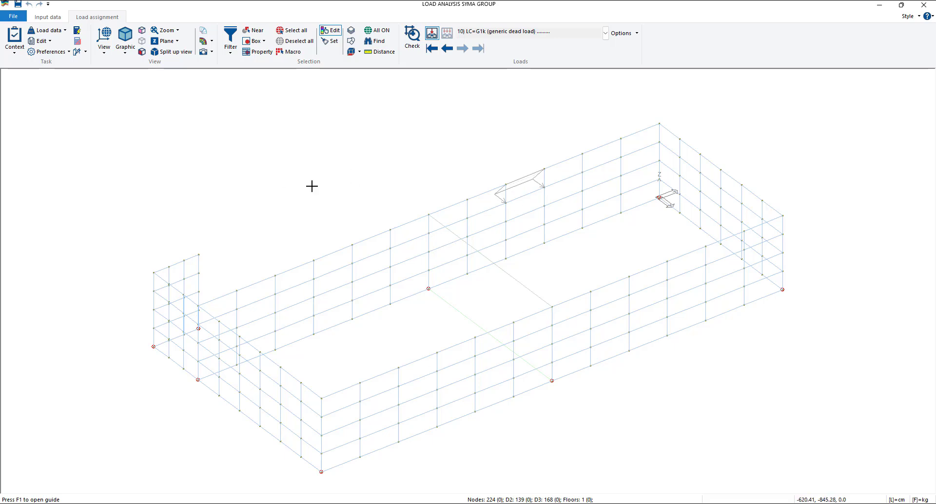
pyautogui.click(258, 52)
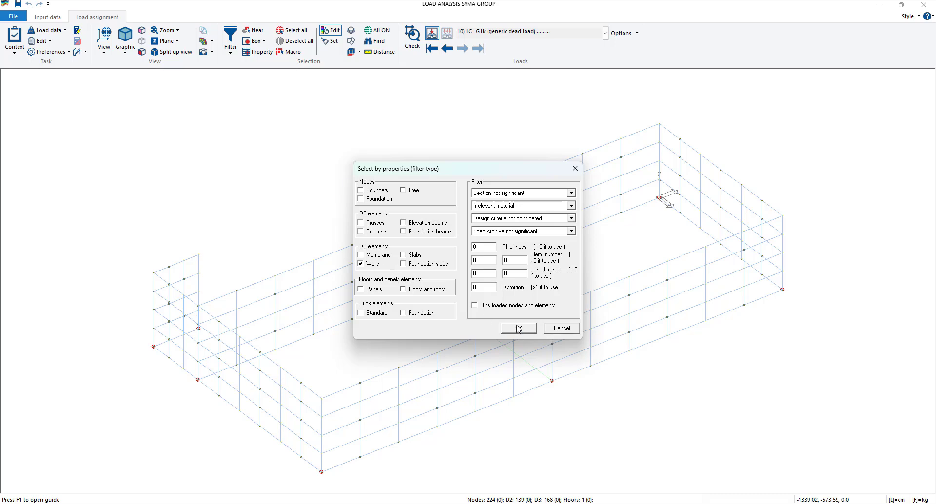
pyautogui.click(518, 329)
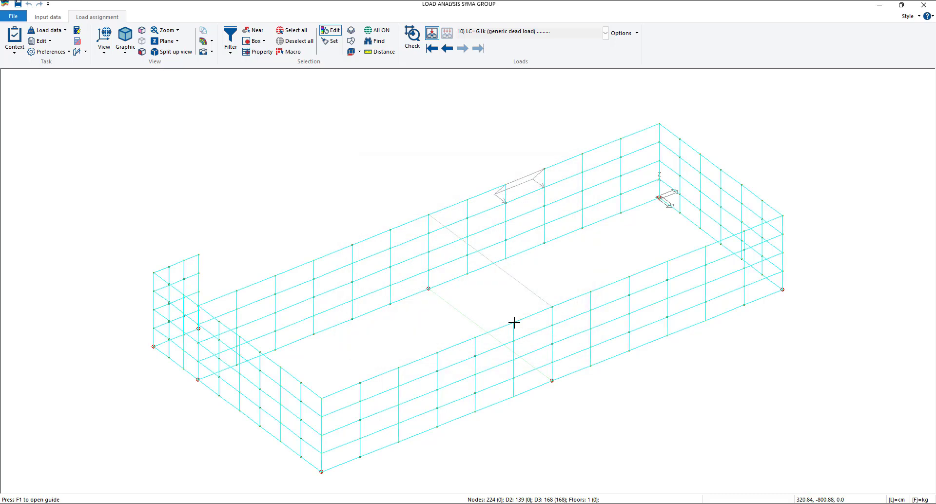
pyautogui.rightClick(325, 166)
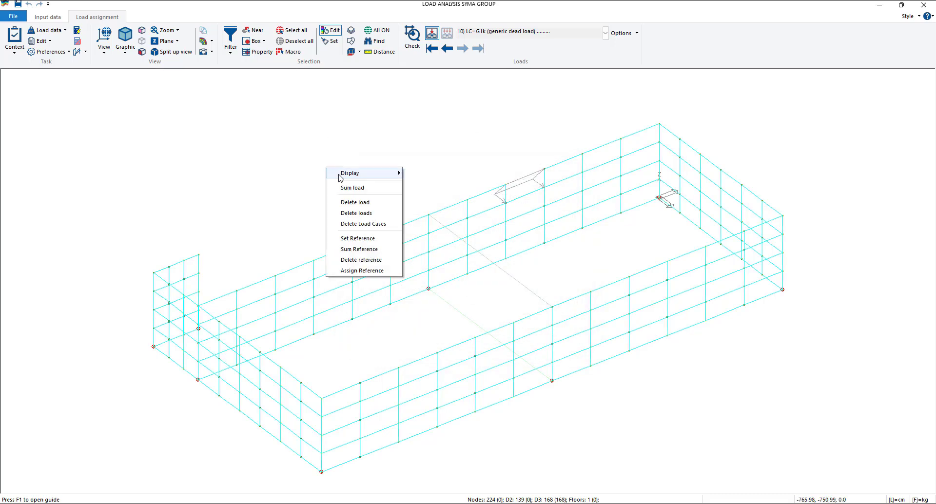
pyautogui.click(352, 249)
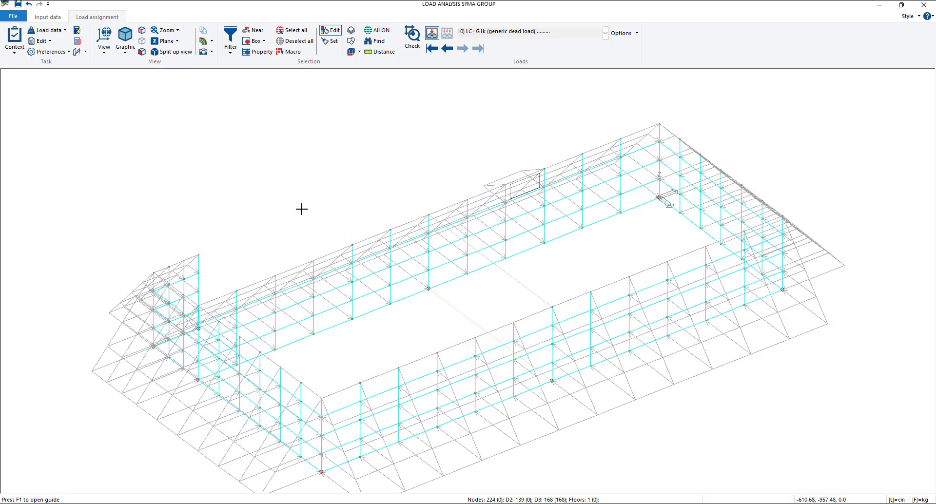
# - Remove the duplicate Static soil pressure from load case 10 on the reference wall element, apply the change and close the applicable loads table
pyautogui.scroll(-1, 307, 222)
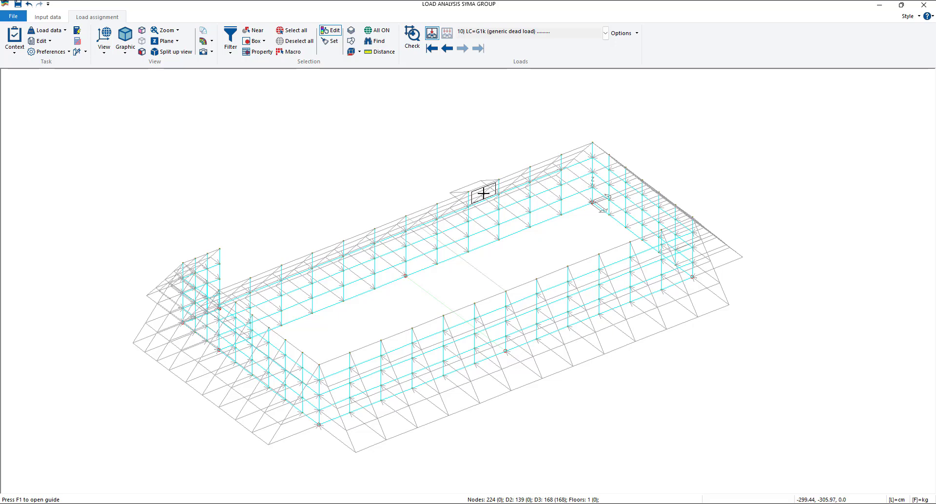
pyautogui.scroll(5, 483, 194)
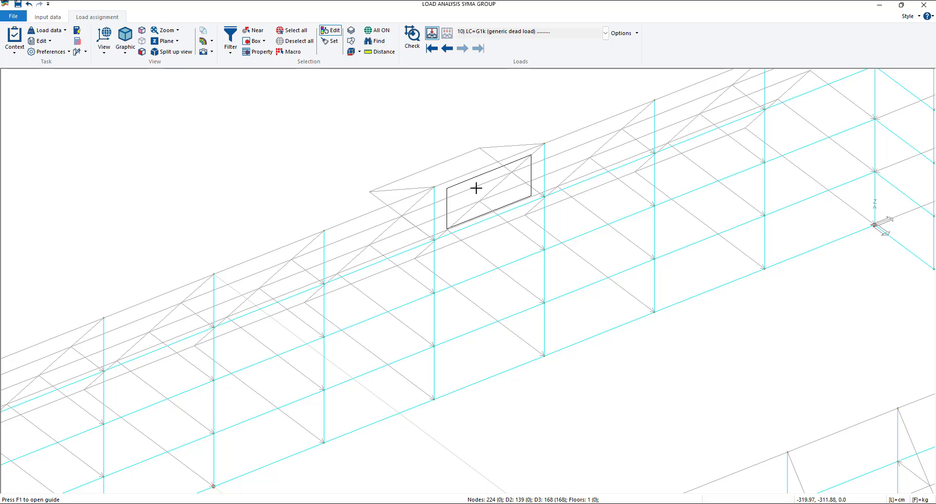
pyautogui.scroll(-5, 476, 188)
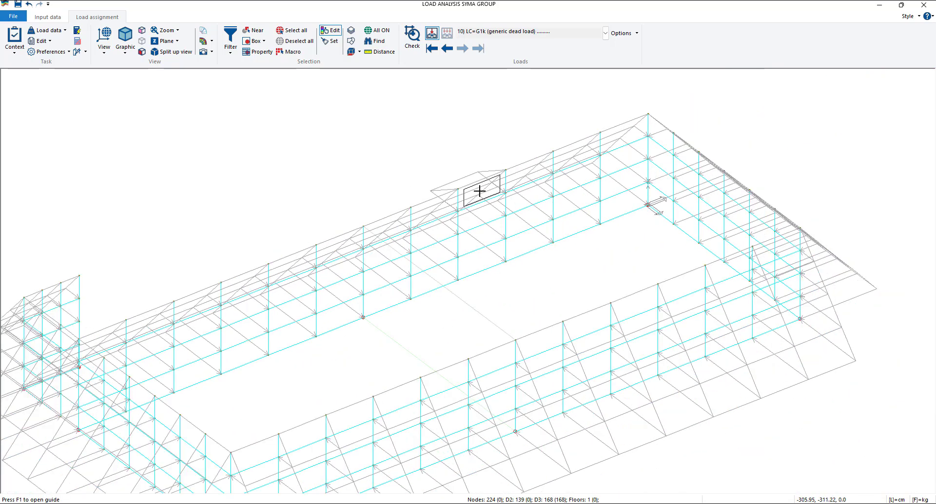
pyautogui.scroll(-2, 459, 205)
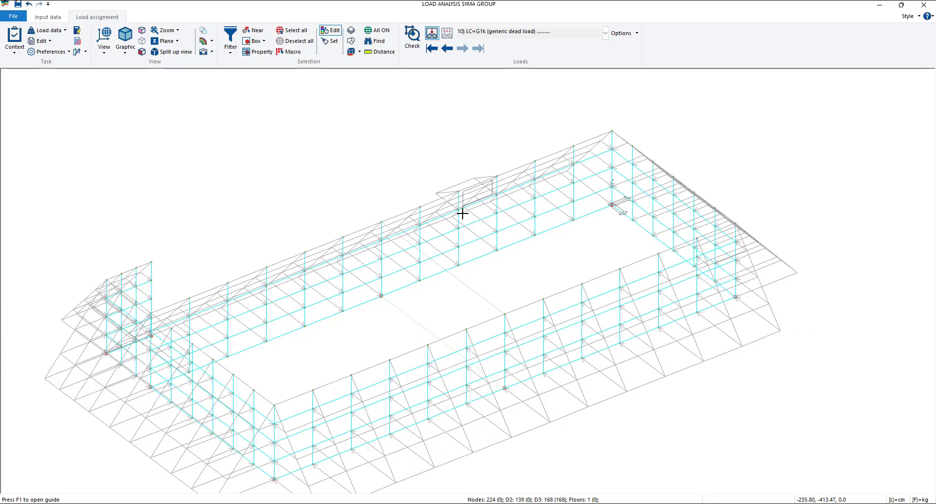
pyautogui.click(482, 188)
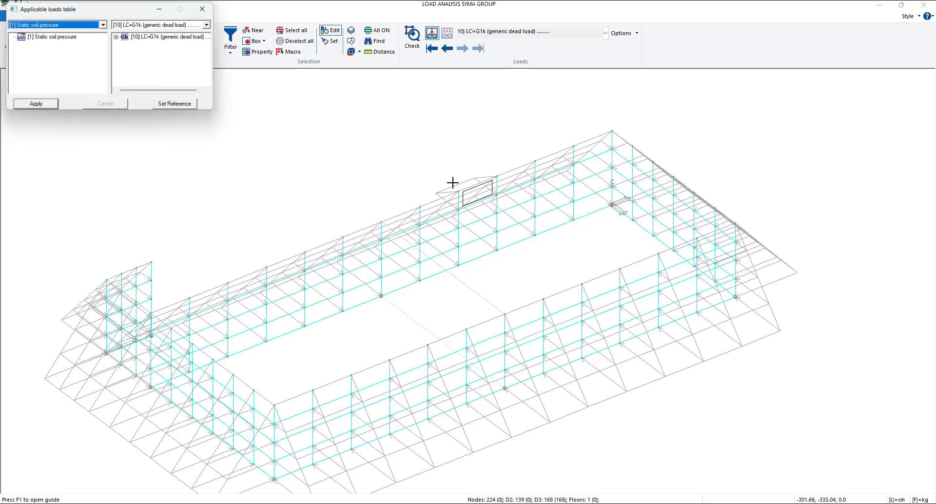
pyautogui.click(117, 37)
pyautogui.moveTo(175, 45); pyautogui.dragTo(346, 123)
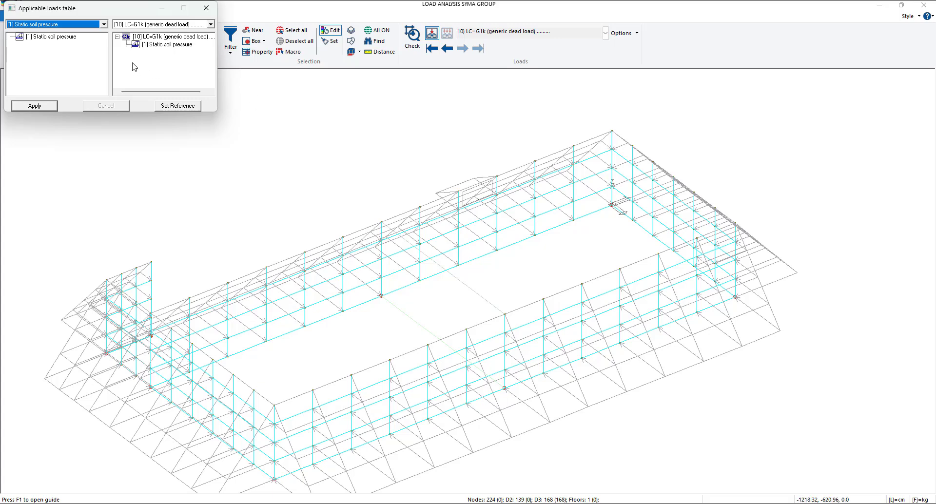
pyautogui.click(34, 106)
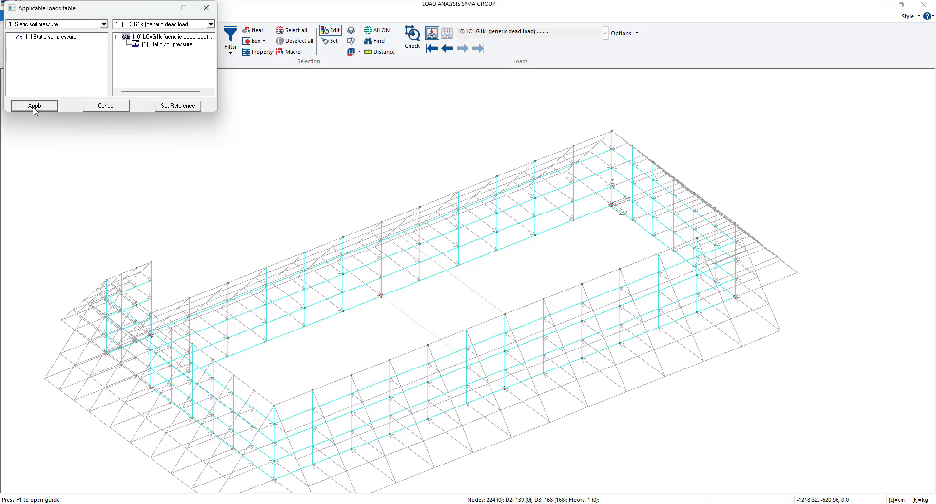
pyautogui.click(207, 8)
# - Set the final pressure pf of the Static soil pressure generic load to 1.0 kg/cm2 and apply it
pyautogui.scroll(-1, 476, 231)
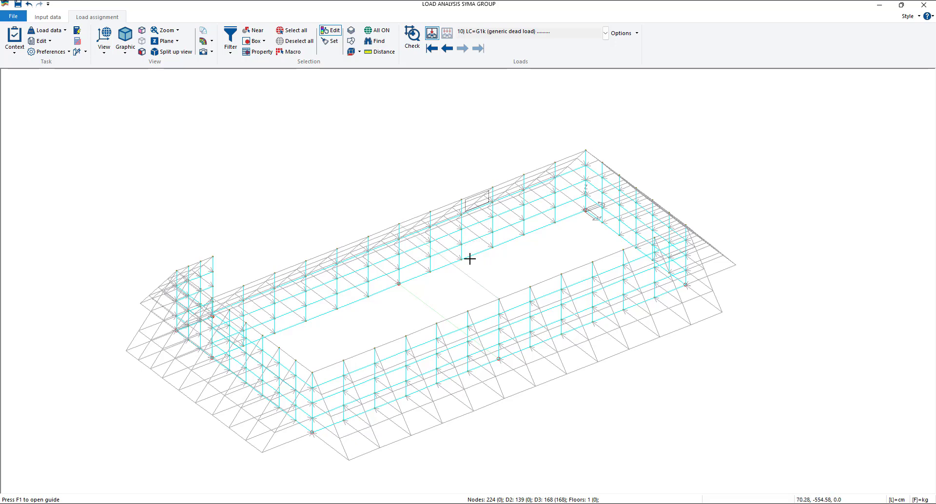
pyautogui.click(61, 31)
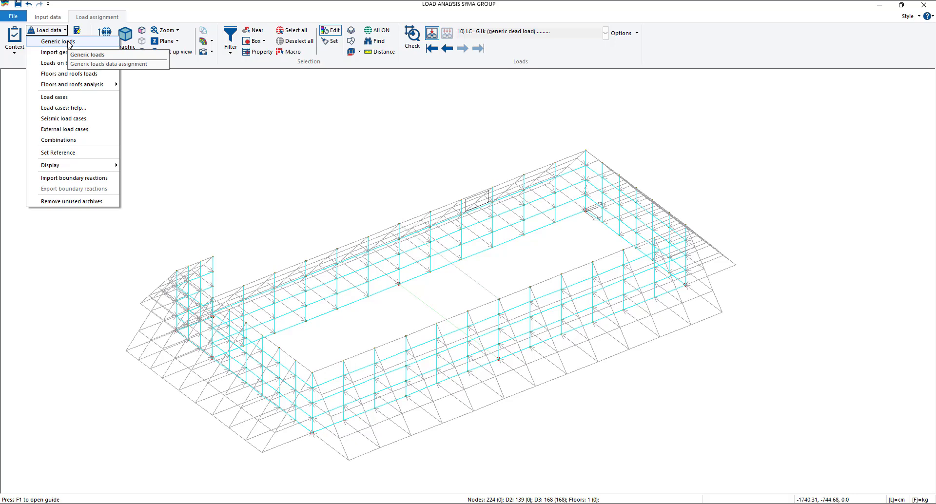
pyautogui.click(68, 43)
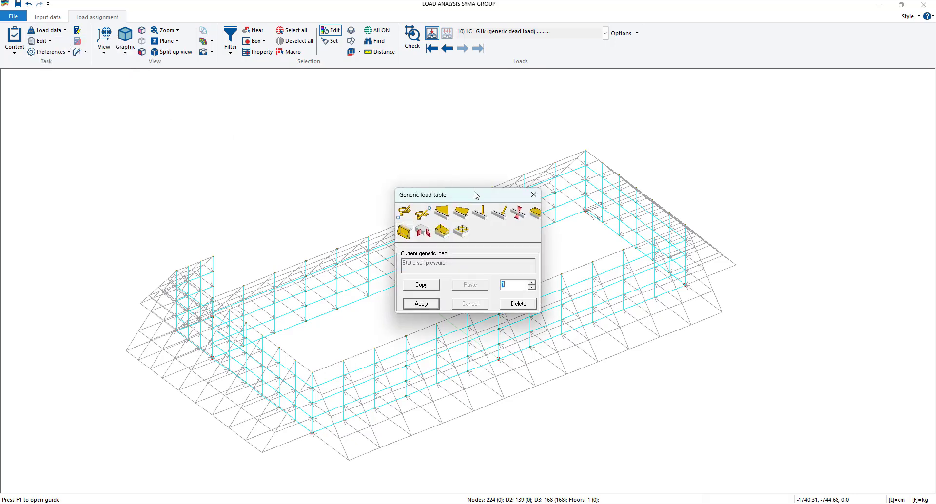
pyautogui.moveTo(475, 195); pyautogui.dragTo(210, 121)
pyautogui.click(138, 162)
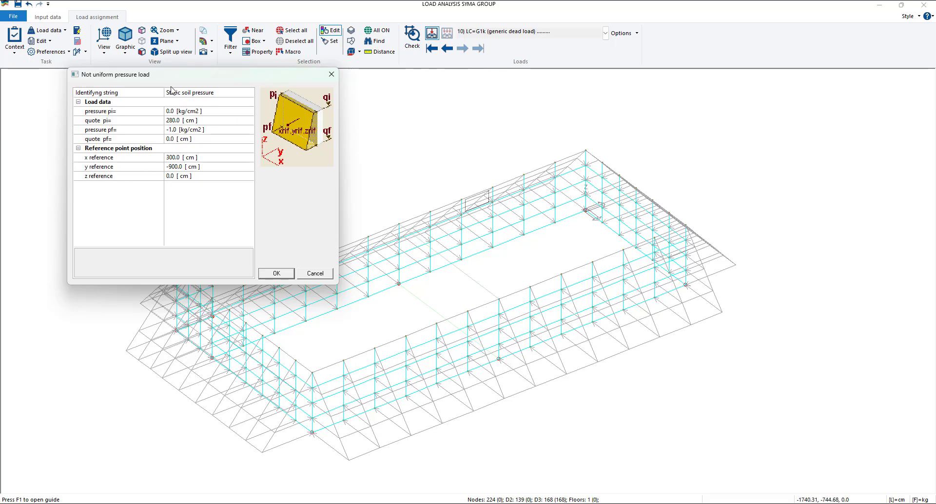
pyautogui.moveTo(176, 77); pyautogui.dragTo(139, 48)
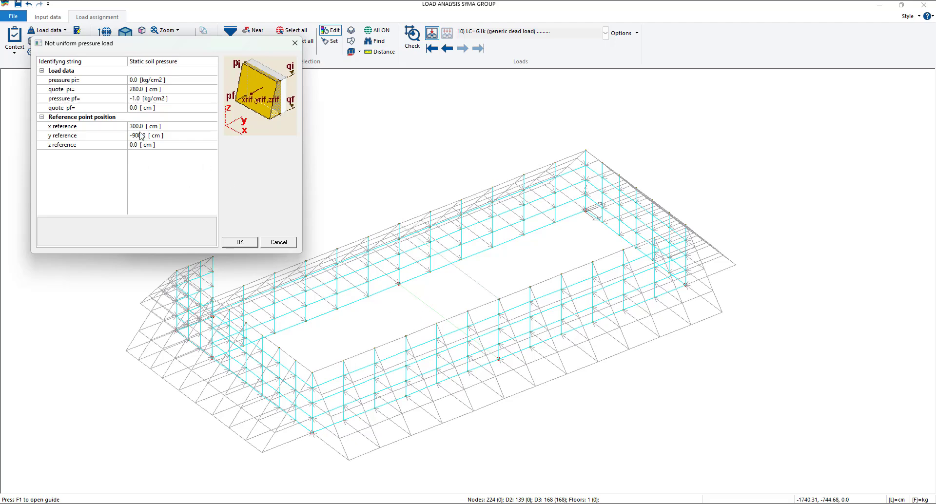
pyautogui.click(133, 99)
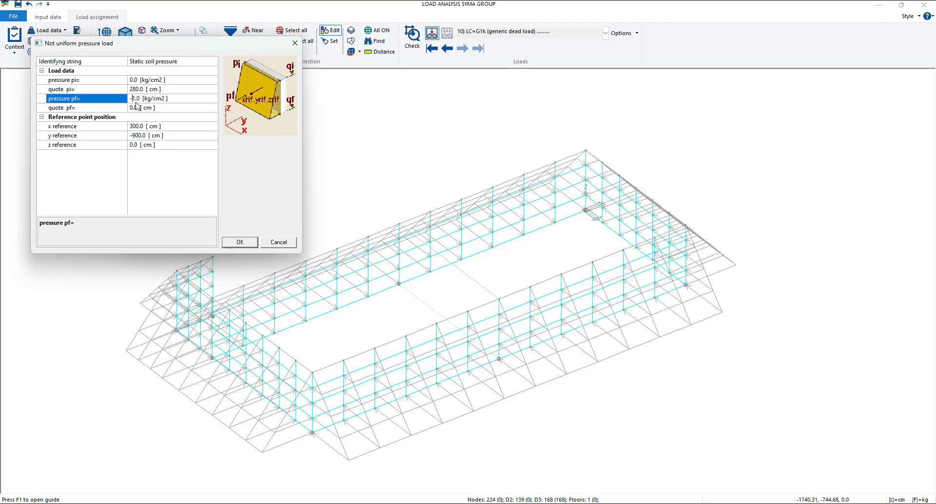
pyautogui.press('BackSpace')
pyautogui.click(244, 244)
pyautogui.click(159, 230)
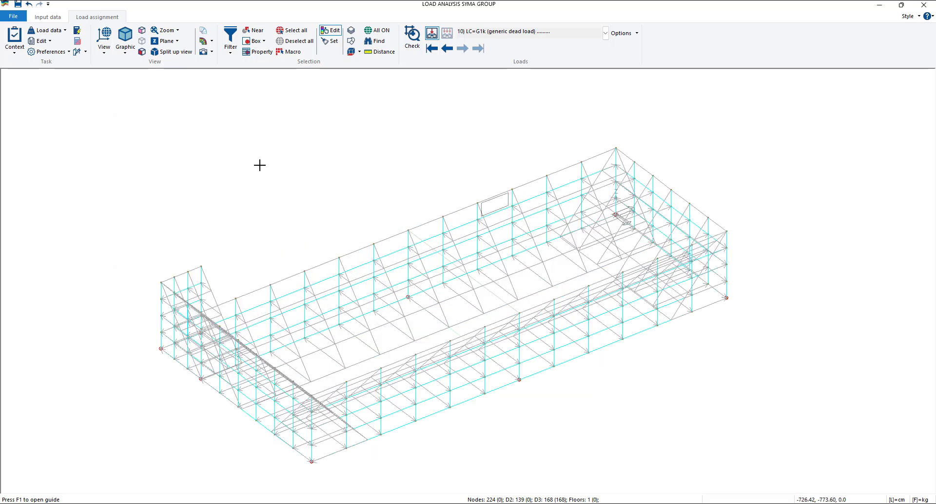
# - Reopen the Static soil pressure generic load and set its final pressure pf back to -1.0 kg/cm2
pyautogui.click(47, 31)
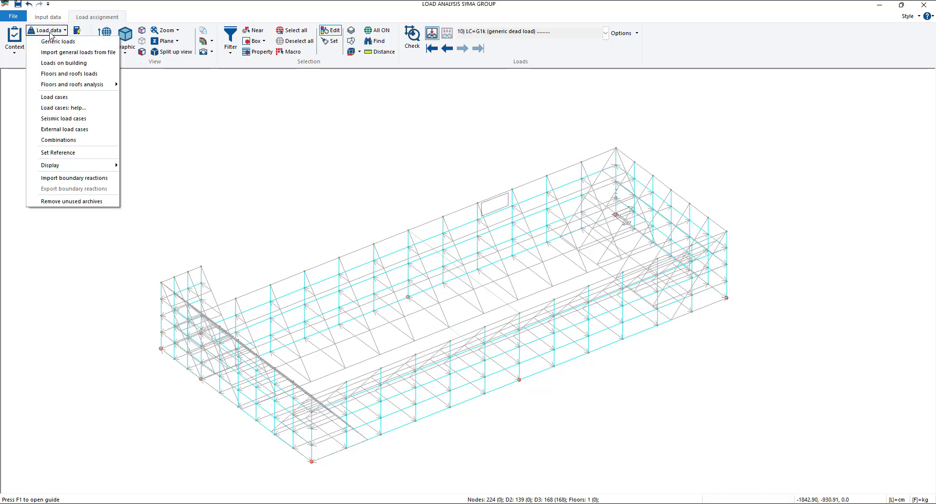
pyautogui.click(49, 40)
pyautogui.click(405, 231)
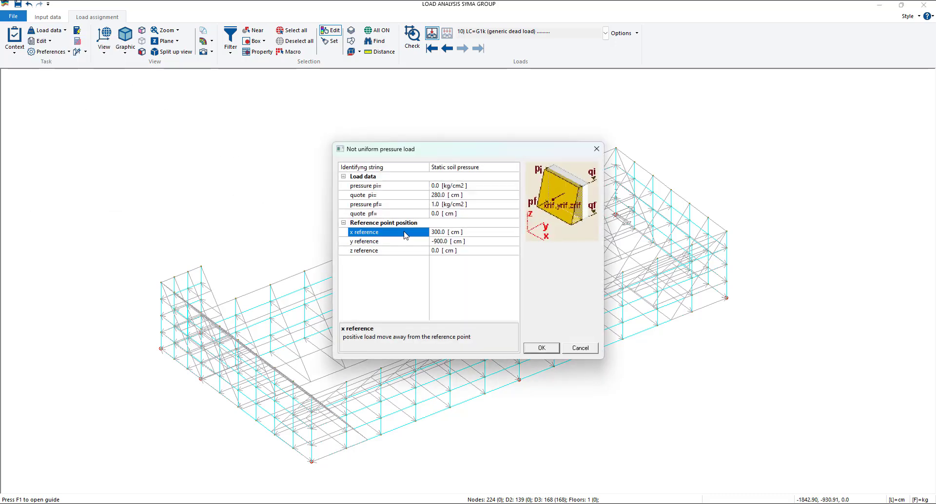
pyautogui.click(432, 204)
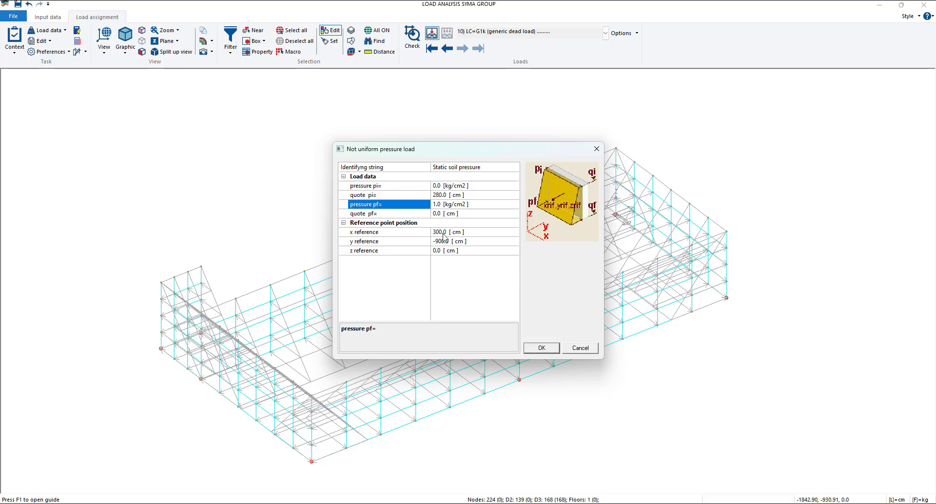
pyautogui.write('-')
pyautogui.click(454, 271)
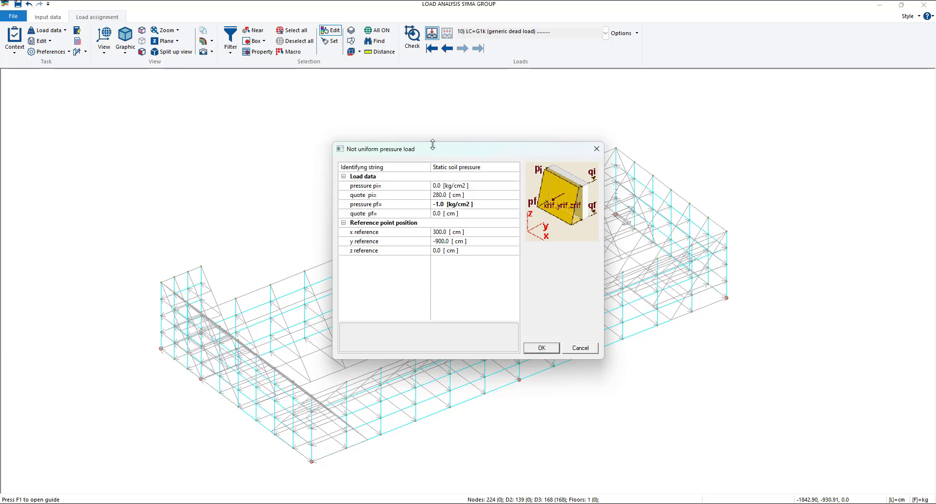
pyautogui.moveTo(436, 151); pyautogui.dragTo(216, 117)
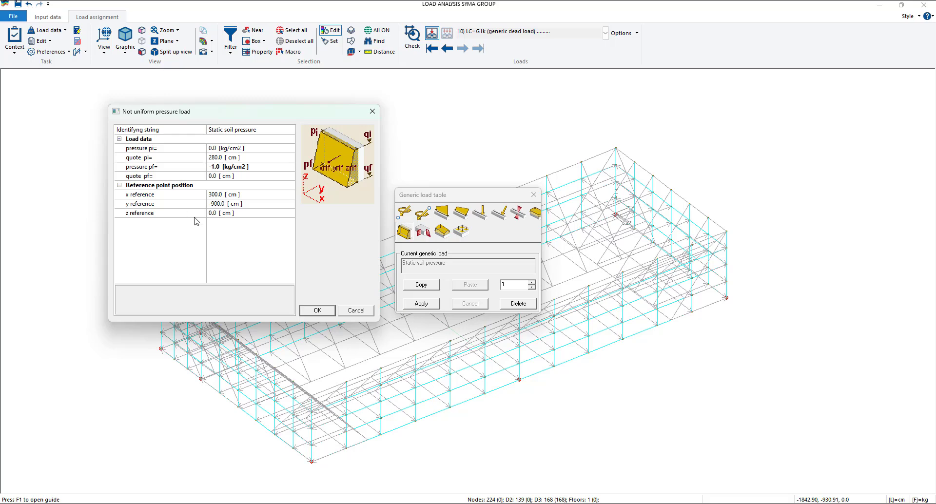
# - Confirm and apply the edited Static soil pressure load, close the generic load table and check the load direction on the walls
pyautogui.click(317, 310)
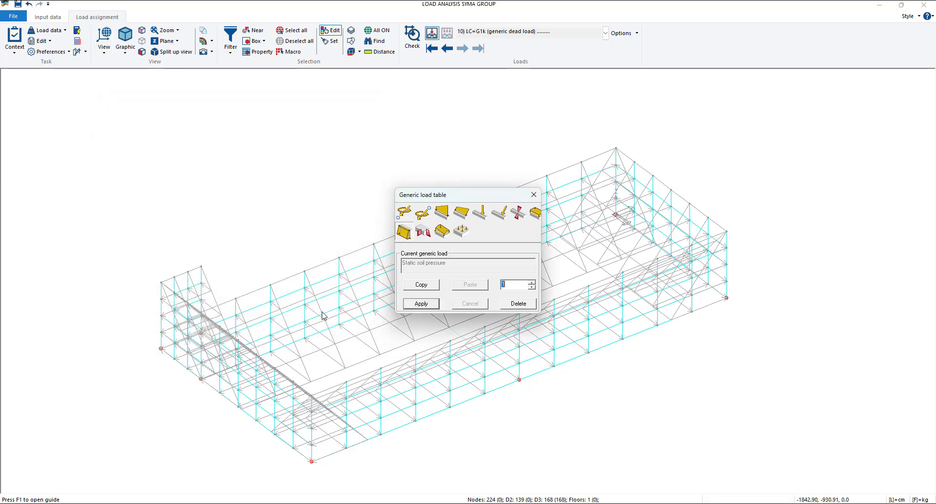
pyautogui.click(421, 303)
pyautogui.click(534, 195)
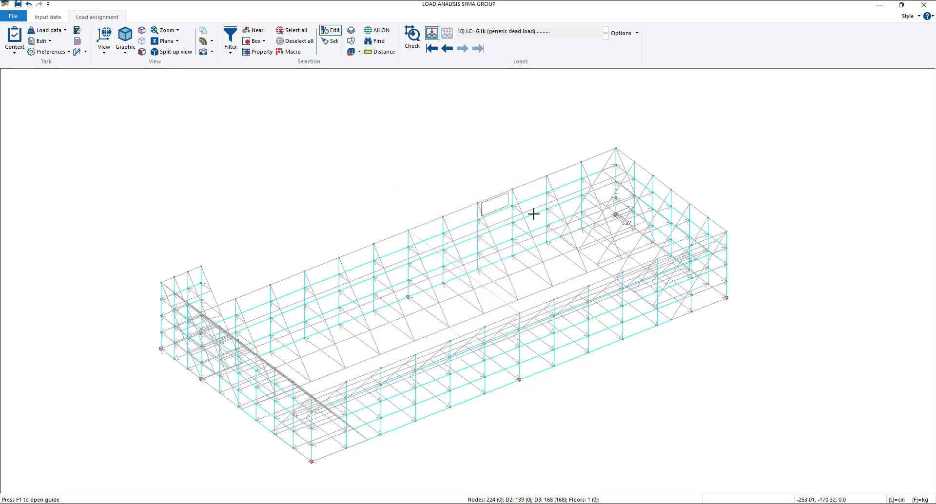
pyautogui.scroll(2, 396, 322)
pyautogui.scroll(-2, 395, 317)
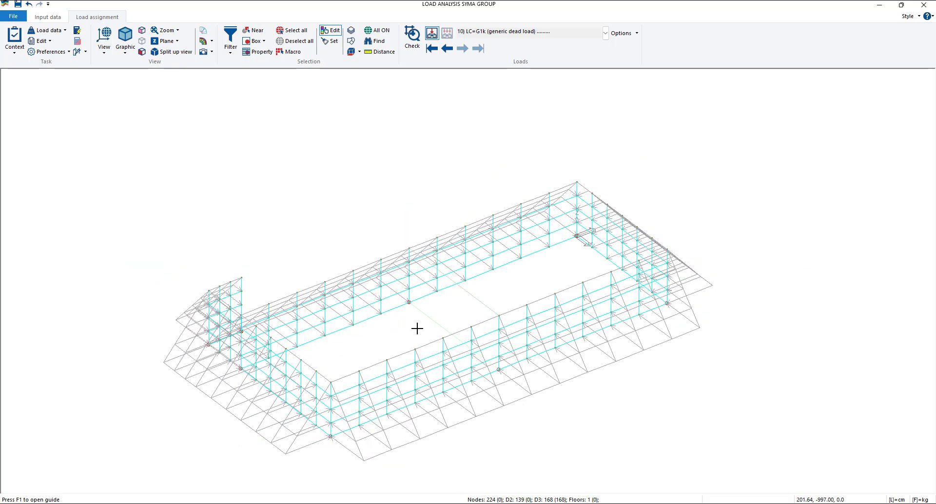
pyautogui.scroll(-1, 393, 316)
pyautogui.moveTo(366, 314); pyautogui.dragTo(348, 314, button='middle')
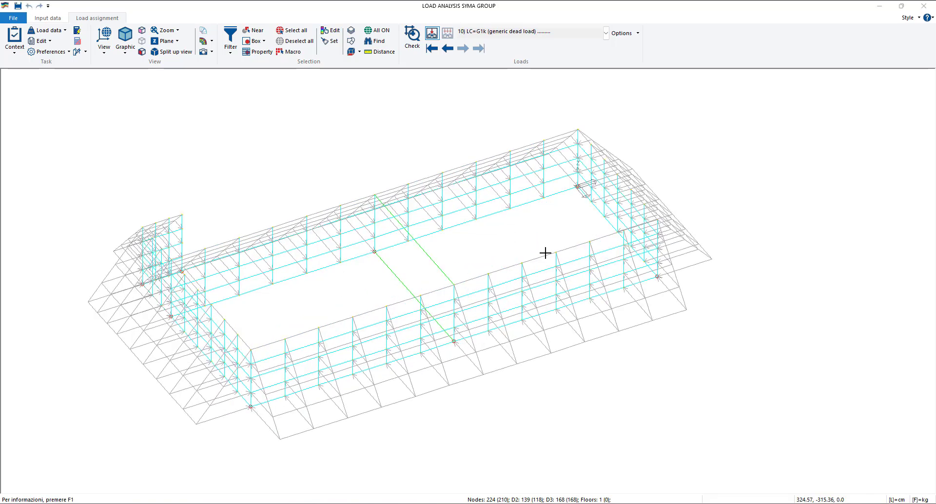
pyautogui.scroll(1, 546, 253)
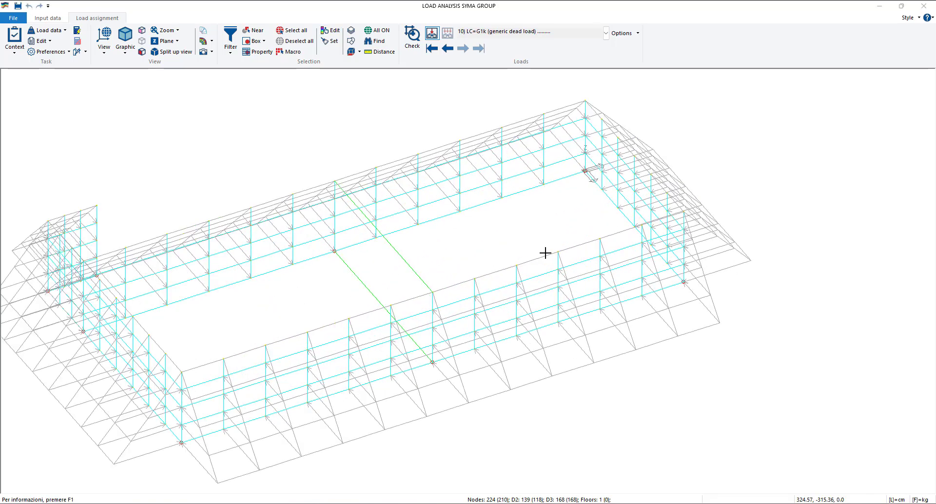
pyautogui.scroll(-1, 545, 253)
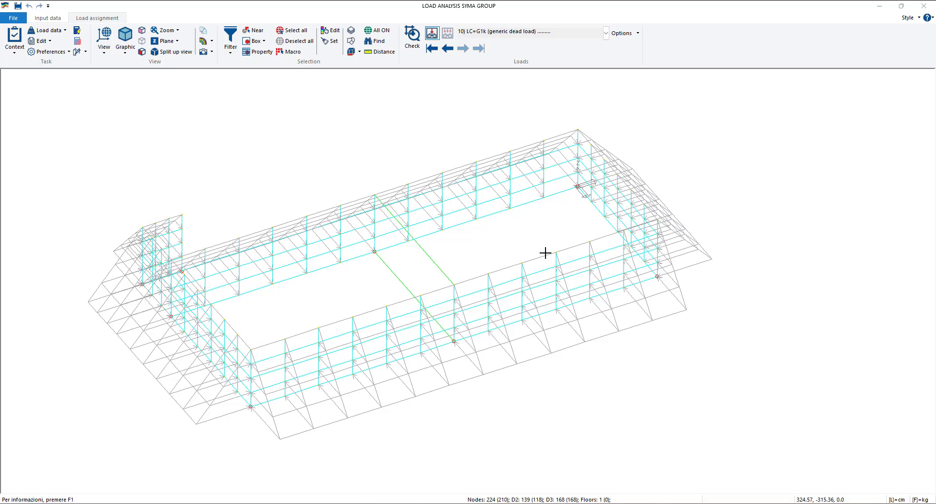
# - Create generic load 2 as a uniform pressure load named ETK seismic with a pressure of -1.0 kg/cm2
pyautogui.click(48, 35)
pyautogui.click(66, 45)
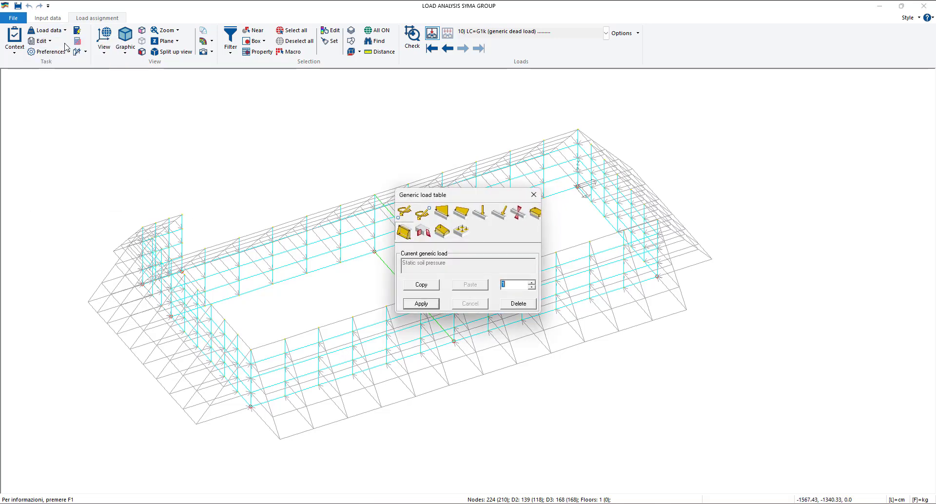
pyautogui.click(531, 282)
pyautogui.click(529, 218)
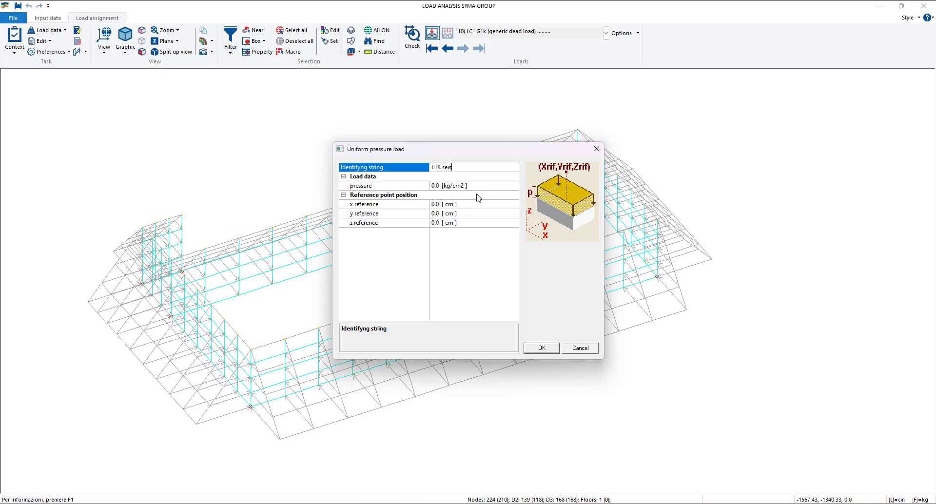
pyautogui.click(435, 188)
pyautogui.moveTo(434, 187); pyautogui.dragTo(427, 186)
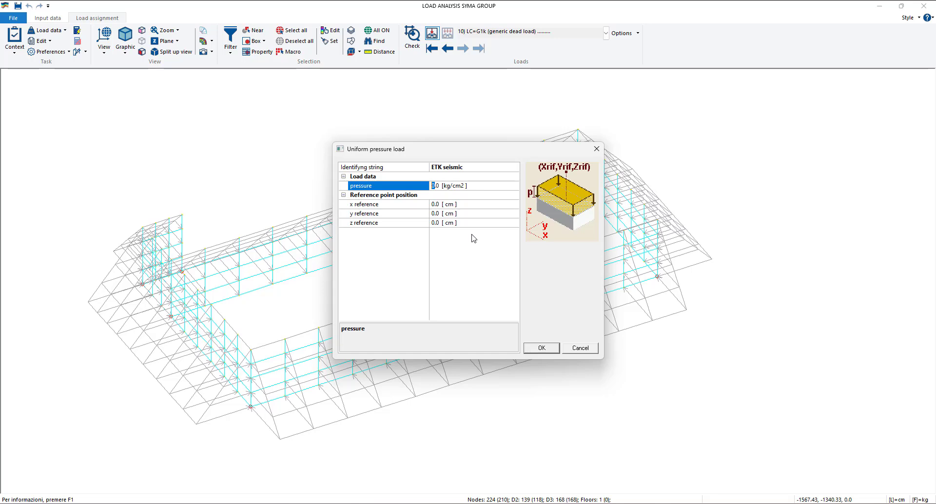
pyautogui.write('-1')
pyautogui.press('BackSpace')
pyautogui.write('0')
pyautogui.press('BackSpace')
pyautogui.write('1')
# - Set the ETK seismic reference point to x 300, y -900, z 1.0 cm, apply the load and close the generic load table
pyautogui.click(434, 205)
pyautogui.moveTo(434, 204); pyautogui.dragTo(422, 204)
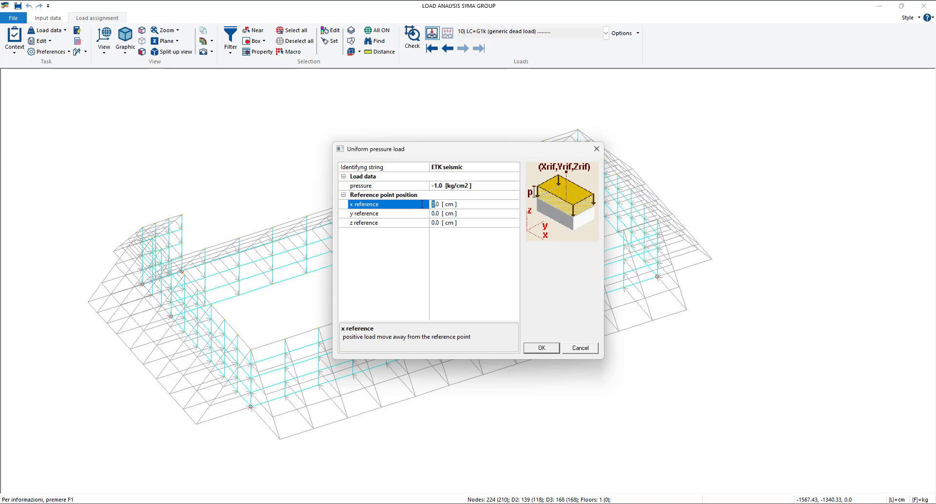
pyautogui.write('300')
pyautogui.click(441, 214)
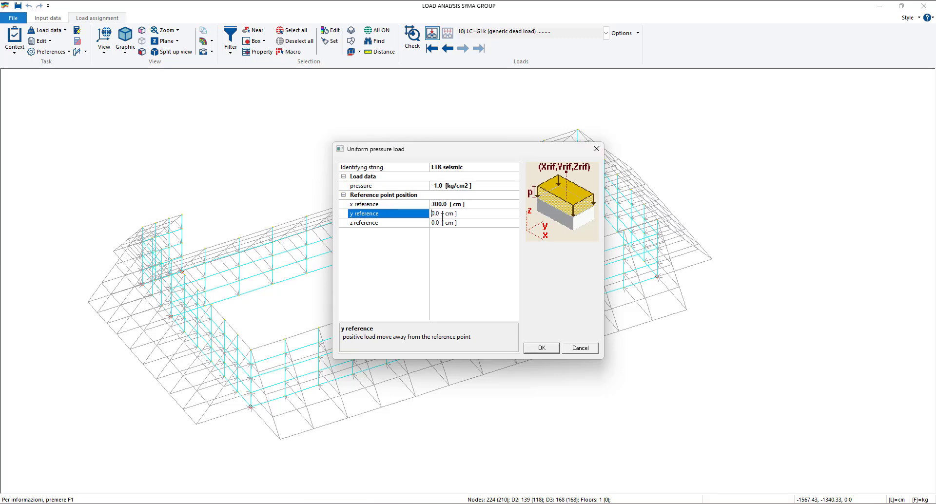
pyautogui.write('-90')
pyautogui.click(435, 222)
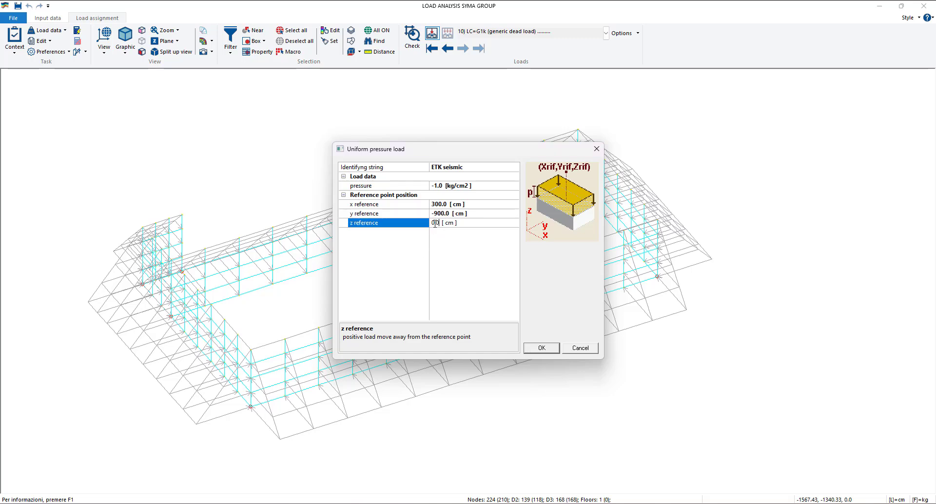
pyautogui.press('BackSpace')
pyautogui.click(452, 253)
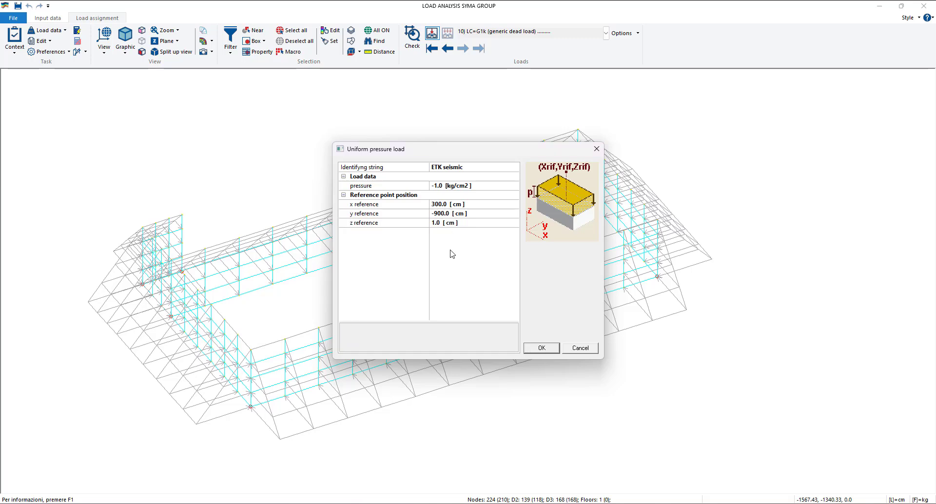
pyautogui.click(541, 348)
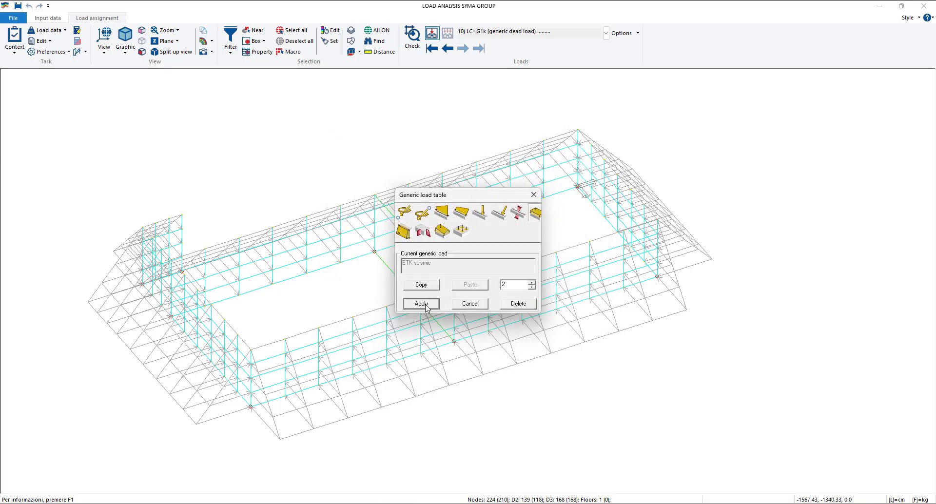
pyautogui.click(425, 305)
pyautogui.click(533, 195)
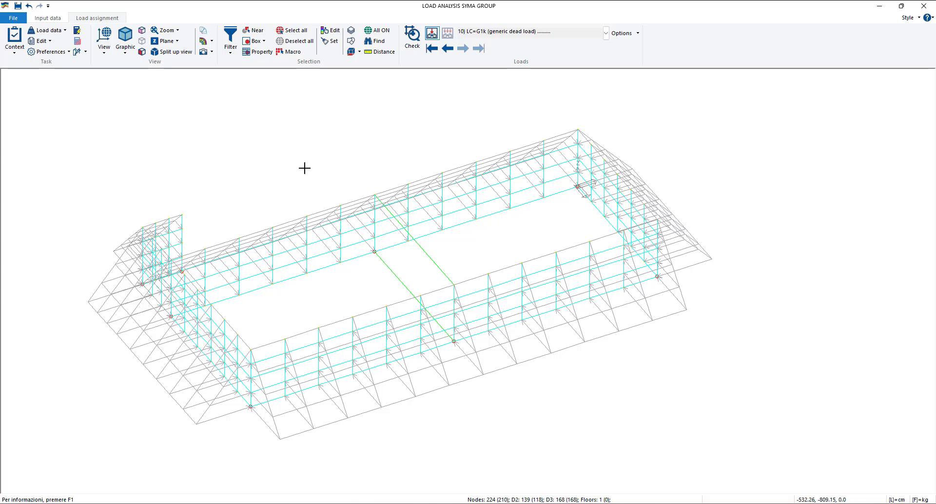
# - Add the seismic soil pressure load cases (Etk) with the load cases help, declining automatic application to visible D3 and Panel elements
pyautogui.click(54, 31)
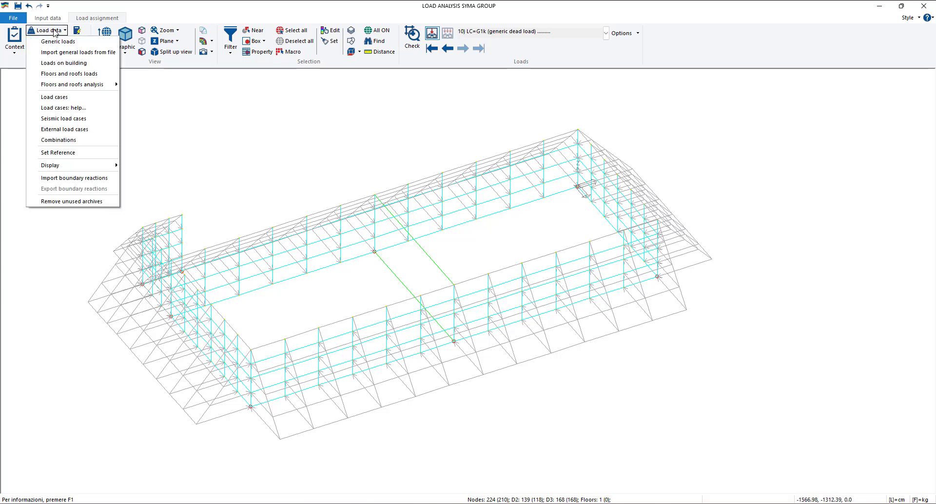
pyautogui.click(78, 110)
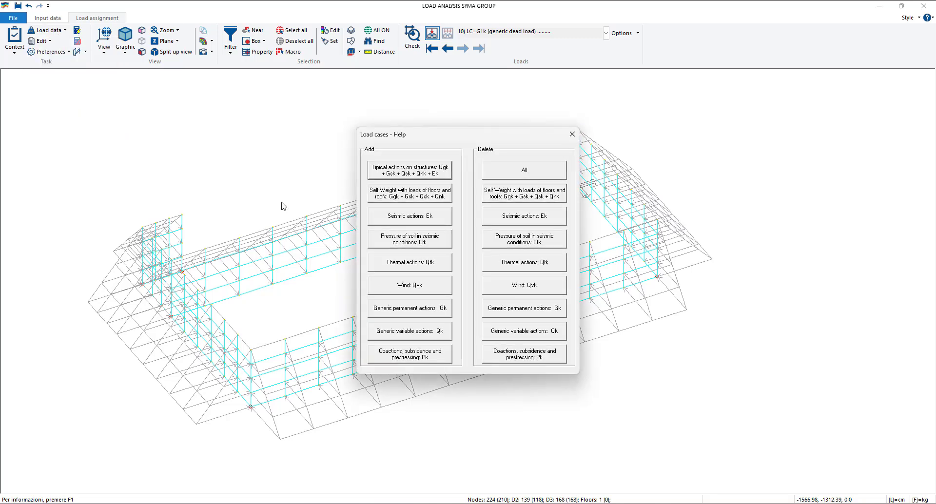
pyautogui.click(431, 241)
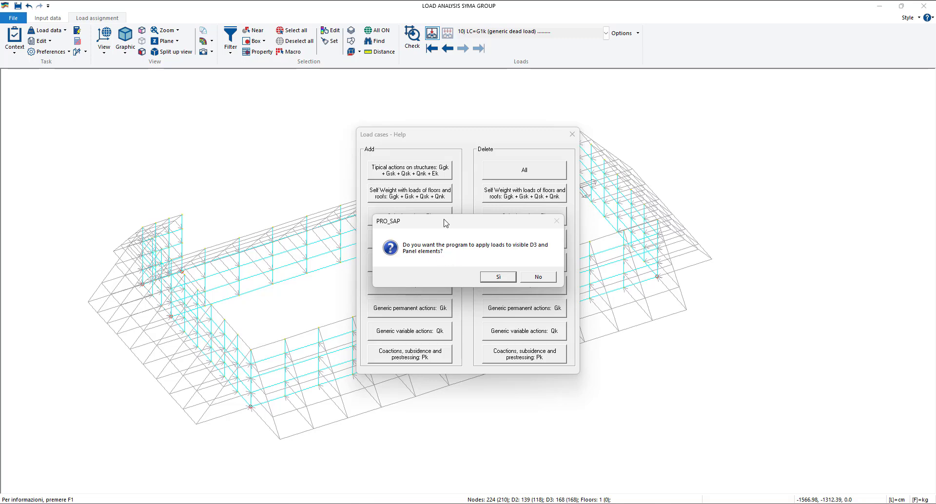
pyautogui.moveTo(469, 230); pyautogui.dragTo(480, 203)
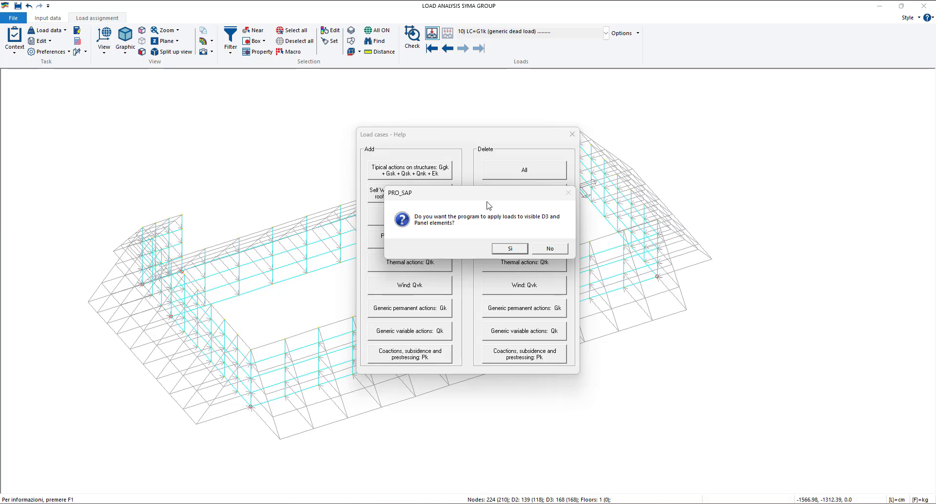
pyautogui.moveTo(488, 203)
pyautogui.mouseDown()
pyautogui.moveTo(492, 222)
pyautogui.moveTo(483, 198)
pyautogui.mouseUp()
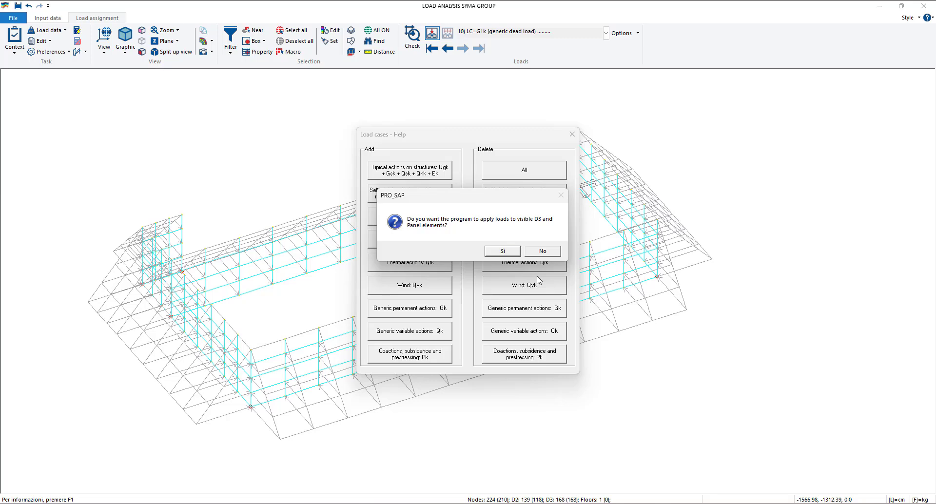
pyautogui.click(555, 252)
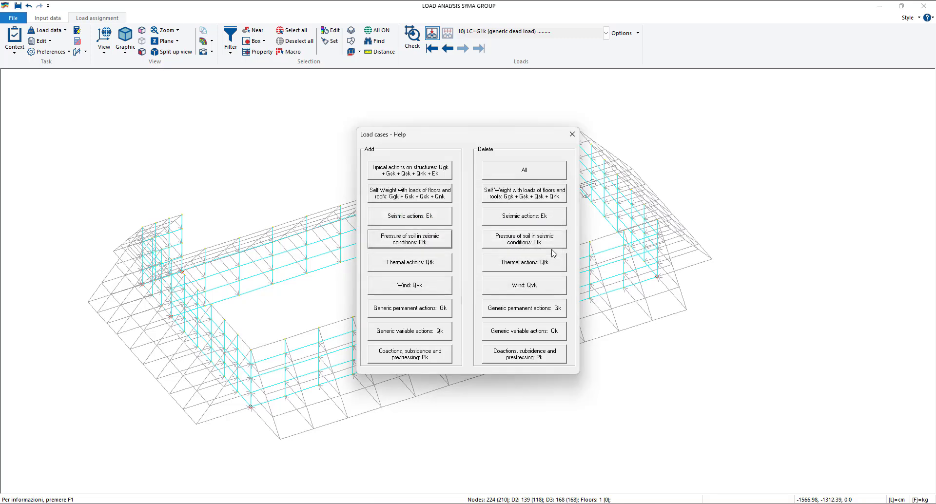
pyautogui.click(572, 134)
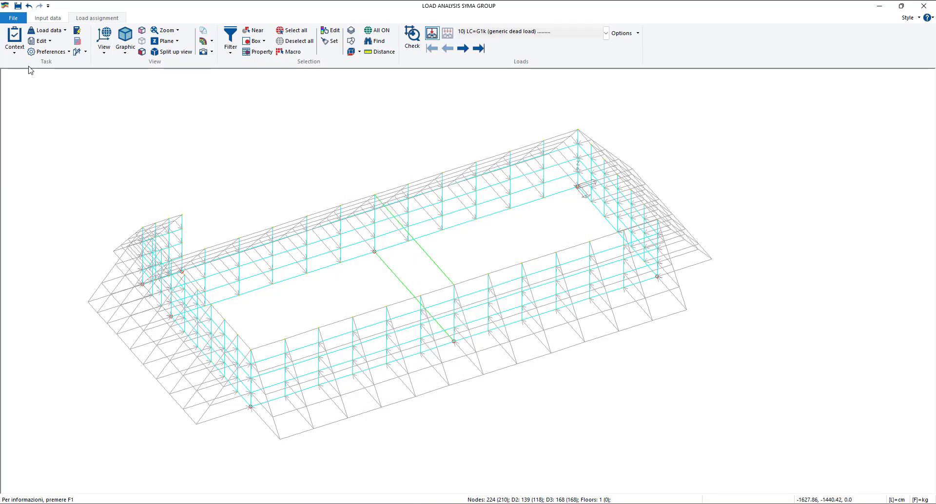
# - Review the directions of the Etk soil seismic thrust load cases in the loading cases table and close it
pyautogui.click(48, 30)
pyautogui.click(57, 97)
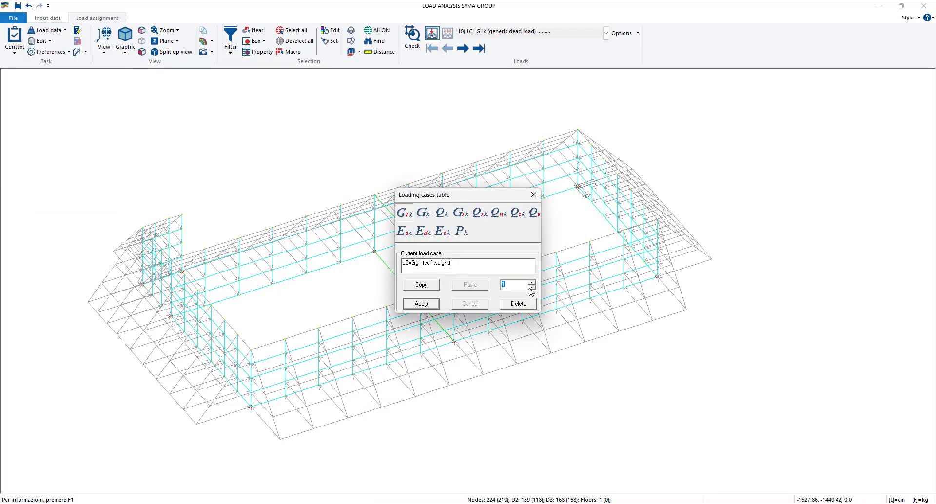
pyautogui.click(532, 283)
pyautogui.click(532, 283)
pyautogui.click(532, 283)
pyautogui.click(532, 283)
pyautogui.click(532, 283)
pyautogui.click(532, 282)
pyautogui.click(532, 283)
pyautogui.click(532, 283)
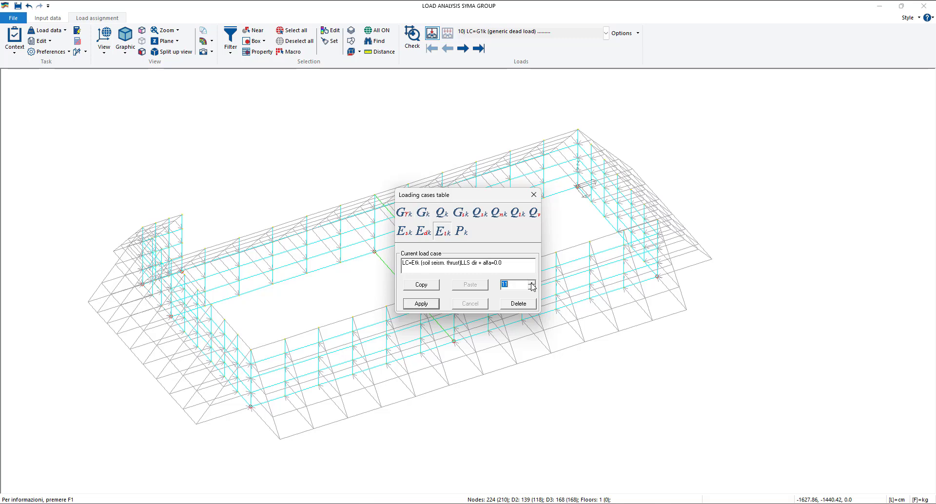
pyautogui.click(532, 287)
pyautogui.click(532, 284)
pyautogui.moveTo(505, 263); pyautogui.dragTo(490, 265)
pyautogui.click(532, 283)
pyautogui.click(532, 283)
pyautogui.click(532, 283)
pyautogui.click(533, 195)
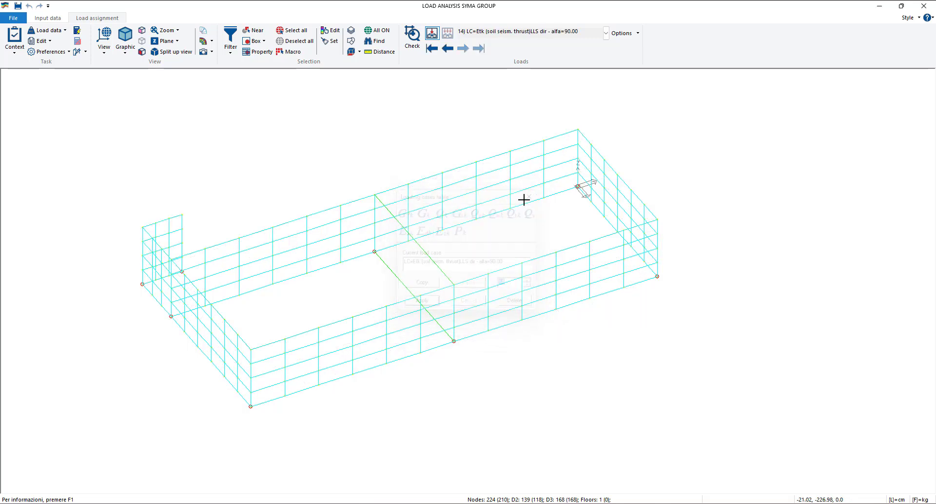
# - Assign the ETK seismic load to load case 11 on one element of the back wall, apply it and set it as reference
pyautogui.click(331, 30)
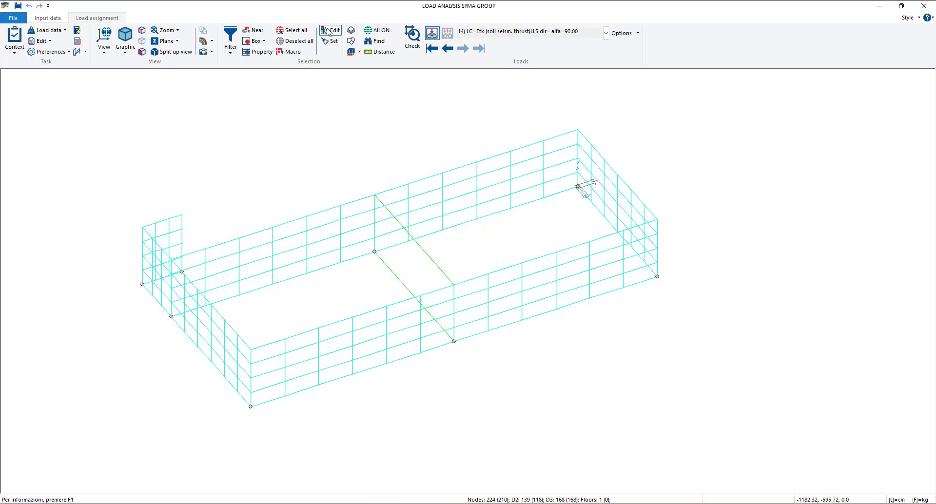
pyautogui.click(454, 174)
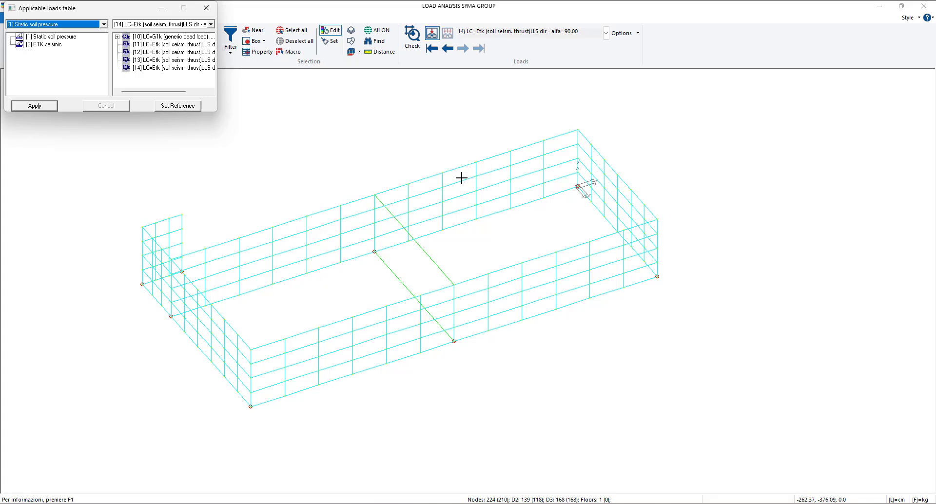
pyautogui.scroll(4, 578, 190)
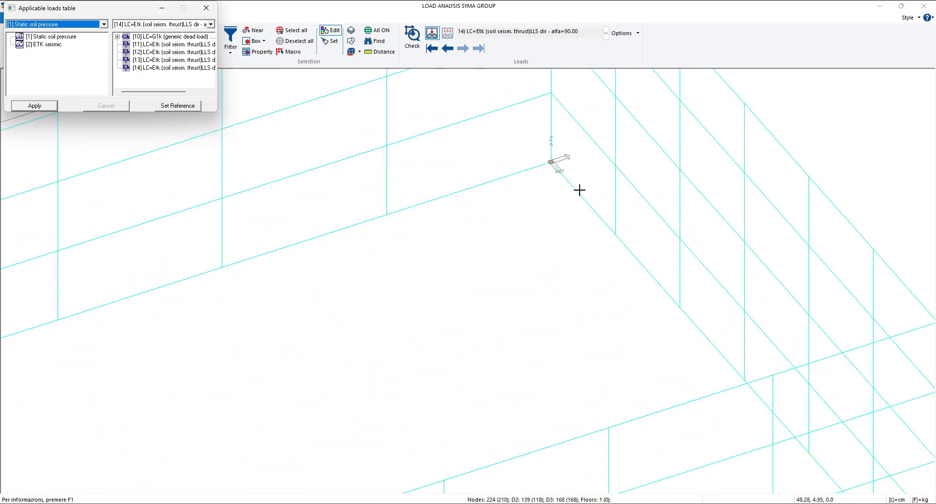
pyautogui.scroll(-3, 557, 172)
pyautogui.scroll(-1, 529, 233)
pyautogui.moveTo(530, 233); pyautogui.dragTo(548, 232, button='middle')
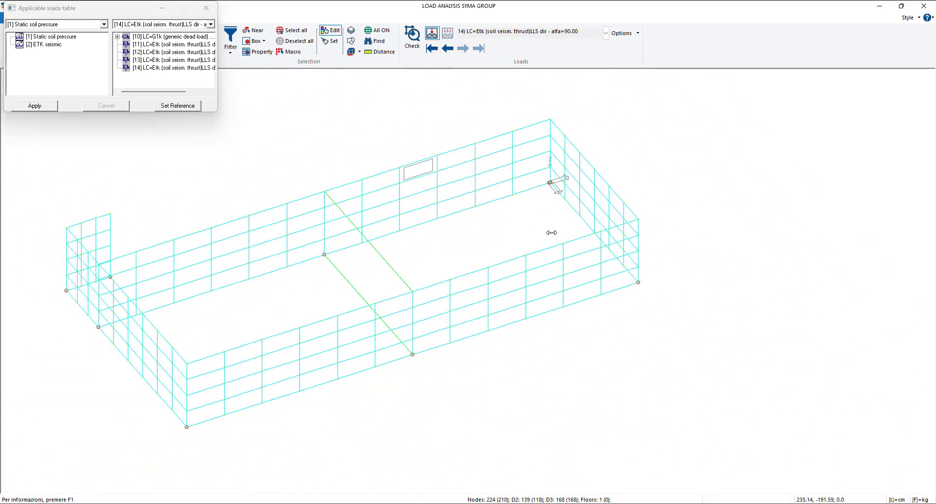
pyautogui.moveTo(217, 112); pyautogui.dragTo(289, 151)
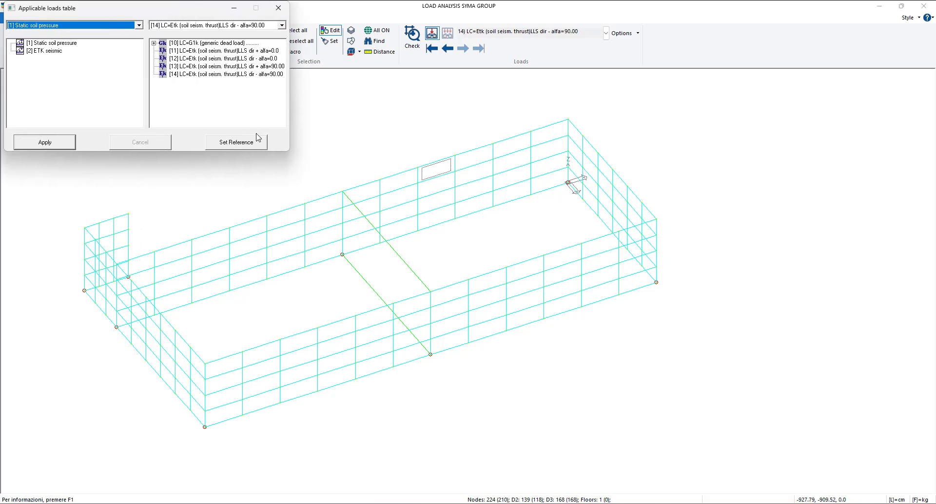
pyautogui.click(49, 51)
pyautogui.moveTo(49, 55); pyautogui.dragTo(187, 57)
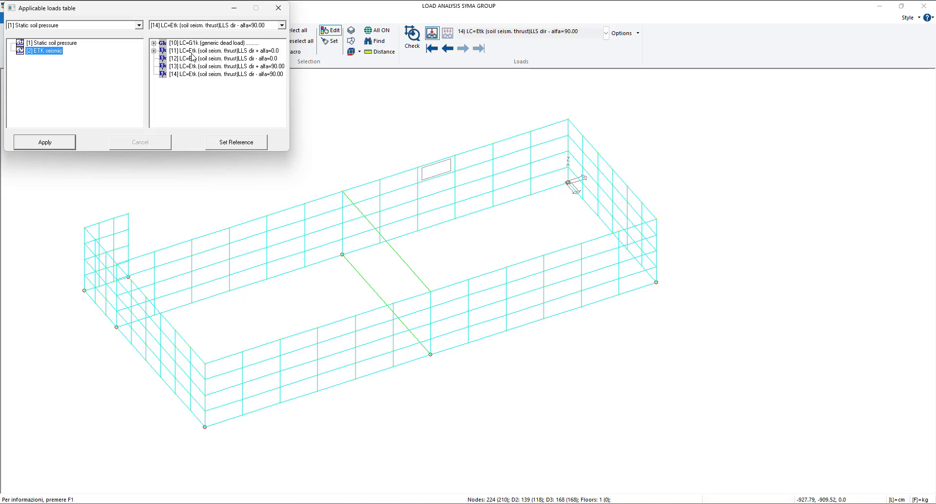
pyautogui.click(49, 144)
pyautogui.click(241, 142)
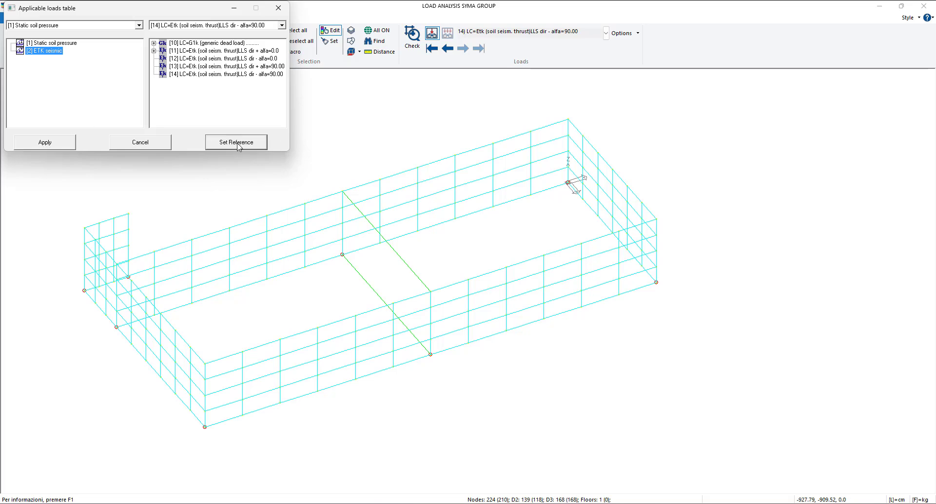
pyautogui.click(278, 7)
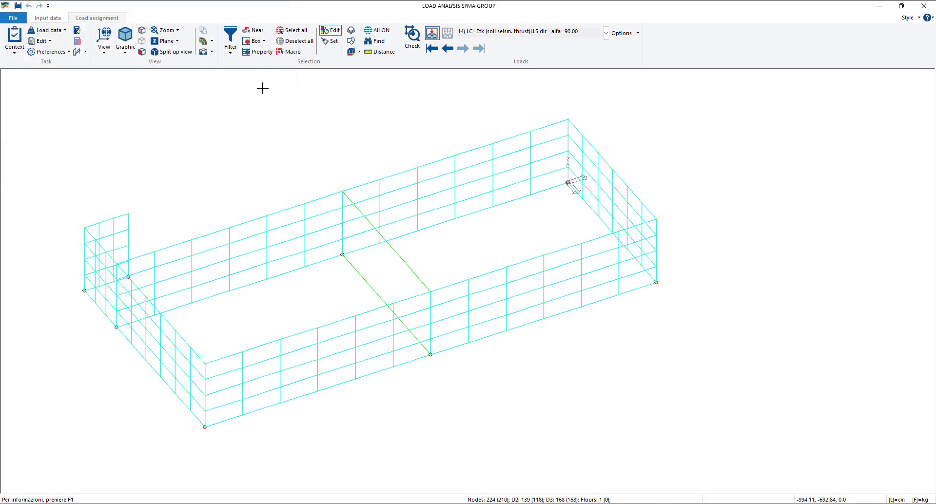
# - Restrict selection to D3 elements, select the full long wall along the Y axis in plan, and assign it the reference load
pyautogui.click(230, 45)
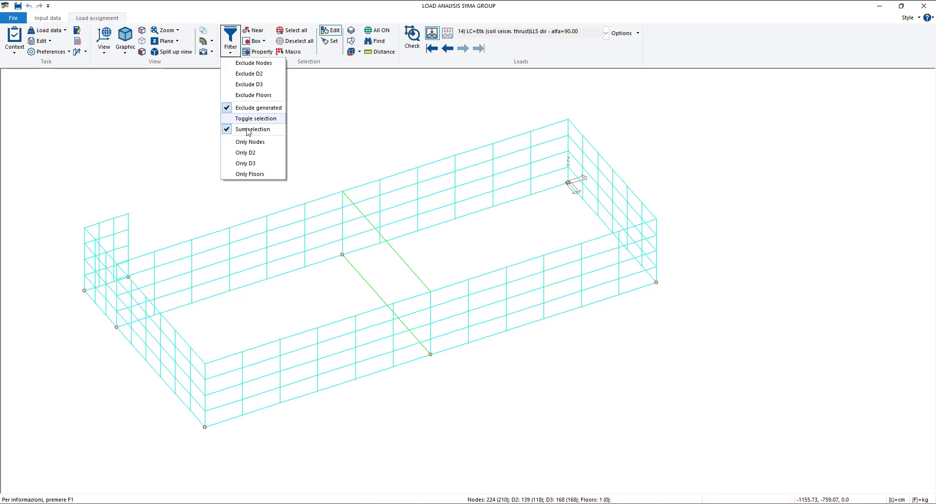
pyautogui.click(253, 162)
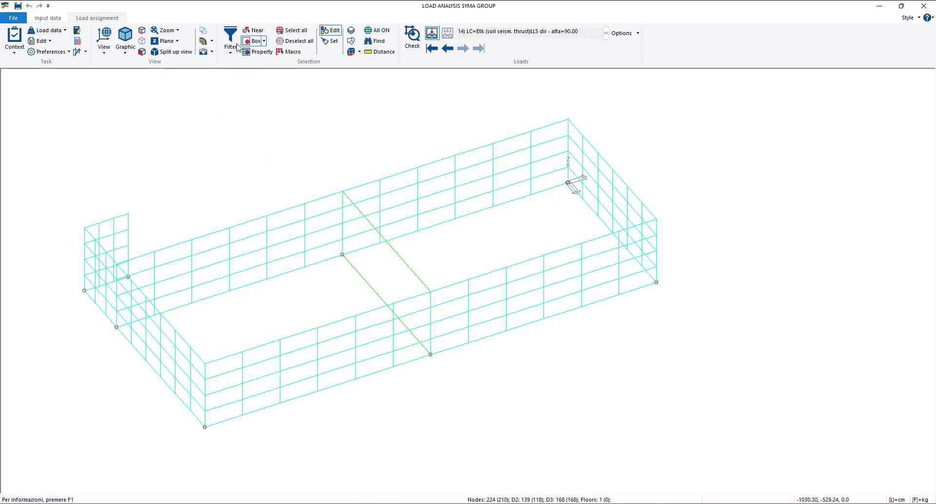
pyautogui.click(104, 46)
pyautogui.click(114, 121)
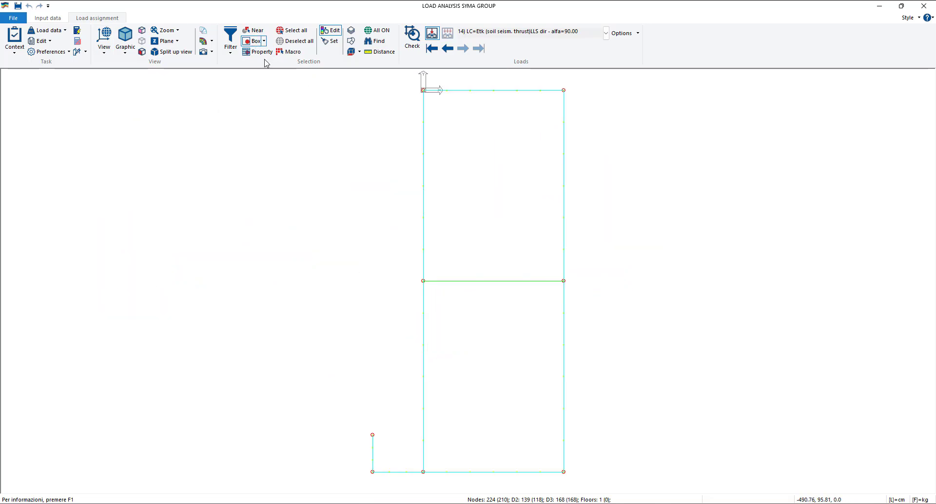
pyautogui.moveTo(409, 76); pyautogui.dragTo(376, 205)
pyautogui.moveTo(419, 84); pyautogui.dragTo(424, 484)
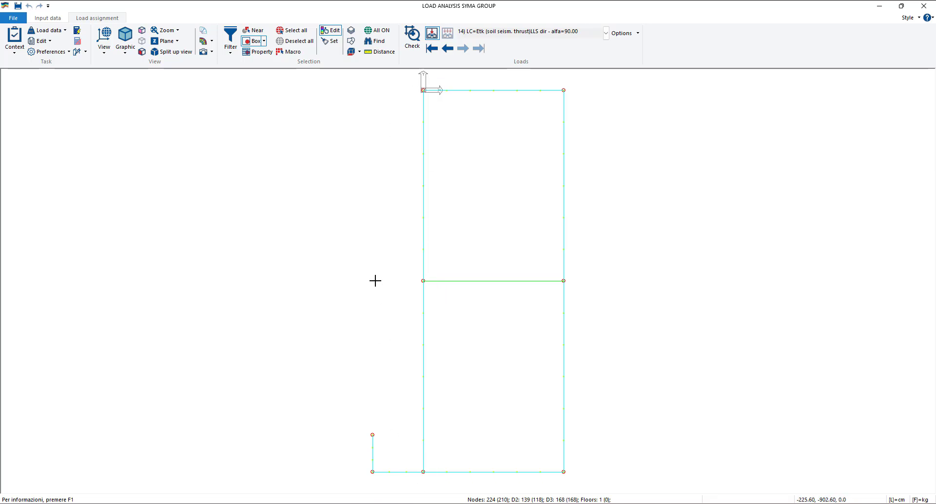
pyautogui.click(368, 296)
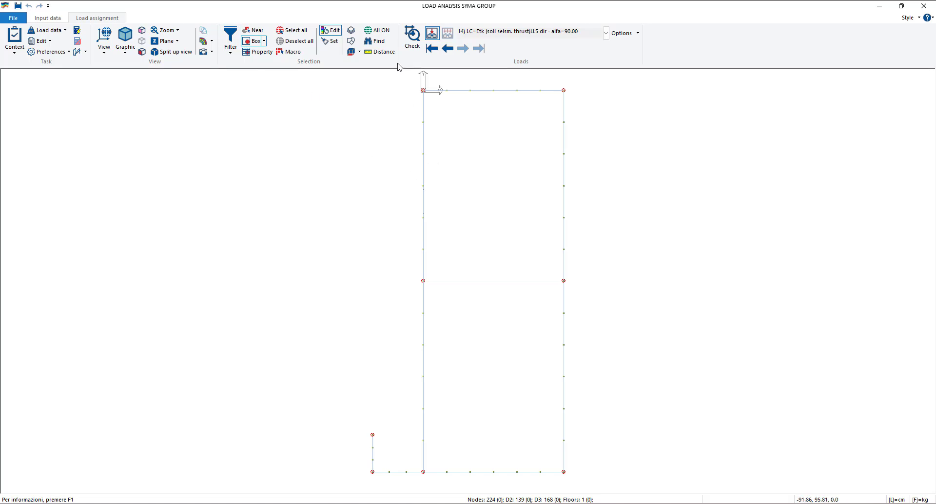
pyautogui.moveTo(418, 79); pyautogui.dragTo(431, 484)
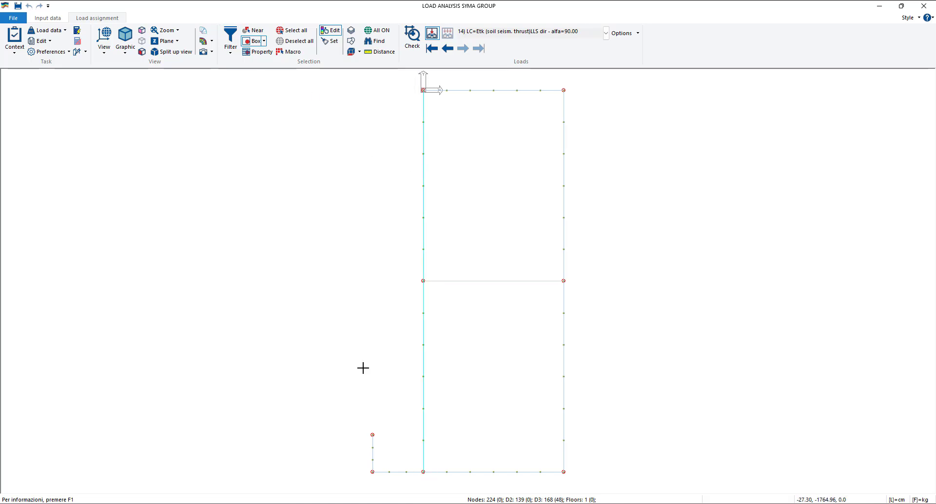
pyautogui.rightClick(338, 189)
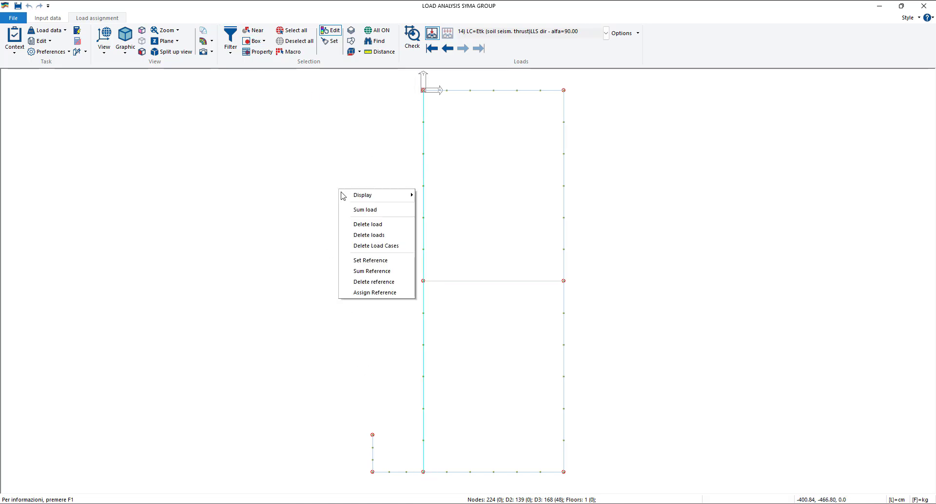
pyautogui.click(375, 292)
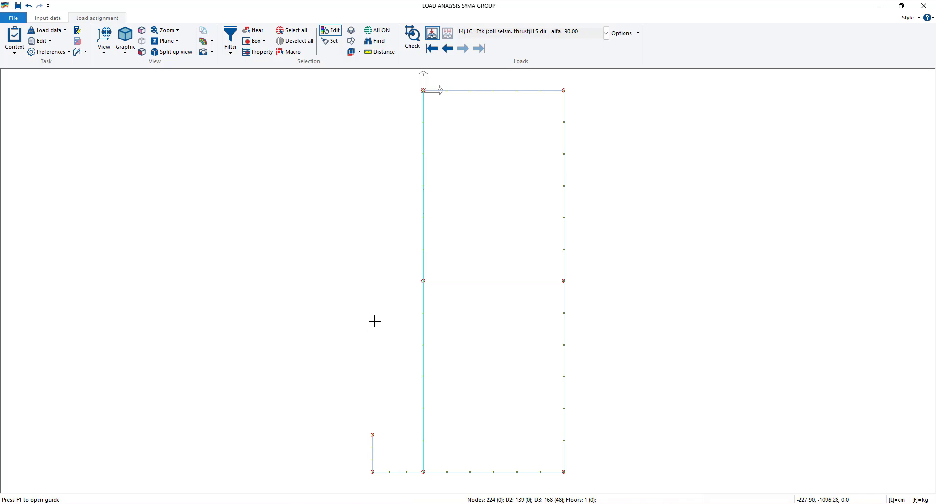
# - Examine the loads of load cases 11 and 10 on the walls in a 3D view
pyautogui.moveTo(387, 339); pyautogui.dragTo(318, 282, button='middle')
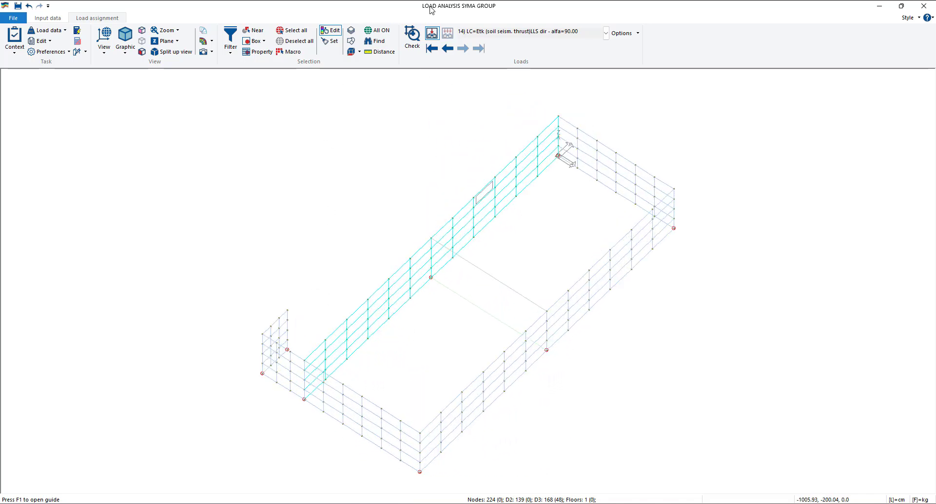
pyautogui.click(448, 48)
pyautogui.click(448, 48)
pyautogui.click(448, 49)
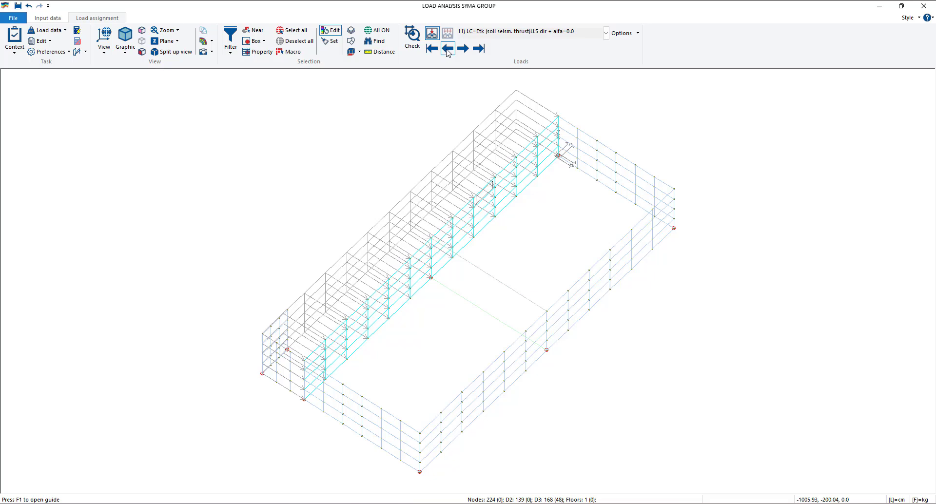
pyautogui.scroll(2, 489, 295)
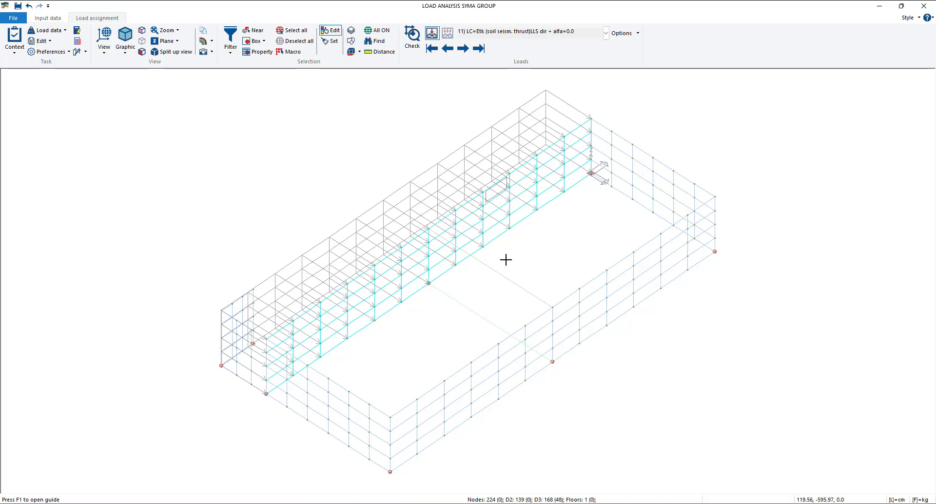
pyautogui.click(450, 50)
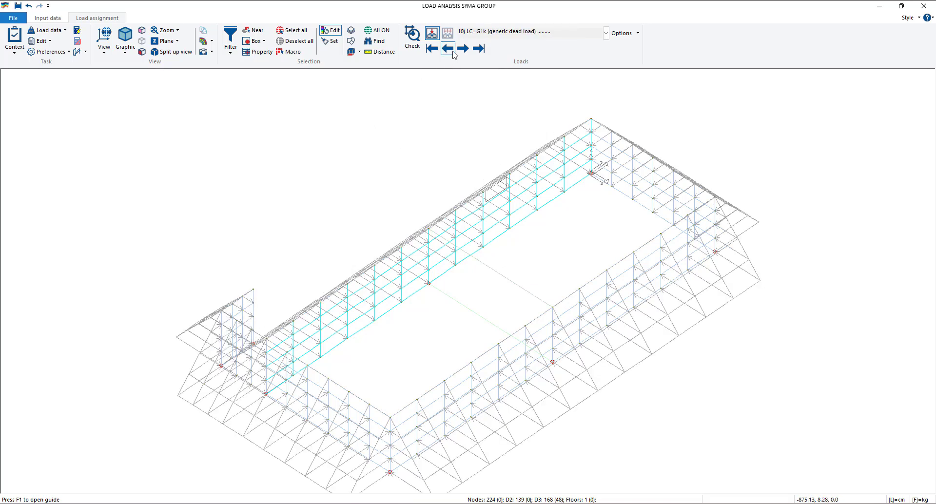
pyautogui.moveTo(360, 171); pyautogui.dragTo(226, 140, button='middle')
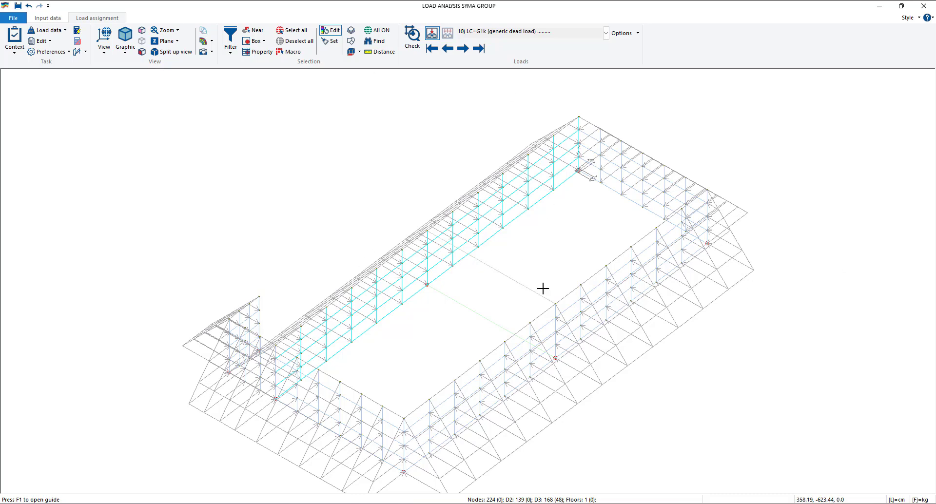
pyautogui.moveTo(542, 288); pyautogui.dragTo(510, 255, button='middle')
pyautogui.moveTo(415, 308); pyautogui.dragTo(377, 292, button='middle')
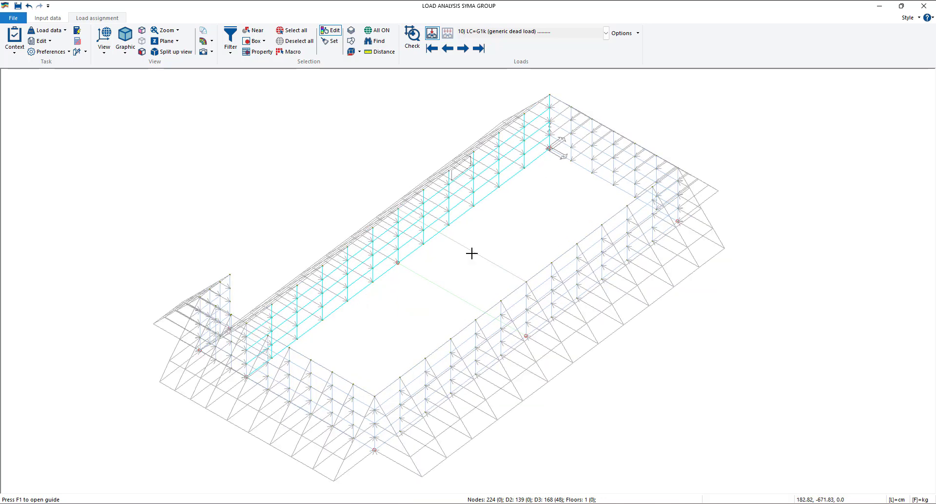
# - Assign the ETK seismic load to load case 14 on one element of the short wall along the X axis and set it as reference
pyautogui.click(466, 56)
pyautogui.click(466, 57)
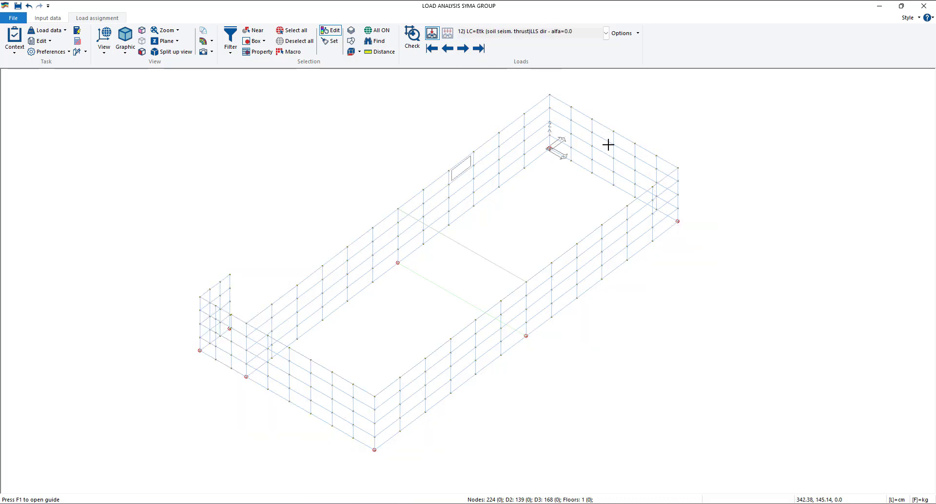
pyautogui.click(353, 41)
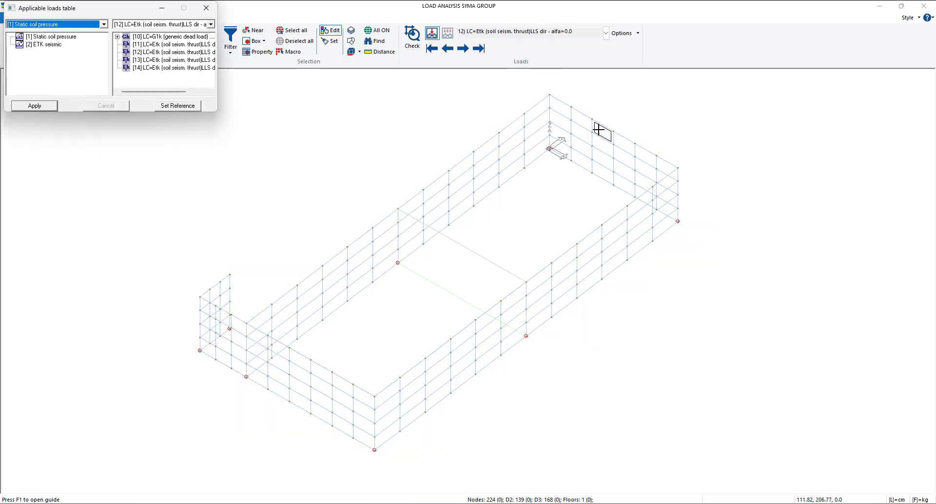
pyautogui.moveTo(92, 7); pyautogui.dragTo(119, 97)
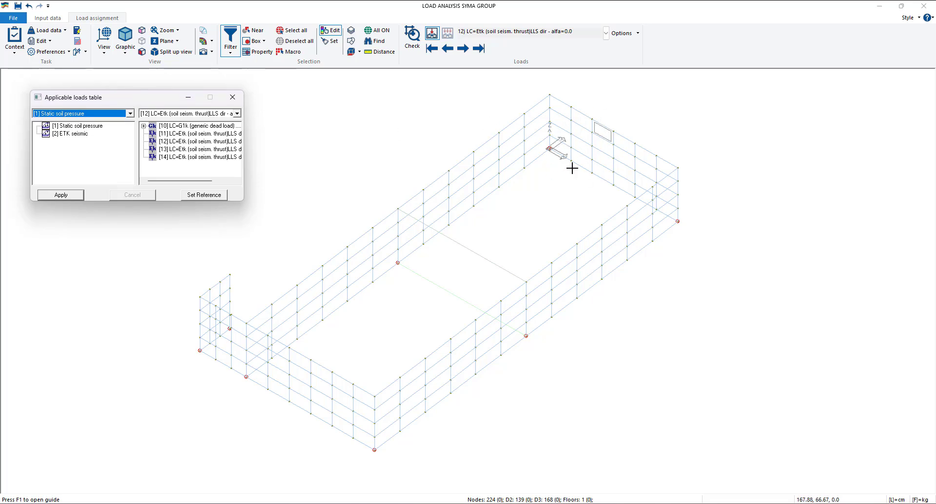
pyautogui.moveTo(244, 201); pyautogui.dragTo(355, 263)
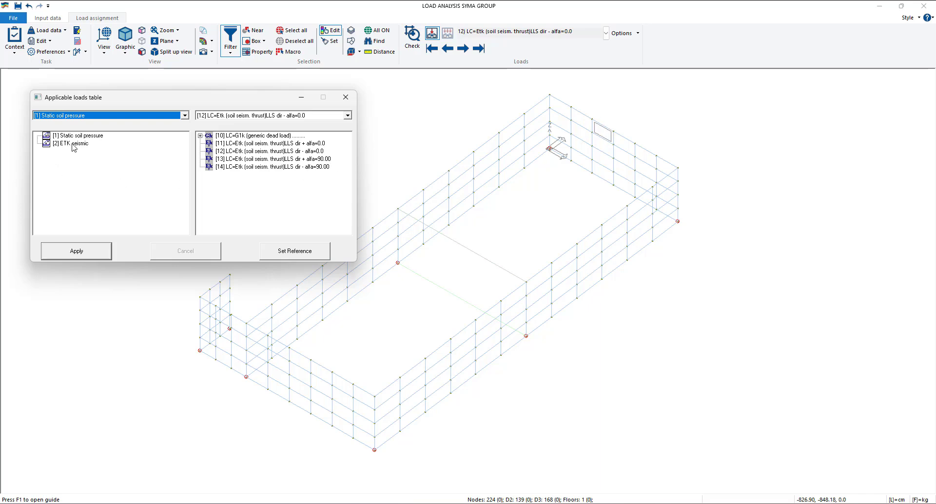
pyautogui.moveTo(73, 147); pyautogui.dragTo(271, 173)
pyautogui.click(106, 254)
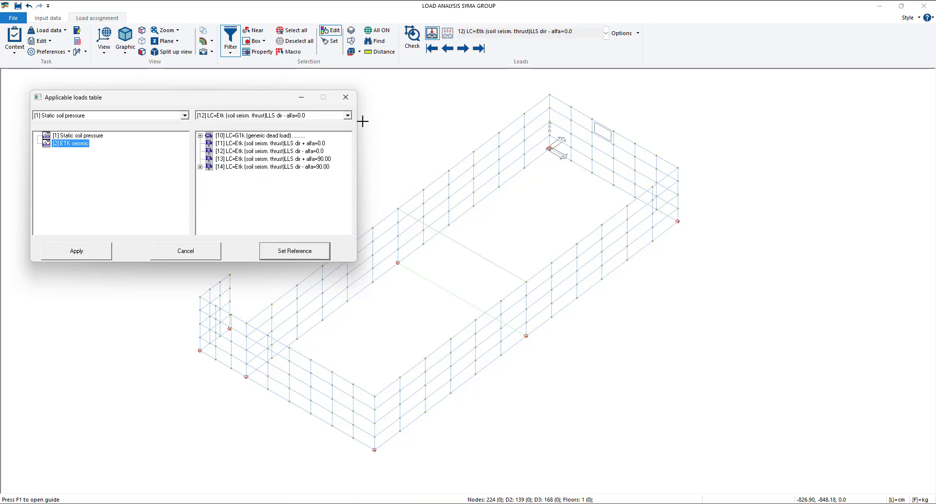
pyautogui.click(346, 97)
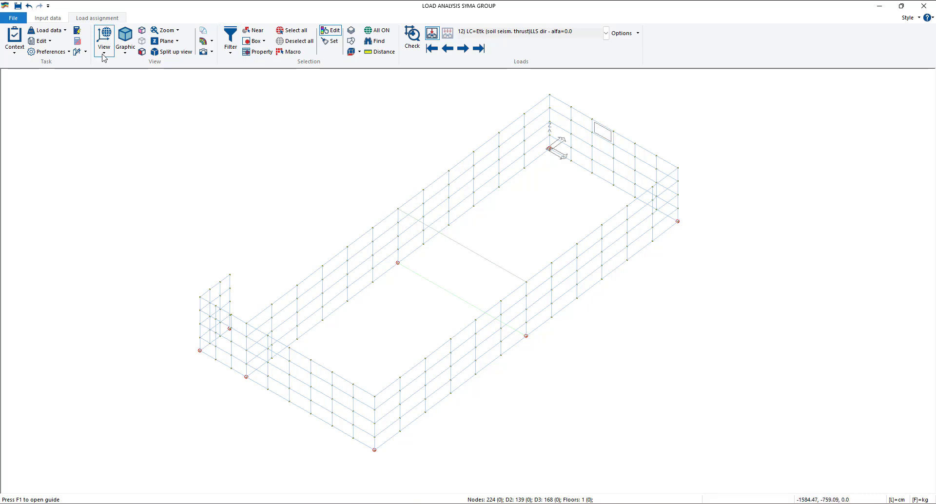
# - Select the entire short wall along the X axis in plan and assign it the reference load
pyautogui.click(104, 39)
pyautogui.click(122, 117)
pyautogui.click(254, 41)
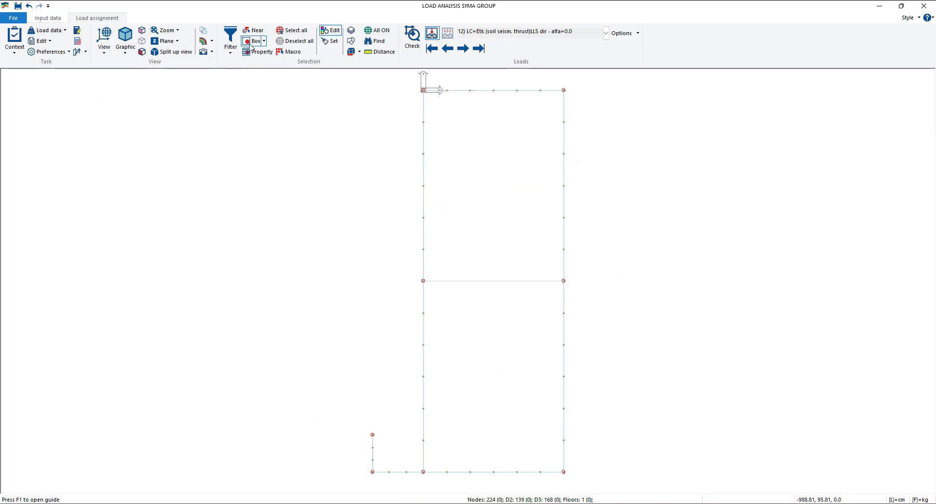
pyautogui.moveTo(408, 74); pyautogui.dragTo(543, 108)
pyautogui.rightClick(346, 140)
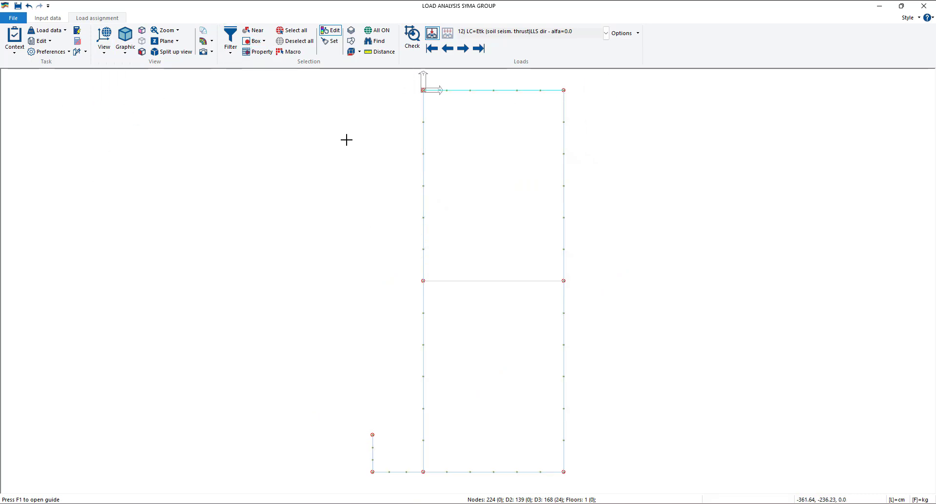
pyautogui.click(375, 245)
# - Review the seismic soil thrust loads on the walls across load cases 11 to 14
pyautogui.moveTo(374, 285); pyautogui.dragTo(317, 247, button='middle')
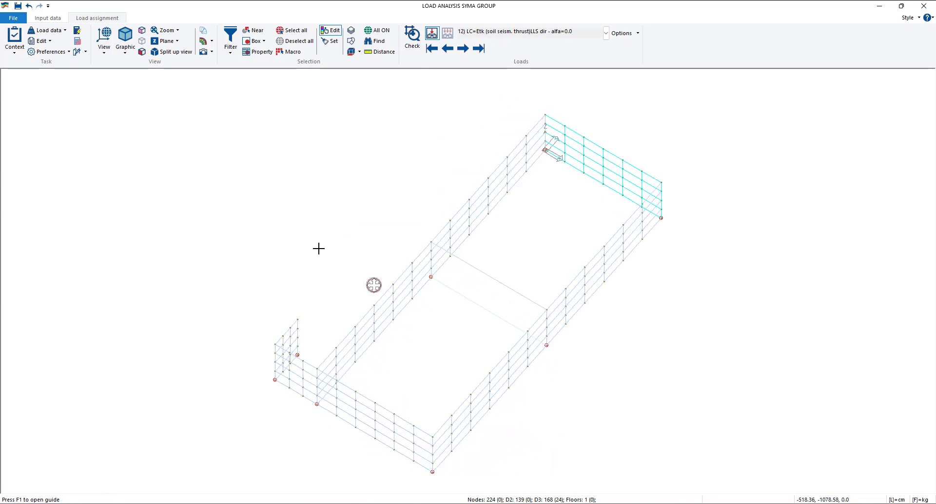
pyautogui.click(469, 51)
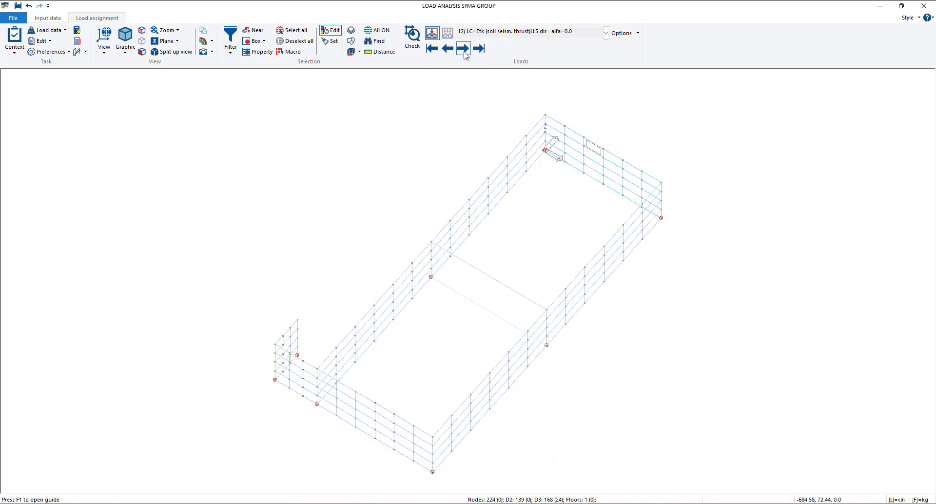
pyautogui.click(465, 50)
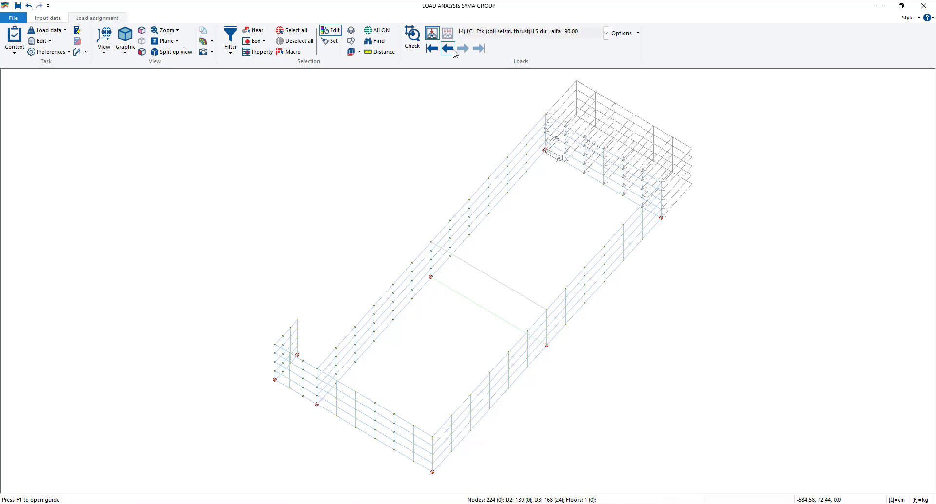
pyautogui.click(448, 49)
pyautogui.click(447, 48)
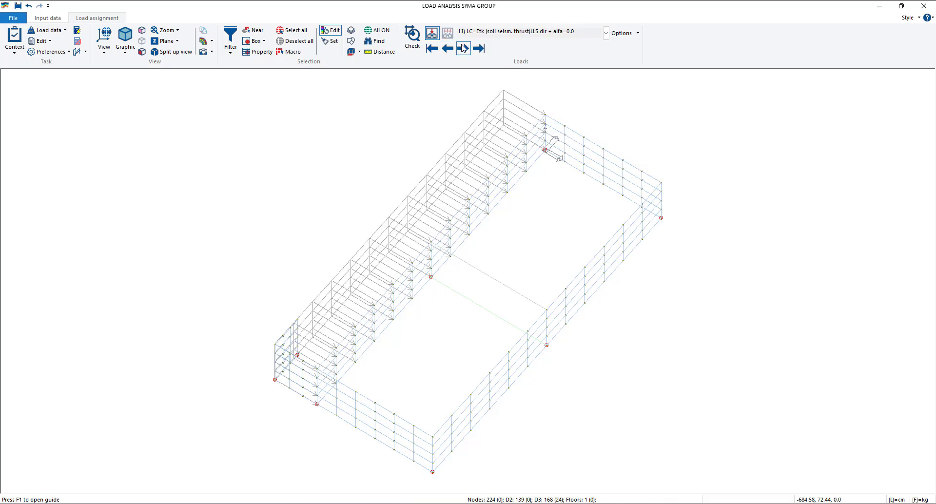
pyautogui.click(463, 49)
pyautogui.click(462, 49)
pyautogui.click(463, 48)
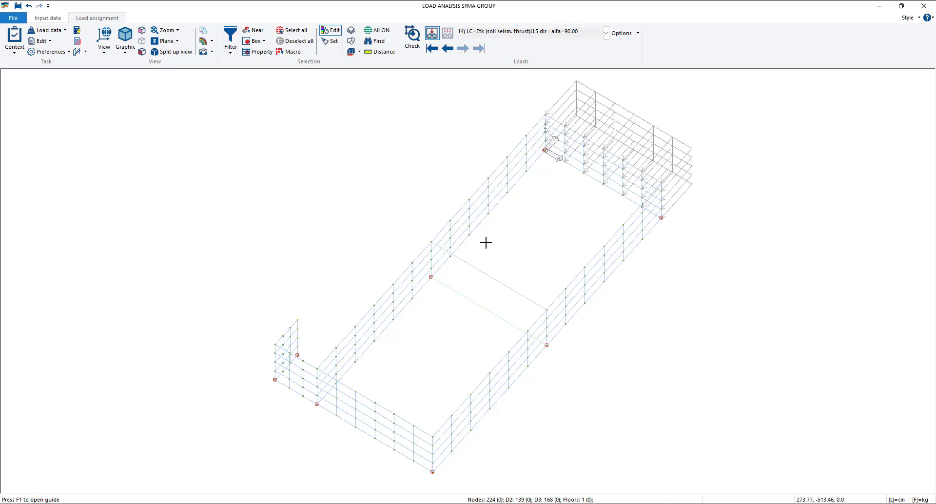
pyautogui.moveTo(417, 205); pyautogui.dragTo(401, 192, button='middle')
pyautogui.moveTo(491, 270); pyautogui.dragTo(433, 266, button='middle')
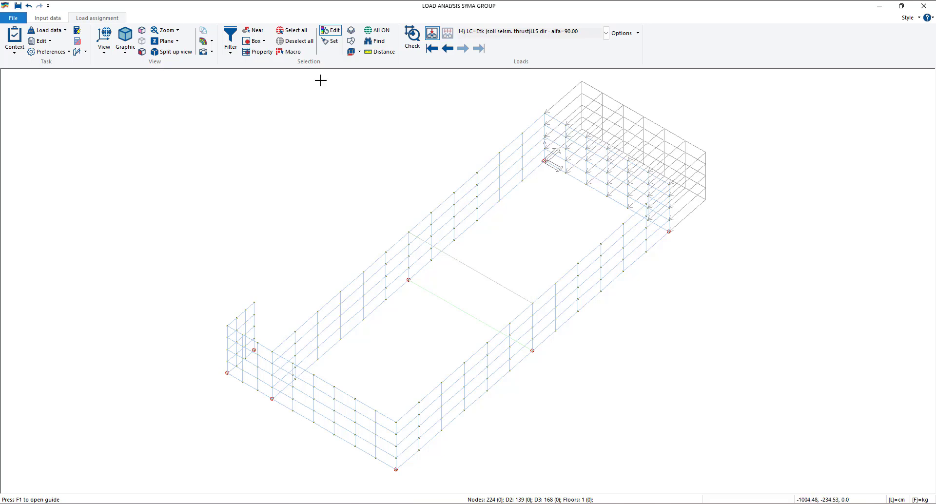
# - Assign the ETK seismic load to load case 12 on one element of the long wall opposite the Y axis and set it as reference
pyautogui.click(326, 33)
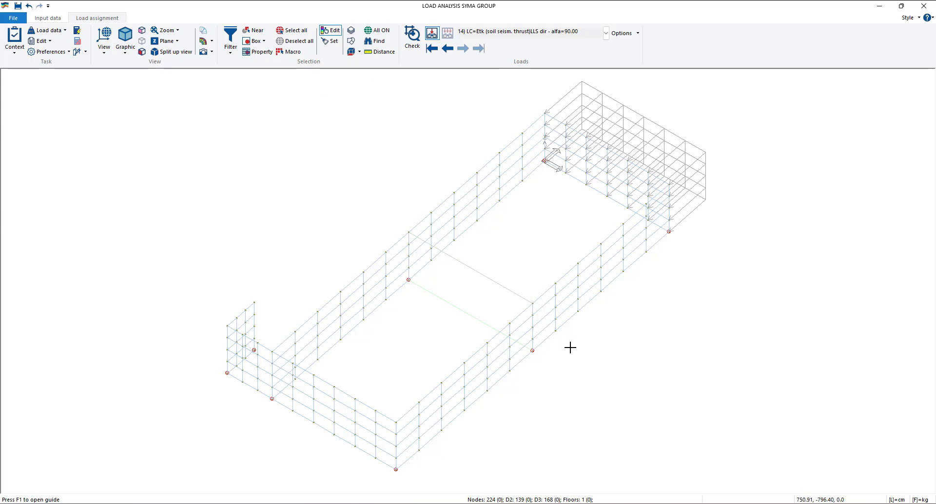
pyautogui.click(568, 278)
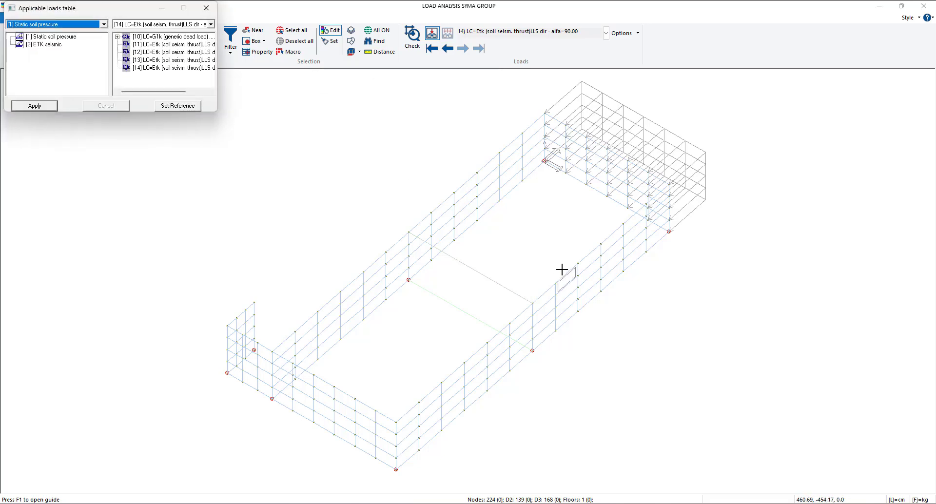
pyautogui.moveTo(216, 112); pyautogui.dragTo(306, 168)
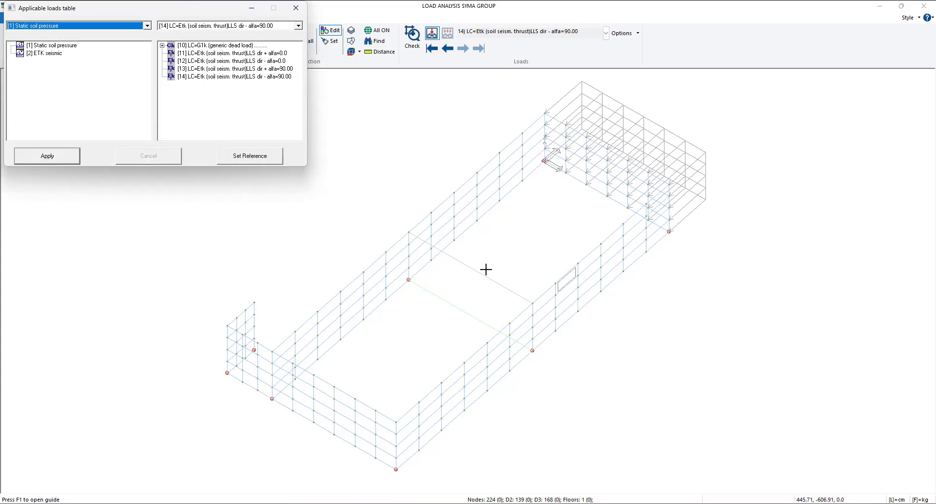
pyautogui.moveTo(45, 54); pyautogui.dragTo(225, 62)
pyautogui.click(45, 160)
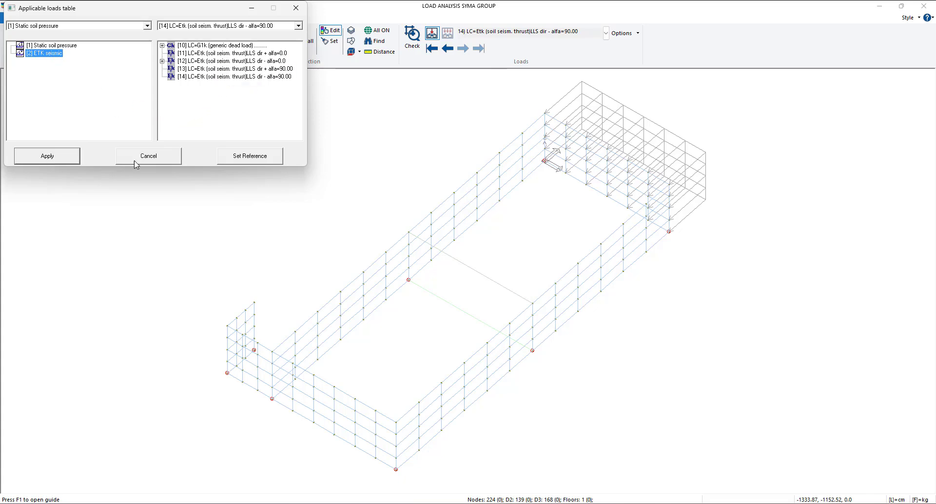
pyautogui.click(241, 157)
pyautogui.click(291, 14)
# - Select the entire long wall opposite the Y axis in plan and assign it the reference load
pyautogui.click(105, 52)
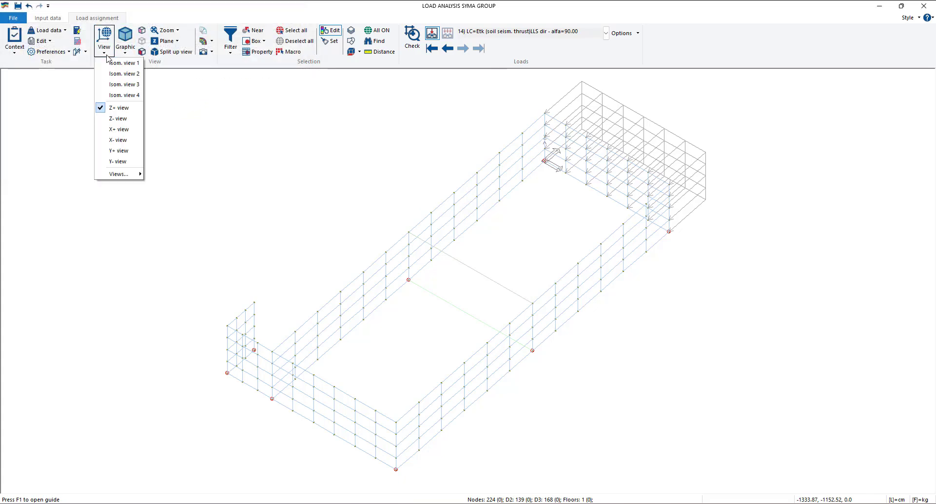
pyautogui.click(122, 106)
pyautogui.click(255, 42)
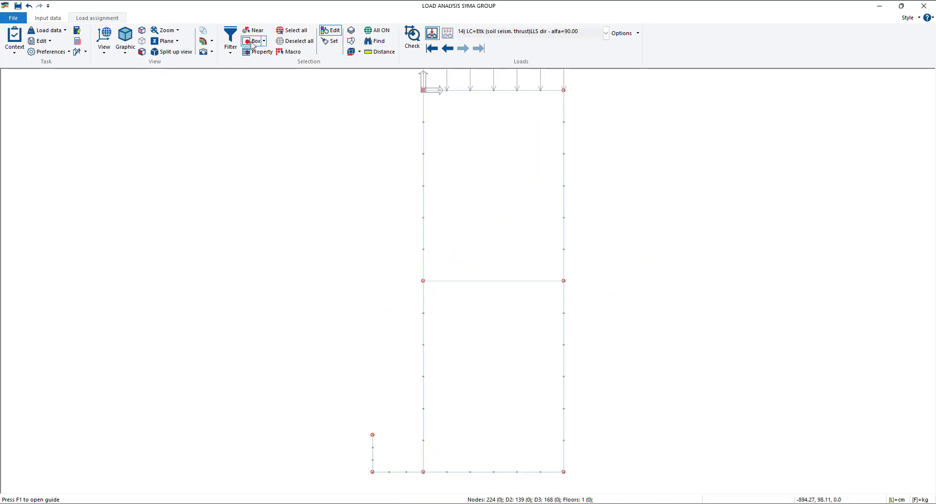
pyautogui.moveTo(554, 84); pyautogui.dragTo(576, 475)
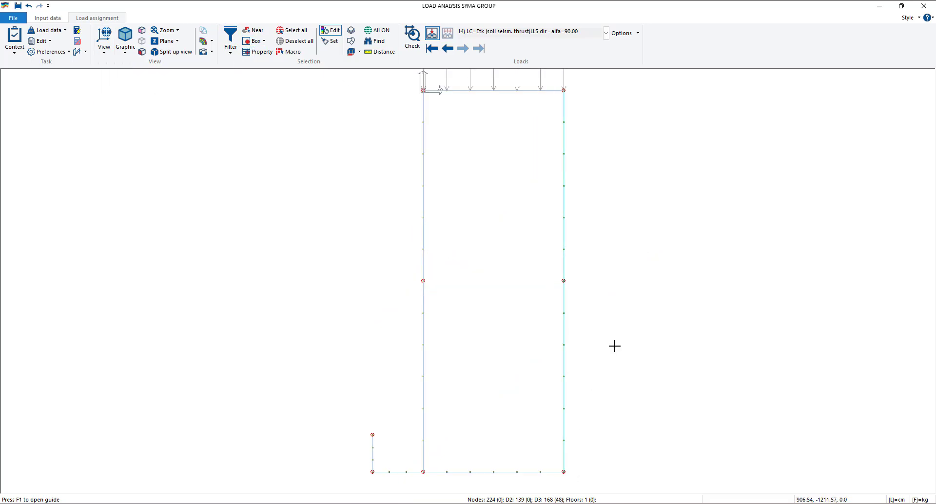
pyautogui.rightClick(614, 346)
pyautogui.click(657, 451)
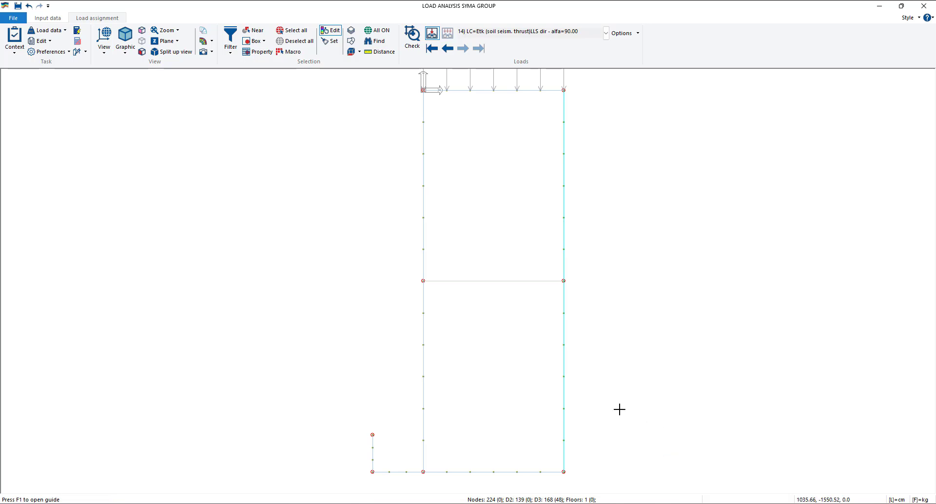
# - Assign the ETK seismic load to load case 13 on one element of the short wall opposite the X axis and set it as reference
pyautogui.moveTo(620, 410); pyautogui.dragTo(462, 316, button='middle')
pyautogui.click(462, 316)
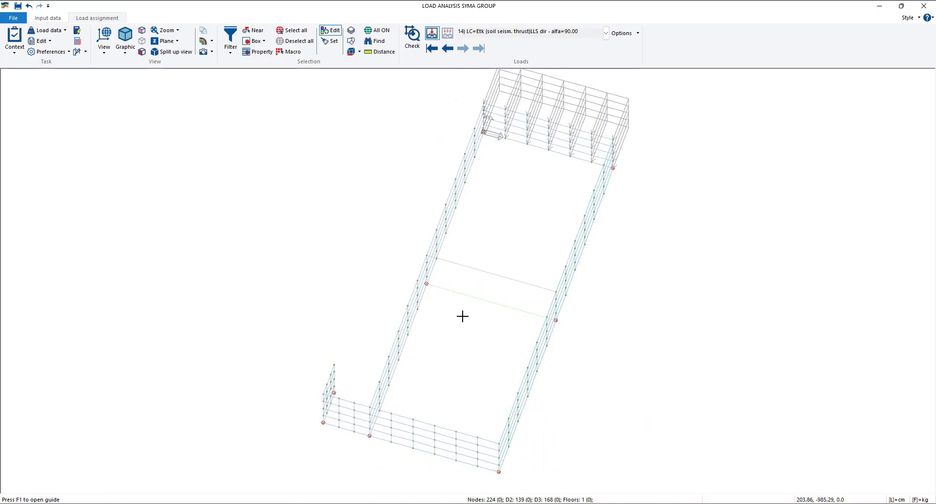
pyautogui.click(424, 426)
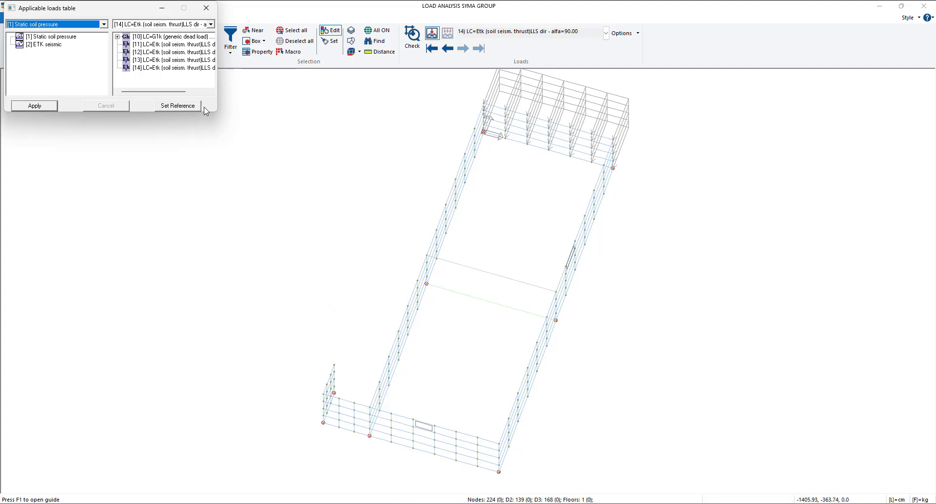
pyautogui.moveTo(216, 111); pyautogui.dragTo(307, 183)
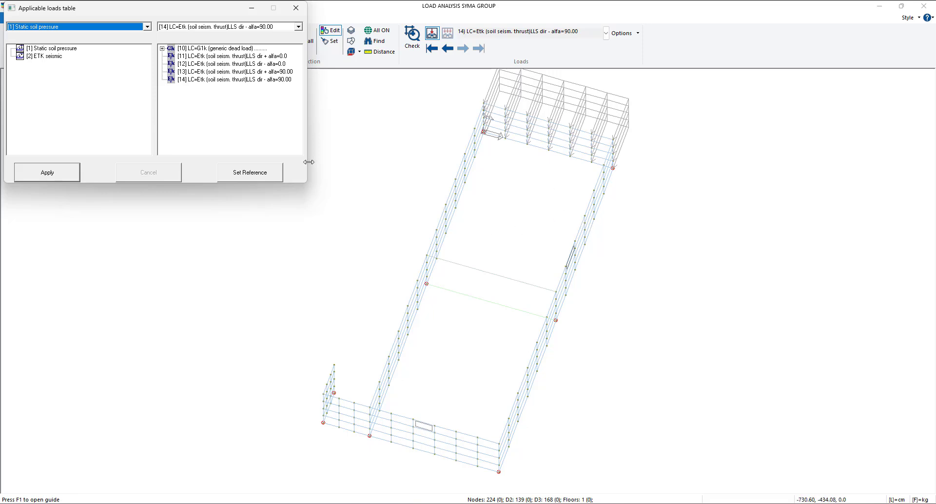
pyautogui.moveTo(46, 57); pyautogui.dragTo(221, 73)
pyautogui.doubleClick(27, 184)
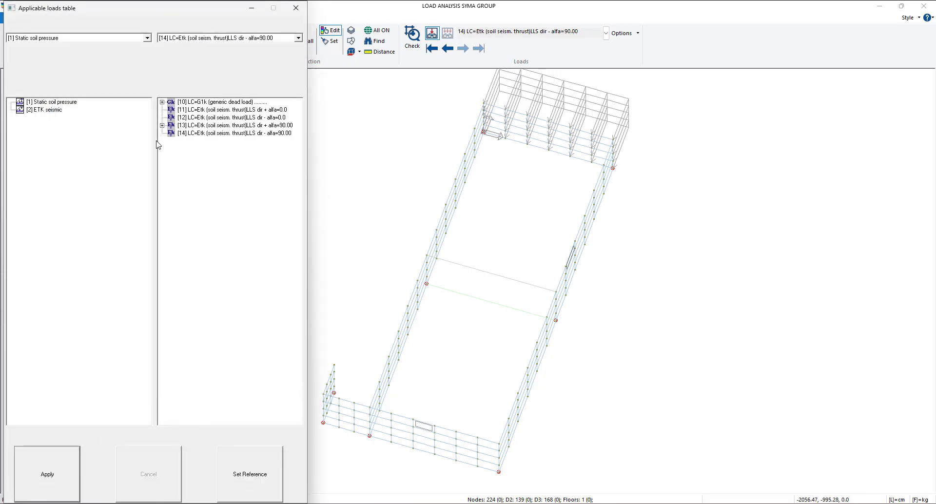
pyautogui.doubleClick(121, 13)
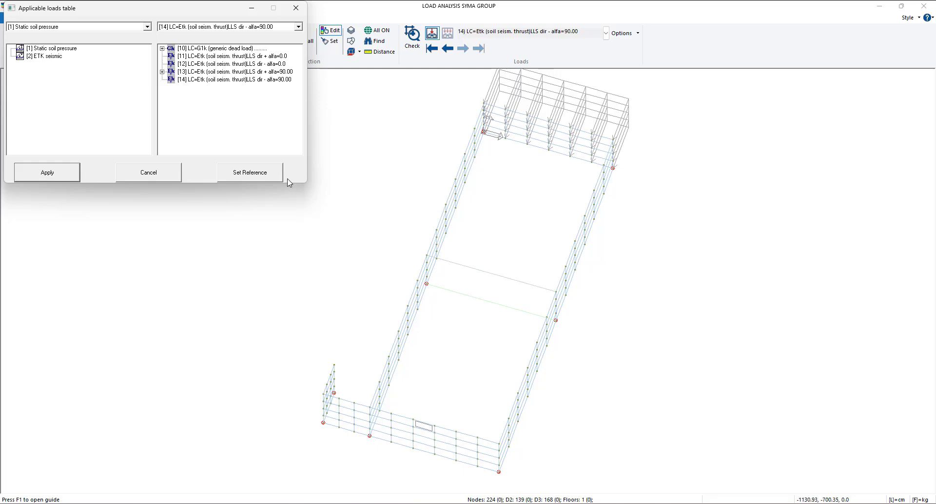
pyautogui.click(250, 177)
pyautogui.click(296, 8)
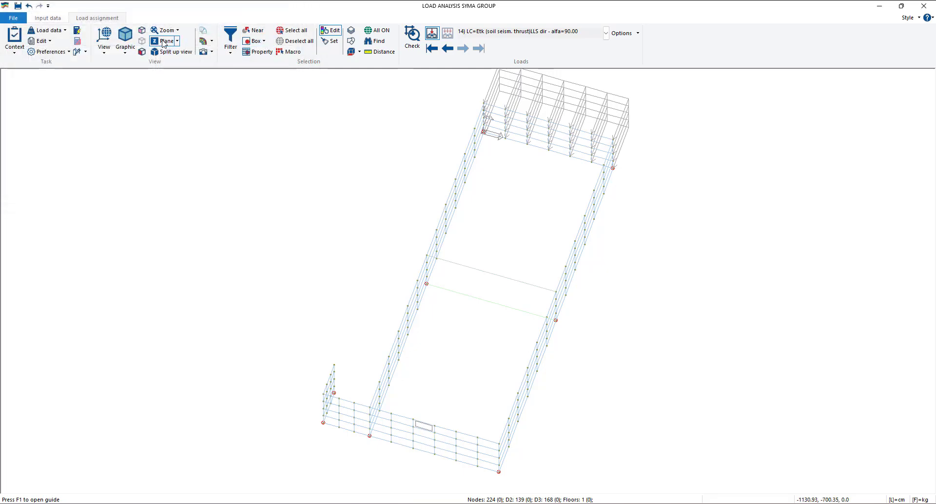
# - Select the entire short wall opposite the X axis in plan and assign it the reference load
pyautogui.click(229, 49)
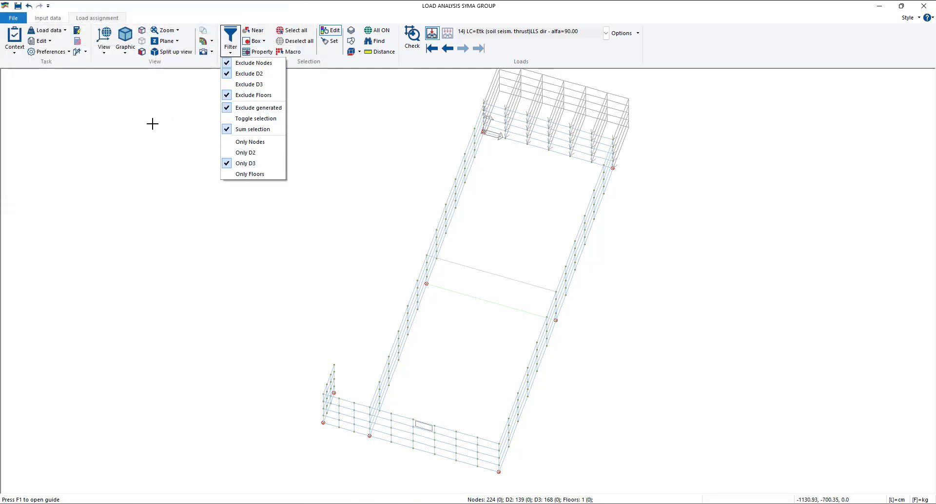
pyautogui.click(104, 42)
pyautogui.click(119, 108)
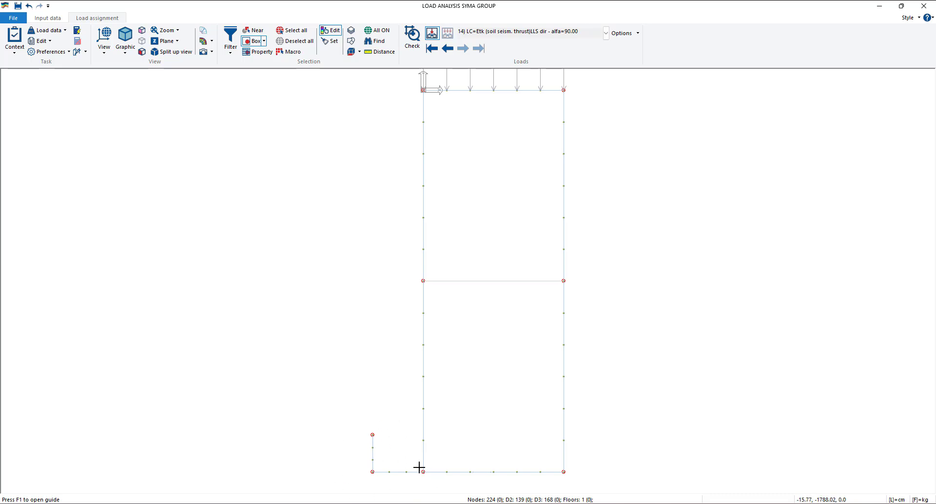
pyautogui.moveTo(414, 462); pyautogui.dragTo(596, 472)
pyautogui.rightClick(623, 397)
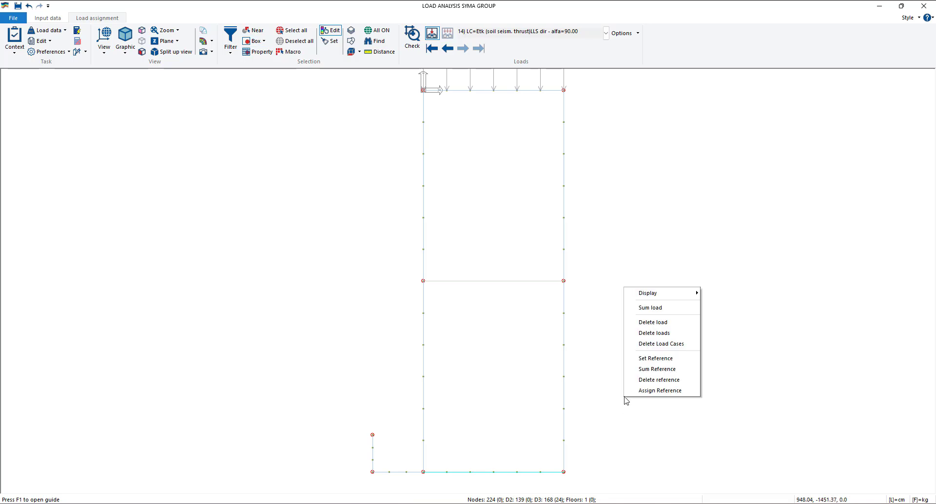
pyautogui.click(656, 390)
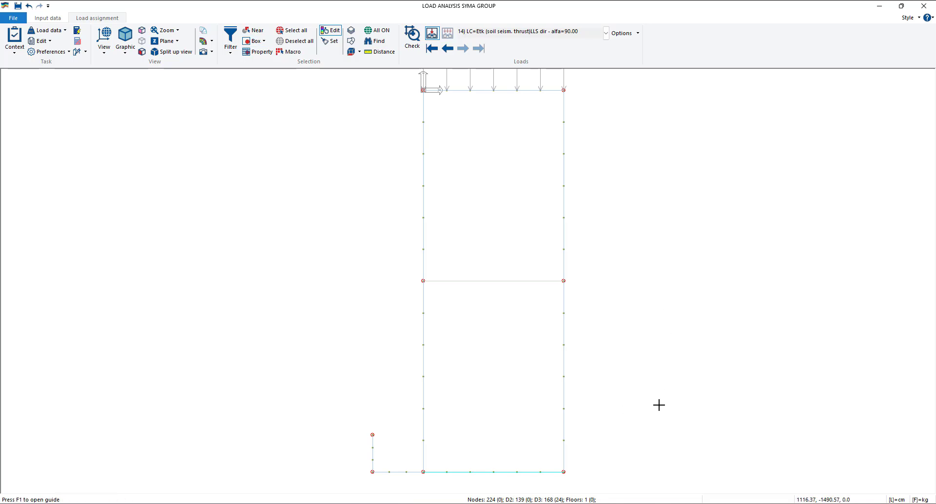
# - Review the static soil pressure in load case 10 and the seismic soil thrusts in load cases 11 to 14 on the walls
pyautogui.click(447, 49)
pyautogui.click(447, 49)
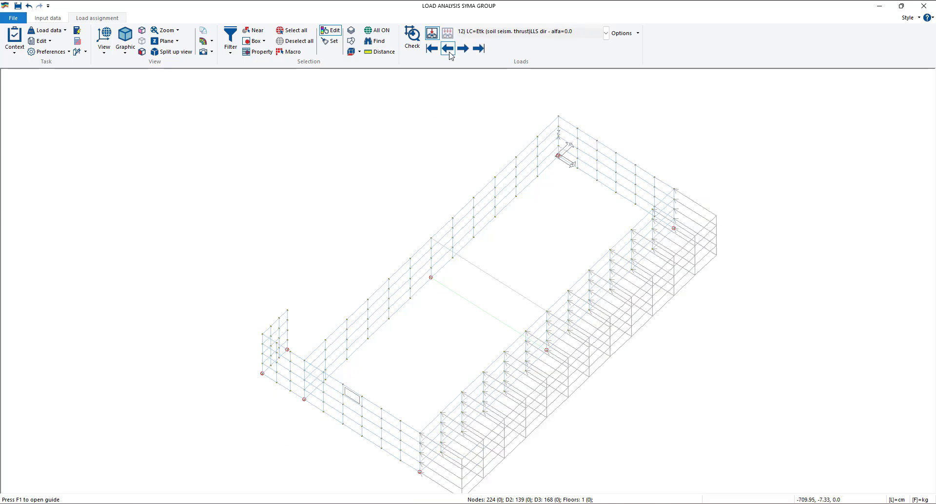
pyautogui.click(448, 48)
pyautogui.click(447, 49)
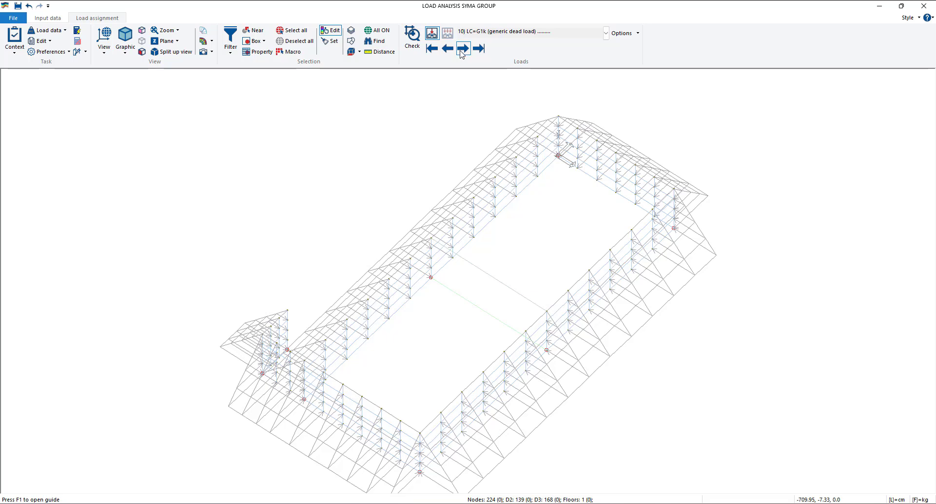
pyautogui.click(461, 49)
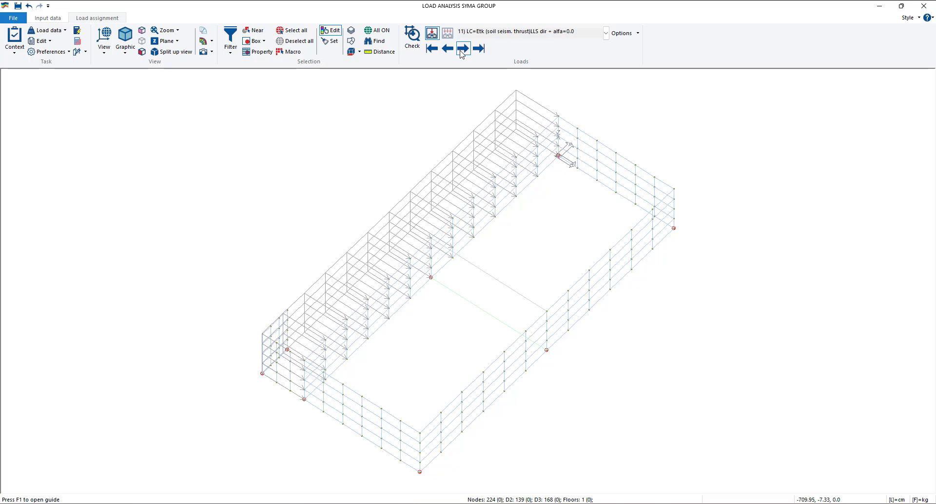
pyautogui.click(447, 48)
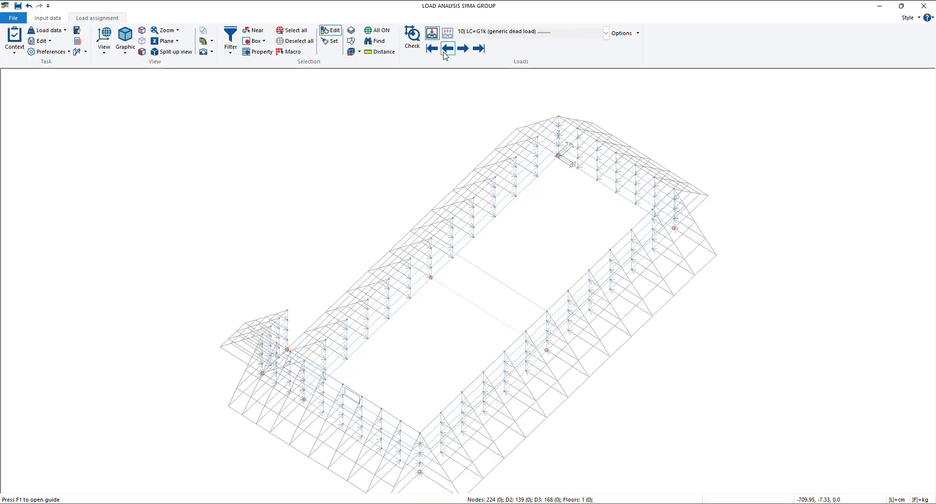
pyautogui.click(464, 49)
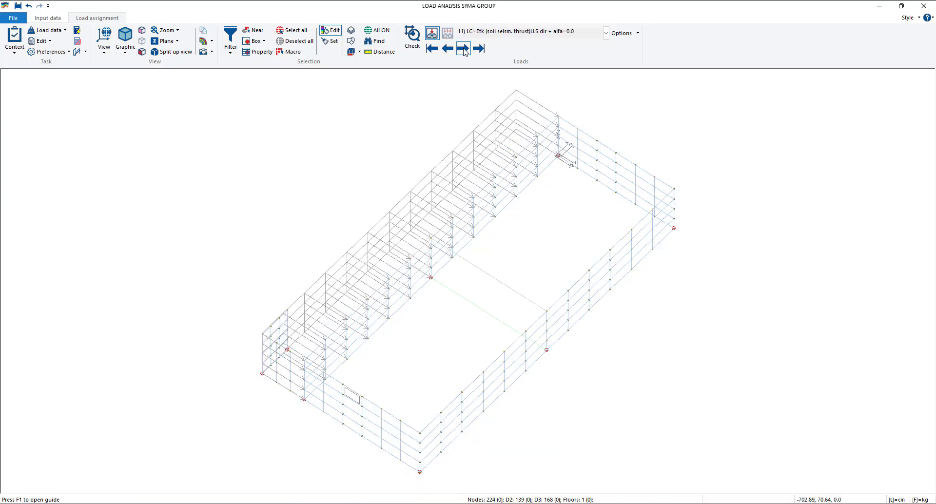
pyautogui.click(463, 48)
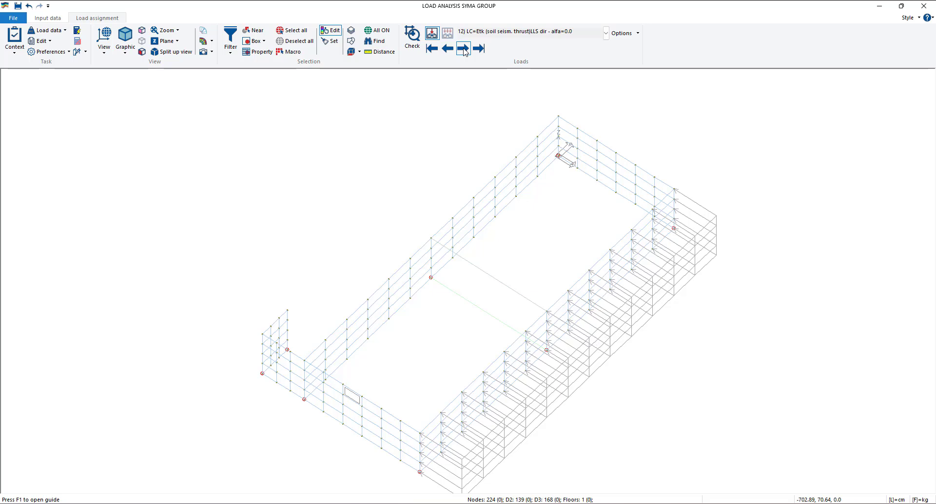
pyautogui.click(463, 49)
pyautogui.click(463, 49)
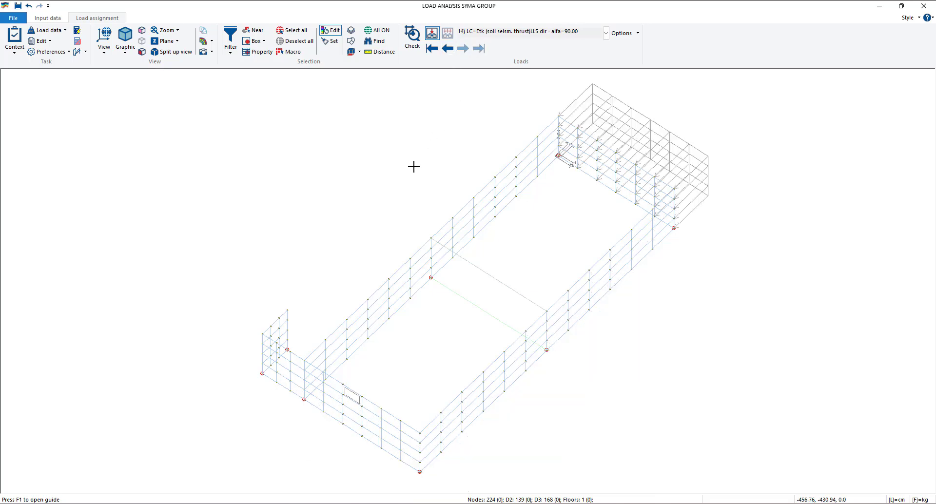
pyautogui.moveTo(404, 190); pyautogui.dragTo(358, 176, button='middle')
pyautogui.moveTo(398, 206); pyautogui.dragTo(356, 195, button='middle')
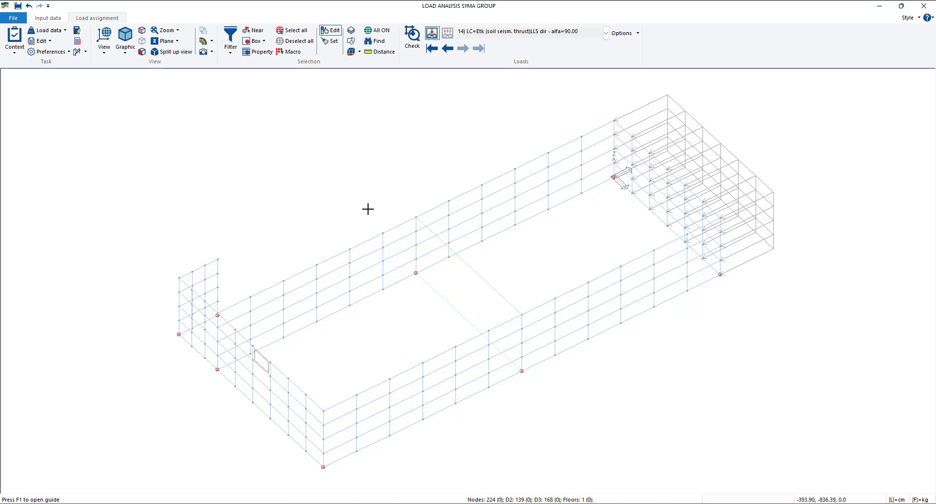
pyautogui.scroll(-1, 360, 210)
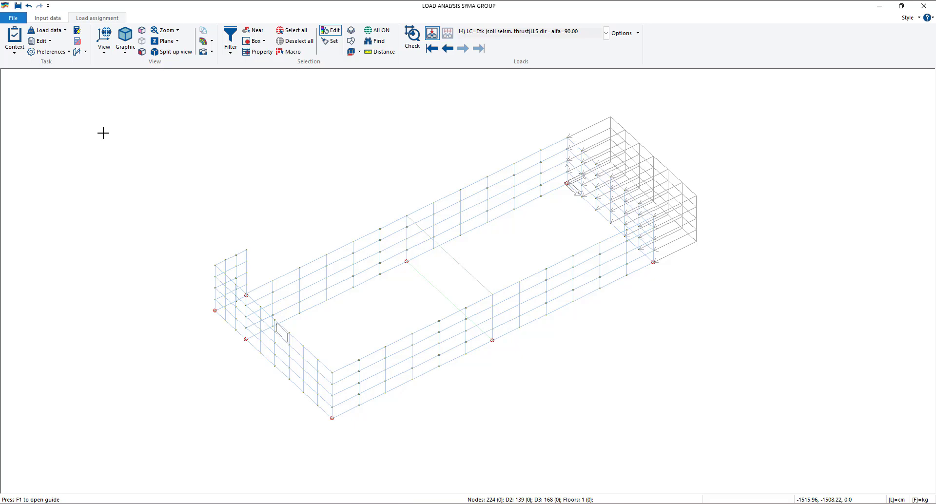
# - Open the load combinations table and accept the default general settings for variable loads, durations and load scenarios
pyautogui.click(49, 31)
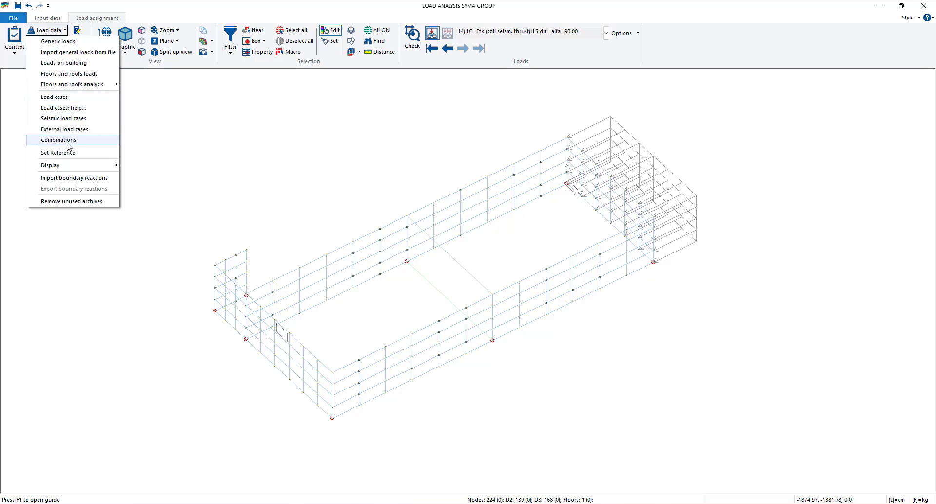
pyautogui.click(59, 140)
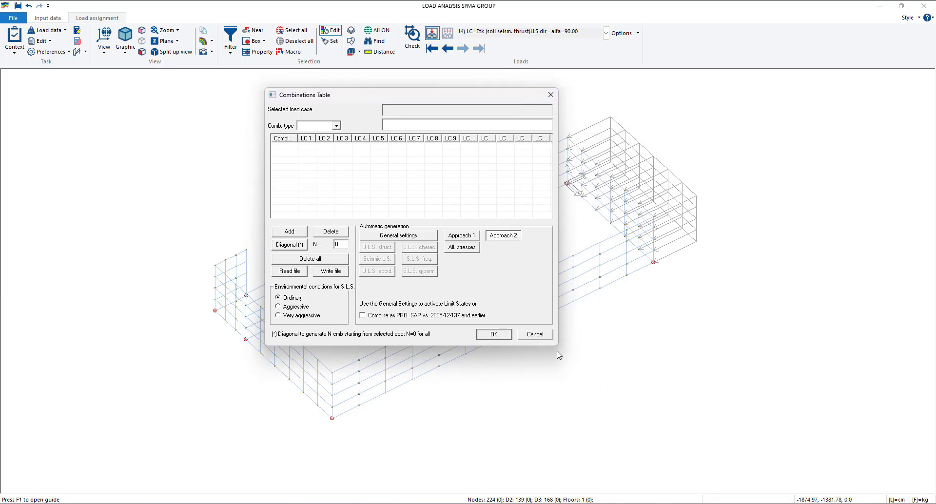
pyautogui.moveTo(555, 345); pyautogui.dragTo(629, 378)
pyautogui.click(393, 271)
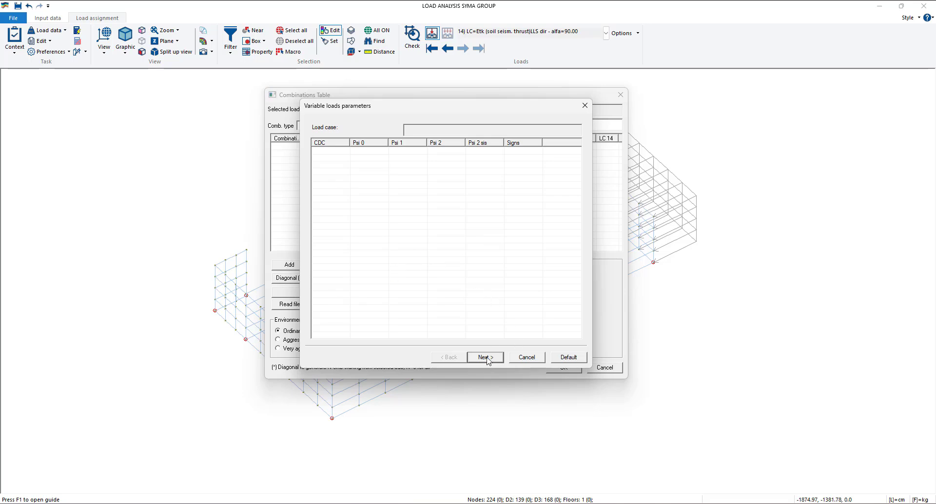
pyautogui.click(485, 357)
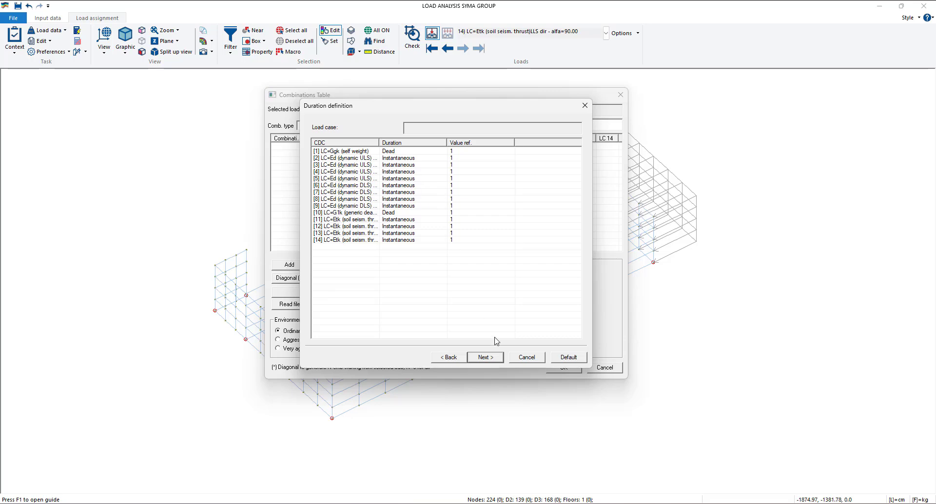
pyautogui.click(494, 362)
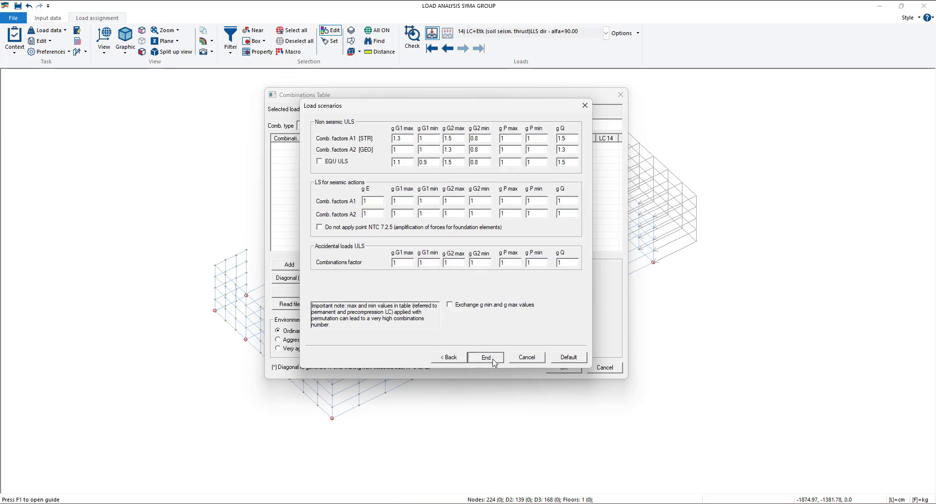
pyautogui.click(486, 358)
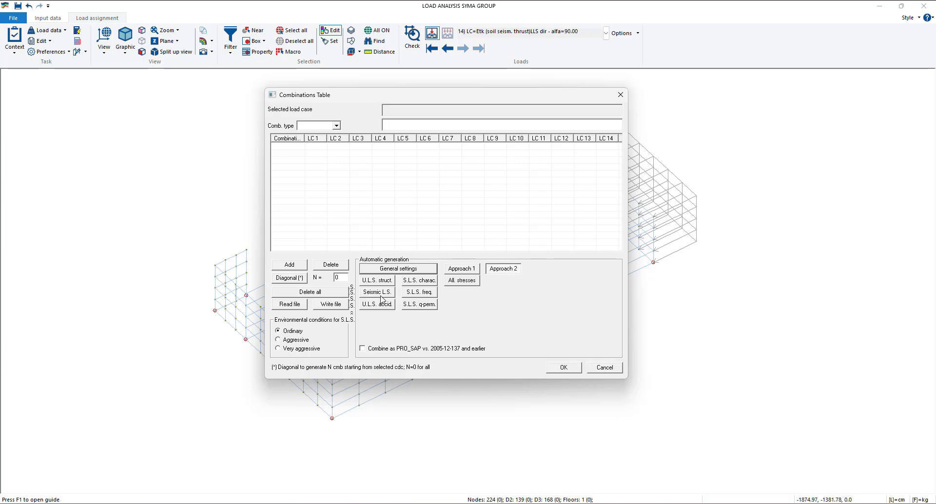
# - Generate the Seismic L.S. combinations automatically and widen the combinations table to show all 14 load cases
pyautogui.click(379, 292)
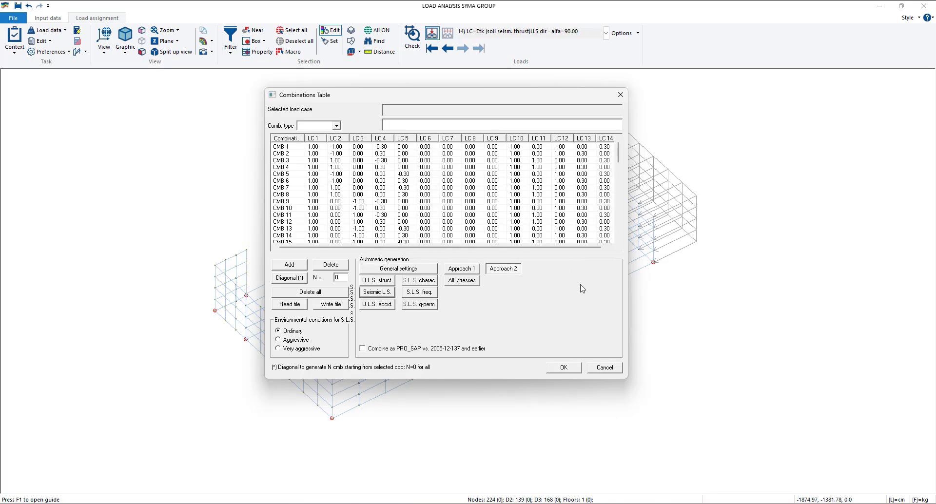
pyautogui.moveTo(629, 258); pyautogui.dragTo(822, 258)
pyautogui.scroll(-9, 478, 217)
pyautogui.scroll(9, 478, 217)
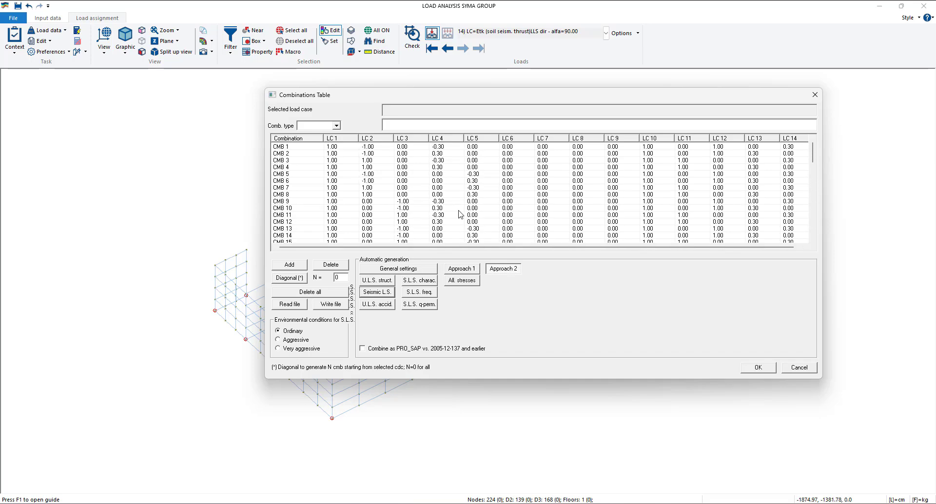
pyautogui.moveTo(477, 101); pyautogui.dragTo(403, 110)
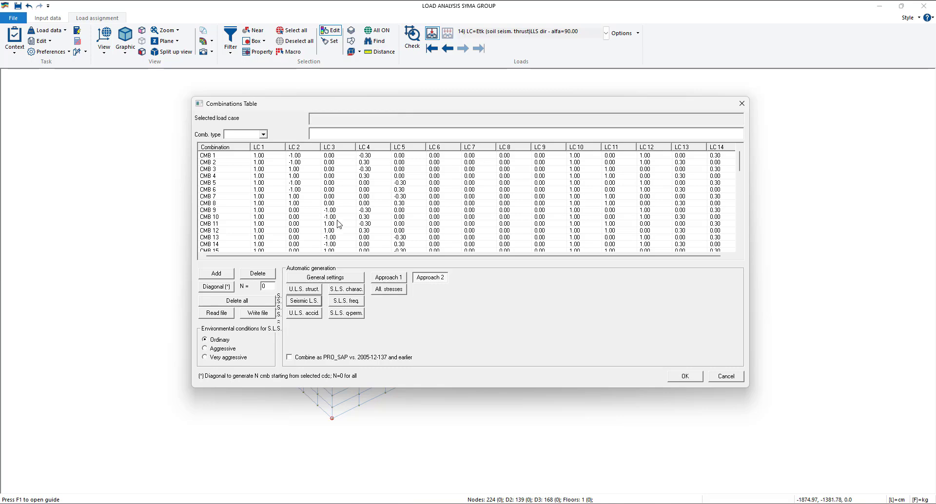
# - Examine the coefficients of combination CMB 1, comparing dynamic ULS load cases 2 and 4 with soil thrust load cases 11, 12 and 14
pyautogui.click(273, 148)
pyautogui.click(306, 147)
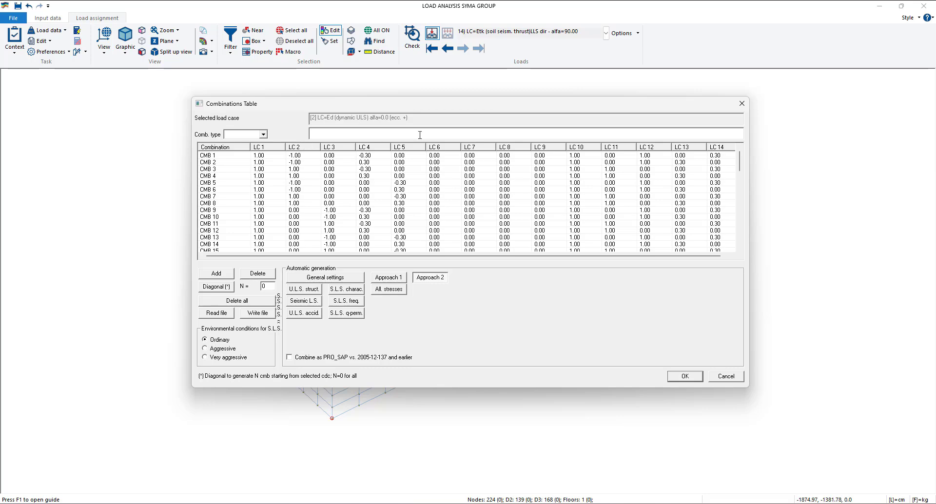
pyautogui.click(380, 150)
pyautogui.click(587, 147)
pyautogui.click(657, 150)
pyautogui.click(307, 152)
pyautogui.click(717, 155)
pyautogui.click(721, 148)
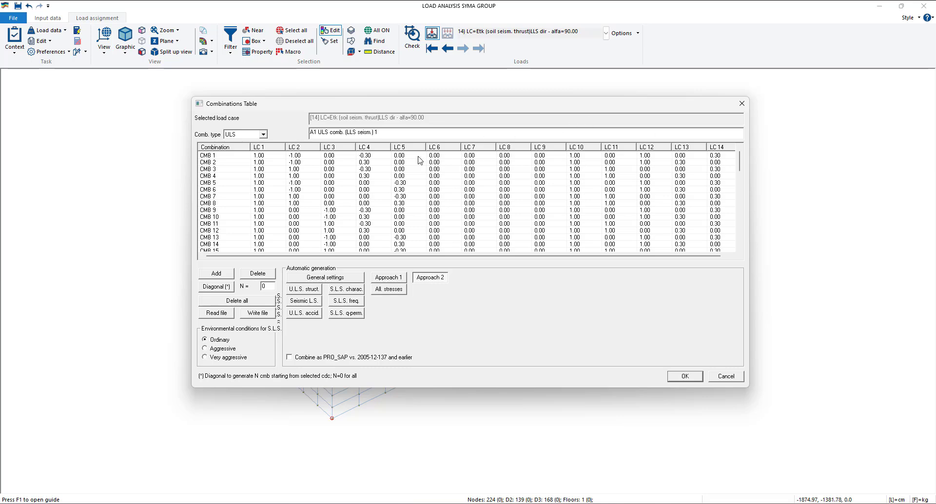
pyautogui.click(369, 152)
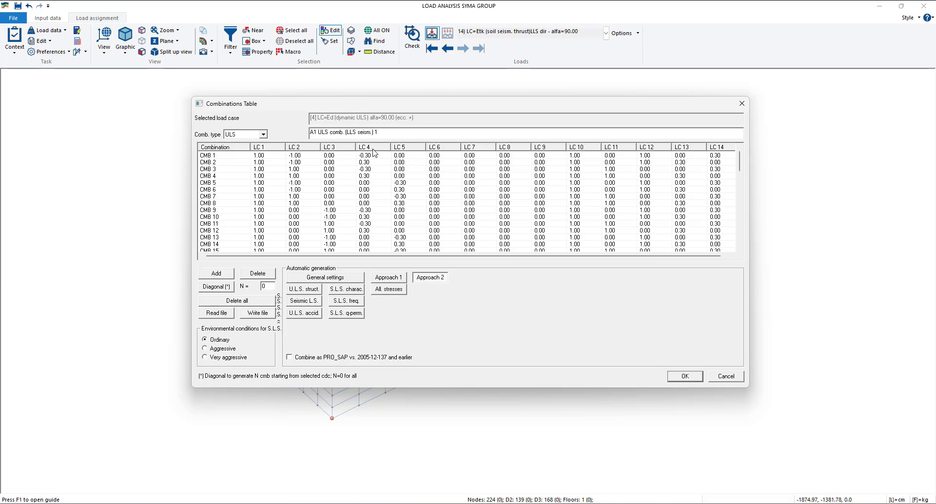
# - Examine the coefficients of the generated seismic ULS combinations, comparing CMB 1, CMB 2 and CMB 10 across load cases LC 3, LC 10 and LC 14
pyautogui.click(724, 150)
pyautogui.click(366, 157)
pyautogui.scroll(-3, 726, 178)
pyautogui.scroll(3, 726, 178)
pyautogui.click(204, 162)
pyautogui.click(217, 165)
pyautogui.click(222, 218)
pyautogui.click(334, 149)
pyautogui.click(580, 150)
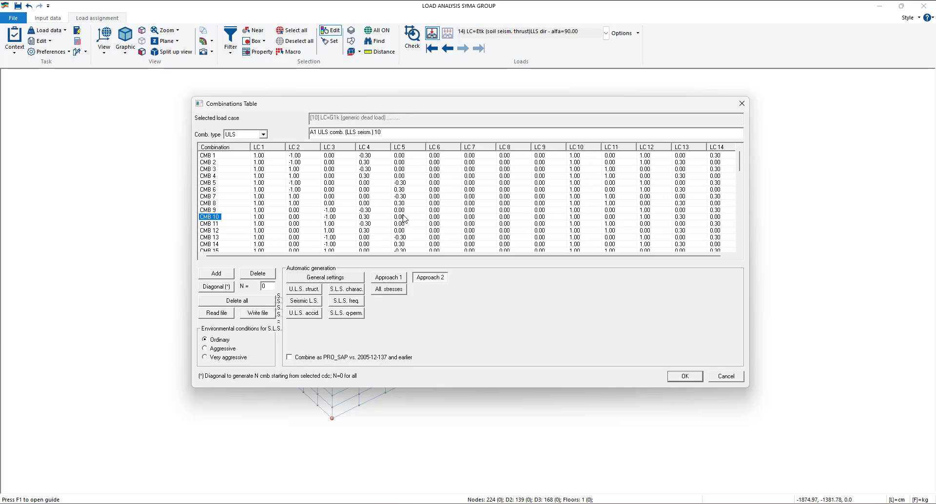
# - Check the LC 12 soil thrust coefficients down the combination list and accept the combinations table
pyautogui.click(649, 148)
pyautogui.scroll(-3, 483, 225)
pyautogui.scroll(3, 507, 224)
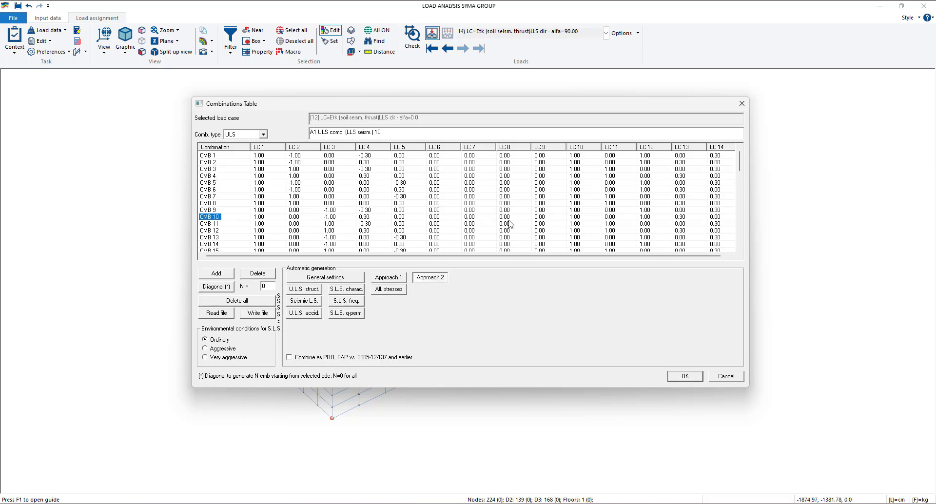
pyautogui.click(697, 377)
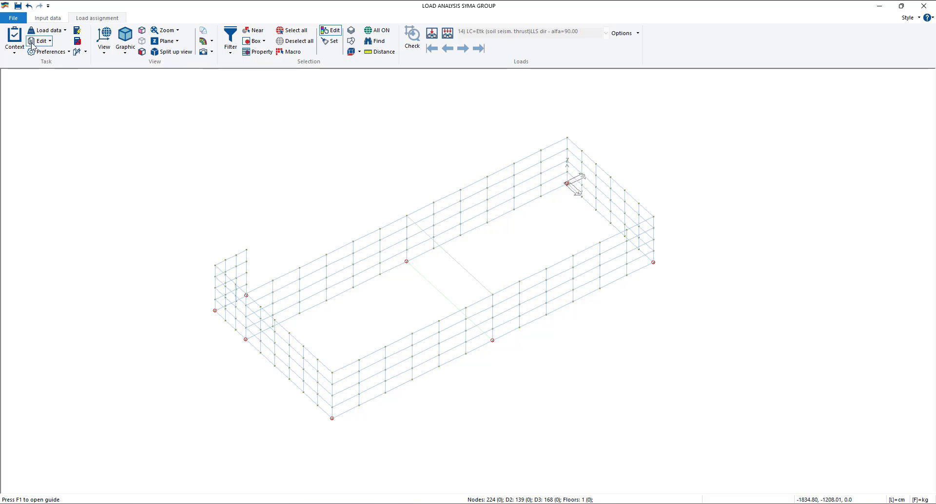
# - Save the load data and run the structural analysis to make the results available
pyautogui.click(14, 44)
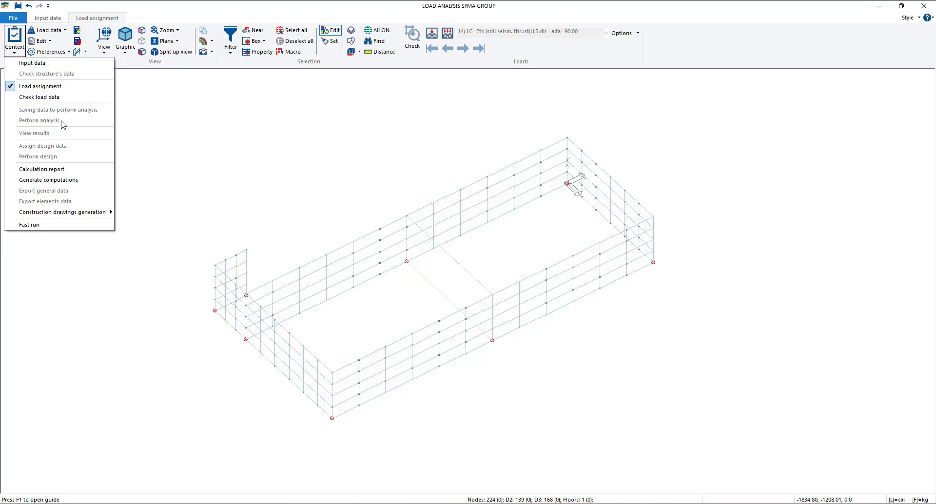
pyautogui.click(253, 144)
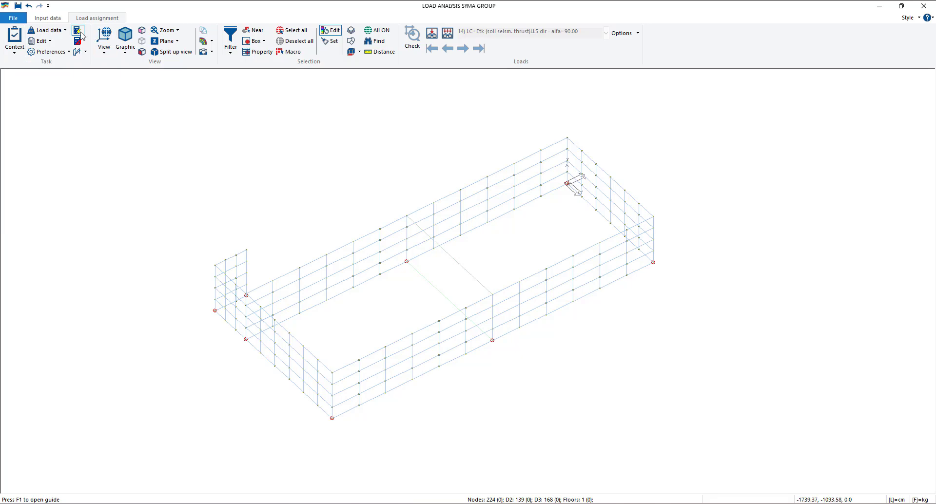
pyautogui.click(81, 32)
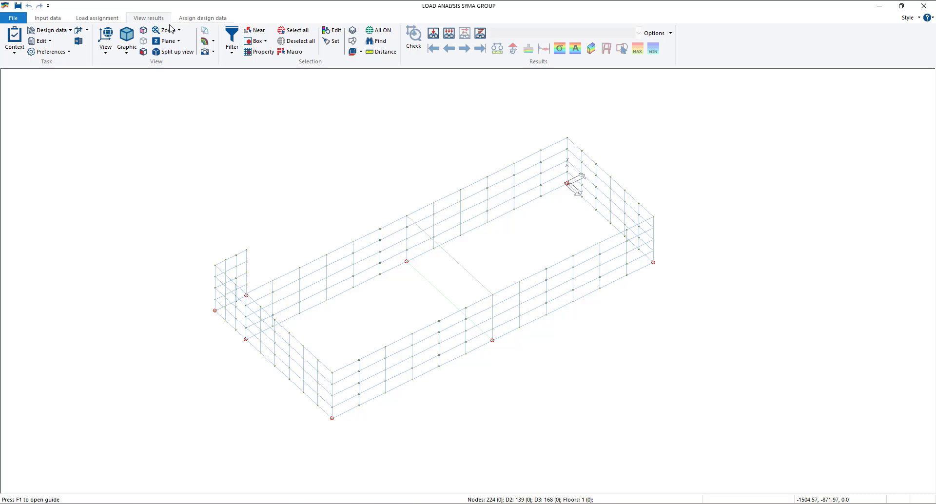
pyautogui.click(184, 21)
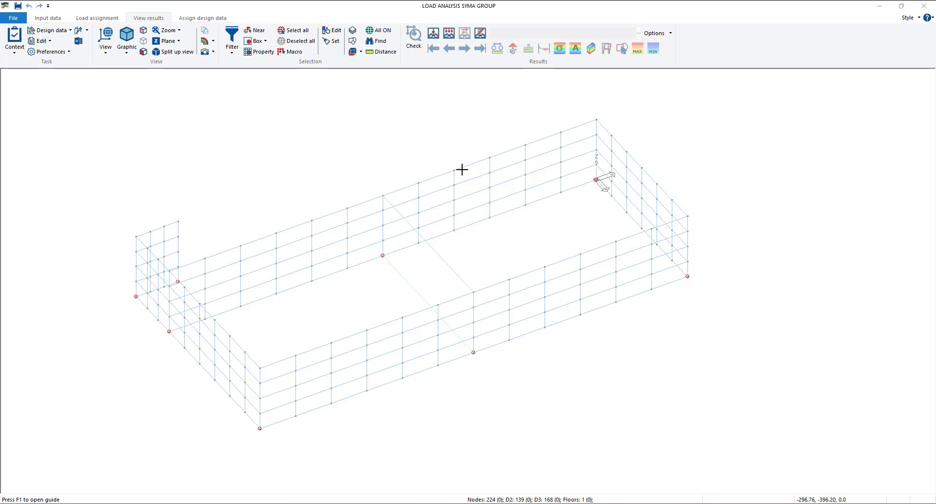
# - Generate the R.C. plinths construction drawings for the analysed model
pyautogui.click(14, 55)
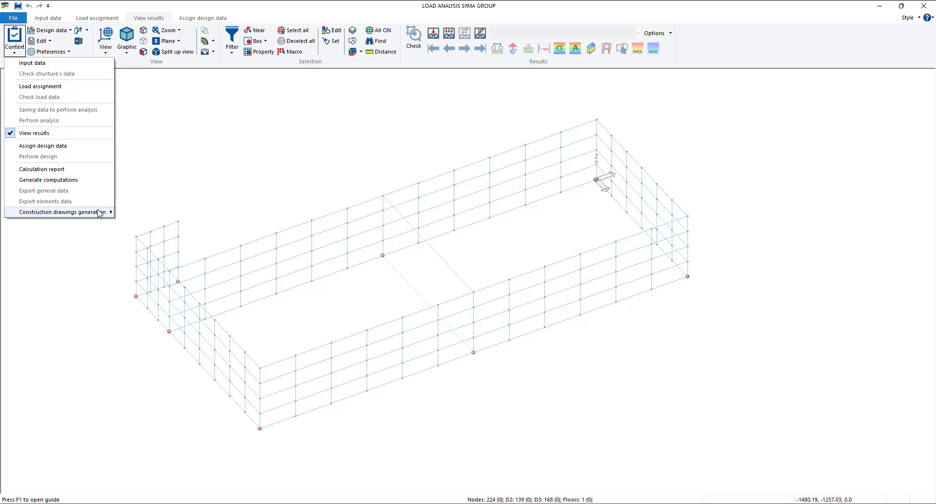
pyautogui.moveTo(100, 213)
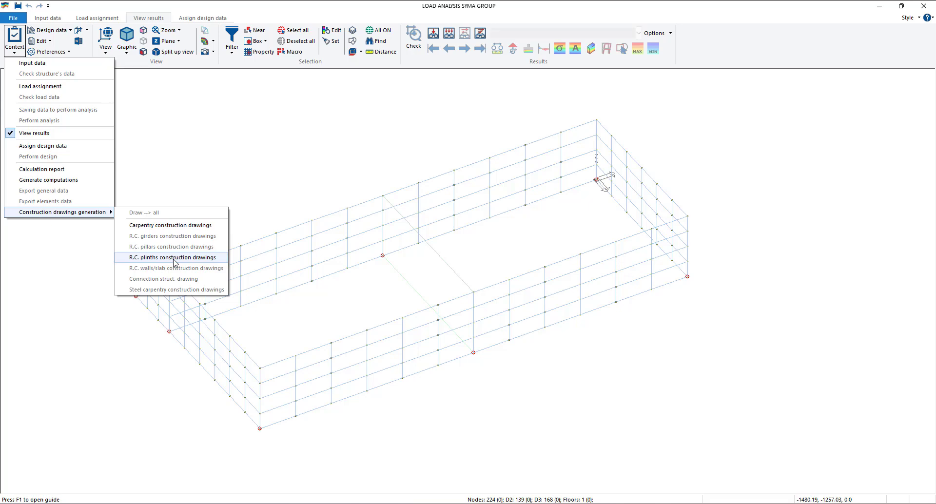
pyautogui.click(148, 261)
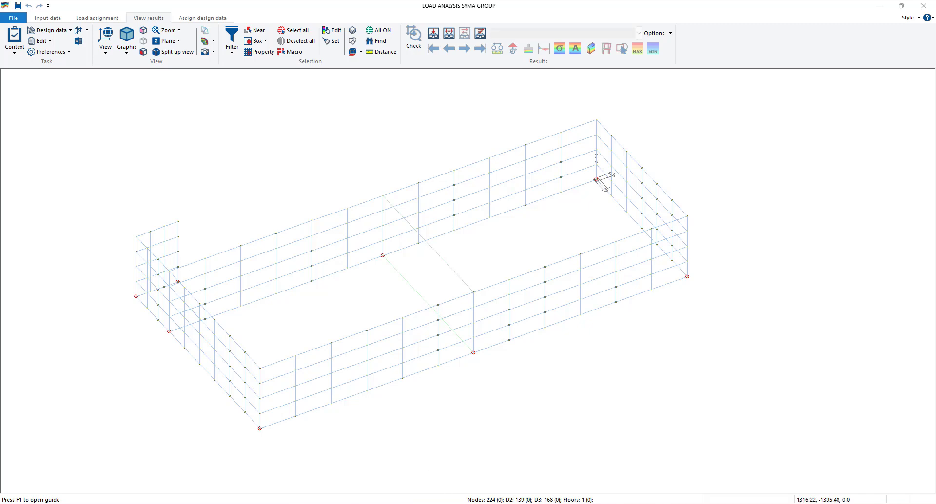
# - Switch to File Explorer, open Plinto_1.pli from the disegni folder of LOAD ANALYSIS SYMA GROUP_data, and maximise PRO_CAD Plinti
pyautogui.moveTo(441, 502)
pyautogui.click(435, 469)
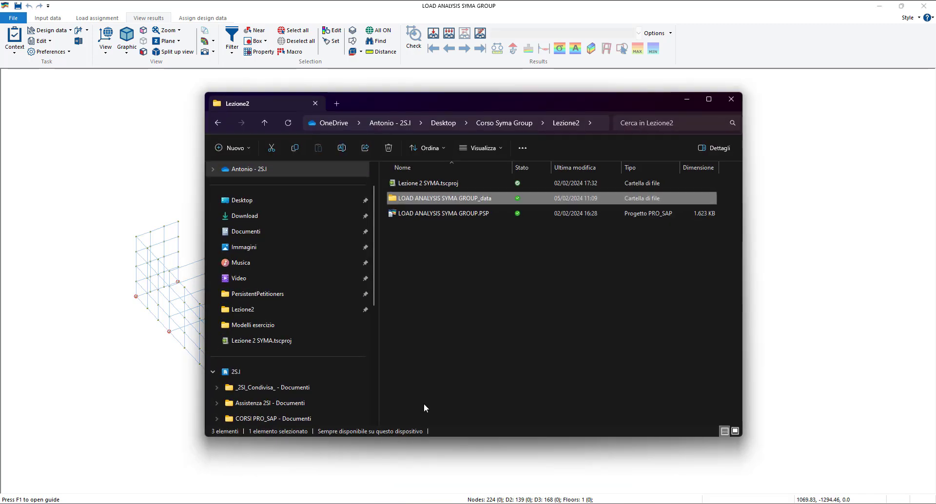
pyautogui.doubleClick(436, 198)
pyautogui.doubleClick(430, 196)
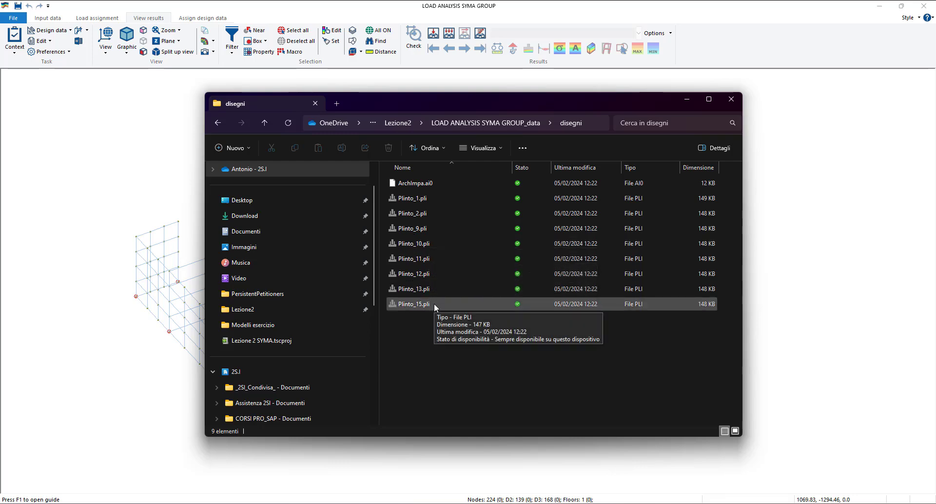
pyautogui.click(442, 202)
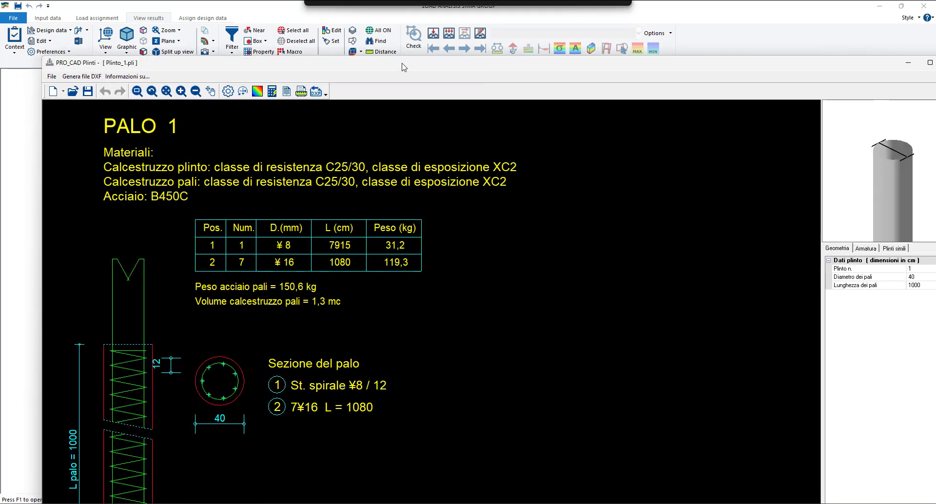
pyautogui.click(864, 41)
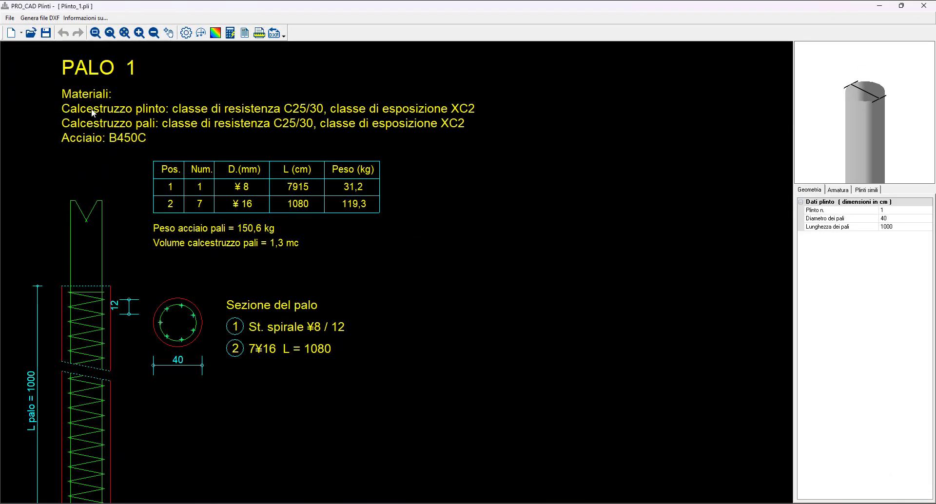
# - Review the pile 1 drawing, mark all the other plinths as similar and update the drawing to cover them
pyautogui.scroll(-1, 238, 308)
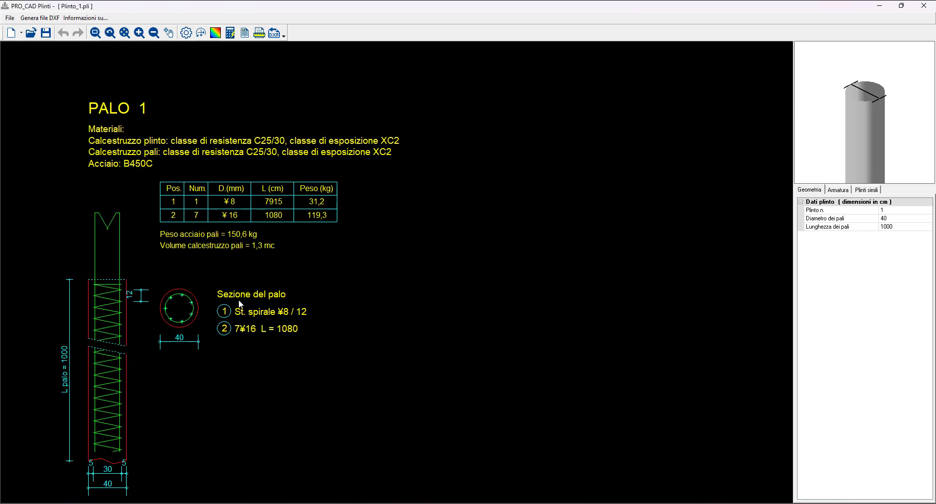
pyautogui.moveTo(271, 310); pyautogui.dragTo(251, 276, button='middle')
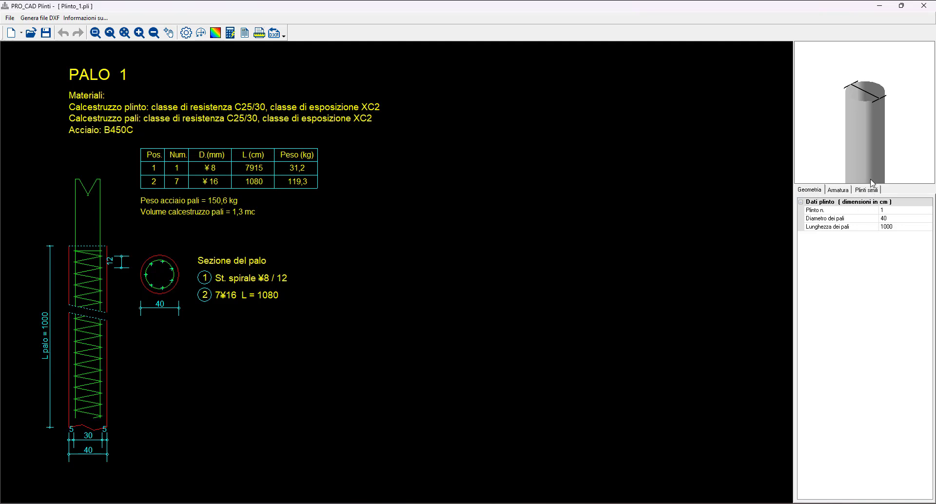
pyautogui.click(867, 190)
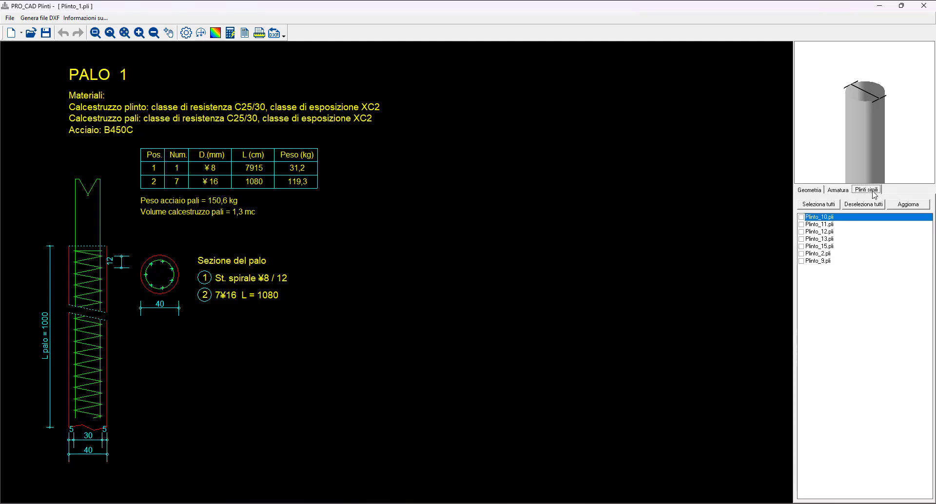
pyautogui.click(812, 205)
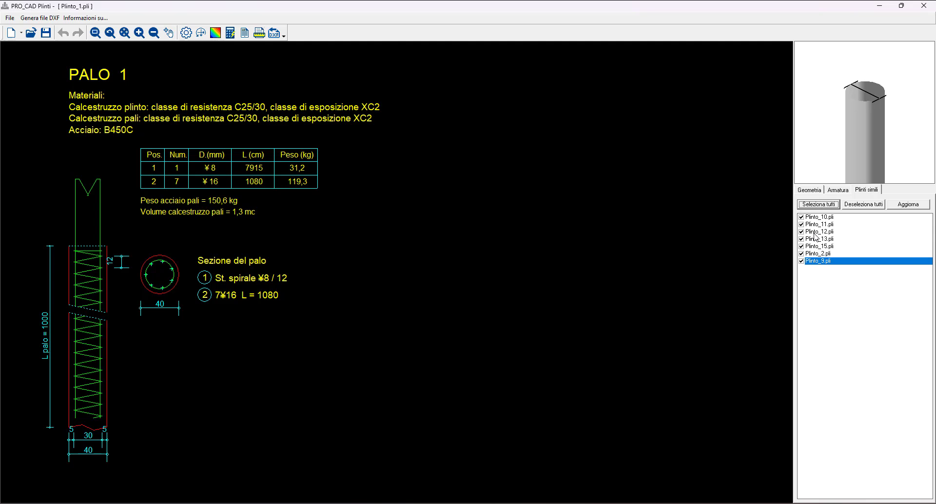
pyautogui.click(919, 205)
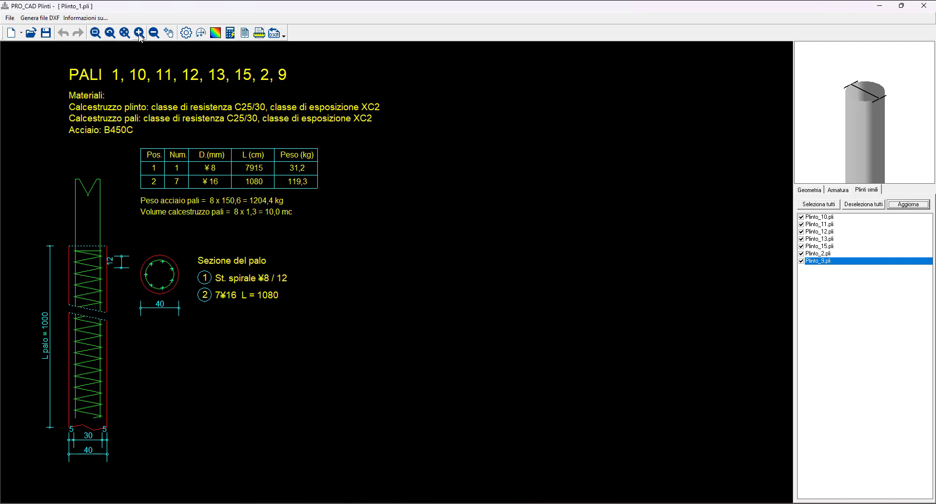
# - Examine the maximum bending moment envelope (Momento Flettente, S.L.U.) along the pile of plinth 1, and close the diagram
pyautogui.click(215, 33)
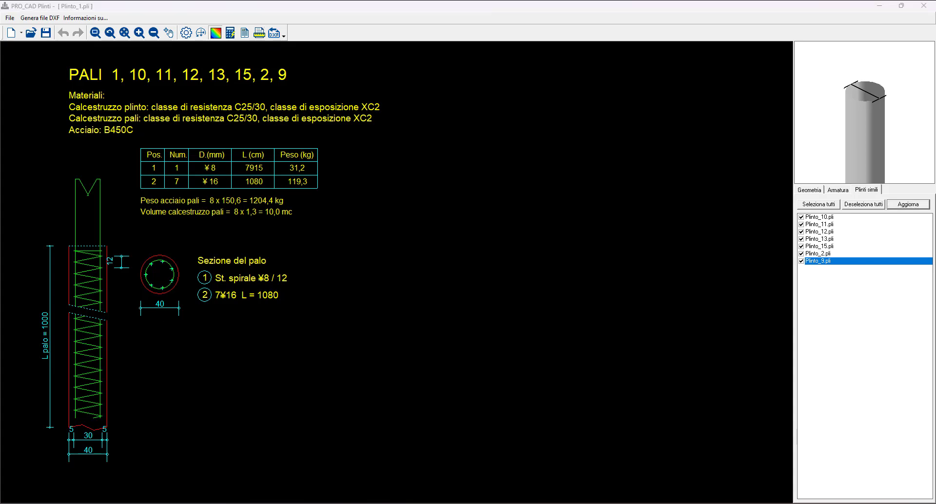
pyautogui.moveTo(3, 168); pyautogui.dragTo(532, 131)
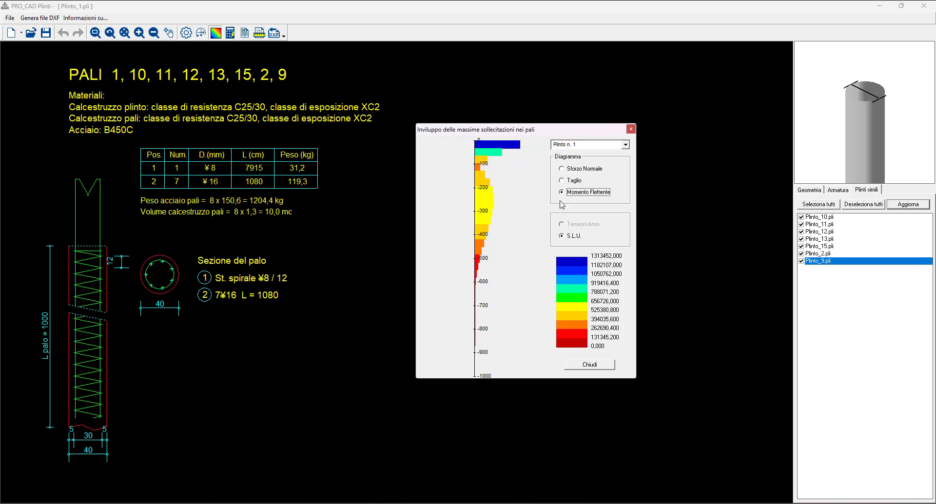
pyautogui.moveTo(527, 130); pyautogui.dragTo(543, 111)
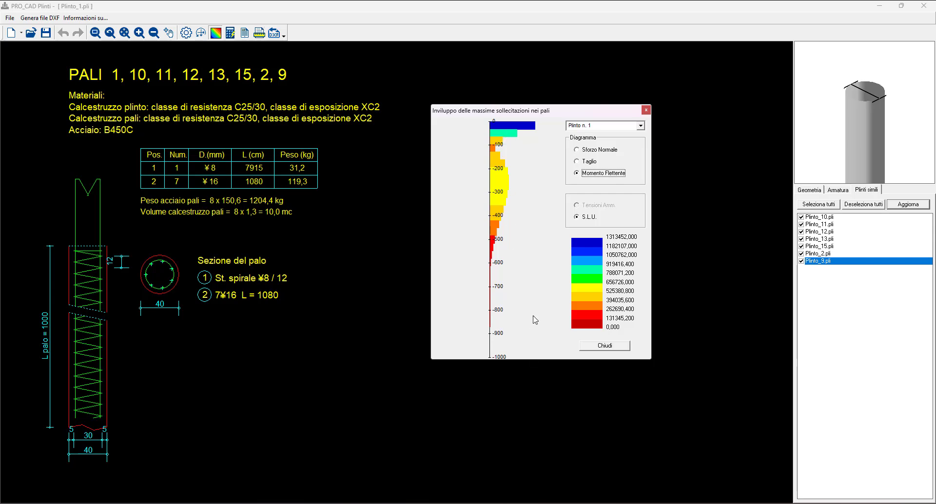
pyautogui.click(604, 345)
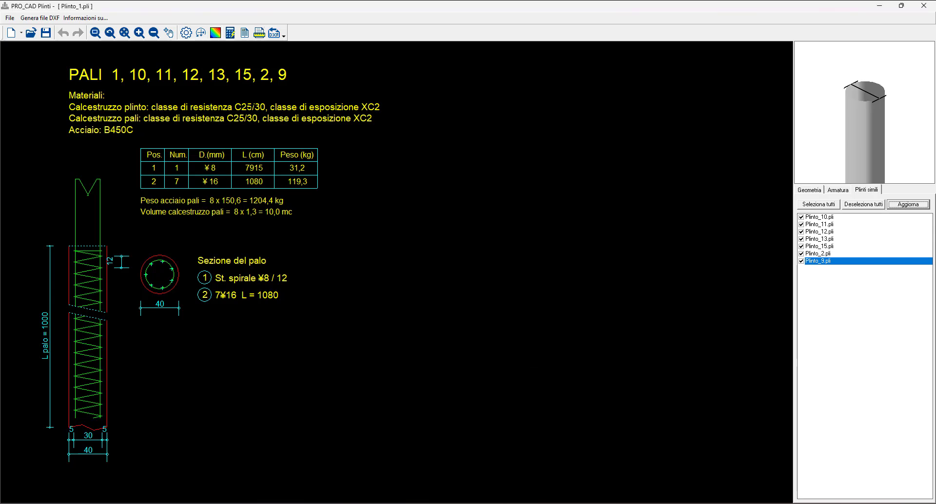
# - Run the pile reinforcement design with 7 base bars of 16 mm diameter and exit the reinforcement settings
pyautogui.click(232, 35)
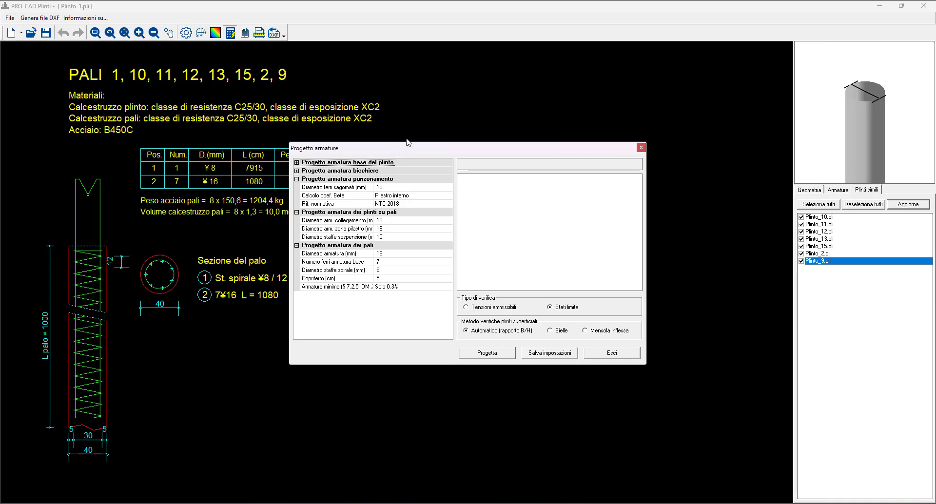
pyautogui.moveTo(420, 148); pyautogui.dragTo(440, 127)
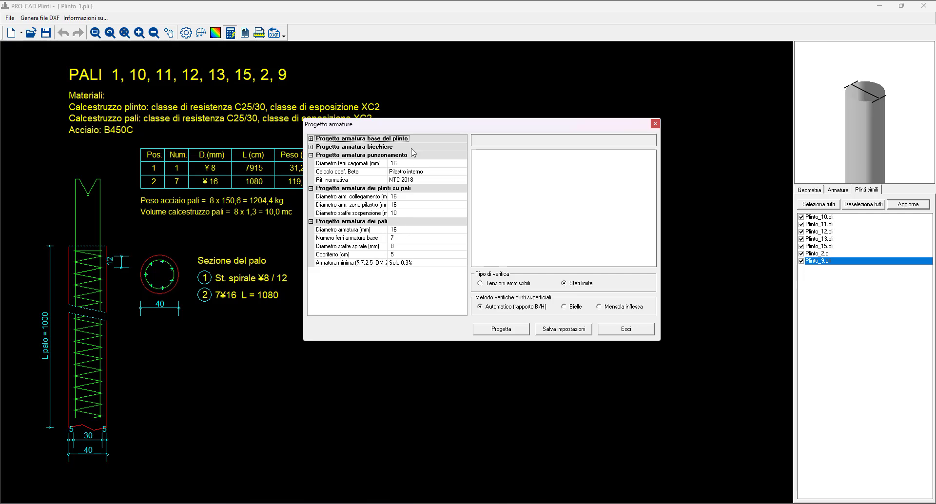
pyautogui.moveTo(424, 126); pyautogui.dragTo(452, 125)
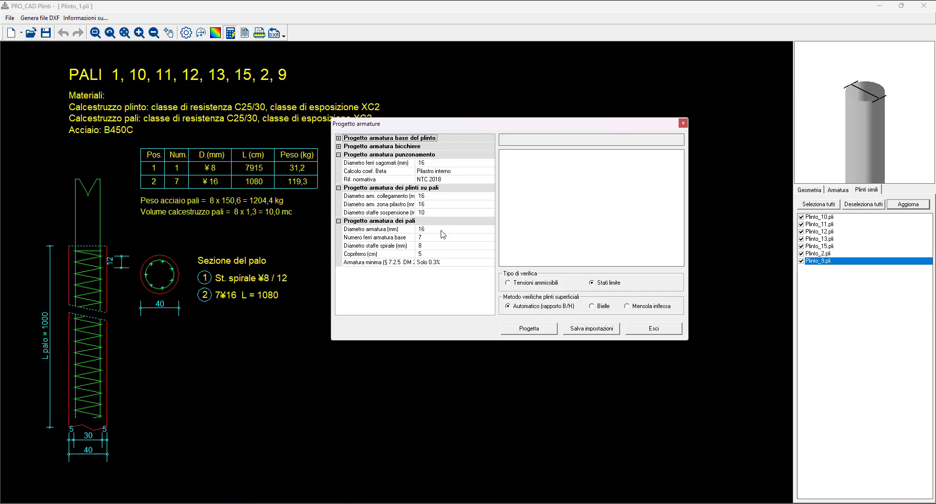
pyautogui.moveTo(444, 128); pyautogui.dragTo(481, 143)
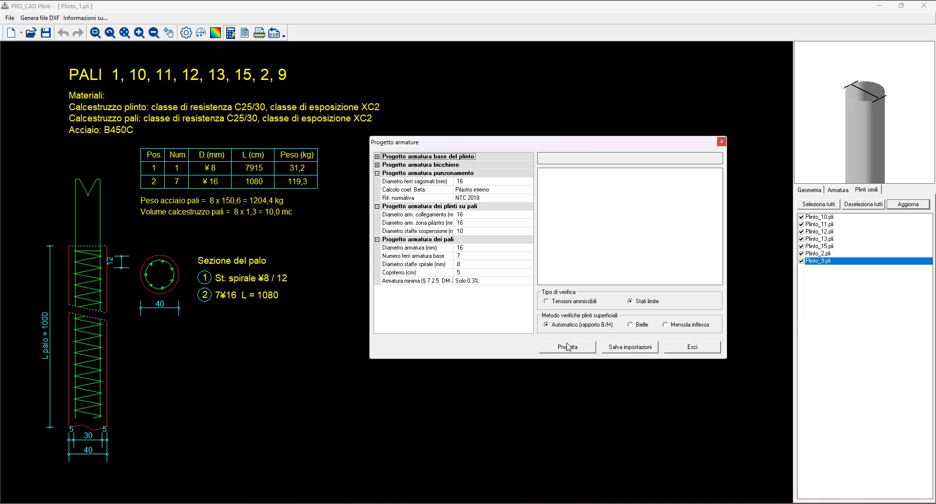
pyautogui.click(484, 258)
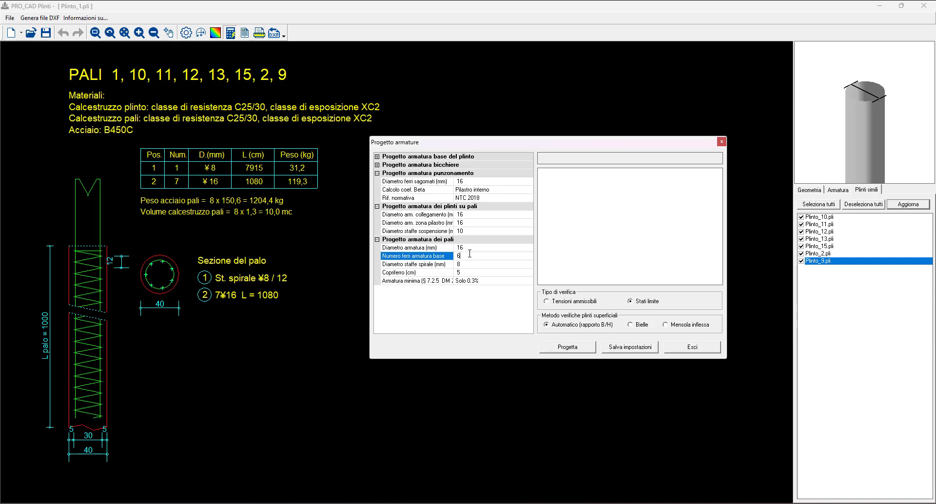
pyautogui.press('BackSpace')
pyautogui.write('8')
pyautogui.press('BackSpace')
pyautogui.write('7')
pyautogui.click(585, 348)
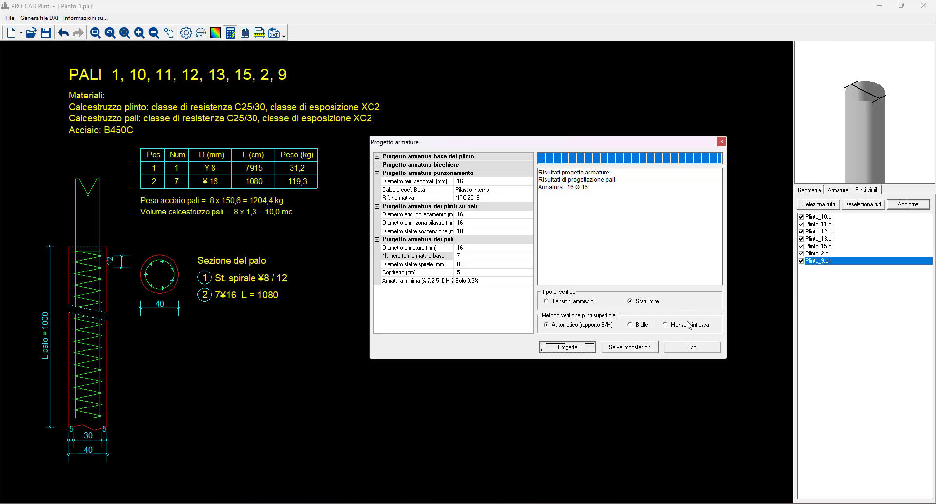
pyautogui.click(707, 352)
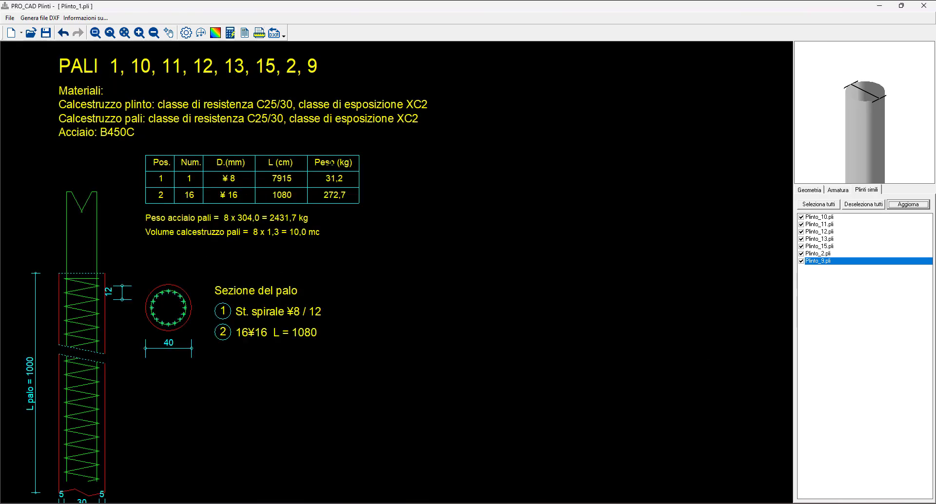
# - Set the pile reinforcement to 18 mm bar diameter with 8 base bars and run the reinforcement design again
pyautogui.scroll(-1, 324, 270)
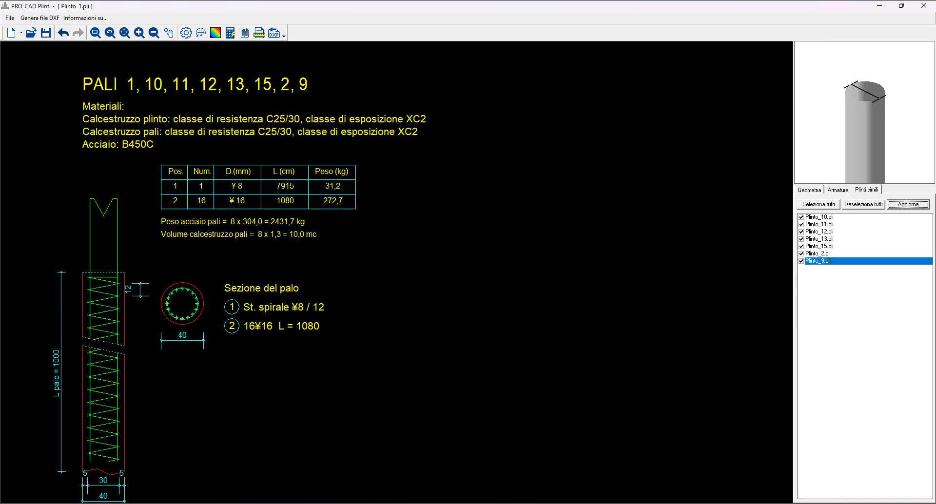
pyautogui.scroll(-1, 325, 270)
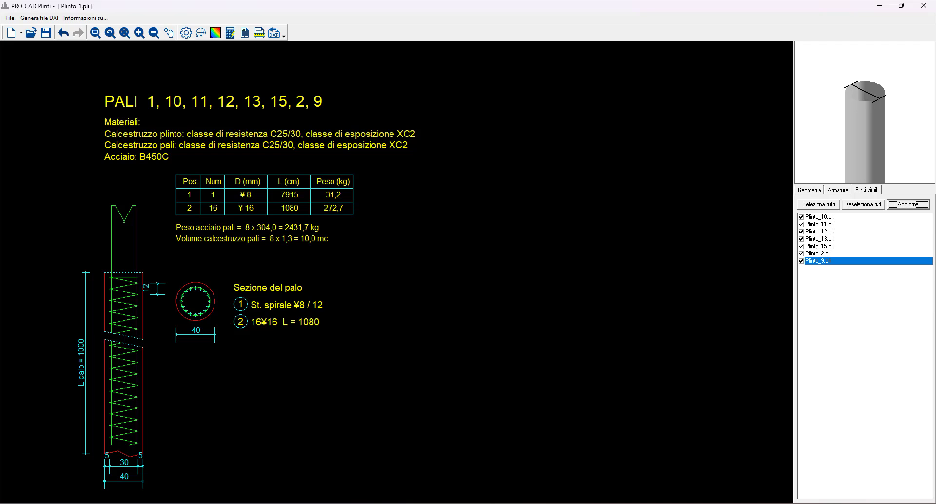
pyautogui.click(227, 36)
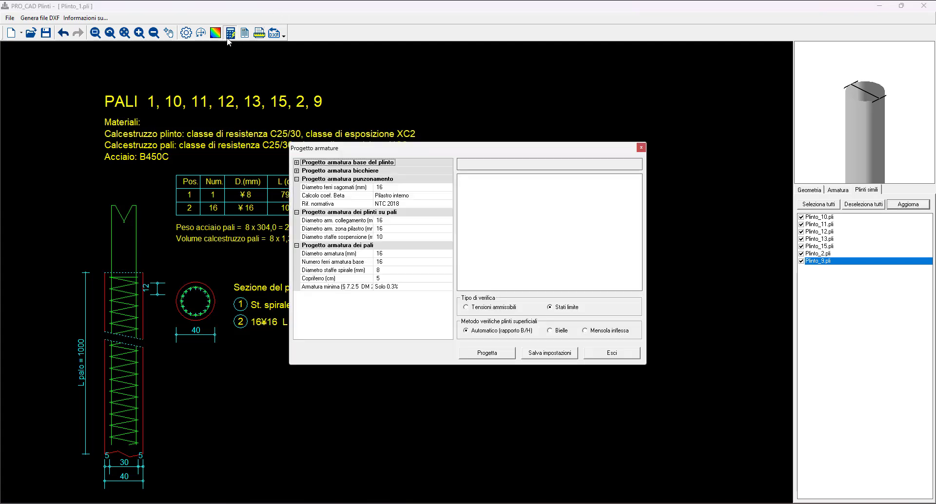
pyautogui.click(387, 253)
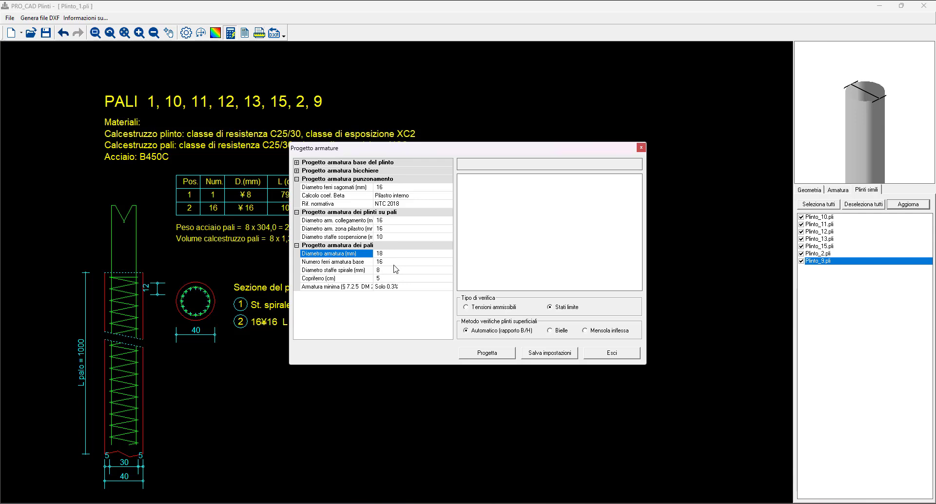
pyautogui.click(394, 265)
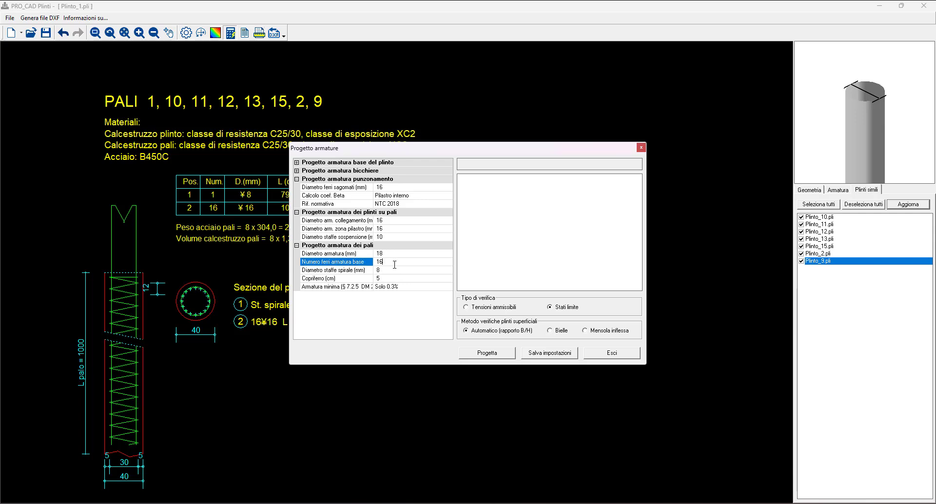
pyautogui.press('BackSpace')
pyautogui.press('BackSpace')
pyautogui.write('8')
pyautogui.click(488, 352)
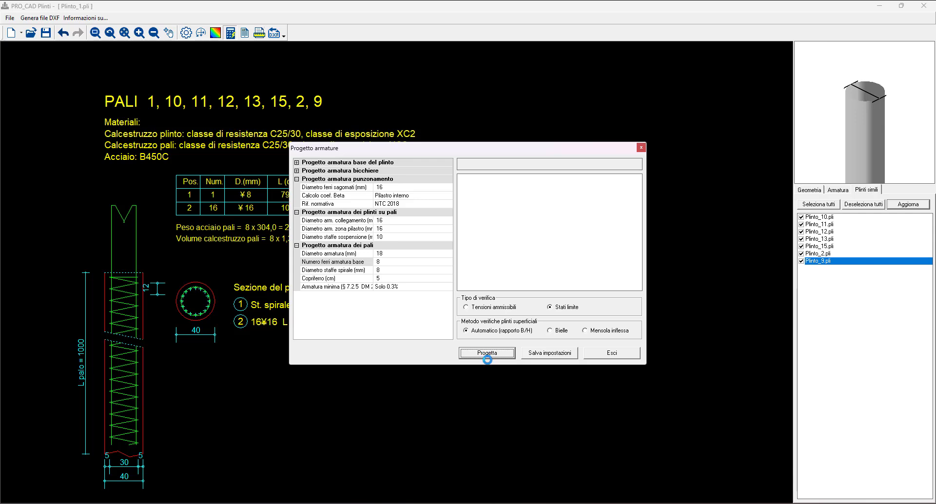
# - Exit the reinforcement design settings and review the updated pile drawing with its bar table and section
pyautogui.click(623, 352)
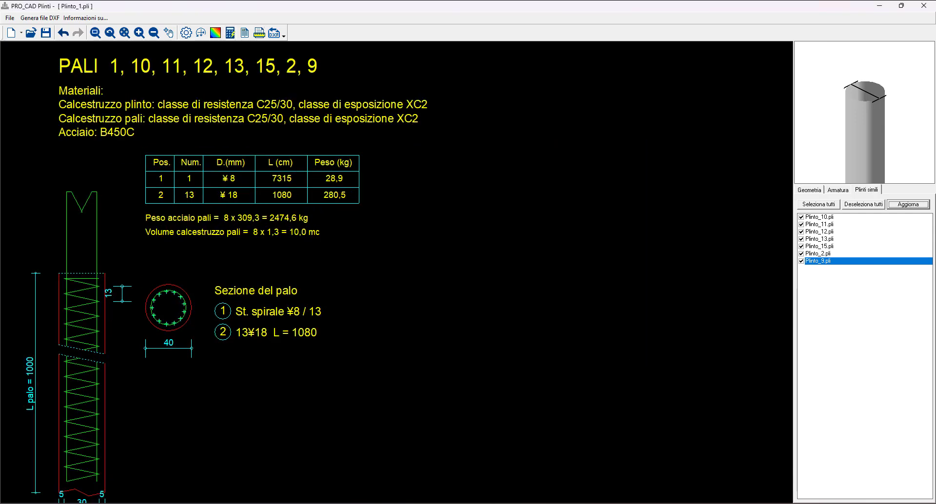
pyautogui.scroll(-1, 330, 320)
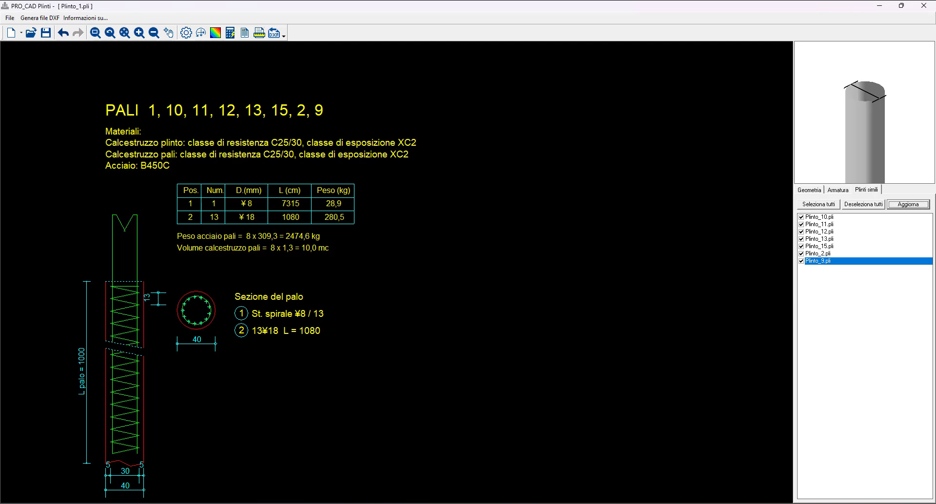
pyautogui.scroll(-1, 292, 319)
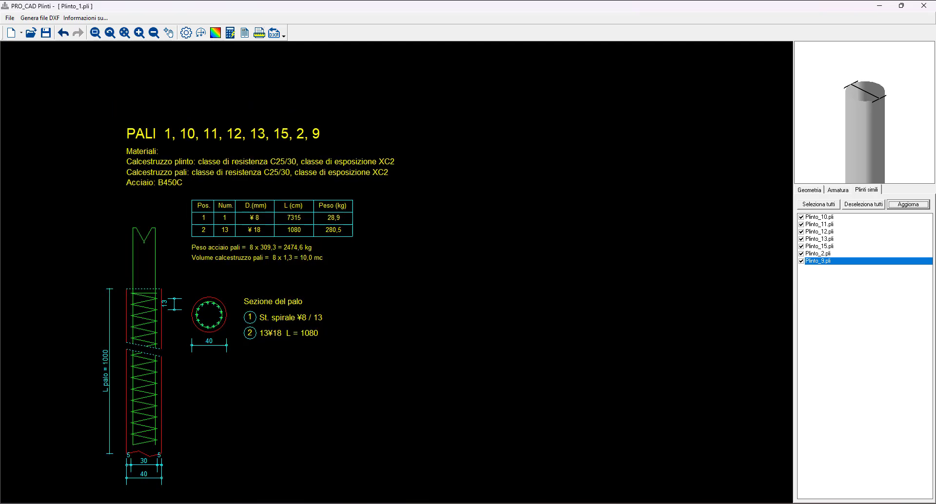
pyautogui.moveTo(341, 344)
pyautogui.mouseDown(button='middle')
pyautogui.moveTo(289, 299)
pyautogui.moveTo(336, 312)
pyautogui.mouseUp(button='middle')
pyautogui.scroll(1, 336, 313)
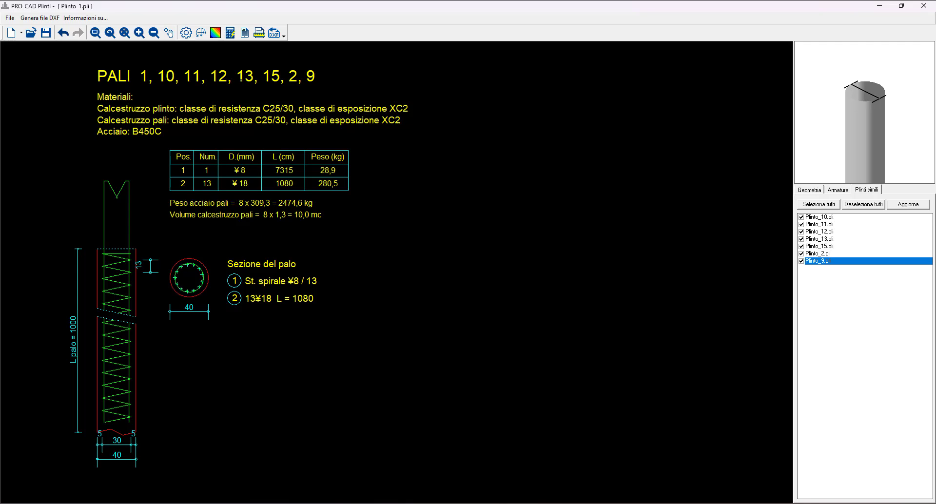
# - Run the reinforcement verification of the piles with NTC as the punching shear code
pyautogui.click(247, 33)
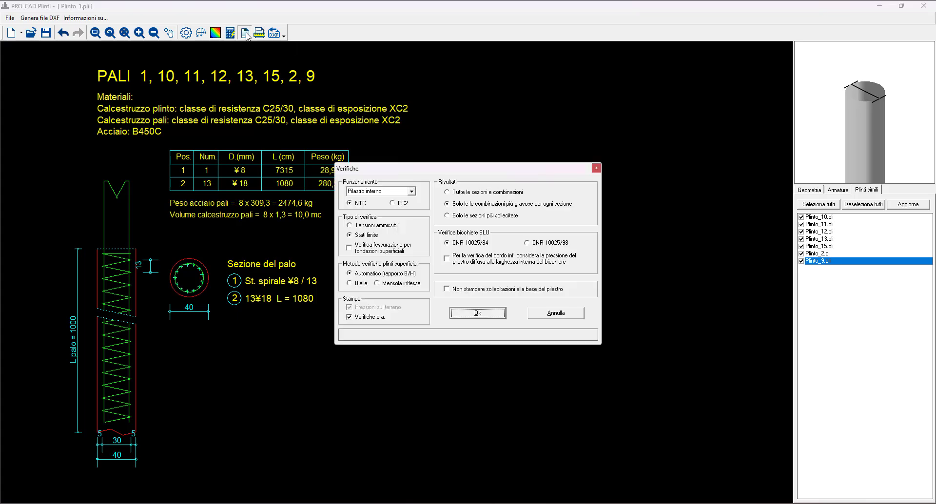
pyautogui.moveTo(453, 173); pyautogui.dragTo(530, 143)
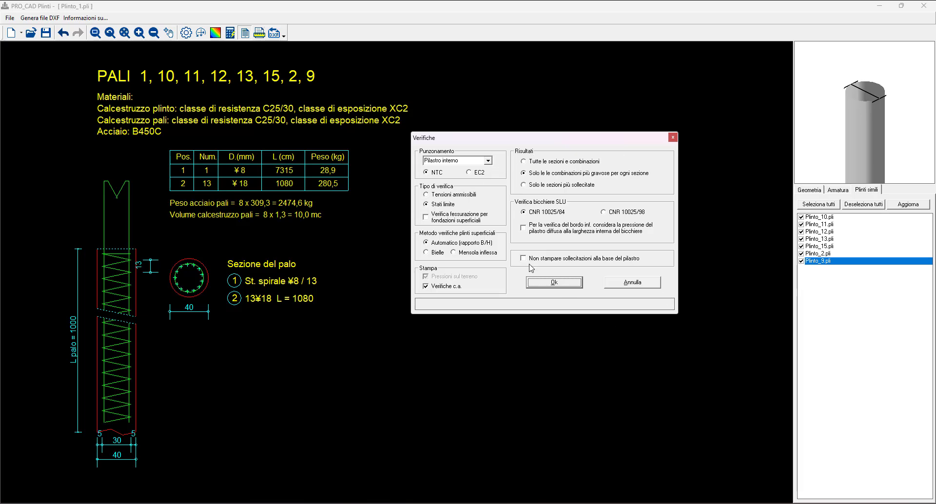
pyautogui.moveTo(566, 141); pyautogui.dragTo(523, 146)
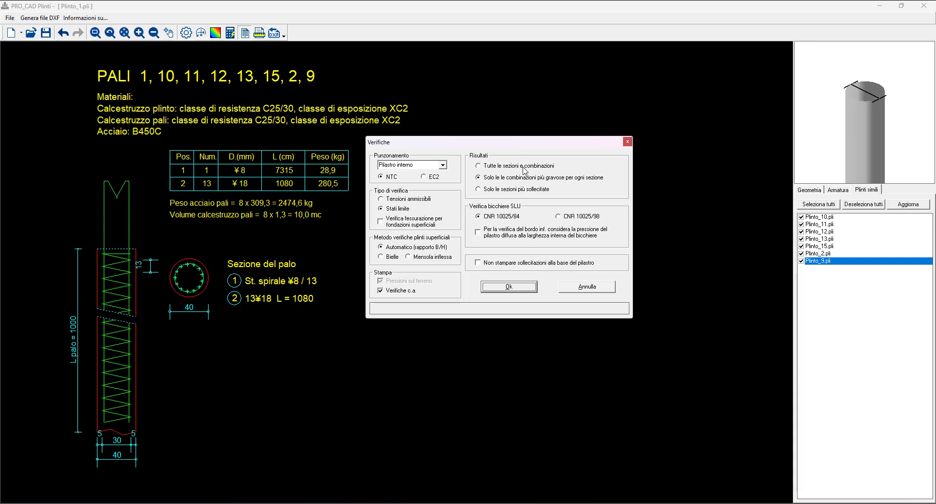
pyautogui.click(436, 177)
pyautogui.click(386, 176)
pyautogui.click(512, 288)
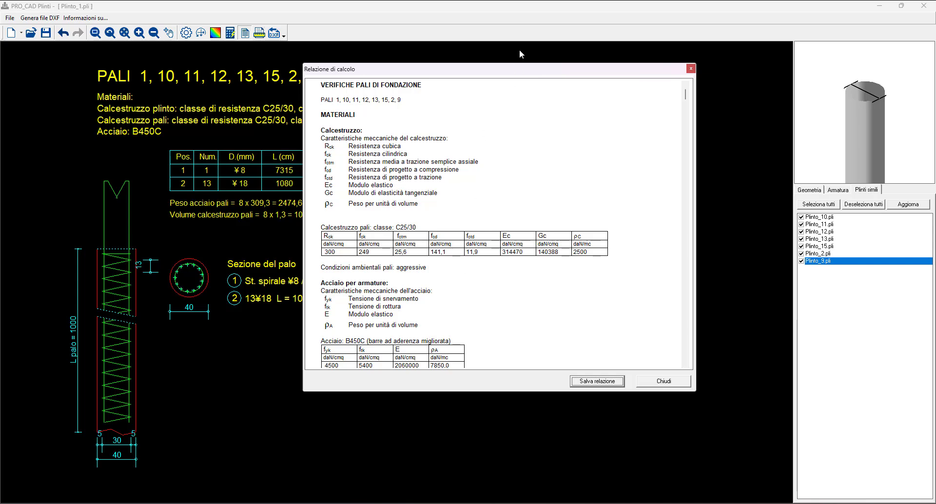
# - Examine the calculation report's material properties and the table of forces at the column base for each combination and plinth
pyautogui.moveTo(540, 69); pyautogui.dragTo(504, 88)
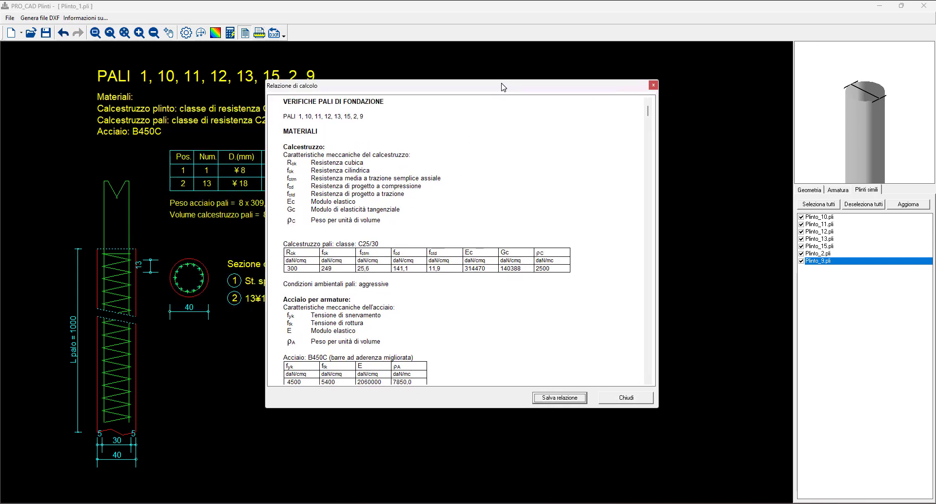
pyautogui.scroll(-6, 497, 248)
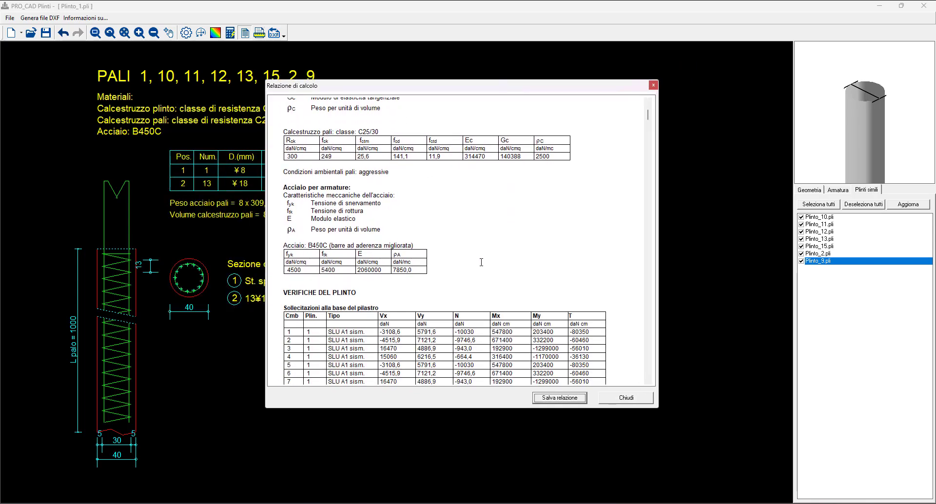
pyautogui.scroll(6, 485, 256)
pyautogui.scroll(-6, 482, 261)
pyautogui.scroll(-20, 480, 262)
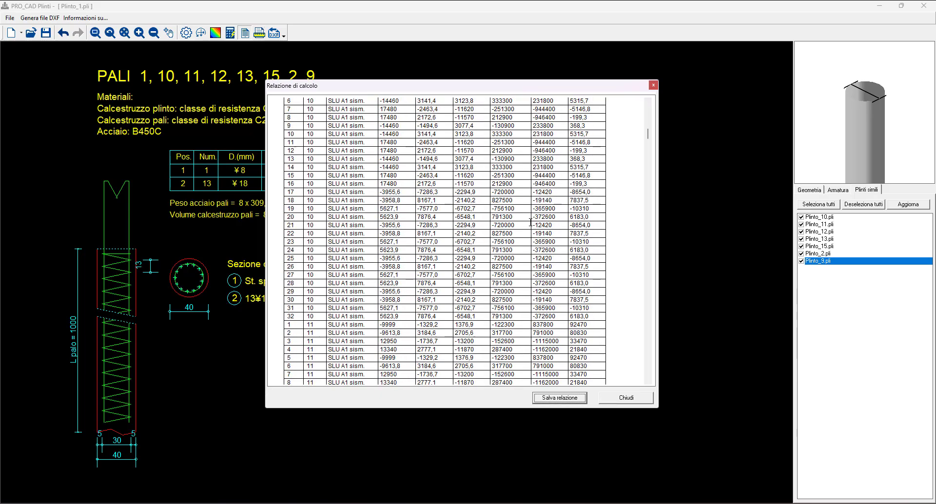
pyautogui.moveTo(649, 153); pyautogui.dragTo(652, 112)
pyautogui.scroll(-3, 539, 195)
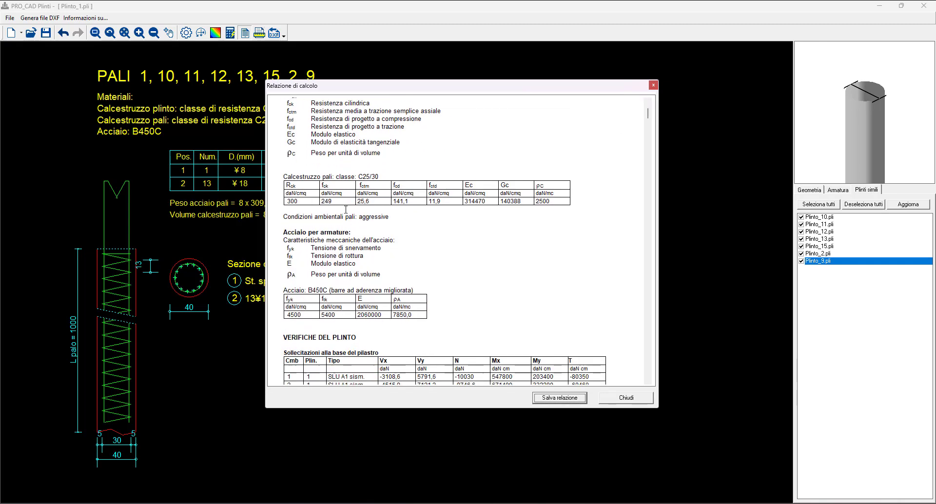
pyautogui.moveTo(651, 114); pyautogui.dragTo(652, 123)
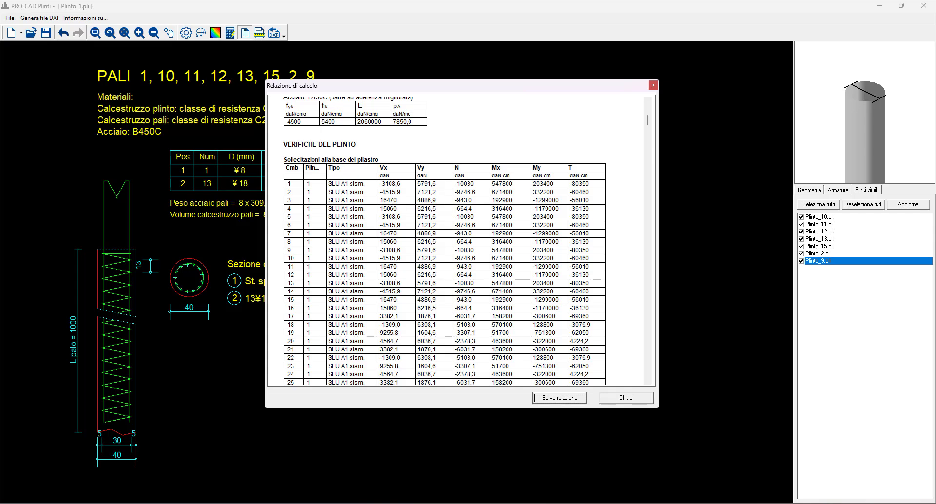
pyautogui.moveTo(322, 159); pyautogui.dragTo(381, 200)
pyautogui.click(430, 174)
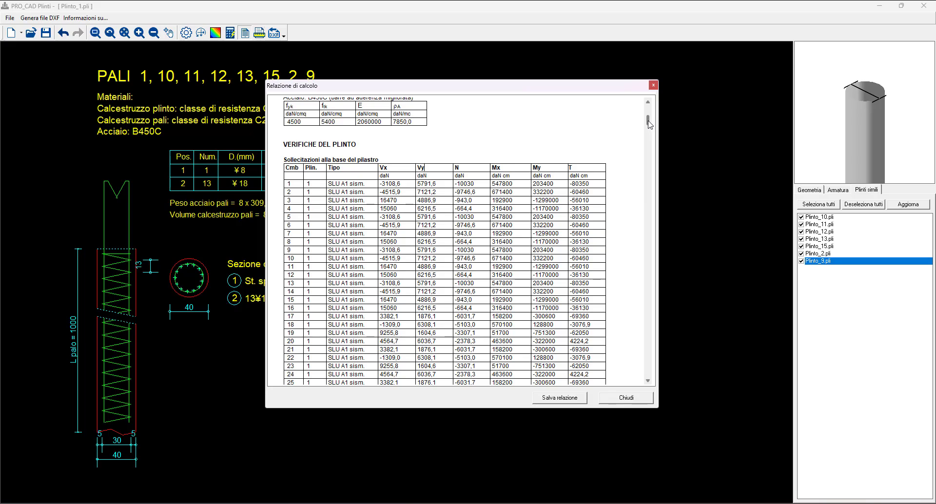
# - Examine the pile ultimate limit state checks in the report, from plinth 1 to the summary of the most stressed sections
pyautogui.moveTo(649, 128); pyautogui.dragTo(650, 202)
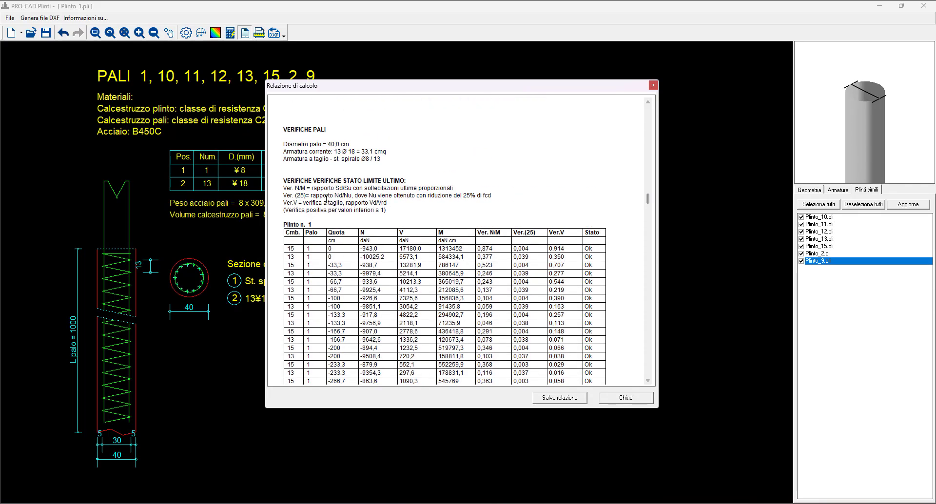
pyautogui.moveTo(650, 204)
pyautogui.mouseDown()
pyautogui.moveTo(650, 225)
pyautogui.moveTo(649, 201)
pyautogui.mouseUp()
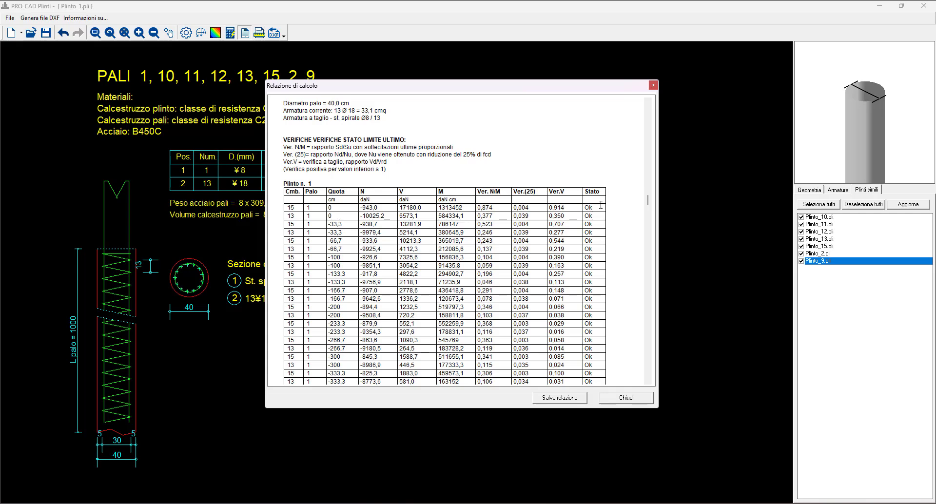
pyautogui.moveTo(596, 208); pyautogui.dragTo(585, 208)
pyautogui.click(594, 208)
pyautogui.moveTo(648, 200); pyautogui.dragTo(643, 378)
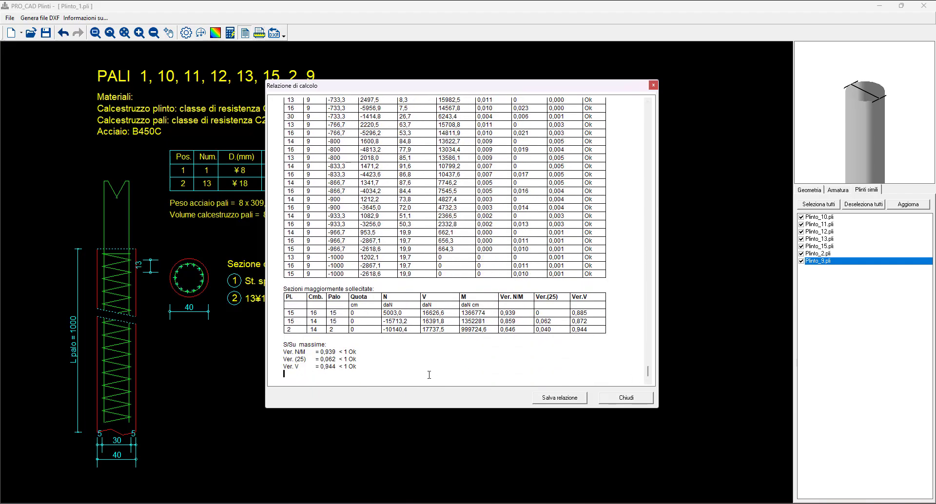
pyautogui.click(573, 401)
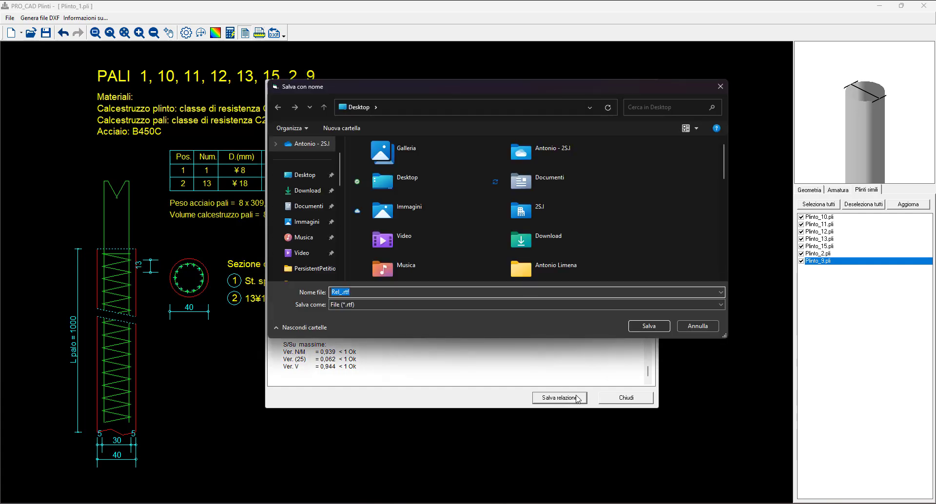
pyautogui.click(383, 291)
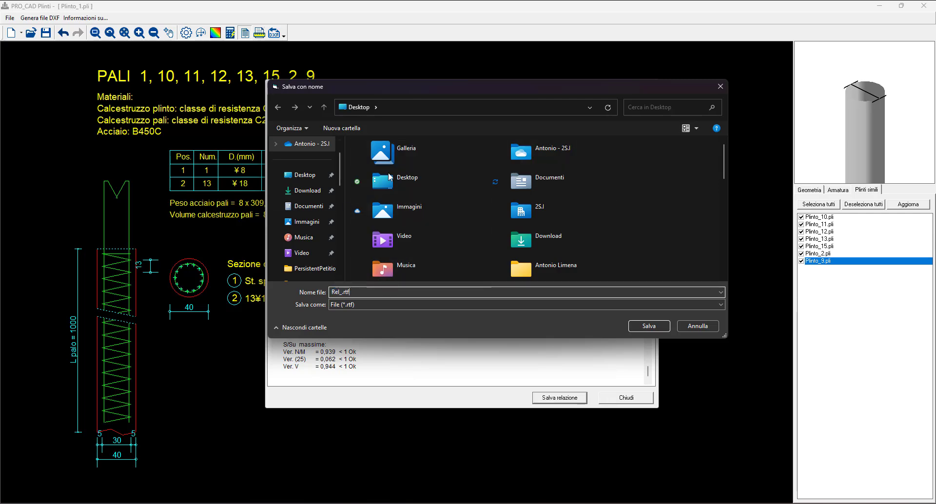
pyautogui.click(692, 325)
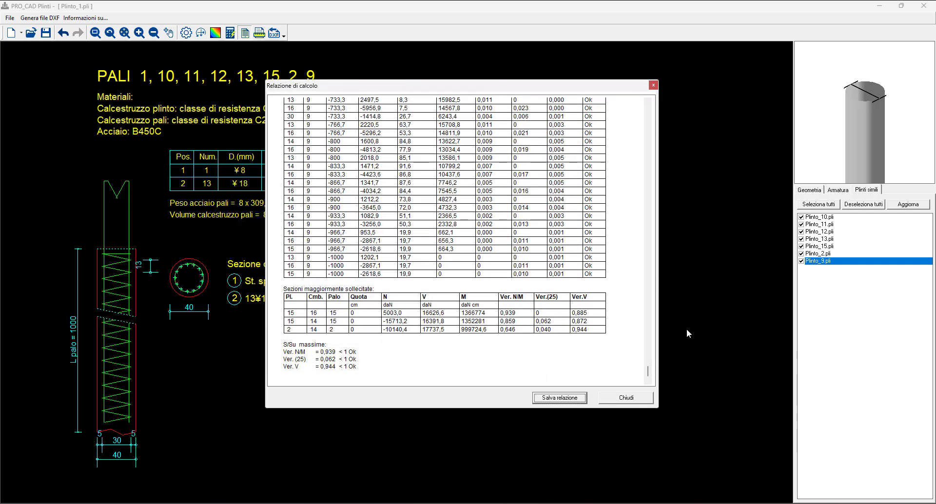
# - Close the calculation report, review the quantity takeoff (Computo) of the piles' steel and concrete, and close it
pyautogui.click(628, 398)
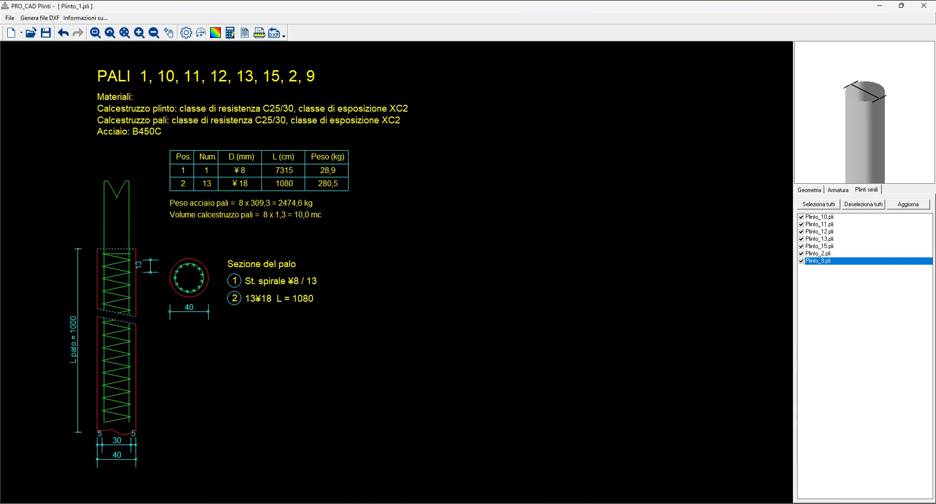
pyautogui.click(260, 34)
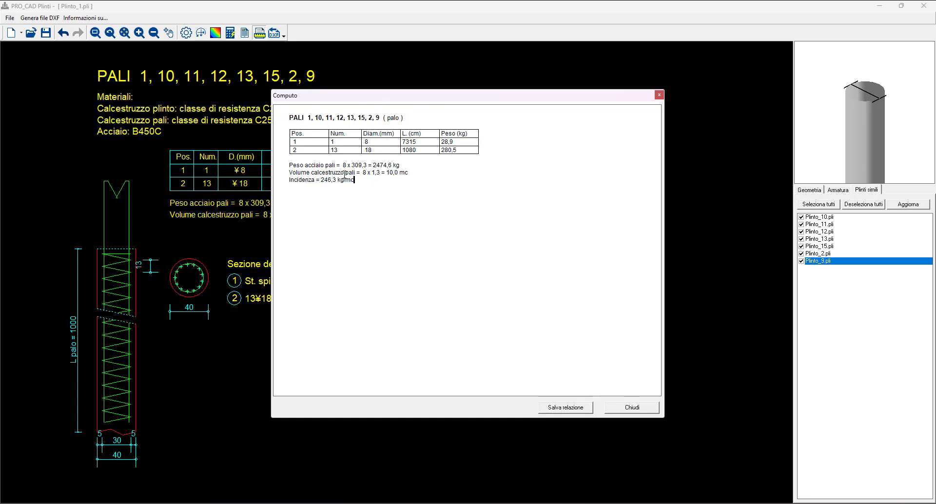
pyautogui.moveTo(344, 175); pyautogui.dragTo(284, 119)
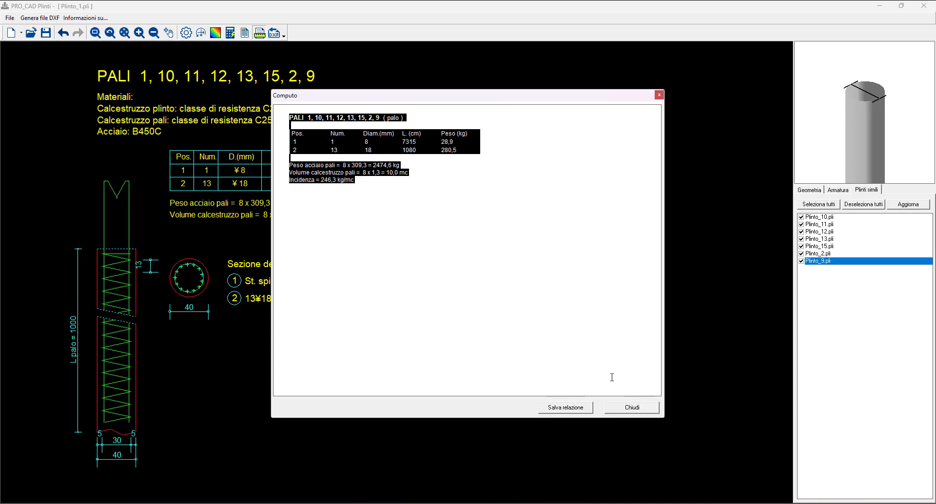
pyautogui.click(632, 408)
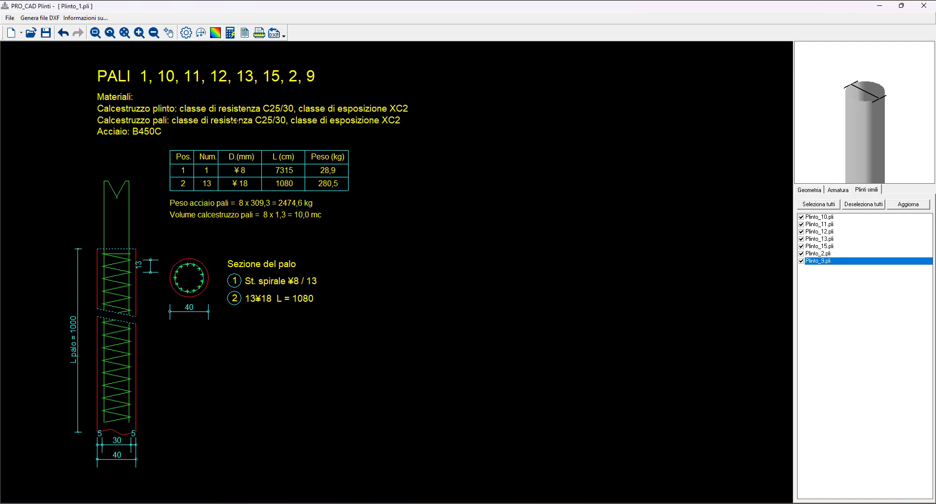
# - Check the pile reinforcement design settings and close them without changes
pyautogui.click(231, 34)
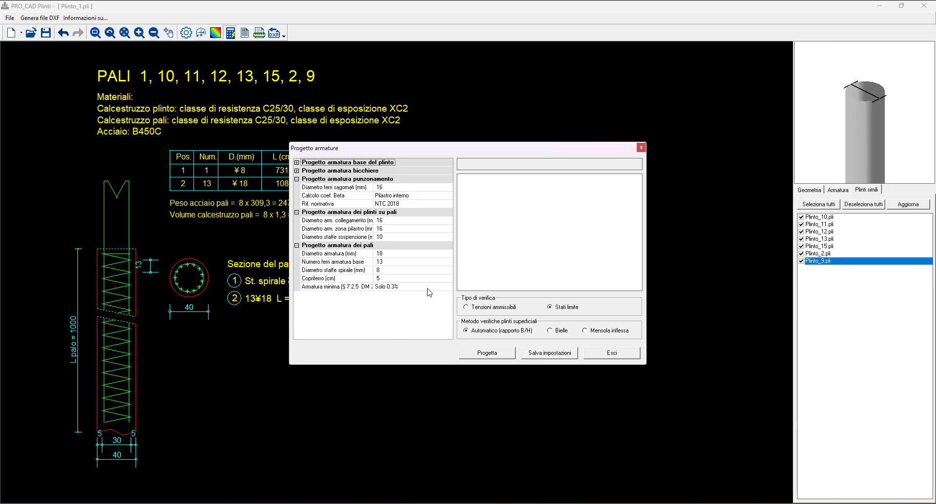
pyautogui.click(641, 148)
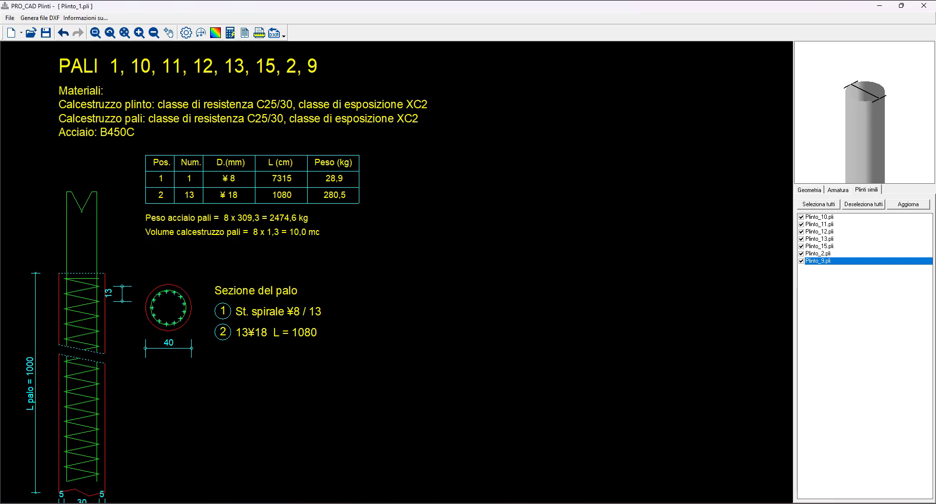
# - Open the DXF generation dialog and select the plinth data file Pln_01_10_11_12_13_15_02_09.pln
pyautogui.click(277, 38)
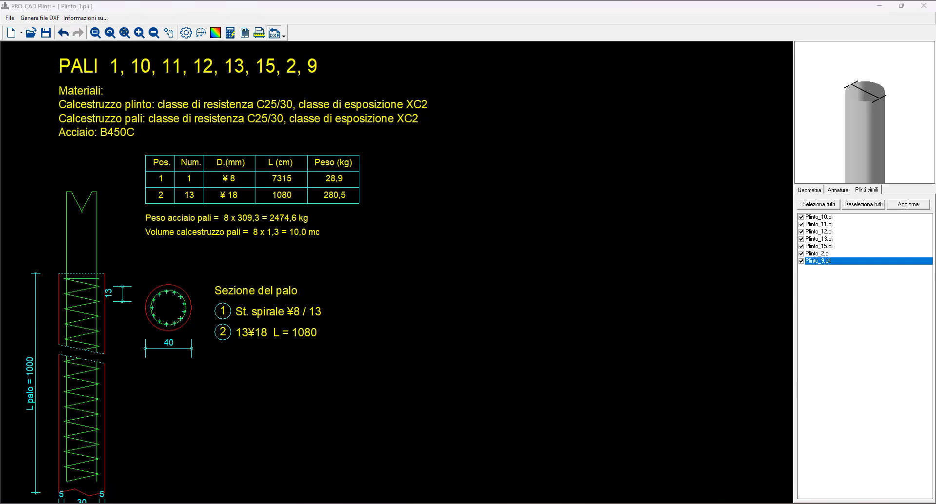
pyautogui.moveTo(289, 151); pyautogui.dragTo(521, 131)
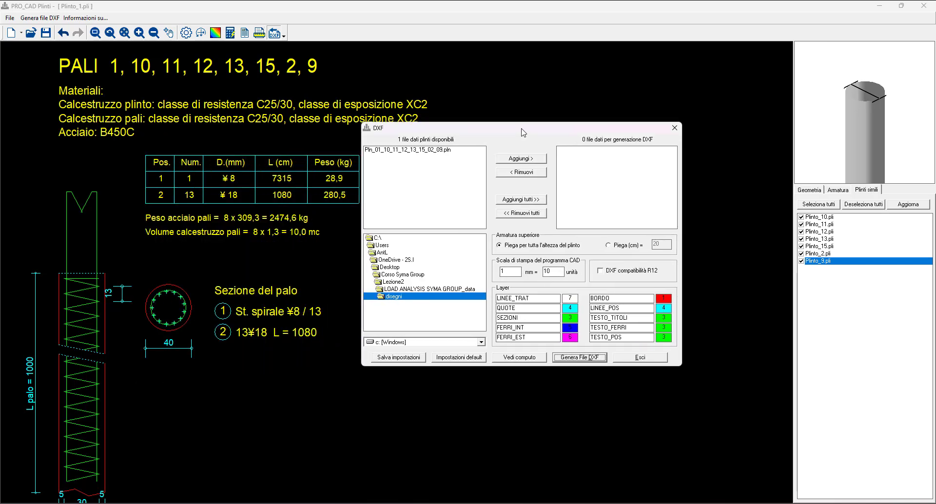
pyautogui.moveTo(523, 132); pyautogui.dragTo(535, 146)
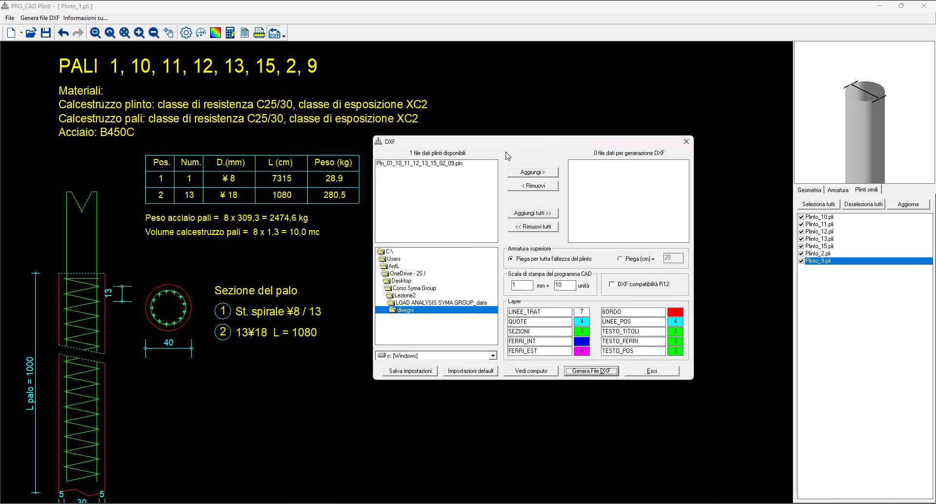
pyautogui.click(450, 164)
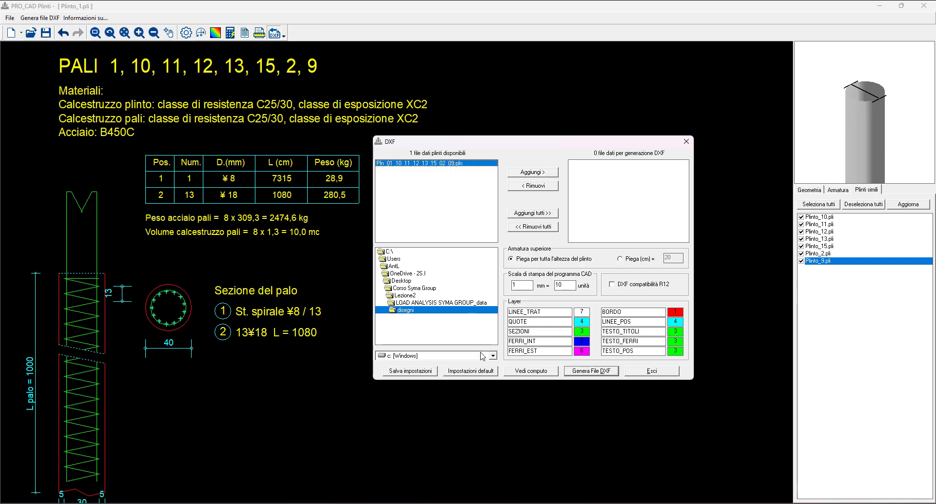
# - Switch to File Explorer to check the plinth files and the combined .pln file in the disegni folder, and return to the DXF dialog
pyautogui.click(446, 503)
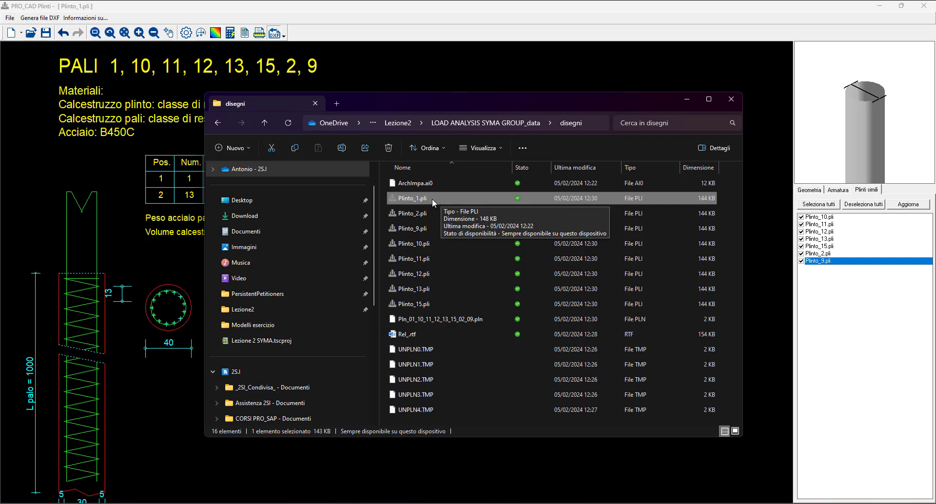
pyautogui.click(459, 320)
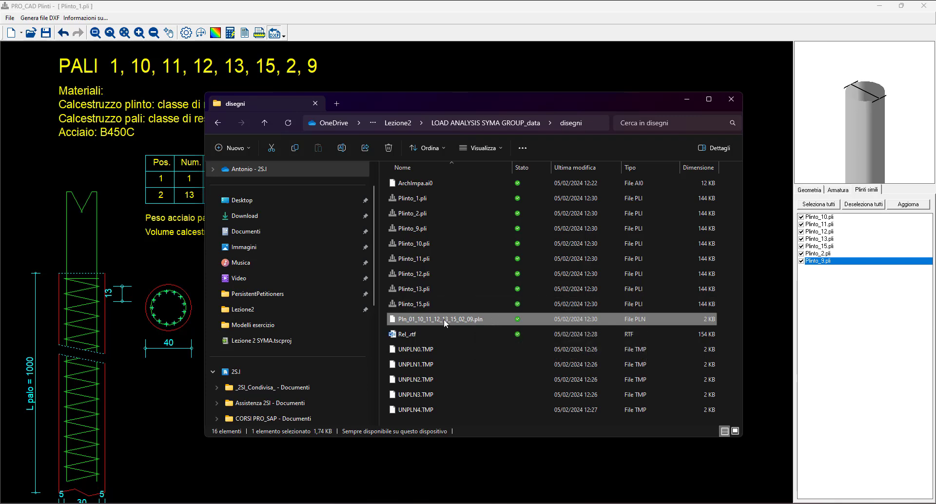
pyautogui.click(721, 503)
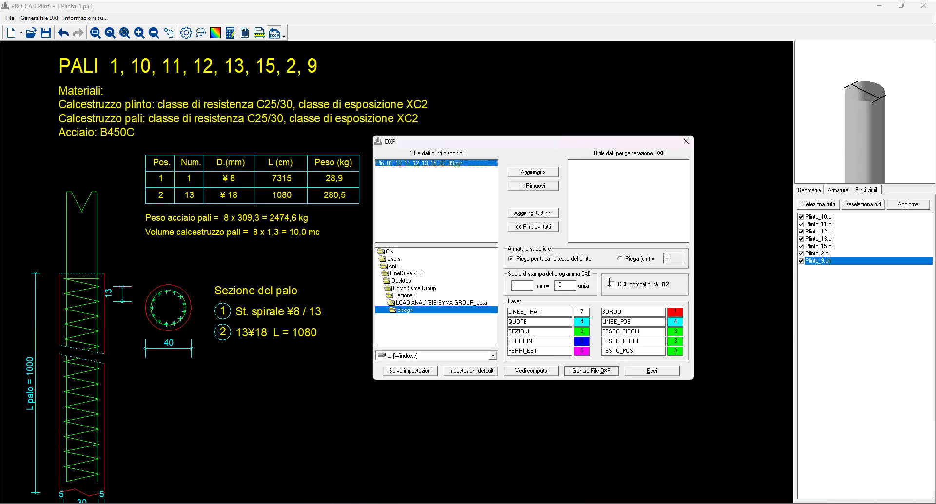
# - Add Pln_01_10_11_12_13_15_02_09.pln to the DXF generation list, start generating the DXF file, cancel the save and close the dialog
pyautogui.moveTo(518, 144); pyautogui.dragTo(502, 143)
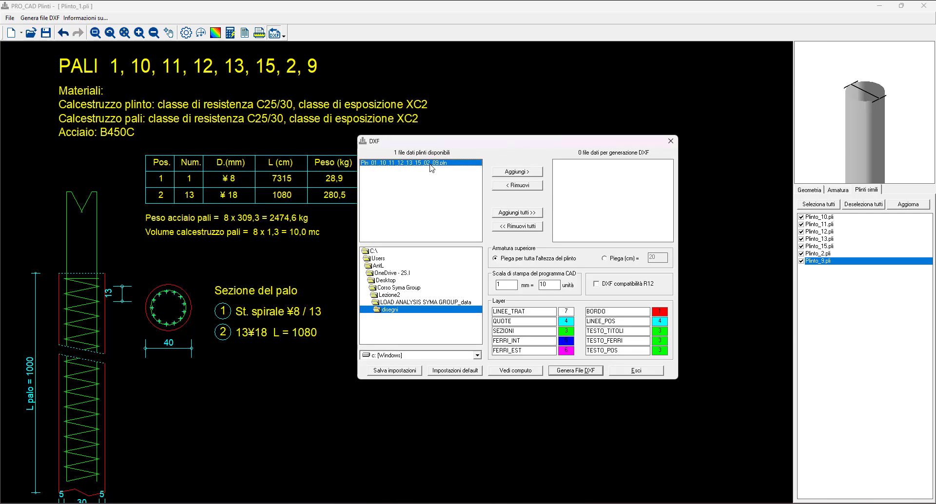
pyautogui.click(514, 174)
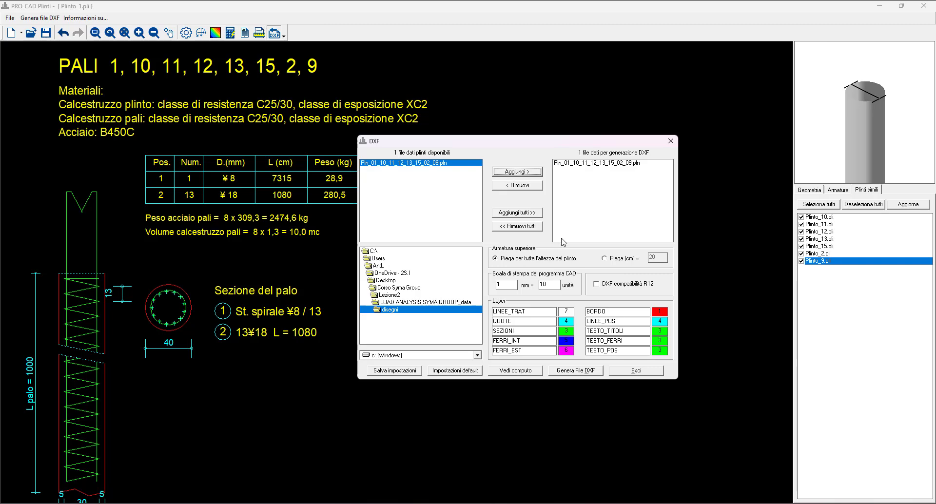
pyautogui.click(574, 371)
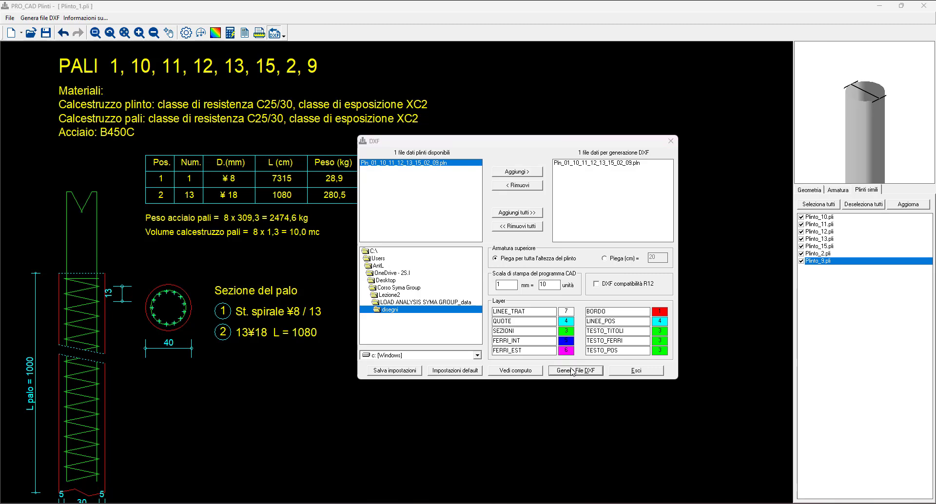
pyautogui.moveTo(582, 145); pyautogui.dragTo(442, 155)
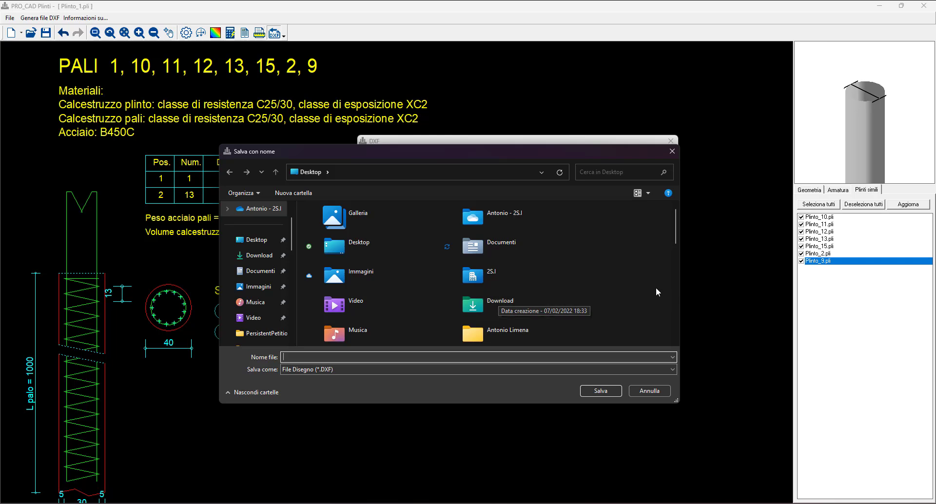
pyautogui.click(650, 391)
pyautogui.click(671, 141)
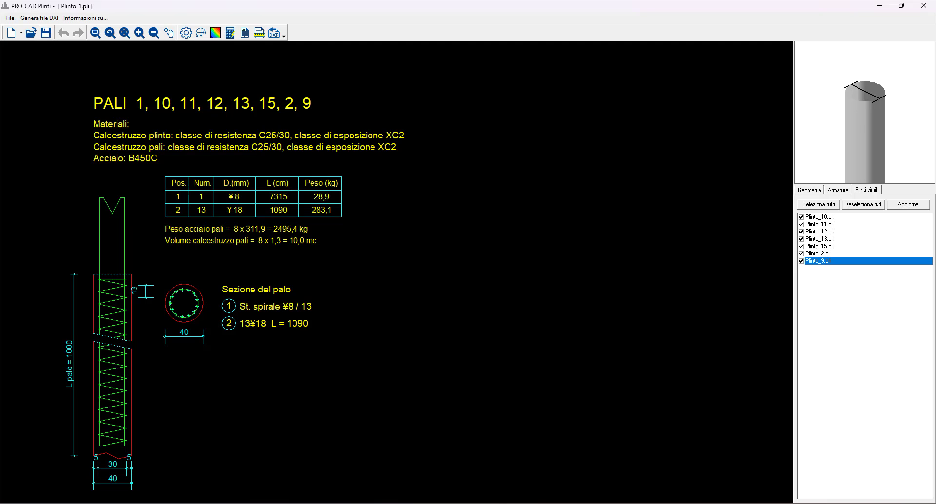
# - Exit the plinth program saving the changes, and return to the LOAD ANALYSIS SYMA GROUP structural model
pyautogui.click(921, 9)
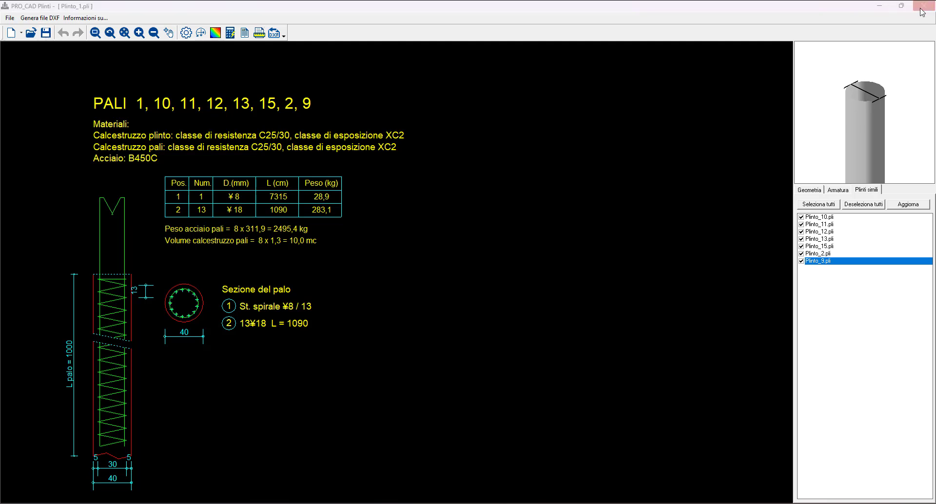
pyautogui.moveTo(468, 244); pyautogui.dragTo(473, 188)
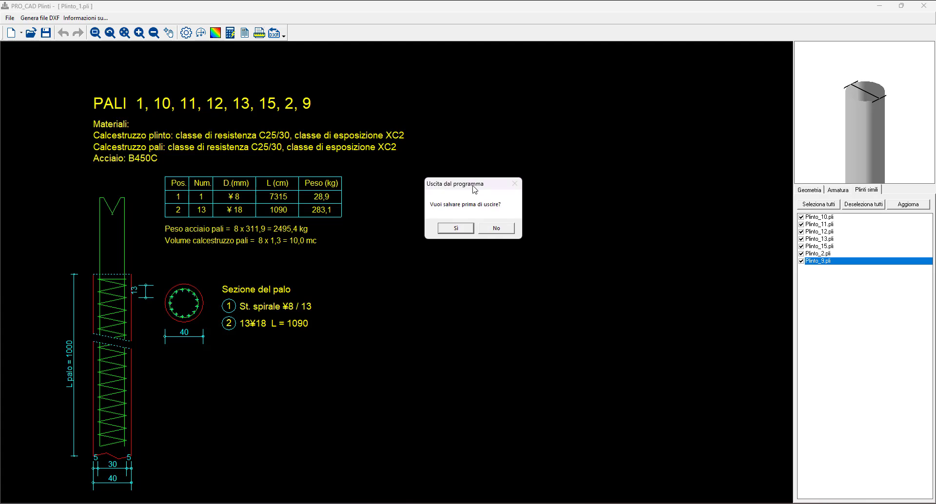
pyautogui.click(456, 229)
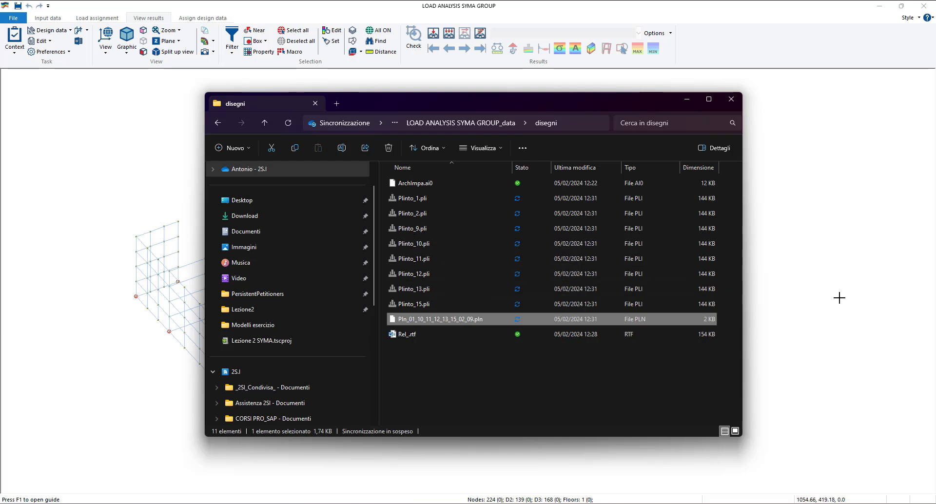
pyautogui.click(451, 372)
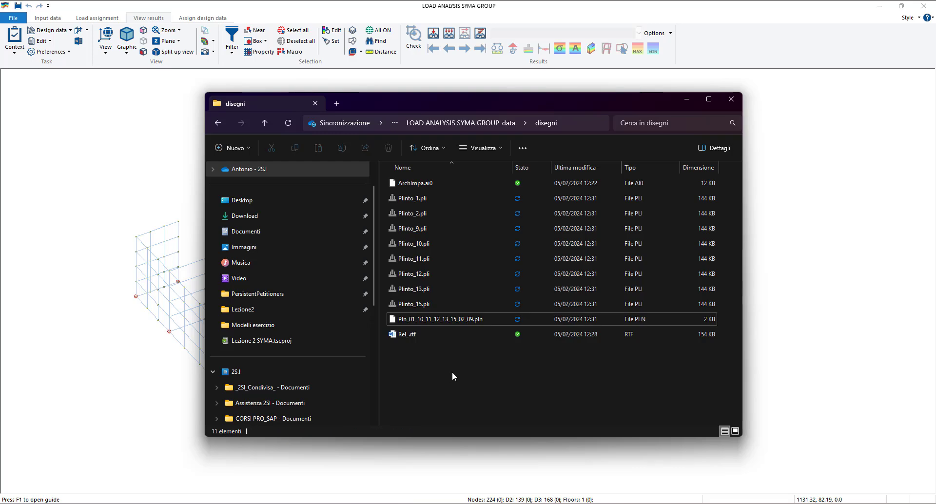
pyautogui.click(807, 278)
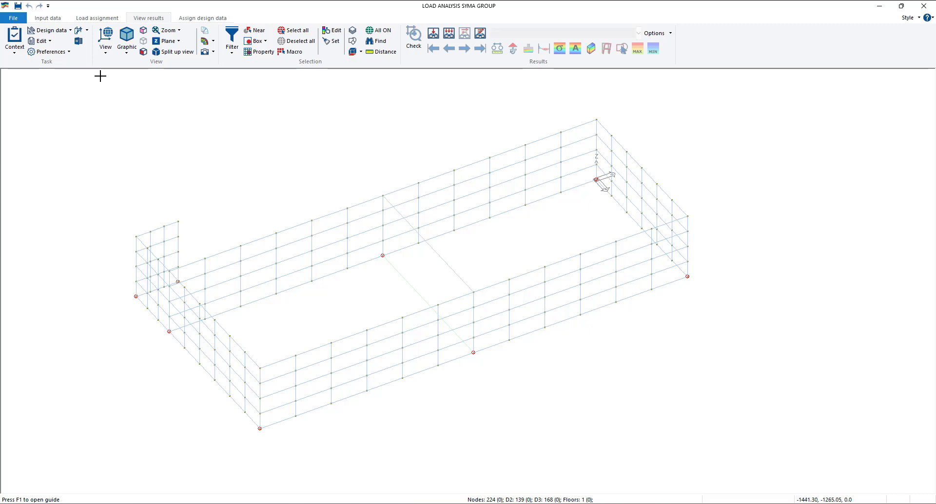
# - Open the geotechnical analysis of the model and enlarge its window to full screen
pyautogui.click(65, 31)
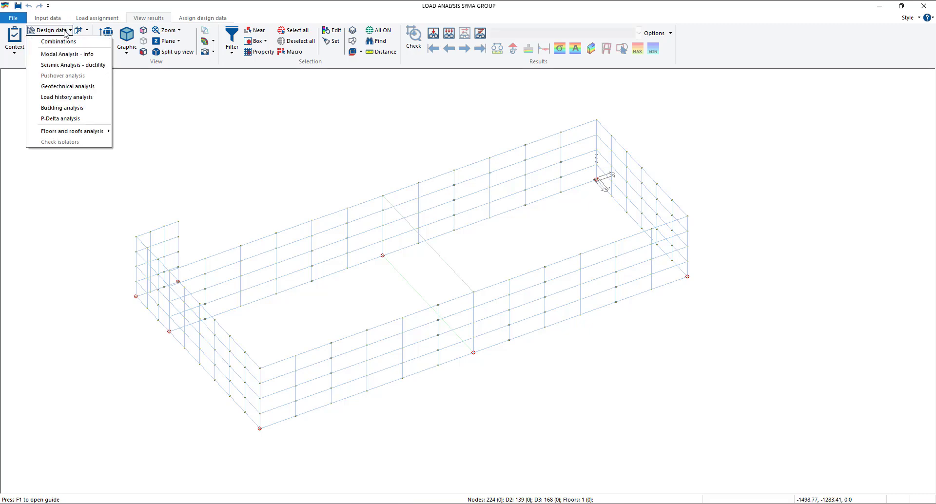
pyautogui.click(68, 88)
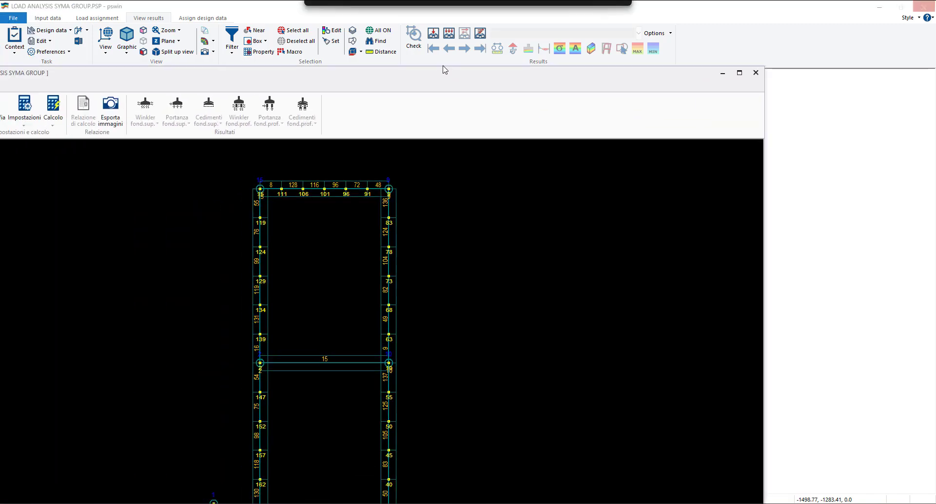
pyautogui.click(903, 56)
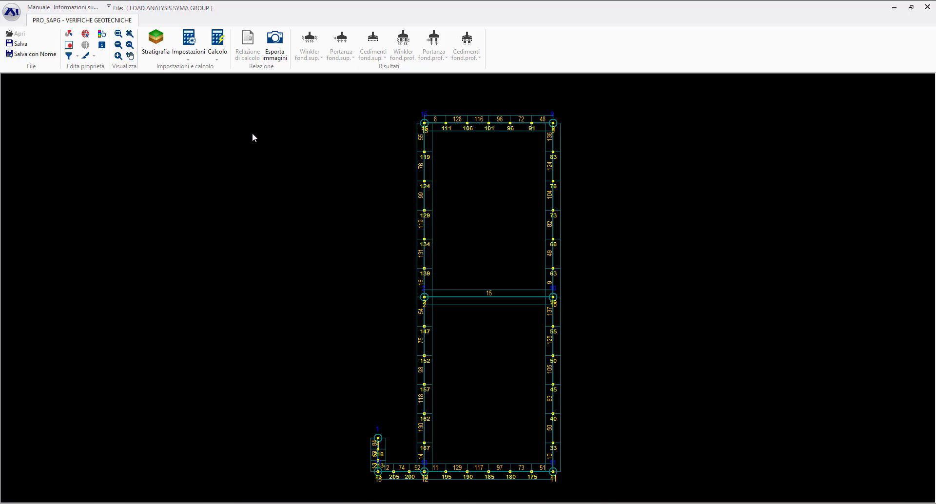
pyautogui.scroll(-1, 220, 186)
# - Import the reinforcement and materials of the foundation piles into the geotechnical verification
pyautogui.click(217, 61)
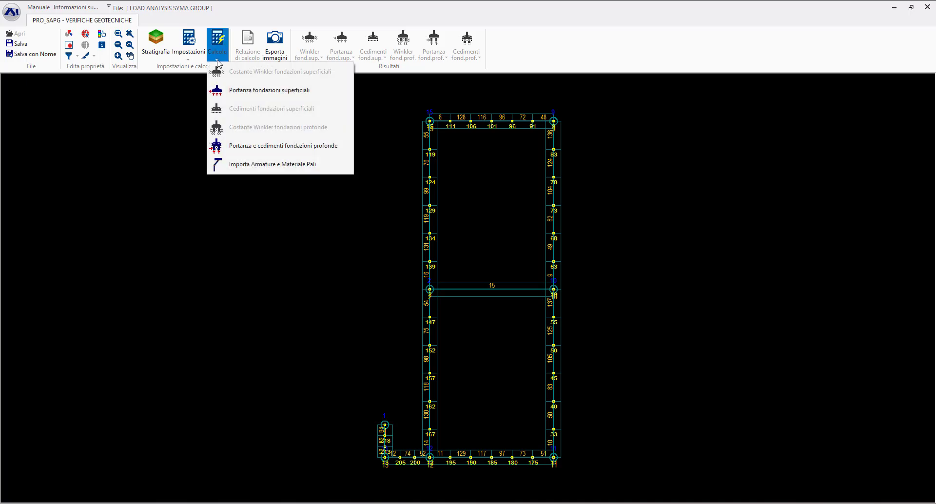
pyautogui.click(280, 166)
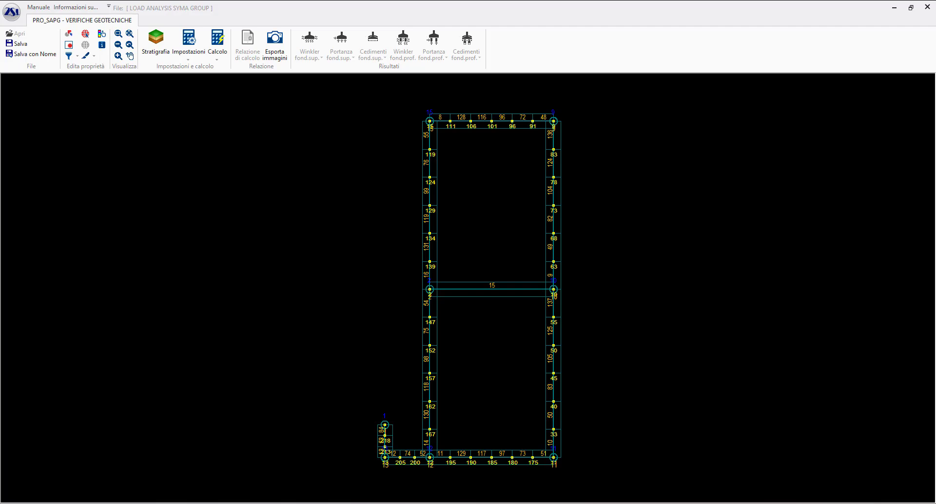
pyautogui.moveTo(0, 159); pyautogui.dragTo(458, 141)
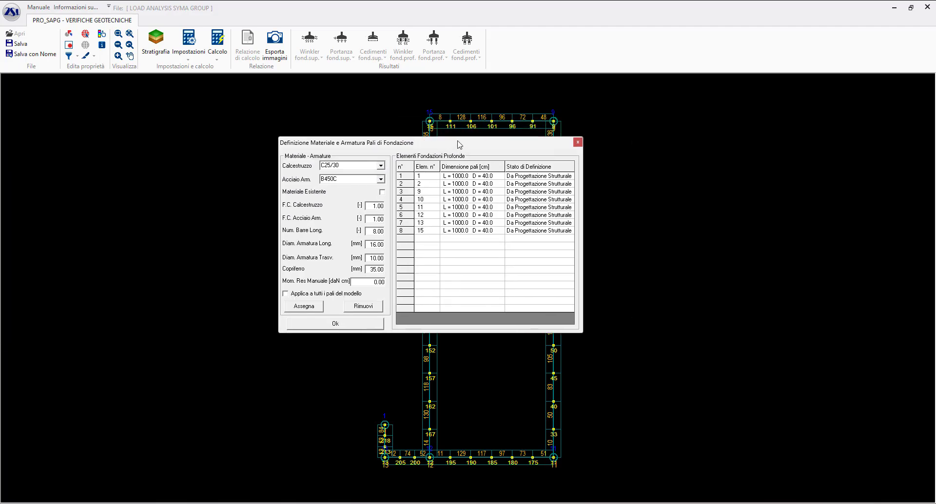
# - Examine the imported materials, bar data and cover of the deep foundation elements, from pile 1 through pile 15
pyautogui.click(436, 176)
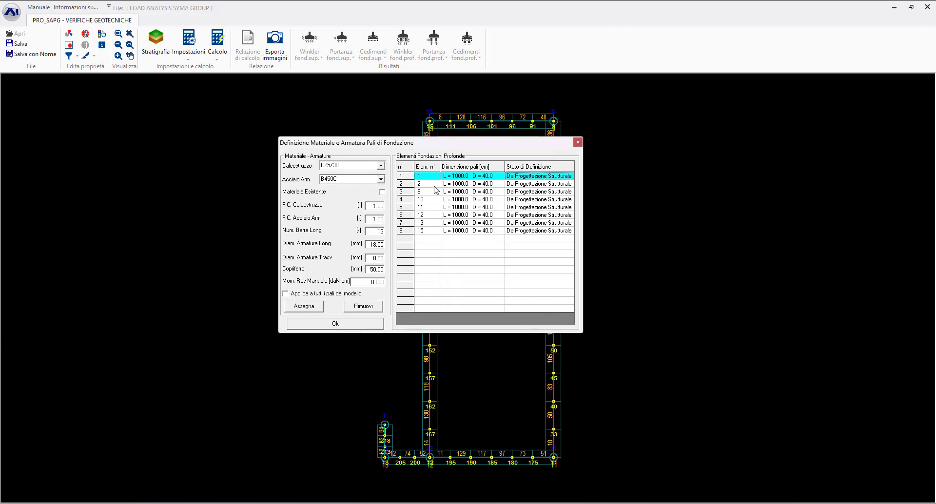
pyautogui.press('Down')
pyautogui.press('Down')
pyautogui.press('Down')
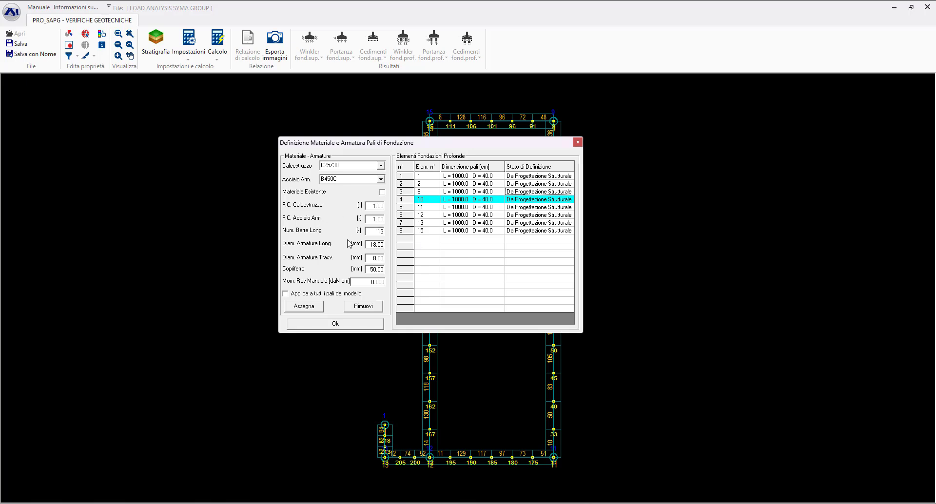
pyautogui.moveTo(412, 146); pyautogui.dragTo(463, 123)
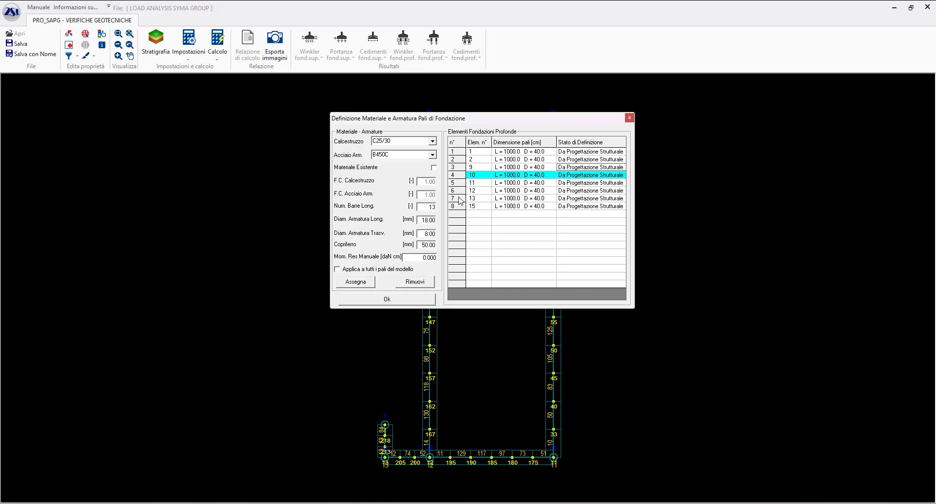
pyautogui.click(478, 215)
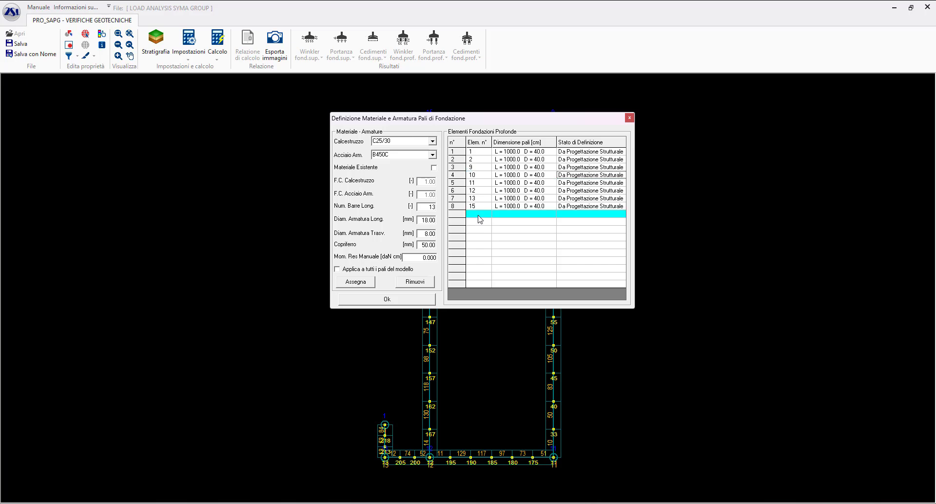
pyautogui.click(456, 216)
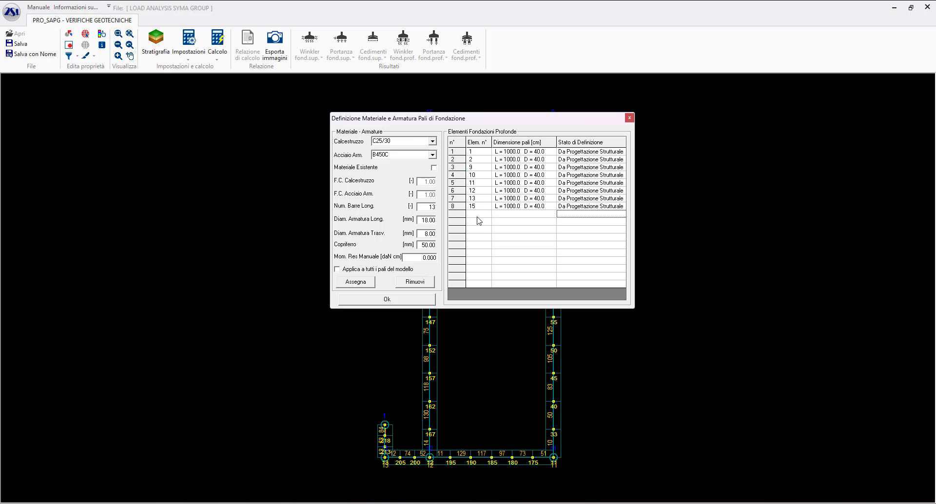
pyautogui.click(480, 221)
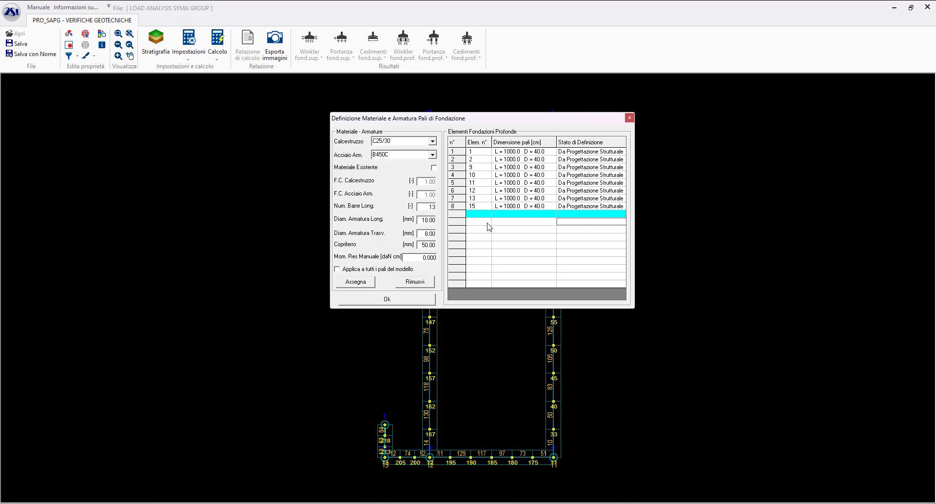
pyautogui.click(483, 208)
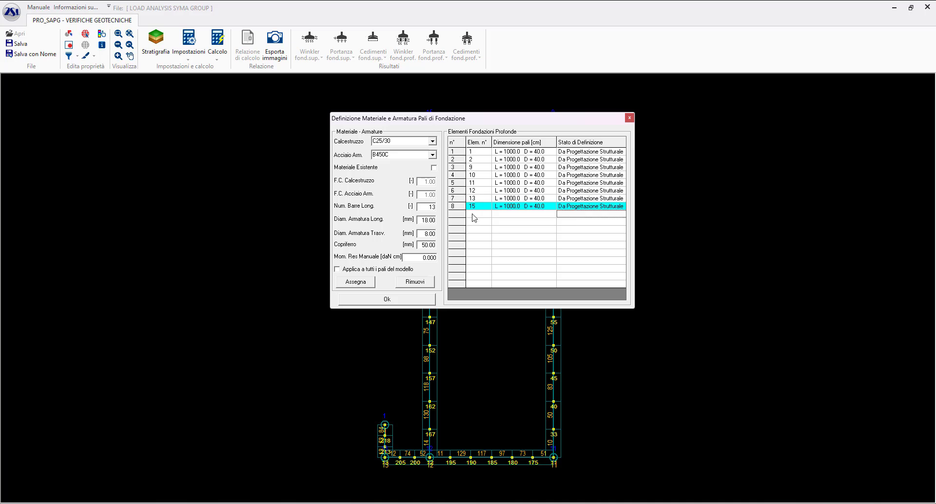
# - Check the manual resisting moment field for pile 15 and confirm the pile material and reinforcement definition
pyautogui.click(424, 257)
pyautogui.moveTo(414, 258); pyautogui.dragTo(457, 258)
pyautogui.click(422, 259)
pyautogui.moveTo(421, 262); pyautogui.dragTo(440, 259)
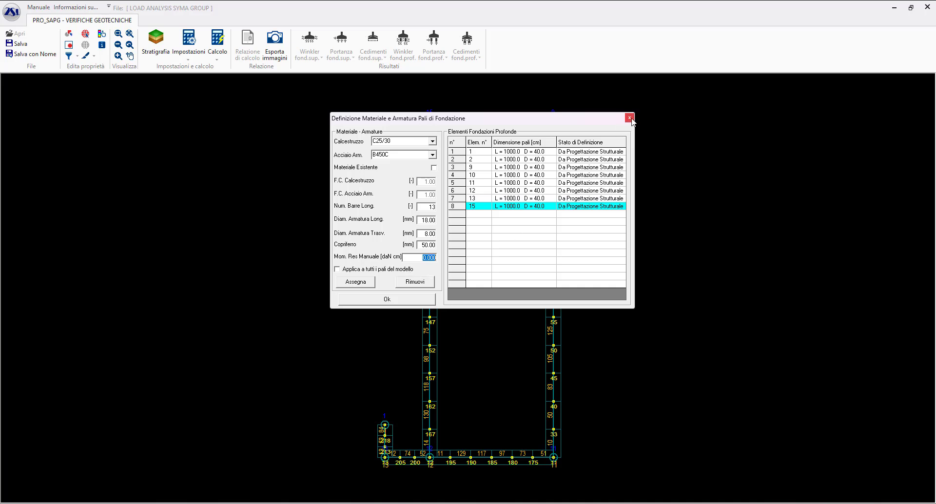
pyautogui.click(392, 299)
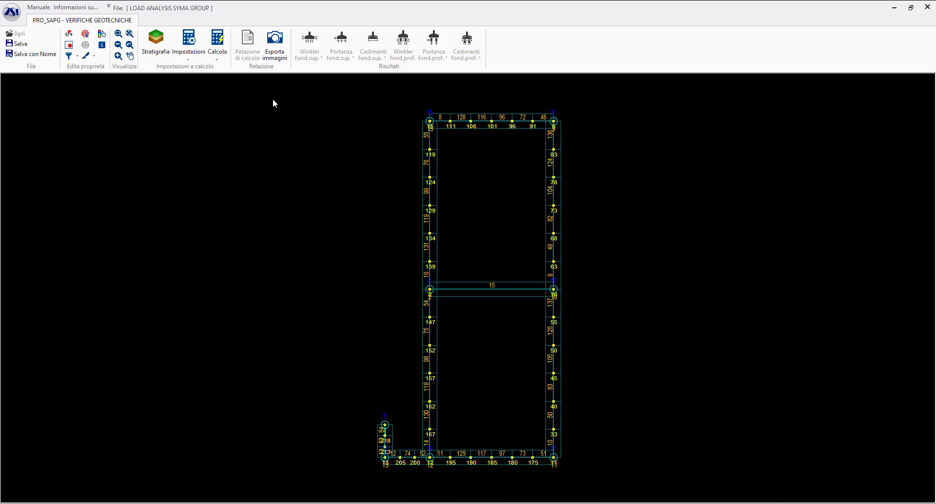
# - Run the bearing capacity calculation for the shallow foundations, review the list of element checks, and close the report
pyautogui.click(216, 62)
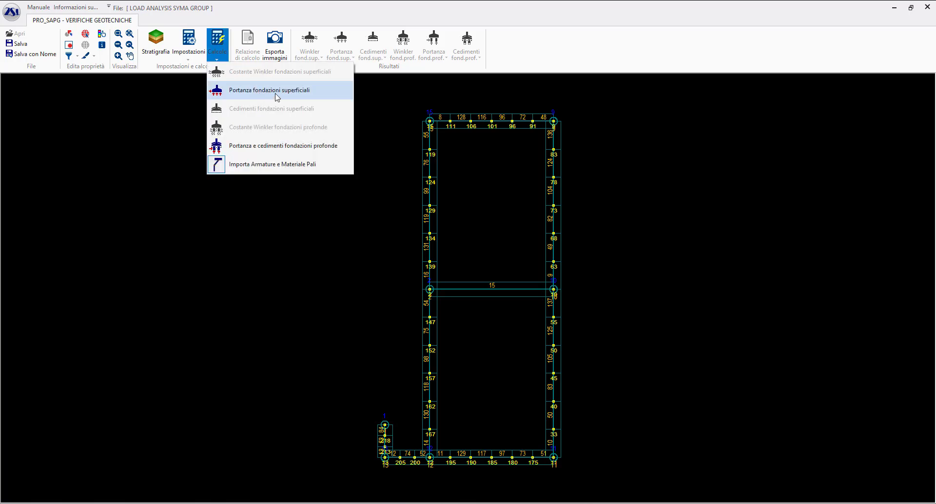
pyautogui.click(277, 93)
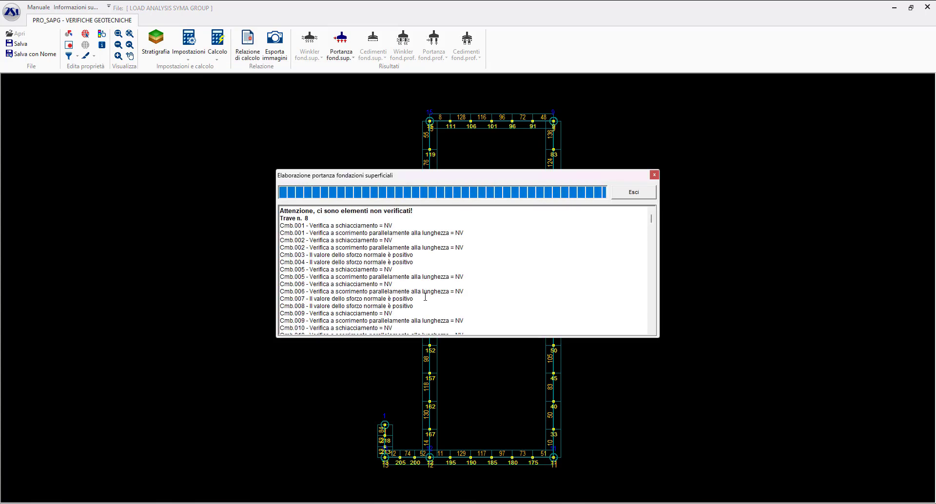
pyautogui.moveTo(418, 212); pyautogui.dragTo(395, 216)
pyautogui.moveTo(315, 216); pyautogui.dragTo(320, 215)
pyautogui.scroll(-3, 414, 280)
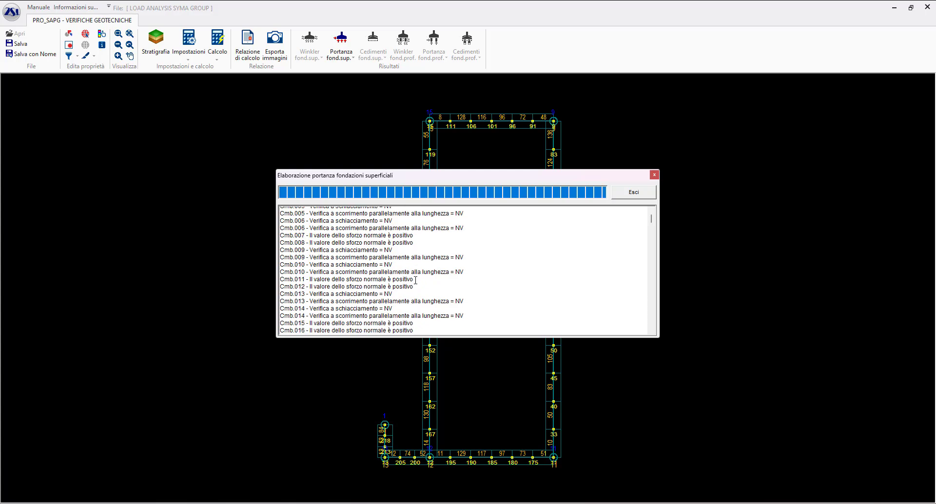
pyautogui.scroll(3, 414, 280)
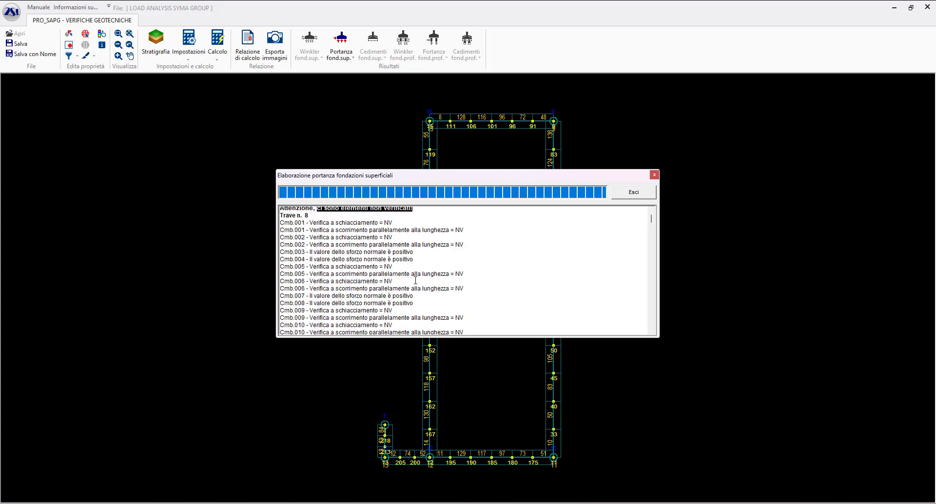
pyautogui.click(635, 191)
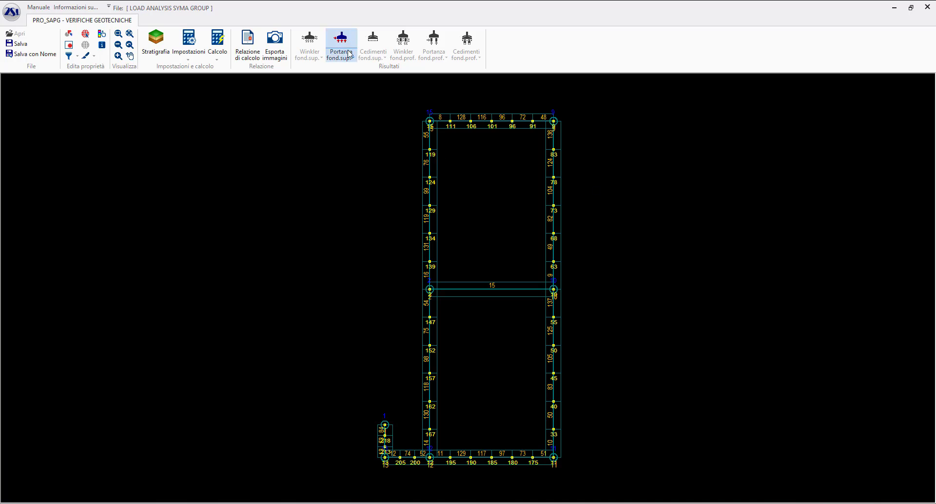
# - Display the design state of the shallow foundation bearing checks and look through the per-beam verification list
pyautogui.click(218, 60)
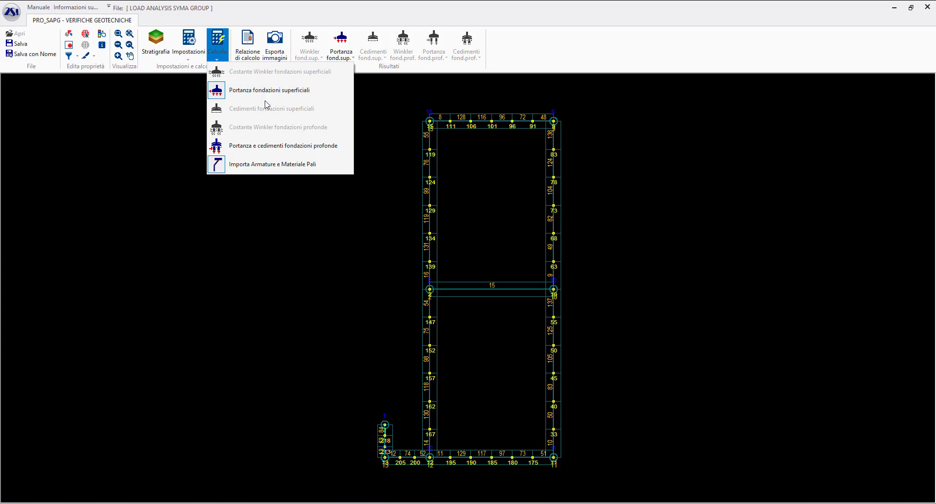
pyautogui.click(378, 161)
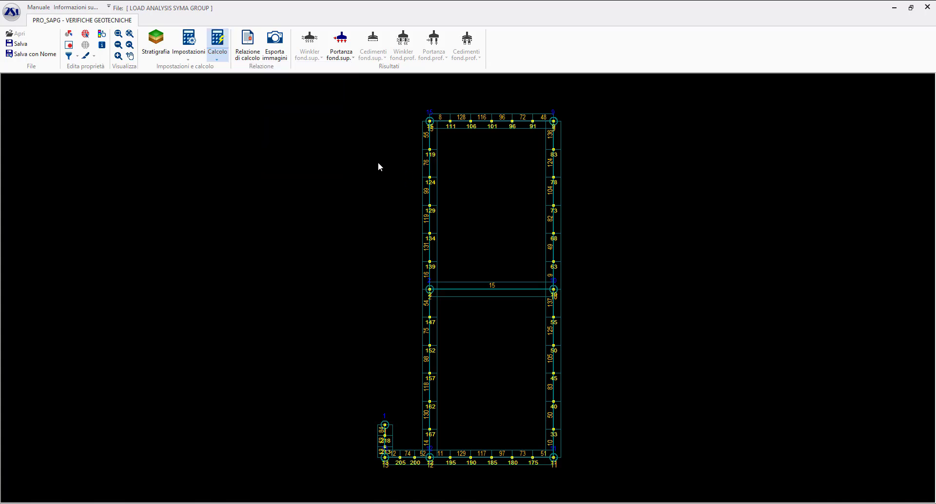
pyautogui.click(345, 55)
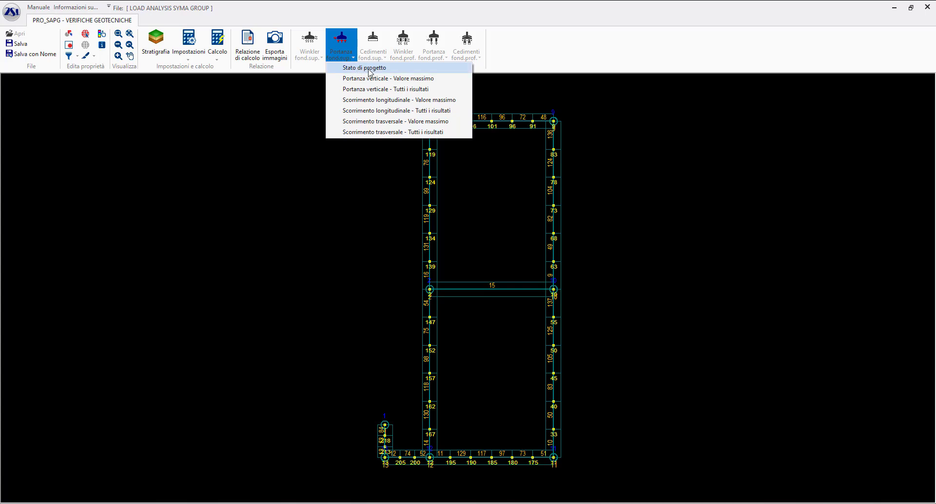
pyautogui.click(361, 68)
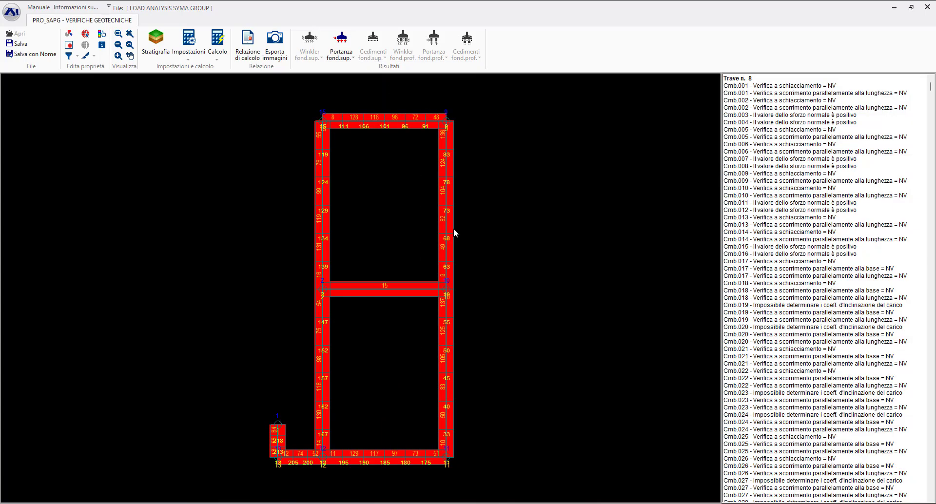
pyautogui.scroll(-3, 824, 222)
pyautogui.scroll(3, 824, 222)
# - Display the maximum-value maps of vertical bearing capacity and longitudinal sliding for the shallow foundations
pyautogui.click(352, 58)
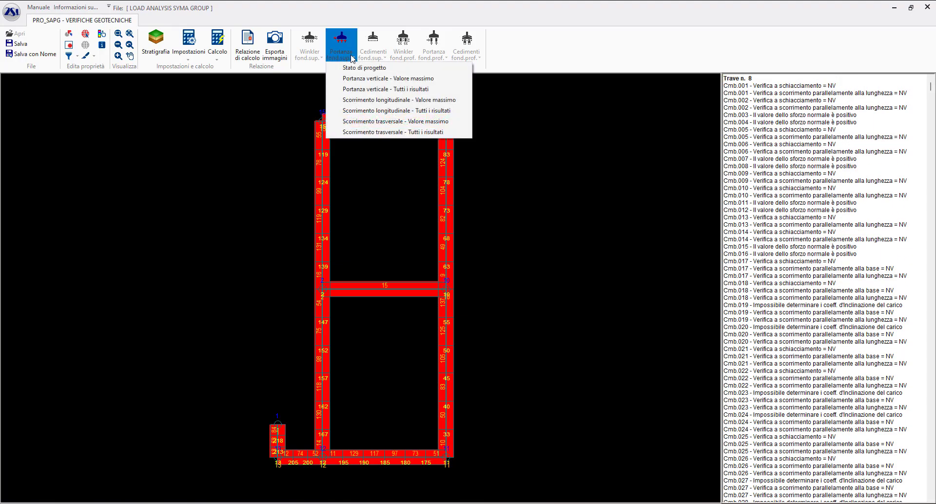
pyautogui.click(369, 80)
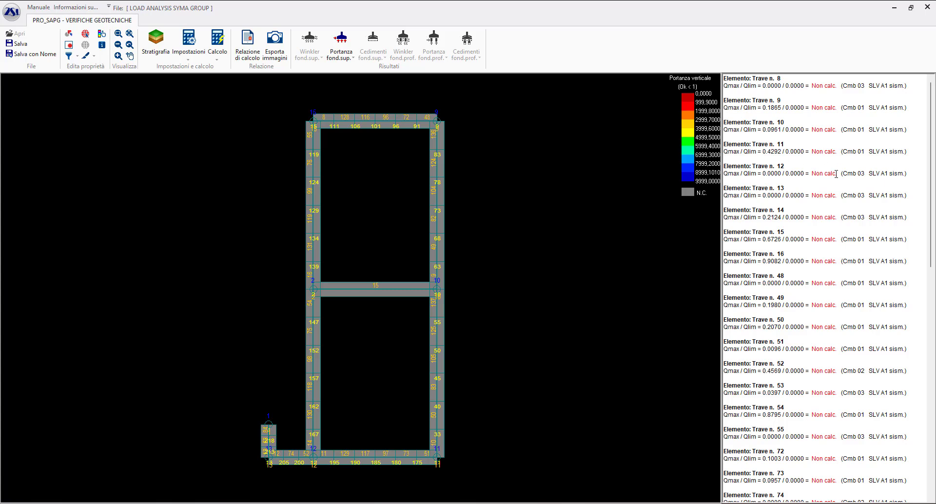
pyautogui.click(340, 57)
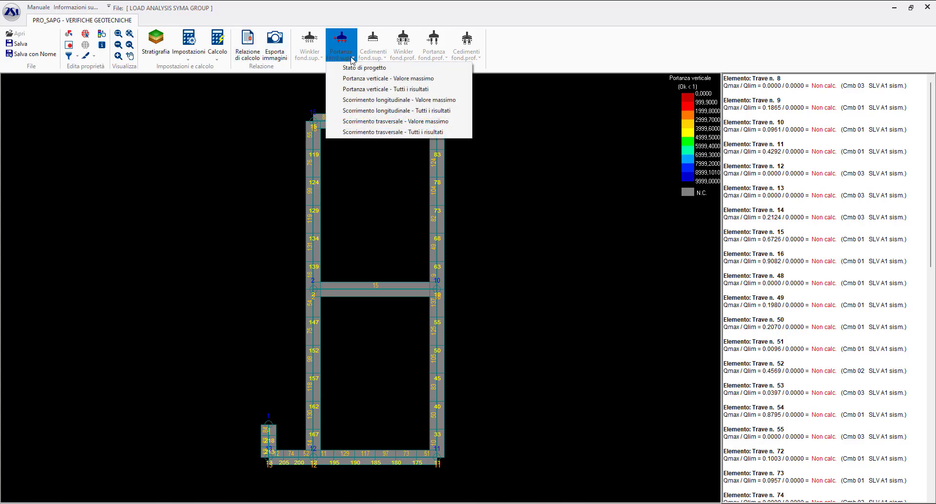
pyautogui.click(410, 101)
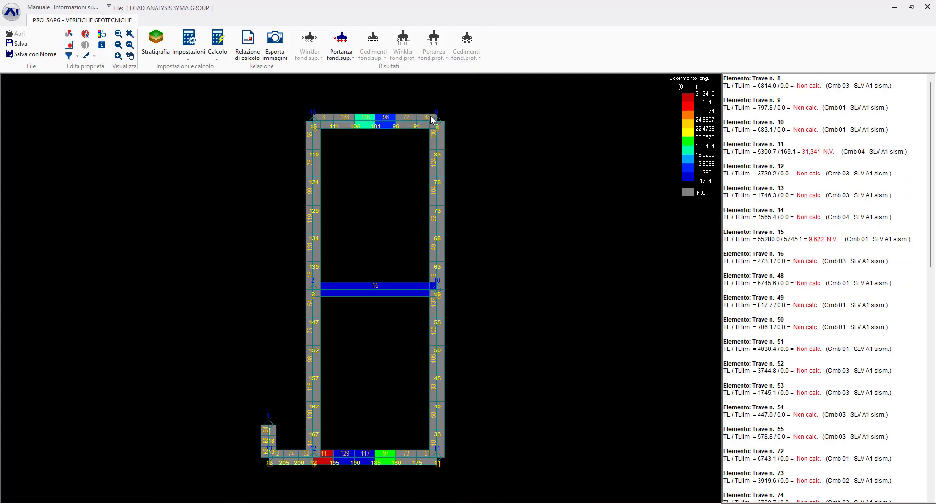
# - Show the complete per-combination results of the shallow foundations for vertical bearing capacity and longitudinal sliding
pyautogui.click(347, 56)
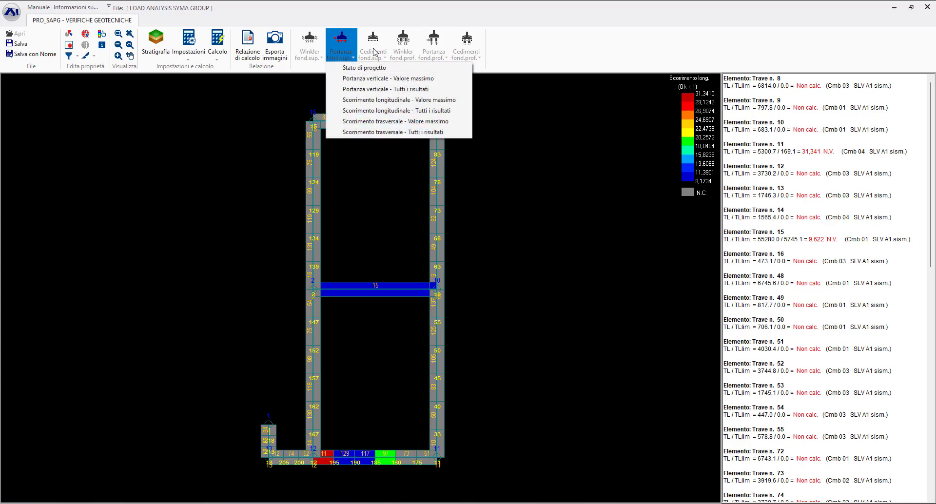
pyautogui.click(424, 90)
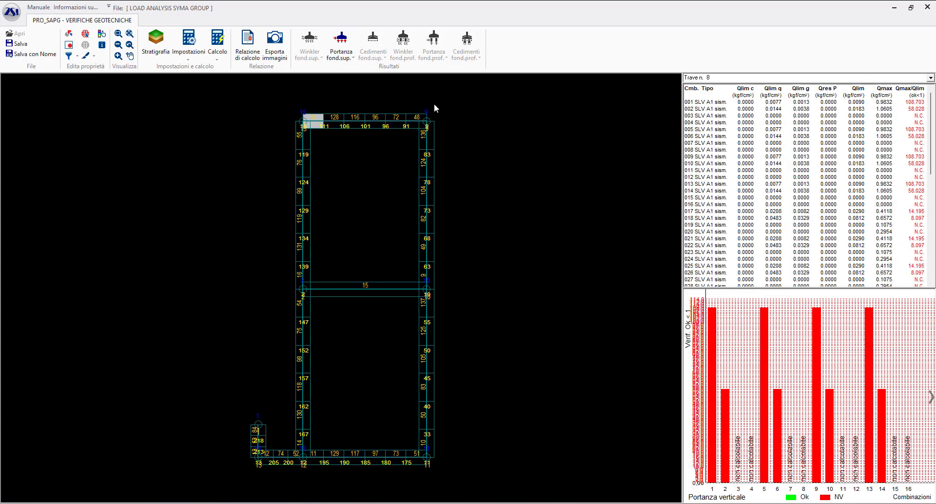
pyautogui.click(342, 51)
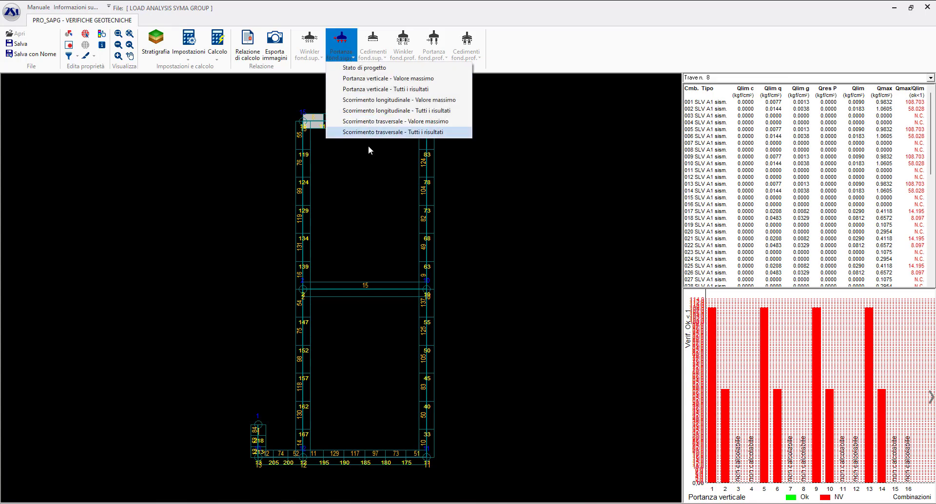
pyautogui.click(386, 111)
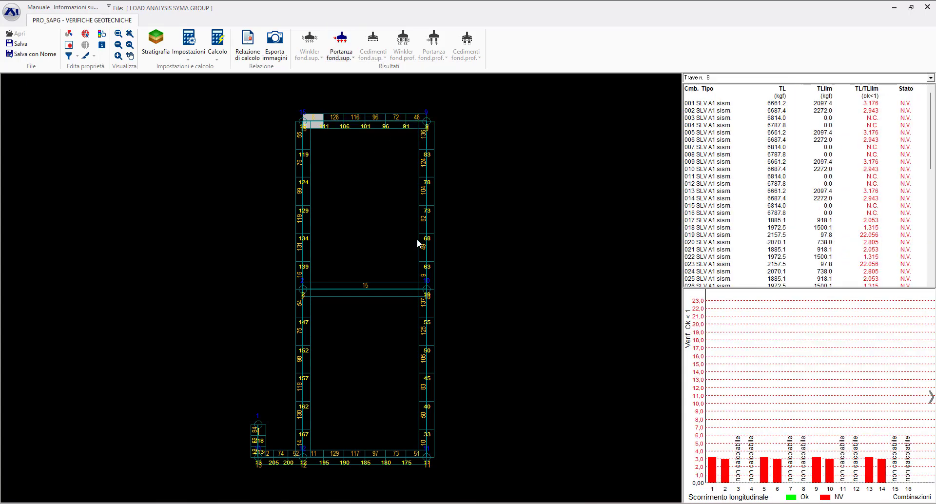
# - Examine the longitudinal sliding results by load combination for individual foundation beams, including beams 116, 104, 97, 96 and 124
pyautogui.click(345, 121)
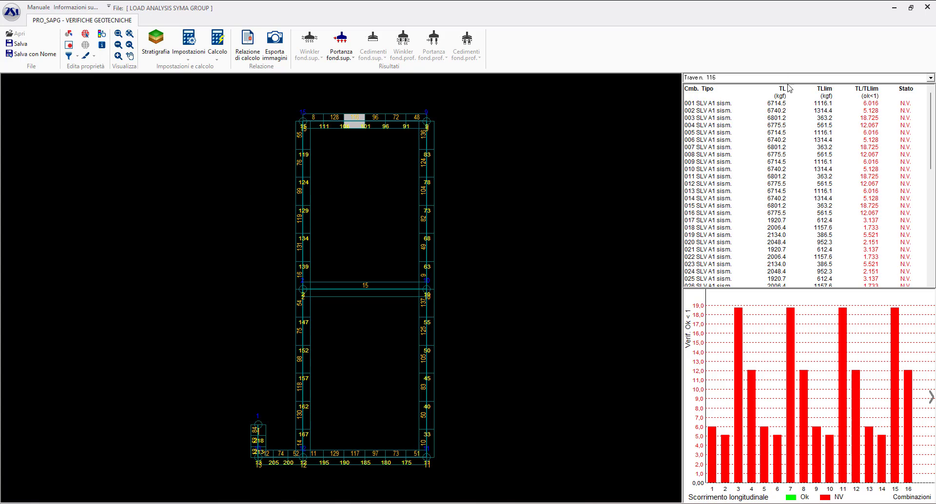
pyautogui.scroll(-1, 790, 77)
pyautogui.scroll(4, 790, 78)
pyautogui.scroll(-1, 790, 78)
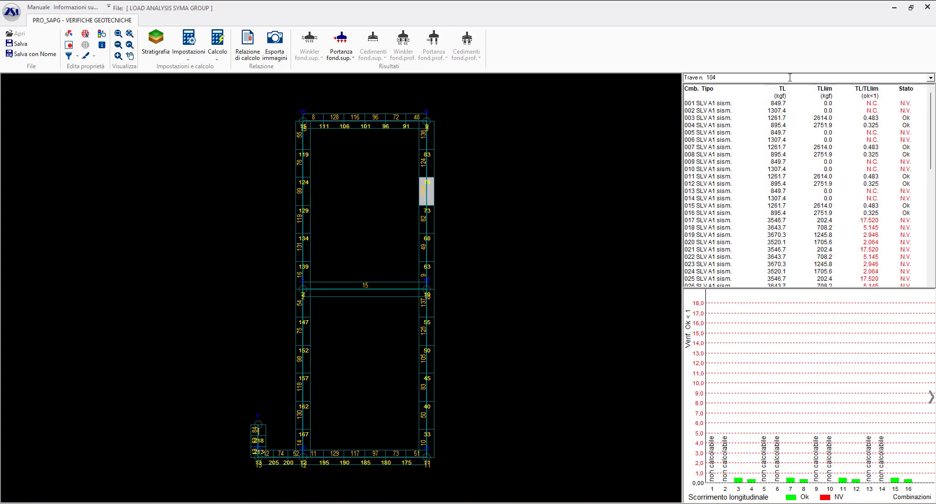
pyautogui.scroll(-3, 790, 77)
pyautogui.scroll(3, 790, 78)
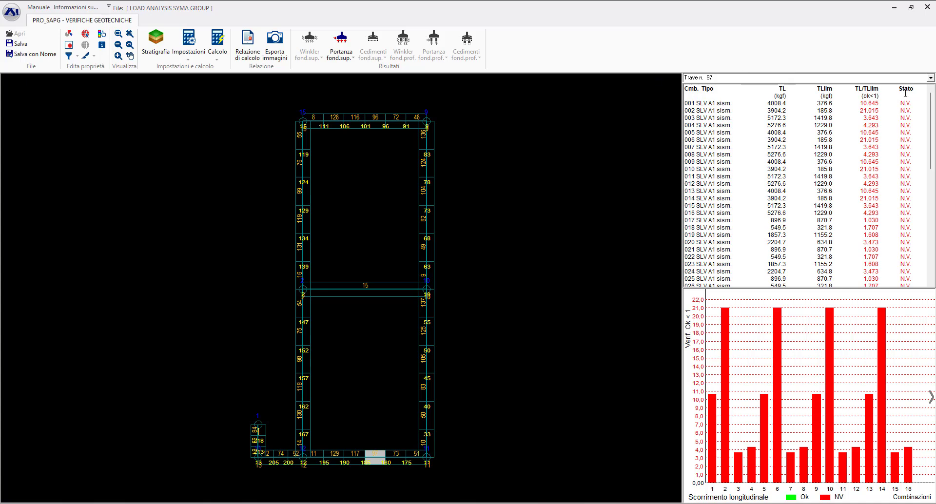
pyautogui.click(805, 78)
pyautogui.click(805, 79)
pyautogui.scroll(-1, 804, 79)
pyautogui.scroll(-4, 803, 79)
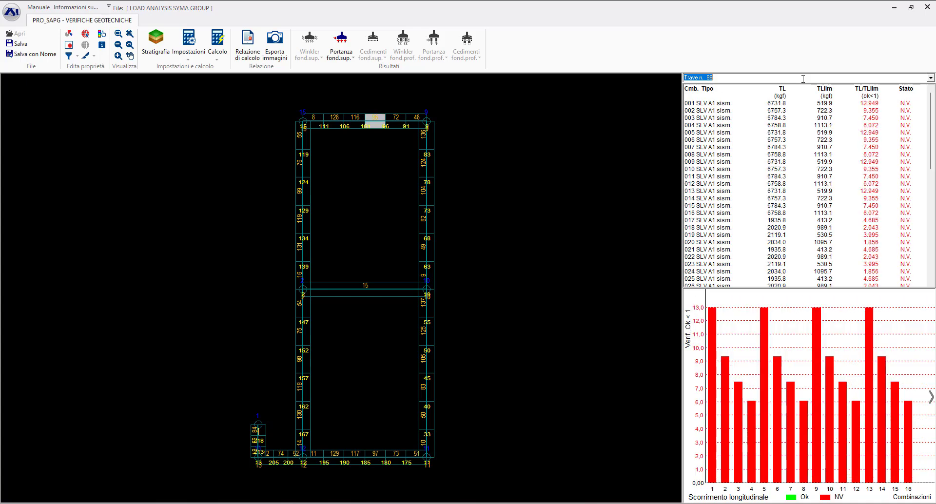
pyautogui.scroll(2, 803, 79)
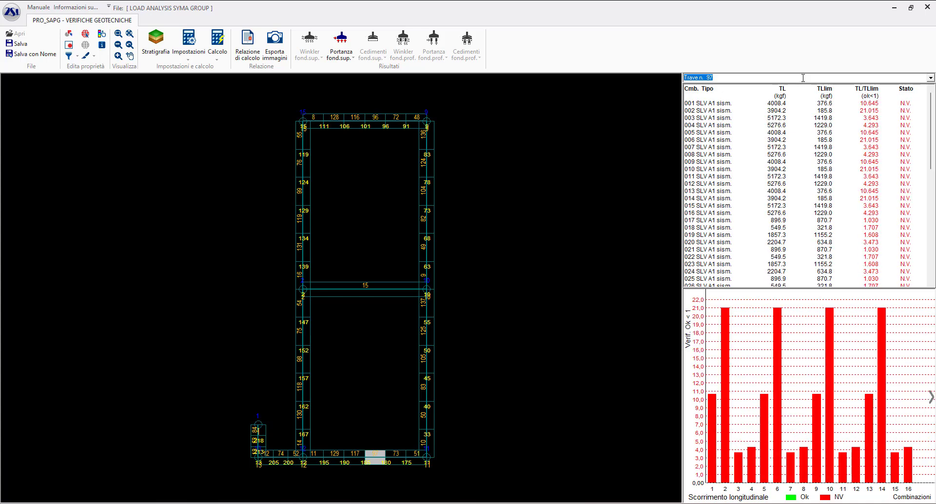
pyautogui.click(426, 191)
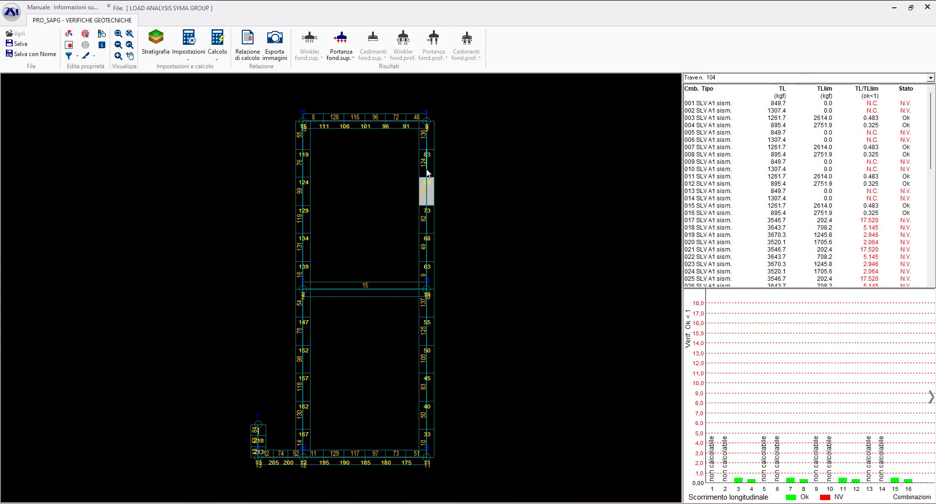
pyautogui.click(423, 168)
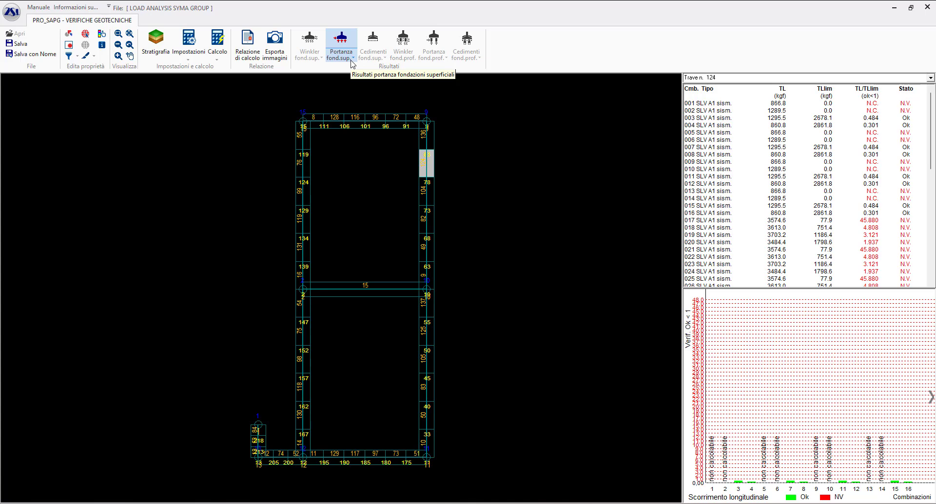
# - Run the bearing capacity and settlement calculation for the deep foundations and close its report
pyautogui.click(221, 55)
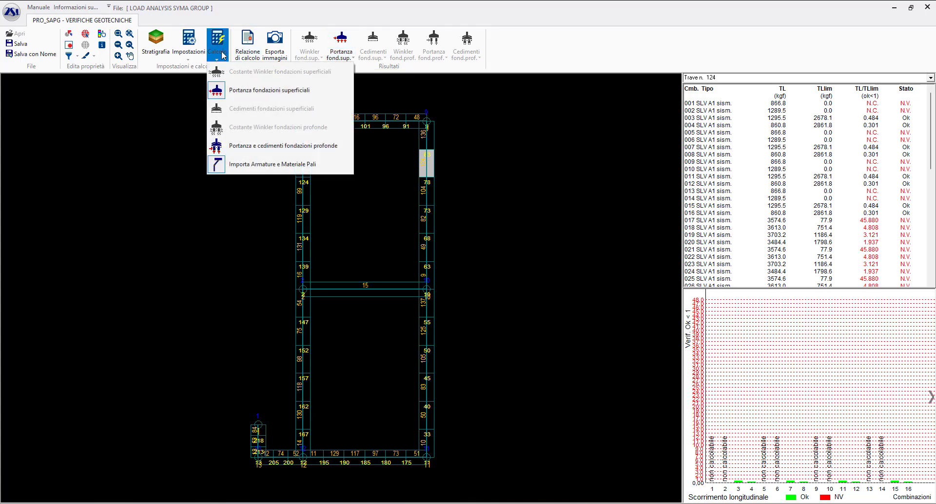
pyautogui.click(263, 148)
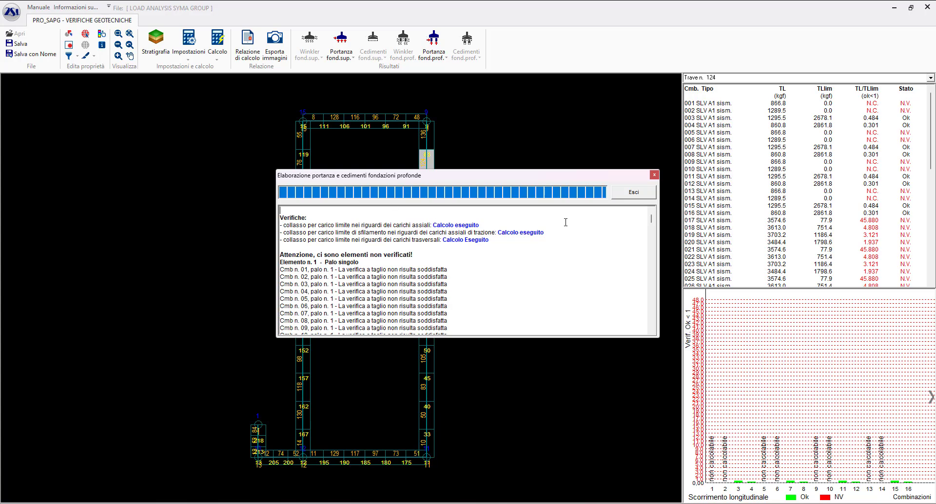
pyautogui.moveTo(506, 177); pyautogui.dragTo(426, 115)
pyautogui.click(558, 127)
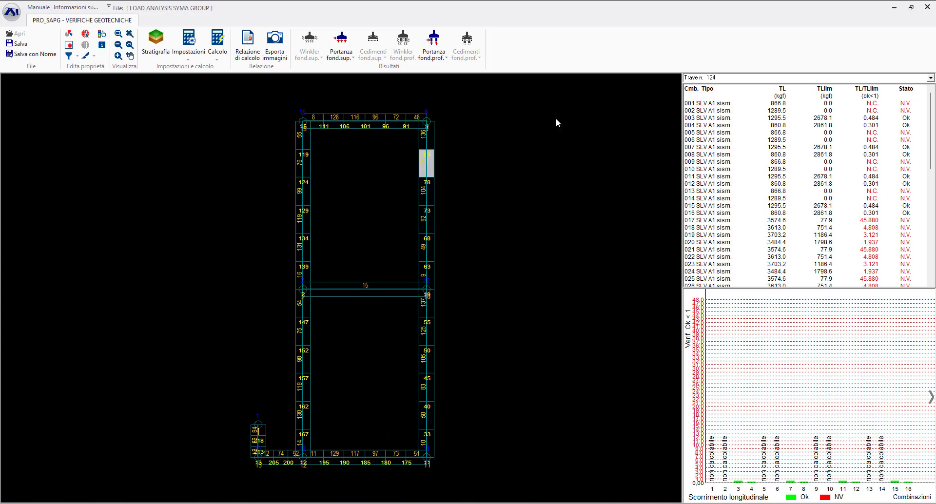
# - Display the deep foundations' design state and the maximum-value map of their vertical bearing capacity
pyautogui.click(433, 49)
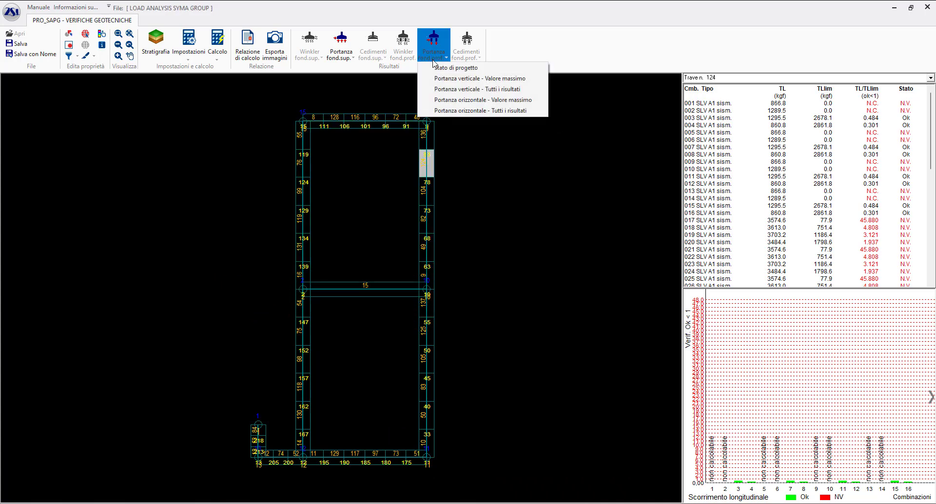
pyautogui.click(437, 69)
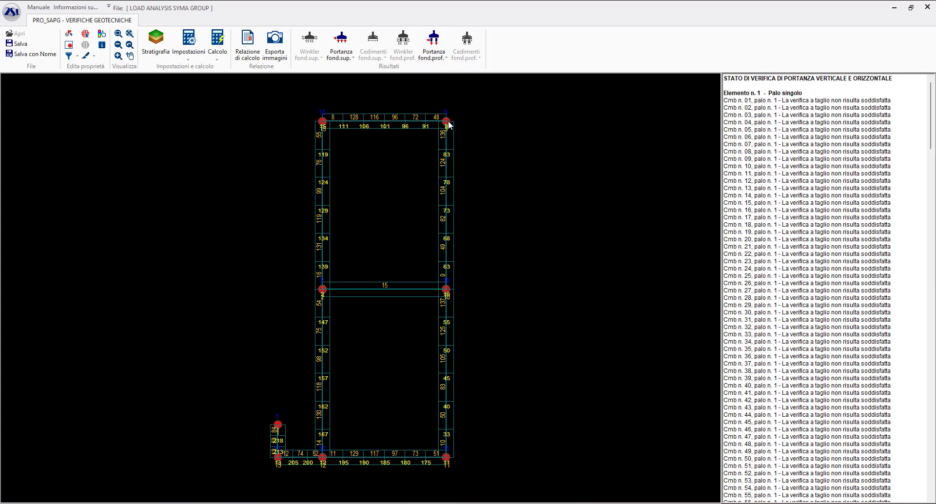
pyautogui.click(438, 54)
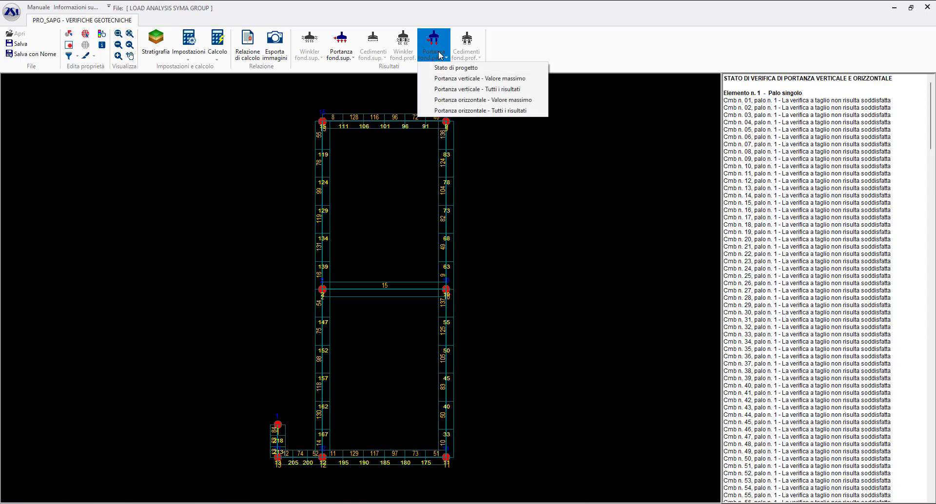
pyautogui.click(487, 83)
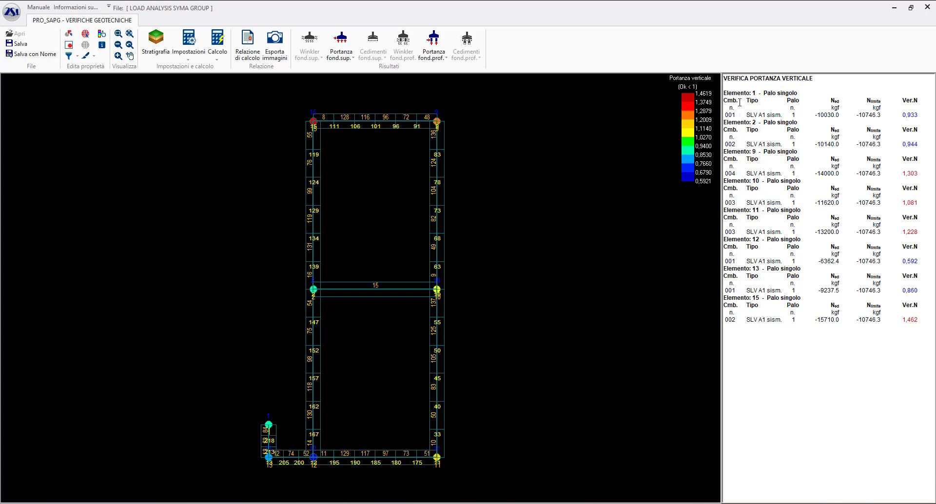
# - Show all vertical bearing results of the deep foundations and inspect the load combinations for single piles 10 and 2
pyautogui.click(432, 55)
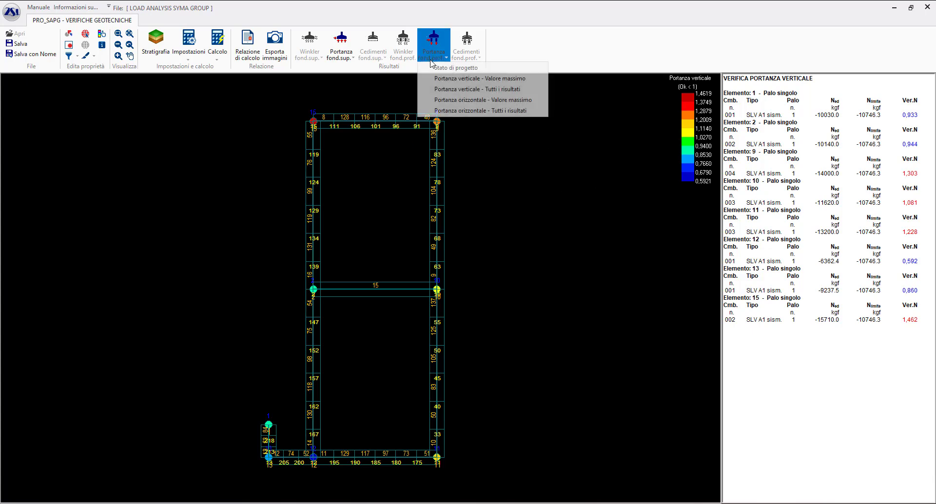
pyautogui.click(466, 89)
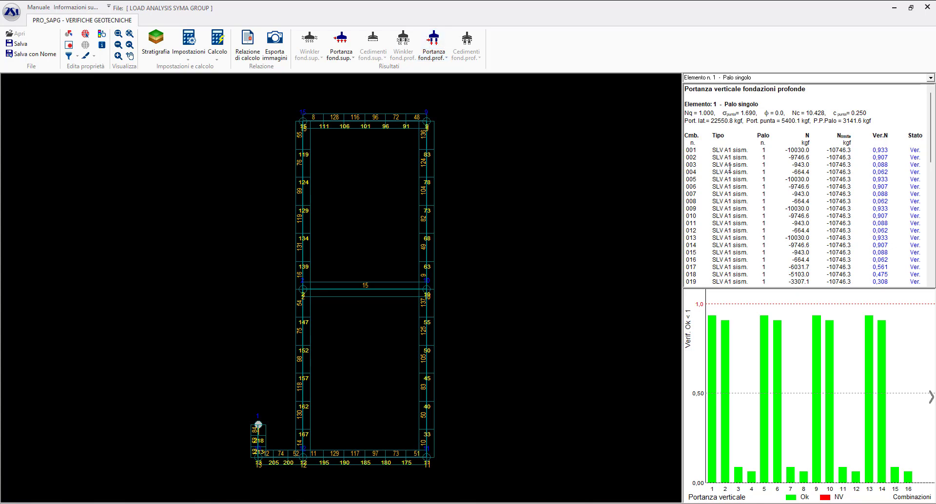
pyautogui.click(427, 121)
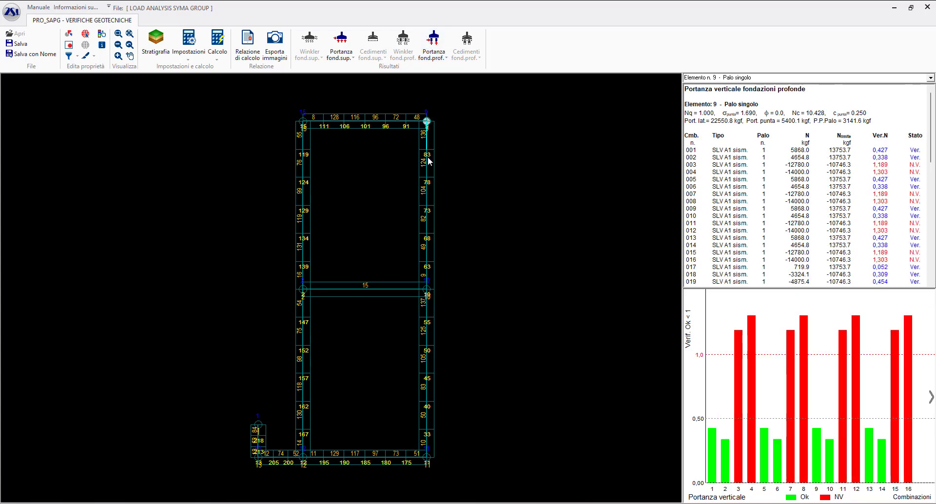
pyautogui.click(303, 289)
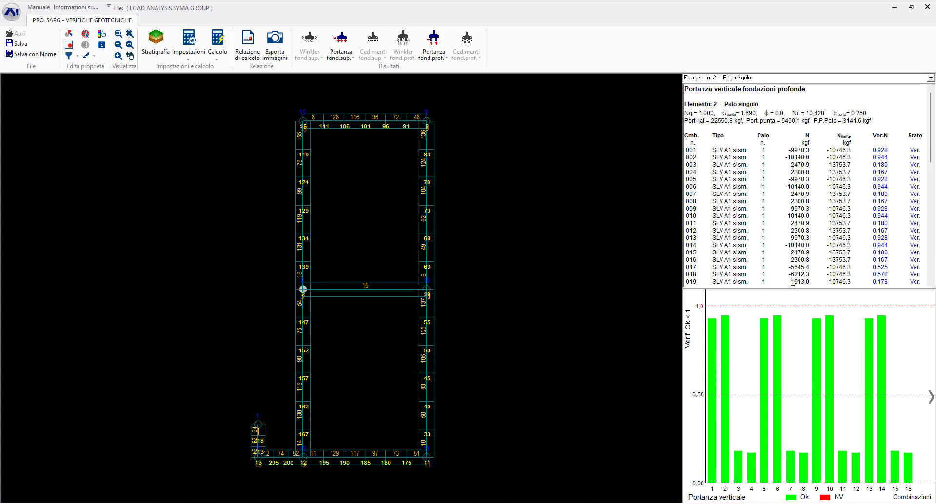
# - Read through the vertical bearing table of single pile 2 for its SLV and SLD load combinations
pyautogui.scroll(-5, 842, 162)
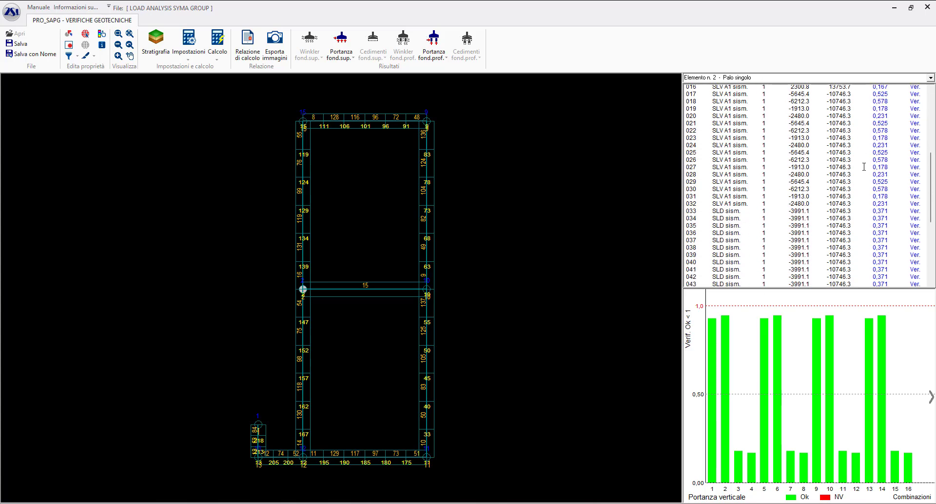
pyautogui.scroll(4, 864, 167)
pyautogui.scroll(1, 853, 162)
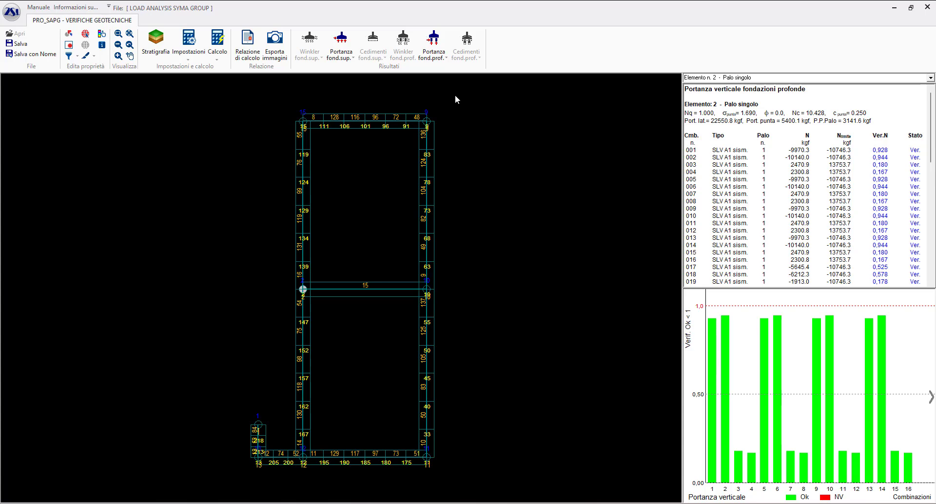
# - Generate the shallow foundations calculation report in English, limited to the most severe combinations for each verification
pyautogui.click(244, 52)
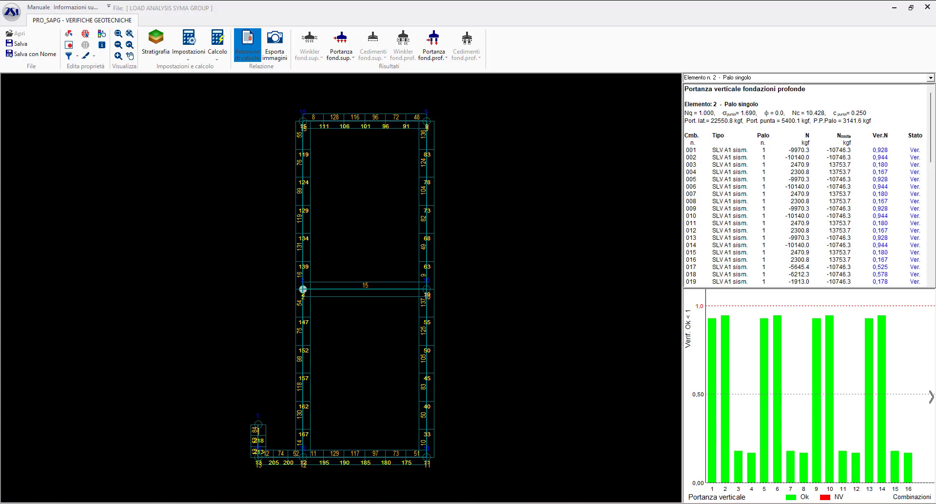
pyautogui.moveTo(572, 162); pyautogui.dragTo(498, 110)
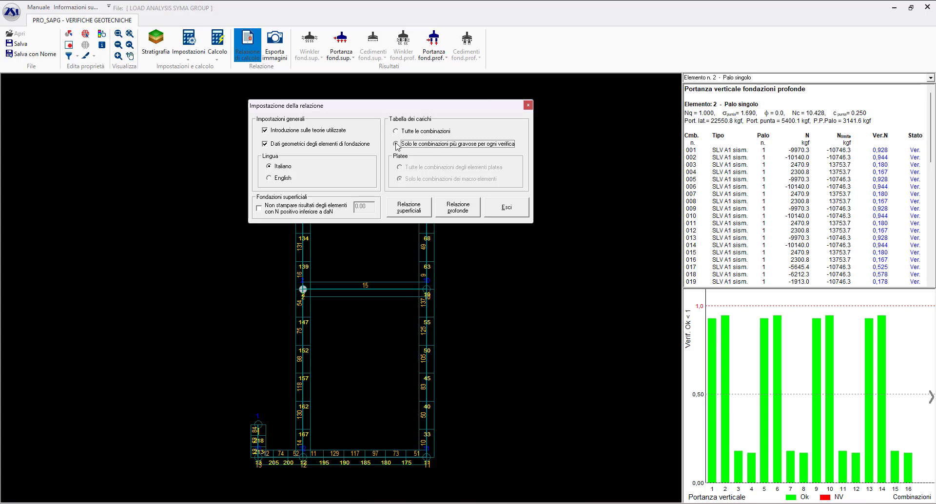
pyautogui.moveTo(417, 110); pyautogui.dragTo(401, 113)
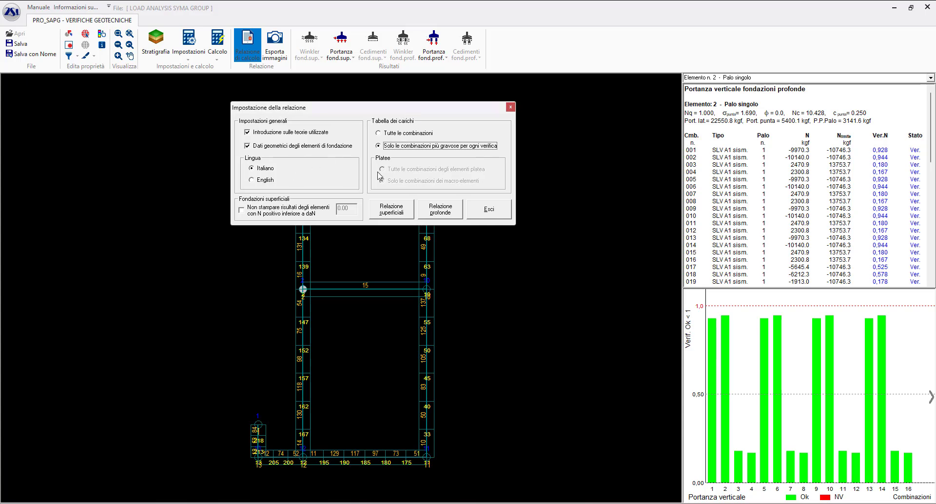
pyautogui.click(258, 181)
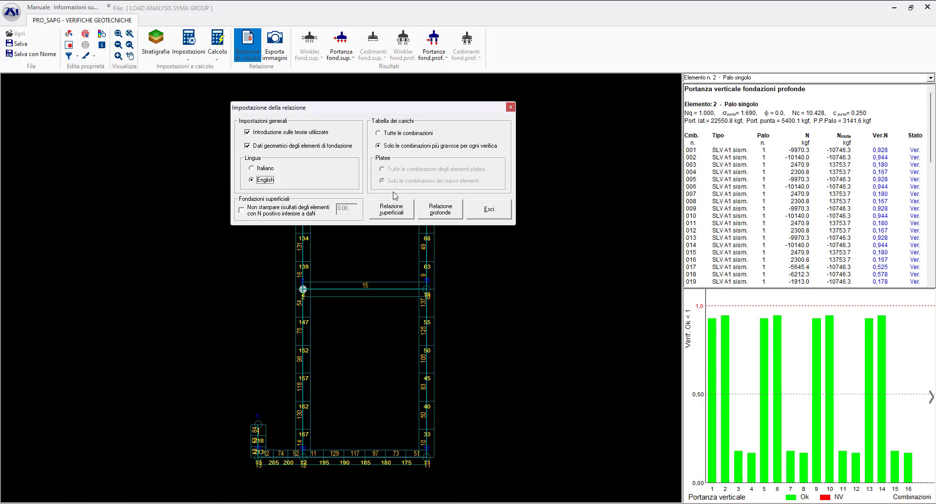
pyautogui.moveTo(385, 112)
pyautogui.mouseDown()
pyautogui.moveTo(369, 119)
pyautogui.moveTo(379, 112)
pyautogui.mouseUp()
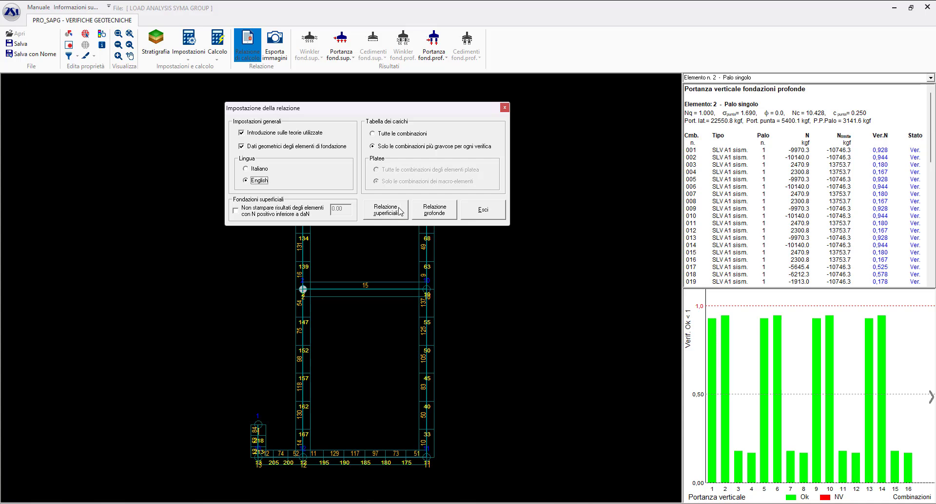
pyautogui.click(388, 215)
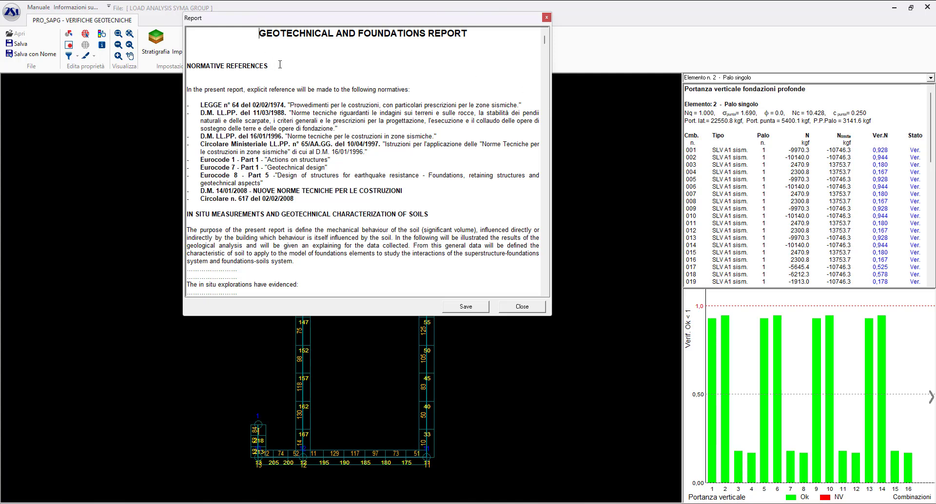
# - Examine the shallow foundations report, from the bearing capacity theory to the worst results of single beams such as beam 14, and close it
pyautogui.scroll(-15, 287, 78)
pyautogui.scroll(-4, 300, 160)
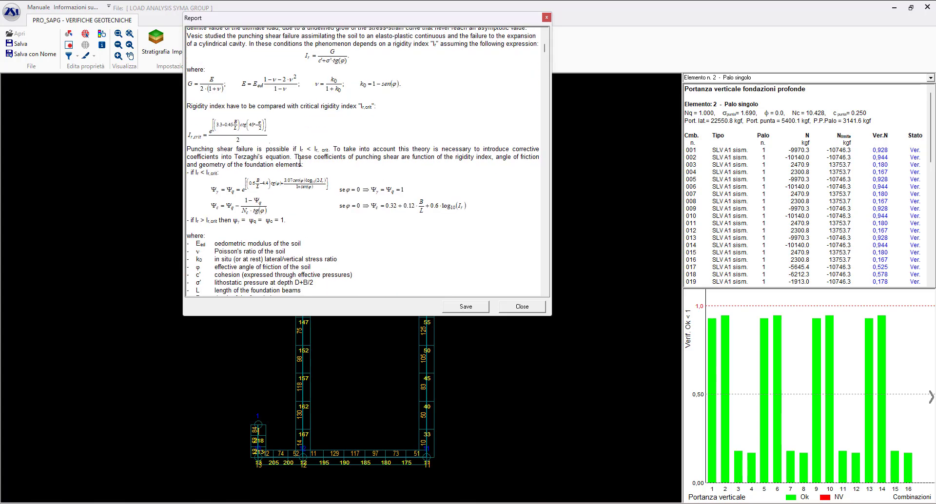
pyautogui.moveTo(332, 74); pyautogui.dragTo(248, 201)
pyautogui.click(314, 167)
pyautogui.scroll(-6, 309, 184)
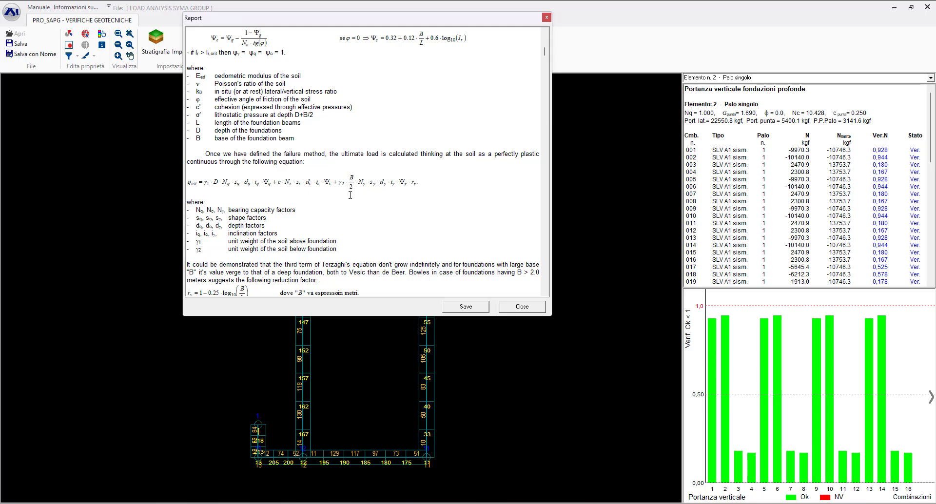
pyautogui.moveTo(545, 51); pyautogui.dragTo(536, 166)
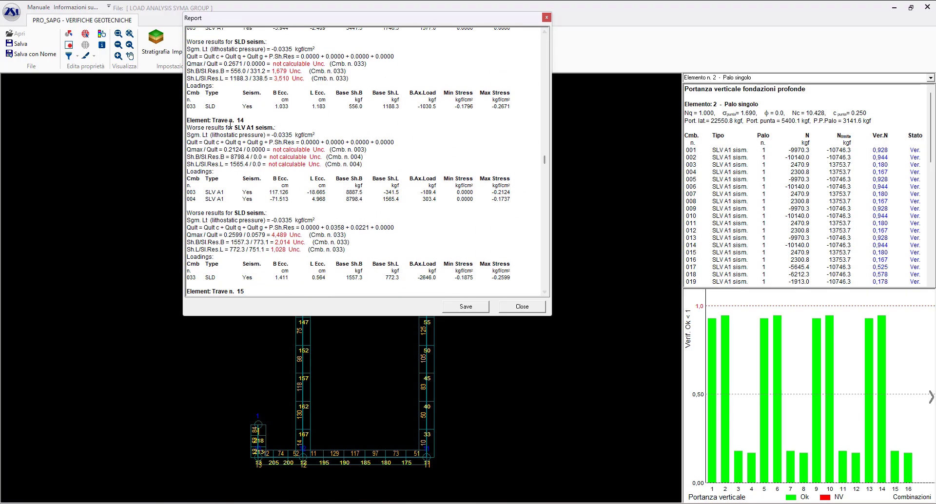
pyautogui.moveTo(258, 116); pyautogui.dragTo(186, 121)
pyautogui.click(257, 127)
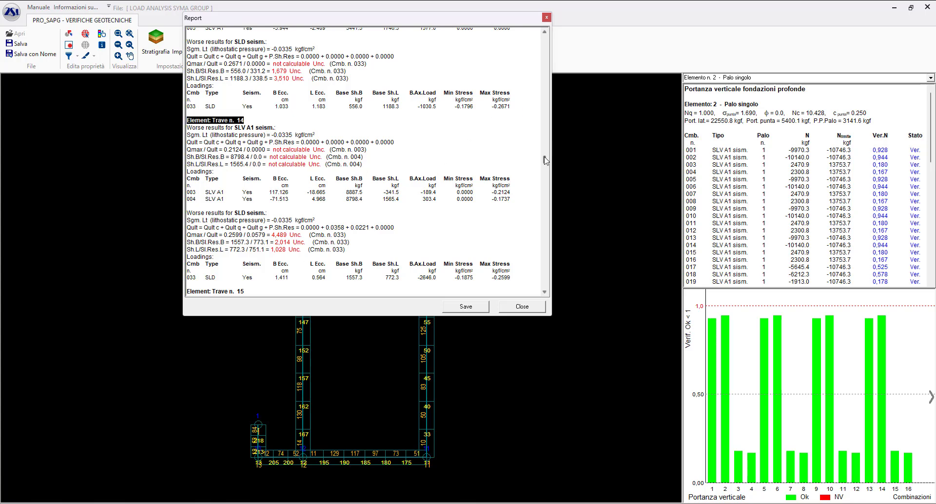
pyautogui.moveTo(544, 159); pyautogui.dragTo(542, 268)
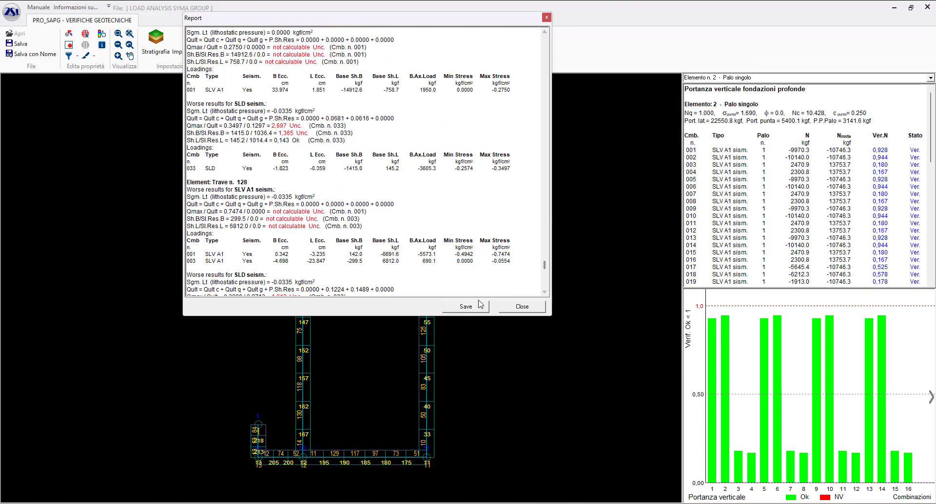
pyautogui.click(473, 307)
pyautogui.click(638, 19)
pyautogui.click(517, 307)
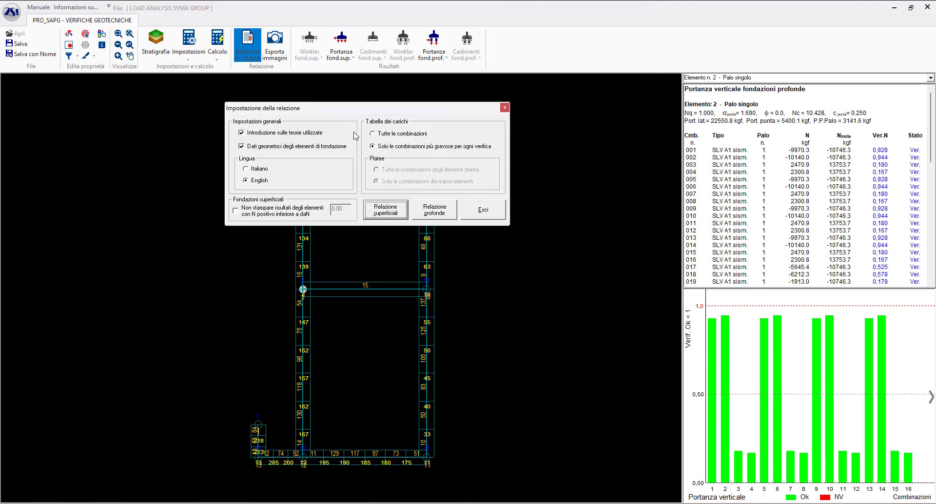
# - Generate the deep foundations report in English, look through its single pile data, and close the report and its settings
pyautogui.moveTo(359, 107)
pyautogui.mouseDown()
pyautogui.moveTo(376, 121)
pyautogui.moveTo(360, 99)
pyautogui.mouseUp()
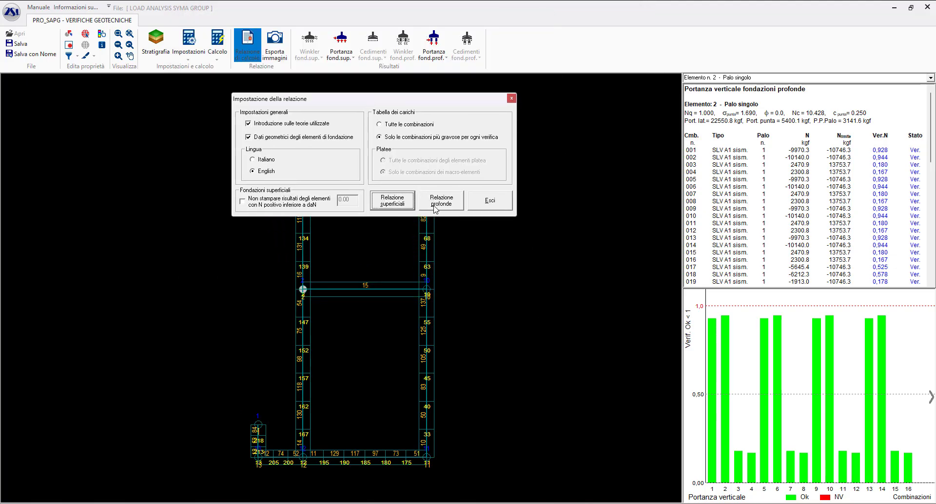
pyautogui.click(435, 205)
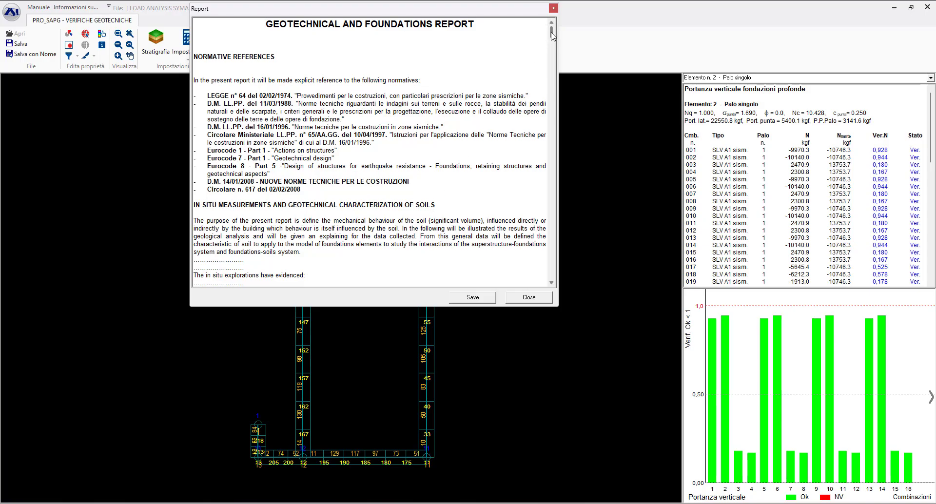
pyautogui.moveTo(552, 34); pyautogui.dragTo(550, 218)
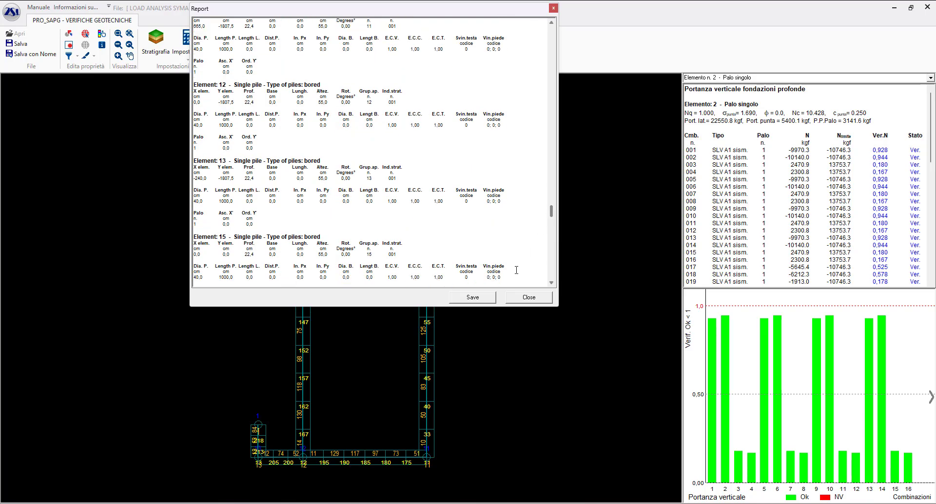
pyautogui.click(529, 297)
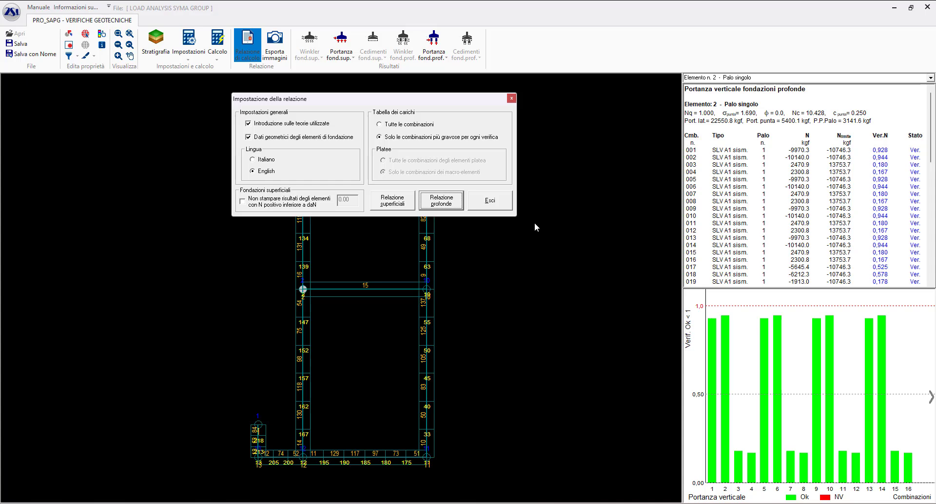
pyautogui.click(498, 204)
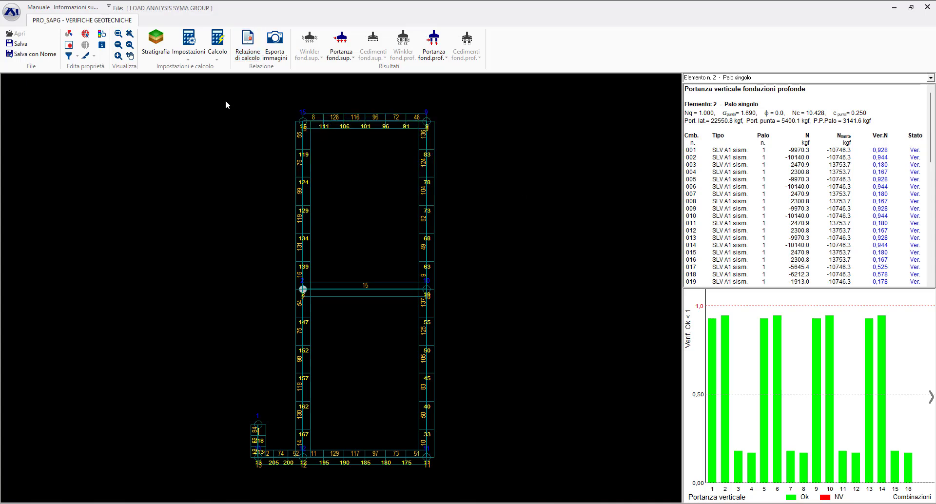
# - Set Vesic as the tip bearing method for loose soils in the pile foundation calculation settings and save them
pyautogui.click(192, 52)
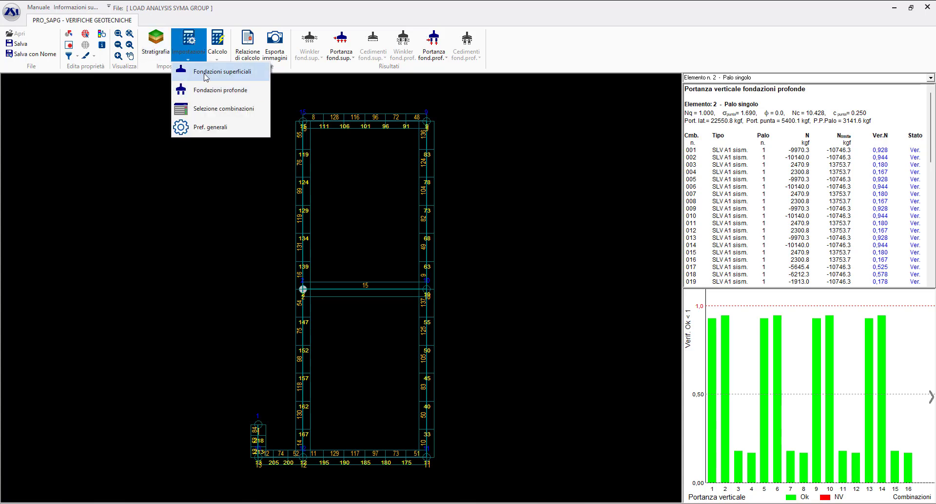
pyautogui.click(206, 74)
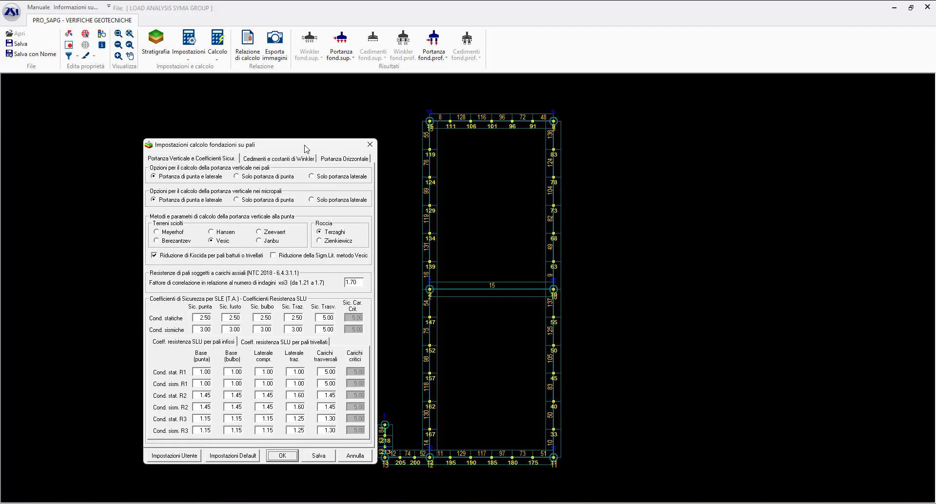
pyautogui.moveTo(304, 131); pyautogui.dragTo(520, 102)
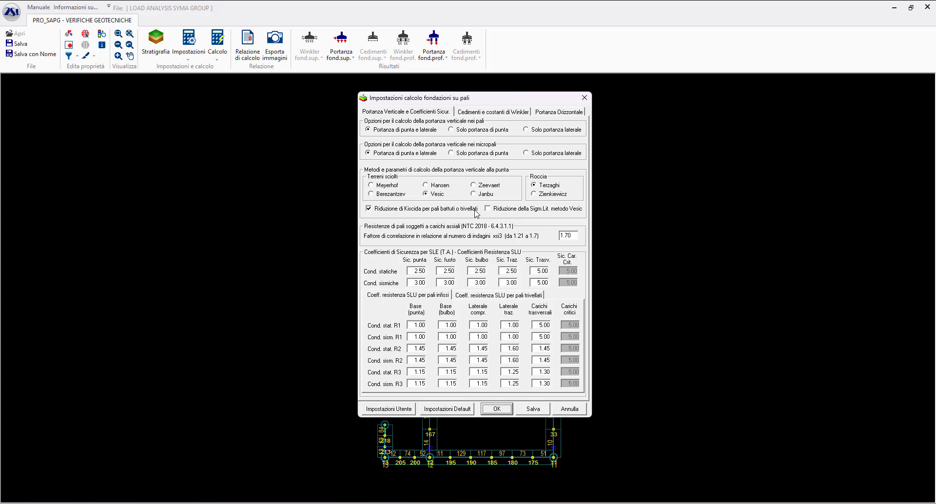
pyautogui.click(479, 194)
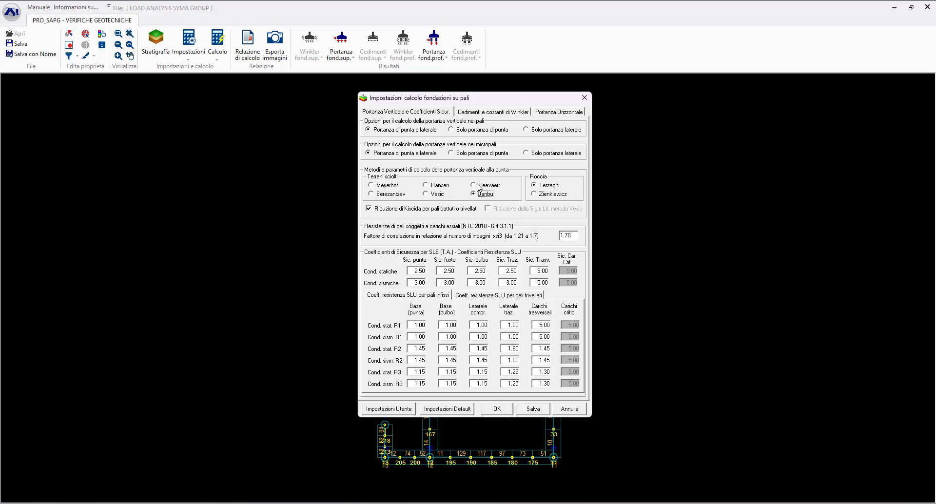
pyautogui.click(436, 194)
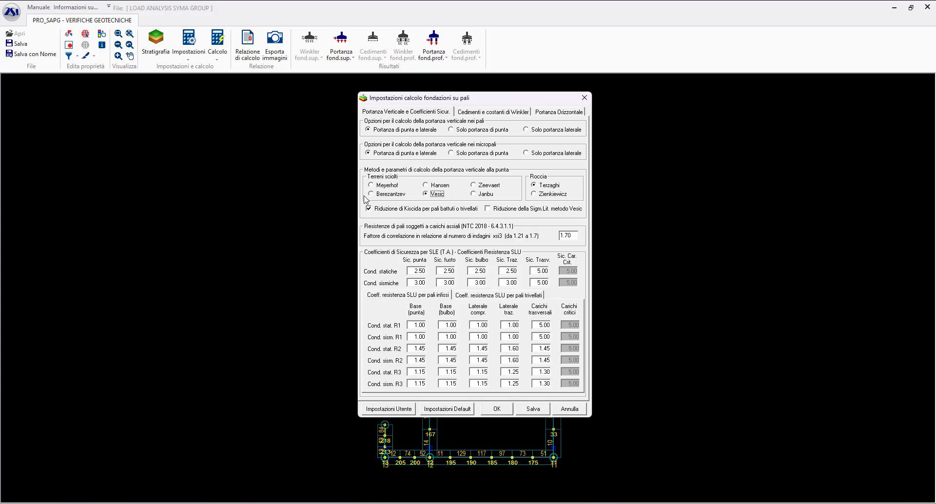
pyautogui.click(533, 408)
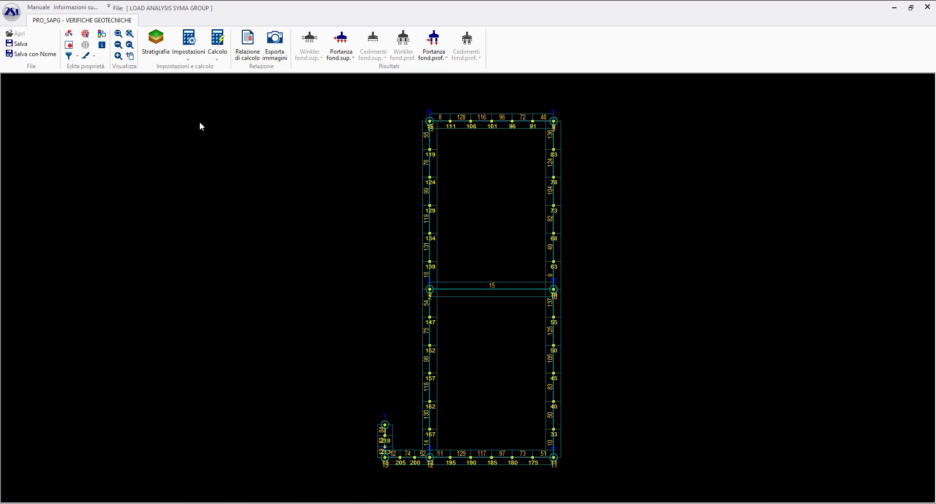
# - Exit the geotechnical module and save the work as LOAD ANALYSIS SYMA GROUP.pvg in the geo folder, replacing the existing file
pyautogui.click(926, 12)
pyautogui.moveTo(462, 219); pyautogui.dragTo(482, 113)
pyautogui.click(460, 197)
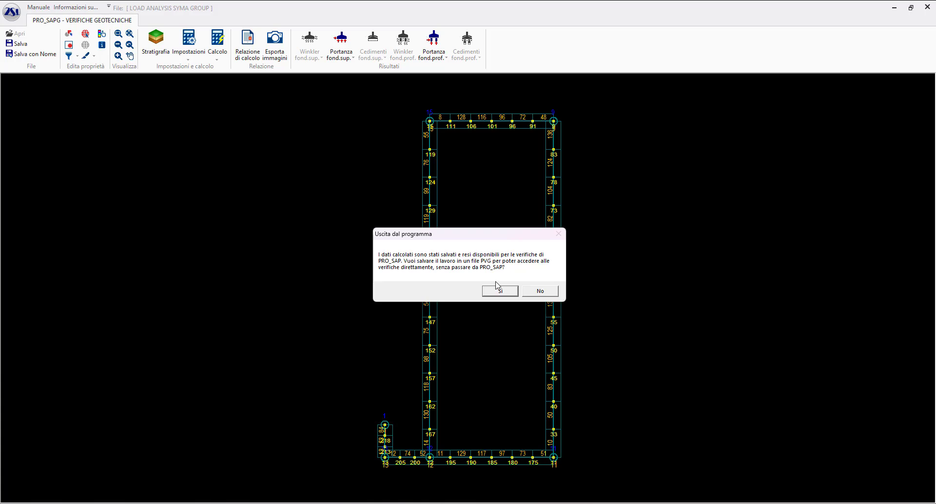
pyautogui.click(503, 291)
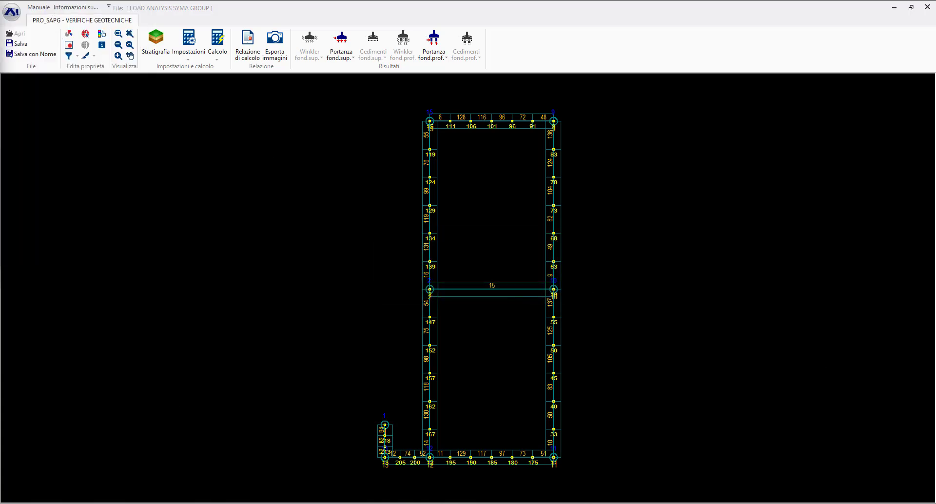
pyautogui.moveTo(297, 8); pyautogui.dragTo(509, 155)
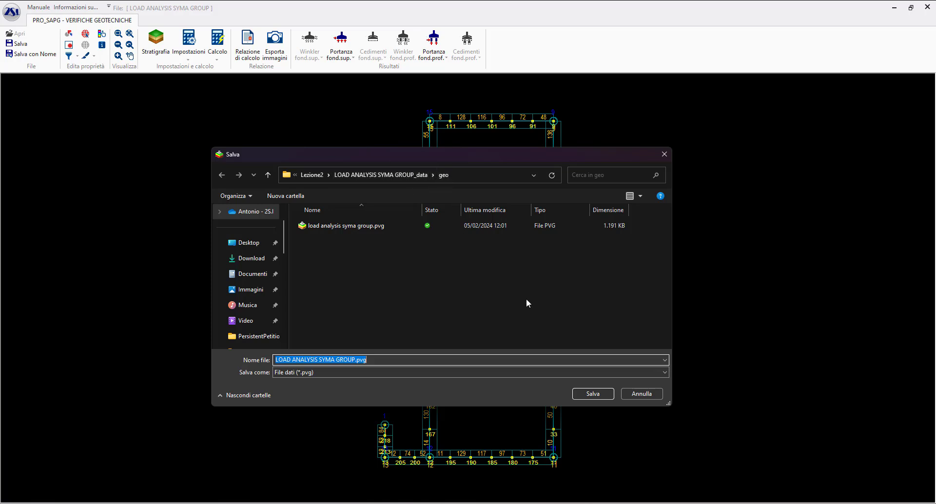
pyautogui.click(593, 393)
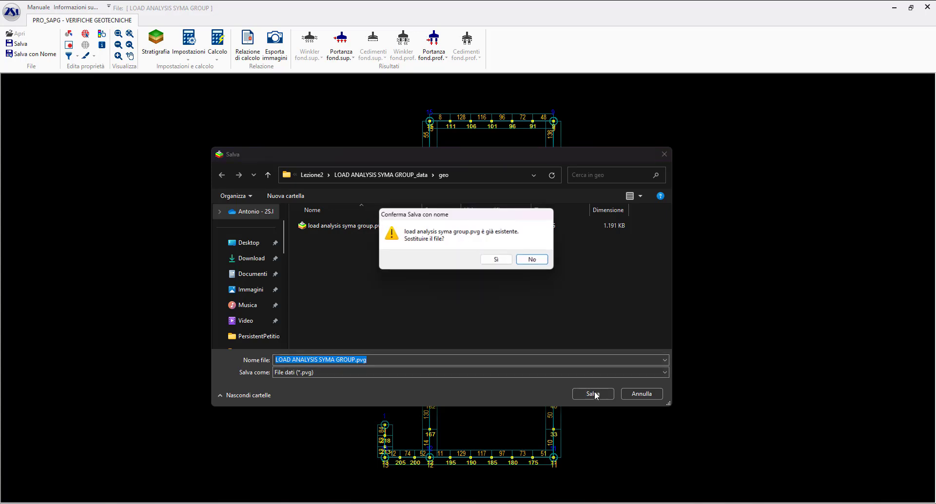
pyautogui.click(506, 262)
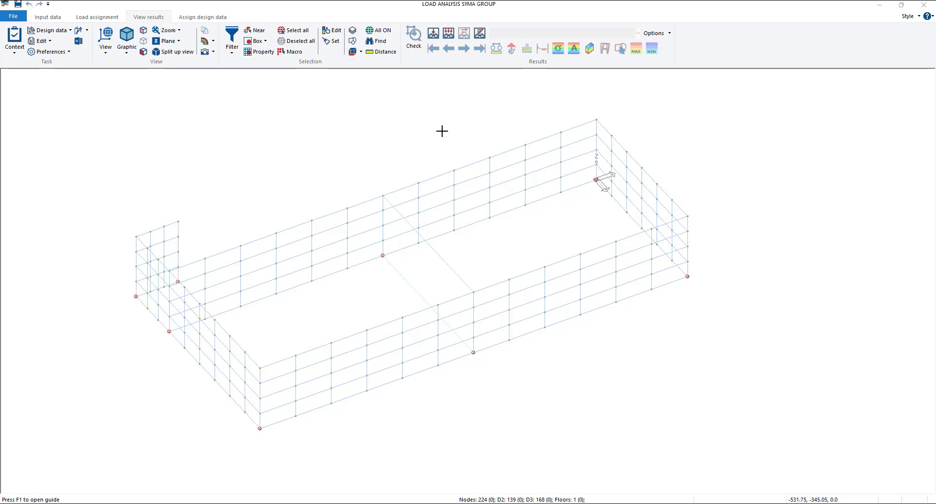
# - Select all D3 wall elements, run their limit states design, and acknowledge the additional and shear reinforcement warnings
pyautogui.click(198, 17)
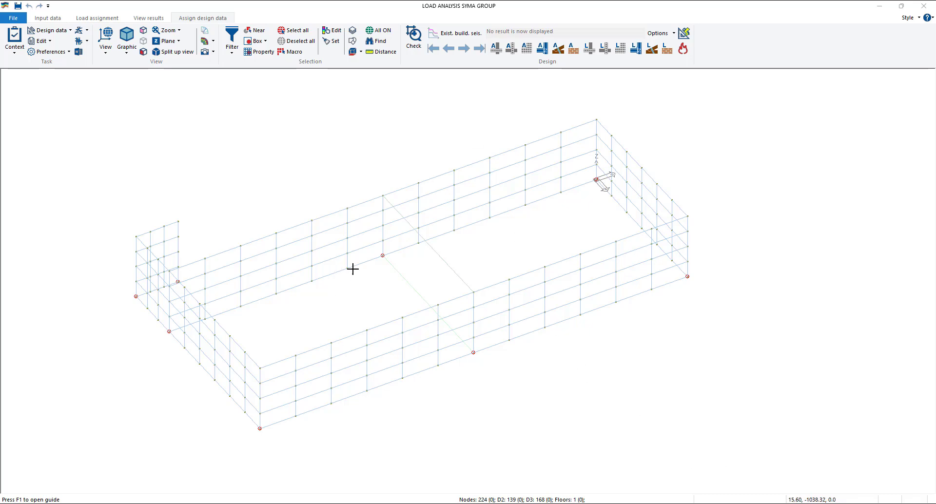
pyautogui.click(301, 32)
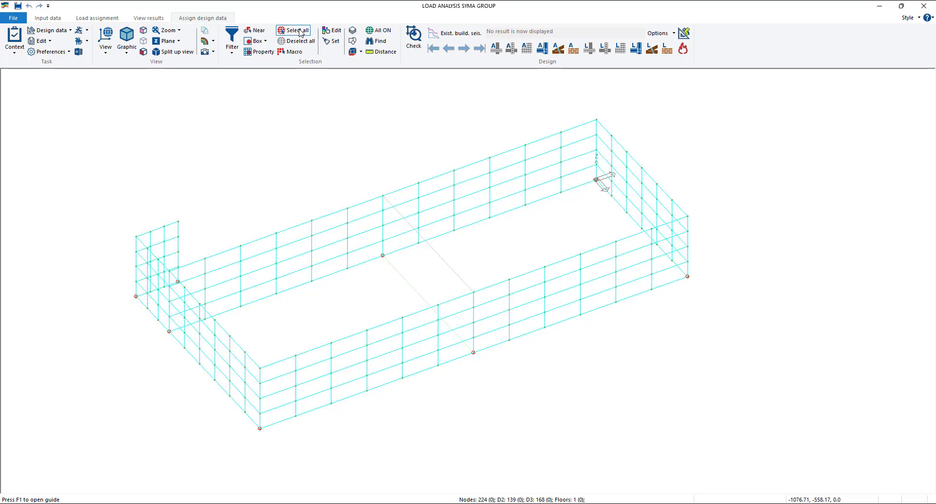
pyautogui.rightClick(329, 145)
pyautogui.moveTo(380, 266)
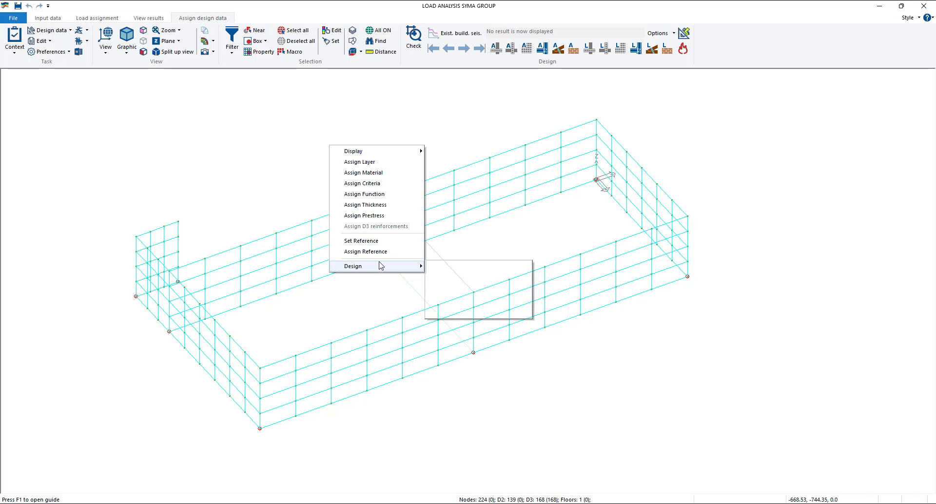
pyautogui.click(449, 266)
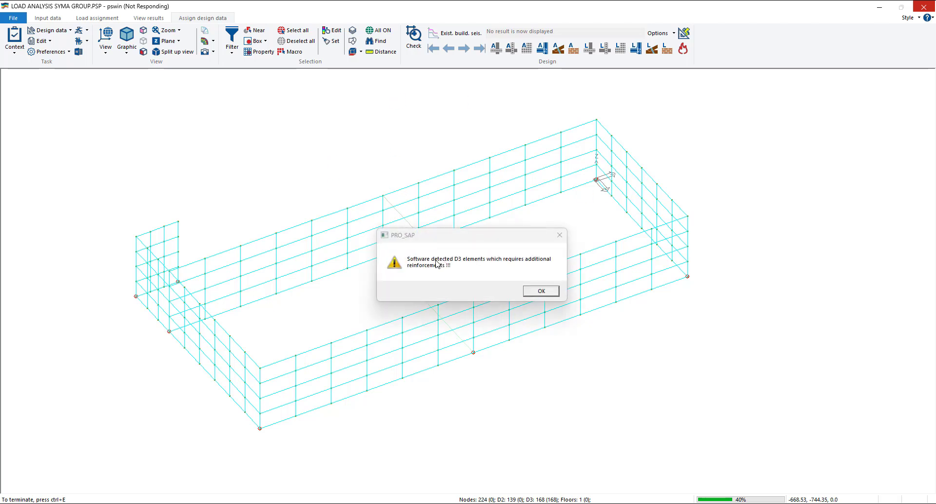
pyautogui.moveTo(479, 239); pyautogui.dragTo(457, 234)
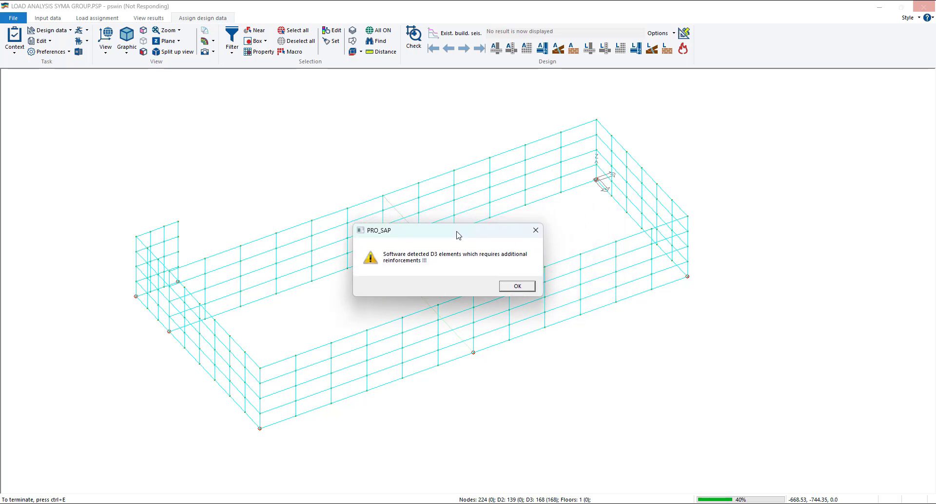
pyautogui.moveTo(459, 236)
pyautogui.mouseDown()
pyautogui.moveTo(476, 232)
pyautogui.moveTo(461, 234)
pyautogui.mouseUp()
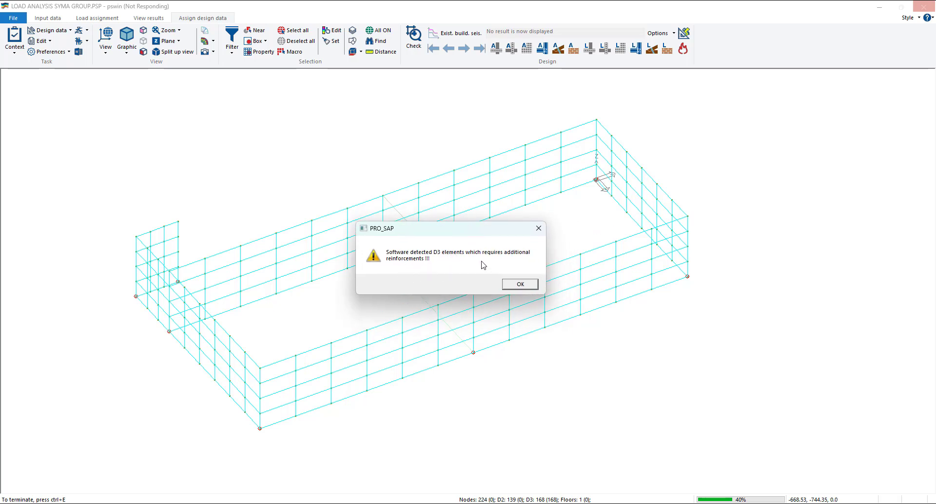
pyautogui.click(529, 287)
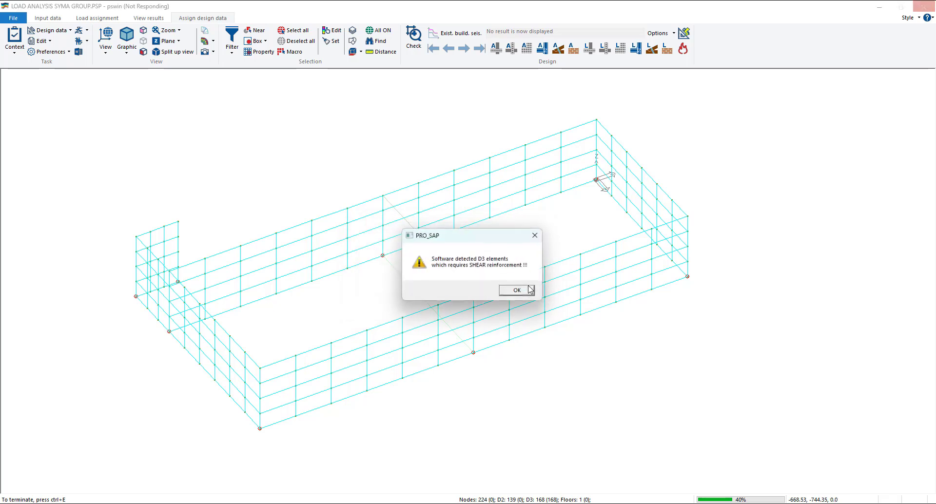
pyautogui.click(530, 290)
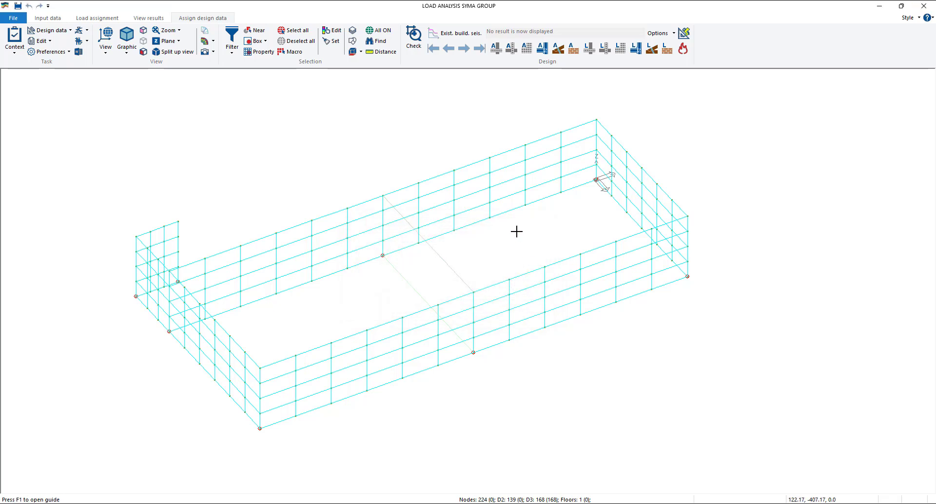
# - Display the ULS design status and the U.L.S. Check N/M map of the D3 walls, and close the map
pyautogui.click(623, 51)
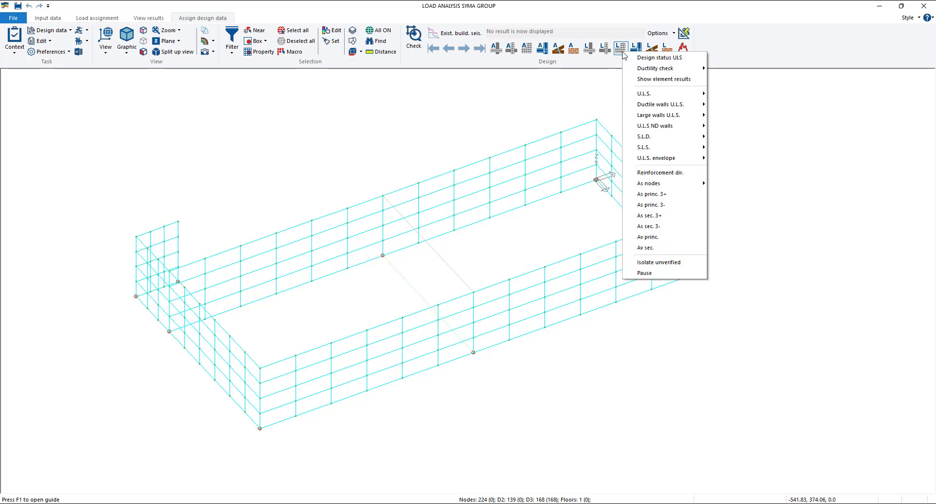
pyautogui.click(653, 58)
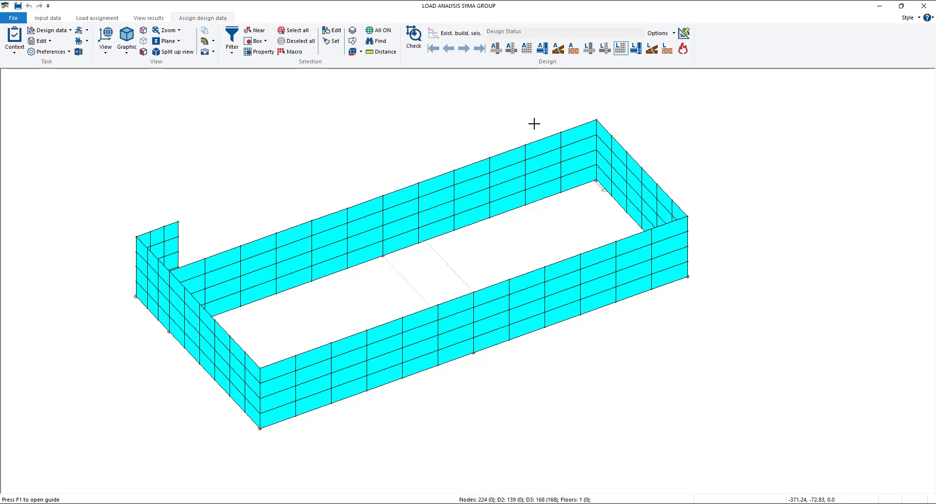
pyautogui.click(619, 49)
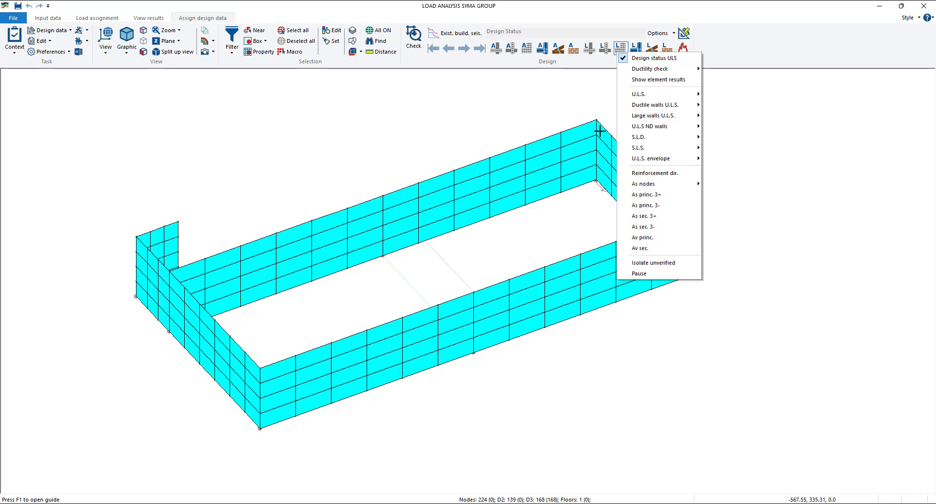
pyautogui.moveTo(668, 93)
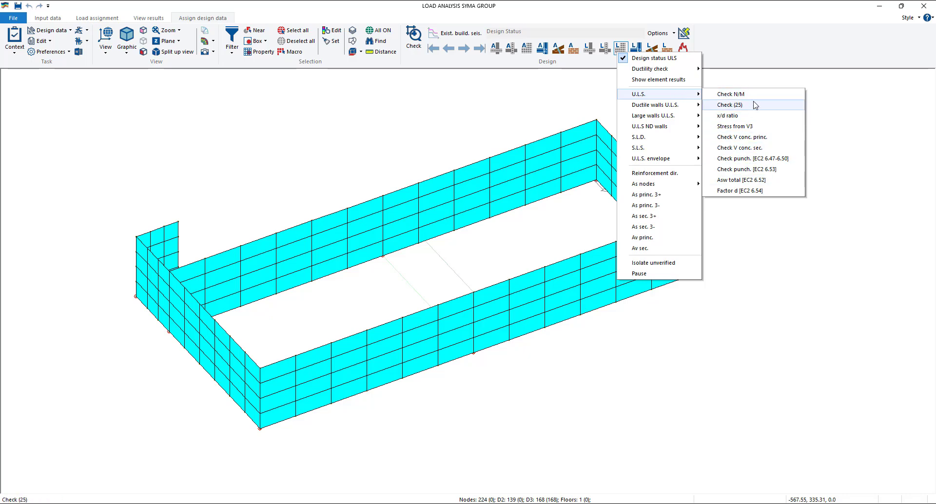
pyautogui.click(731, 94)
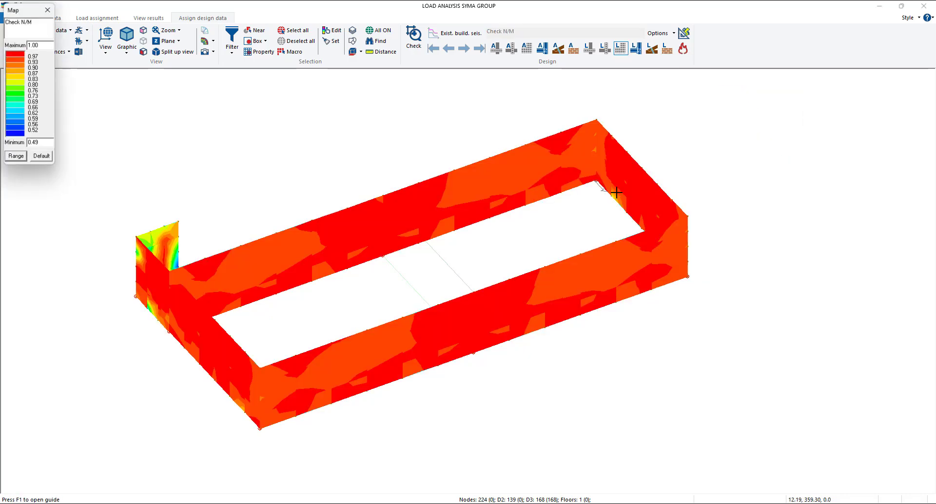
pyautogui.click(49, 7)
pyautogui.click(621, 48)
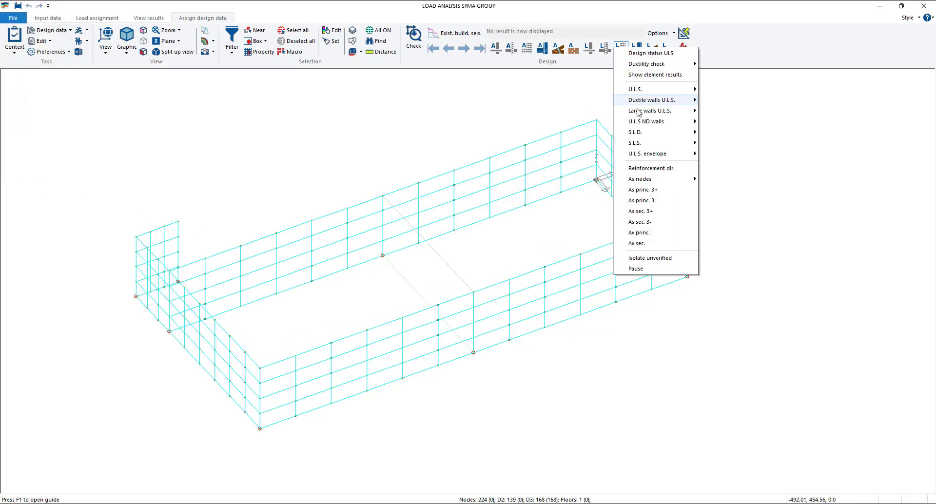
pyautogui.click(480, 124)
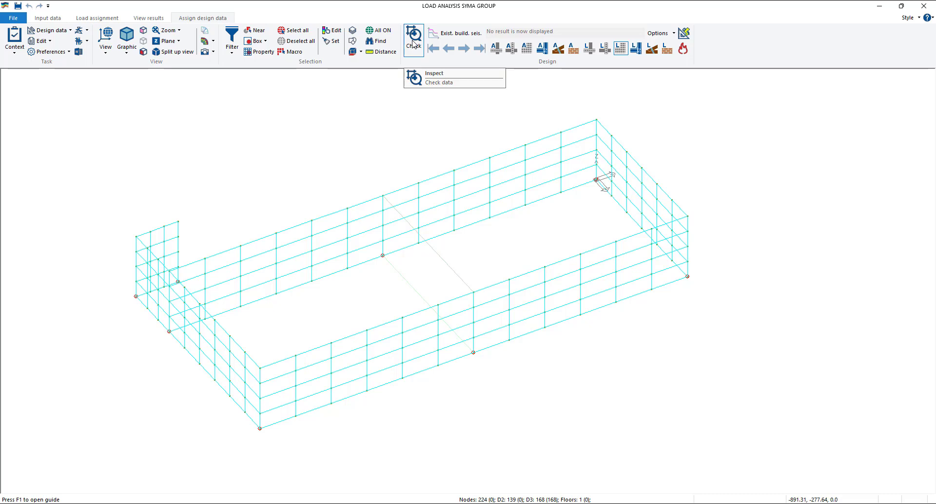
# - Inspect one D3 element in the long rear wall for its axial, shear, seismic service and DLS checks, and close its results
pyautogui.click(413, 44)
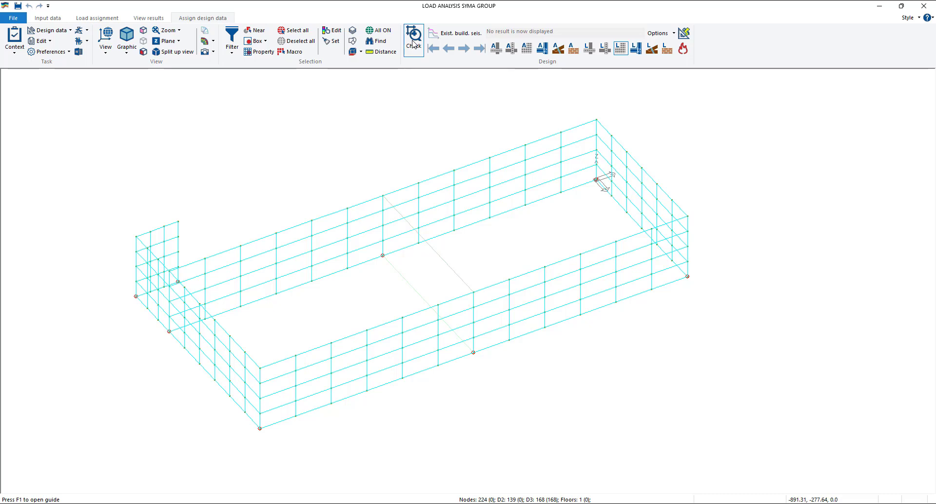
pyautogui.click(468, 172)
pyautogui.moveTo(140, 8); pyautogui.dragTo(147, 49)
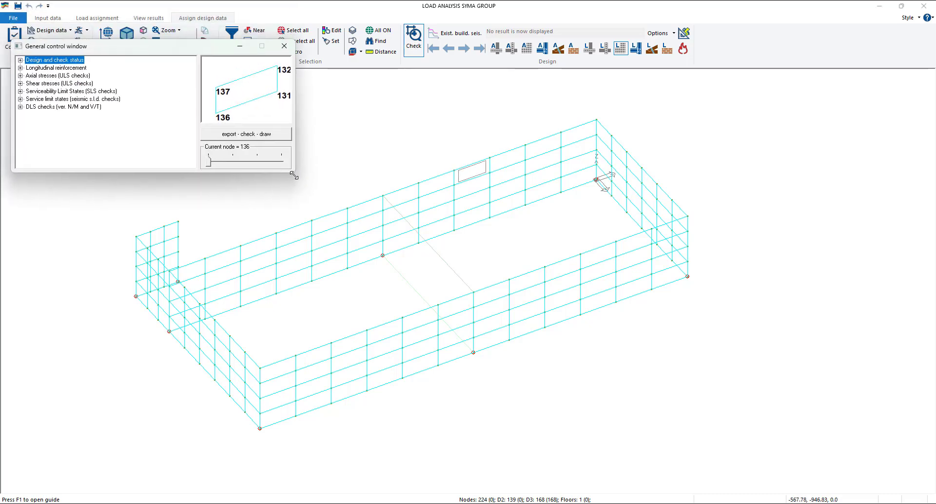
pyautogui.moveTo(294, 174); pyautogui.dragTo(405, 238)
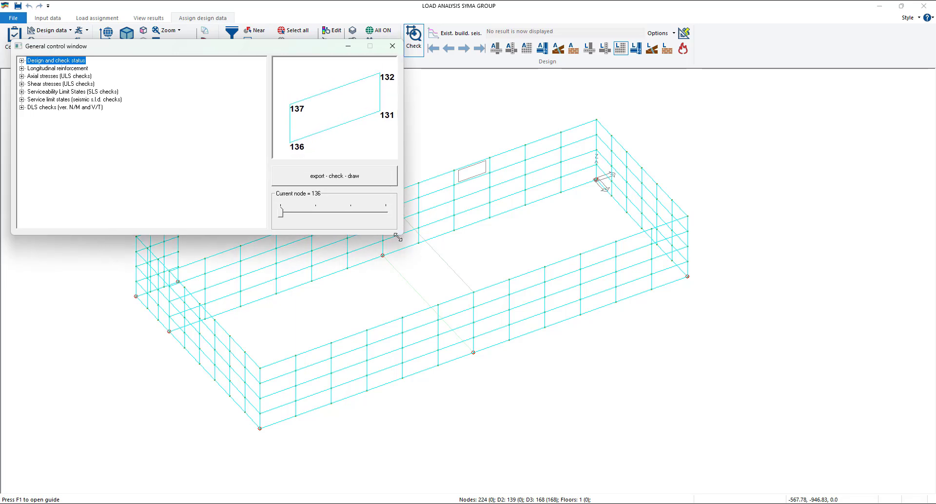
pyautogui.click(21, 76)
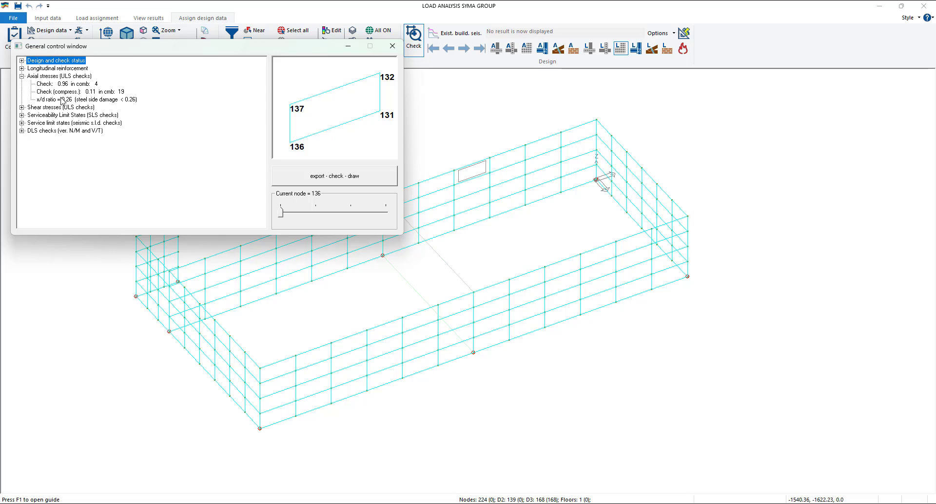
pyautogui.click(21, 107)
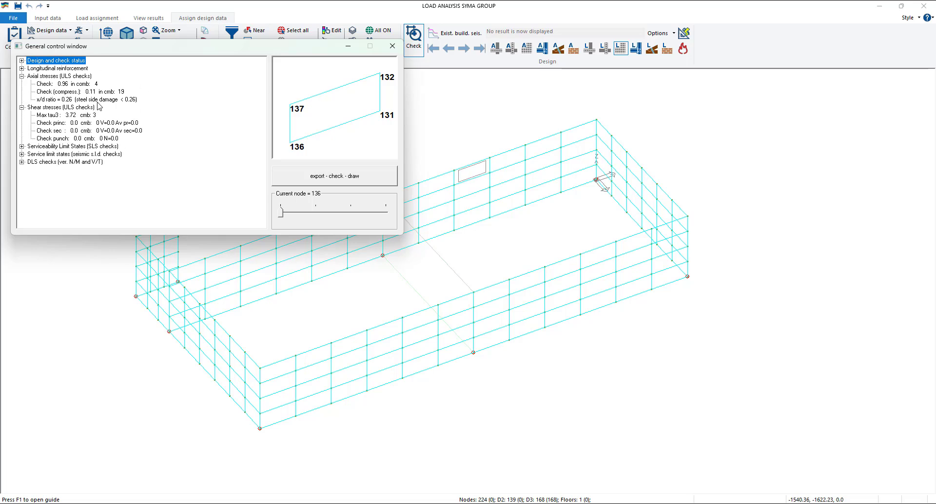
pyautogui.click(22, 154)
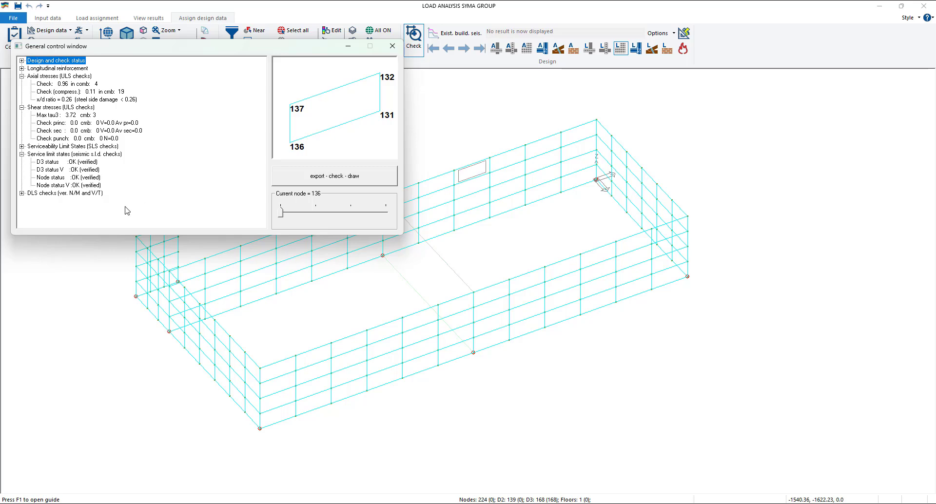
pyautogui.click(22, 193)
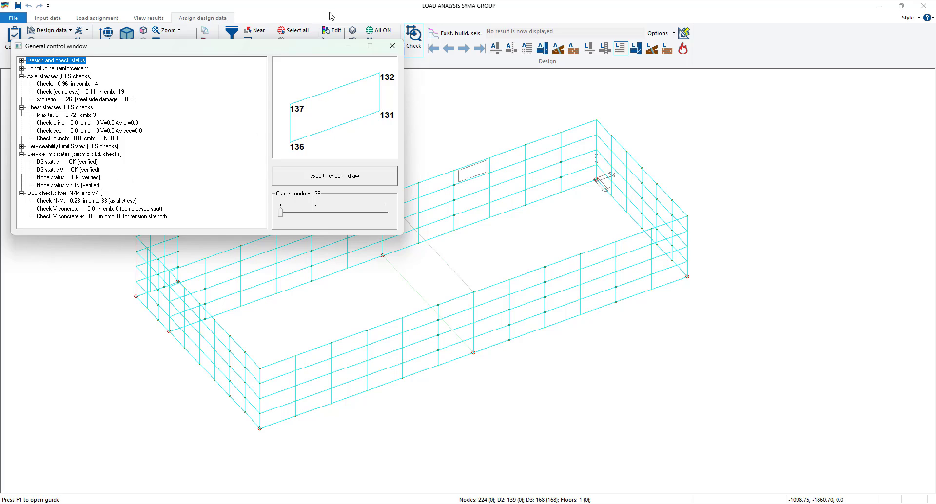
pyautogui.click(392, 47)
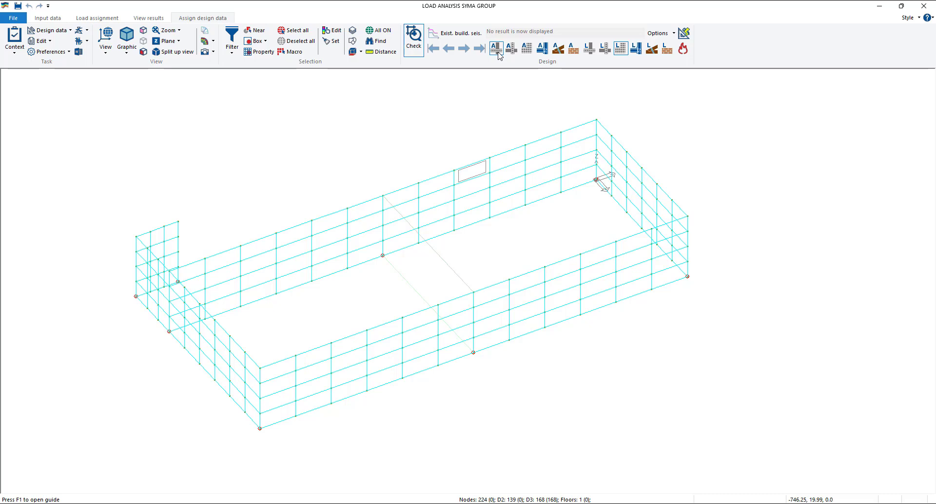
# - Display the limit state design status of the D2 beam elements and clear the D3 selection
pyautogui.click(621, 49)
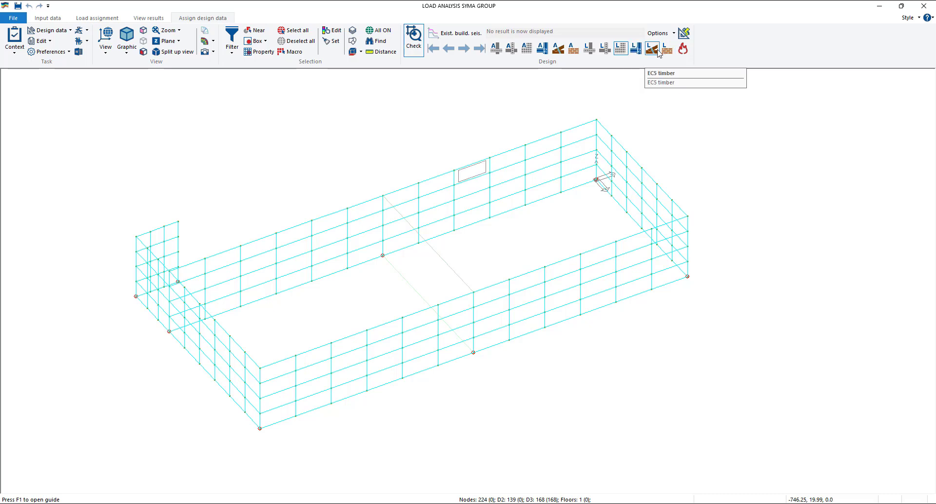
pyautogui.click(590, 48)
pyautogui.click(634, 69)
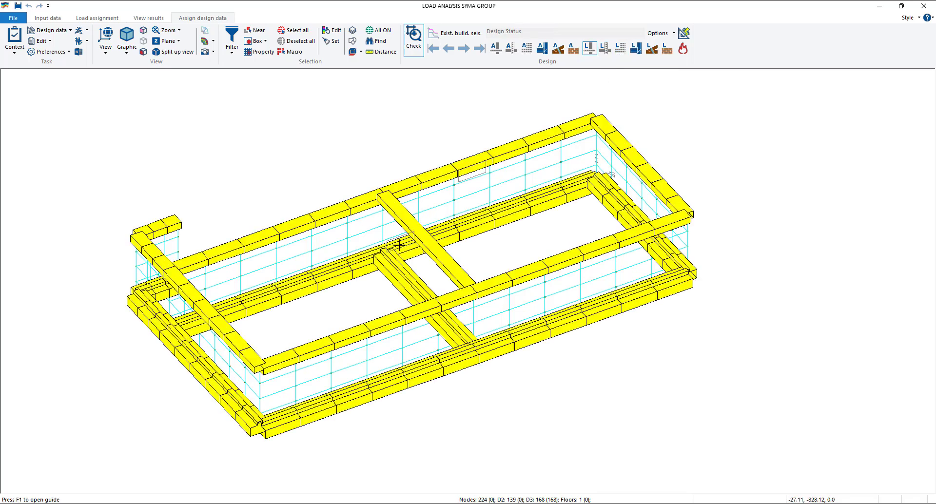
pyautogui.press('Escape')
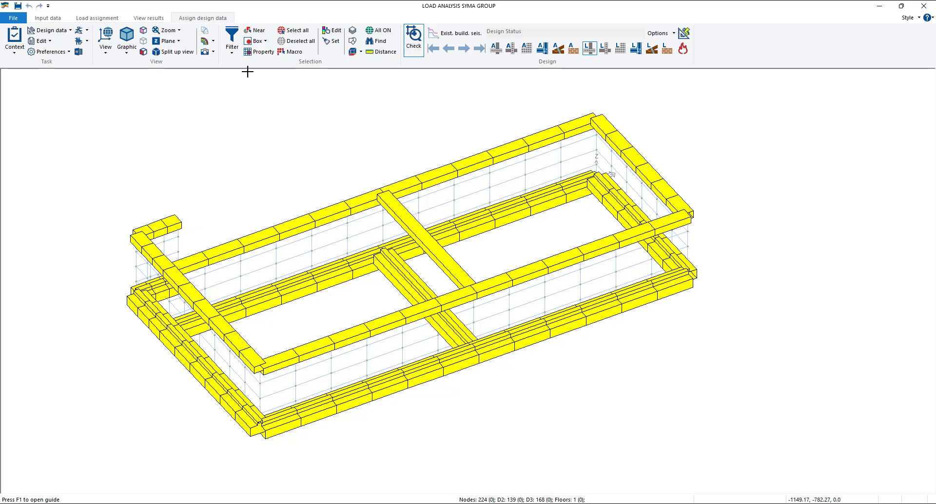
pyautogui.click(232, 51)
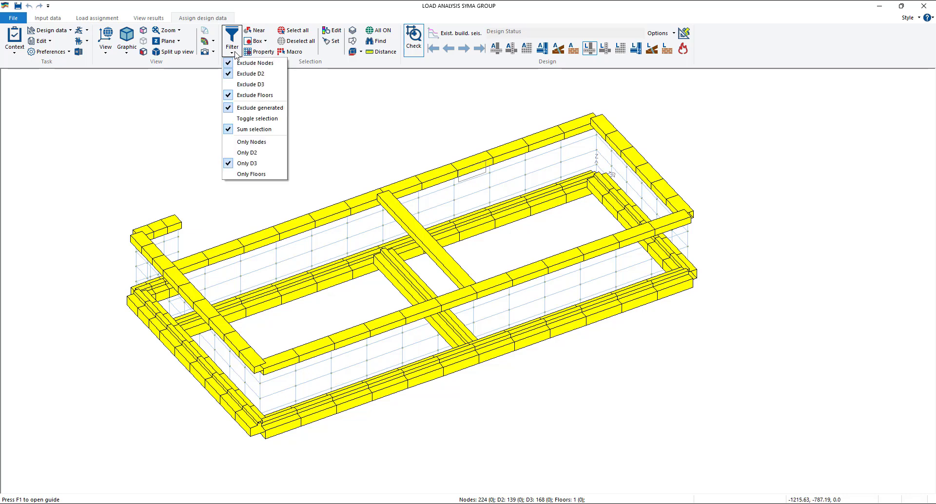
pyautogui.click(262, 168)
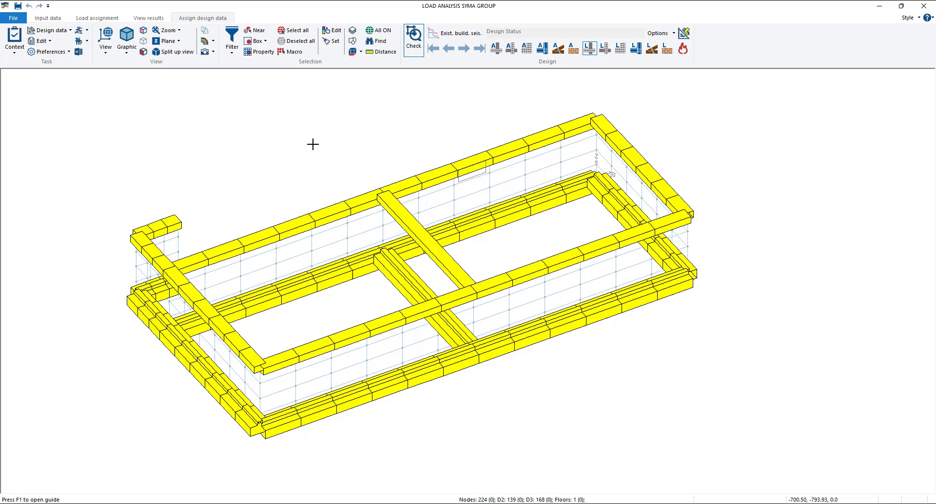
pyautogui.click(292, 31)
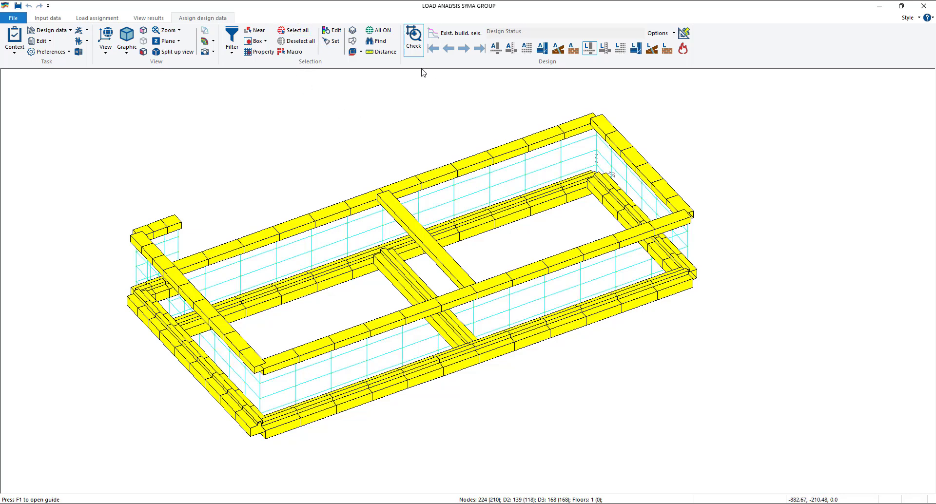
pyautogui.click(351, 92)
# - Restrict the selection to D2 elements, select them all, and run their limit states design, proceeding with beams and columns together
pyautogui.click(234, 54)
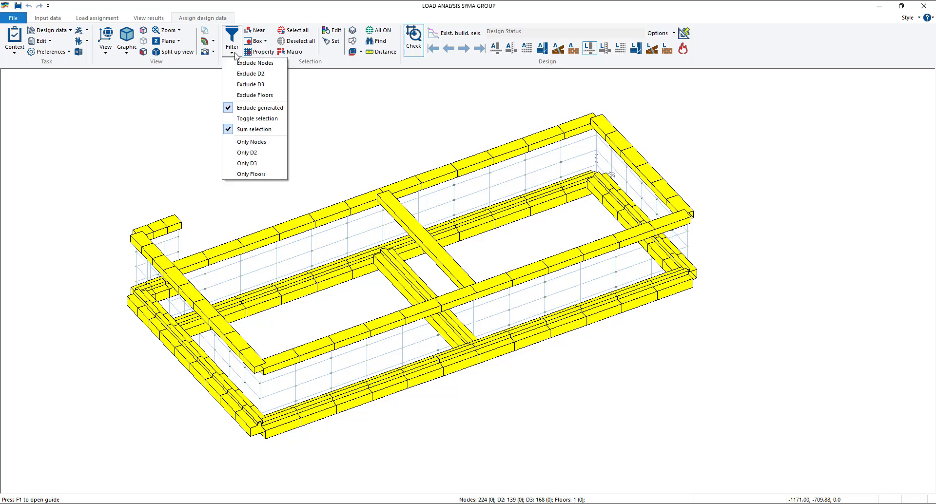
pyautogui.click(259, 152)
pyautogui.click(292, 30)
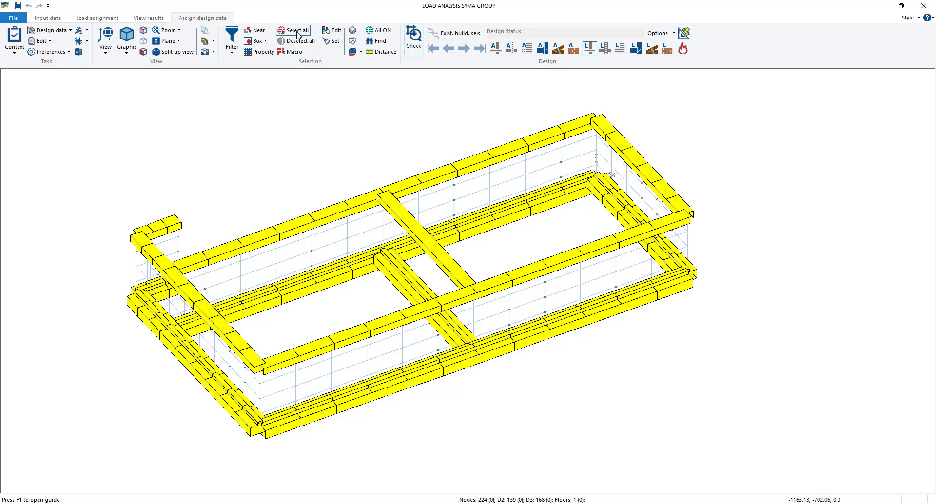
pyautogui.rightClick(292, 98)
pyautogui.moveTo(341, 235)
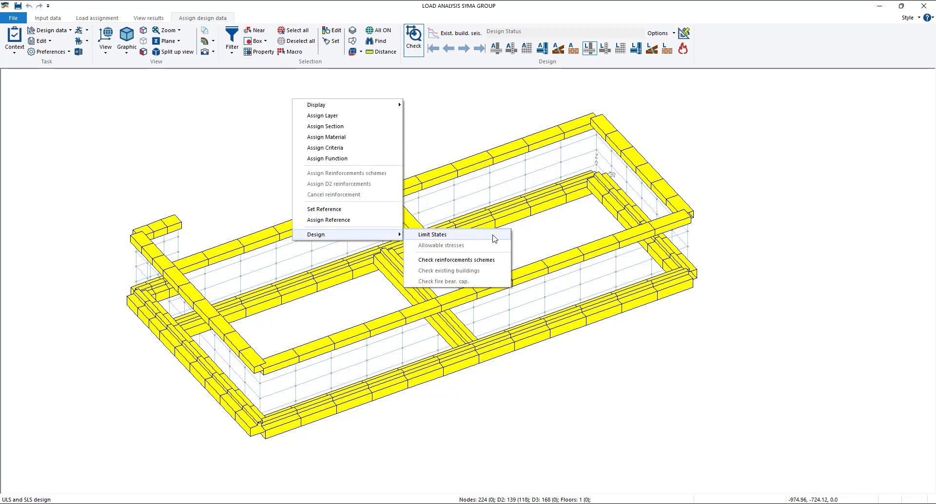
pyautogui.click(458, 237)
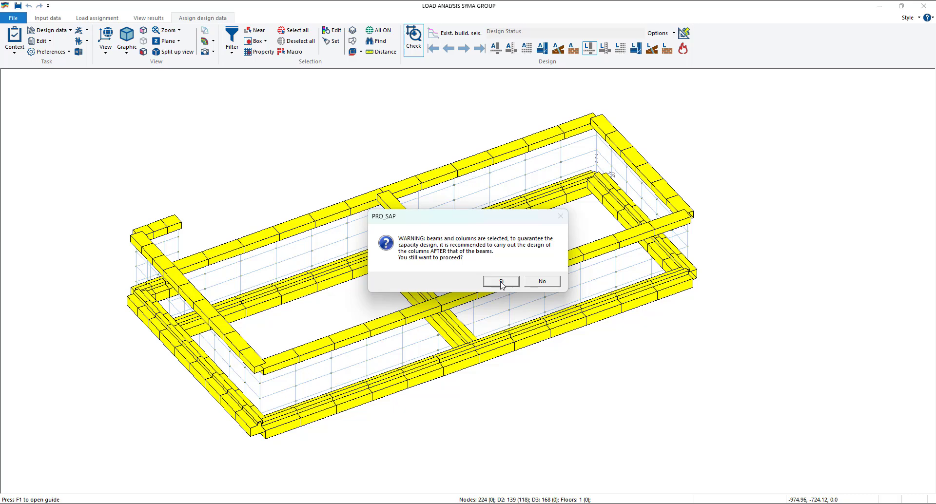
pyautogui.moveTo(498, 225); pyautogui.dragTo(643, 118)
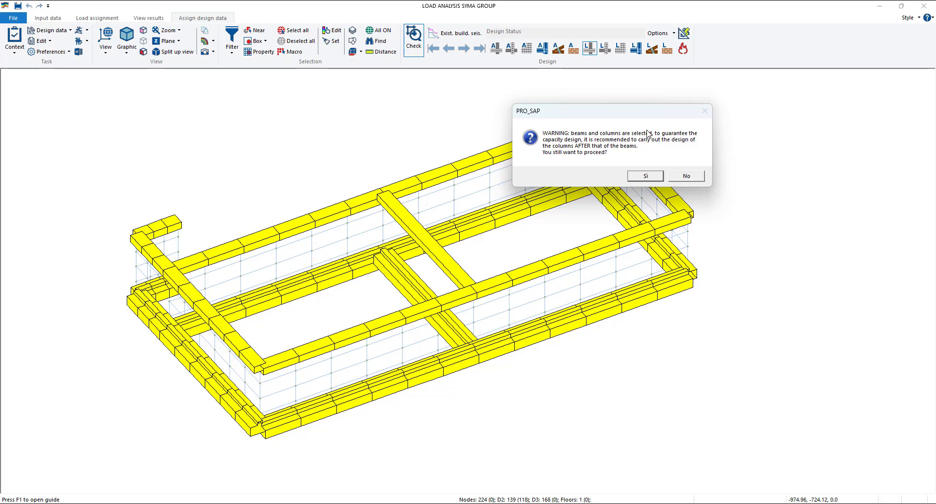
pyautogui.click(648, 175)
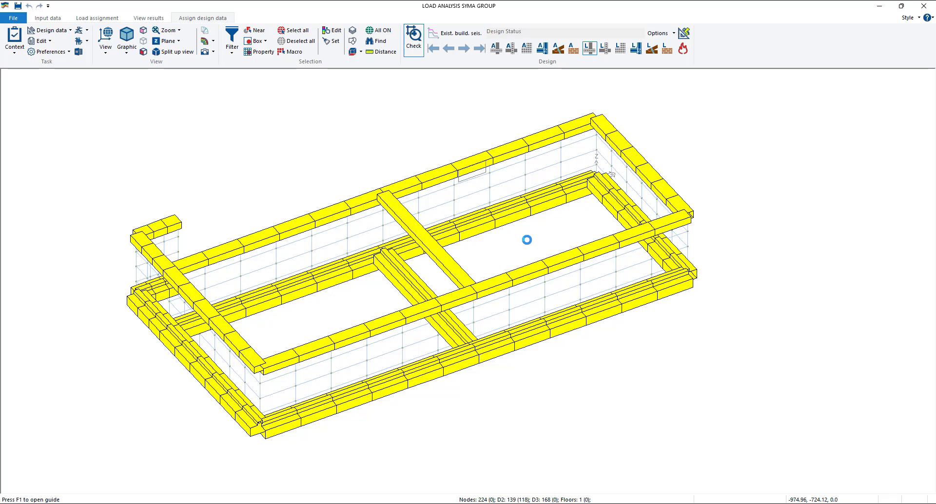
# - Examine the ULS design status of the D2 beams and the available U.L.S. checks, and clear the D2 selection
pyautogui.click(505, 291)
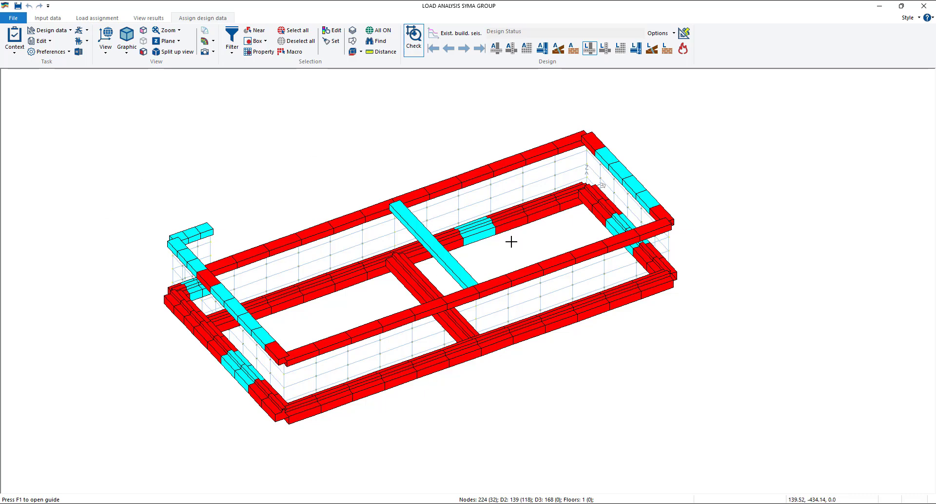
pyautogui.scroll(3, 507, 239)
pyautogui.scroll(-2, 501, 243)
pyautogui.moveTo(503, 260); pyautogui.dragTo(546, 249, button='middle')
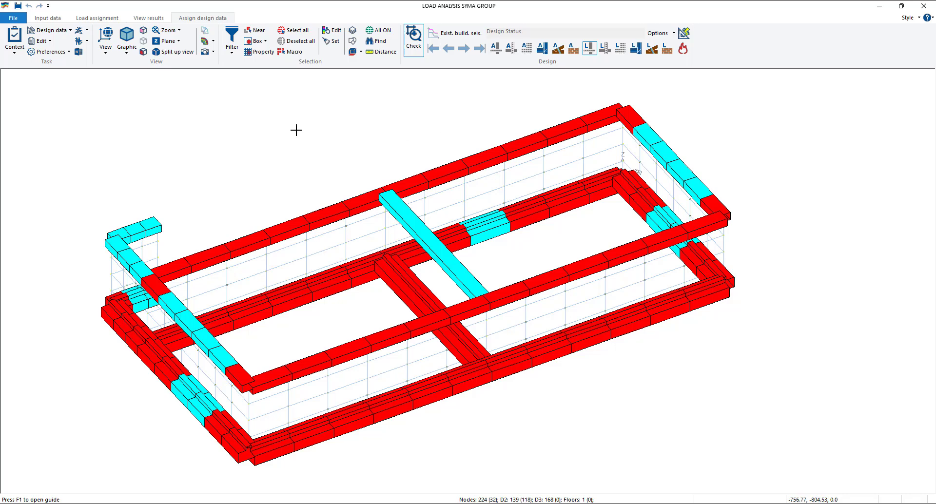
pyautogui.click(595, 54)
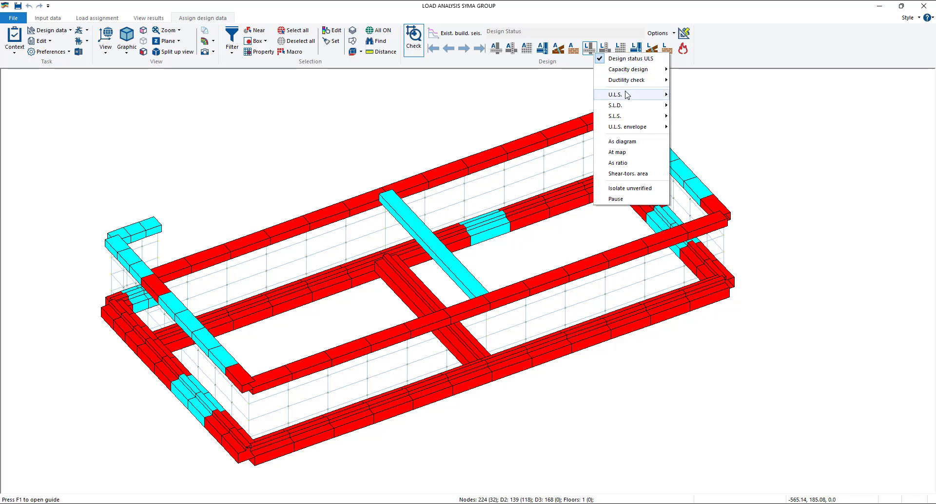
pyautogui.moveTo(627, 95)
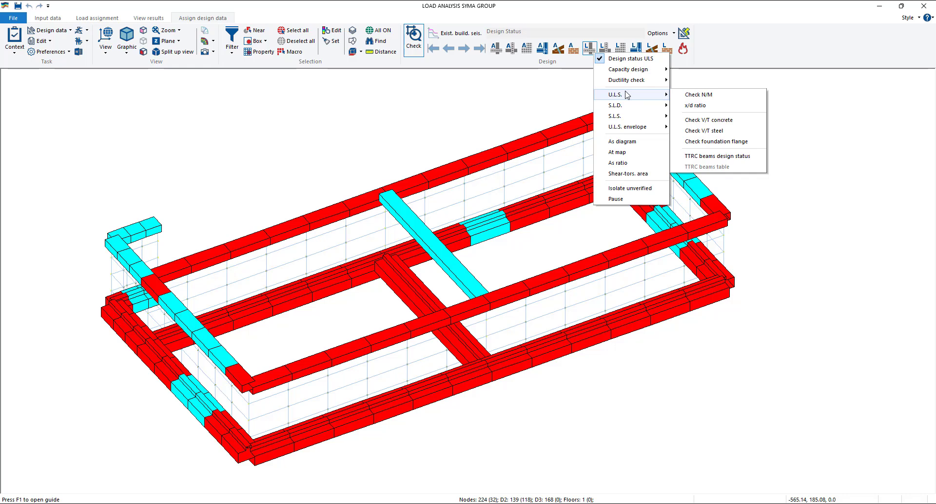
pyautogui.click(481, 104)
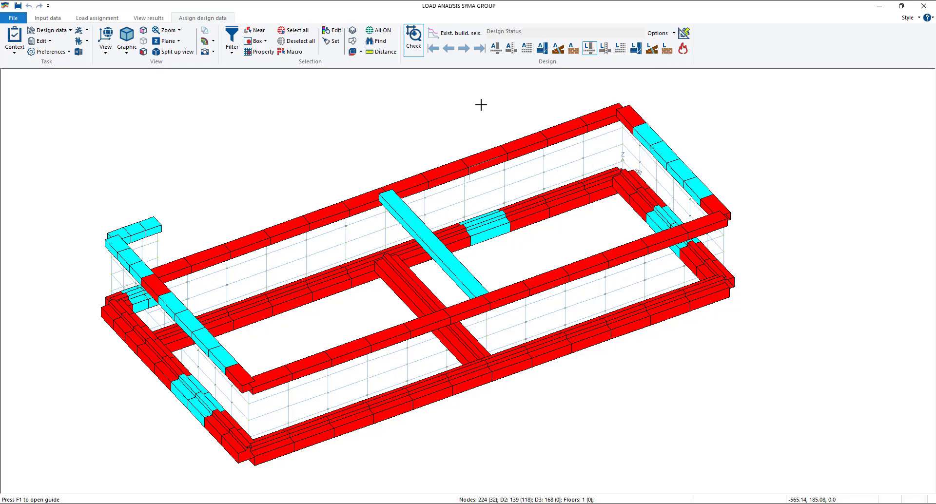
pyautogui.click(469, 102)
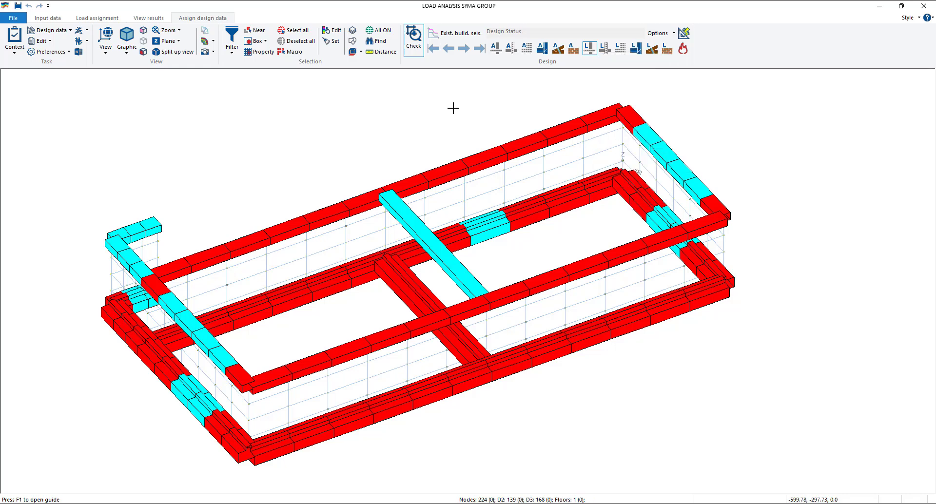
pyautogui.scroll(1, 454, 108)
pyautogui.scroll(-1, 448, 107)
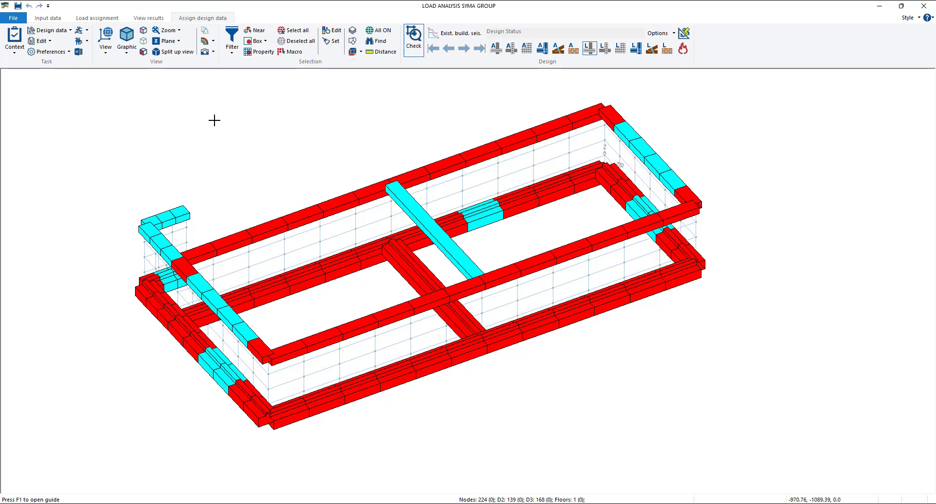
# - Set up the calculation report by combinations, including the r.c. design of D2 new and existing and D3 new and existing elements
pyautogui.click(13, 53)
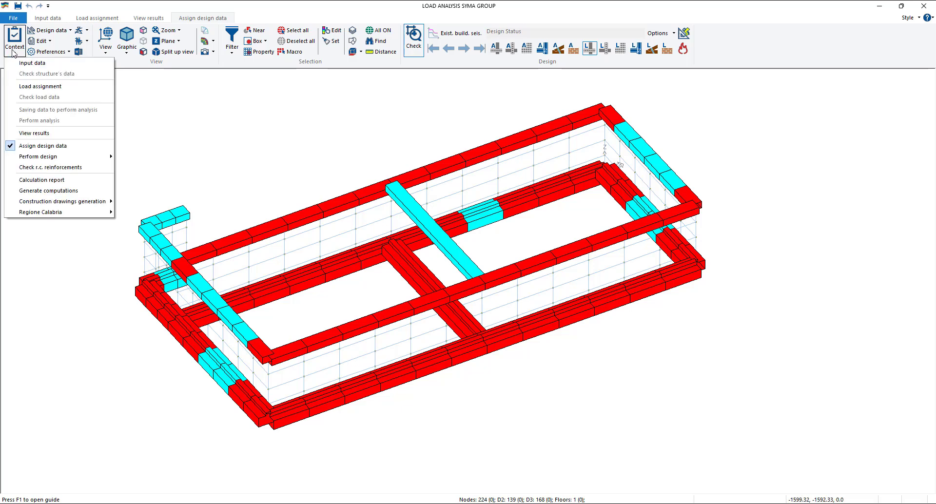
pyautogui.click(57, 180)
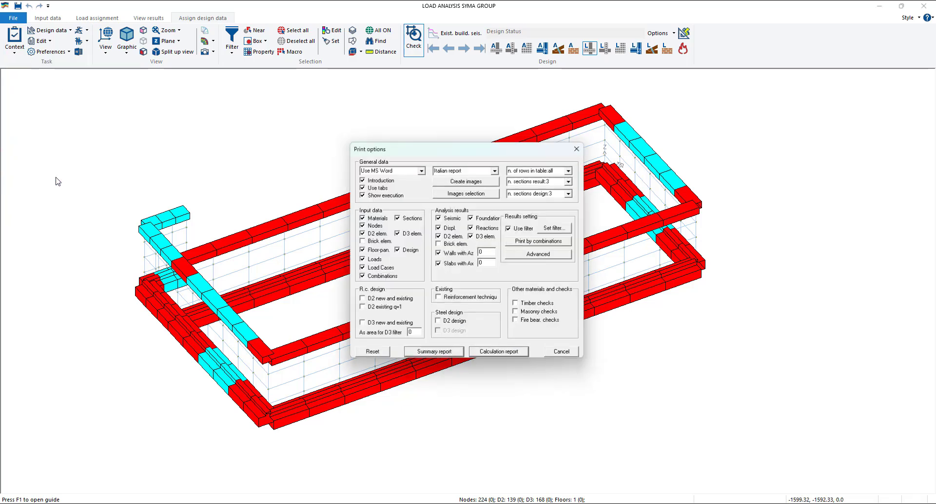
pyautogui.moveTo(390, 153); pyautogui.dragTo(362, 131)
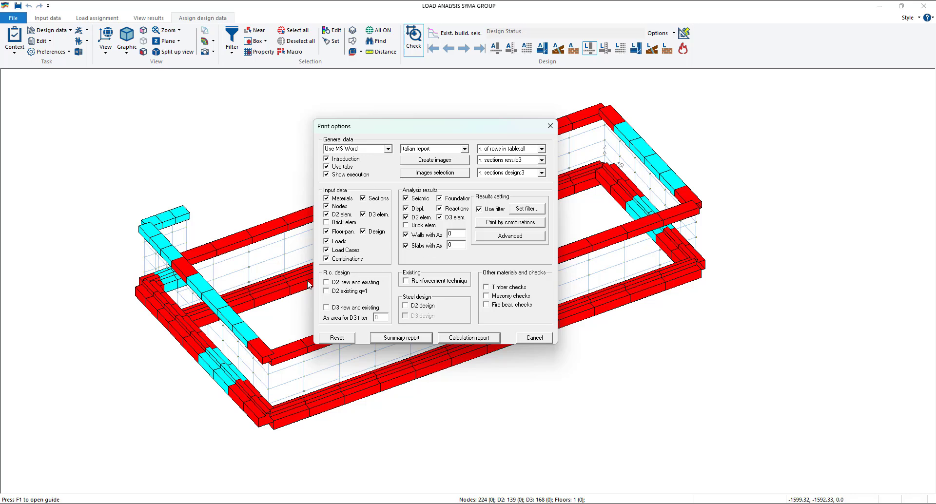
pyautogui.moveTo(468, 127); pyautogui.dragTo(482, 120)
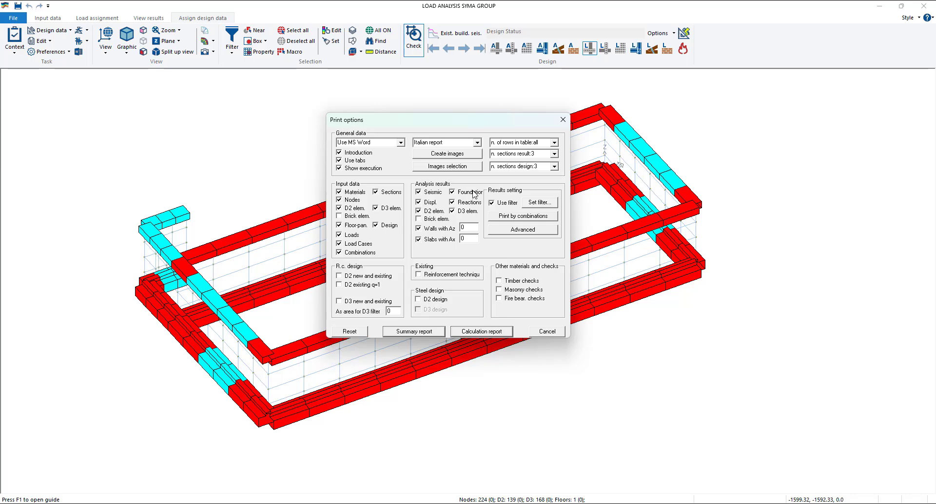
pyautogui.click(548, 219)
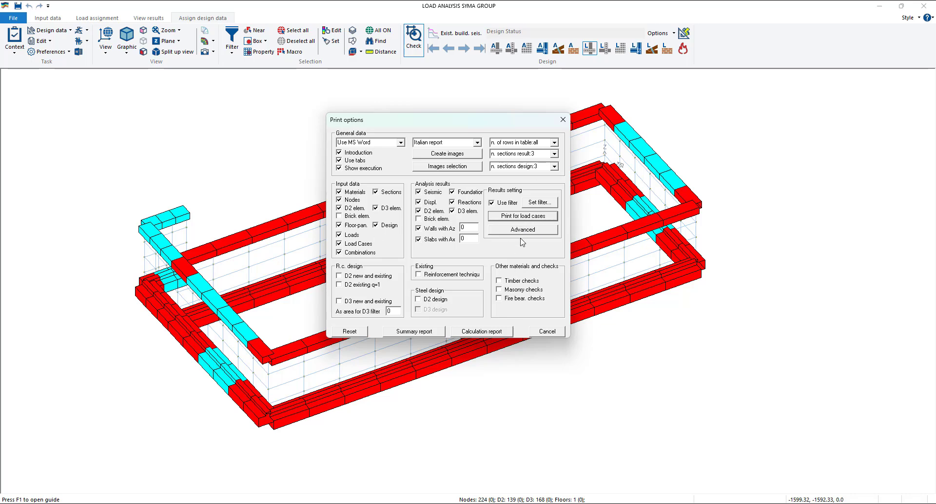
pyautogui.click(546, 218)
pyautogui.click(364, 276)
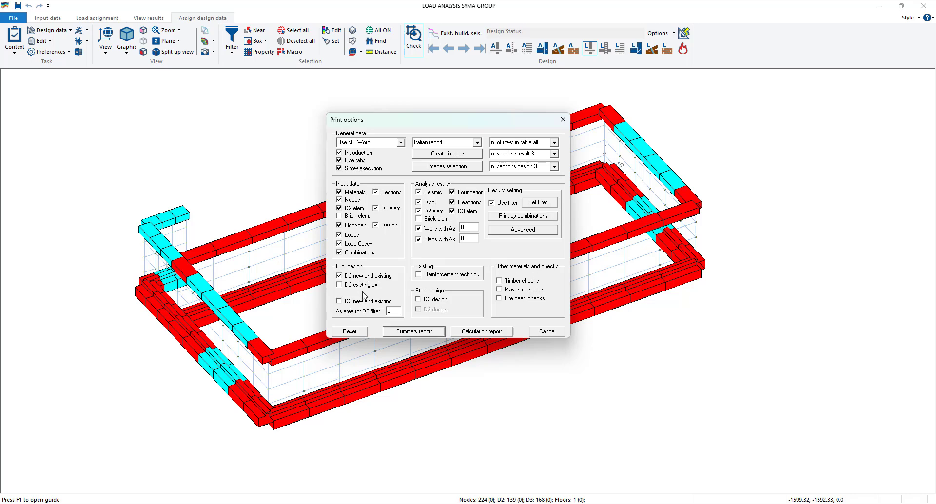
pyautogui.click(348, 302)
# - Generate the calculation report and save it as a Word document named Report in the LOAD ANALYSIS SYMA GROUP_data folder
pyautogui.click(507, 332)
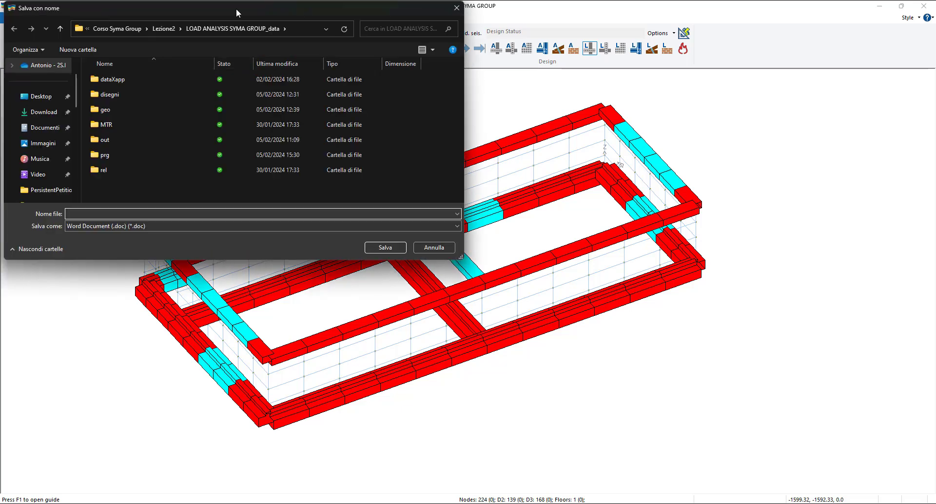
pyautogui.moveTo(236, 8); pyautogui.dragTo(337, 64)
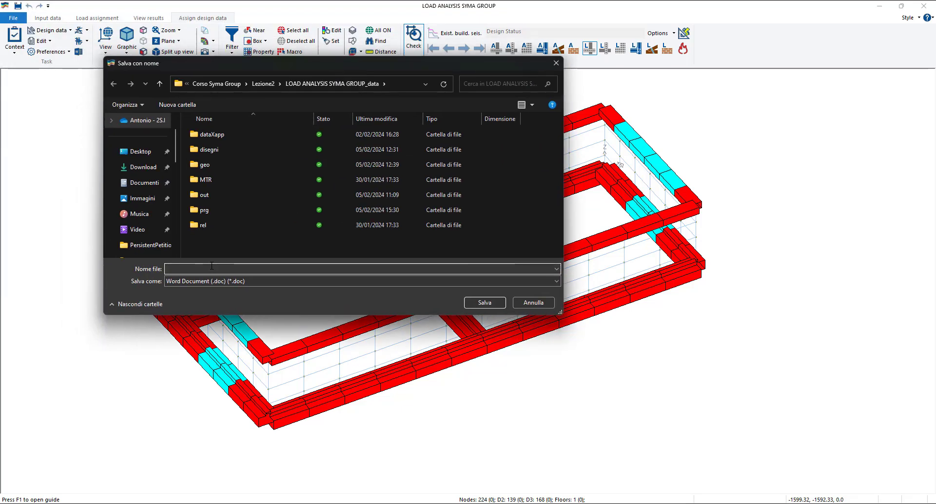
pyautogui.write('Report')
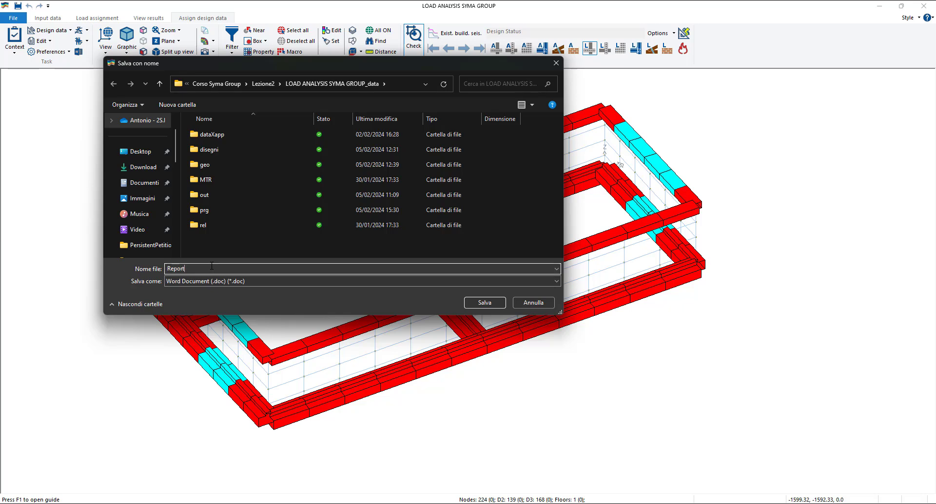
pyautogui.click(474, 302)
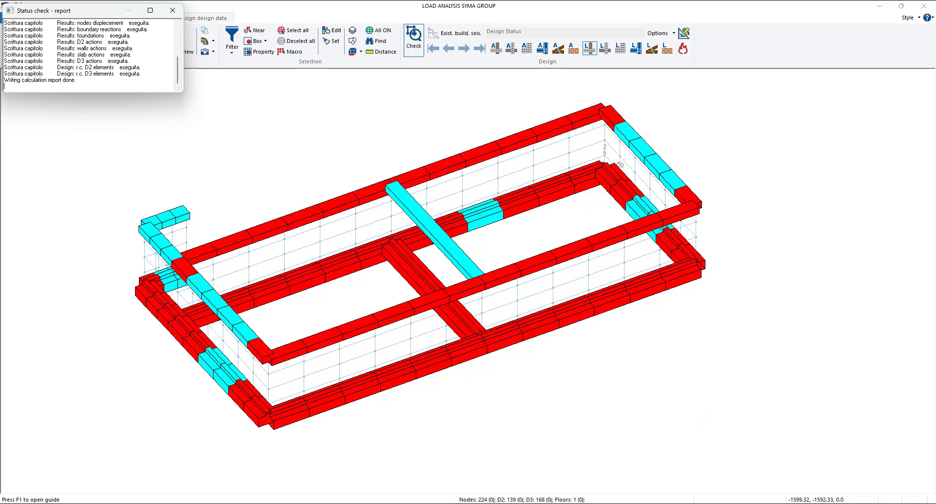
# - Switch to the report in Word and examine its table of contents, project data and introductory pages
pyautogui.click(684, 503)
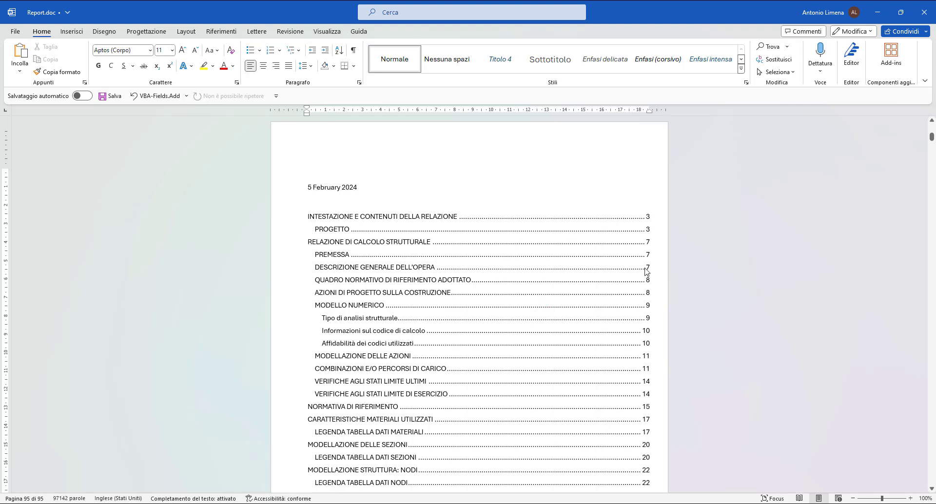
pyautogui.scroll(-8, 578, 202)
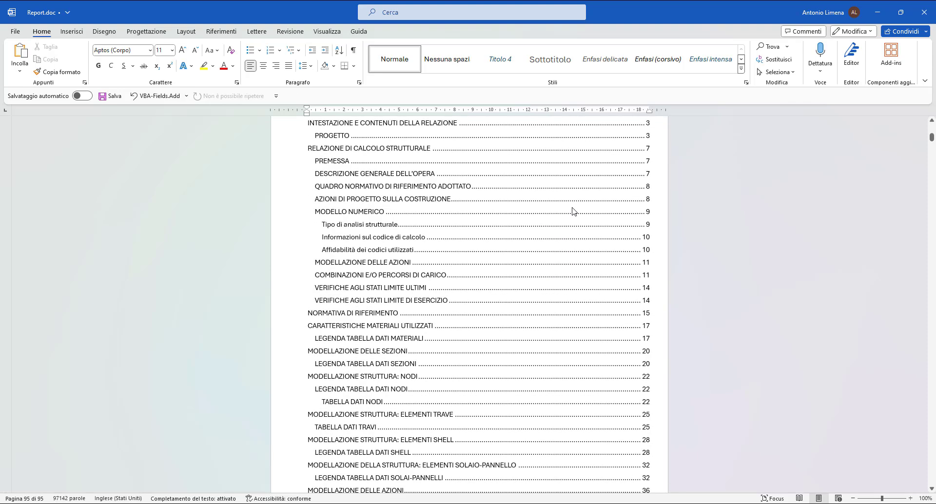
pyautogui.scroll(20, 593, 211)
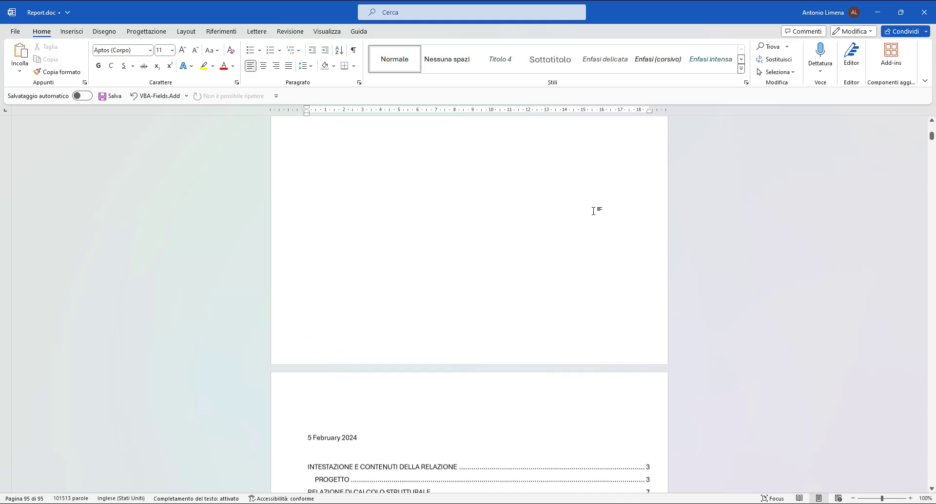
pyautogui.moveTo(932, 134); pyautogui.dragTo(932, 128)
pyautogui.scroll(-10, 585, 264)
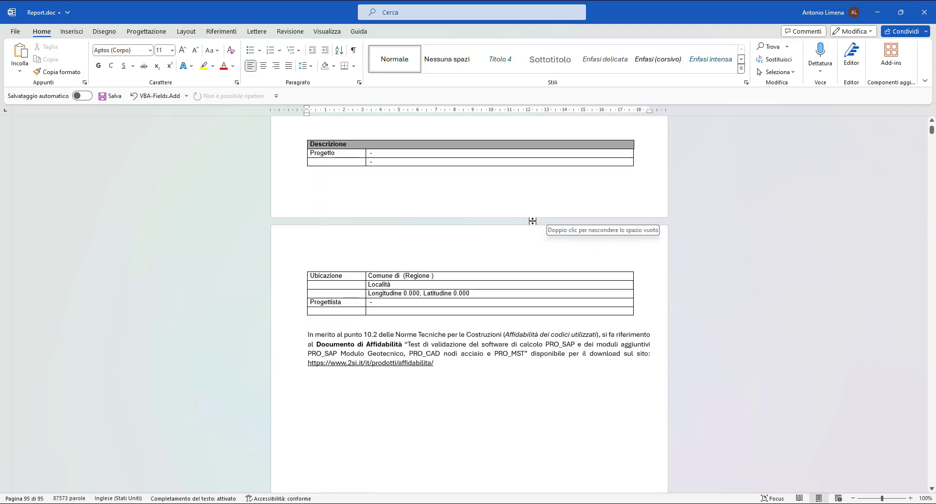
pyautogui.scroll(-5, 541, 235)
pyautogui.scroll(-5, 541, 235)
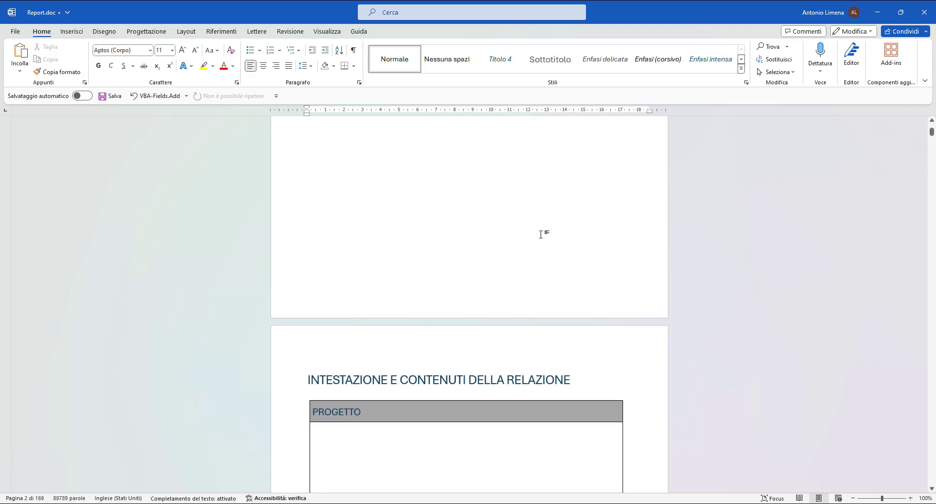
pyautogui.scroll(-5, 528, 247)
pyautogui.scroll(-5, 529, 248)
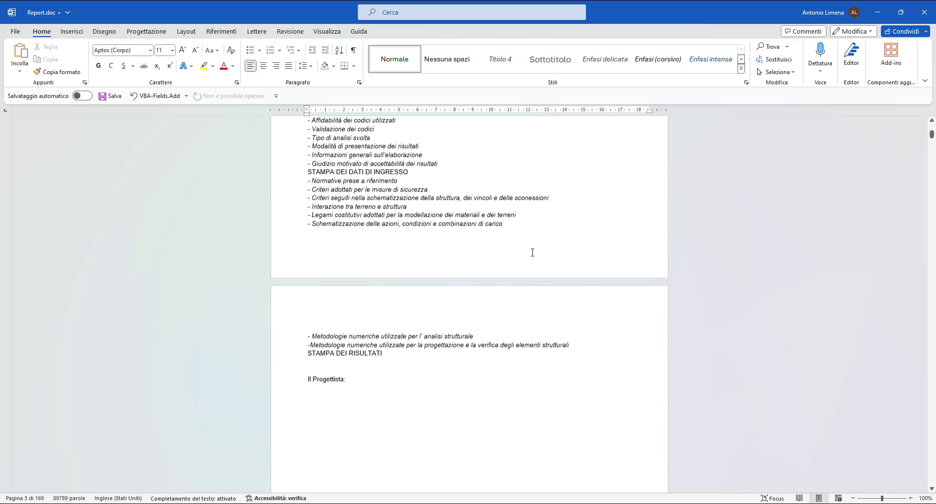
pyautogui.moveTo(930, 142)
pyautogui.mouseDown()
pyautogui.moveTo(931, 152)
pyautogui.moveTo(931, 128)
pyautogui.mouseUp()
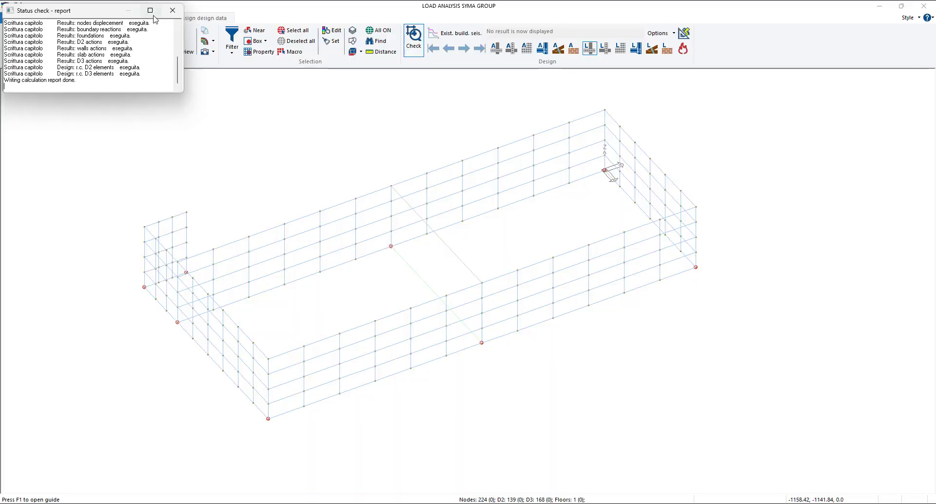
# - Return to PRO_SAP, try the English report language in the calculation report options, and dismiss the options
pyautogui.click(166, 12)
pyautogui.click(14, 49)
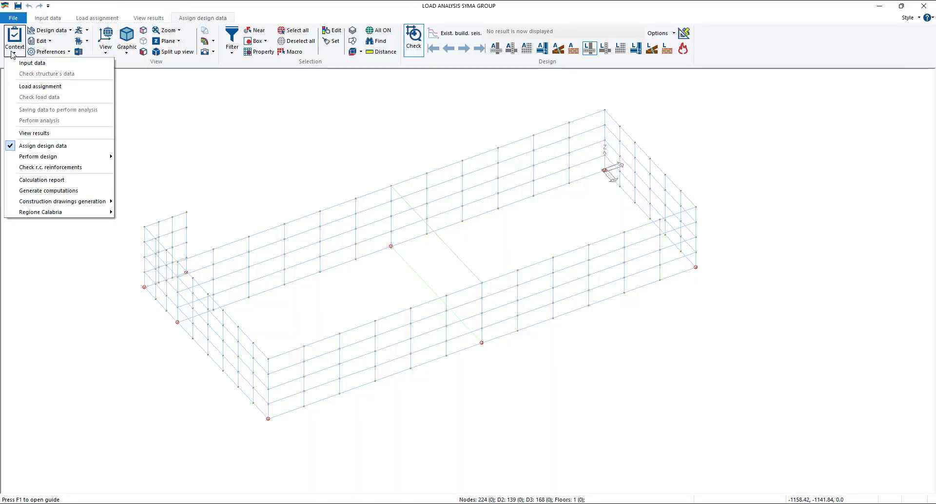
pyautogui.click(37, 180)
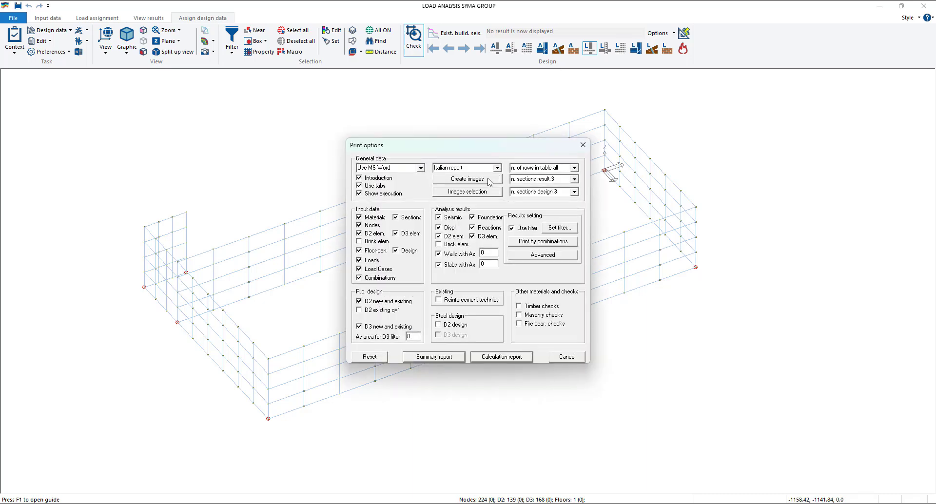
pyautogui.click(501, 170)
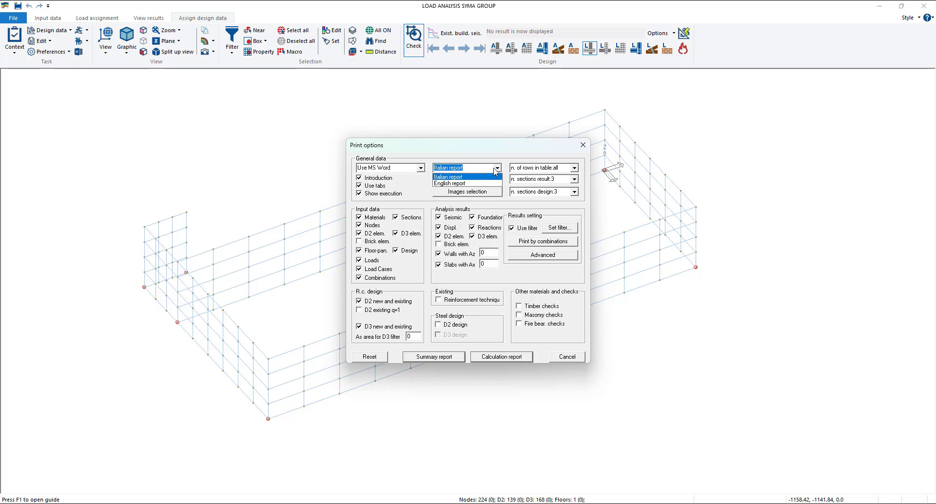
pyautogui.click(474, 183)
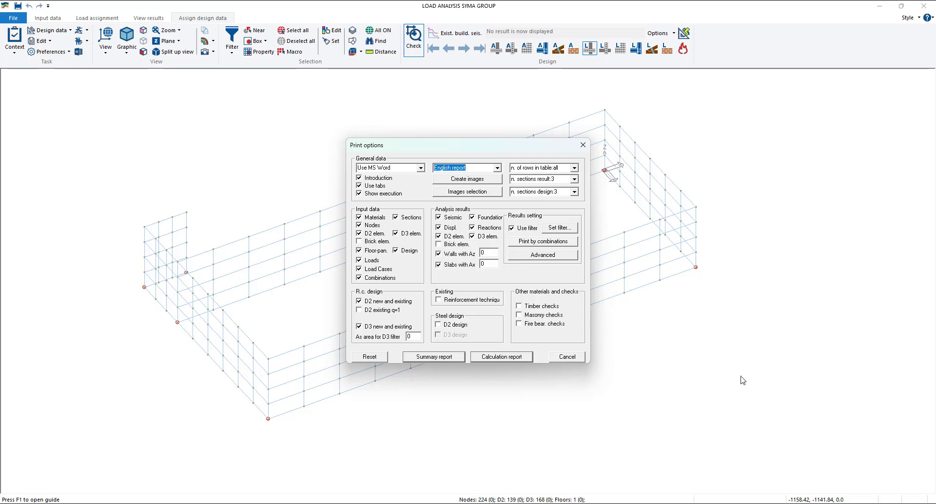
pyautogui.click(500, 169)
pyautogui.click(499, 177)
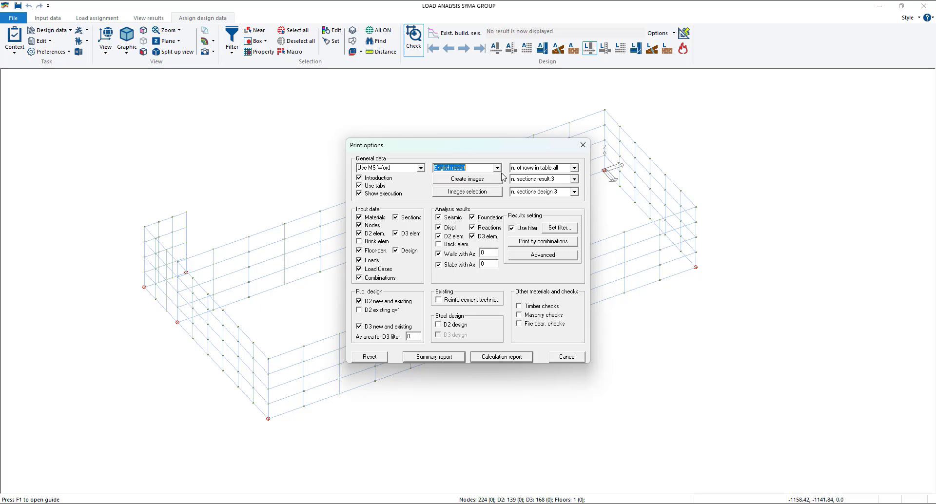
pyautogui.click(566, 357)
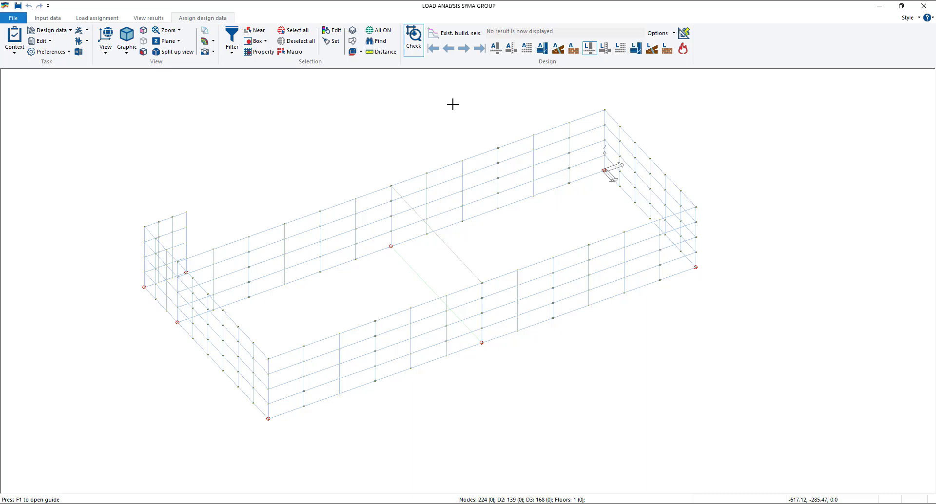
# - Inspect a D3 element in the upper row of the long rear wall to open its general control window
pyautogui.click(415, 44)
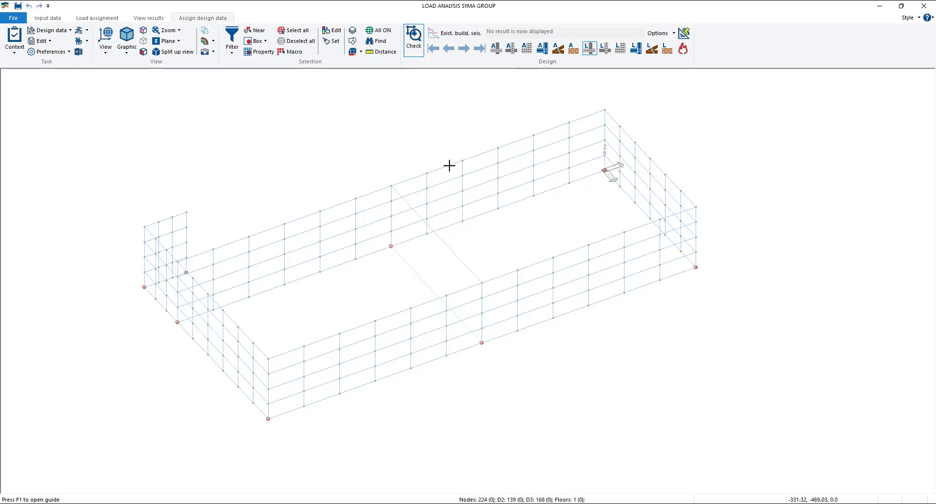
pyautogui.click(232, 43)
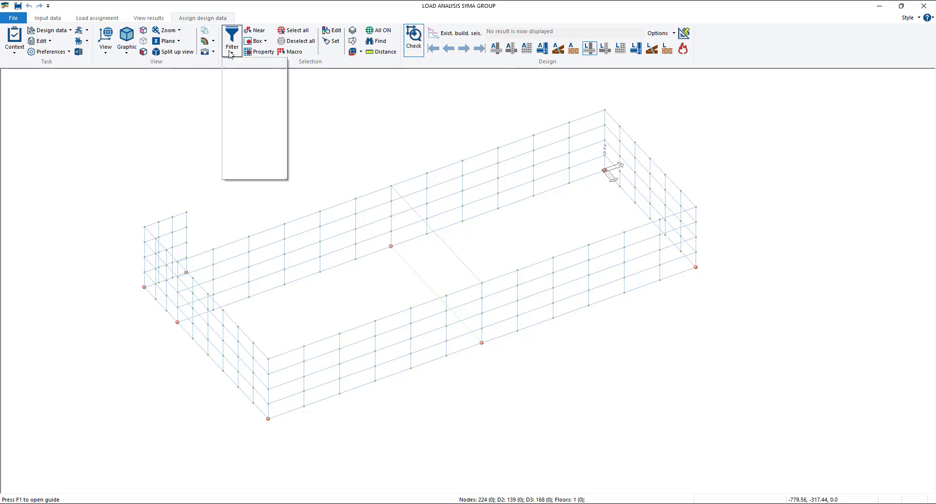
pyautogui.click(260, 154)
pyautogui.click(234, 46)
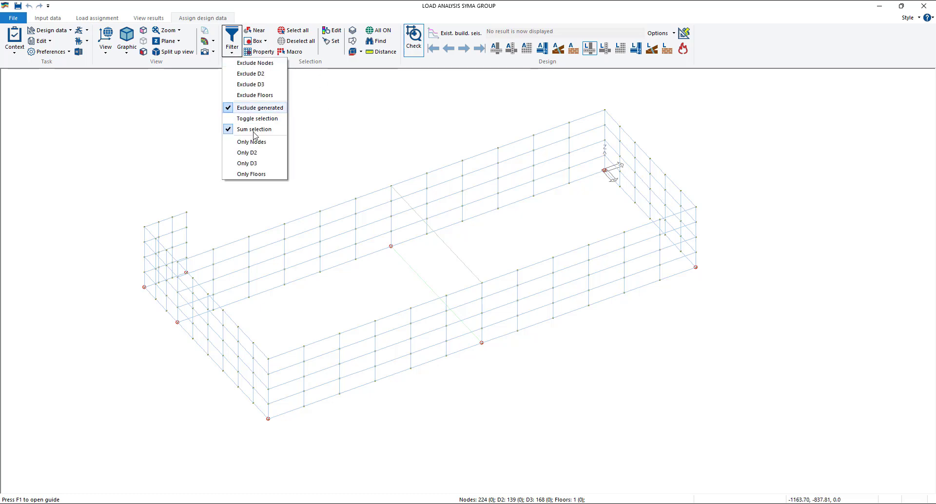
pyautogui.click(343, 119)
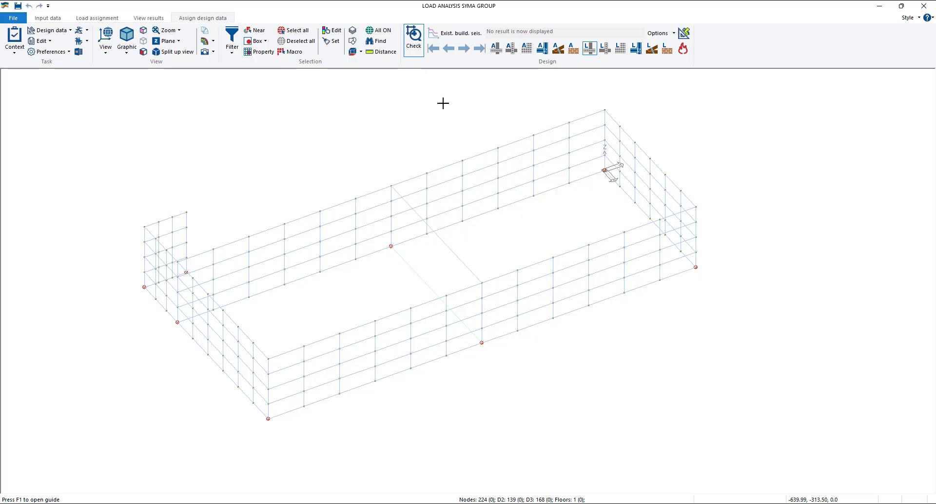
pyautogui.click(480, 164)
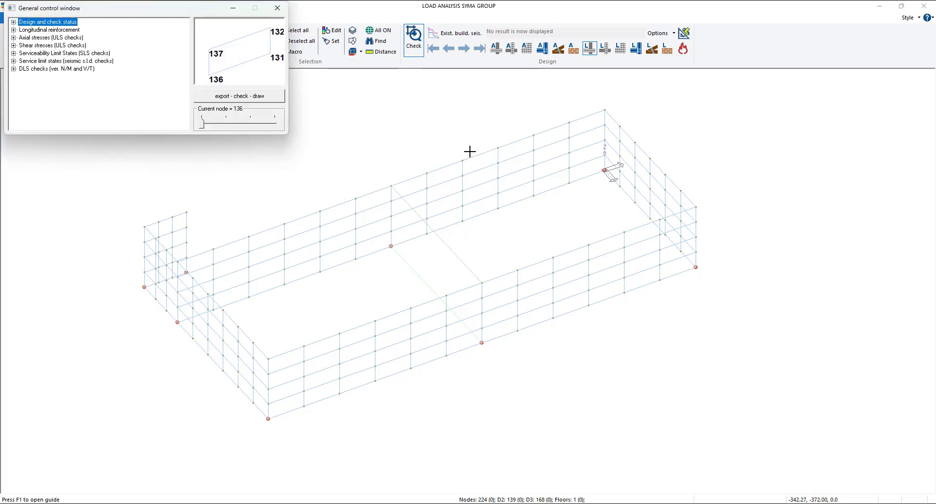
# - Generate the wall-slab structural drawing for the inspected D3 element's wall, accept the reinforcement warning and enlarge the drawing window
pyautogui.click(259, 101)
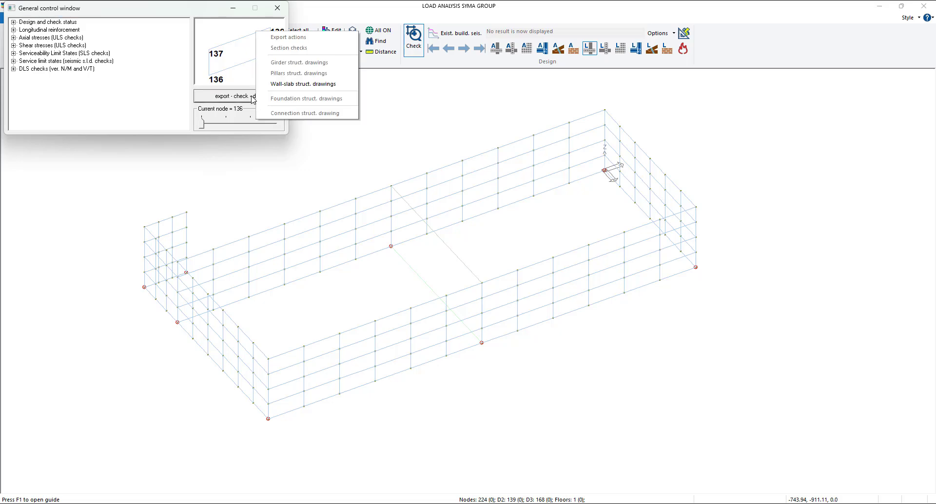
pyautogui.click(292, 88)
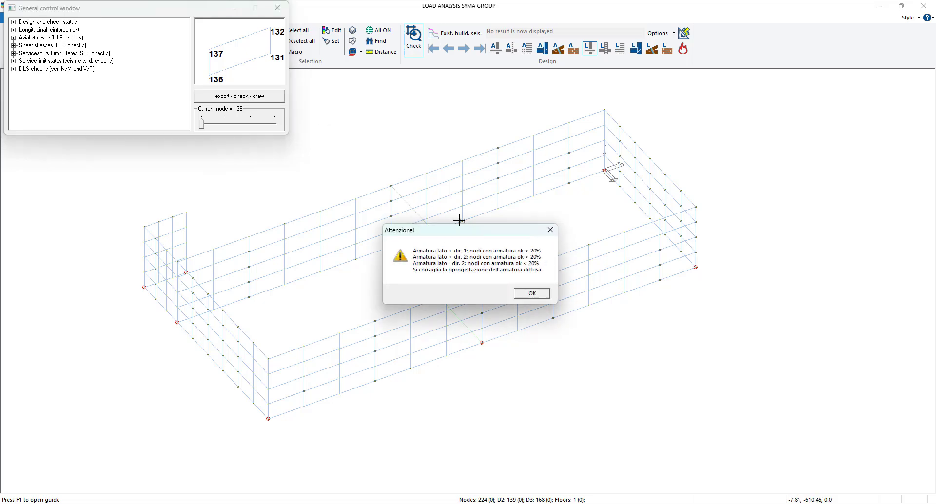
pyautogui.click(529, 293)
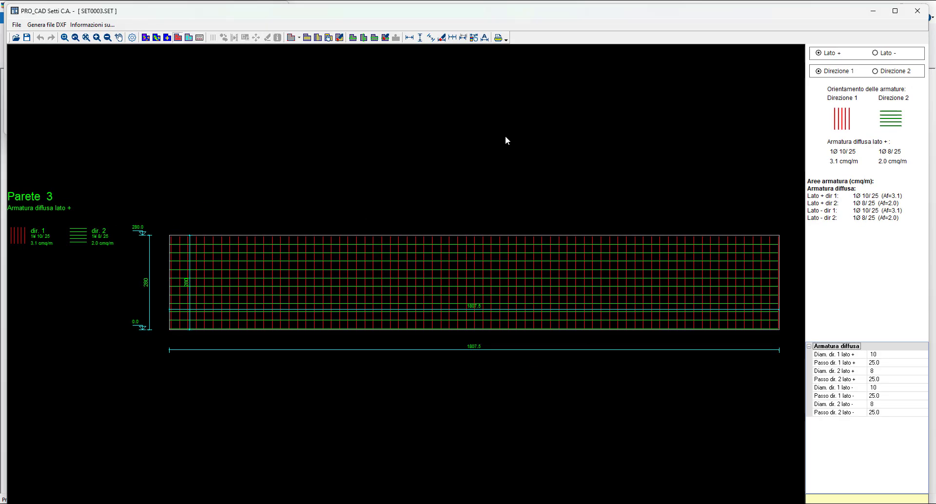
pyautogui.click(895, 11)
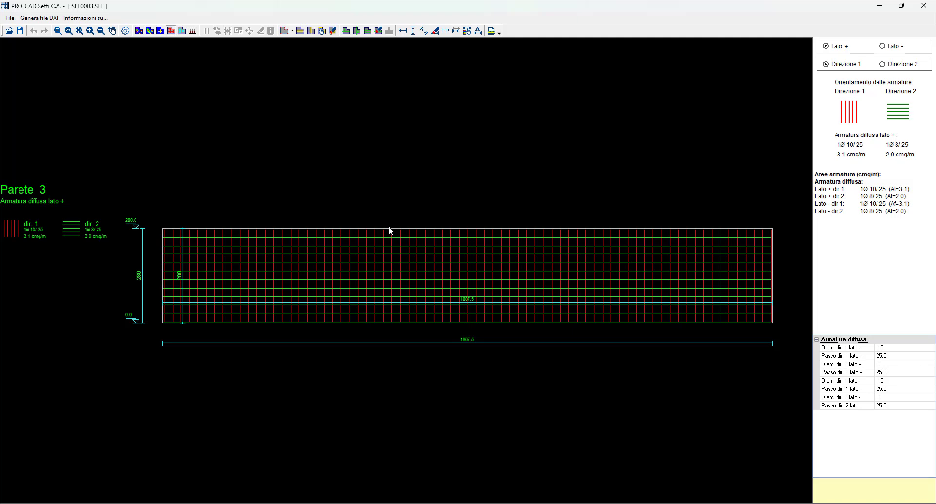
# - Map required reinforcement and shortage for side + direction 1, and add Ø12/4 supplementary bars 350 cm long over 440 cm around the wall's left peak
pyautogui.click(149, 31)
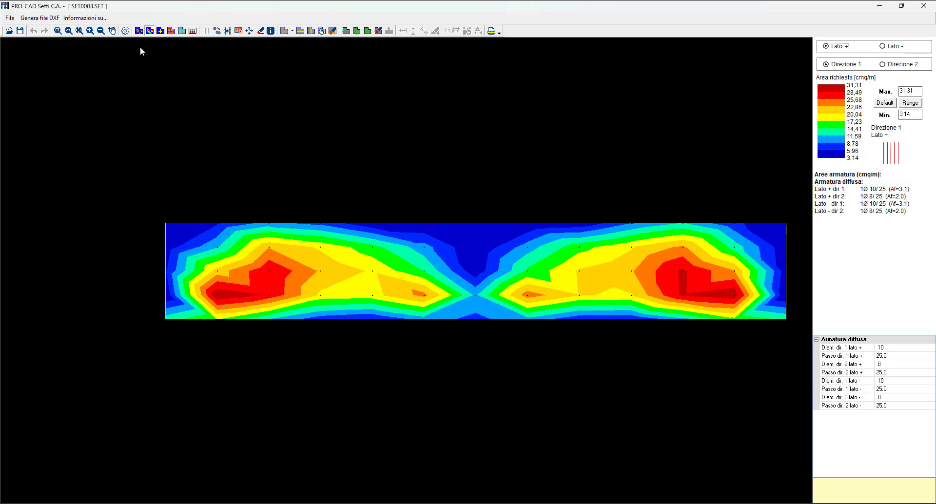
pyautogui.click(139, 31)
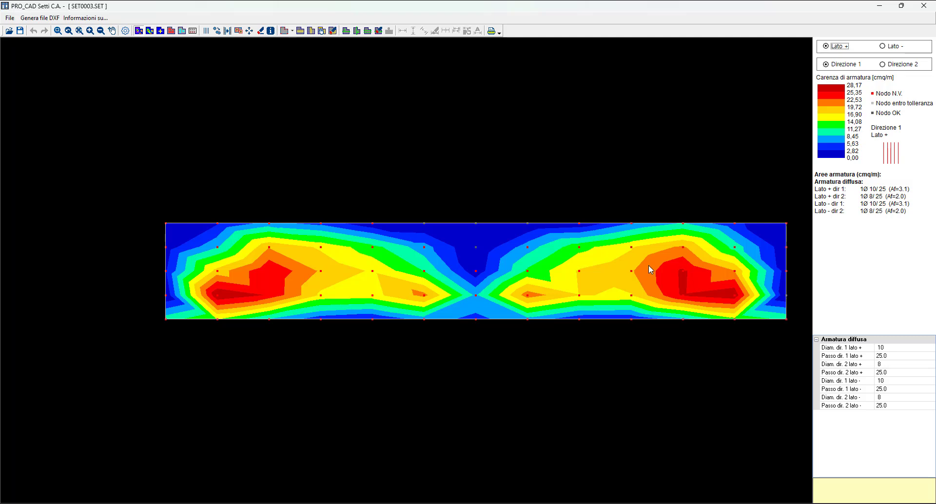
pyautogui.click(206, 31)
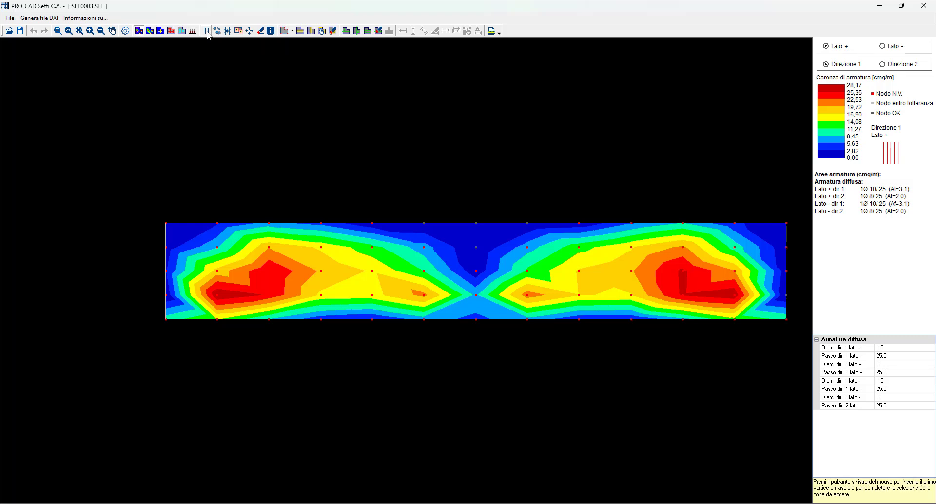
pyautogui.moveTo(186, 234); pyautogui.dragTo(337, 317)
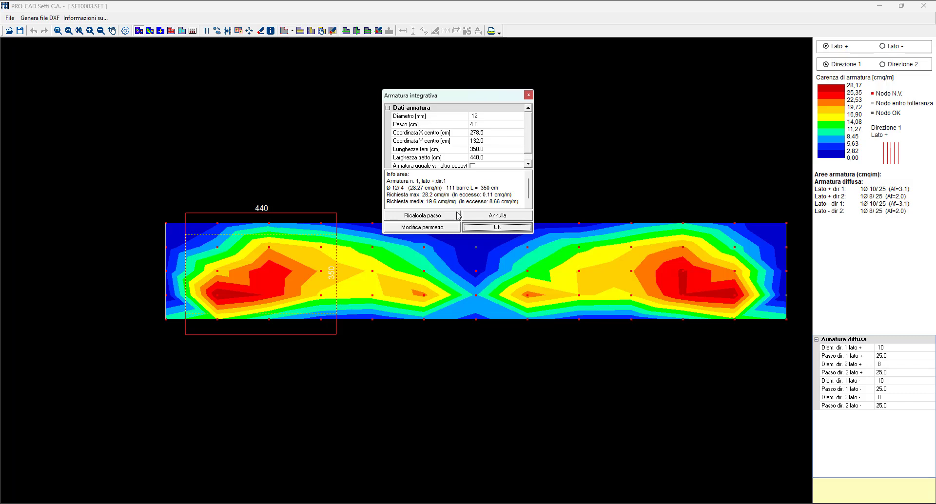
pyautogui.click(472, 227)
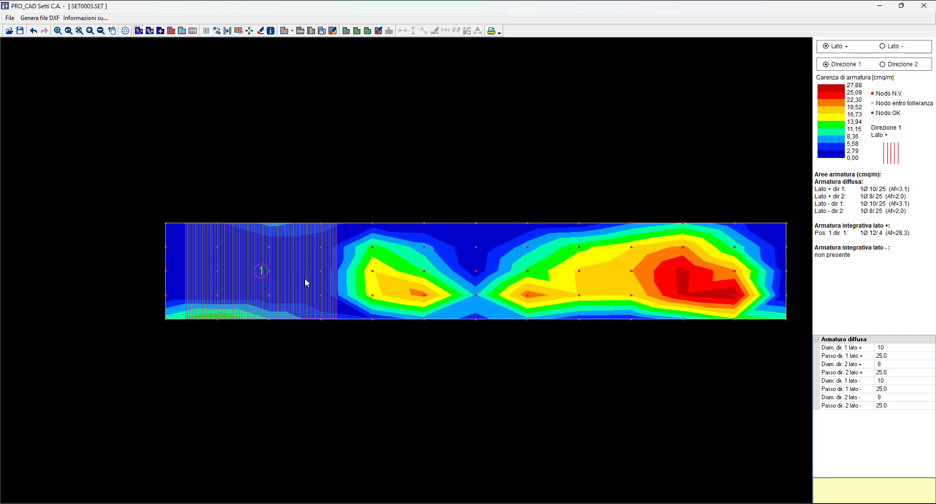
pyautogui.scroll(1, 526, 259)
pyautogui.scroll(-1, 589, 289)
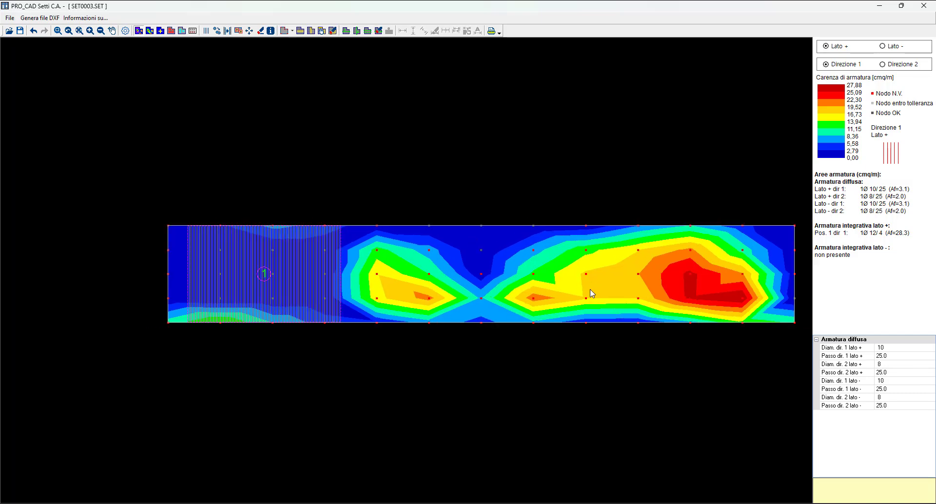
pyautogui.moveTo(591, 290); pyautogui.dragTo(556, 288, button='middle')
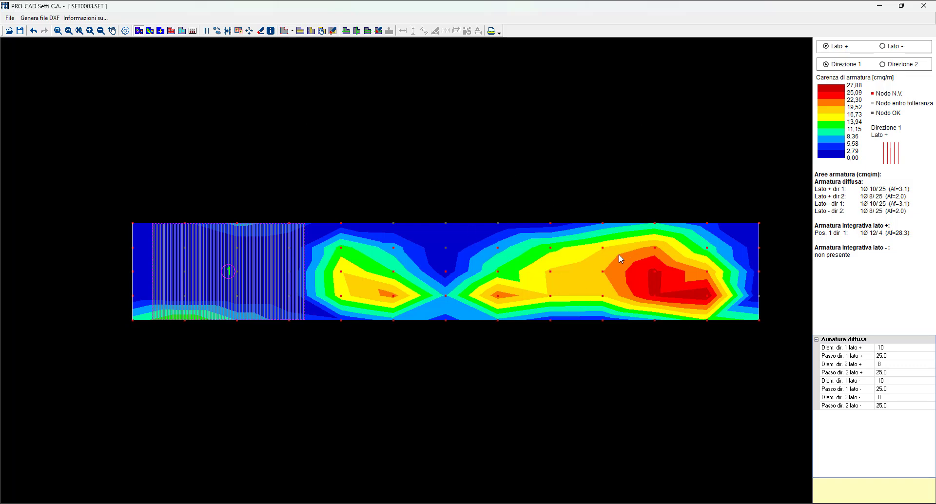
# - Save the reinforcement changes and try to generate a DXF drawing from set0003.set, cancelling the file save
pyautogui.click(45, 18)
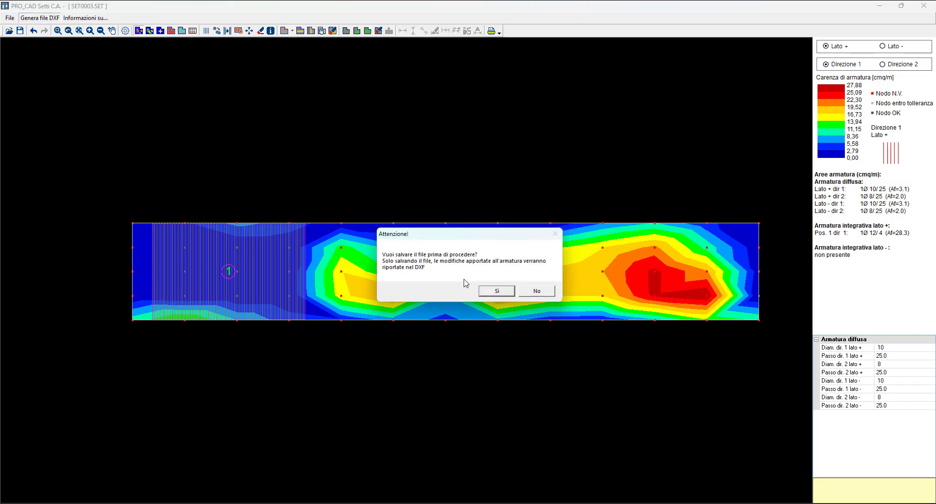
pyautogui.moveTo(470, 237); pyautogui.dragTo(394, 134)
pyautogui.click(470, 170)
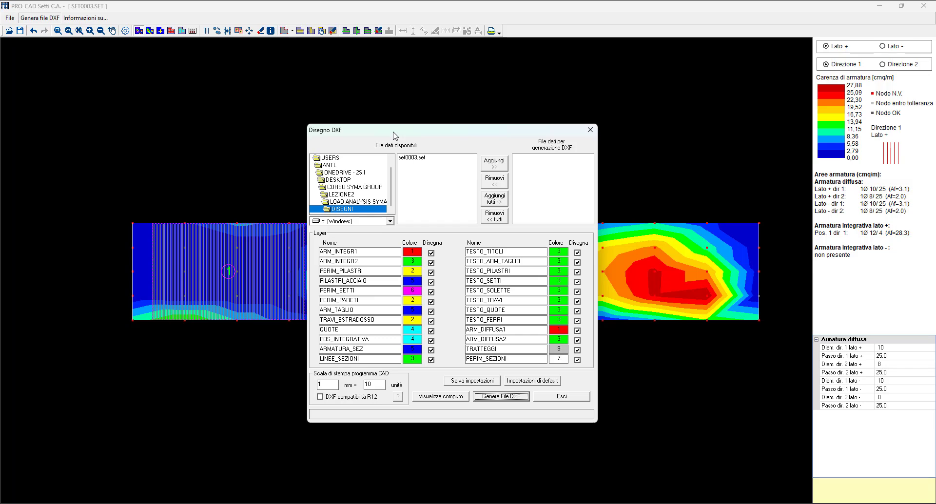
pyautogui.click(416, 159)
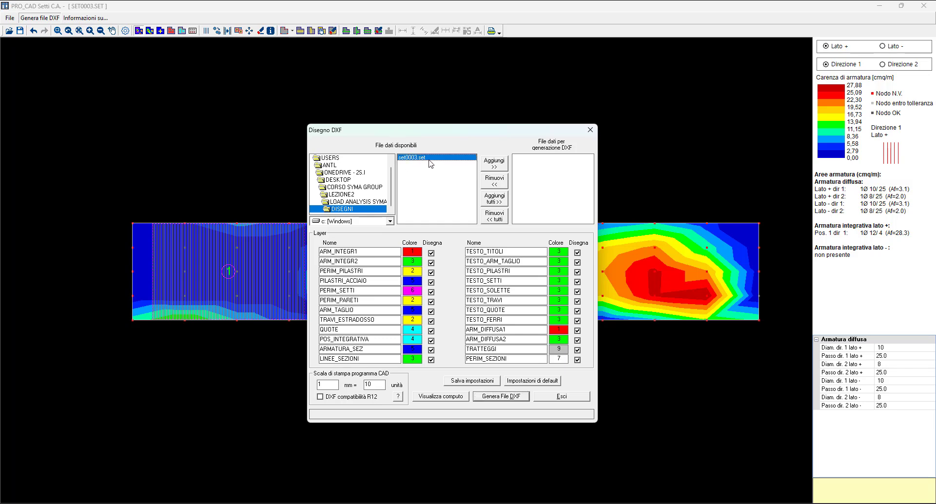
pyautogui.click(494, 163)
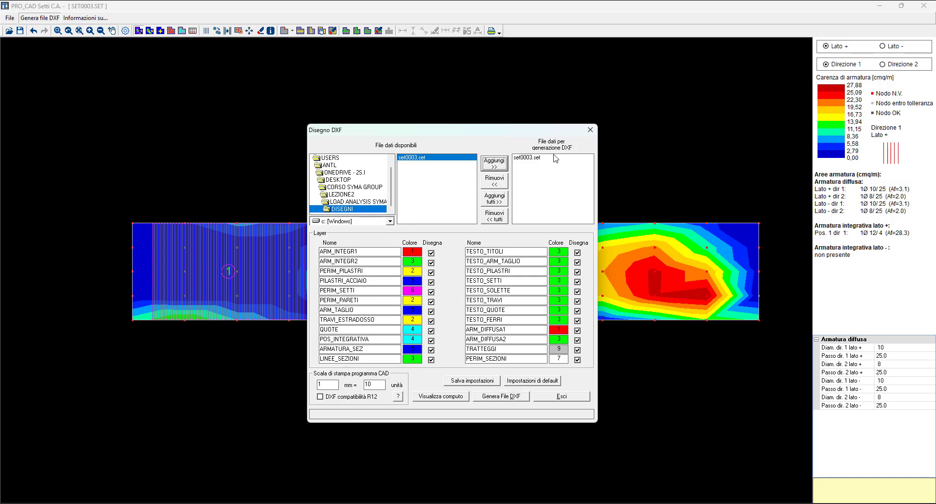
pyautogui.click(501, 396)
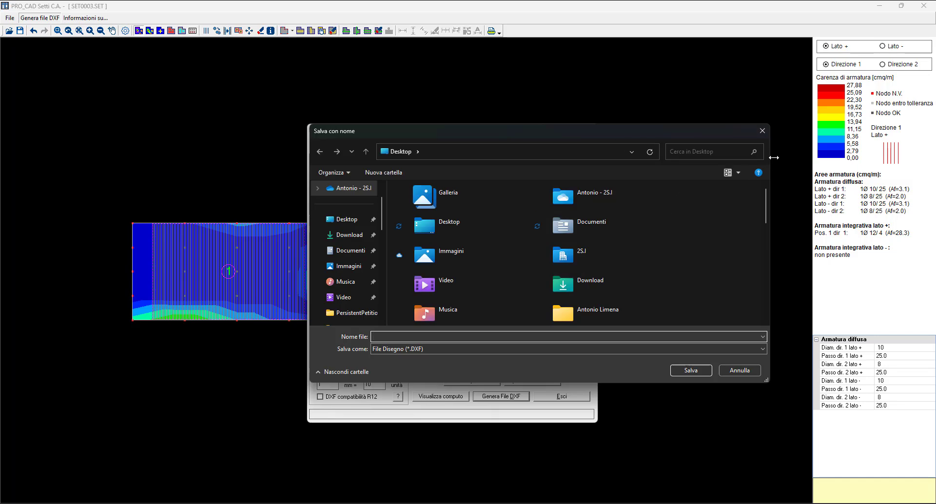
pyautogui.click(762, 130)
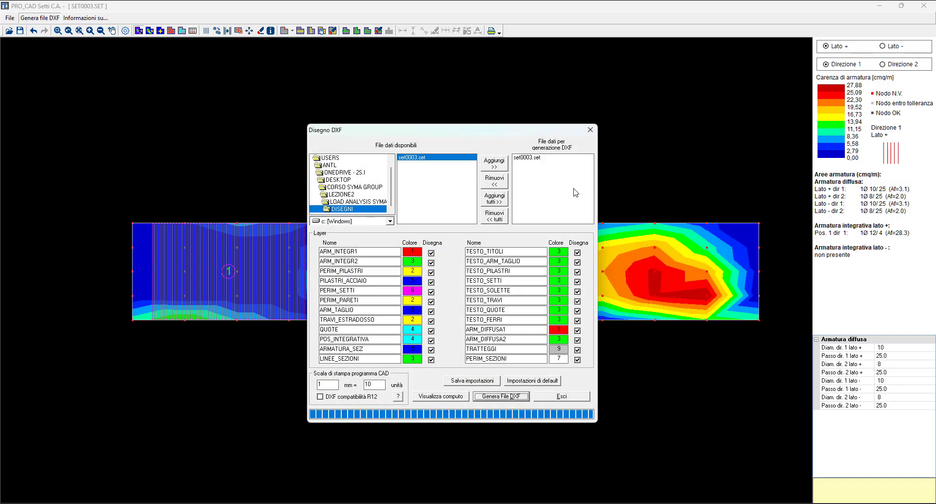
pyautogui.click(591, 130)
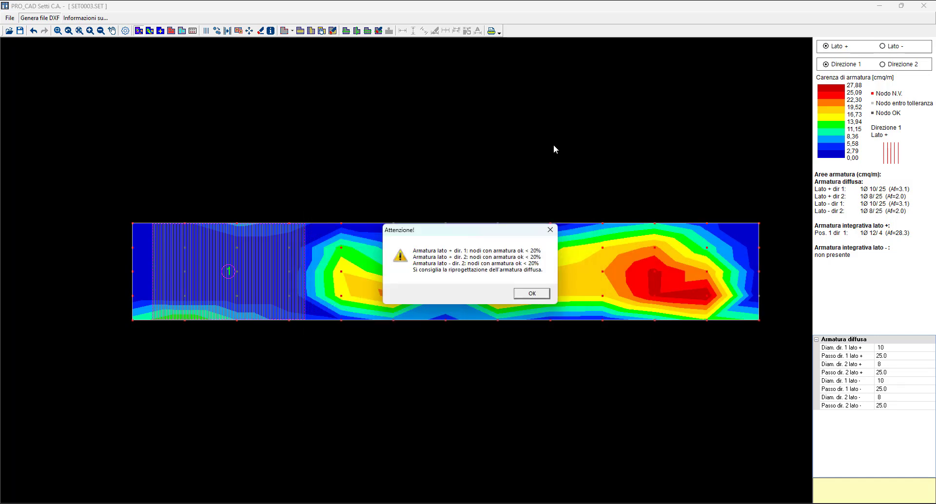
pyautogui.click(532, 294)
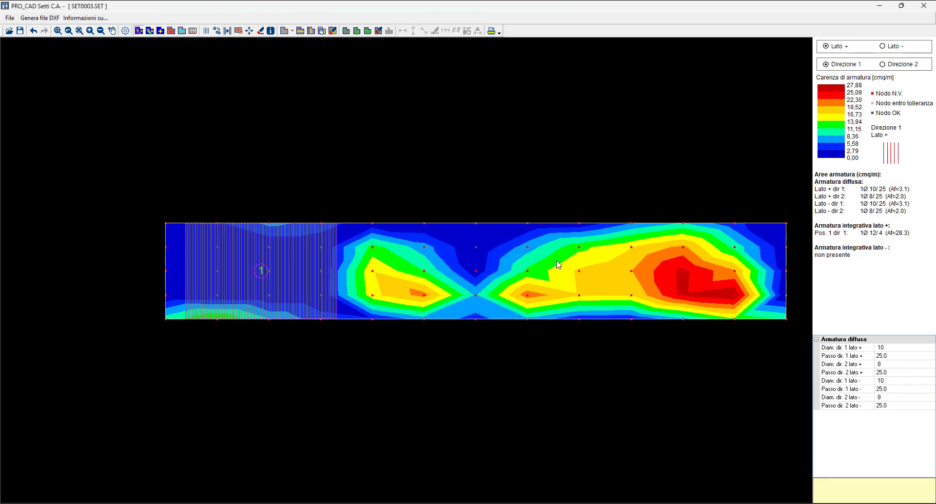
# - Return to PRO_SAP, close the general control window and generate the R.C. walls/slab construction drawings
pyautogui.click(924, 5)
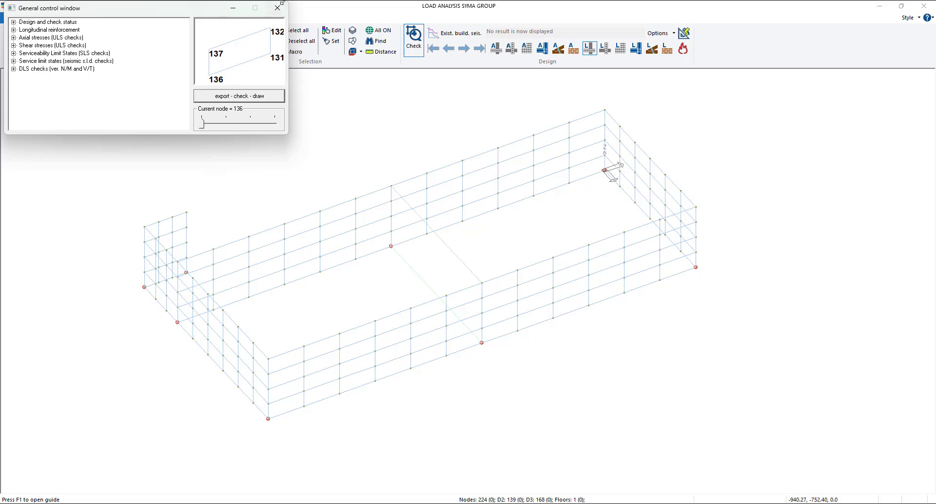
pyautogui.click(277, 8)
pyautogui.click(14, 51)
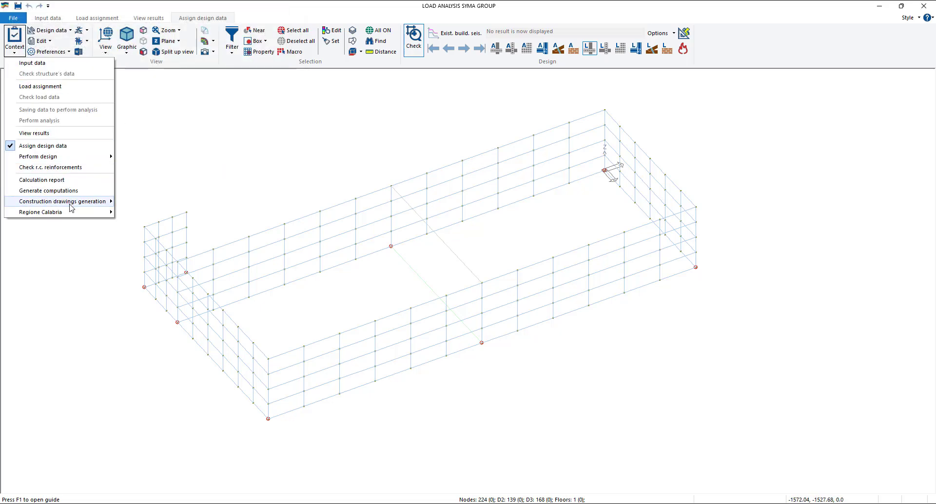
pyautogui.moveTo(100, 202)
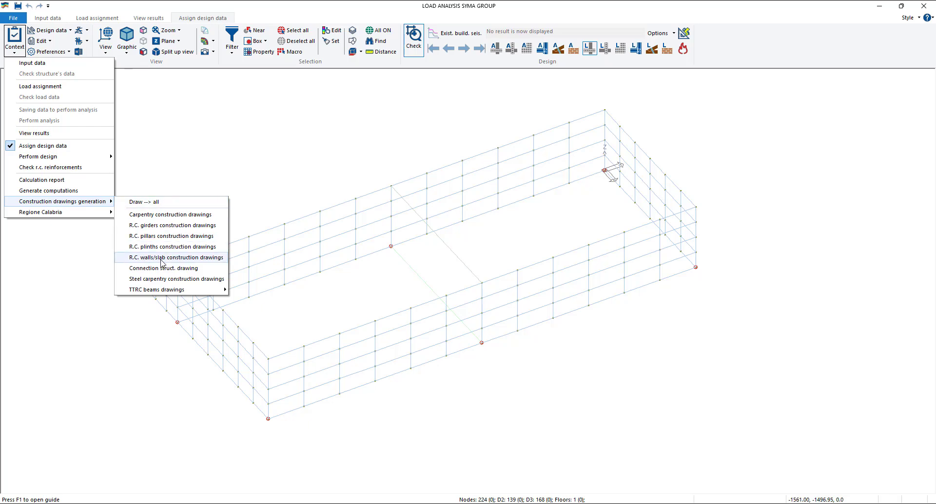
pyautogui.click(202, 258)
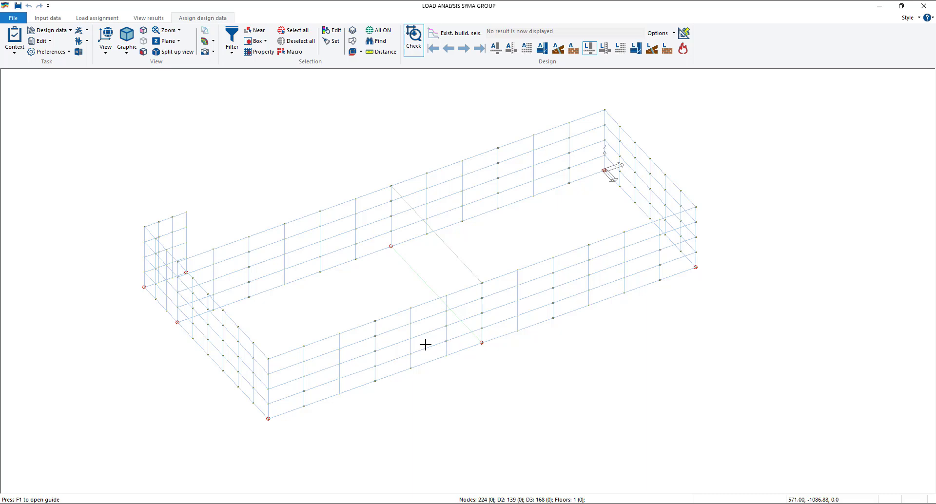
# - Inspect the upper-row D3 element of the long rear wall and reopen its wall-slab structural drawing, keeping the previous reinforcement
pyautogui.click(476, 165)
pyautogui.click(239, 96)
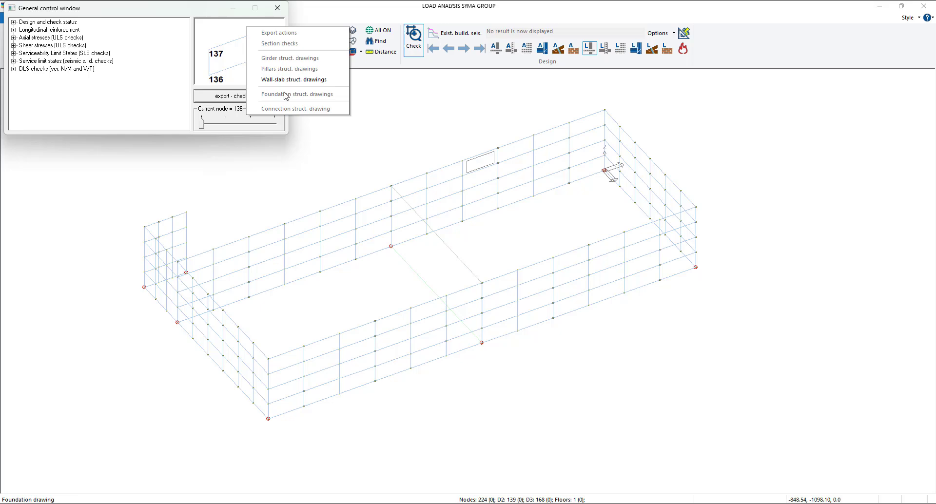
pyautogui.click(320, 79)
pyautogui.click(148, 120)
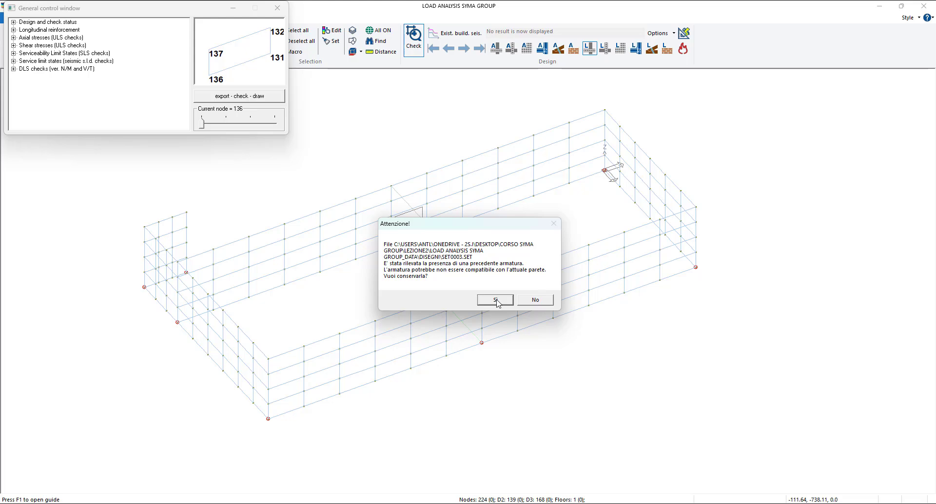
pyautogui.click(497, 304)
pyautogui.click(518, 297)
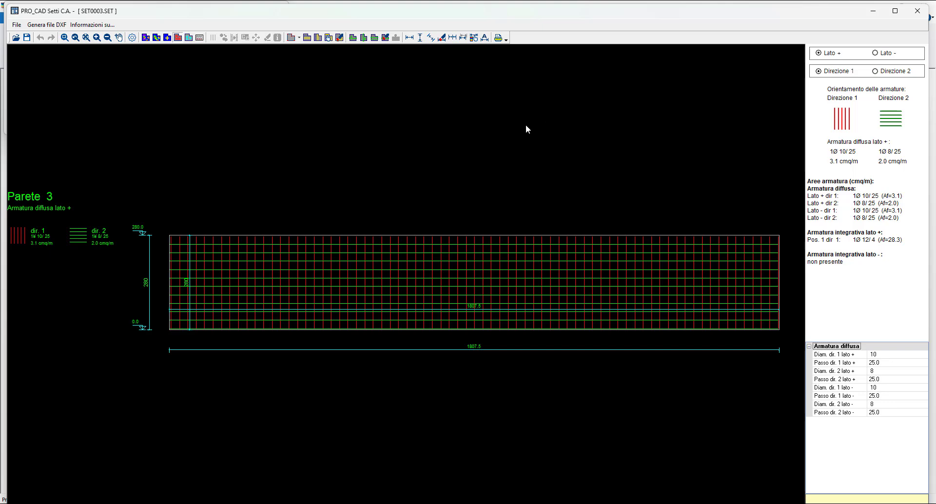
# - Save the wall file and add set0001.set to set0005.set to the files for DXF generation
pyautogui.click(47, 24)
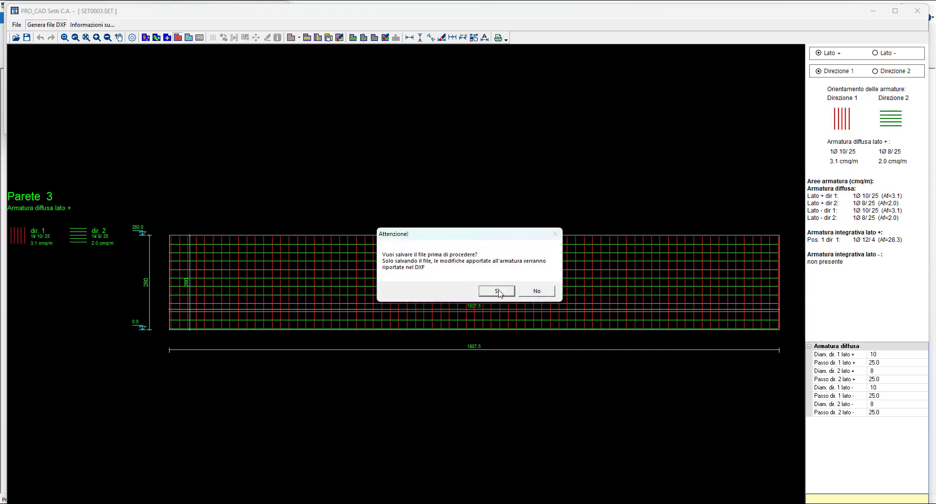
pyautogui.click(497, 291)
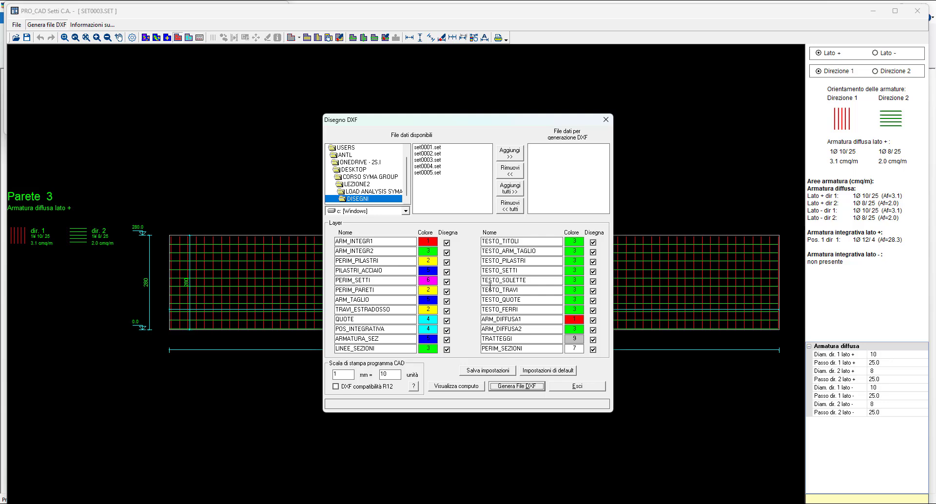
pyautogui.click(441, 153)
pyautogui.click(440, 160)
pyautogui.click(437, 168)
pyautogui.click(436, 176)
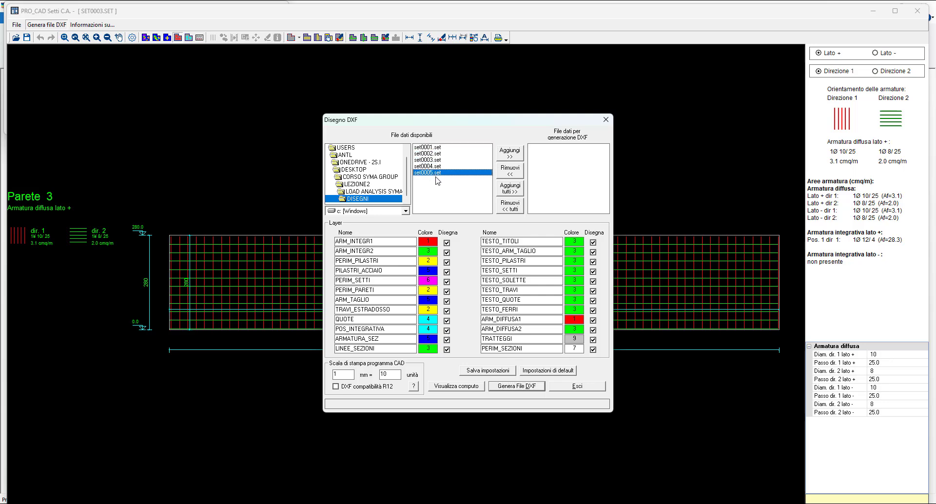
pyautogui.click(435, 148)
pyautogui.keyDown('shift'); pyautogui.click(443, 173); pyautogui.keyUp('shift')
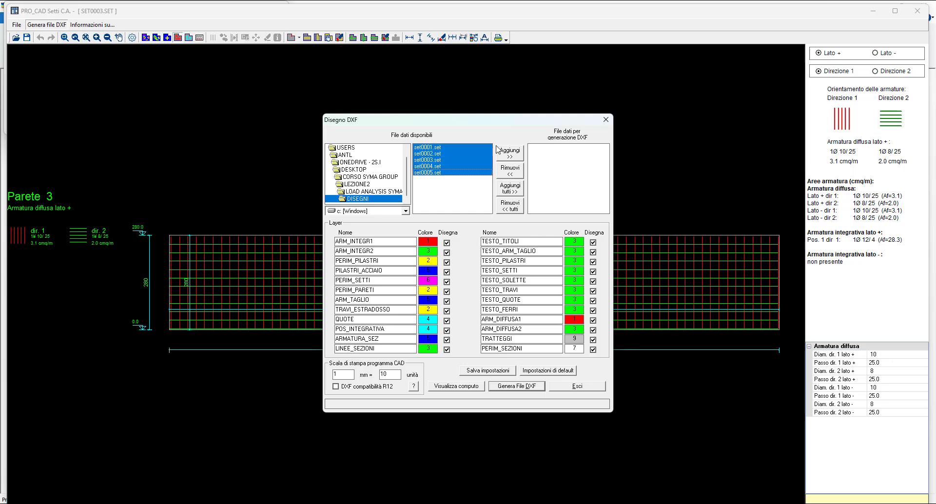
pyautogui.click(509, 153)
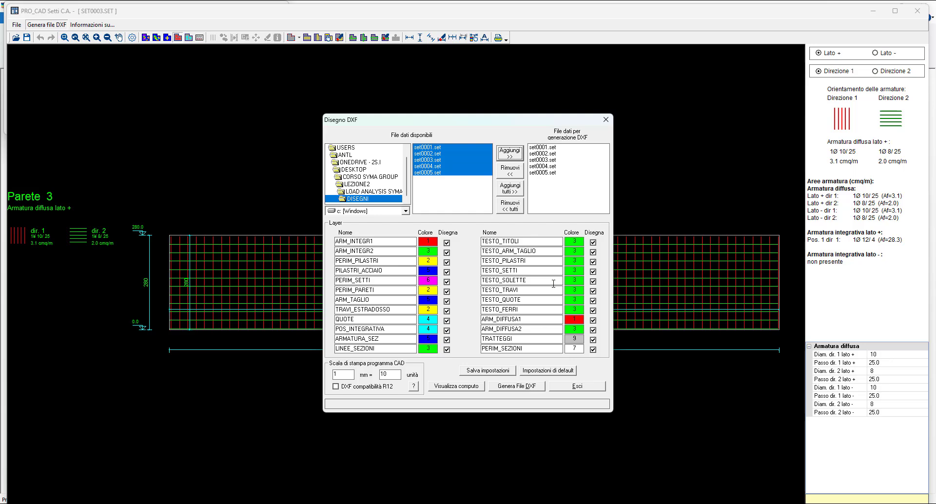
# - Dismiss the DXF generation settings, close the wall drawing and close the element's general control window
pyautogui.click(605, 122)
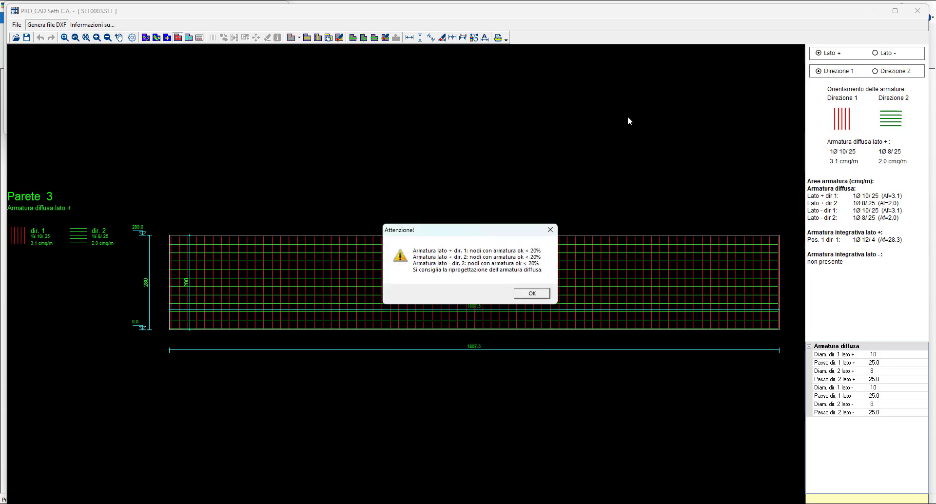
pyautogui.click(527, 296)
pyautogui.click(917, 10)
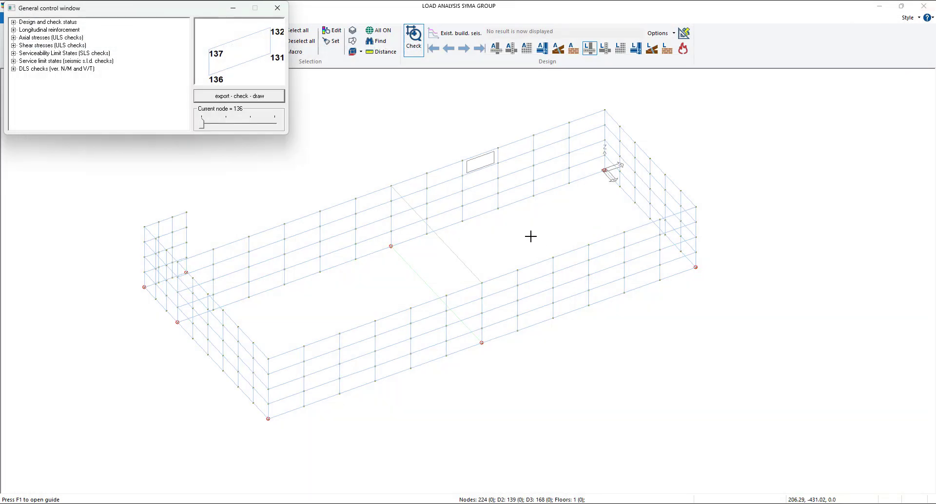
pyautogui.click(277, 8)
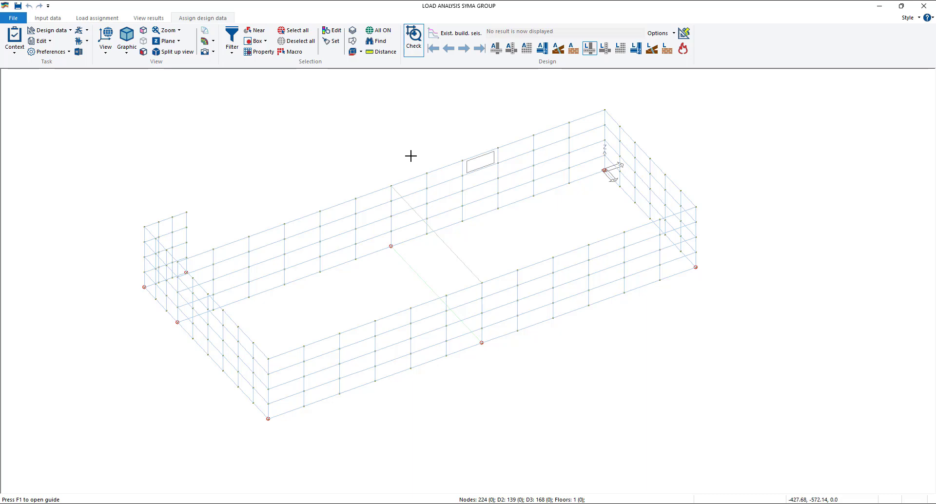
pyautogui.click(154, 20)
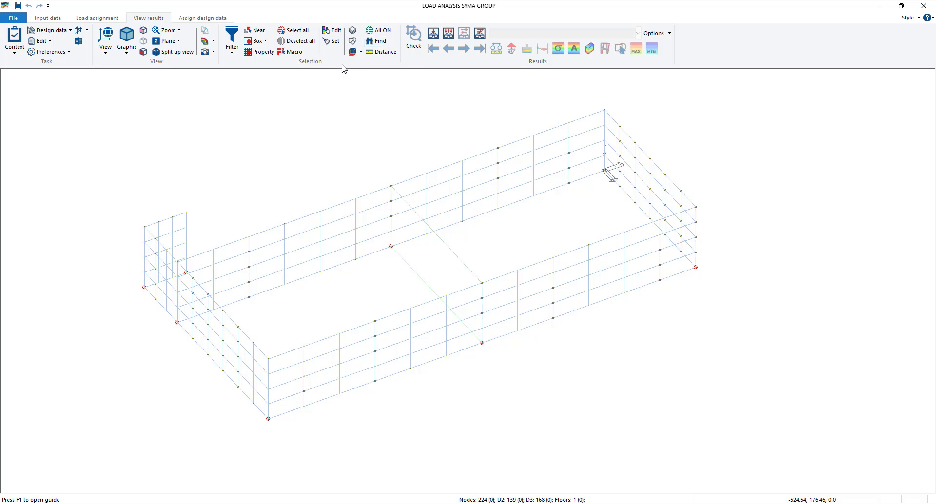
pyautogui.click(204, 19)
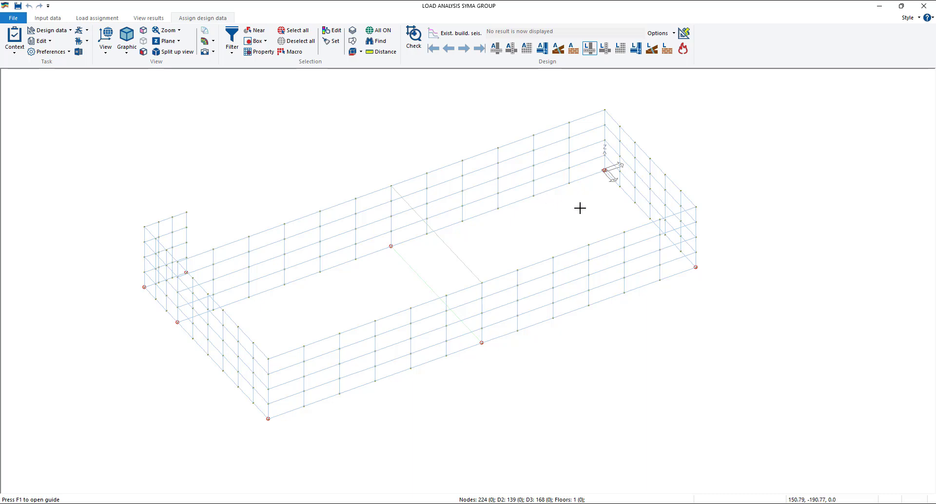